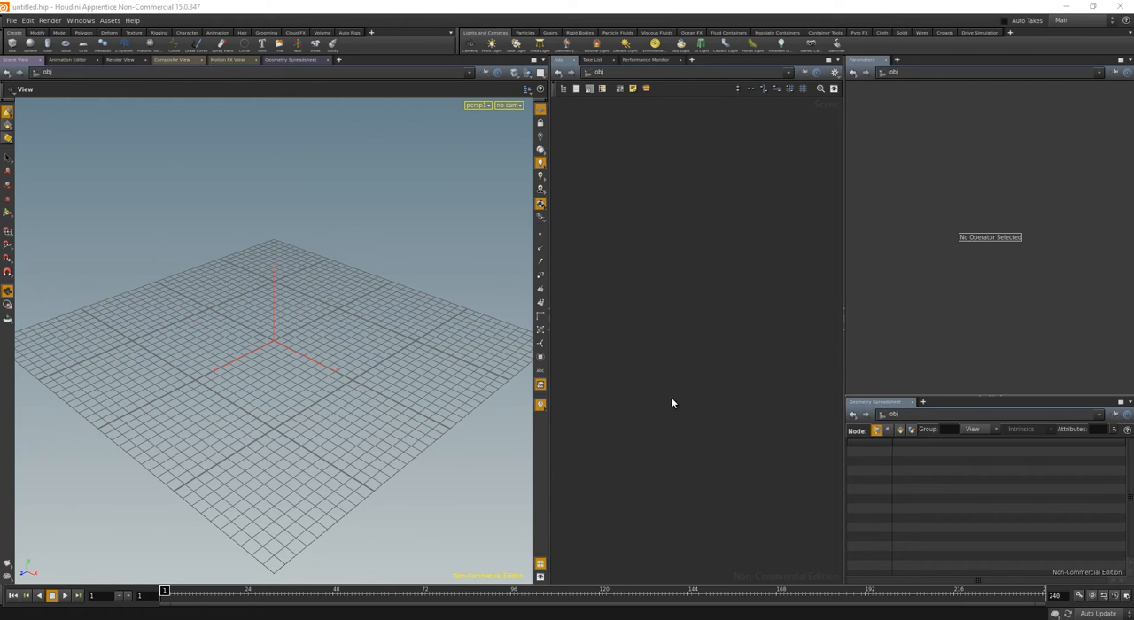
Create a sphere object at the origin of the scene
left_click(32, 48)
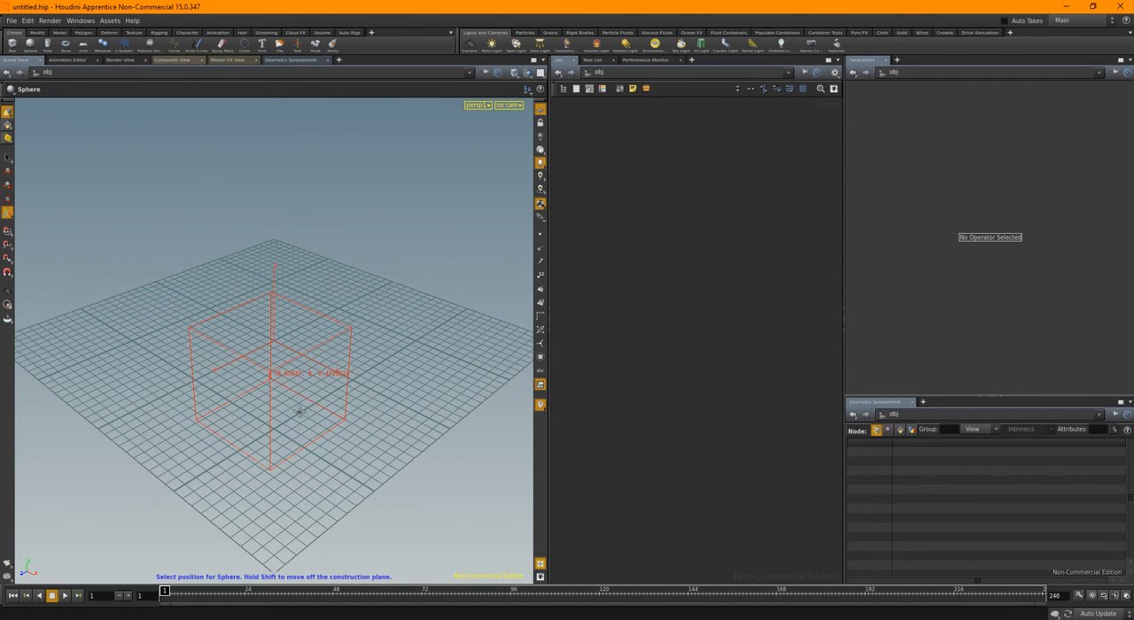
key("Return")
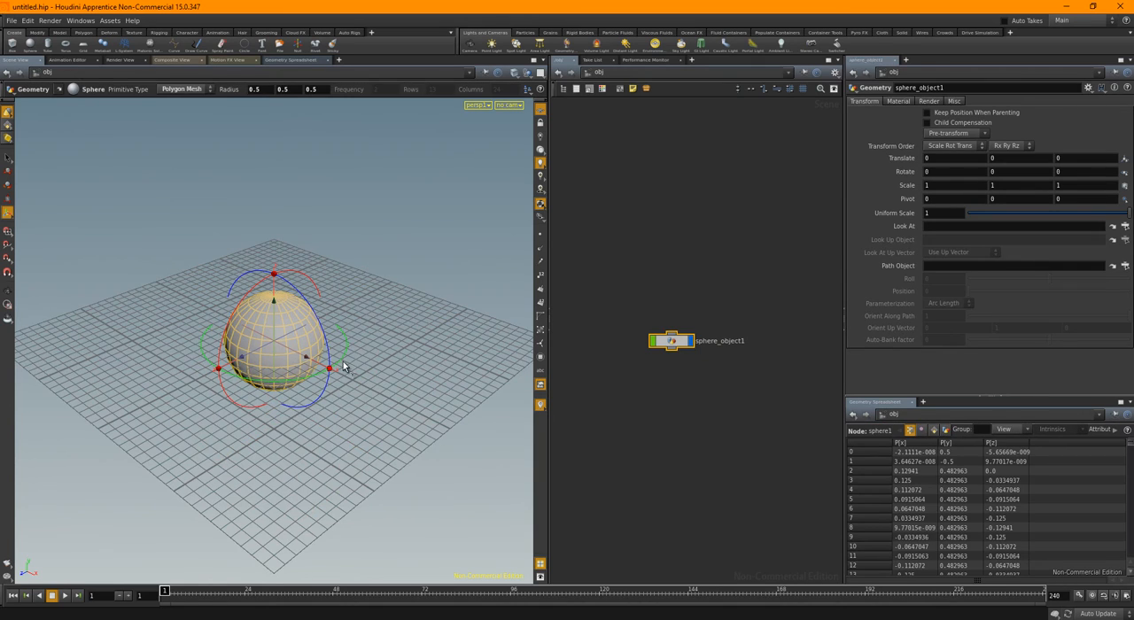
left_click_drag(334, 364, 369, 357, "alt")
right_click_drag(296, 352, 379, 370, "alt")
left_click_drag(379, 369, 342, 363, "alt")
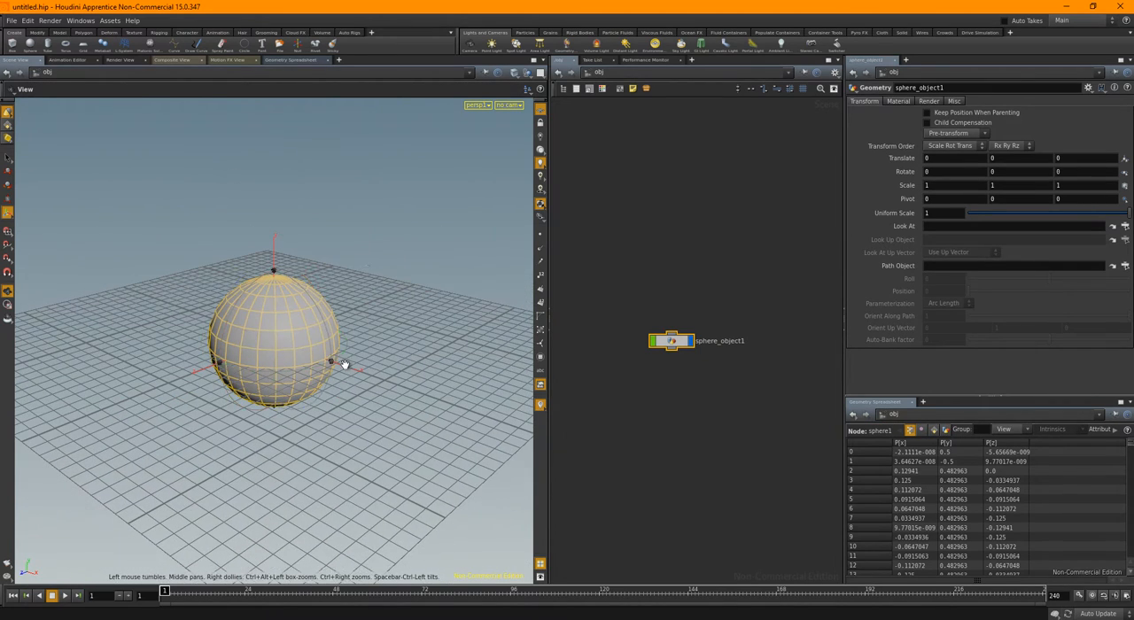
key("Return")
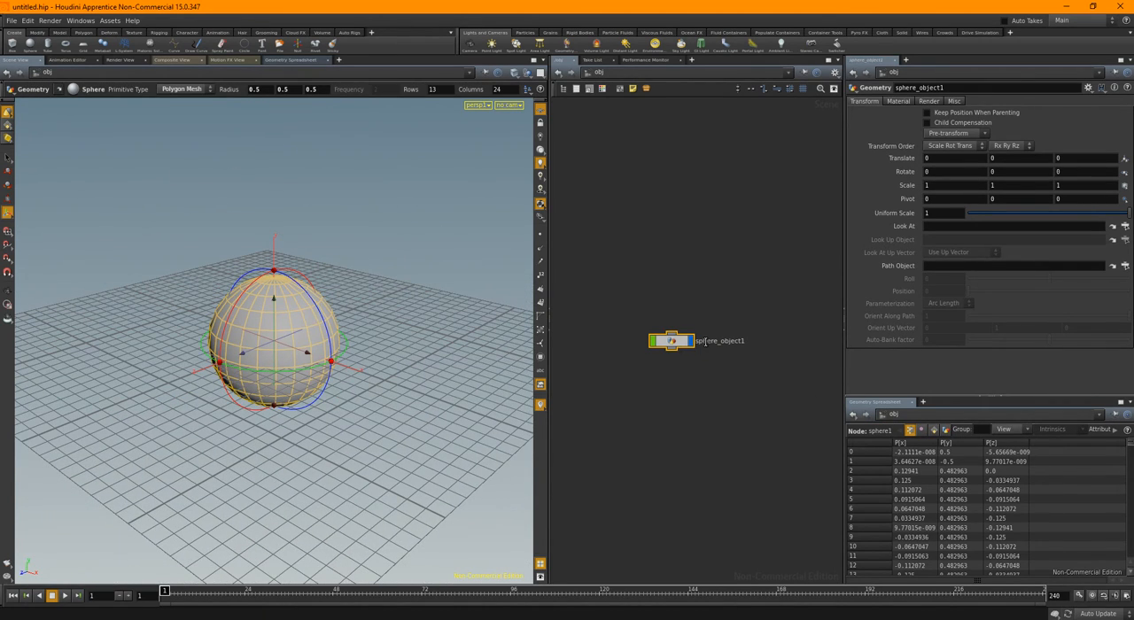
Rename the sphere object to asteroid
left_click(706, 342)
type("asieroid")
key("Return")
Change the sphere's primitive type to Polygon
left_click_drag(325, 299, 317, 324, "alt")
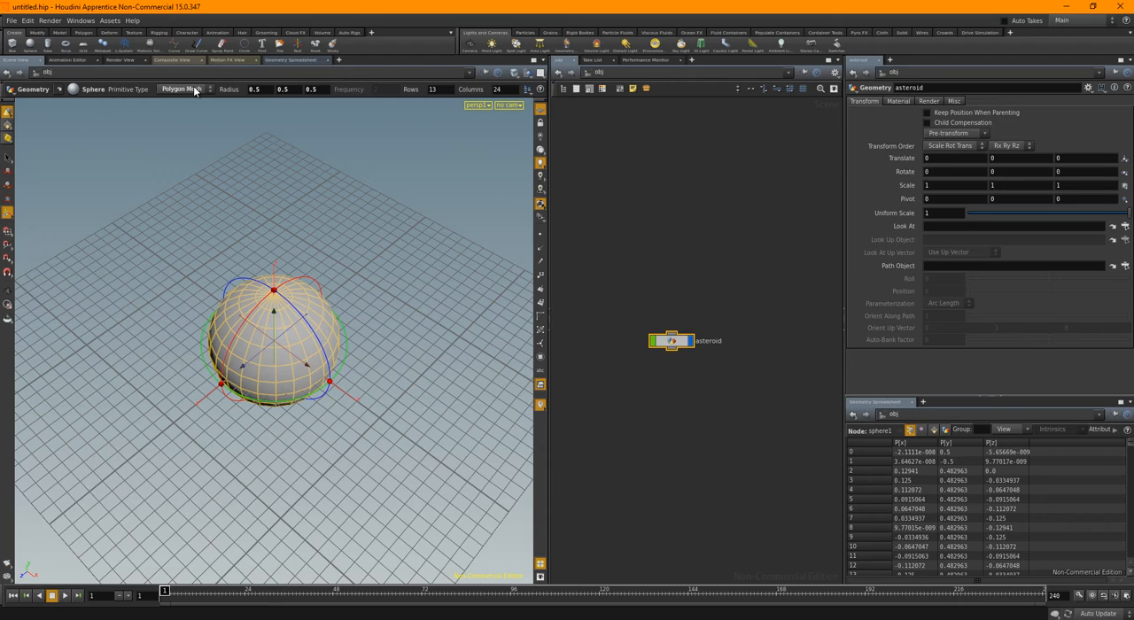
left_click_drag(352, 345, 253, 248, "alt")
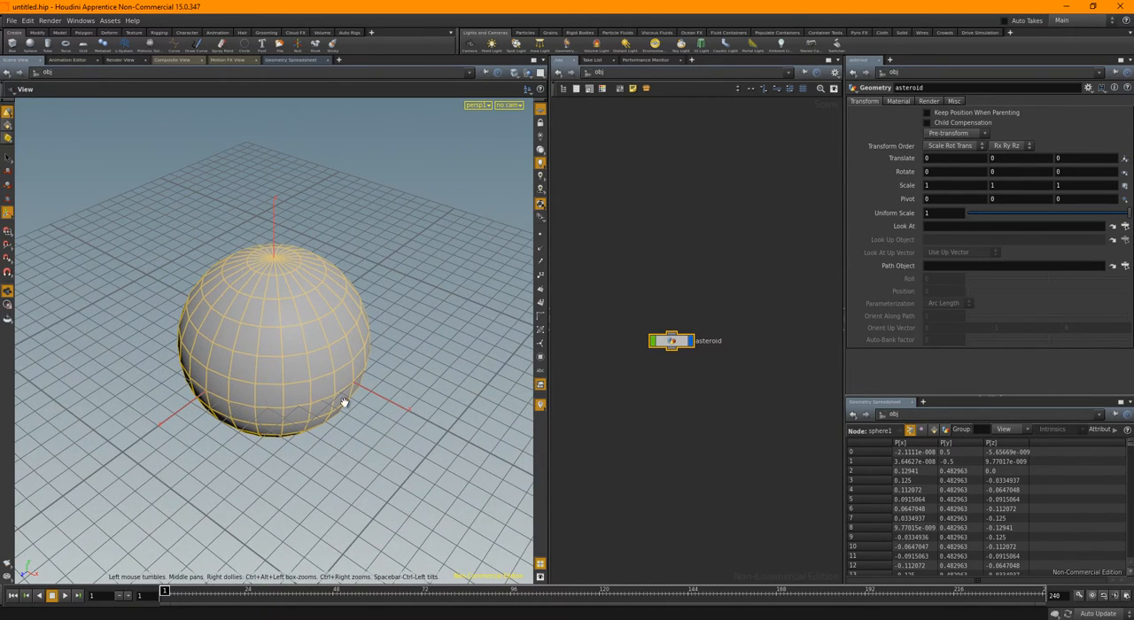
left_click_drag(343, 403, 372, 399, "alt")
key("Return")
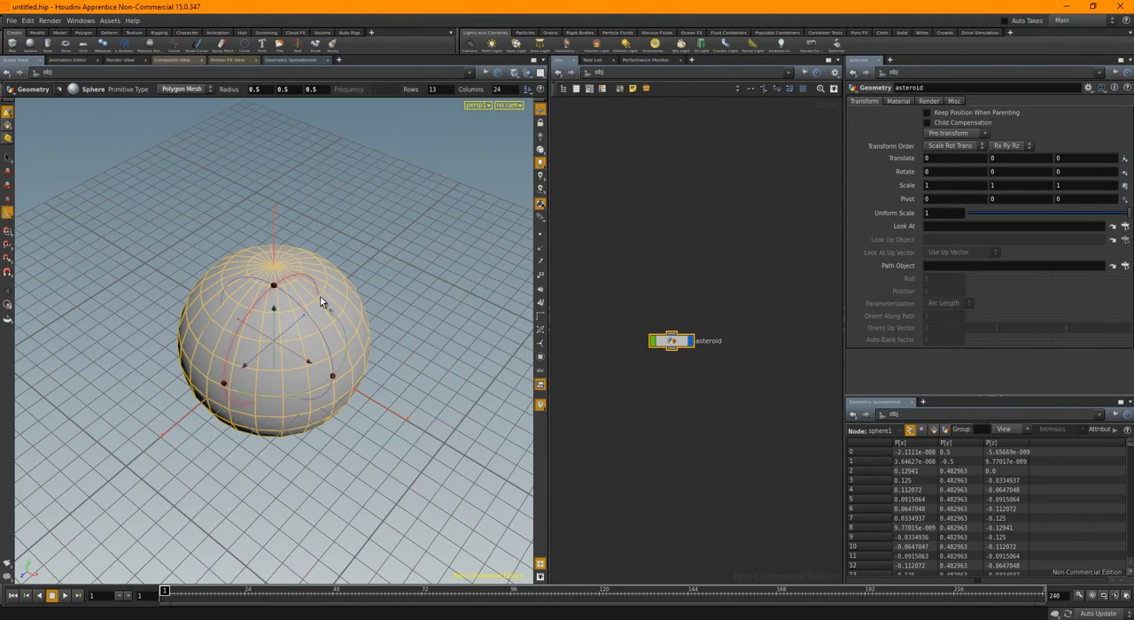
left_click(174, 96)
left_click(182, 115)
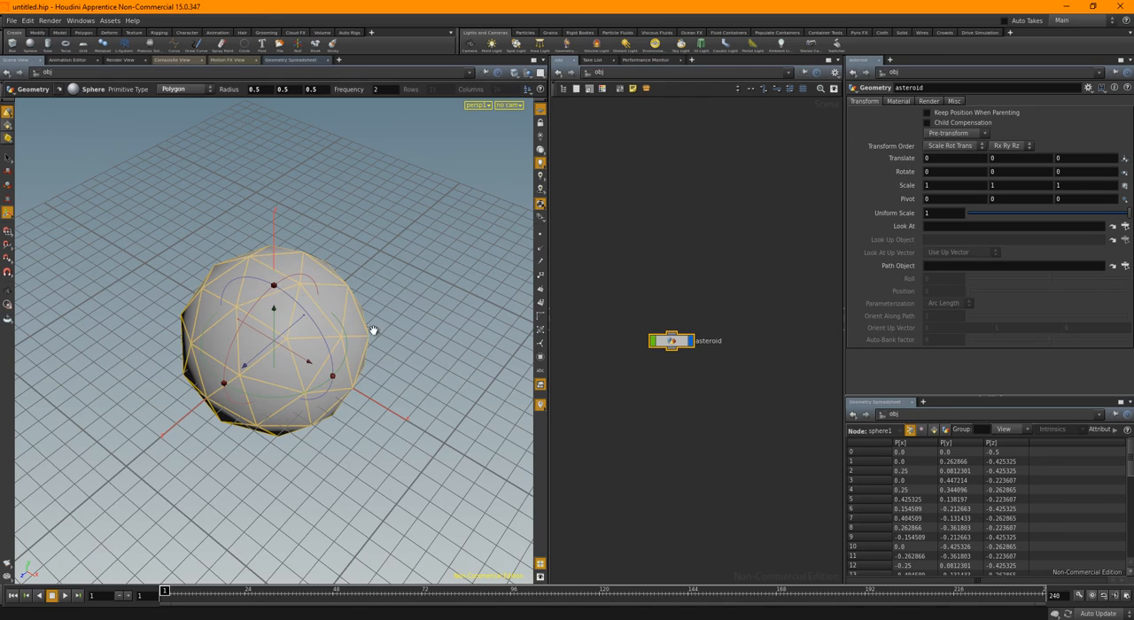
Set the sphere's radius to 1 on all three axes
left_click_drag(374, 331, 363, 296, "alt")
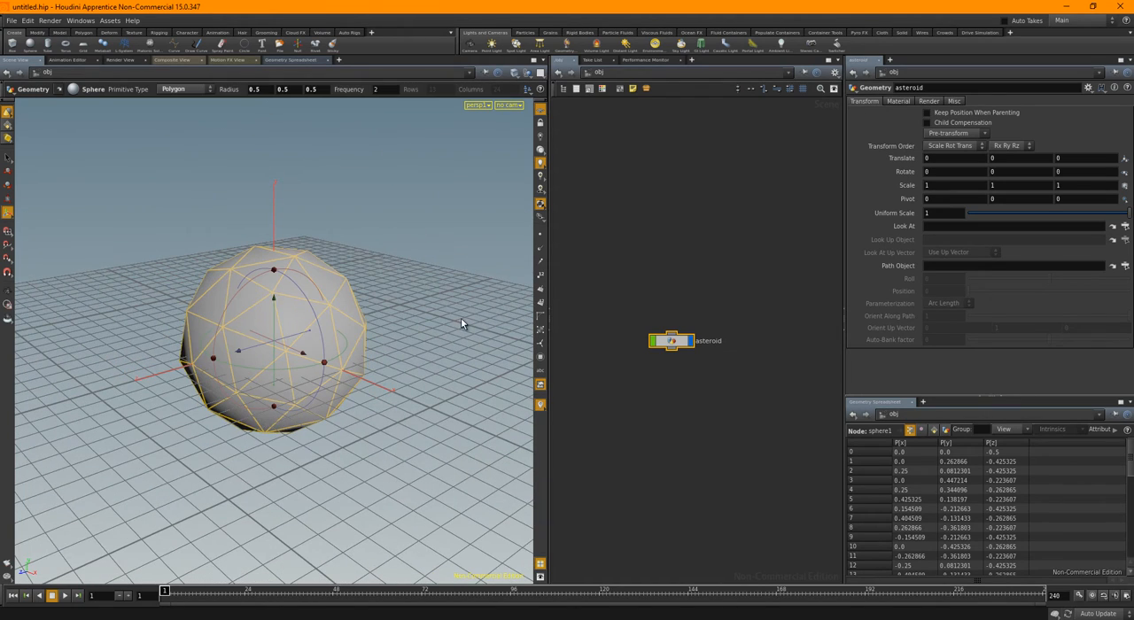
left_click_drag(412, 332, 434, 322, "alt")
middle_click_drag(681, 402, 695, 379)
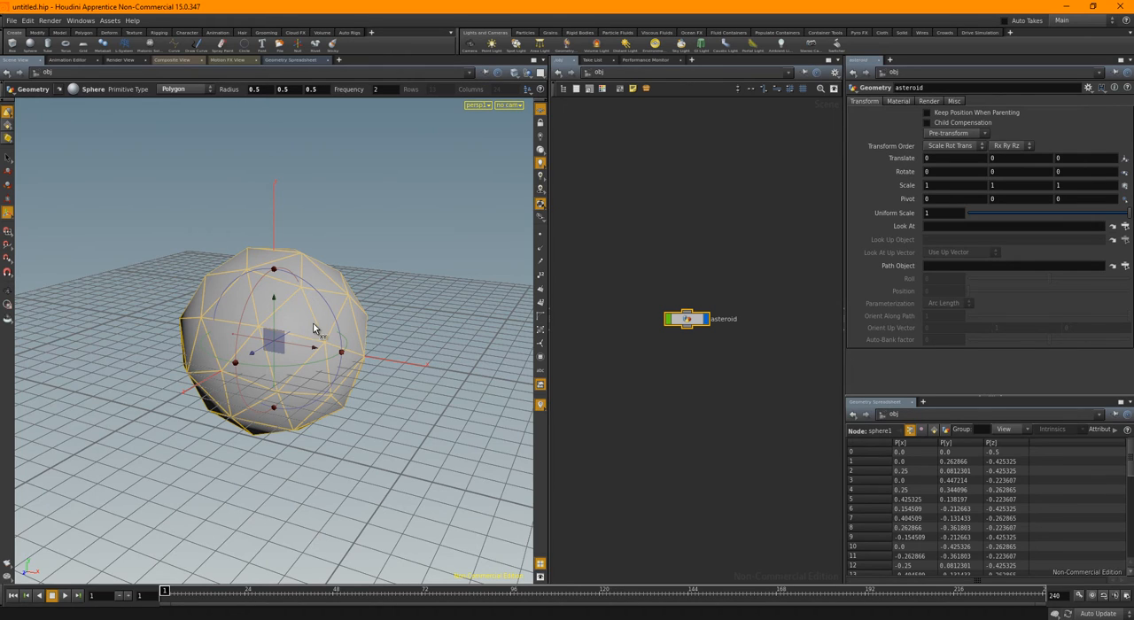
left_click(255, 89)
type("1")
key("Tab")
type("1")
key("Tab")
type("1")
key("Tab")
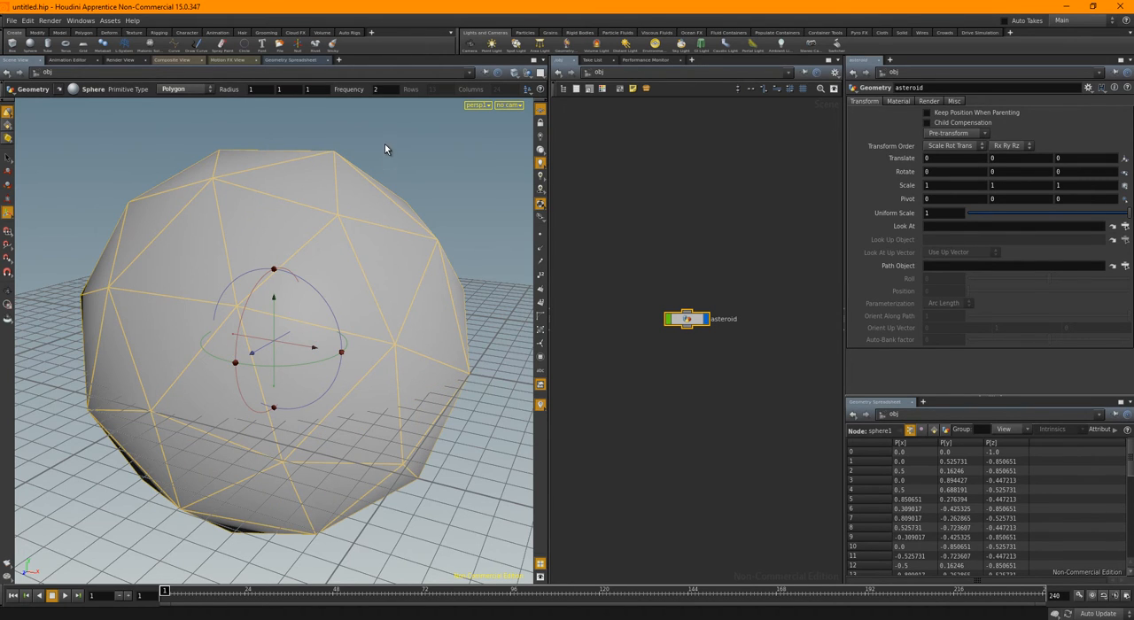
Set the sphere's frequency to 10 and leave the sphere editing handles
type("10")
key("Return")
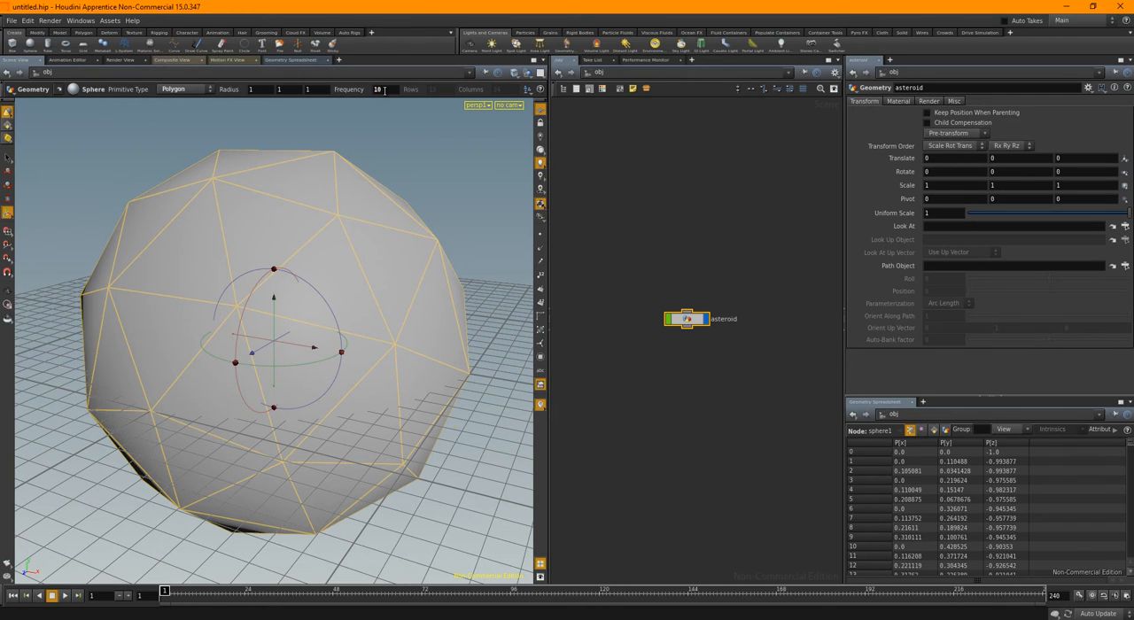
scroll(430, 311, "down", 5)
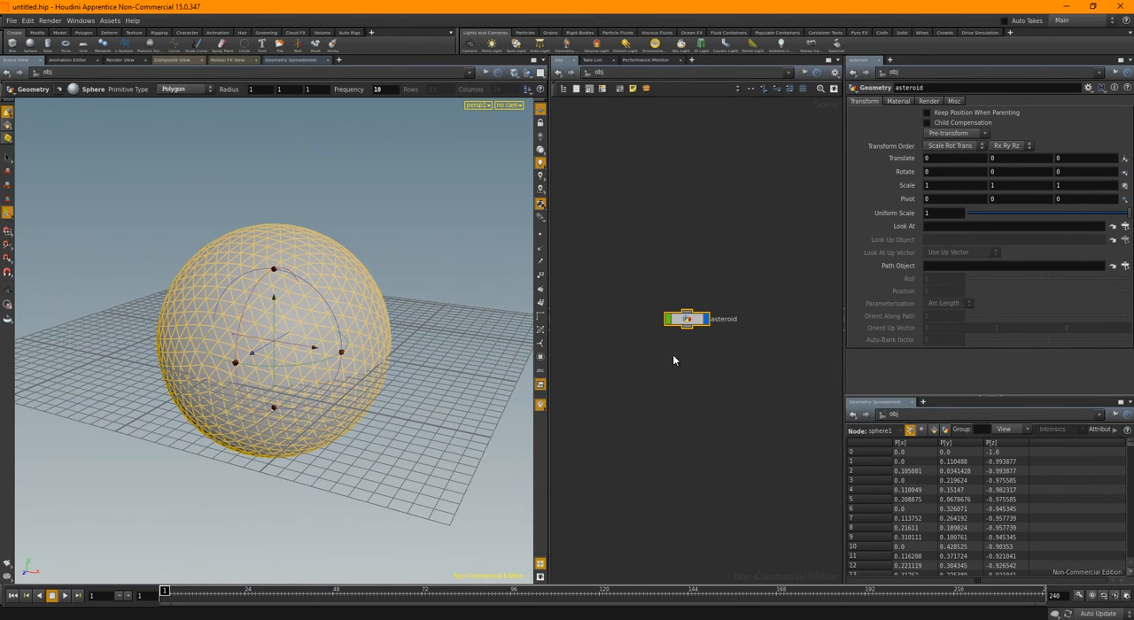
key("Escape")
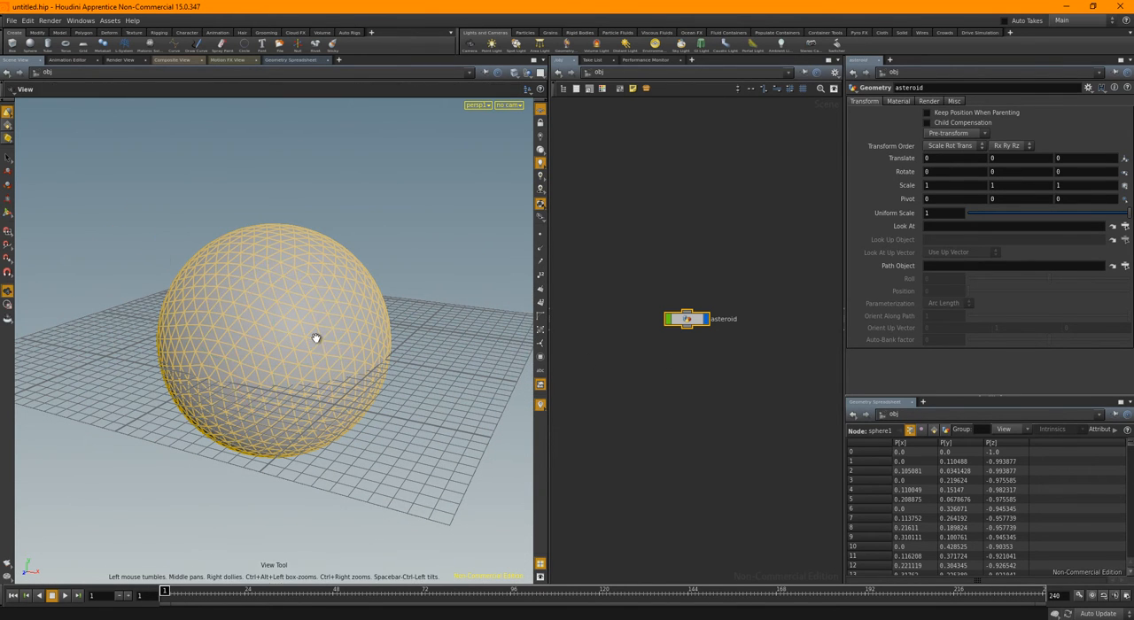
Enter the asteroid object's geometry network and move the sphere node up to make room beneath it
double_click(687, 321)
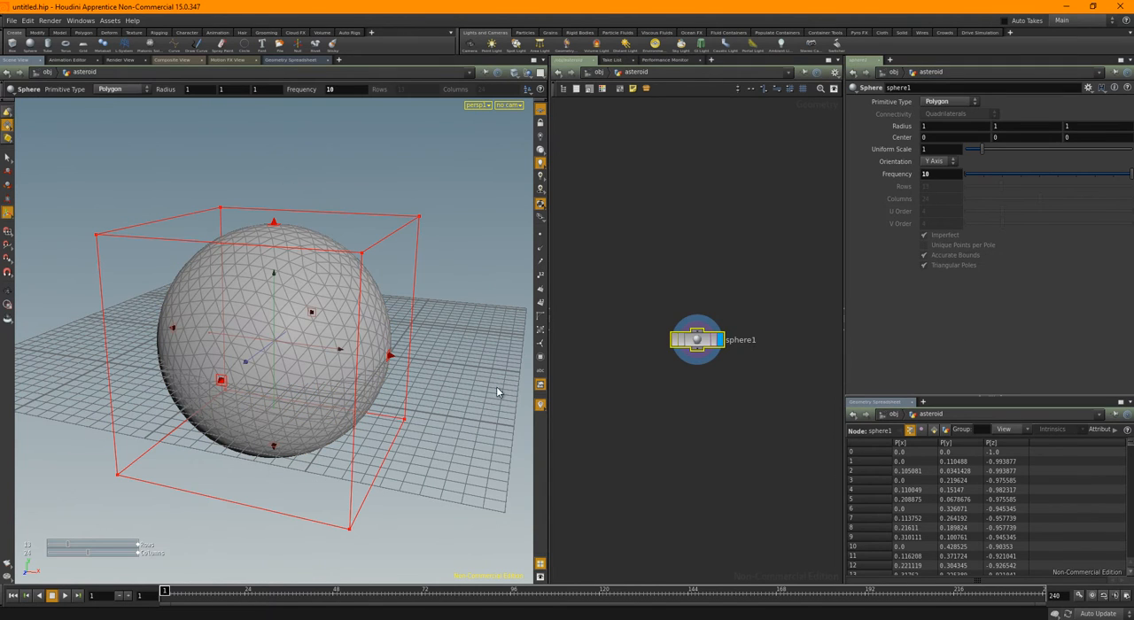
key("Escape")
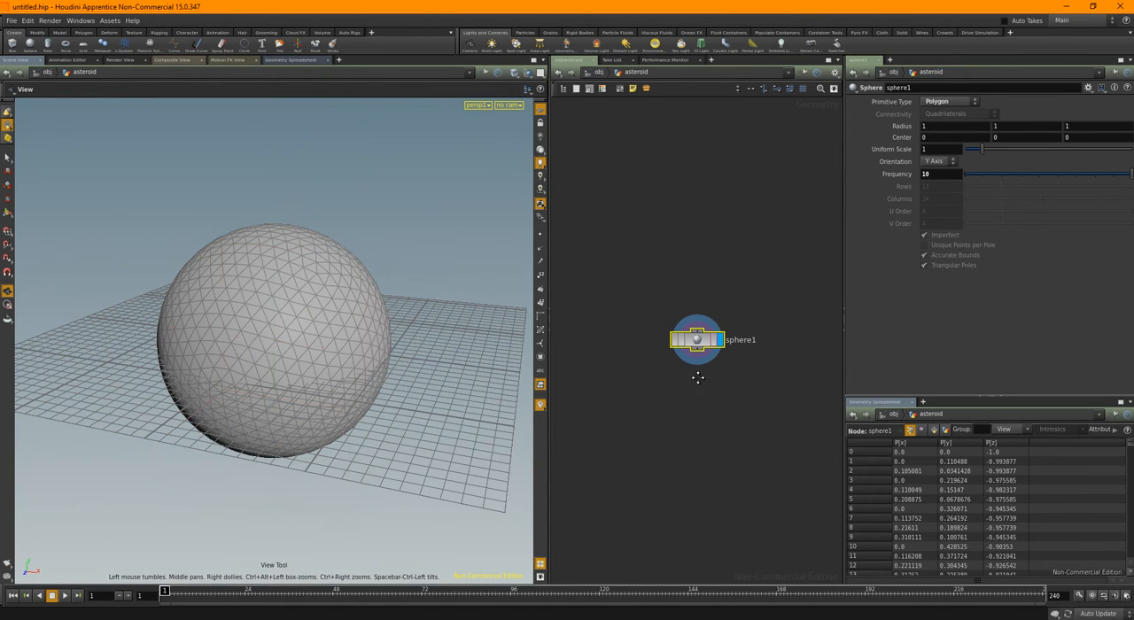
middle_click_drag(699, 379, 700, 339)
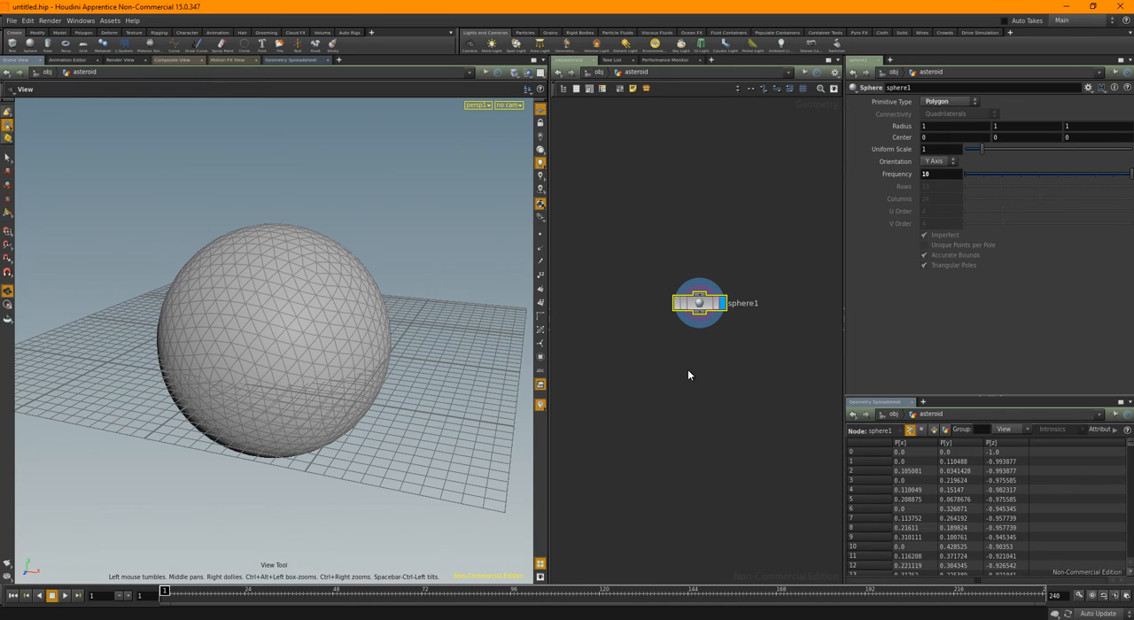
Add a Transform node connected below the sphere node
key("Tab")
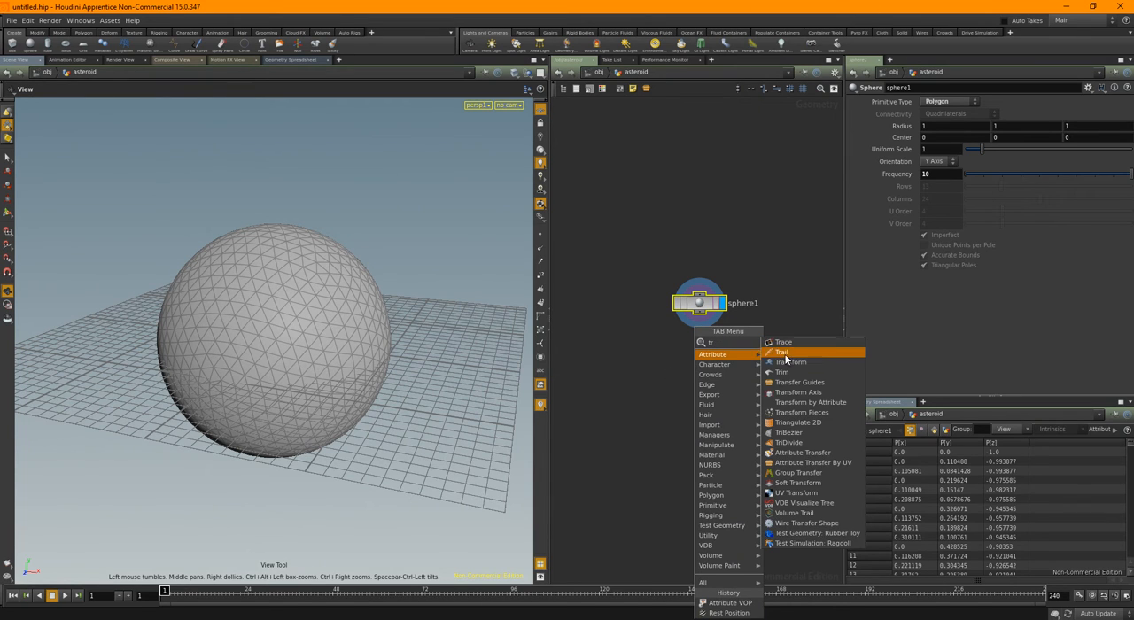
key("Escape")
left_click_drag(748, 341, 716, 355)
left_click(696, 357)
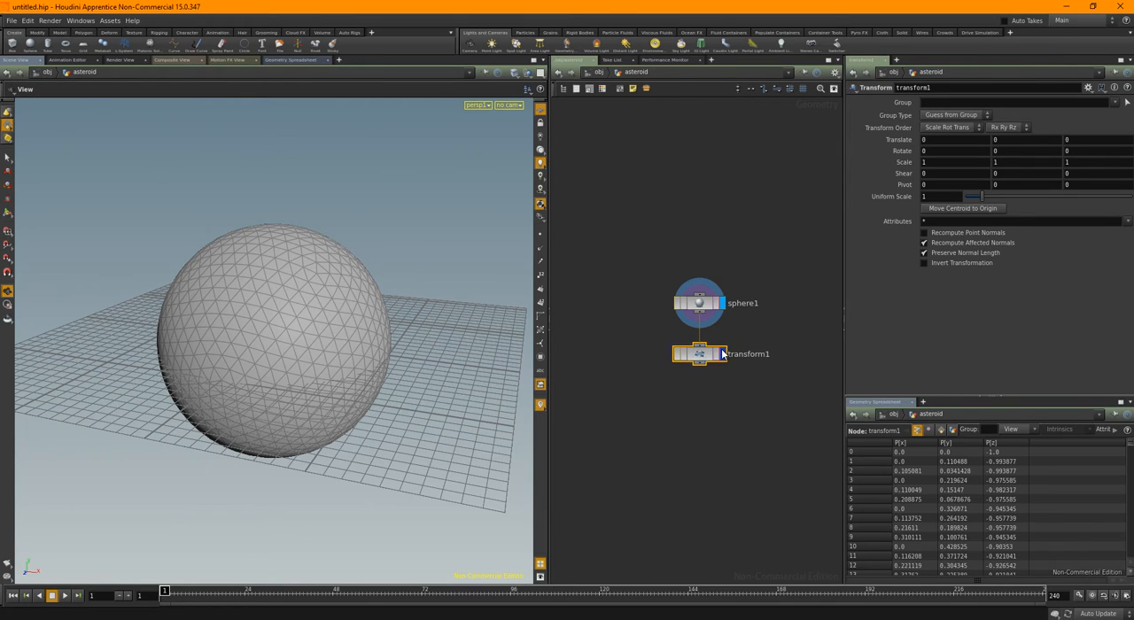
Display the Transform node's result and stretch the sphere with an X scale of 2.3
left_click(721, 354)
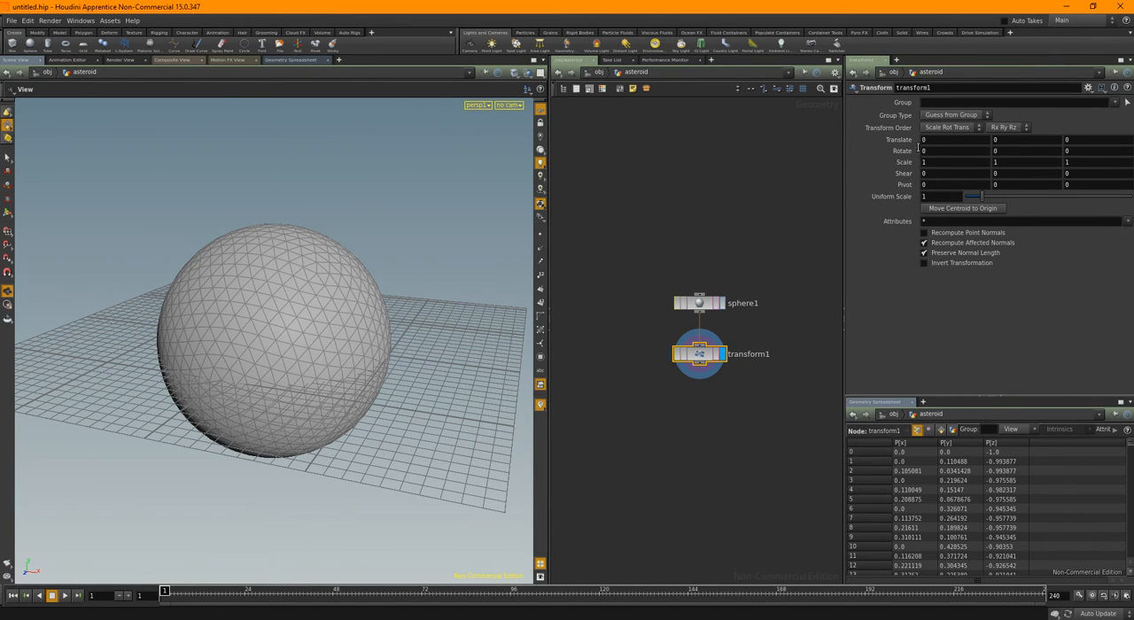
mouse_move(931, 162)
middle_mouse_down()
mouse_move(999, 164)
mouse_move(930, 162)
middle_mouse_up()
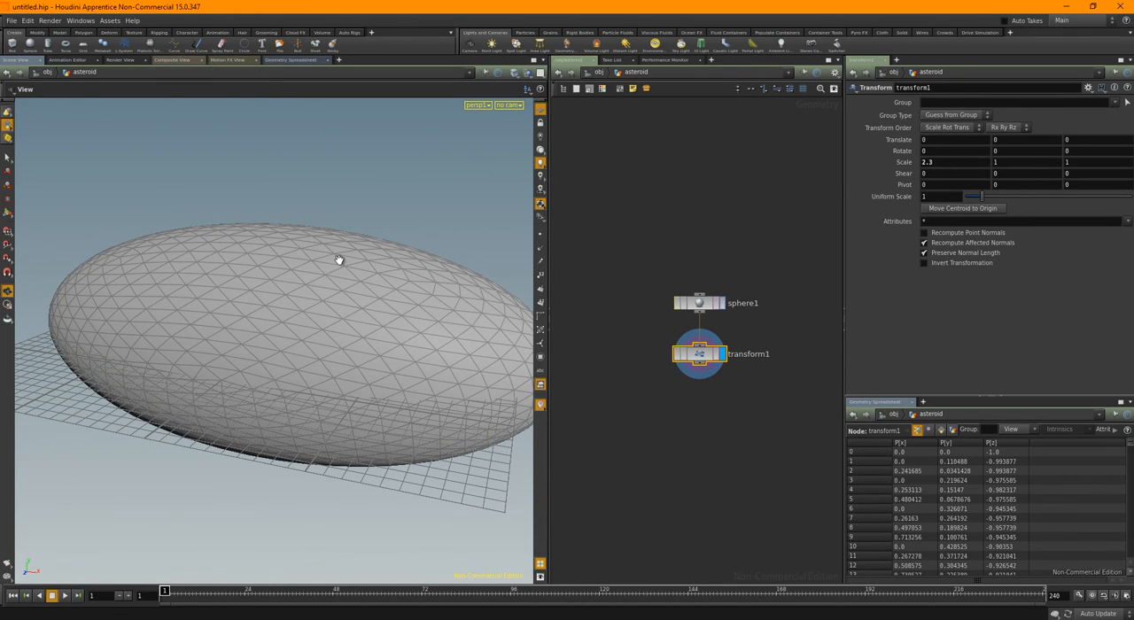
left_click_drag(339, 257, 395, 289)
Add a Rest Position node connected below the Transform node and display its result
middle_click_drag(733, 423, 716, 391)
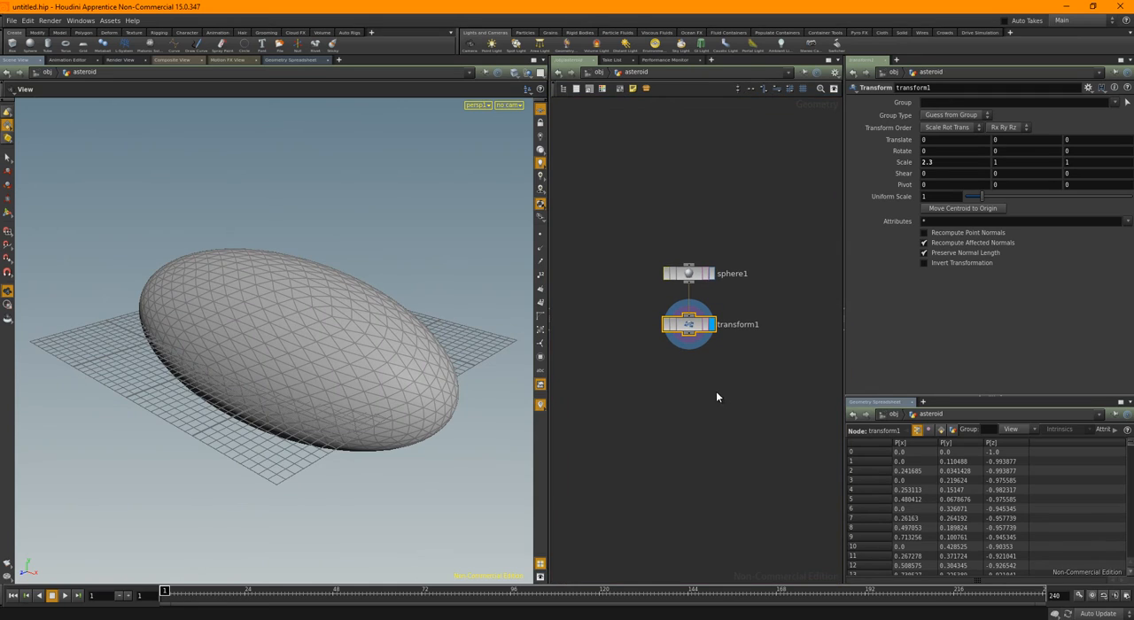
key("Tab")
type("rest")
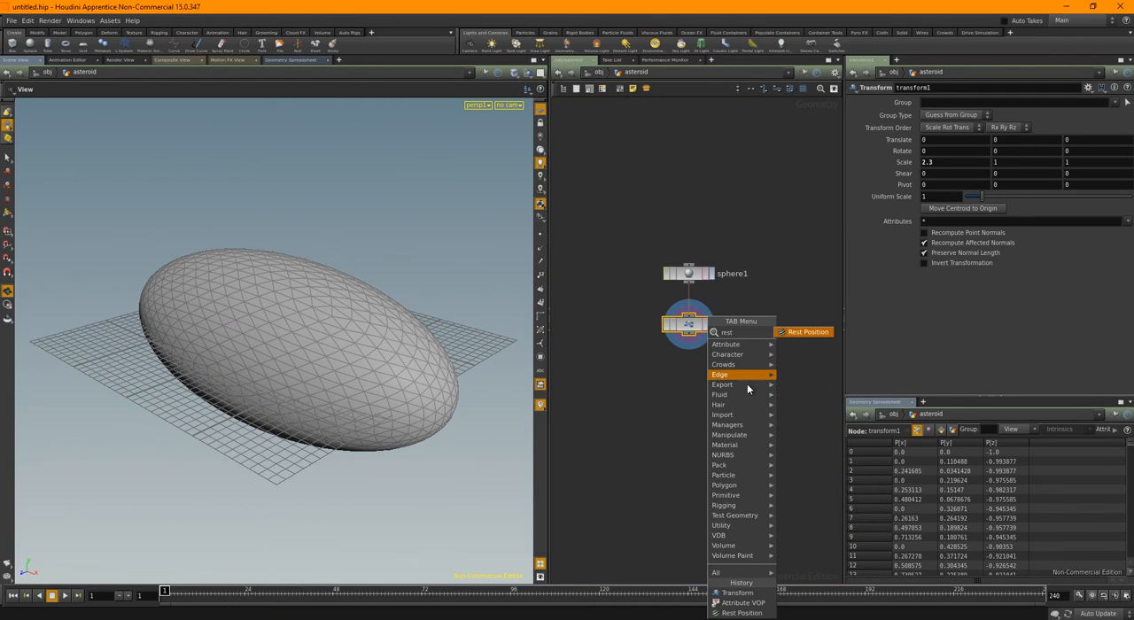
left_click(804, 331)
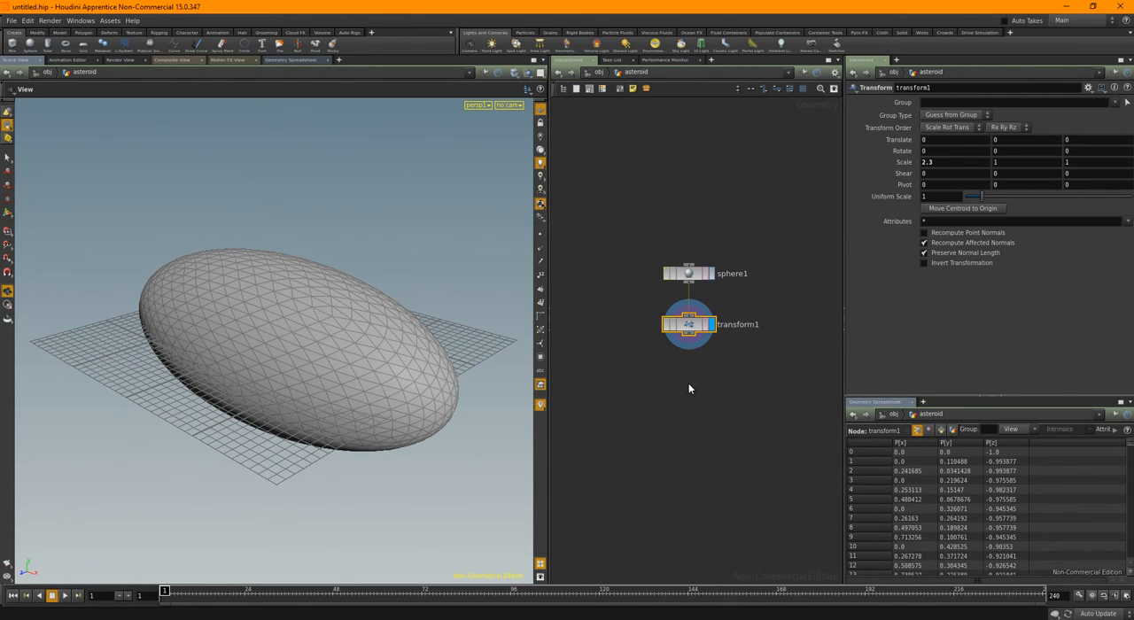
left_click(689, 383)
left_click(712, 387)
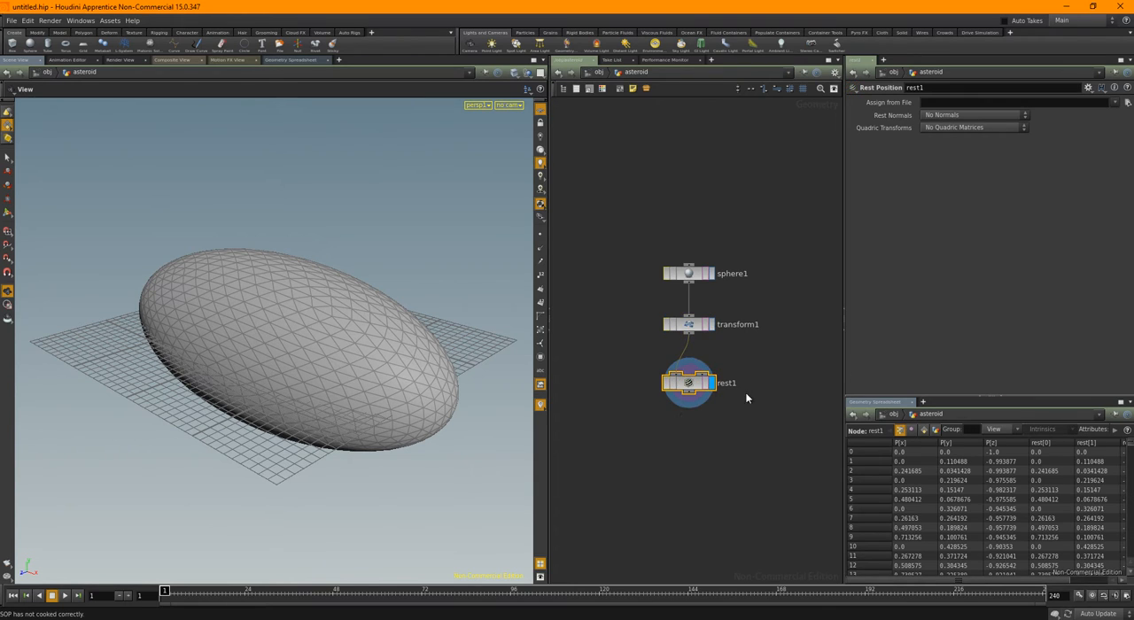
Add an Attribute VOP node connected below the Rest Position node and display its result
middle_click_drag(748, 398, 732, 327)
left_click_drag(739, 370, 666, 313)
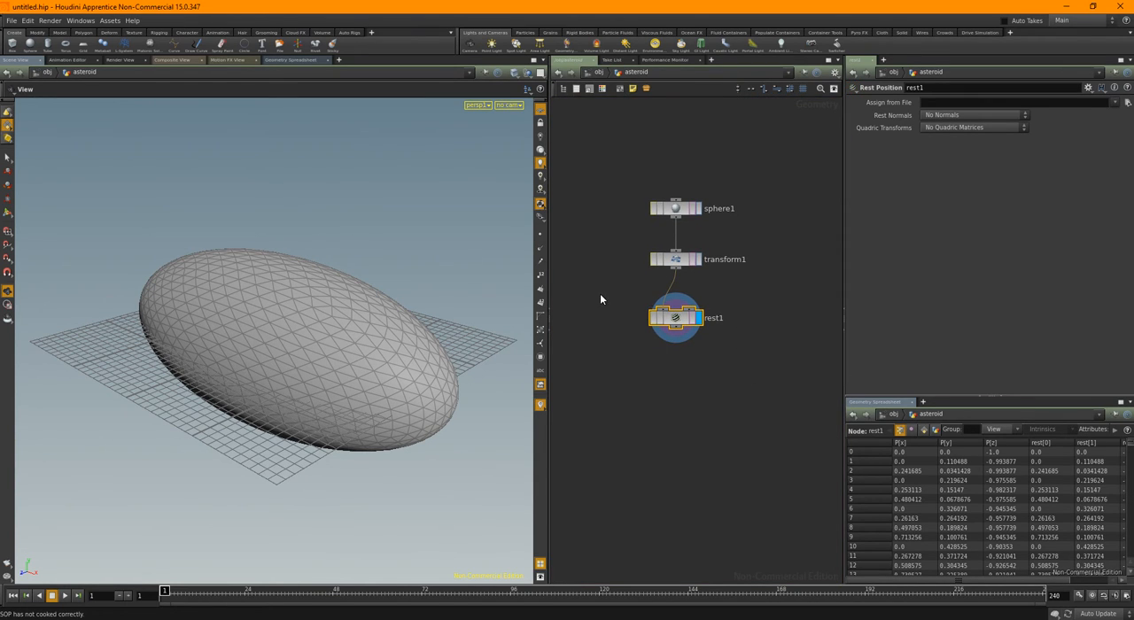
left_click(716, 406)
key("Tab")
type("a")
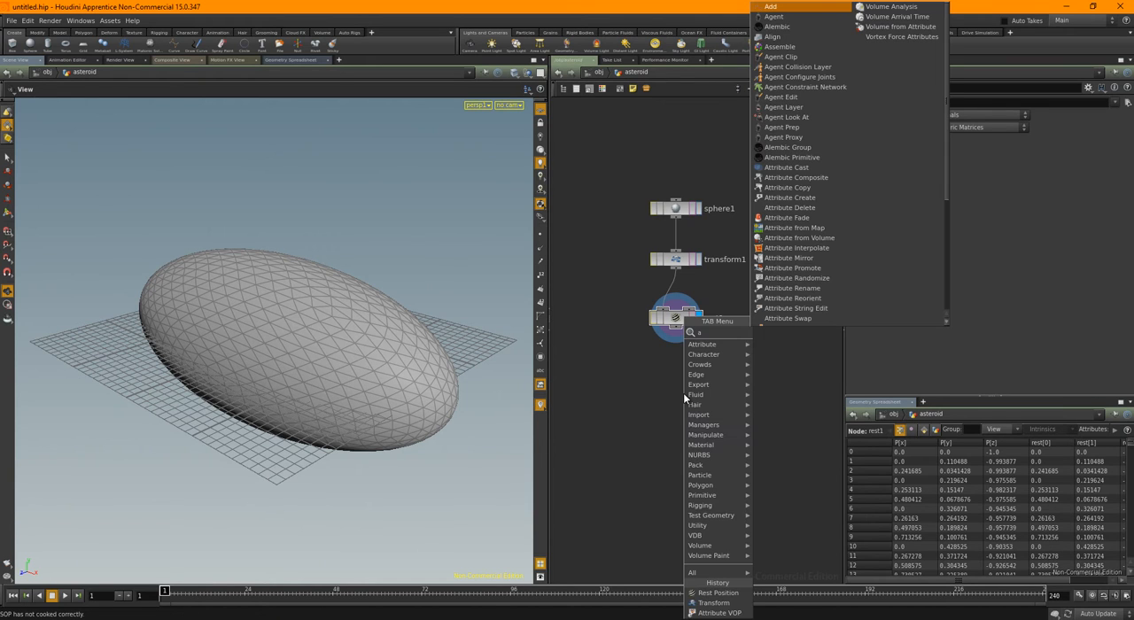
key("Escape")
key("Tab")
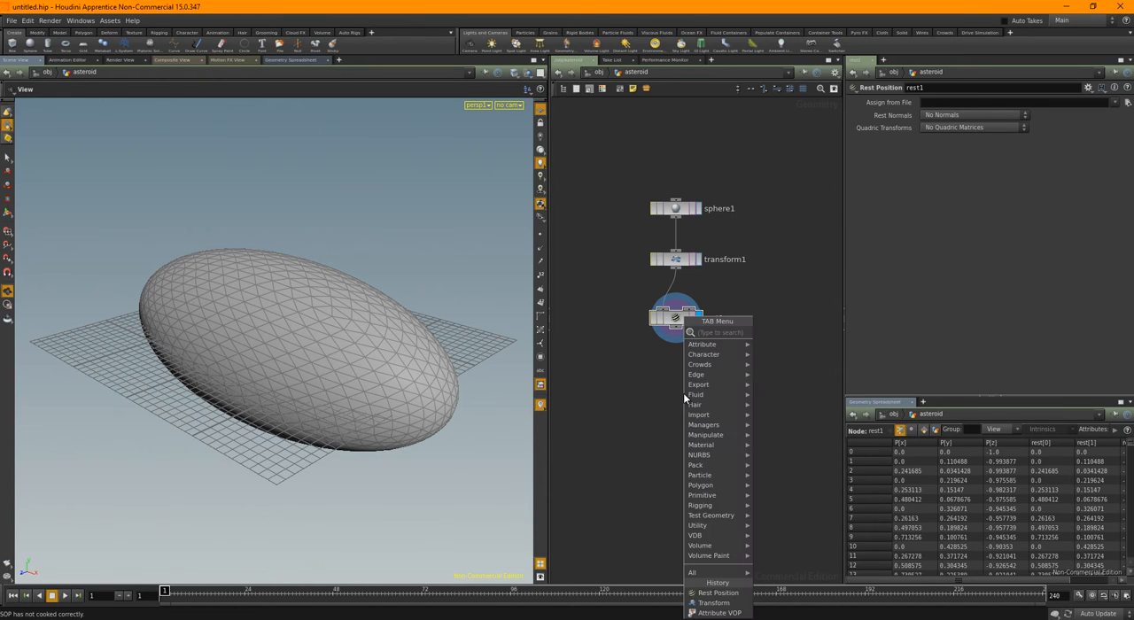
type("attr")
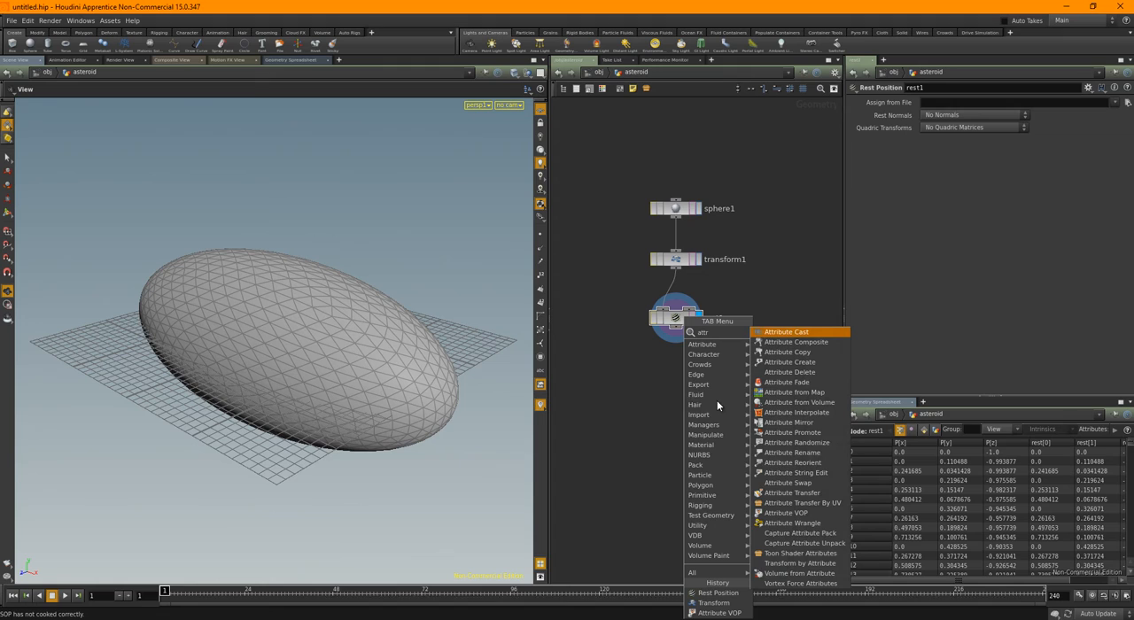
left_click(780, 515)
left_click(668, 354)
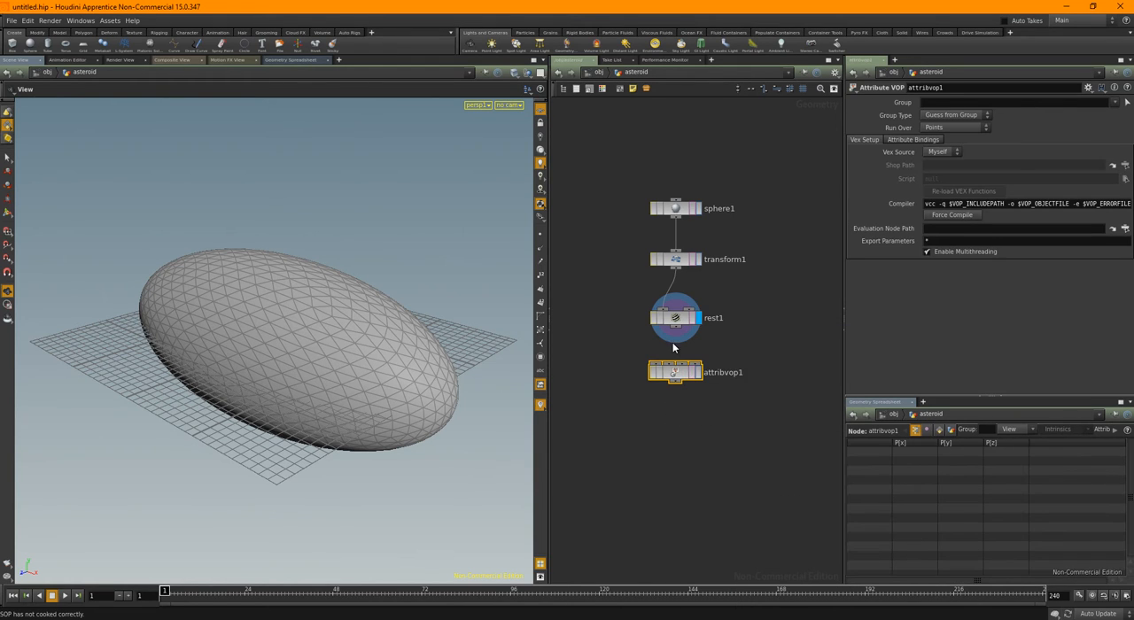
Inside the Attribute VOP's network, widen the node editing area and move the global parameters node farther from the output node
scroll(673, 342, "up", 2)
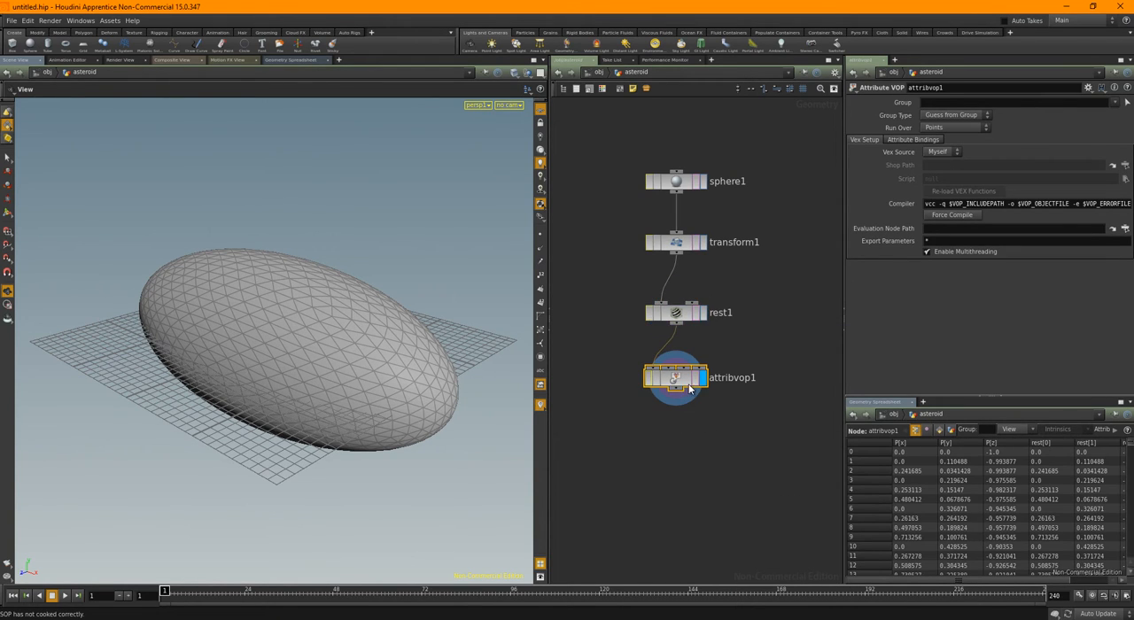
double_click(675, 378)
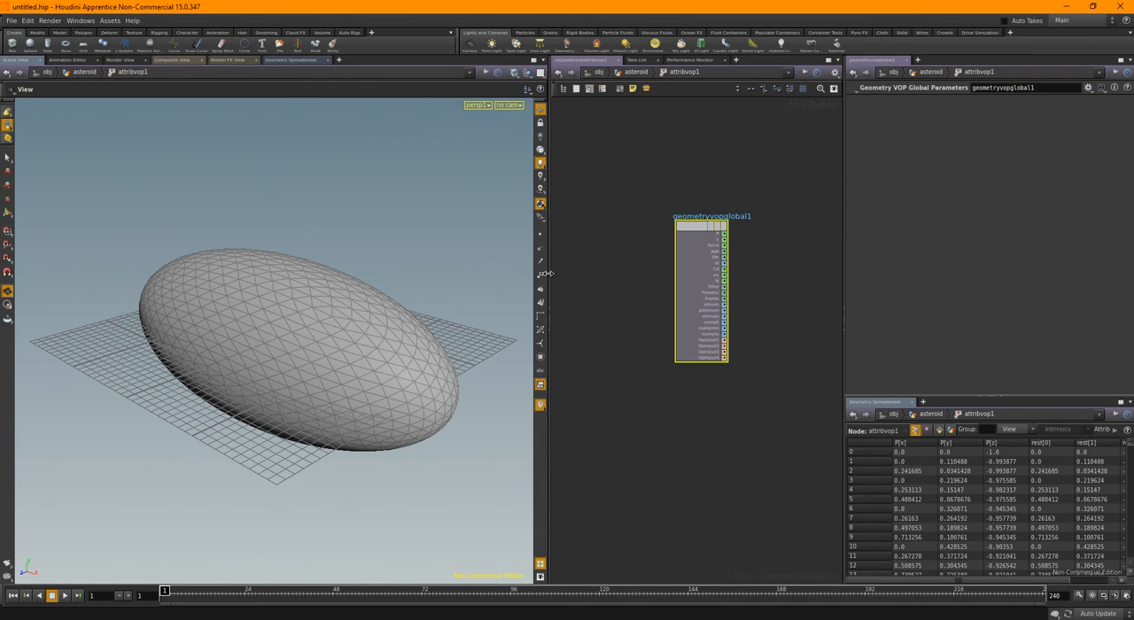
left_click_drag(547, 273, 479, 273)
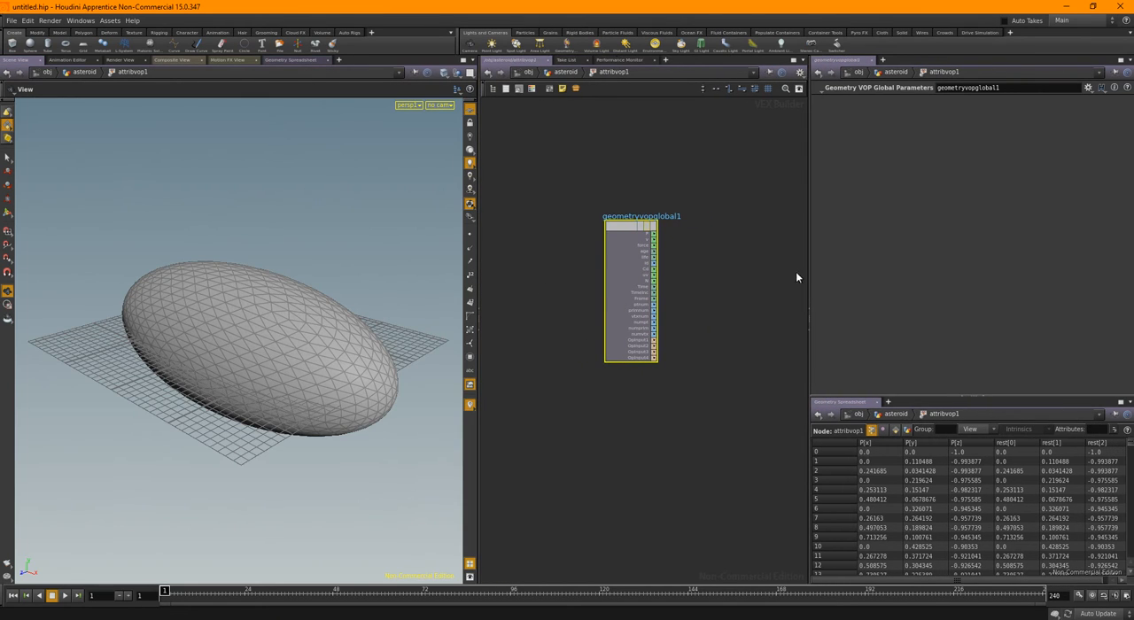
left_click_drag(820, 266, 908, 266)
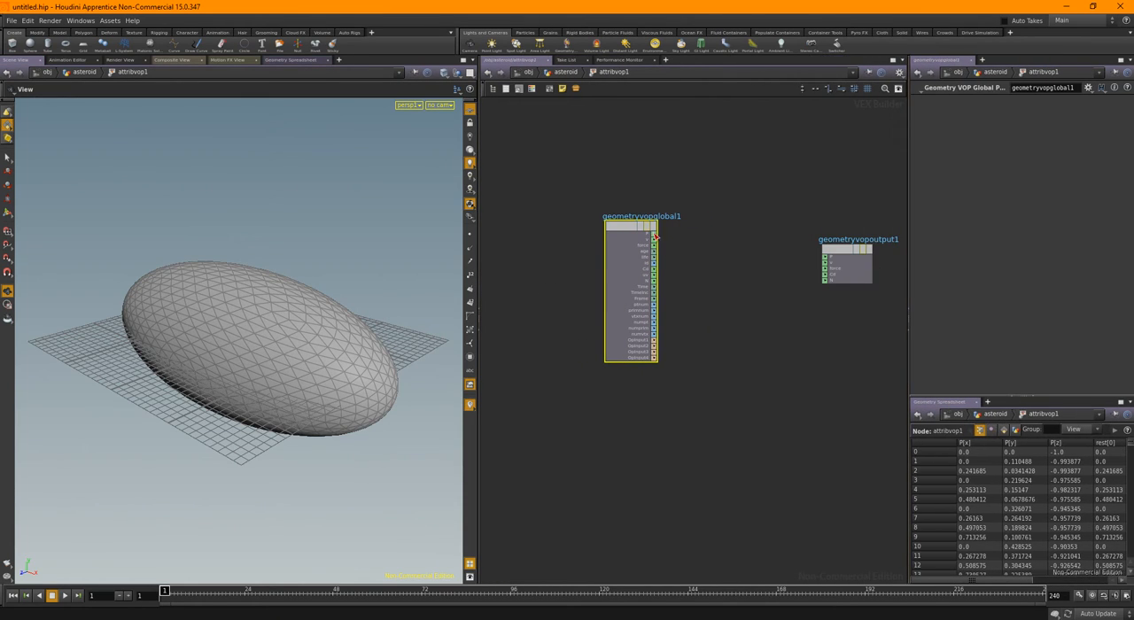
left_click_drag(656, 237, 554, 256)
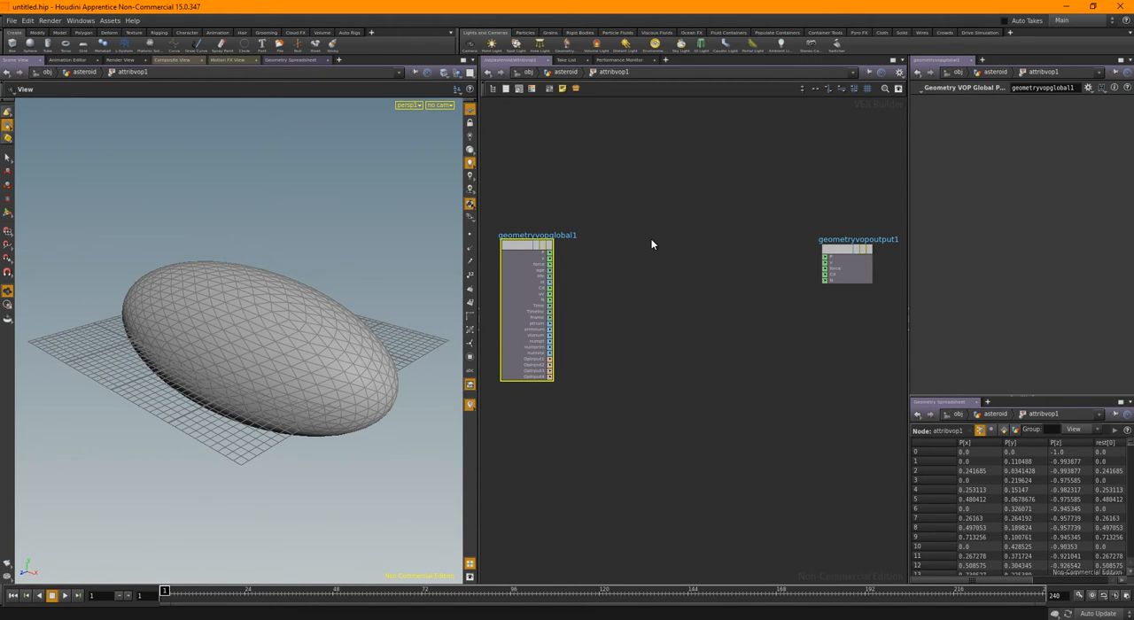
Add a Parameter node to the Attribute VOP's network and place it above the global parameters node
key("Tab")
type("pare")
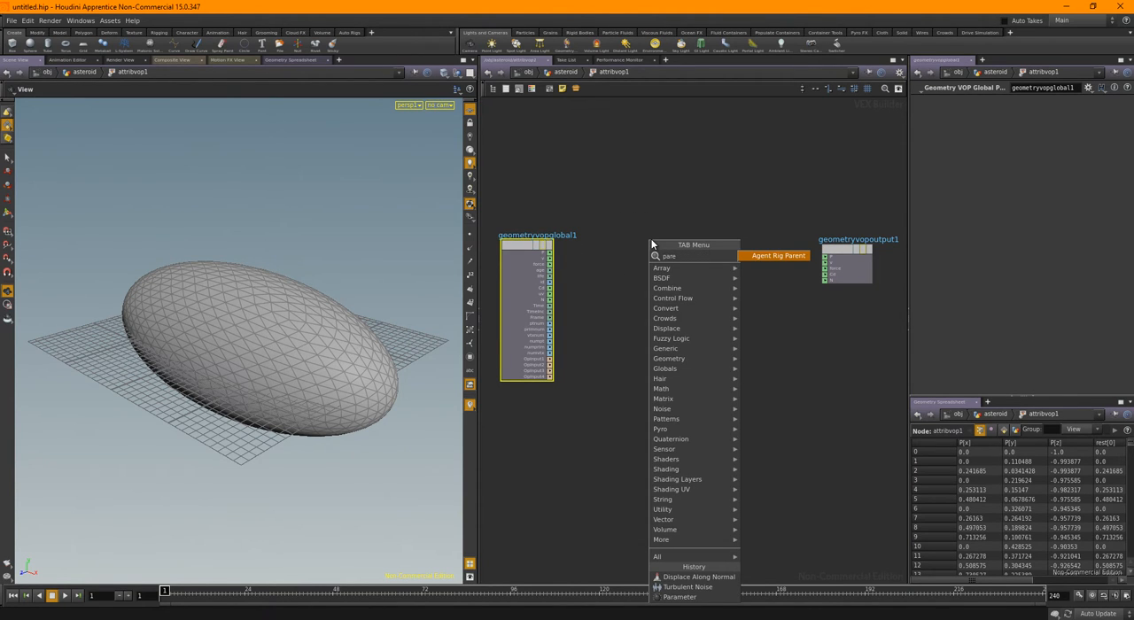
key("BackSpace")
key("BackSpace")
type("r")
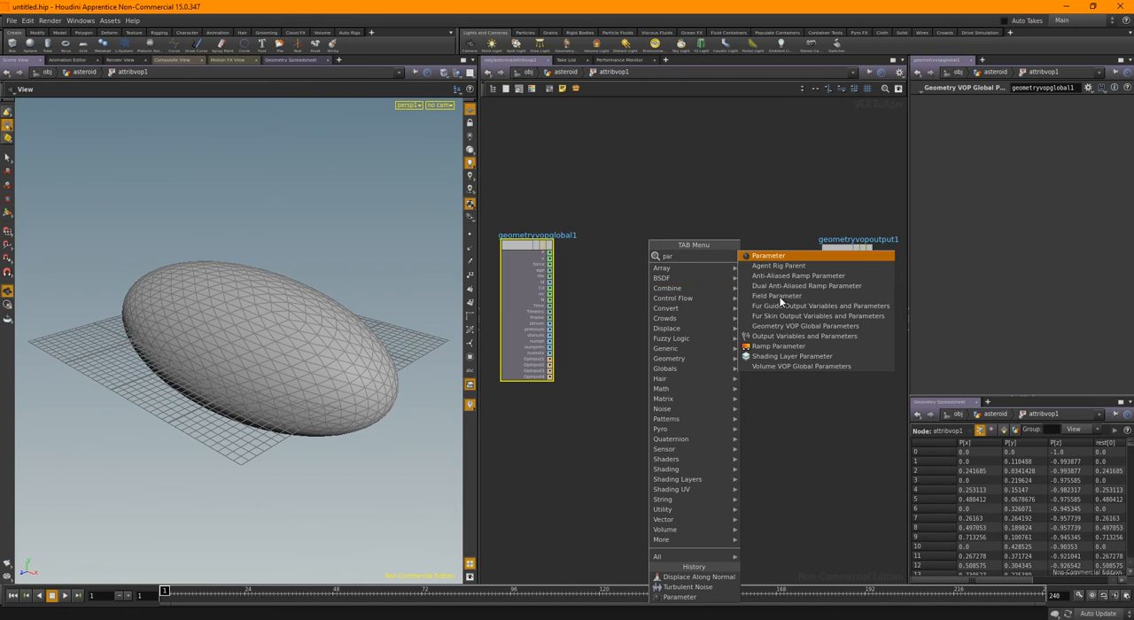
left_click(780, 256)
left_click(614, 220)
key("h")
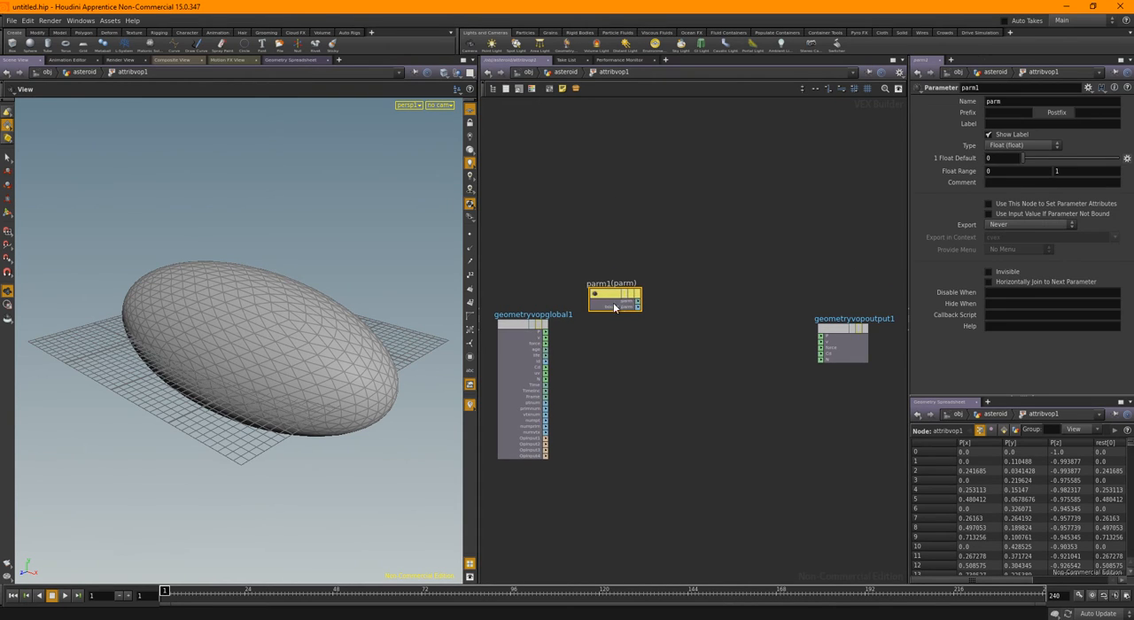
left_click_drag(606, 291, 546, 263)
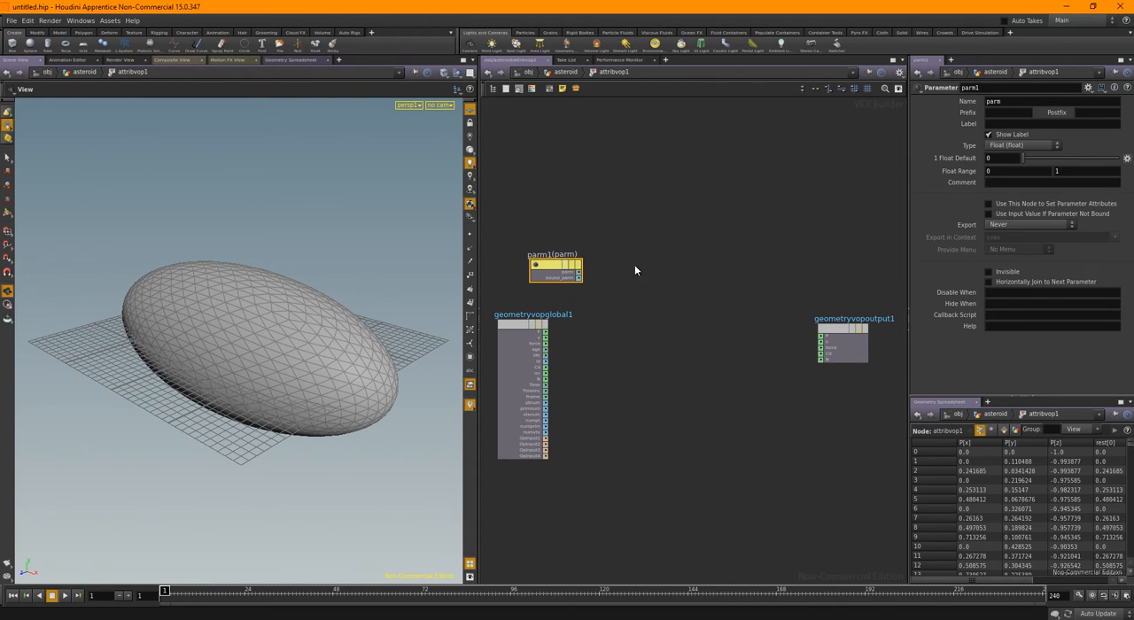
Rename the Parameter node to rest, set its parameter name to rest and its label to Rest
double_click(1002, 92)
type("rest")
key("Tab")
type("rest")
key("Tab")
type("Rest")
Try the Invisible option on the rest parameter and compare the Attribute VOP's interface with it on and off
left_click(1003, 273)
left_click(569, 72)
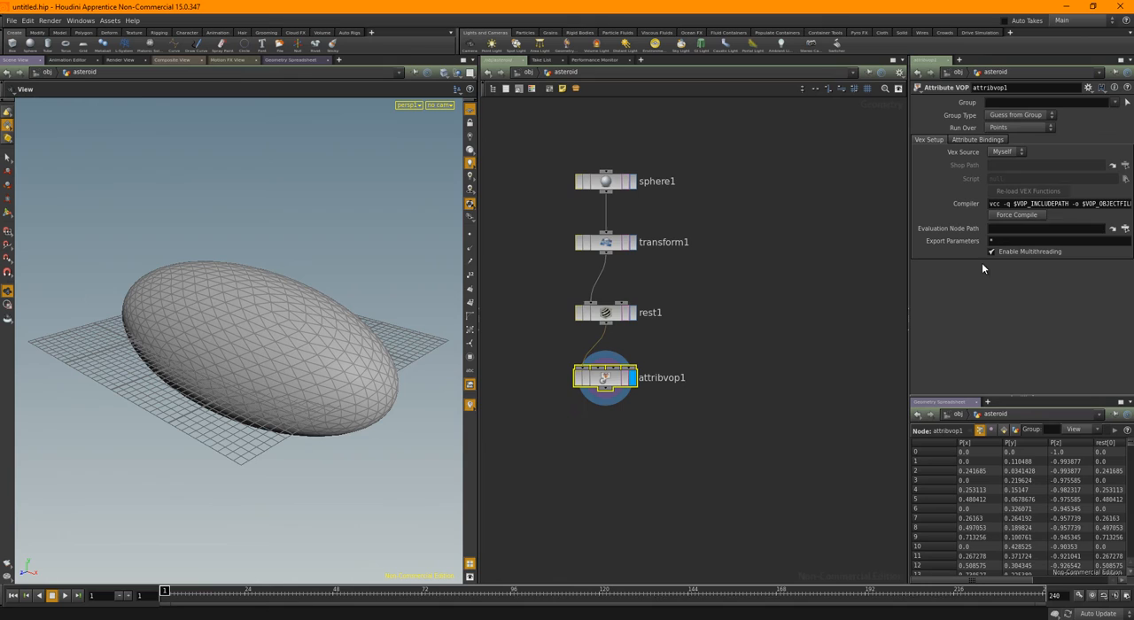
double_click(609, 379)
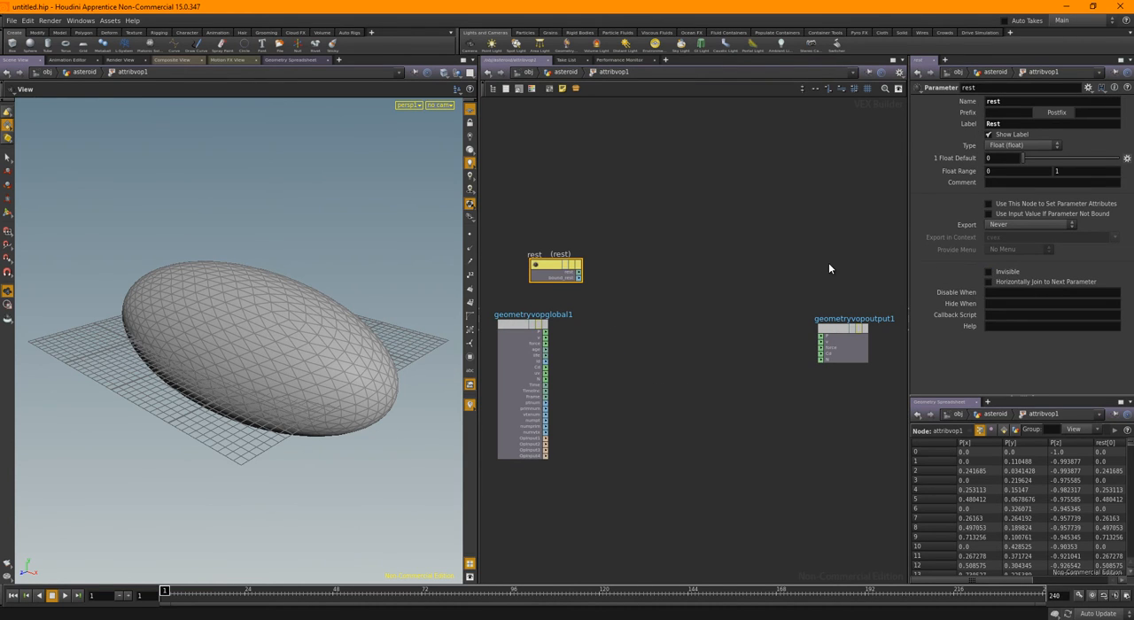
key("u")
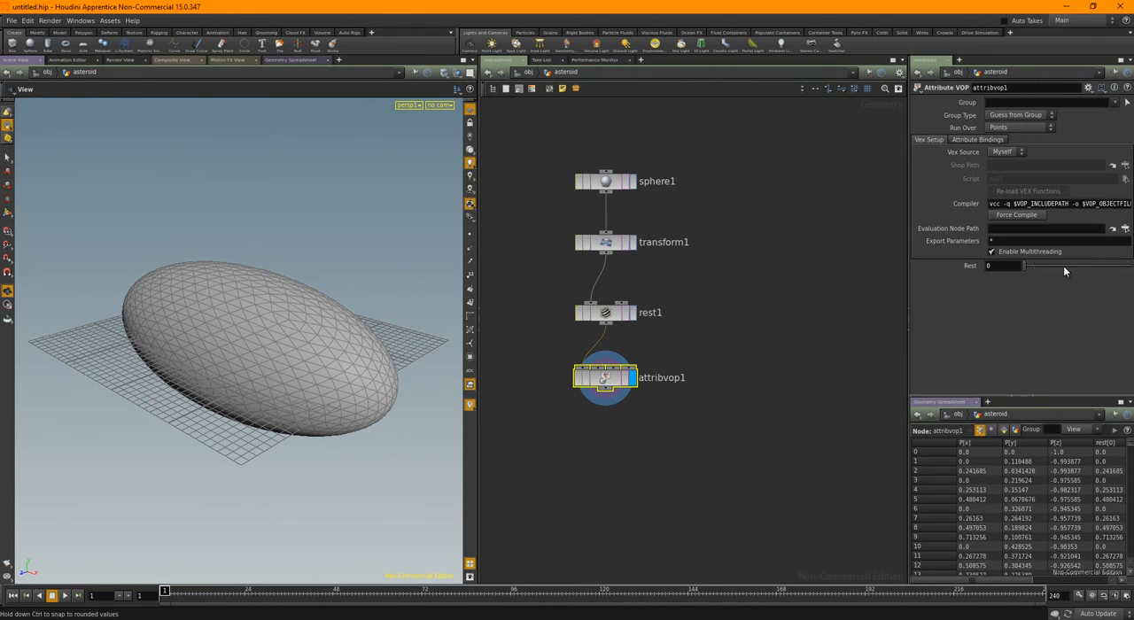
Check the Rest Position node's geometry information and return to the Attribute VOP's network
double_click(618, 380)
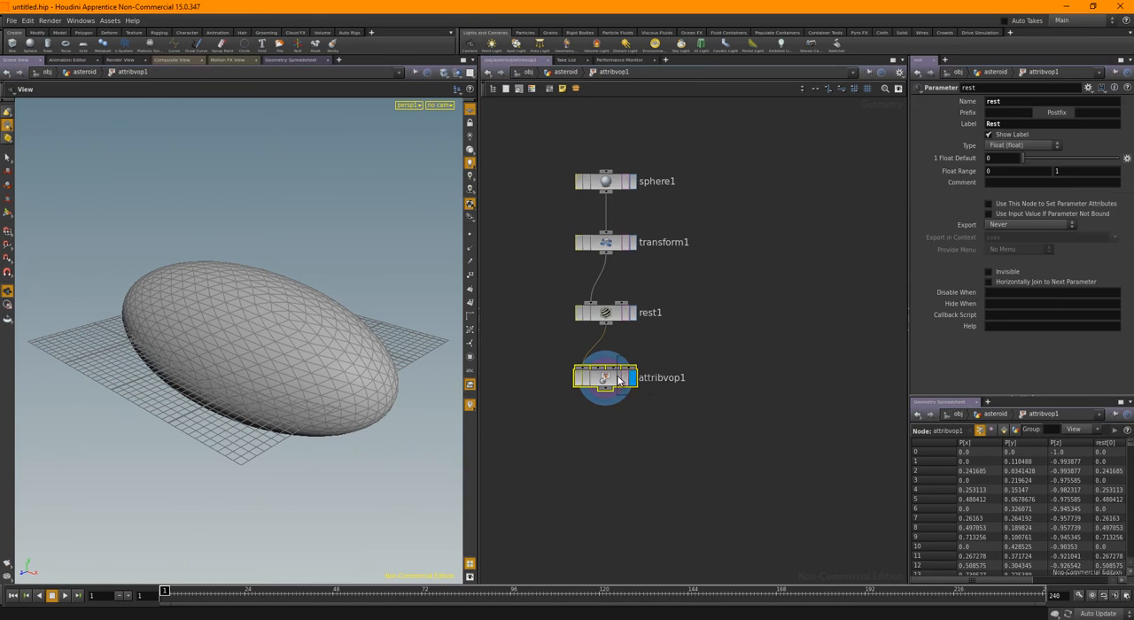
key("u")
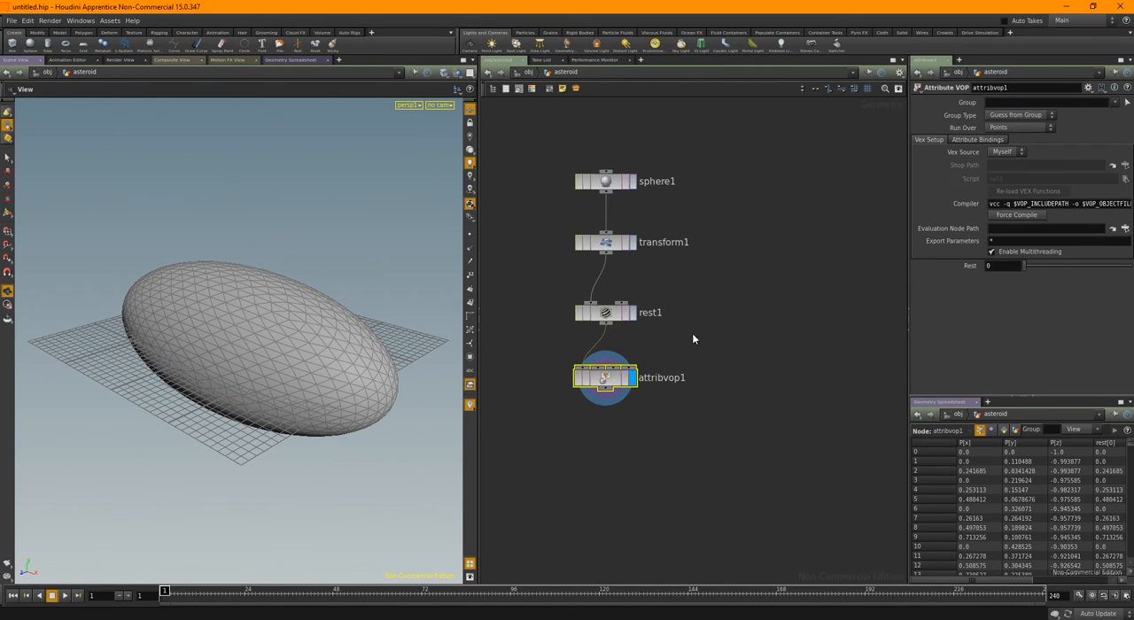
middle_click(609, 314)
double_click(616, 377)
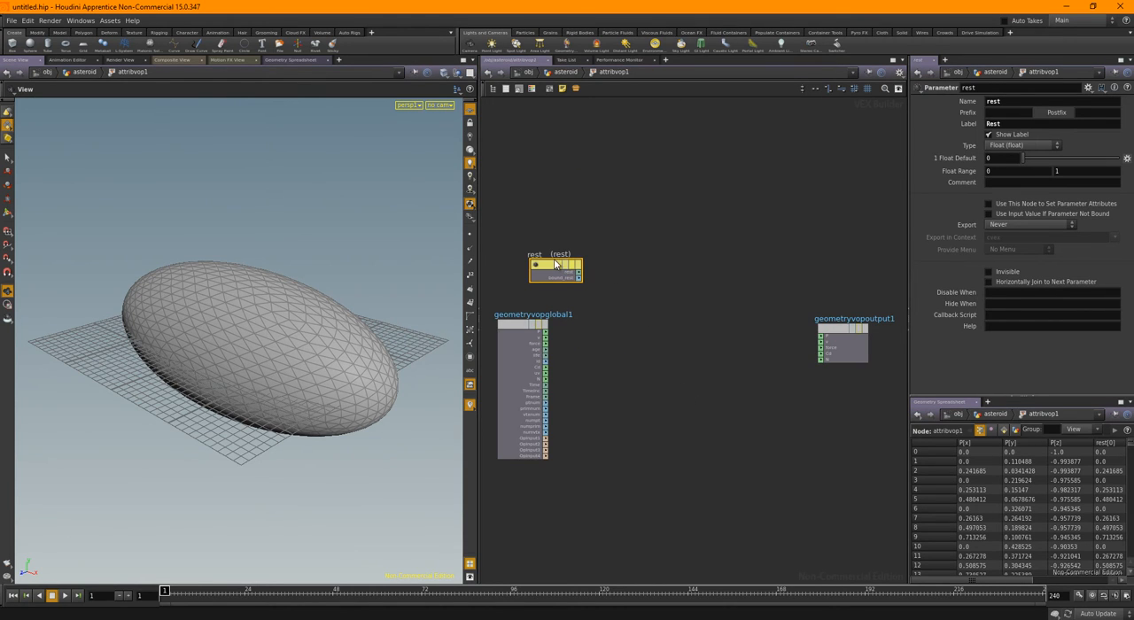
Move the rest parameter node slightly higher and set its type to Vector (vector)
left_click_drag(553, 263, 557, 249)
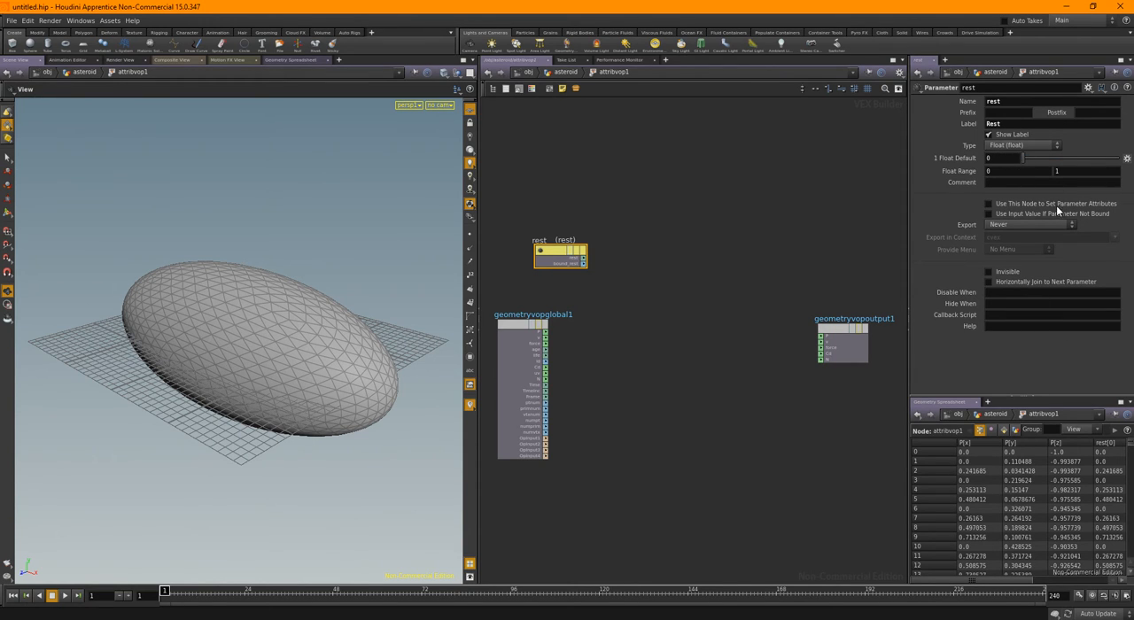
left_click(1004, 148)
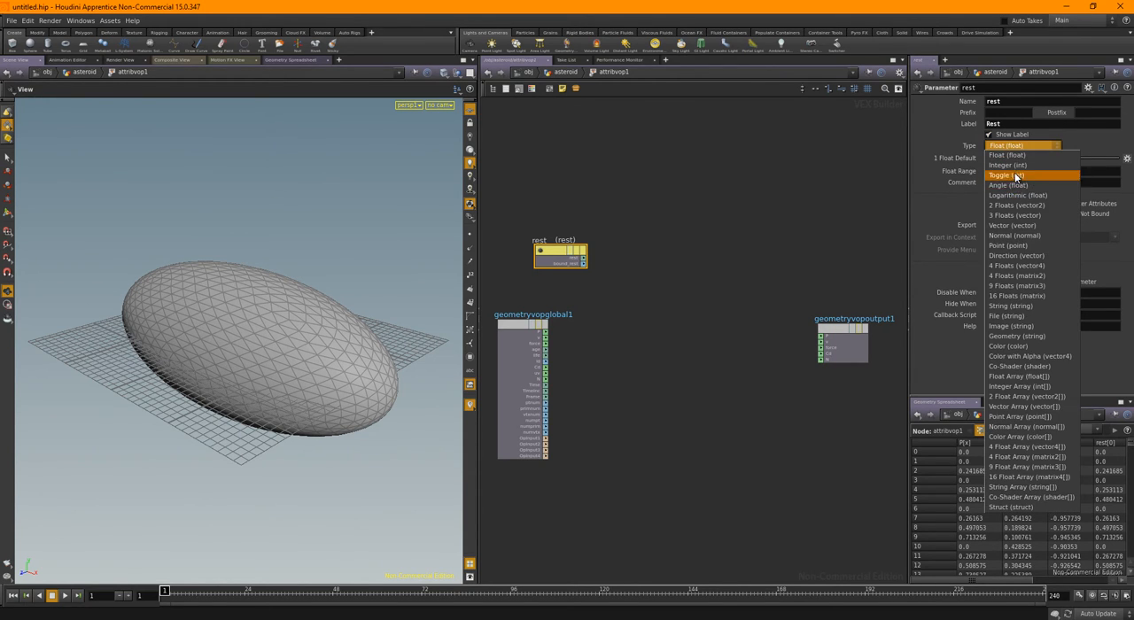
left_click(1013, 224)
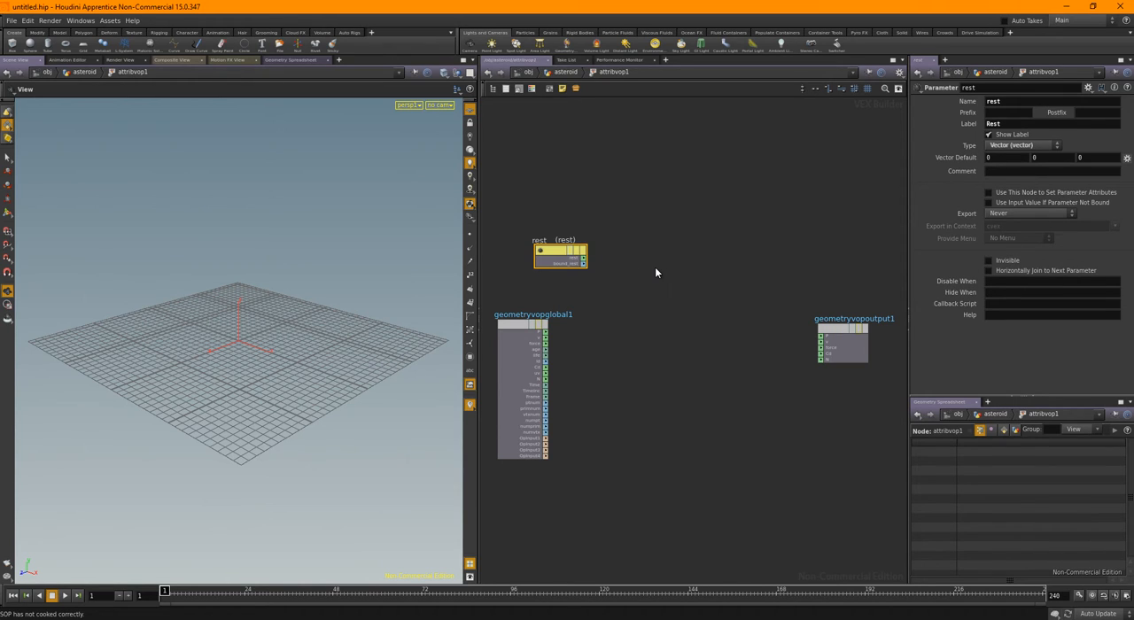
Add a Turbulent Noise node beside the rest parameter node
key("Tab")
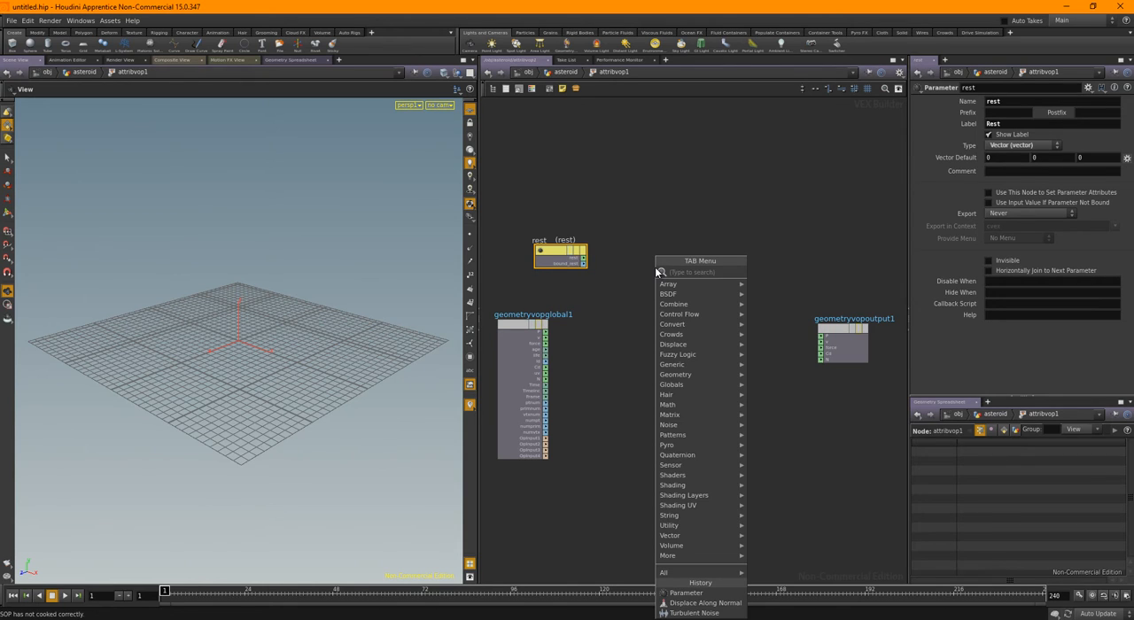
type("turb")
left_click(767, 272)
left_click(637, 286)
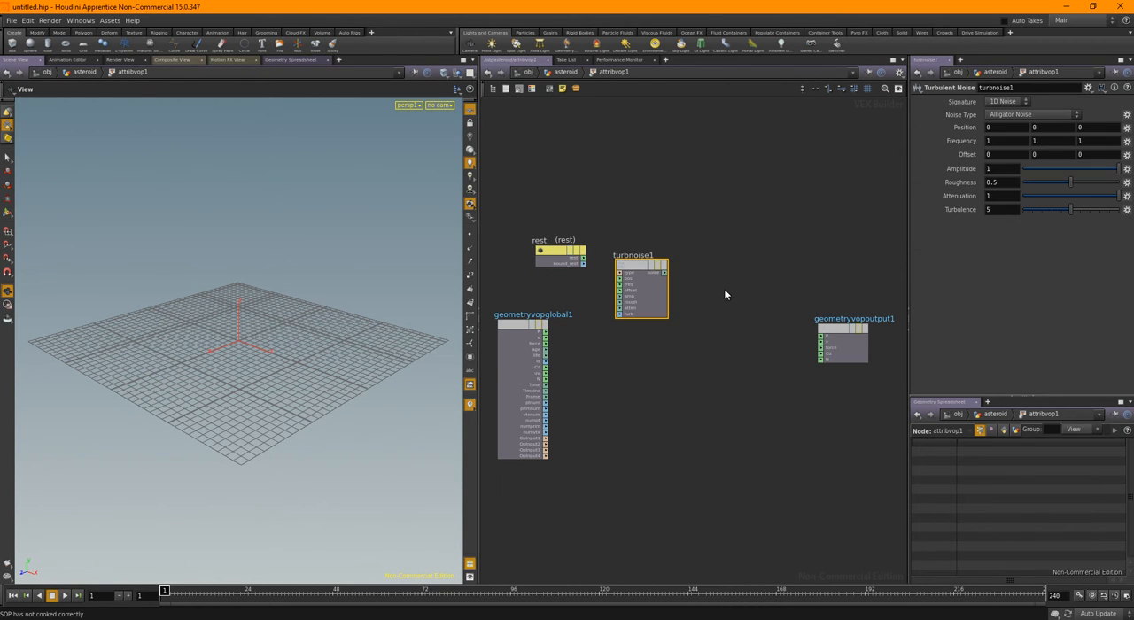
Add a Displace Along Normal node between the Turbulent Noise node and the output node
key("Tab")
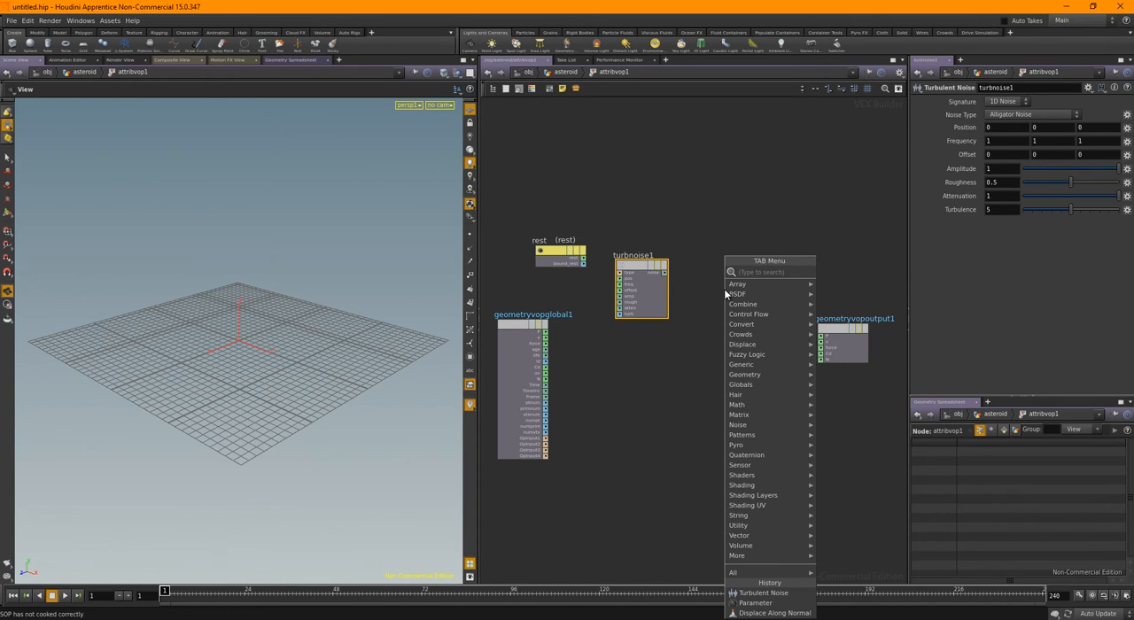
type("disp")
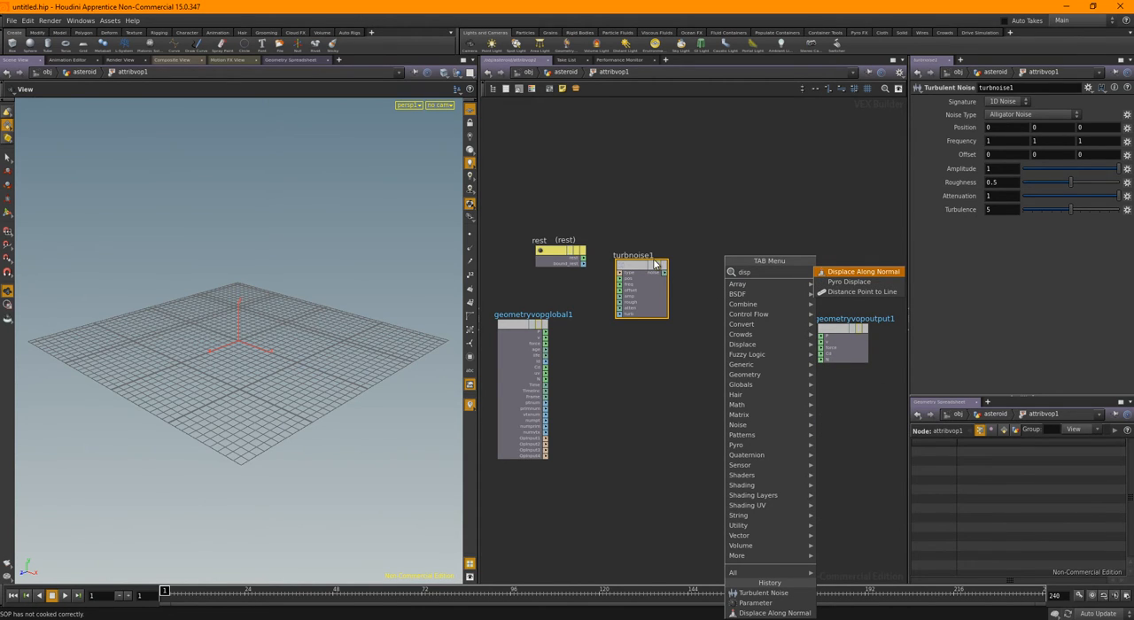
left_click(860, 272)
left_click(730, 314)
Connect the rest output to the Turbulent Noise's pos input and its noise output to the Displace Along Normal's amount input
scroll(607, 266, "up", 3)
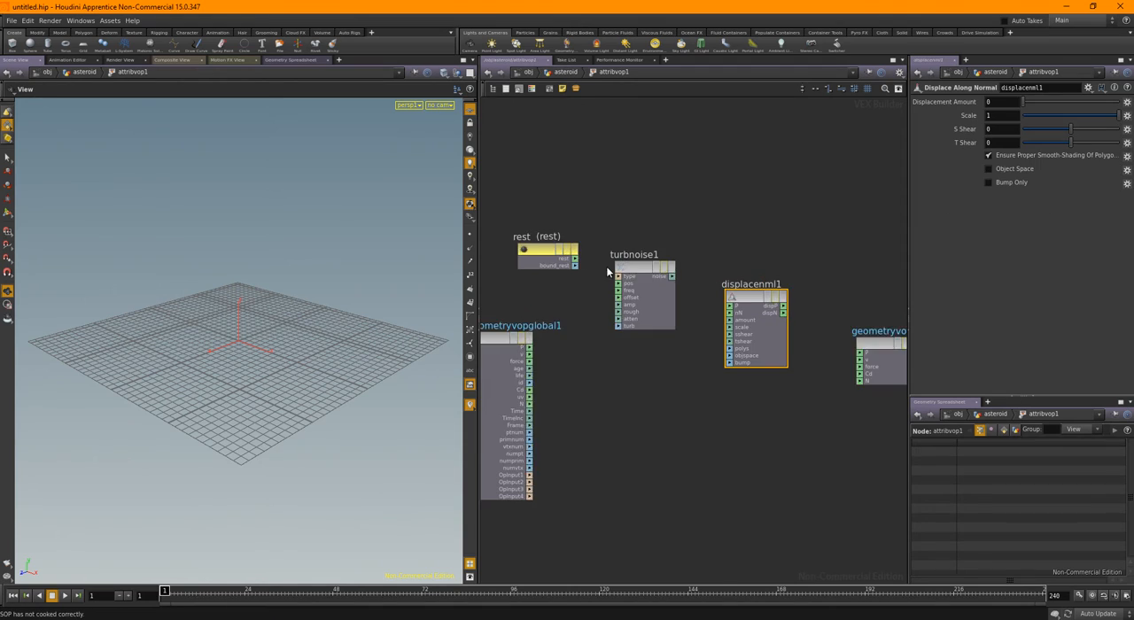
left_click_drag(575, 263, 625, 295)
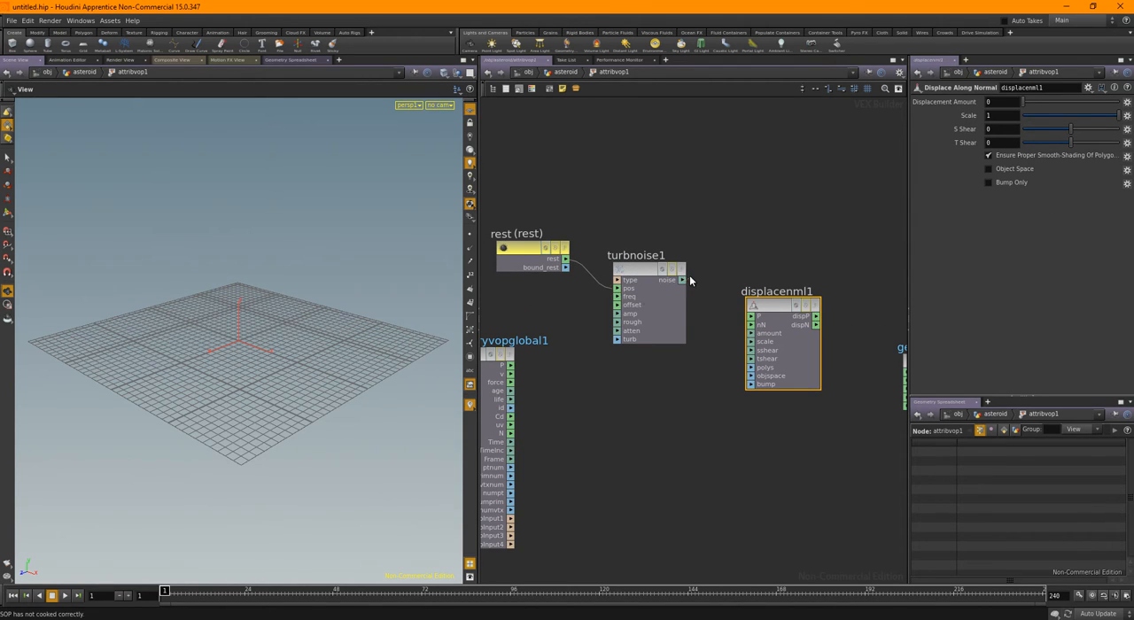
left_click_drag(733, 336, 760, 336)
Expand the Displace Along Normal node's connectors and connect its dispP output to the output node's P input
scroll(858, 175, "down", 1)
middle_click_drag(805, 178, 647, 159)
left_click(665, 273)
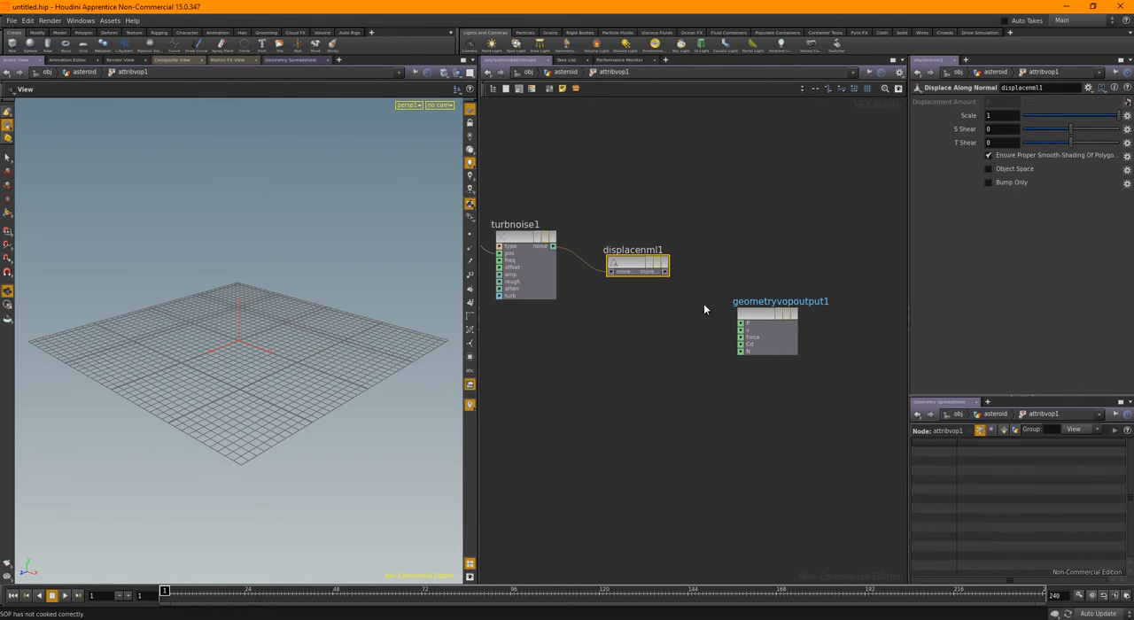
left_click(659, 266)
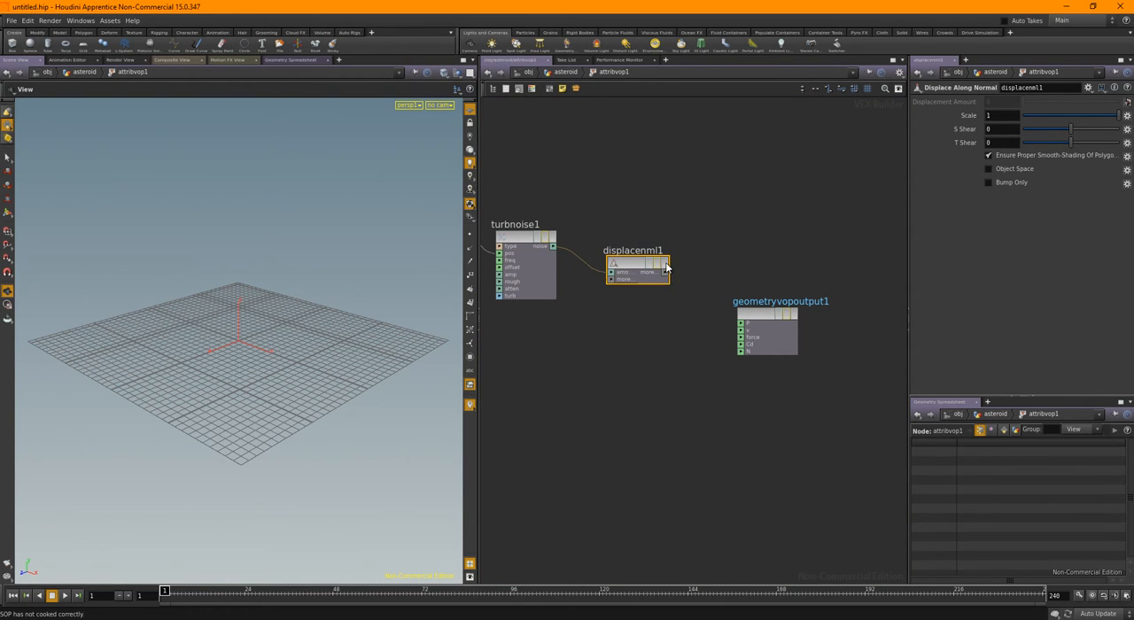
left_click(665, 267)
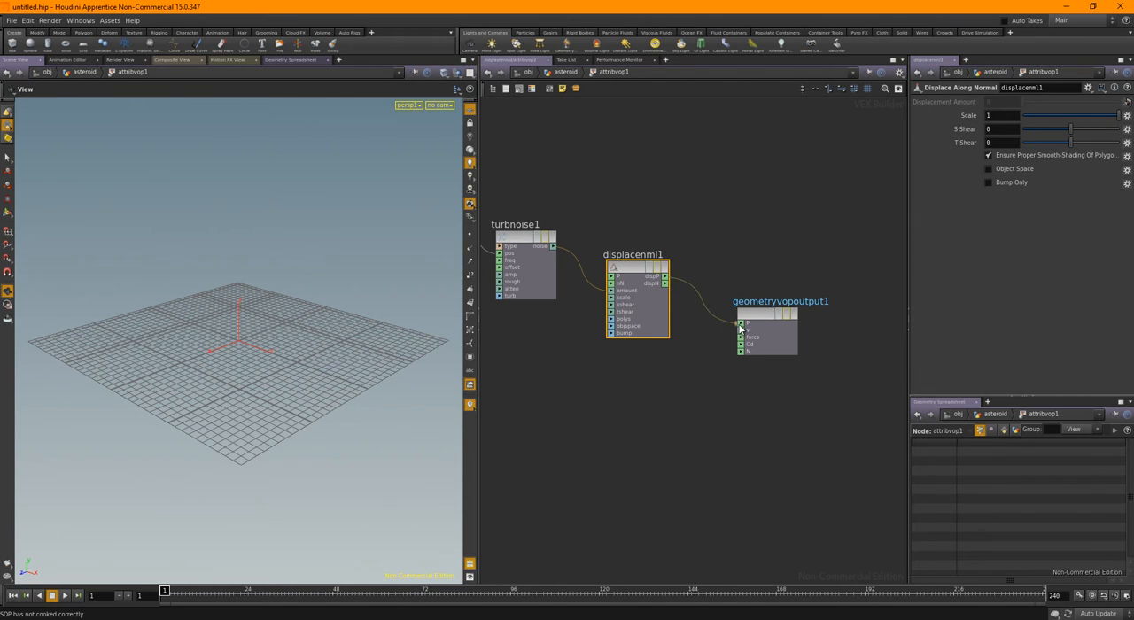
middle_click_drag(577, 377, 638, 388)
Switch the rest parameter's type to 3 Floats (vector) and back to Vector (vector)
left_click(504, 234)
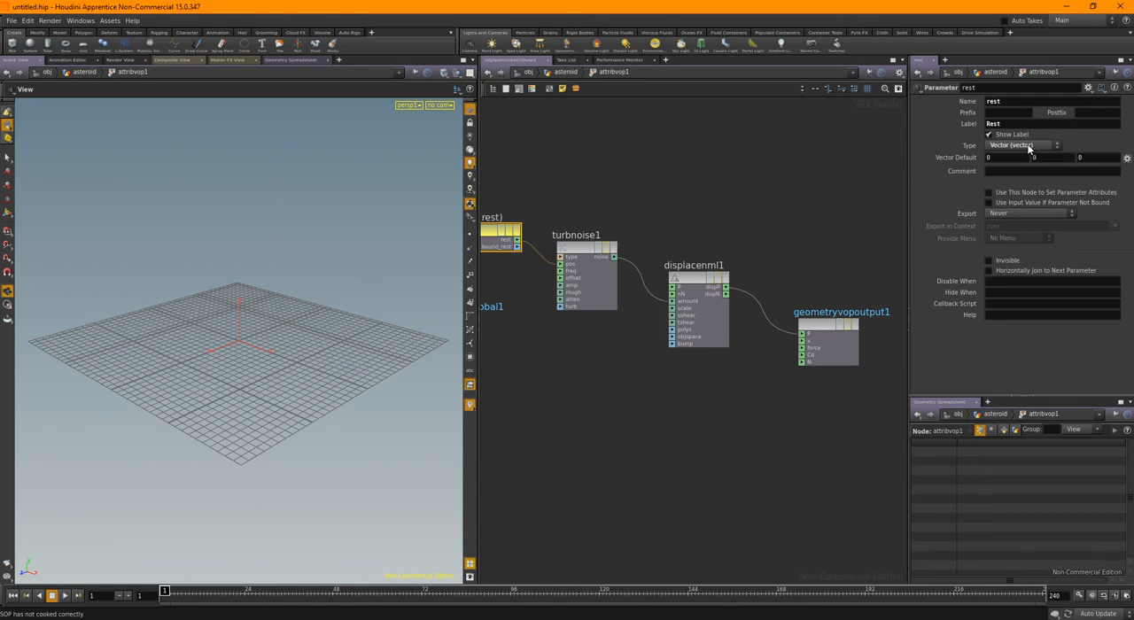
left_click(1029, 146)
left_click(1008, 192)
left_click(999, 147)
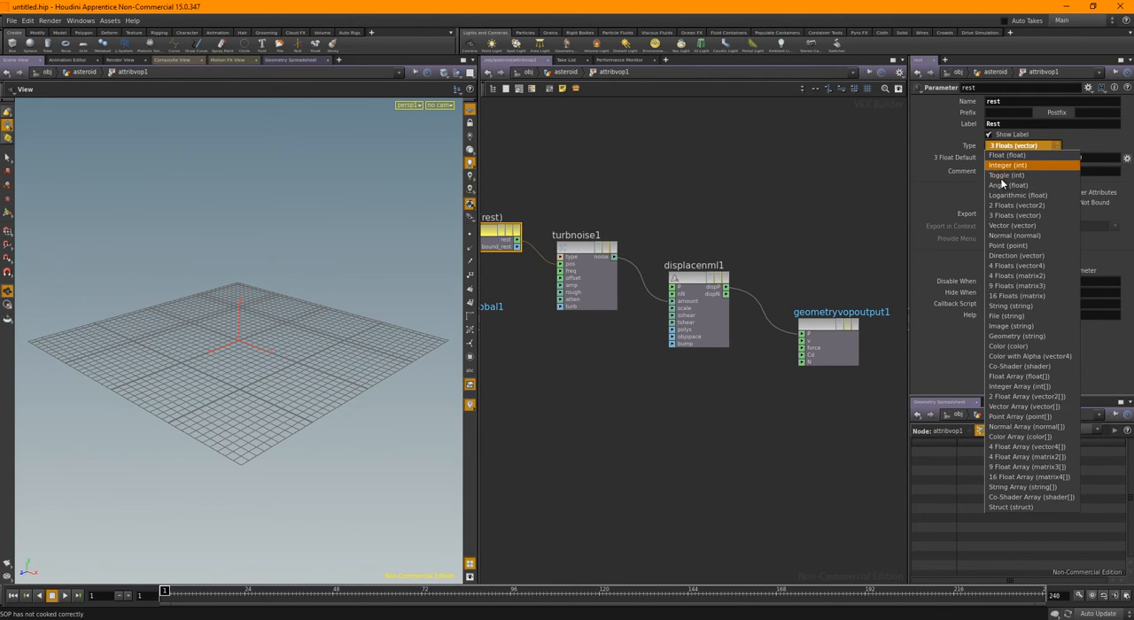
left_click(1010, 225)
Check the Attribute VOP node's information at the asteroid level and go back into its network
middle_click_drag(645, 145, 693, 152)
left_click(566, 72)
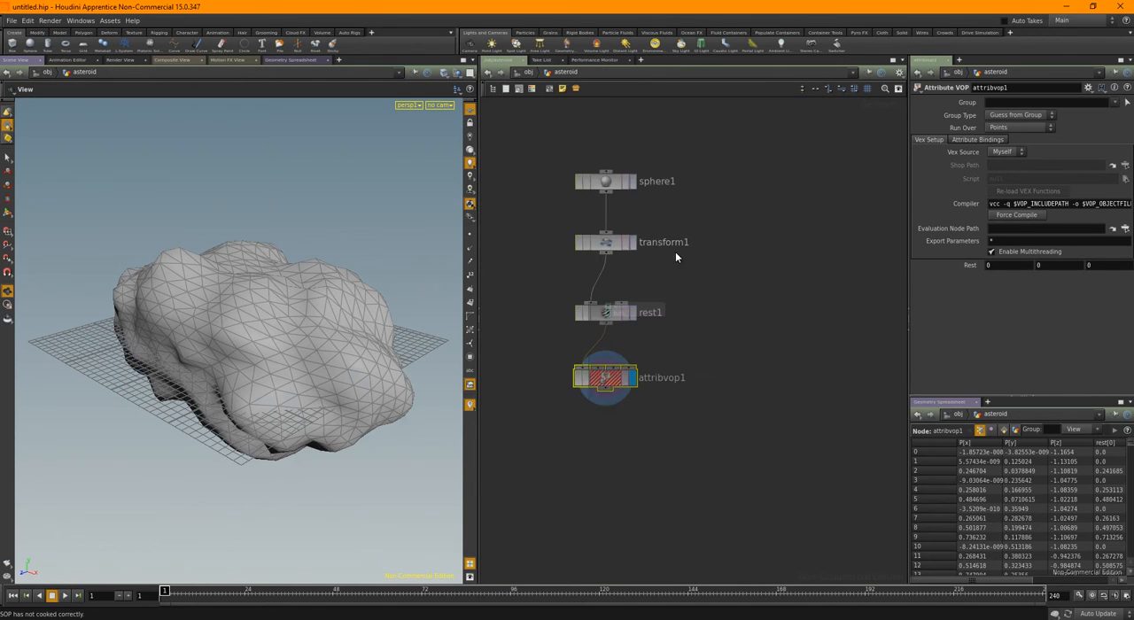
middle_click(601, 383)
double_click(603, 380)
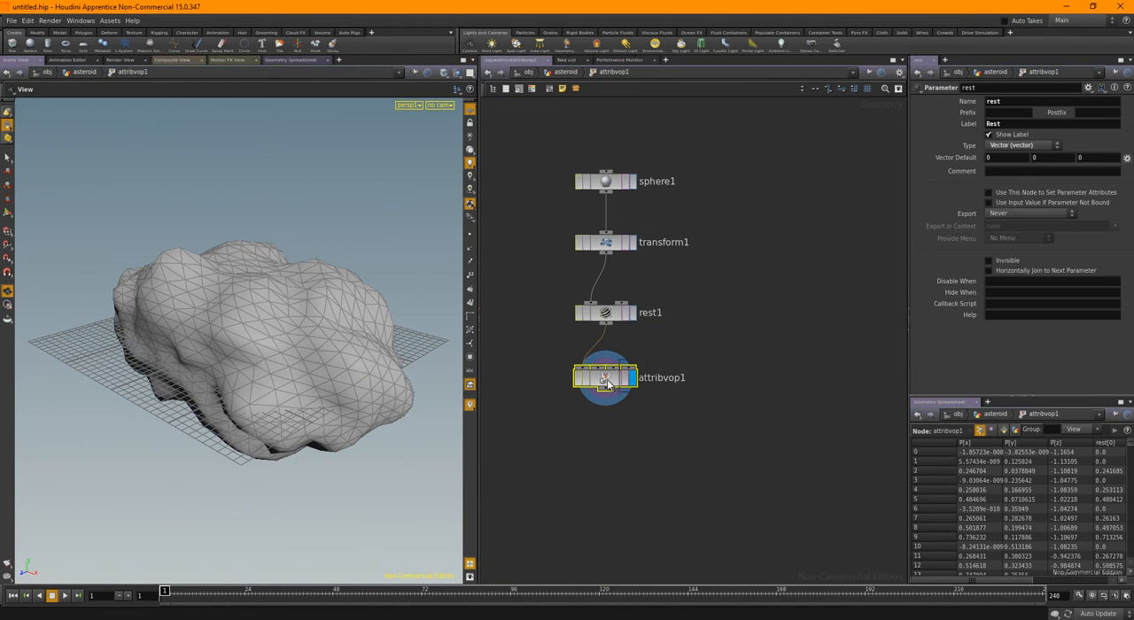
Move the global parameters node out of the way and line up the rest, Turbulent Noise and Displace Along Normal nodes
scroll(561, 403, "down", 1)
middle_click_drag(561, 403, 688, 321)
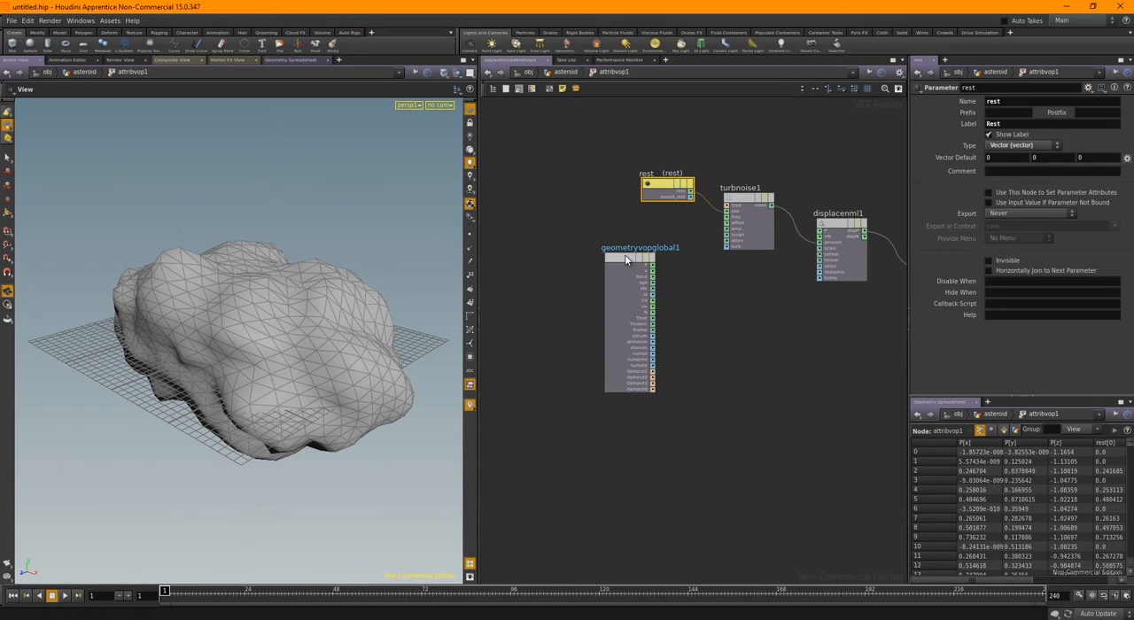
left_click_drag(625, 255, 567, 365)
middle_click_drag(763, 344, 649, 341)
left_click_drag(721, 224, 707, 239)
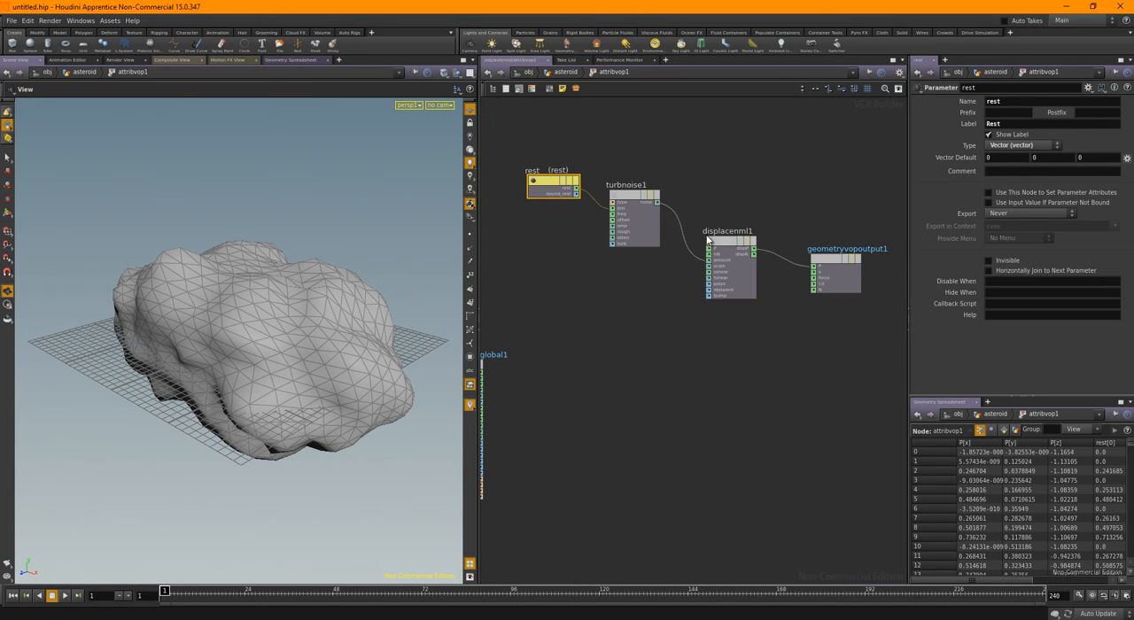
left_click_drag(630, 196, 630, 242)
left_click_drag(551, 186, 538, 244)
Create input parameters for all unconnected inputs of the Turbulent Noise node
left_click_drag(286, 347, 191, 363)
scroll(631, 266, "up", 2)
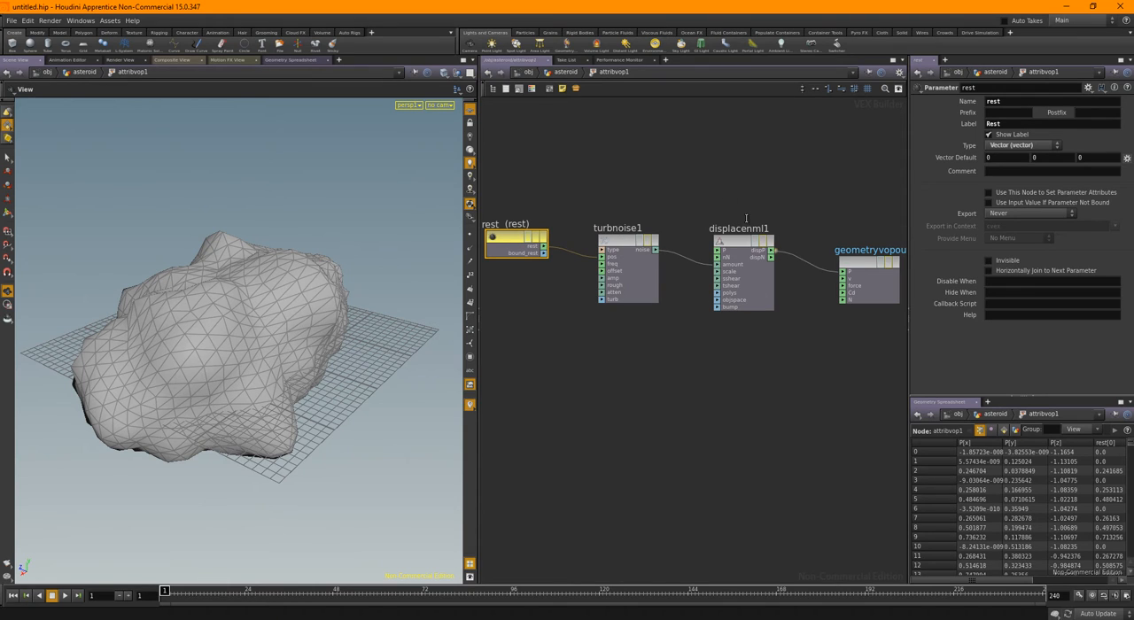
scroll(618, 229, "up", 1)
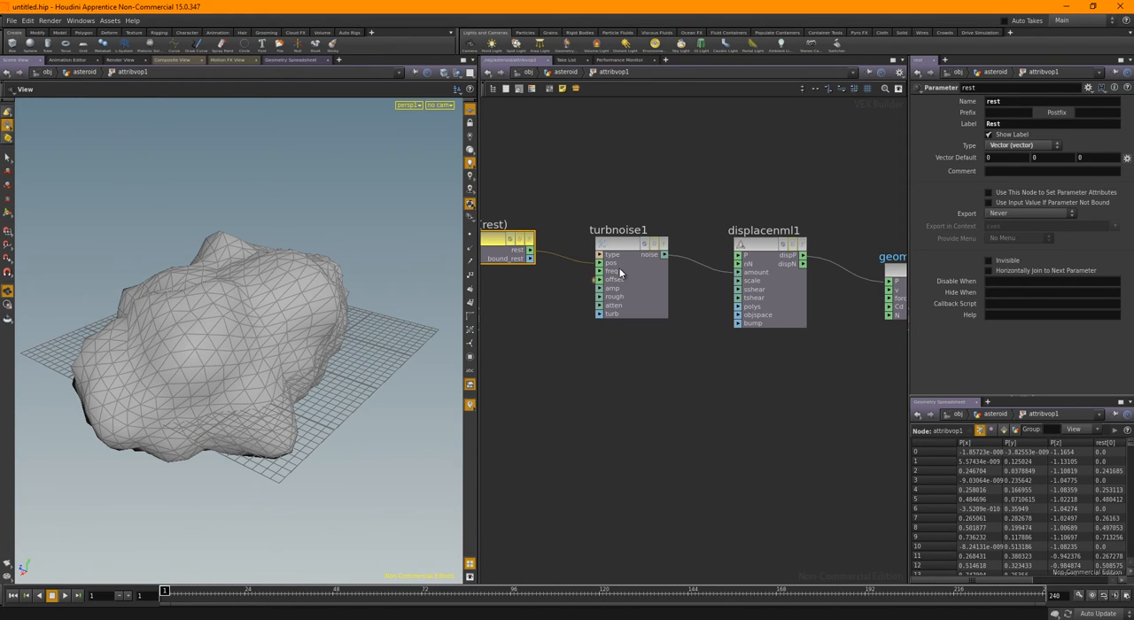
right_click(616, 242)
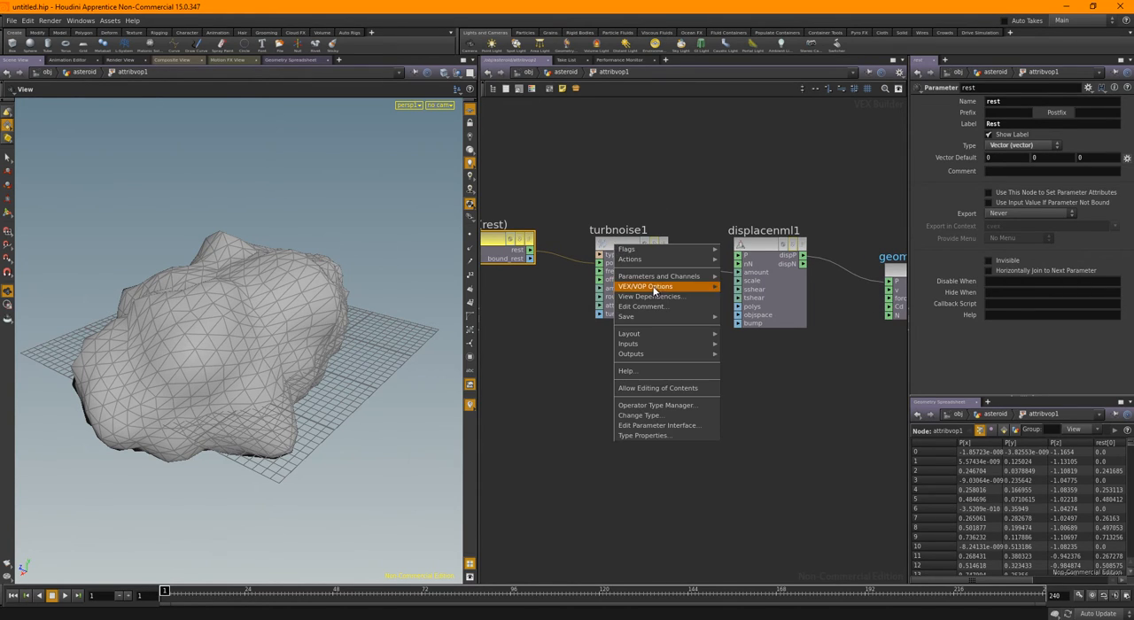
mouse_move(655, 288)
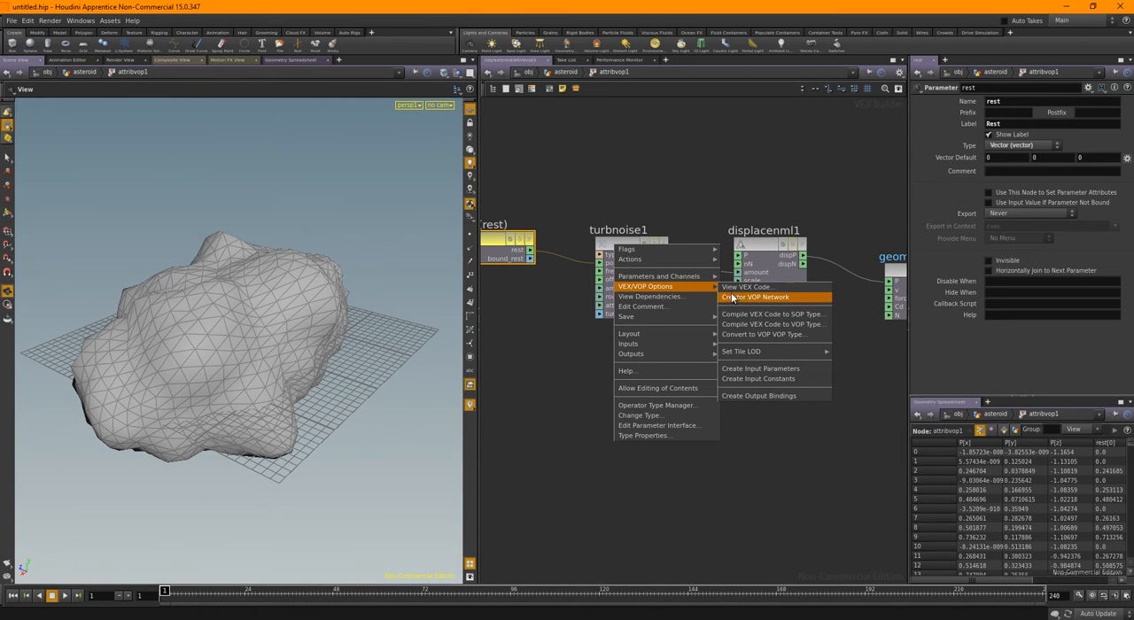
left_click(763, 368)
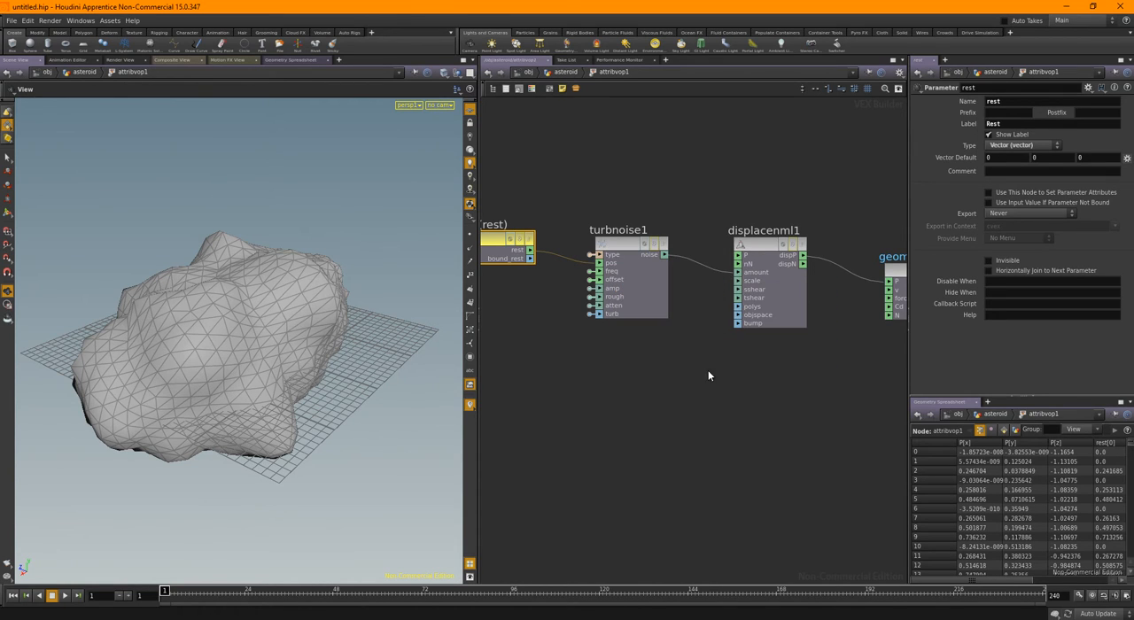
Promote the scale input of the Displace Along Normal node to a parameter and return to the asteroid level
right_click(754, 284)
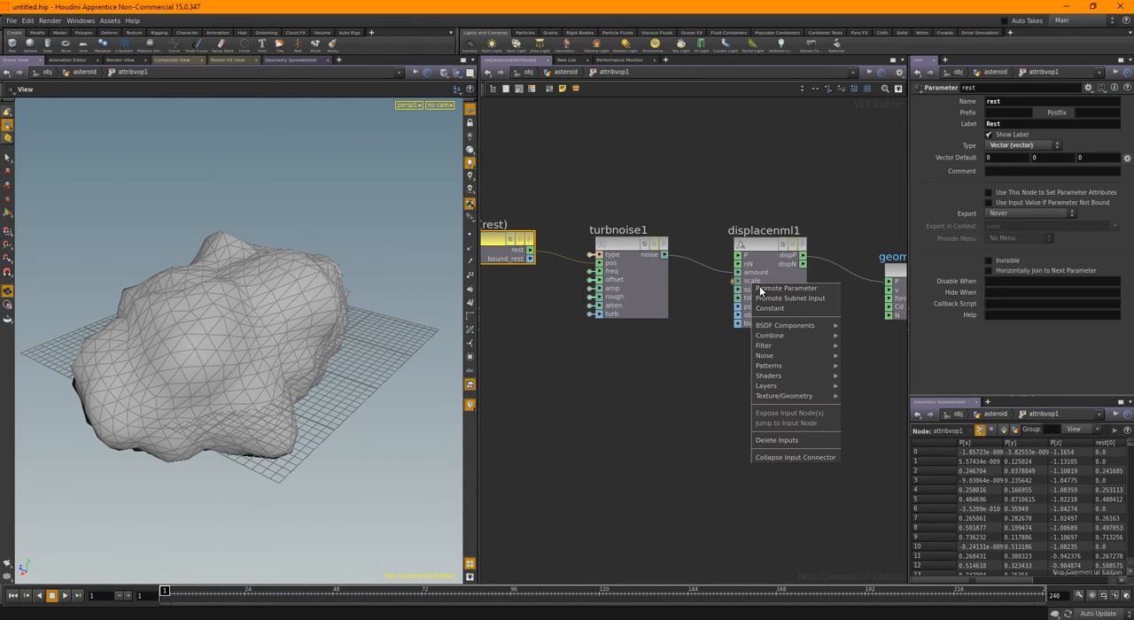
left_click(767, 291)
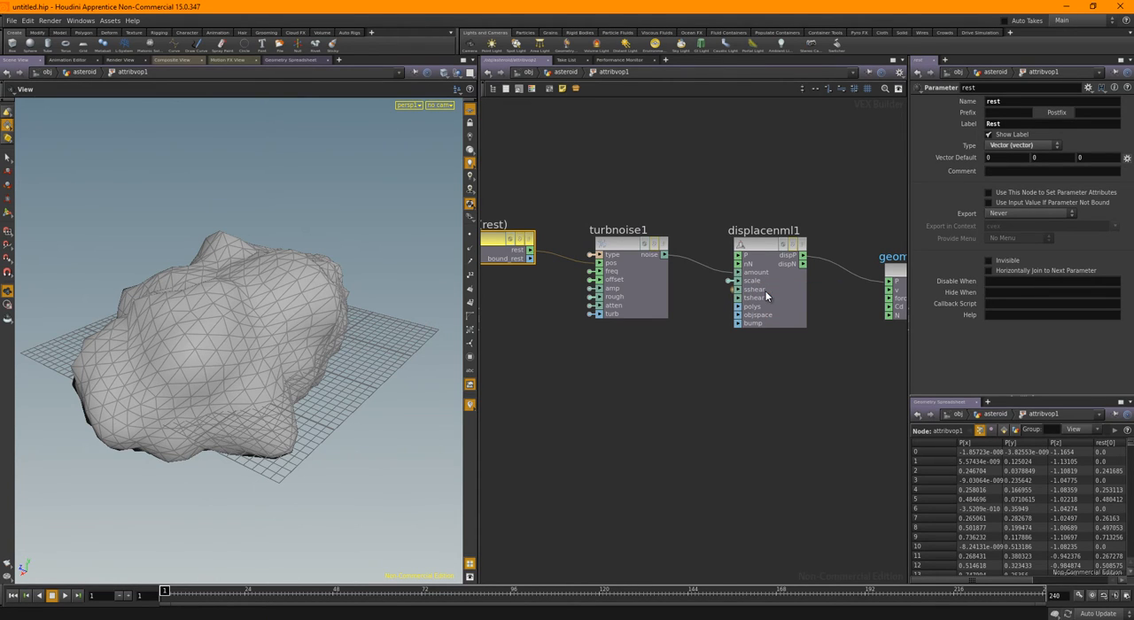
left_click(565, 72)
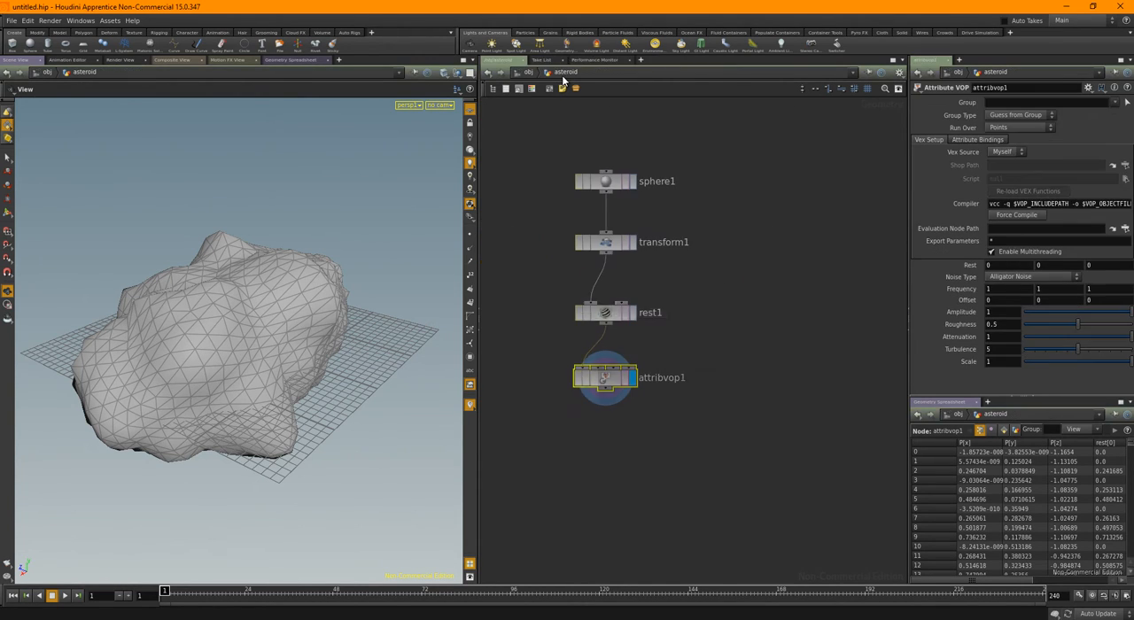
Set the Attribute VOP's noise type to Original Perlin Noise and view the asteroid smooth shaded
left_click(1015, 277)
left_click(999, 299)
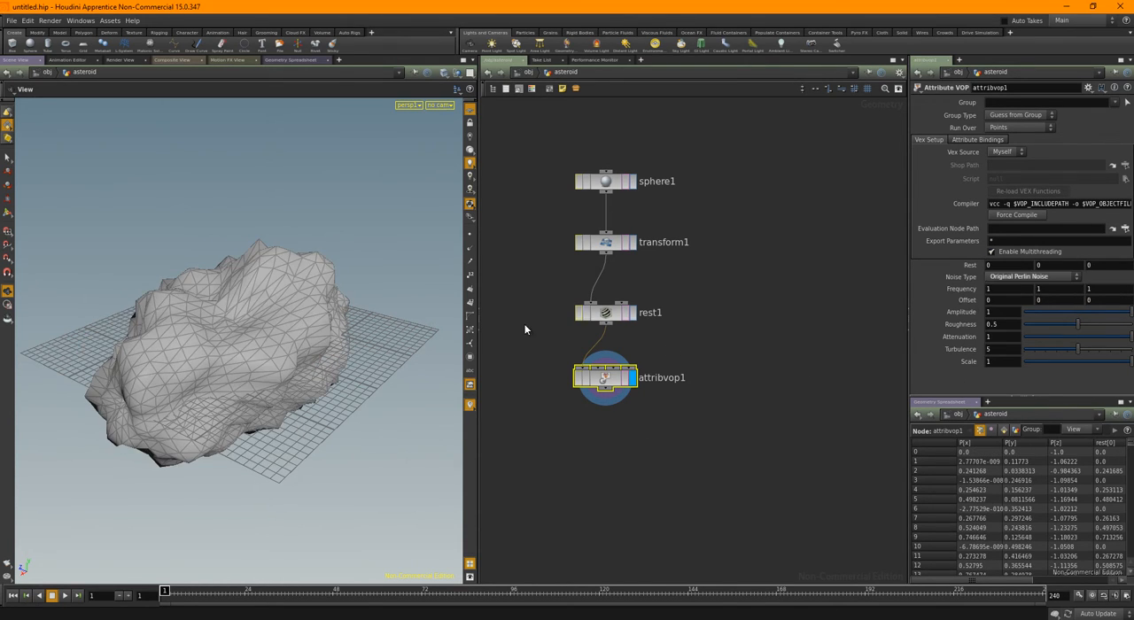
left_click_drag(364, 324, 324, 301)
left_click(441, 105)
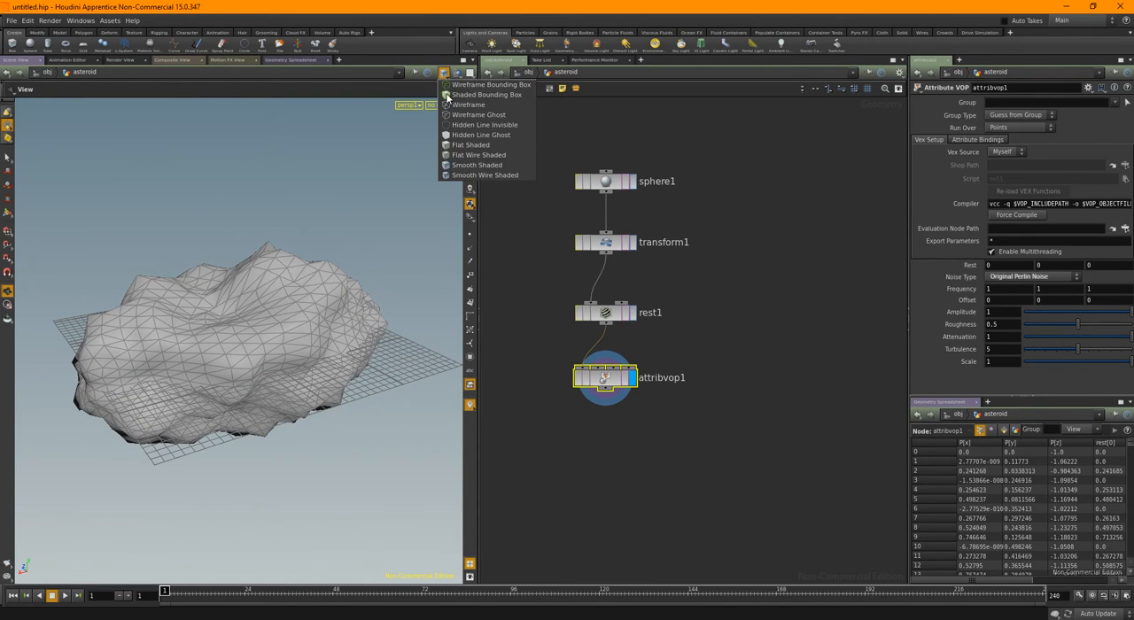
left_click(479, 171)
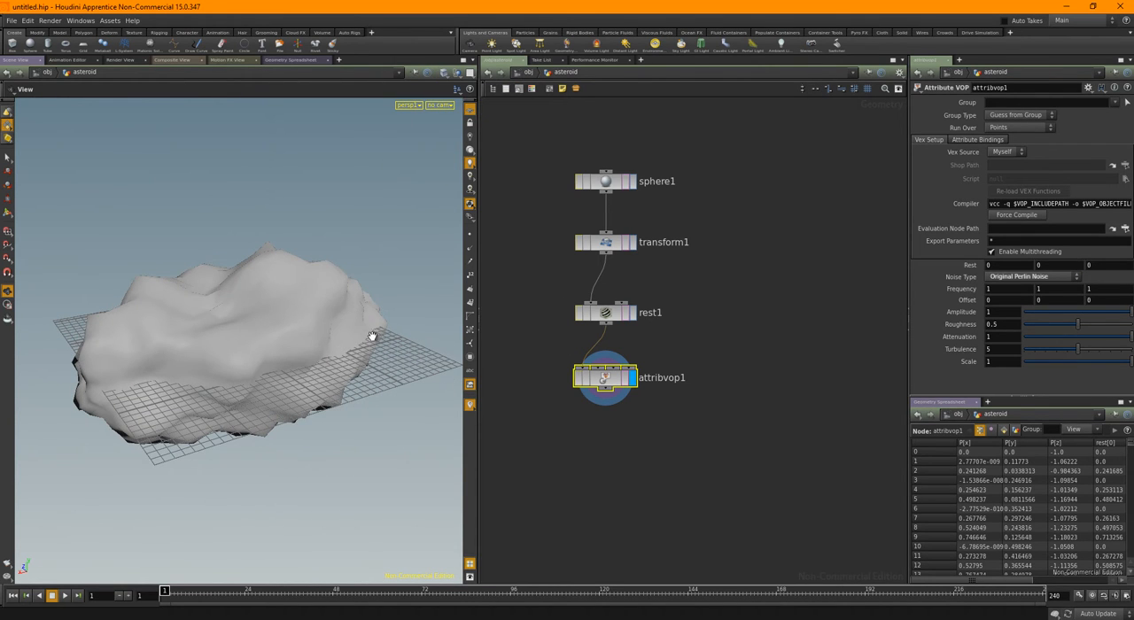
mouse_move(372, 334)
left_mouse_down()
mouse_move(291, 319)
mouse_move(374, 334)
mouse_move(320, 330)
mouse_move(352, 329)
left_mouse_up()
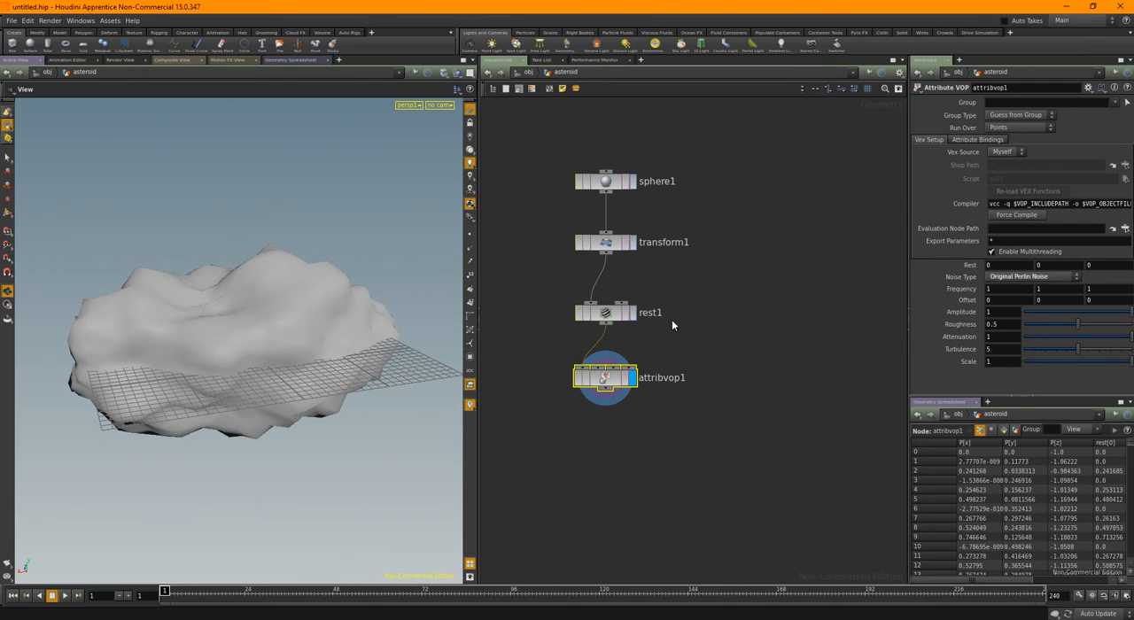
Make the rest parameter invisible inside the Attribute VOP network and return to the asteroid level
double_click(610, 381)
left_click_drag(494, 170, 546, 323)
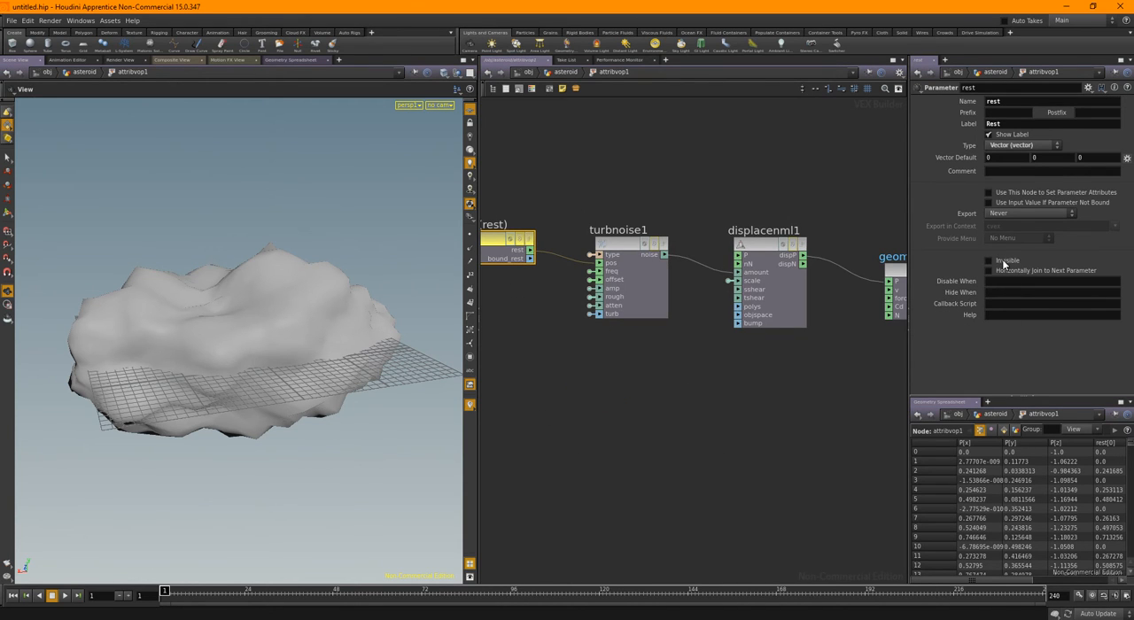
left_click(569, 72)
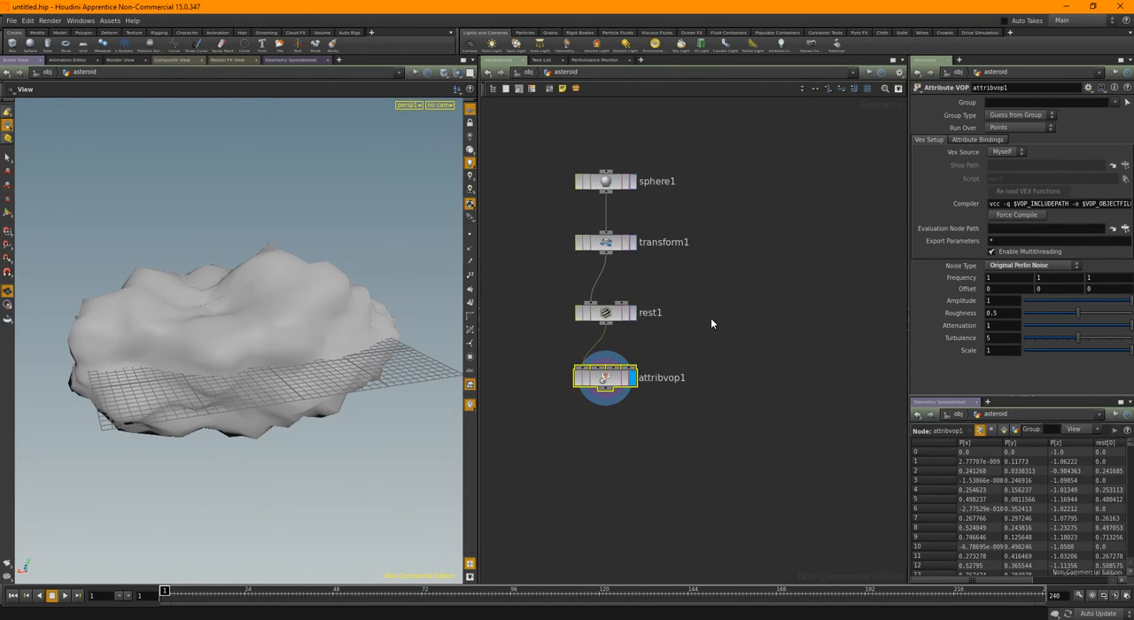
Set the noise frequency to 0.6 on all three axes and the displacement scale to 1.8
left_click_drag(166, 346, 232, 370)
middle_click_drag(950, 278, 929, 285)
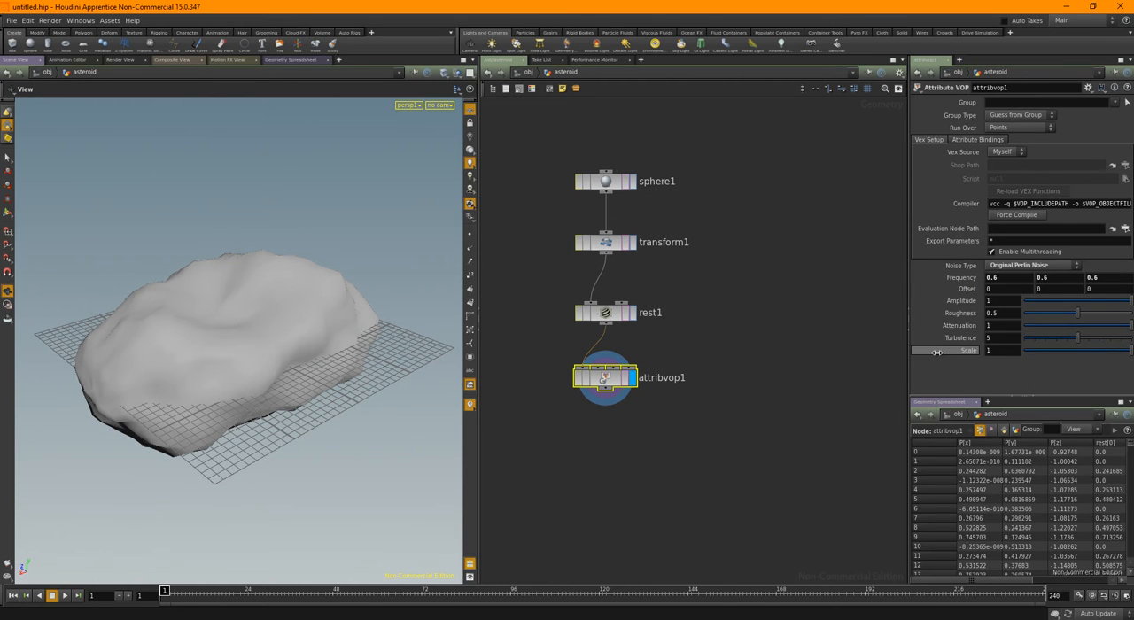
middle_click_drag(937, 351, 984, 353)
left_click_drag(186, 399, 224, 390)
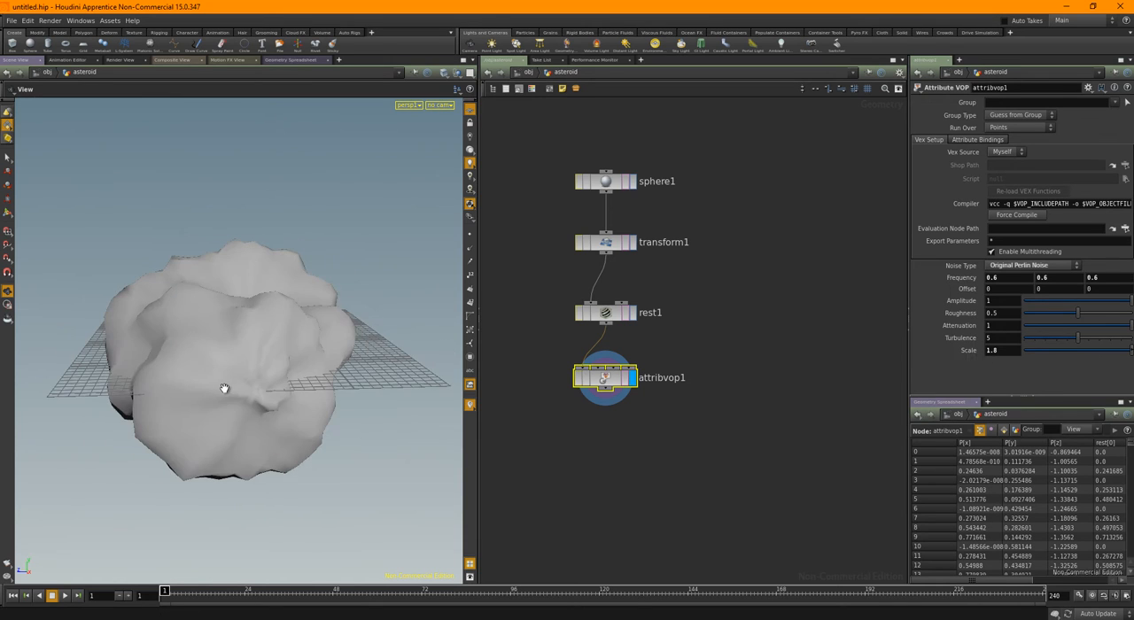
right_click_drag(265, 415, 356, 427)
left_click_drag(282, 431, 237, 436)
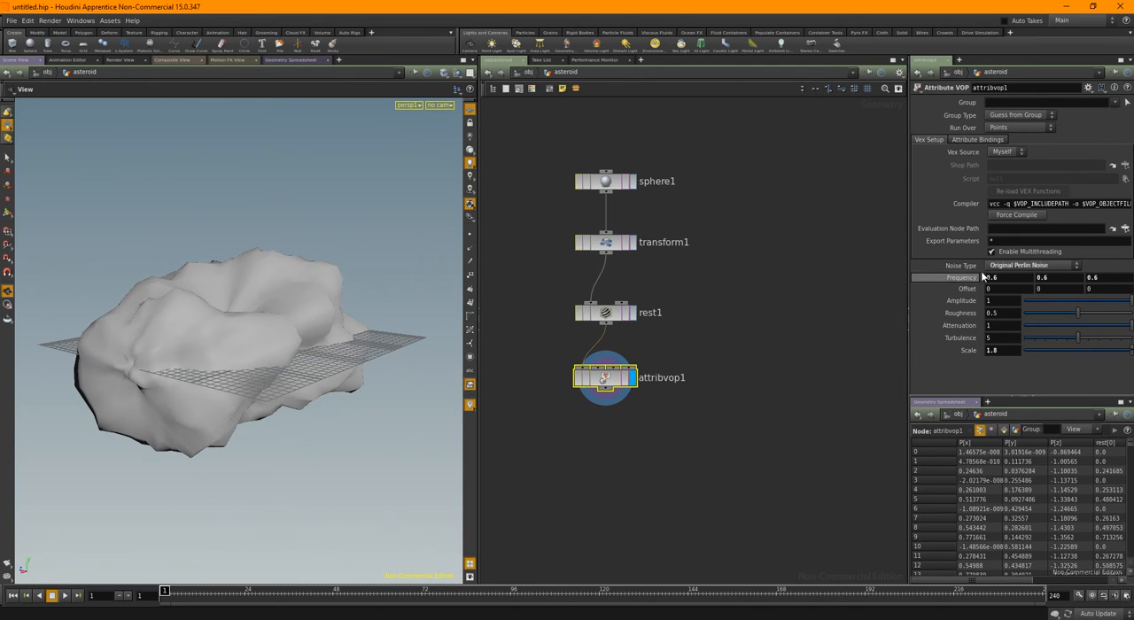
Change the noise type to Alligator Noise and check the asteroid's shape
left_click(1032, 265)
left_click(1028, 300)
left_click_drag(330, 331, 289, 330)
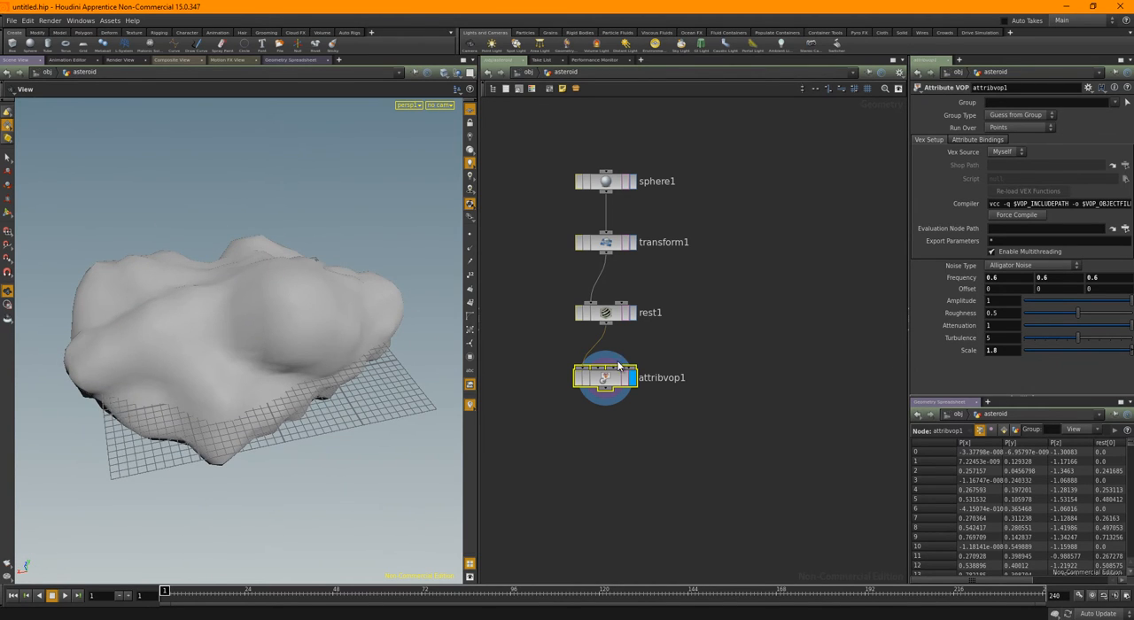
Try Sparse Convolution Noise on the asteroid and switch back to Alligator Noise
left_click(1010, 265)
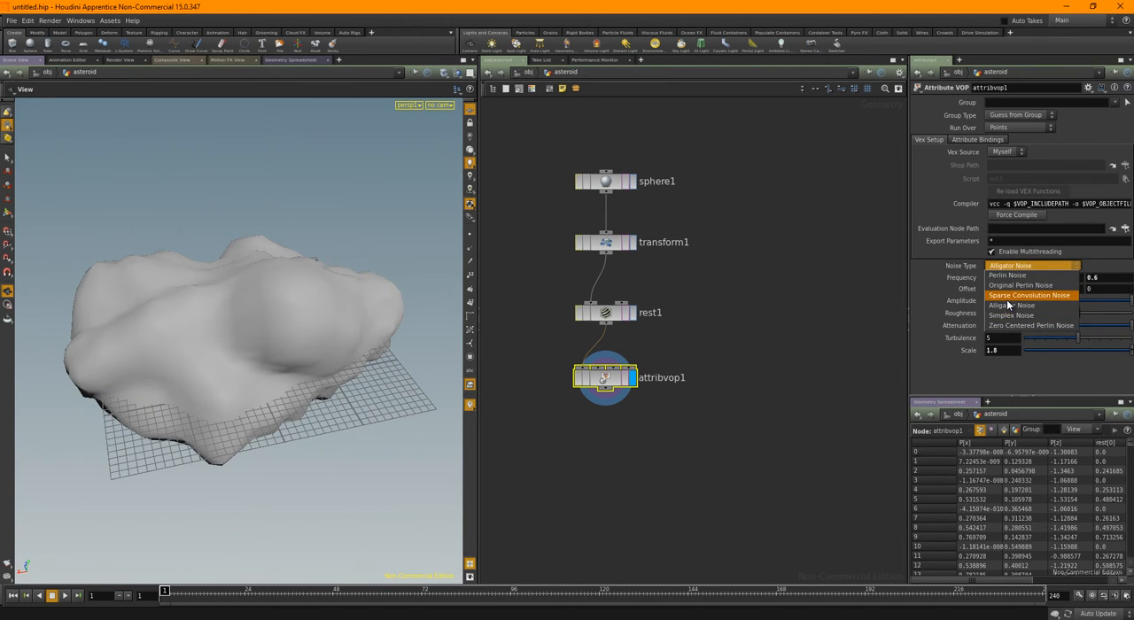
left_click(1019, 295)
left_click_drag(357, 388, 304, 387)
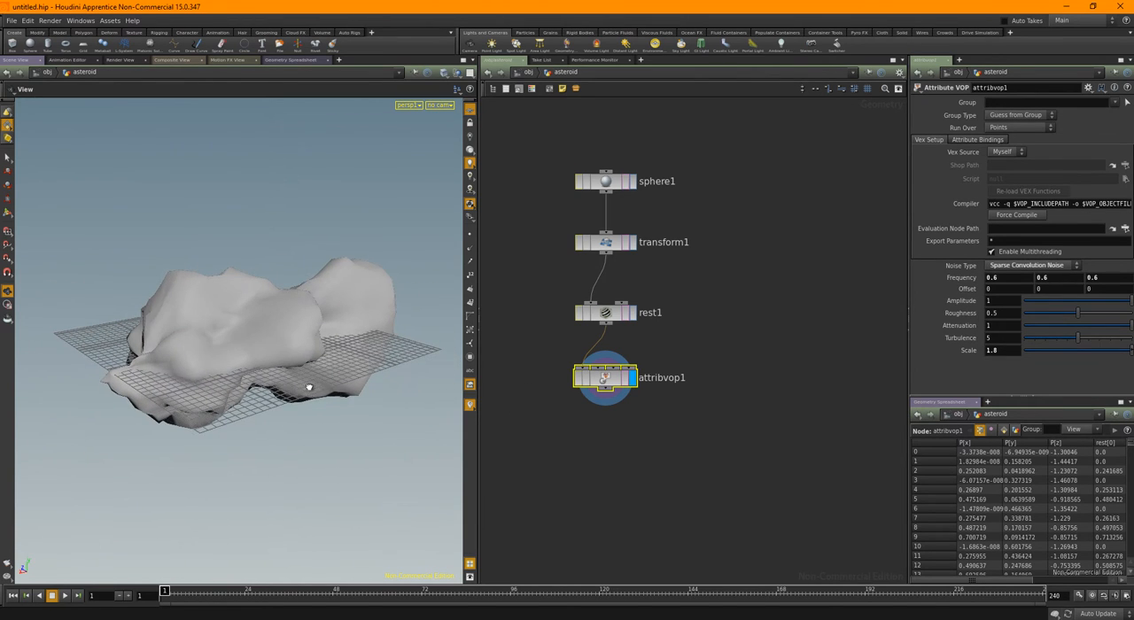
left_click(1007, 266)
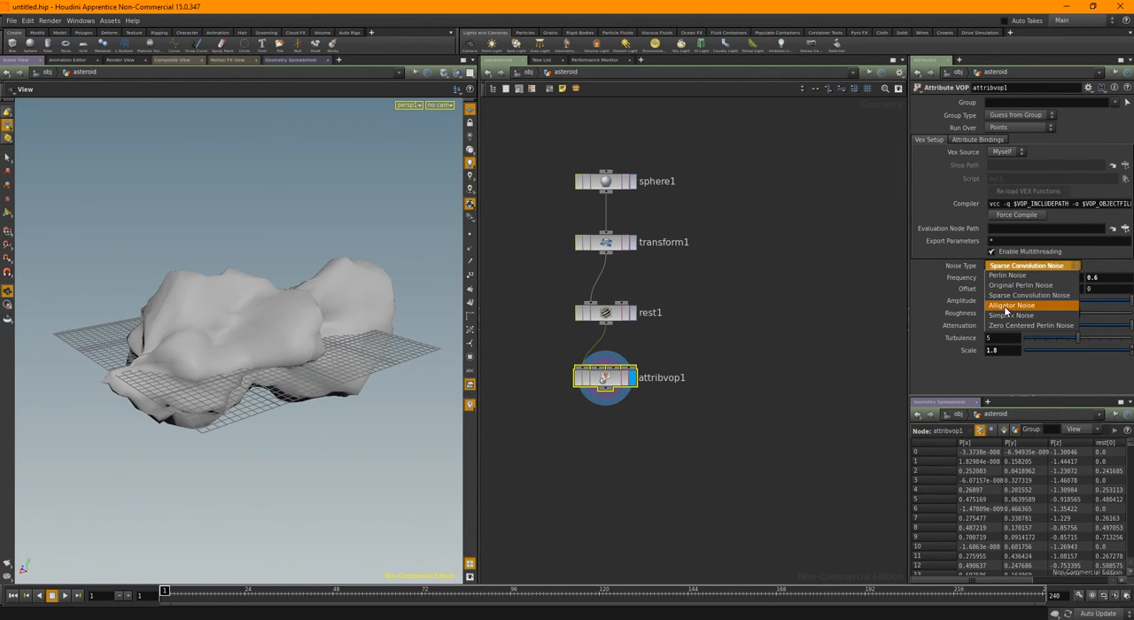
left_click(1010, 305)
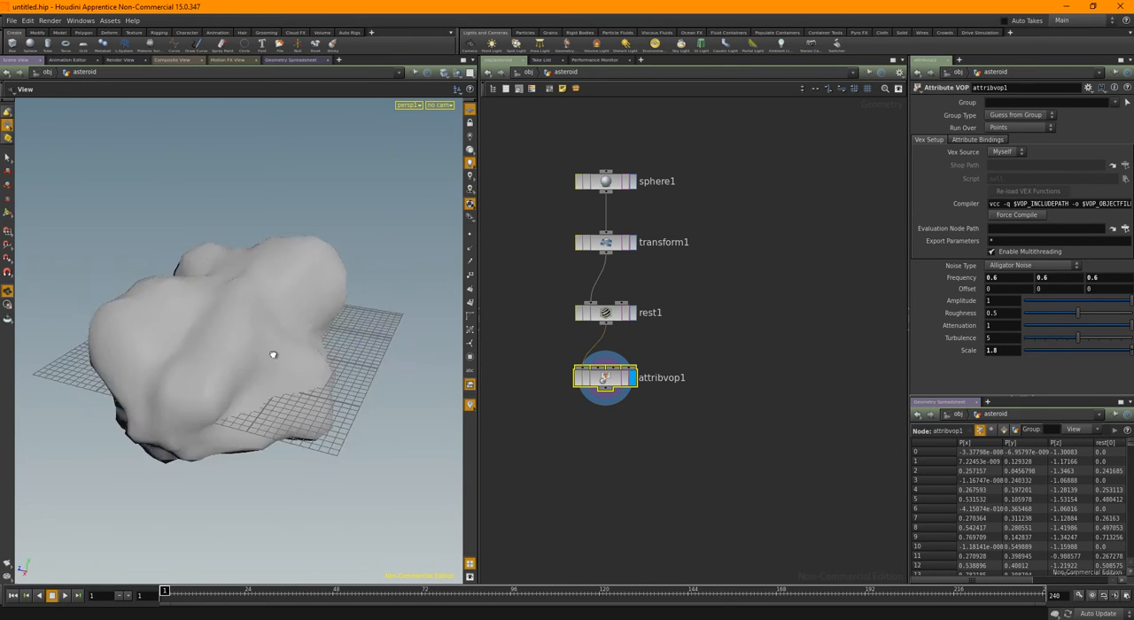
left_click_drag(273, 352, 158, 348)
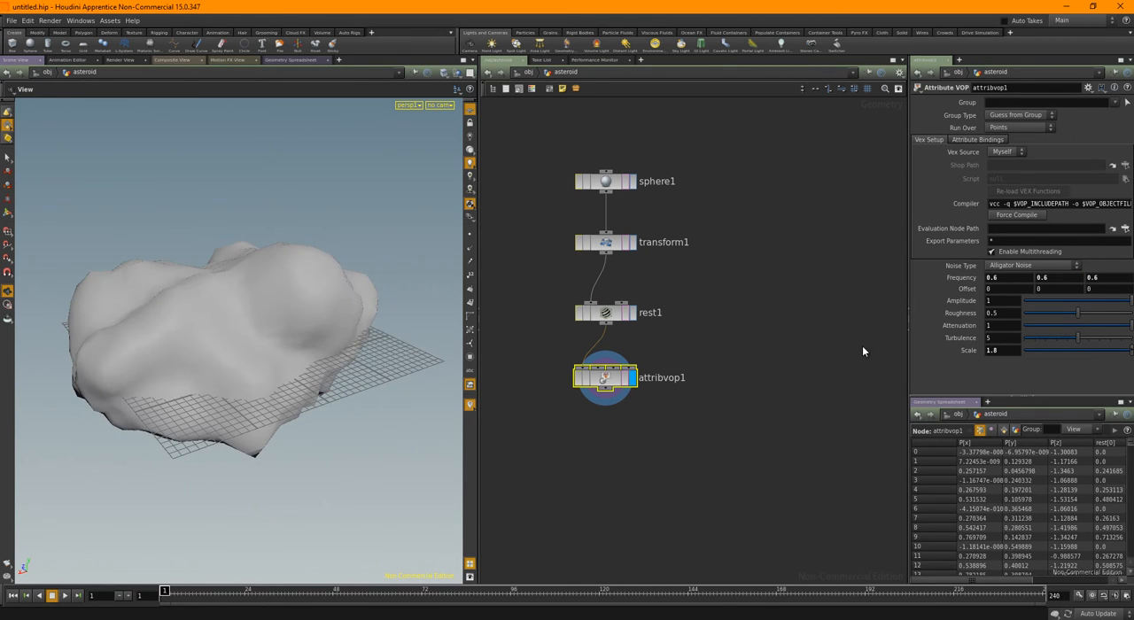
Set the noise roughness to 0.473 and the Y offset to -0.4
left_click_drag(1077, 312, 1132, 329)
mouse_move(995, 325)
middle_mouse_down()
mouse_move(1032, 329)
mouse_move(999, 331)
middle_mouse_up()
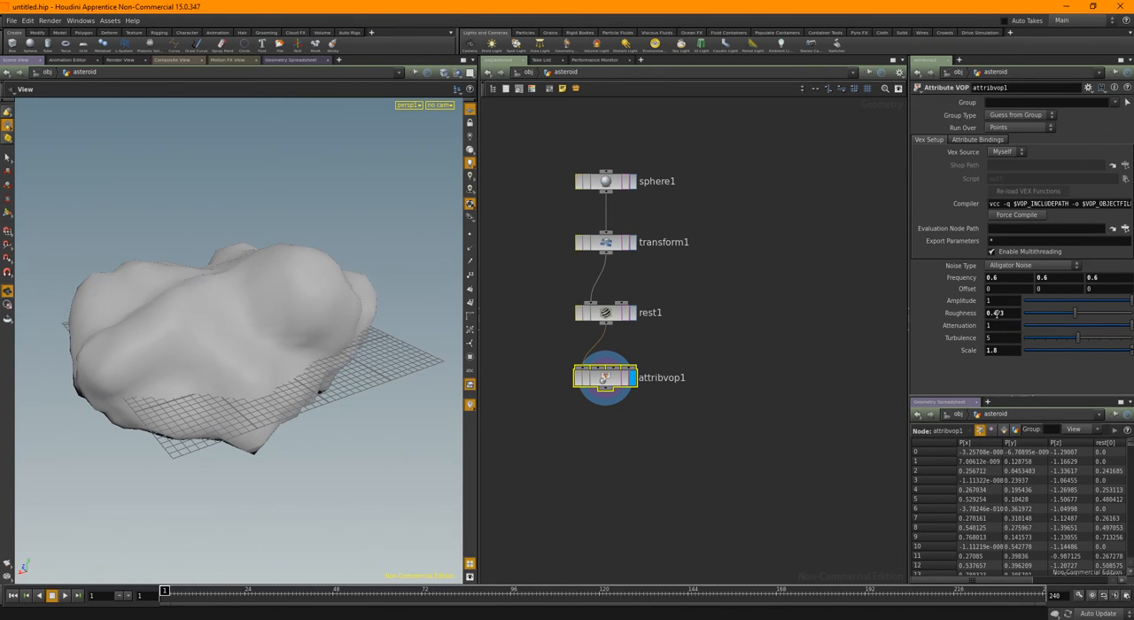
middle_click_drag(1051, 292, 1021, 299)
left_click_drag(390, 291, 303, 365)
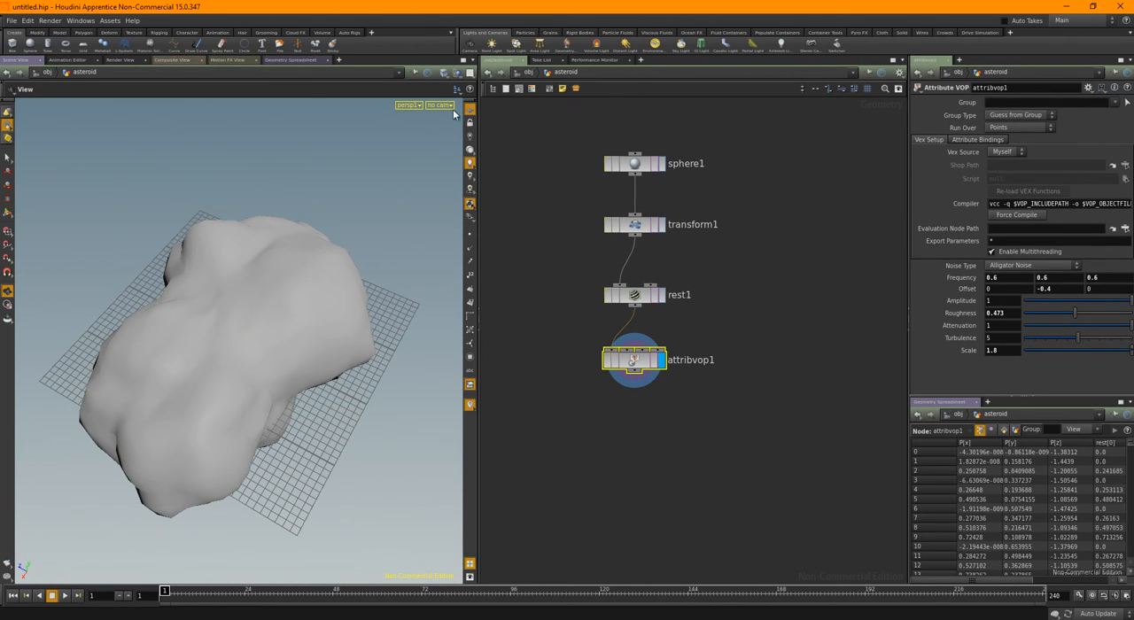
Switch the viewport shading to show the asteroid's wireframe over the shaded surface
left_click(446, 75)
left_click(449, 164)
left_click_drag(327, 383, 322, 351)
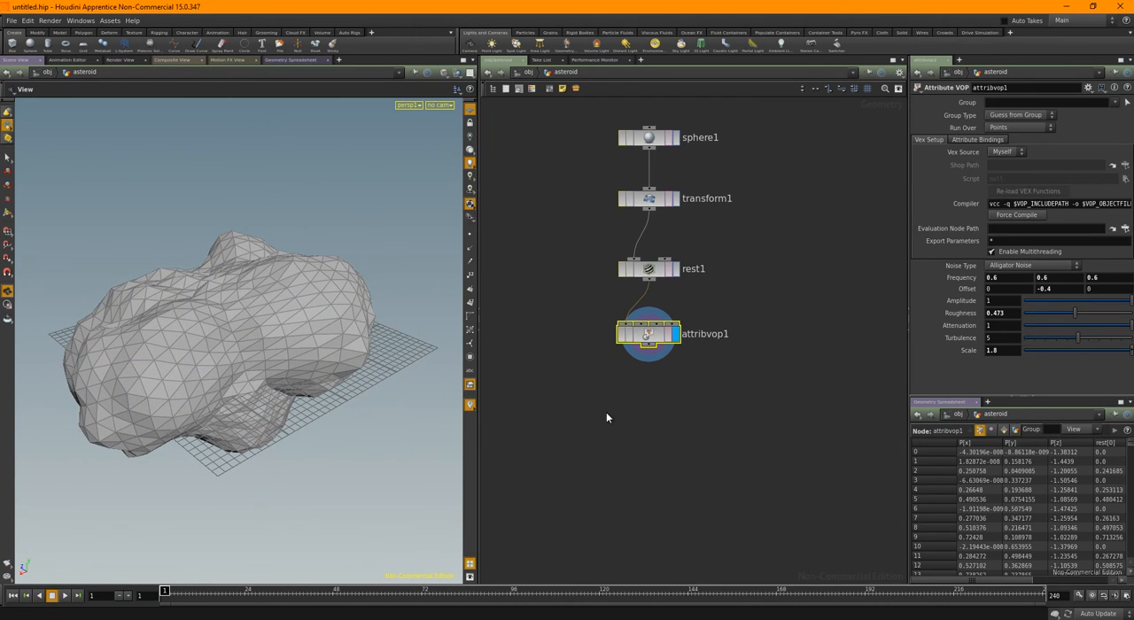
Add a Subdivide node below the Attribute VOP, connect it and display its result
key("Tab")
type("su")
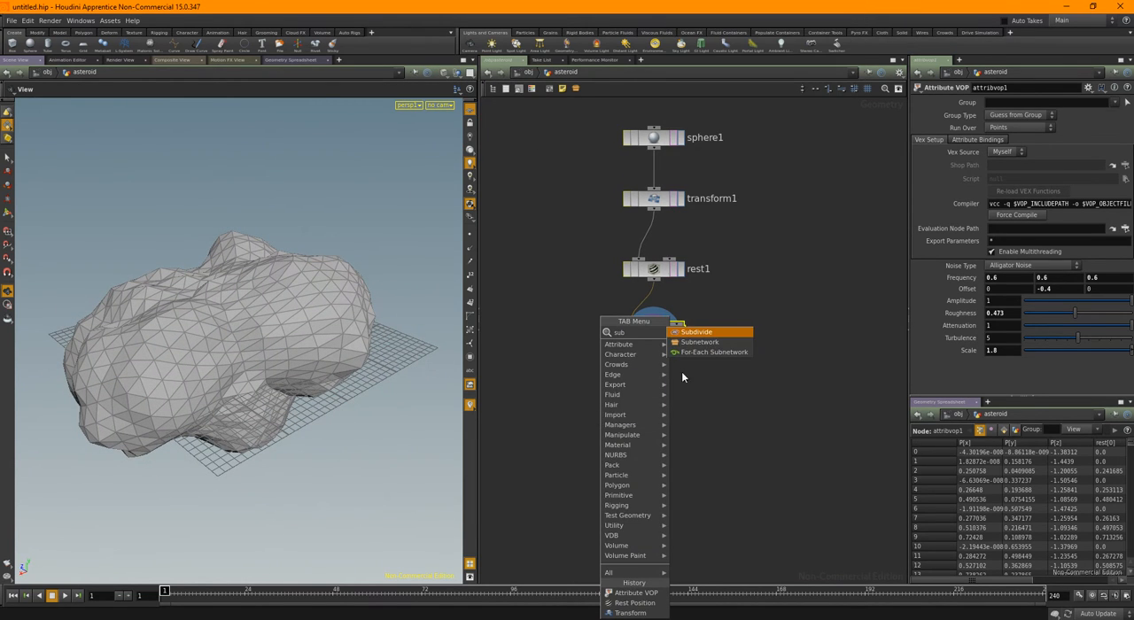
left_click(695, 333)
left_click(660, 402)
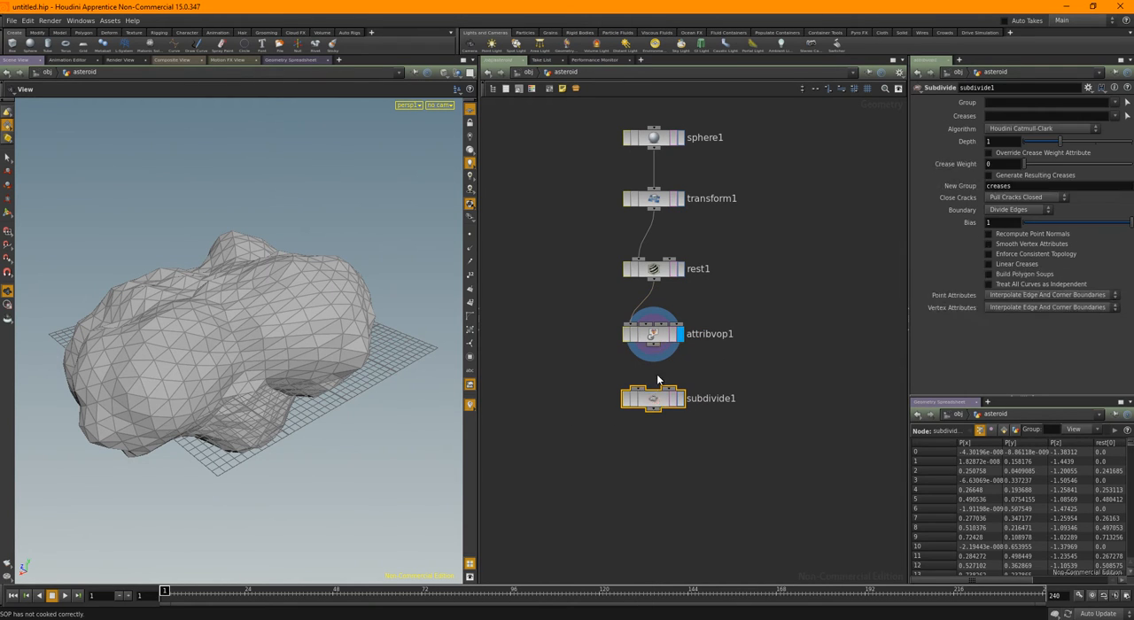
left_click(679, 404)
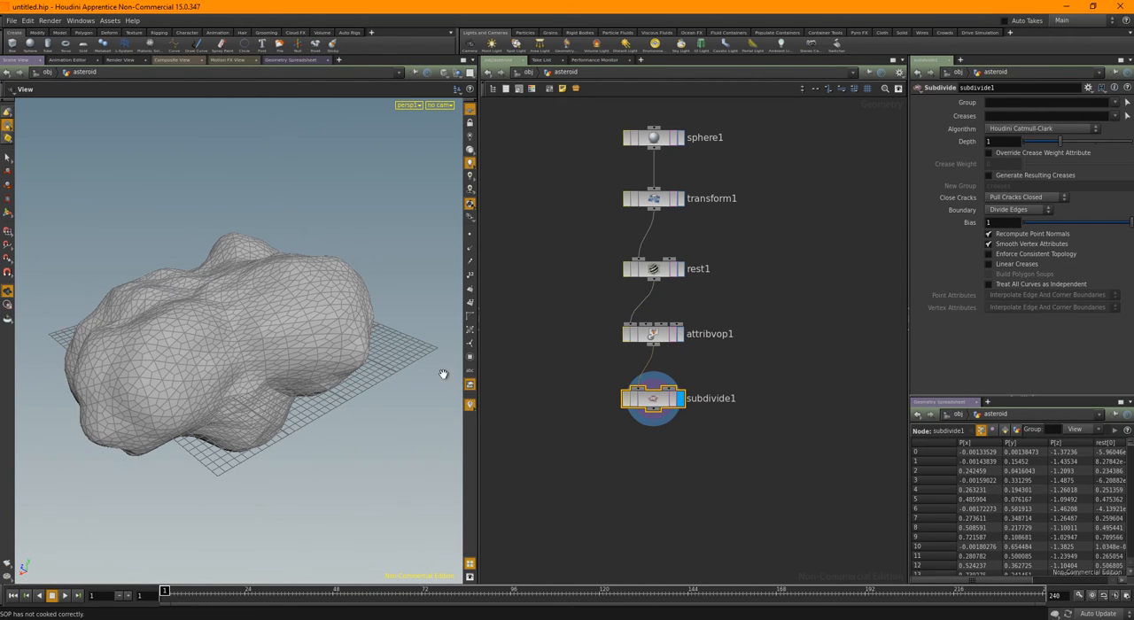
Set the Subdivide depth to 2 and check the node's point and polygon information
right_click_drag(225, 353, 618, 439)
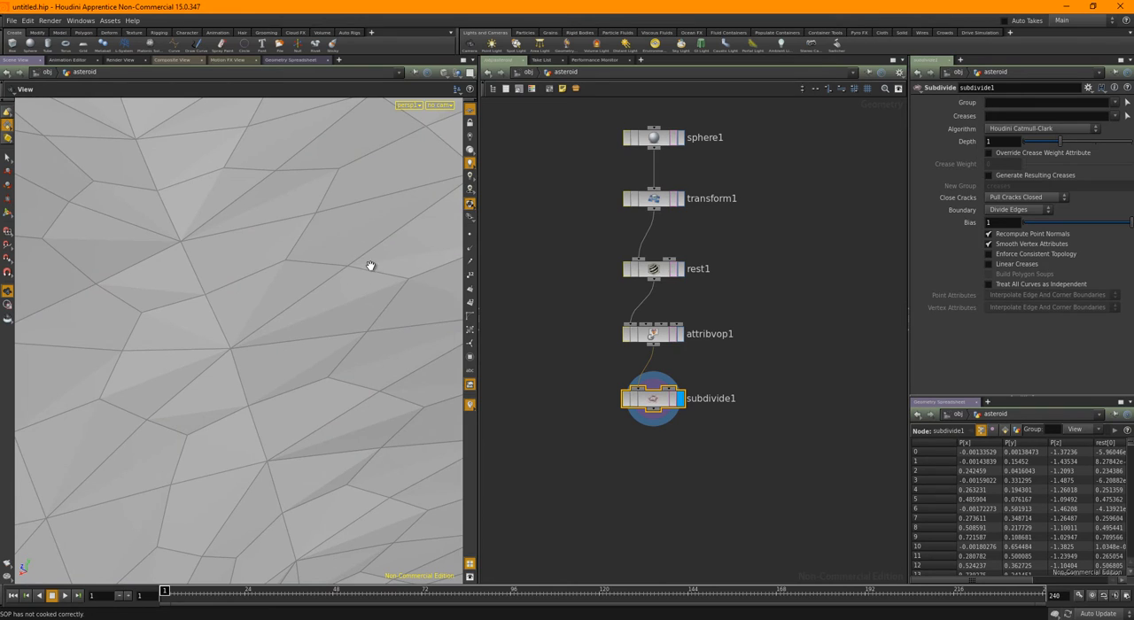
right_click_drag(372, 327, 235, 326)
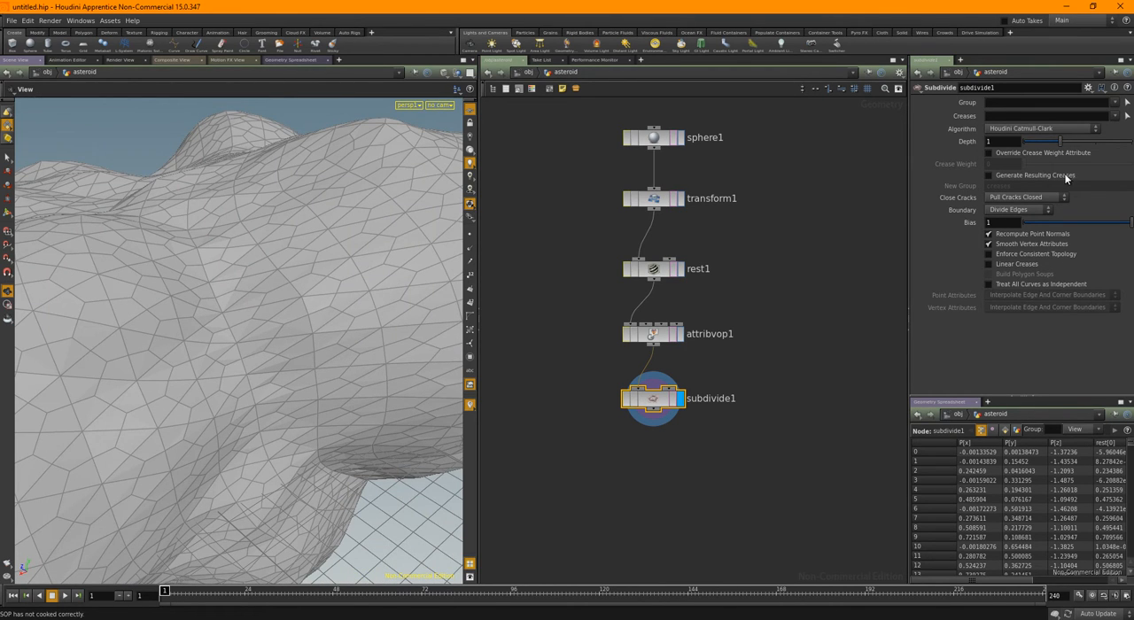
left_click_drag(1060, 142, 1097, 142)
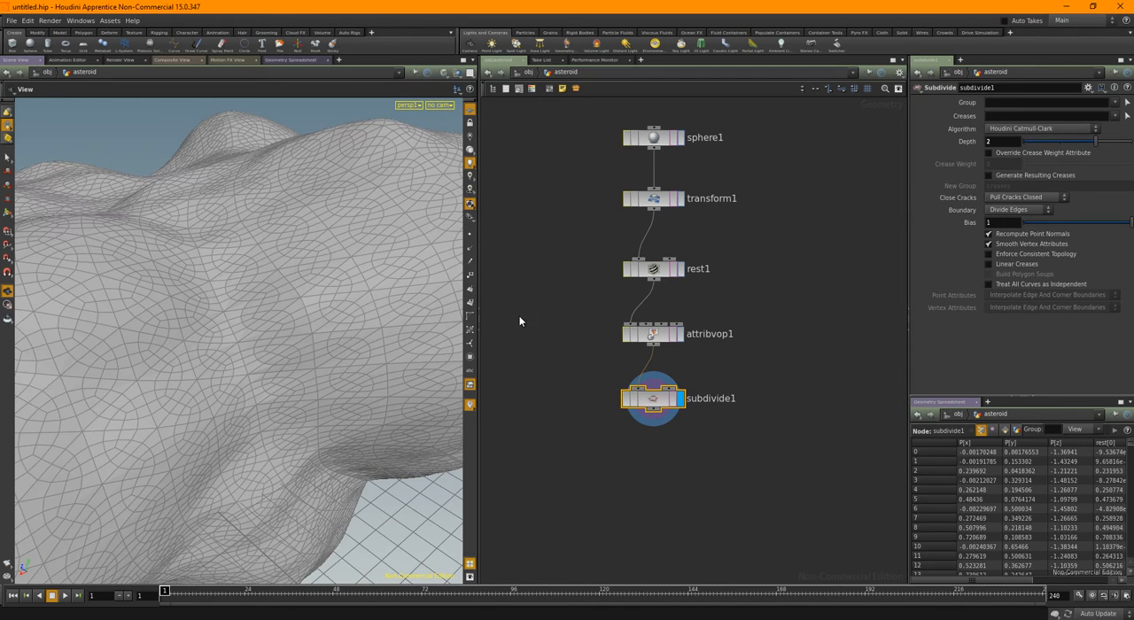
key("h")
middle_click(673, 420)
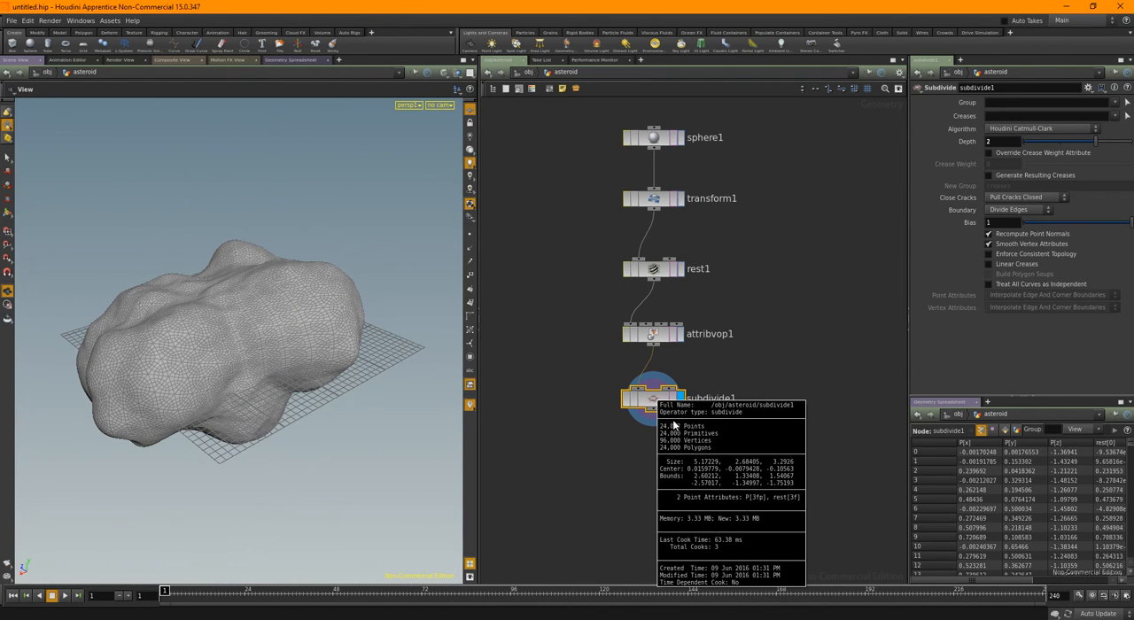
left_click_drag(237, 324, 269, 331)
Add a second Attribute VOP node below the Subdivide node, connect it and display its result
middle_click_drag(725, 499, 734, 436)
key("Tab")
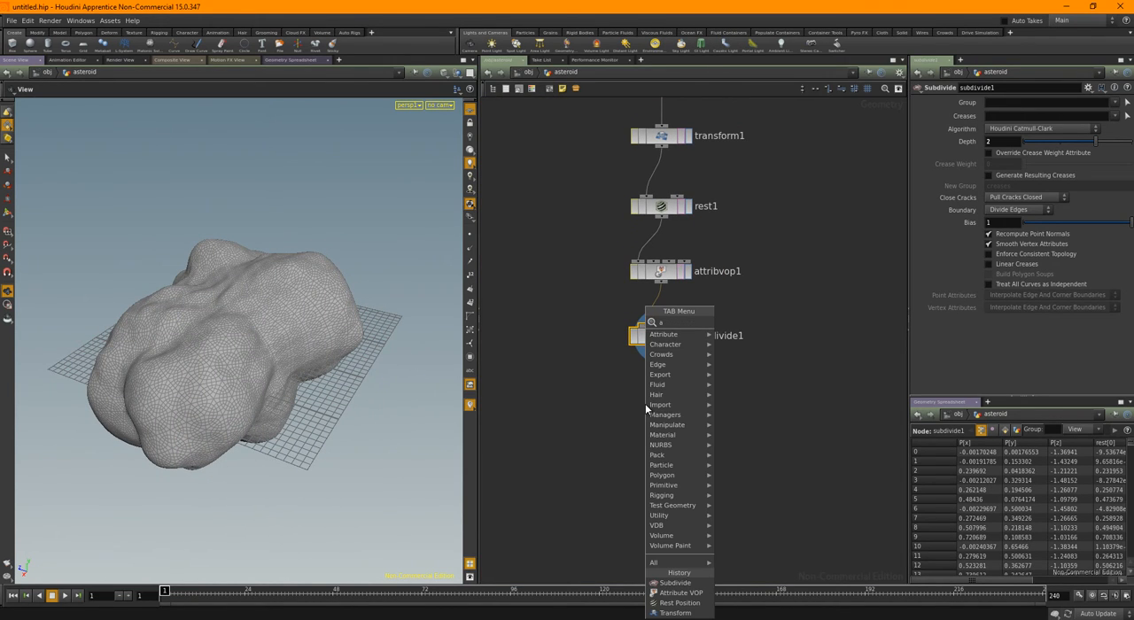
type("att")
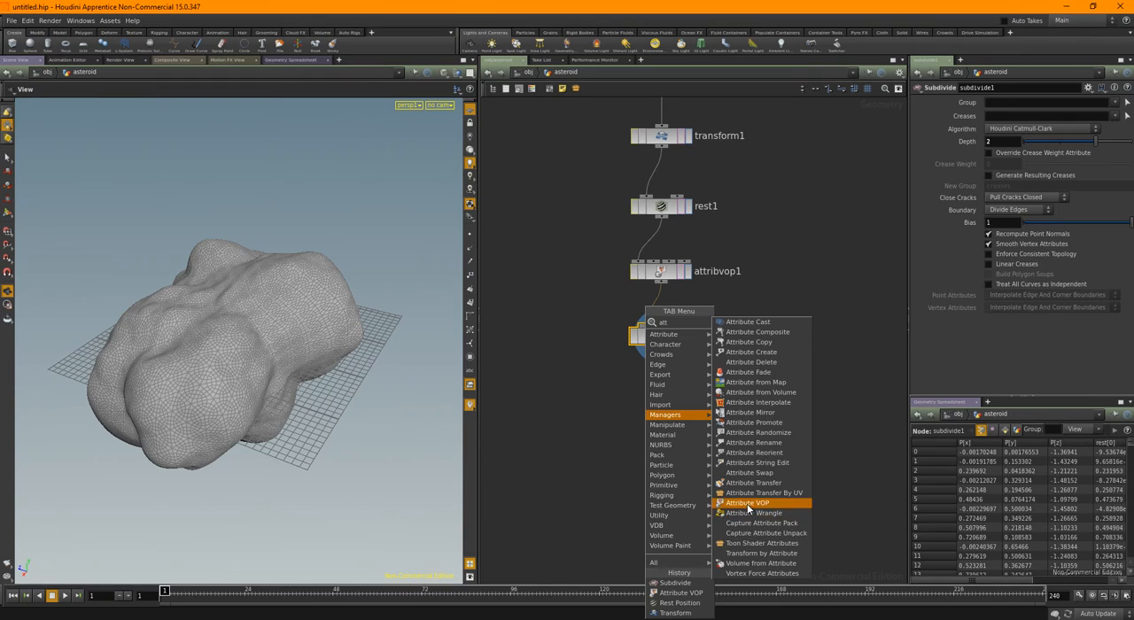
left_click(753, 502)
left_click(665, 405)
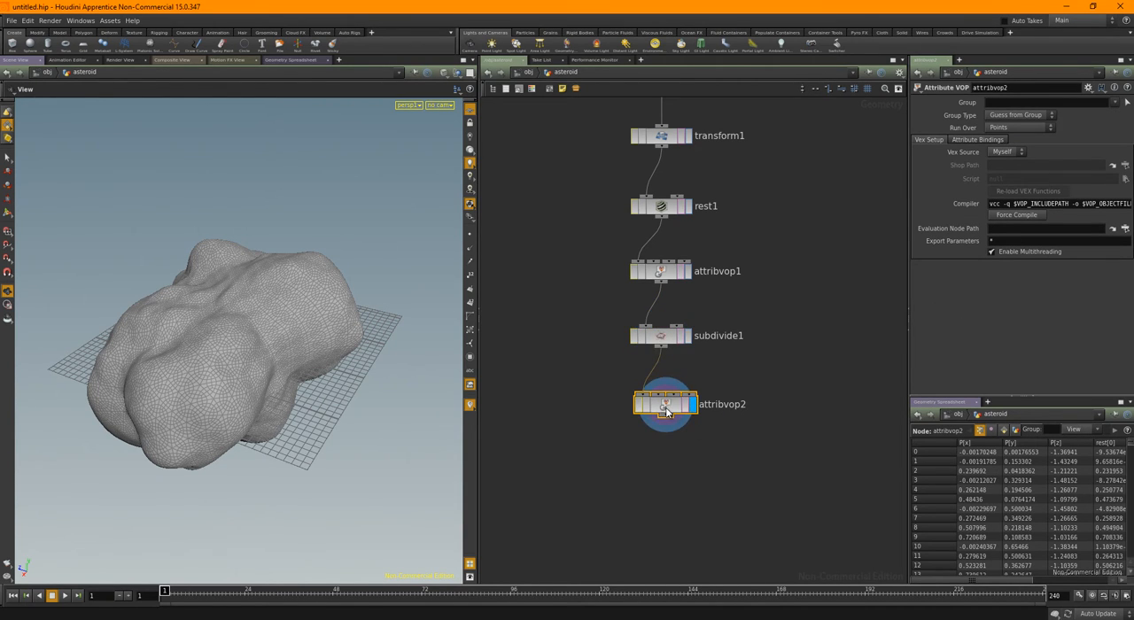
double_click(665, 406)
left_click_drag(695, 225, 582, 275)
key("u")
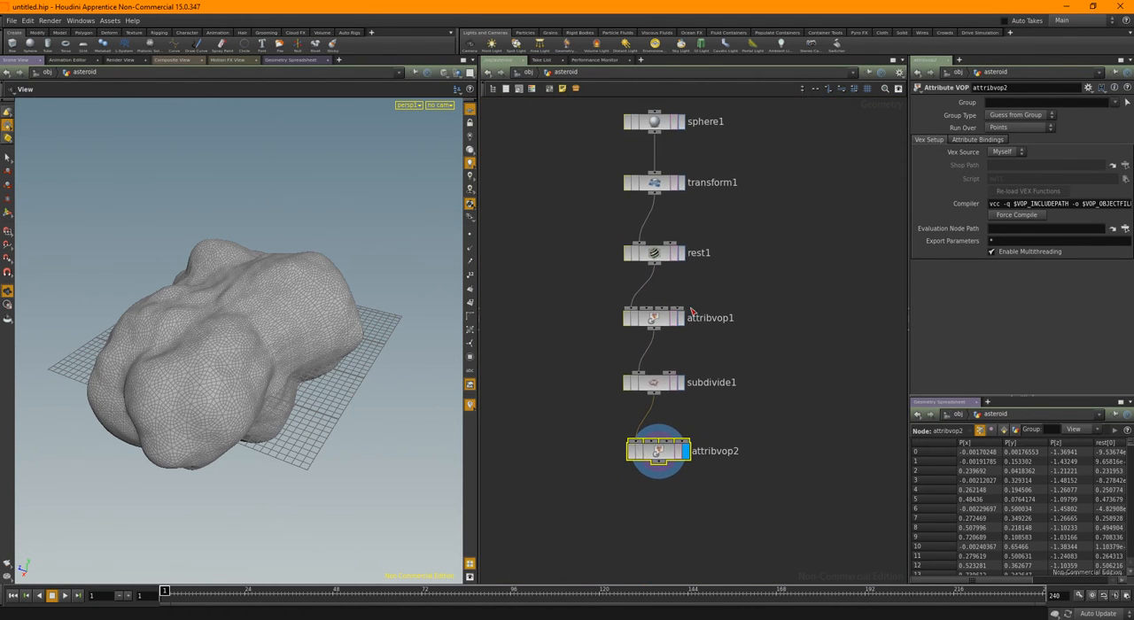
Rename the first Attribute VOP node to large_disp
type("large_disp")
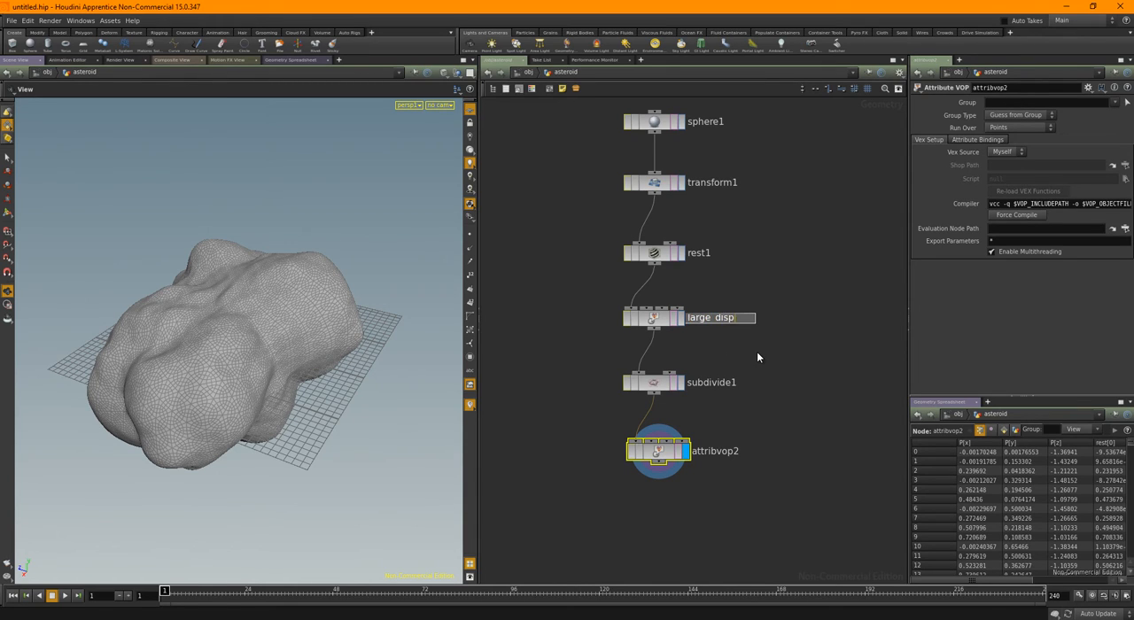
key("Return")
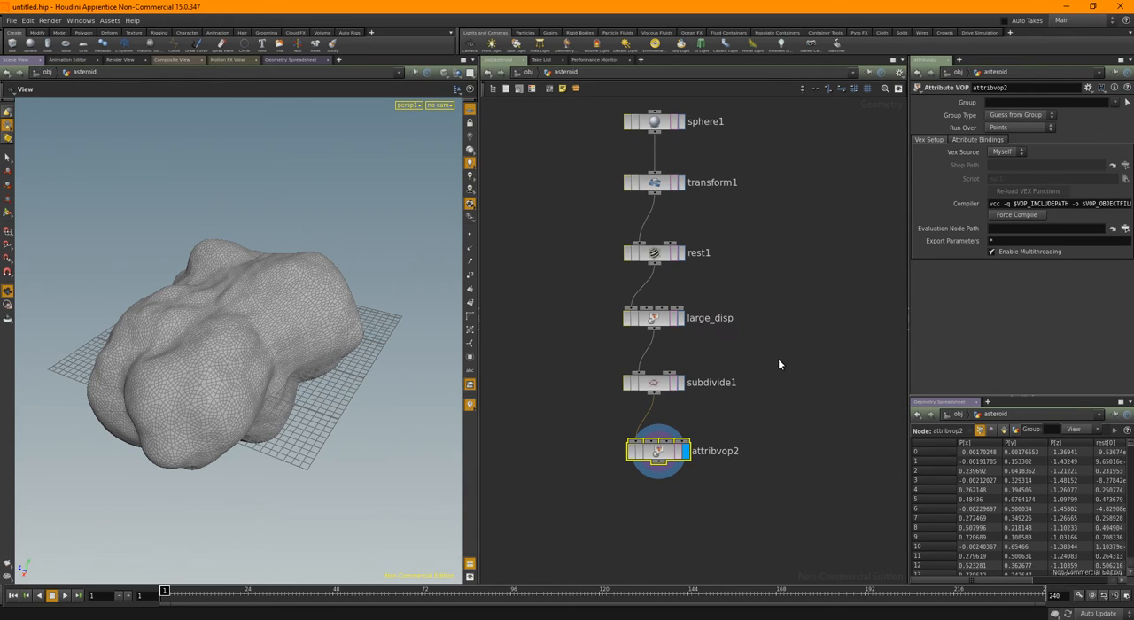
Rename the second Attribute VOP node, below the Subdivide node, to med_disp
double_click(721, 450)
type("med_disp")
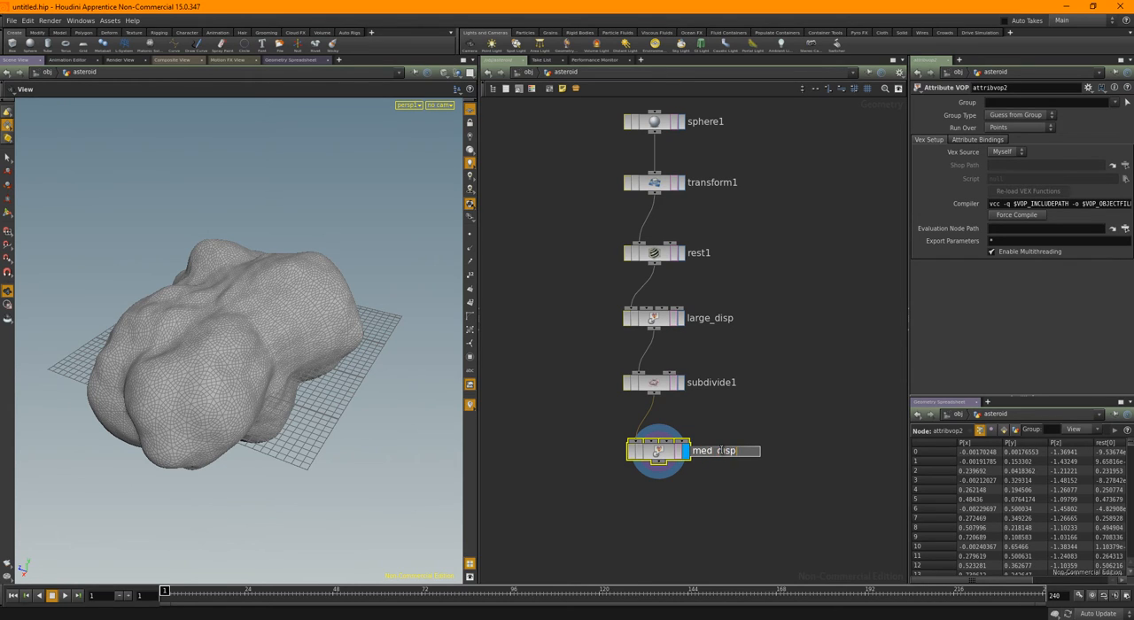
key("Return")
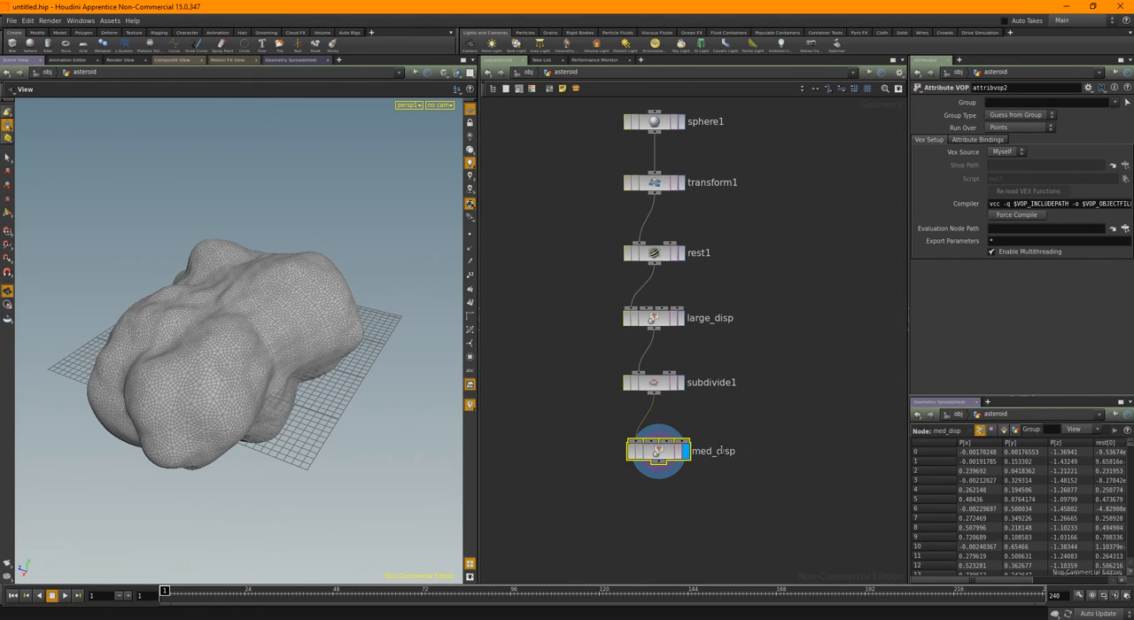
Enter the med_disp network and place a Parameter node above the global variables node
double_click(661, 452)
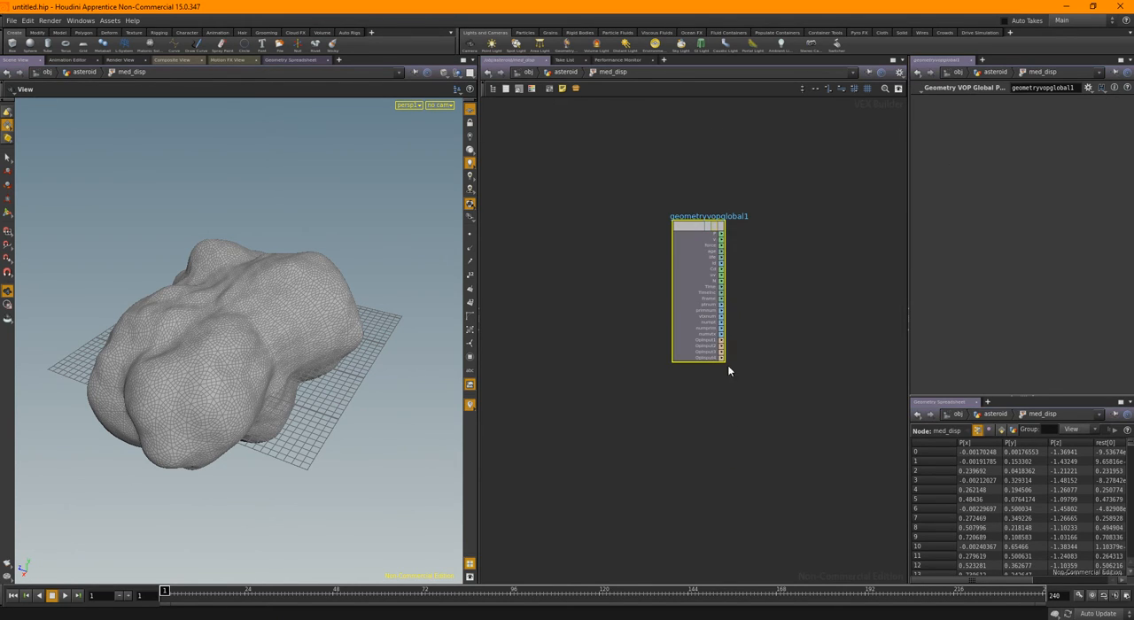
middle_click_drag(773, 255, 698, 308)
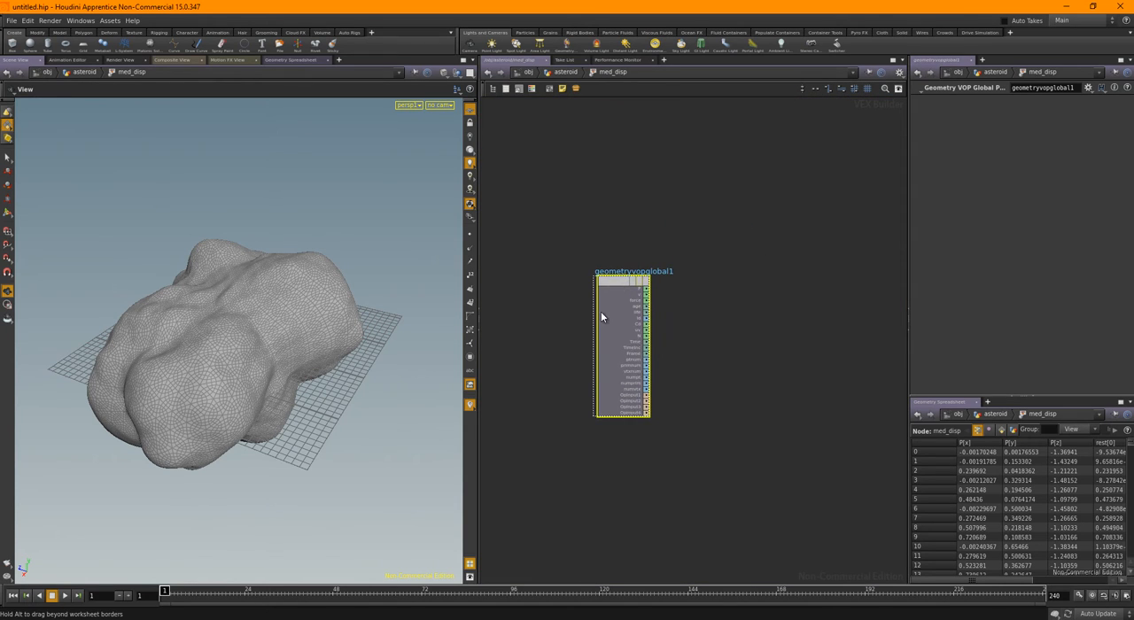
left_click_drag(601, 314, 568, 358)
key("Tab")
type("un")
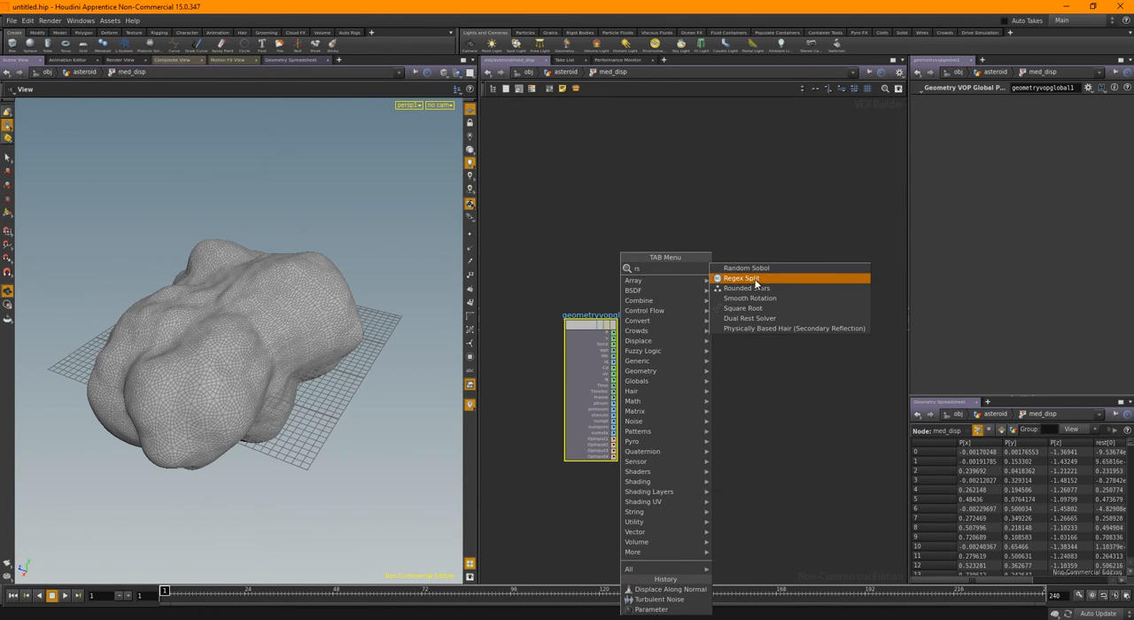
left_click(711, 226)
key("Tab")
type("par")
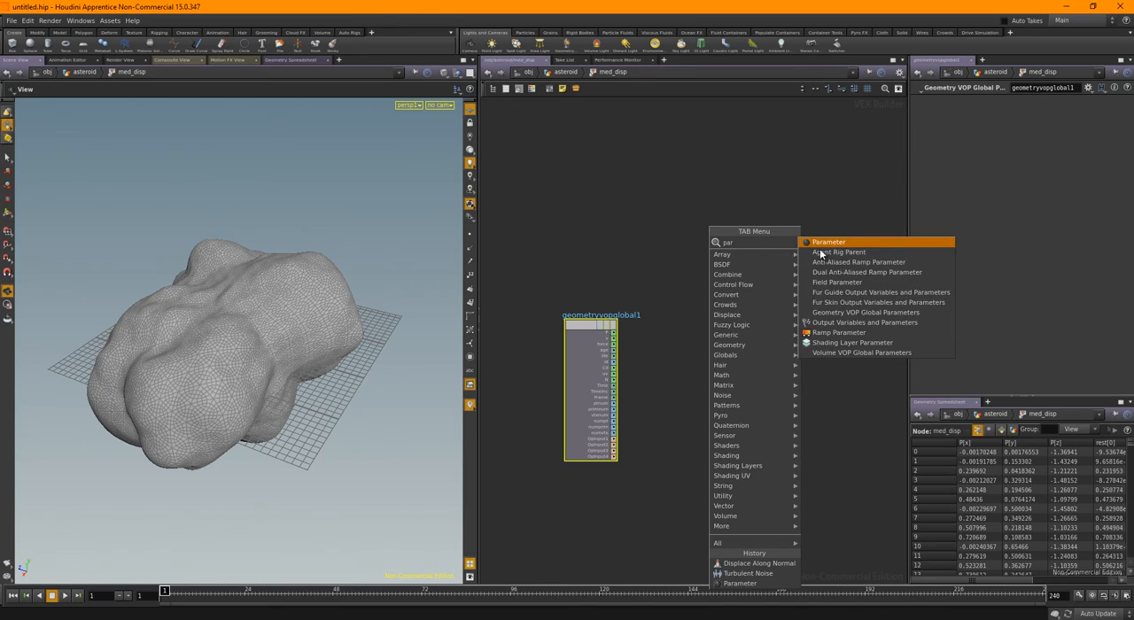
left_click(842, 244)
left_click(605, 244)
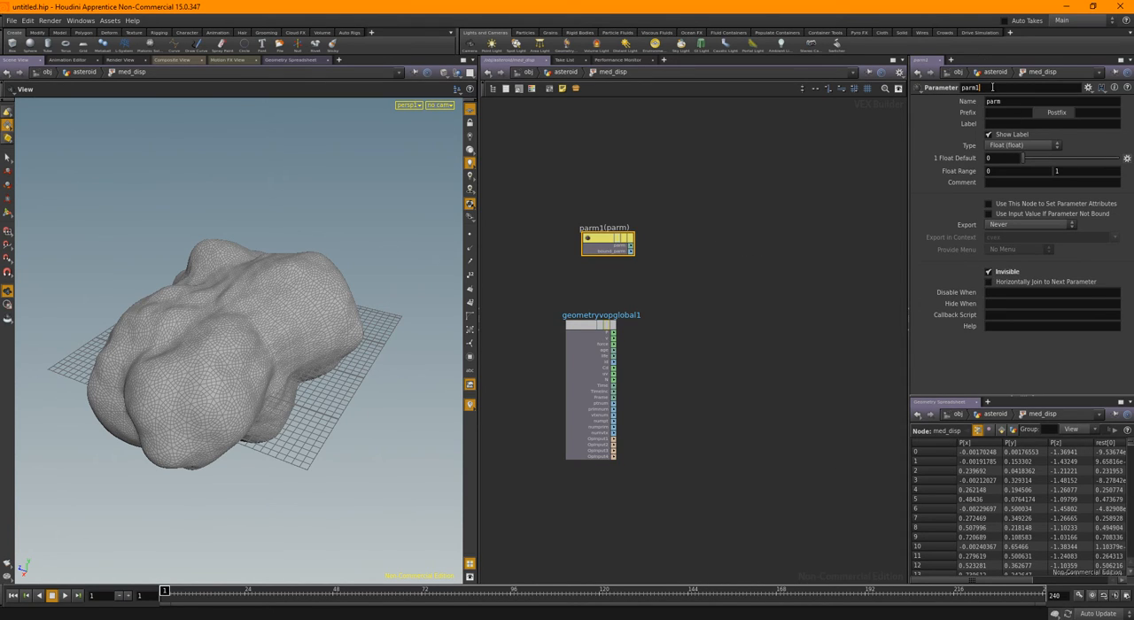
Name the Parameter node and its parameter rest, label it Rest and set its type to 3 Floats (vector)
type("resst")
key("Tab")
type("r")
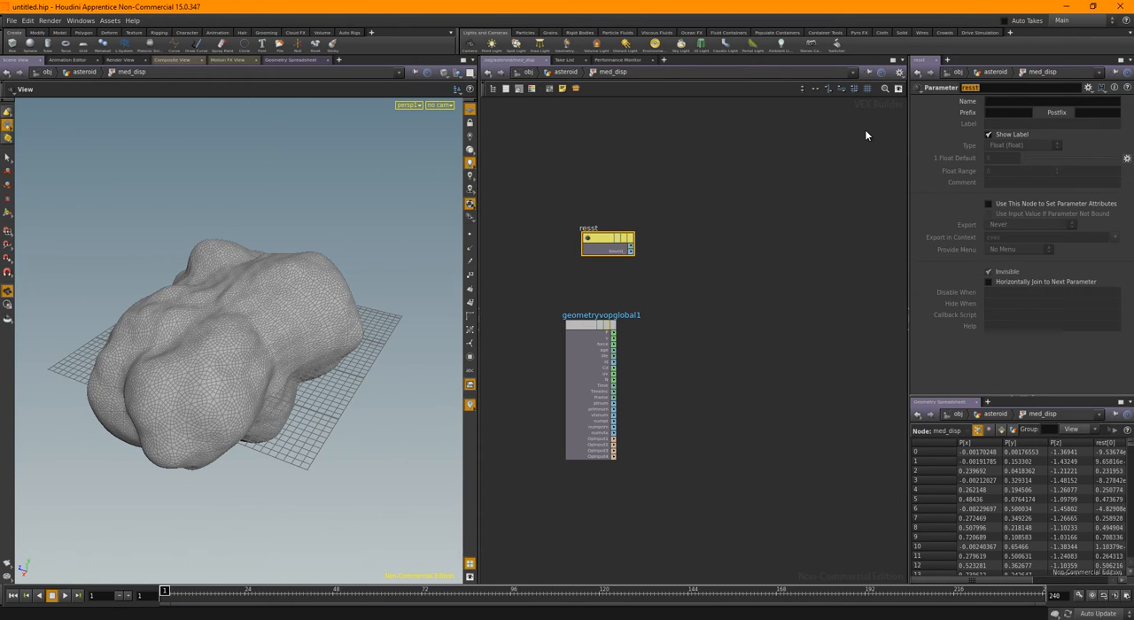
type("est")
key("Tab")
type("rest")
key("Tab")
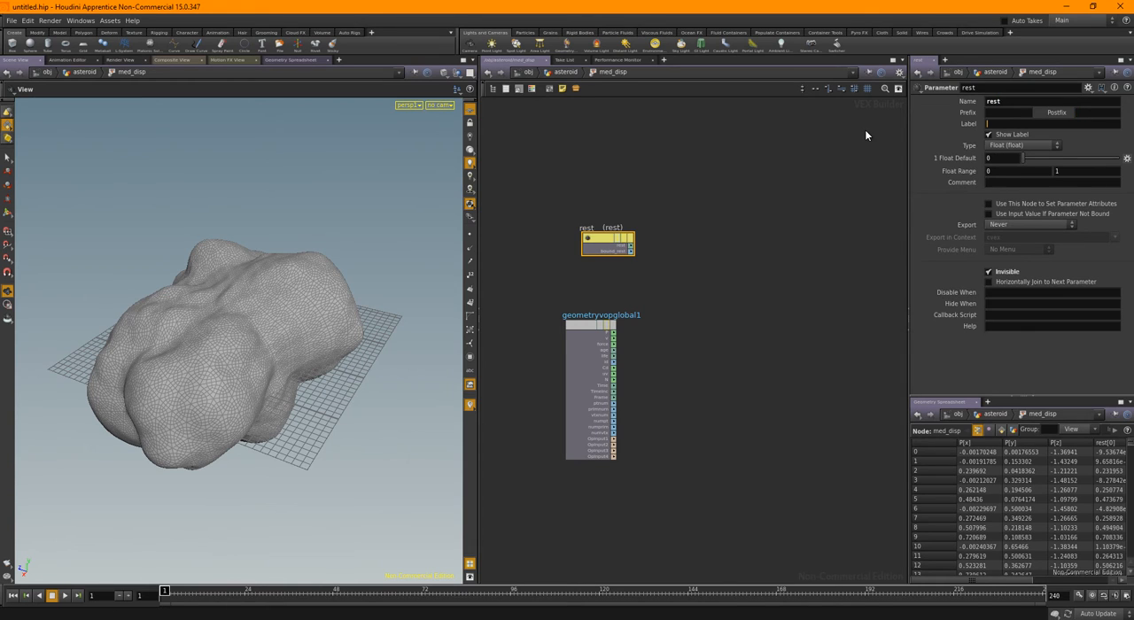
type("Rest")
left_click(1006, 146)
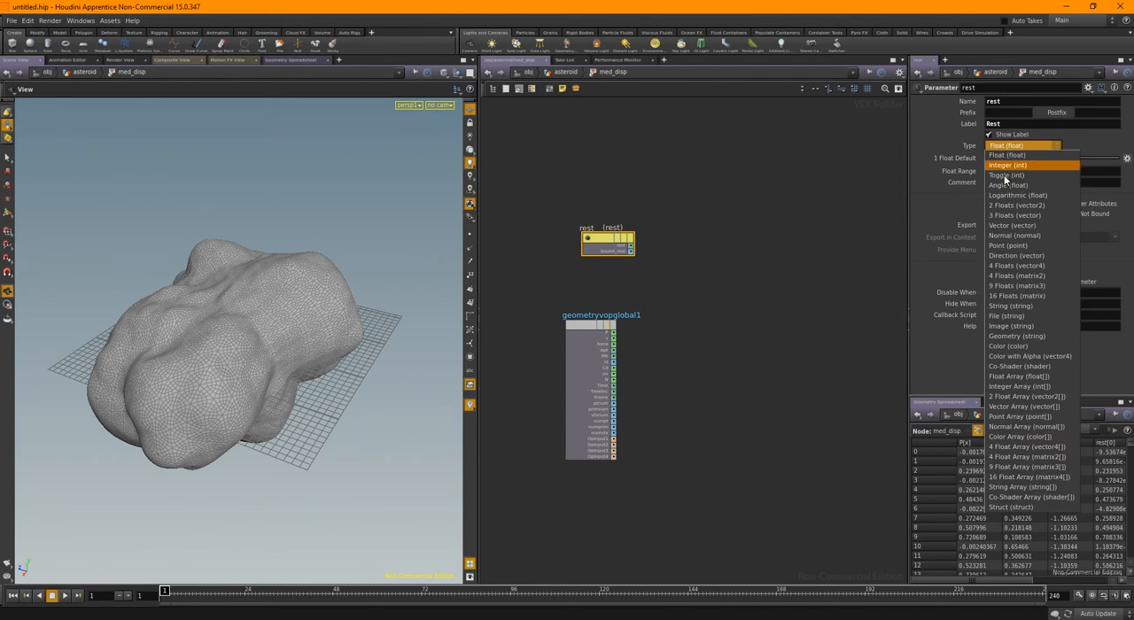
left_click(1017, 215)
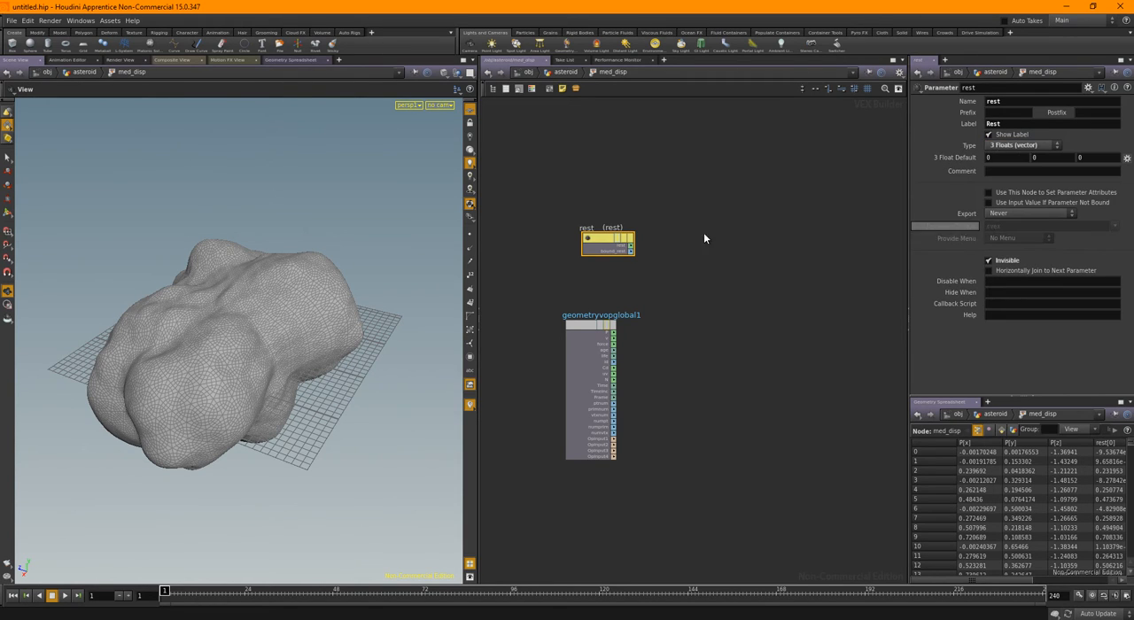
Add a Turbulent Noise node beside the rest parameter and a Displace Along Normal node between it and the output node
key("Tab")
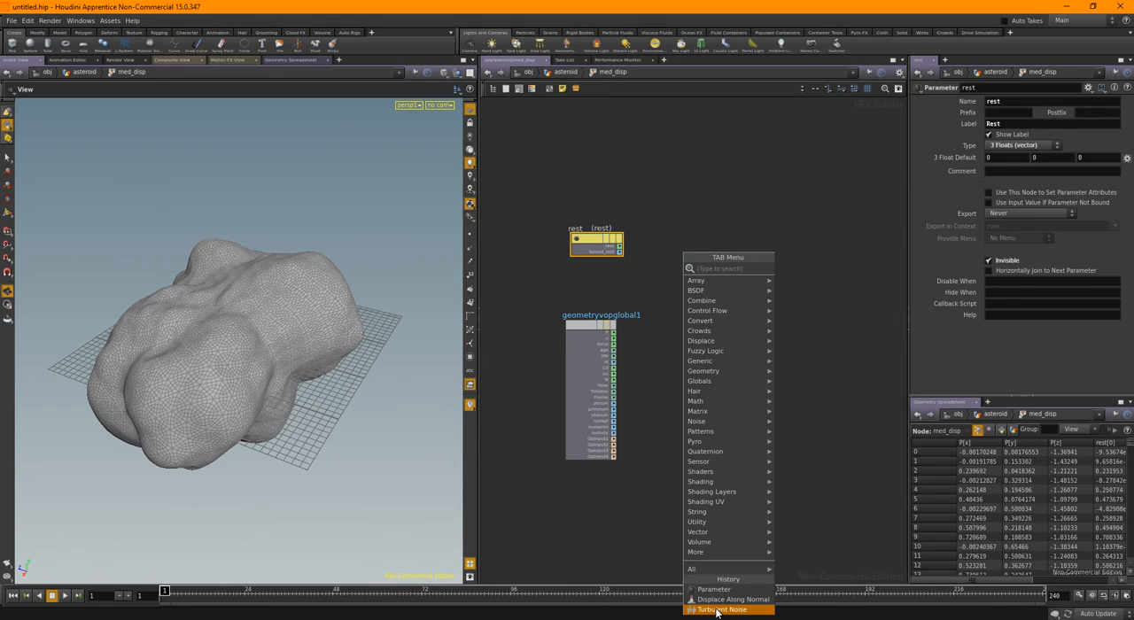
left_click(718, 611)
left_click(678, 265)
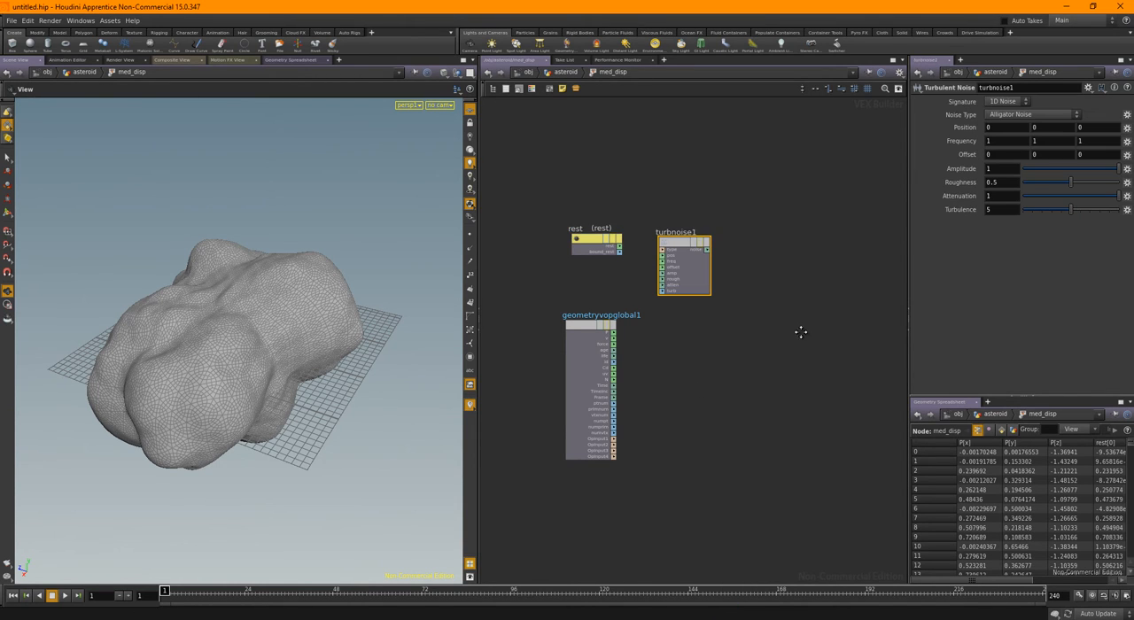
middle_click_drag(801, 332, 740, 330)
key("Tab")
type("d")
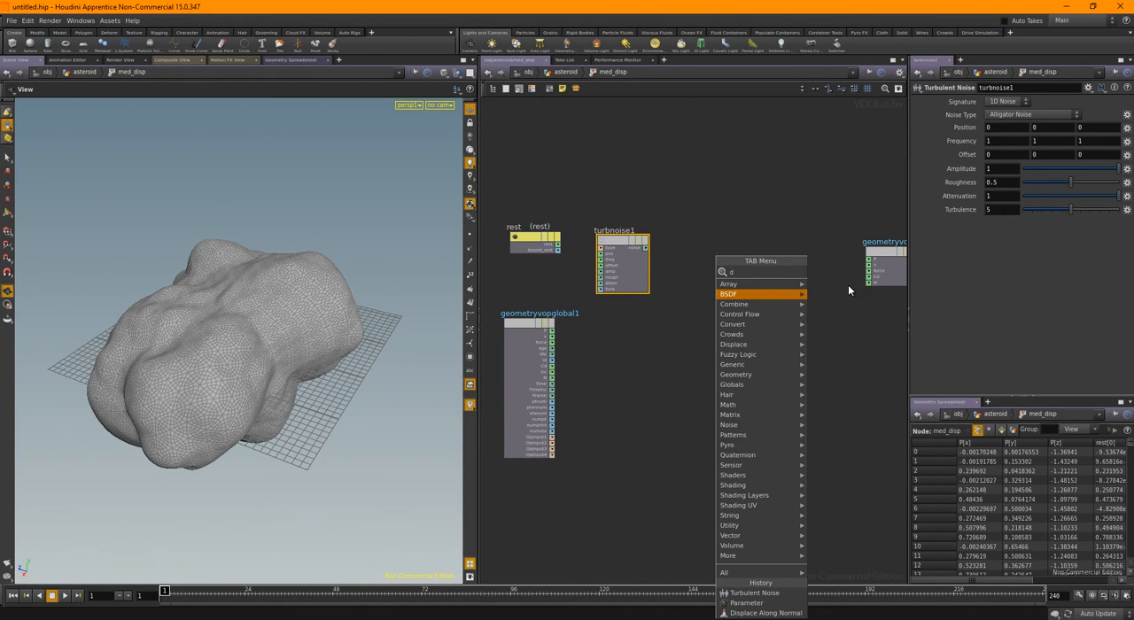
left_click(848, 287)
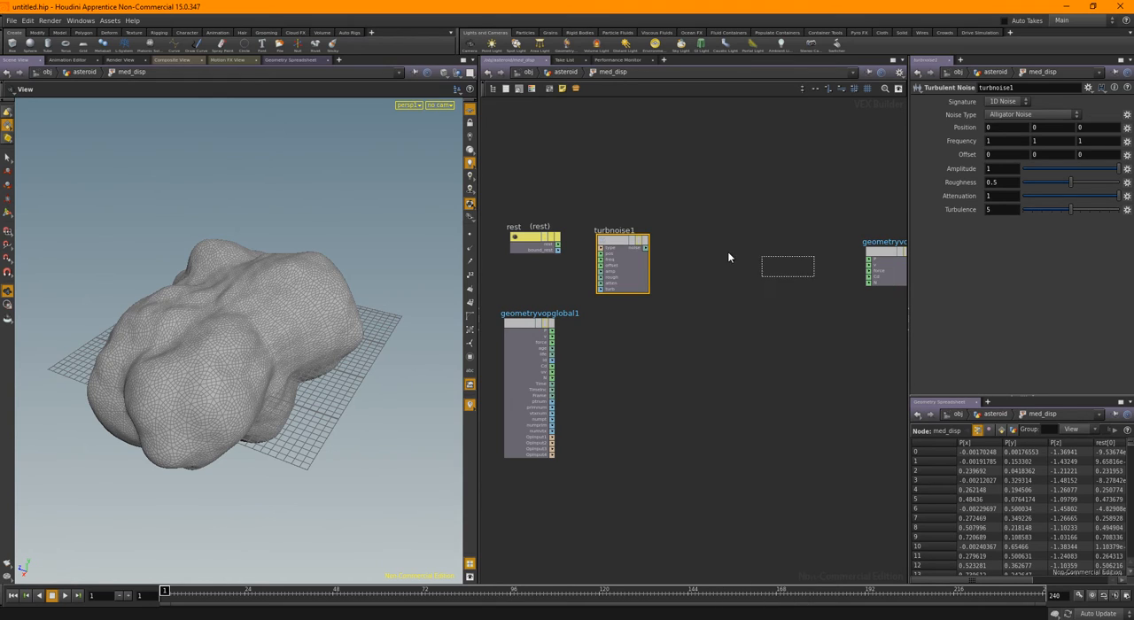
left_click(727, 256)
Wire rest into the noise position, the noise into the displacement amount, and the displaced position into the output P
scroll(634, 212, "up", 2)
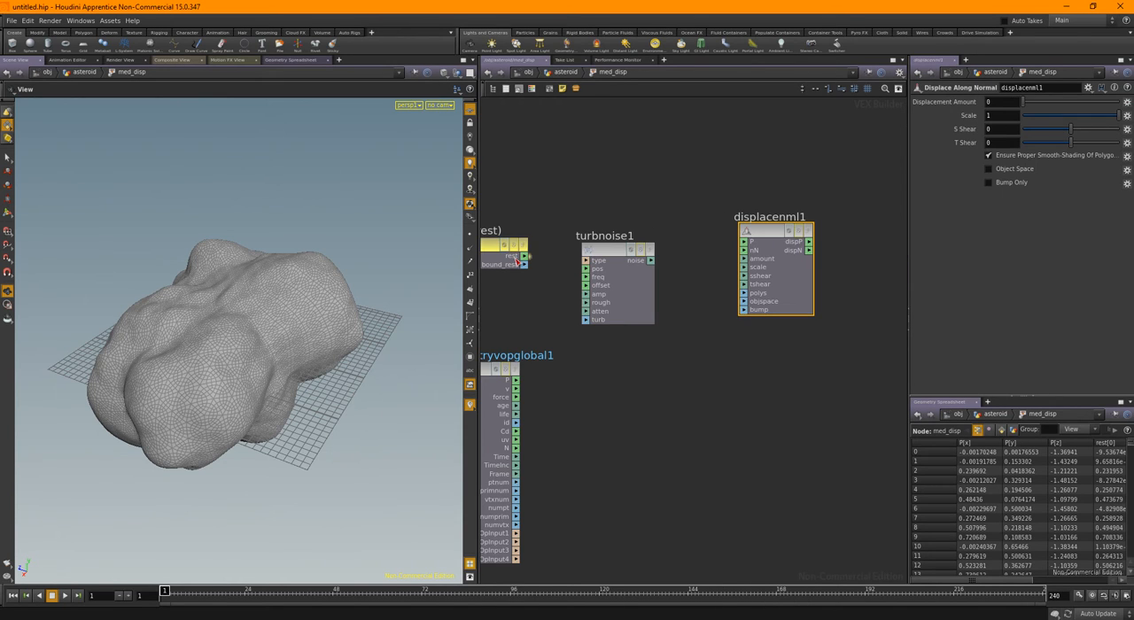
left_click(586, 269)
left_click_drag(656, 260, 746, 258)
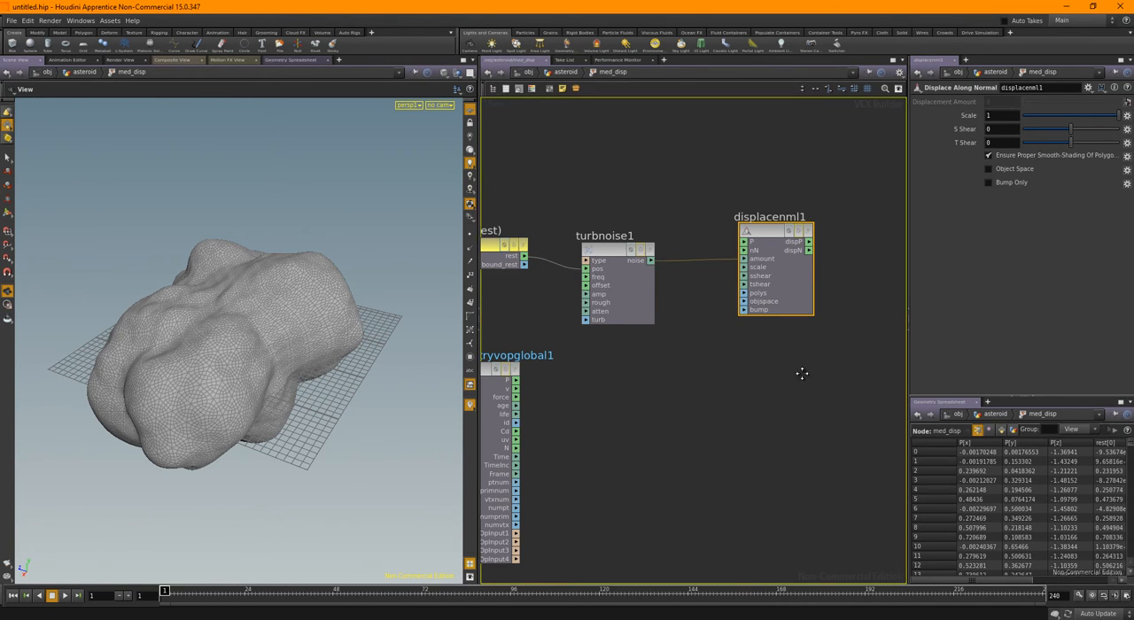
middle_click_drag(800, 372, 696, 361)
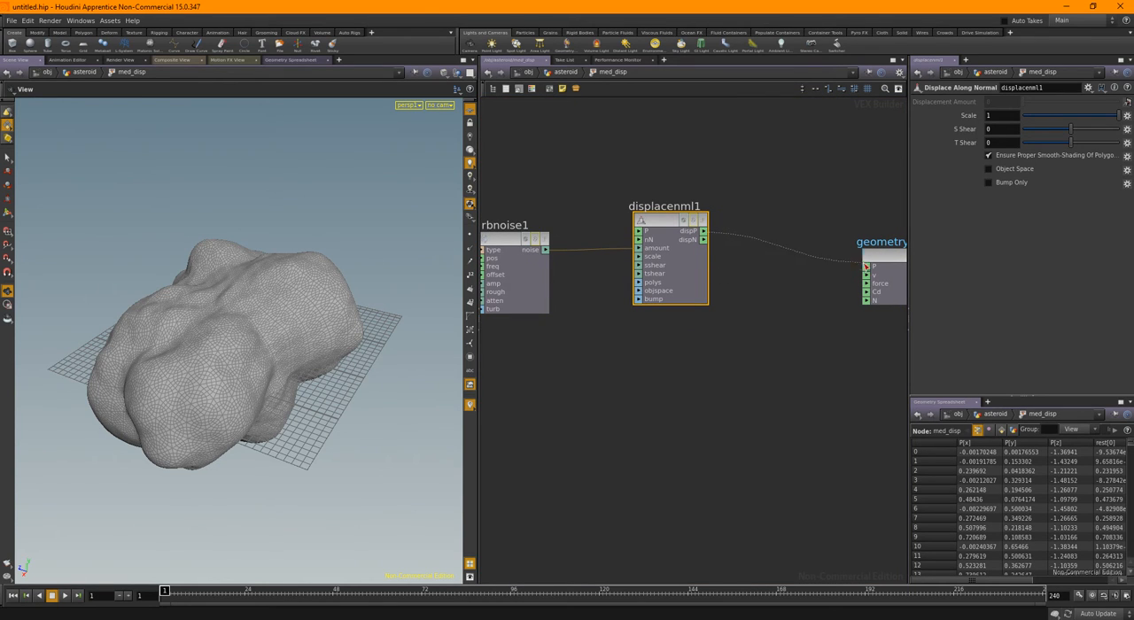
left_click(866, 266)
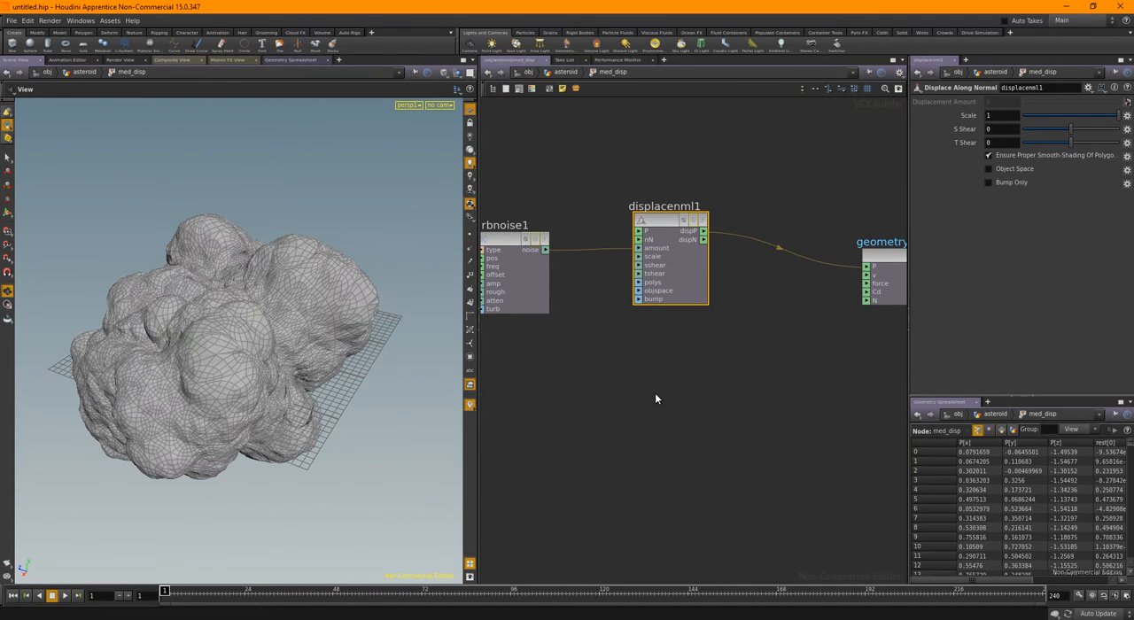
Set the viewport display to Smooth Shaded and look at the displaced asteroid from another angle
key("h")
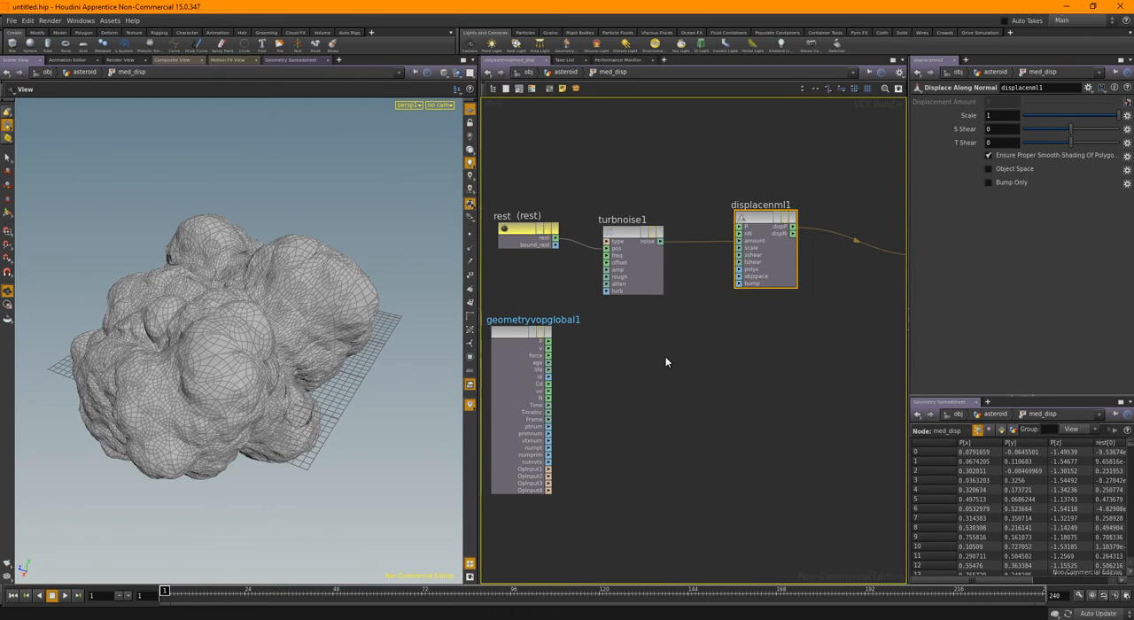
left_click(444, 75)
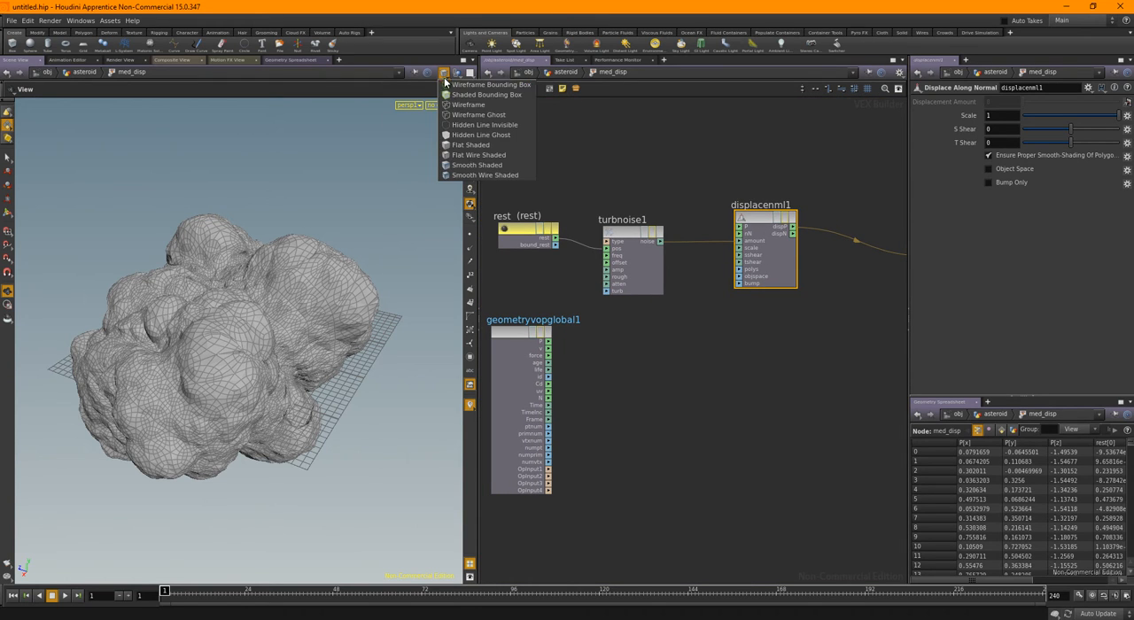
left_click(458, 165)
mouse_move(307, 375)
left_mouse_down()
mouse_move(235, 382)
mouse_move(225, 372)
mouse_move(286, 372)
left_mouse_up()
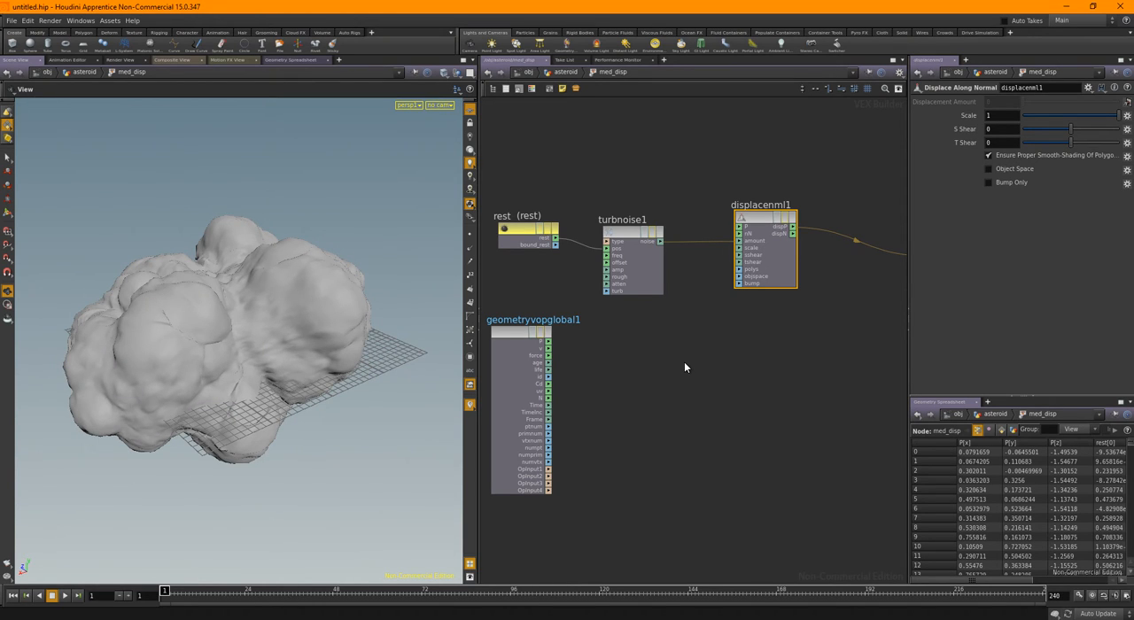
Set the Turbulent Noise type to Original Perlin Noise and its frequency to 1.4 on all three axes
left_click(657, 268)
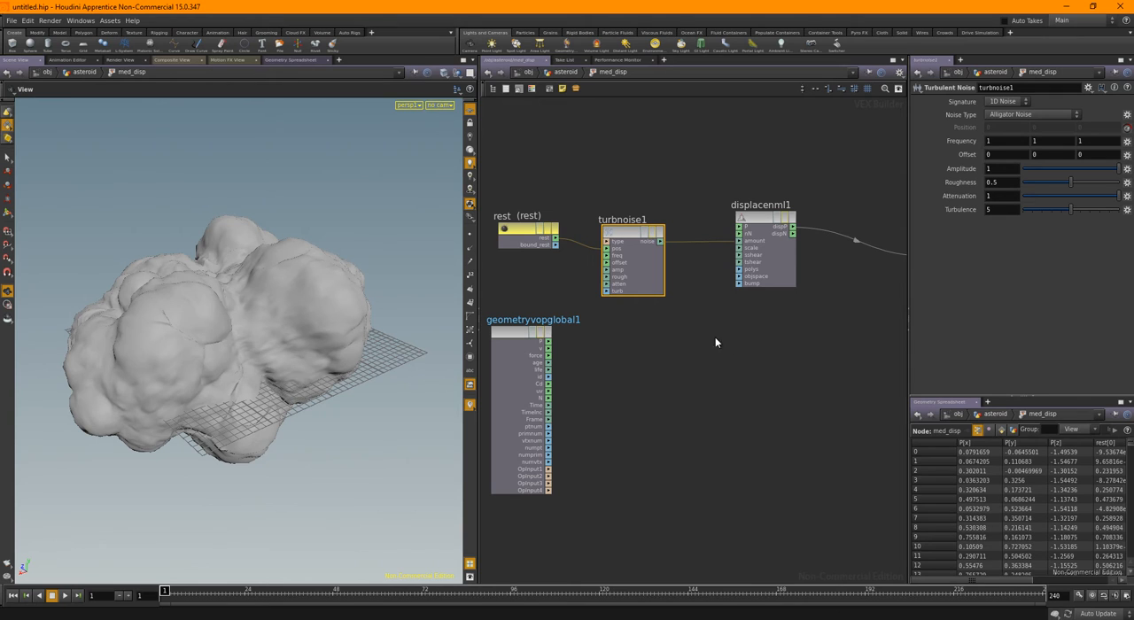
left_click(1033, 115)
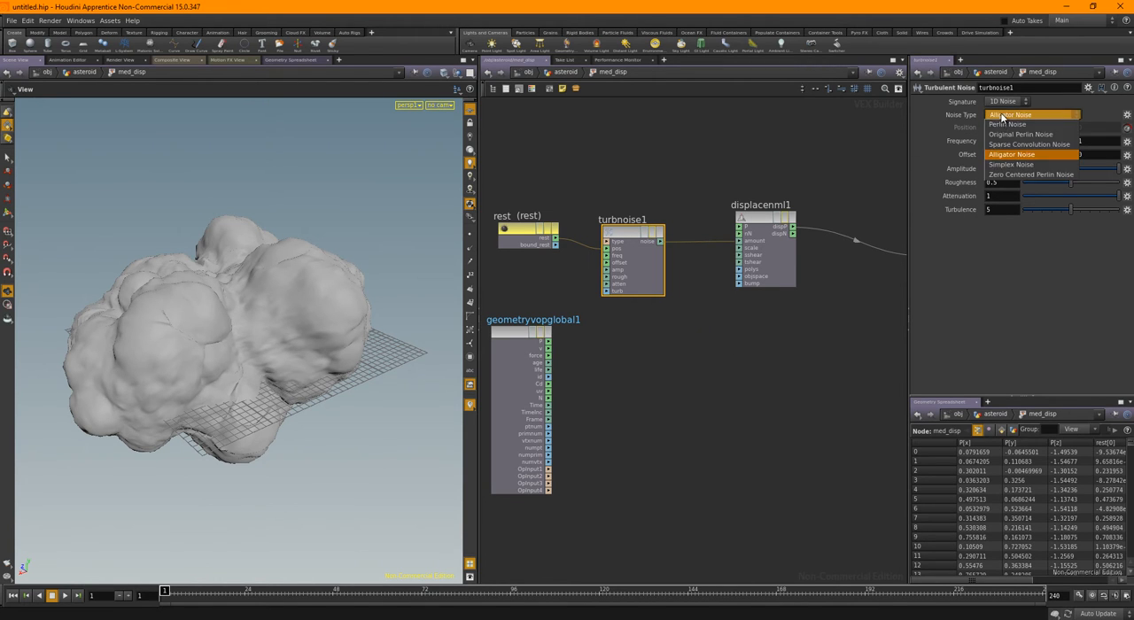
left_click(1019, 115)
mouse_move(227, 328)
left_mouse_down()
mouse_move(393, 309)
mouse_move(393, 278)
mouse_move(263, 329)
mouse_move(209, 322)
mouse_move(265, 315)
mouse_move(213, 319)
left_mouse_up()
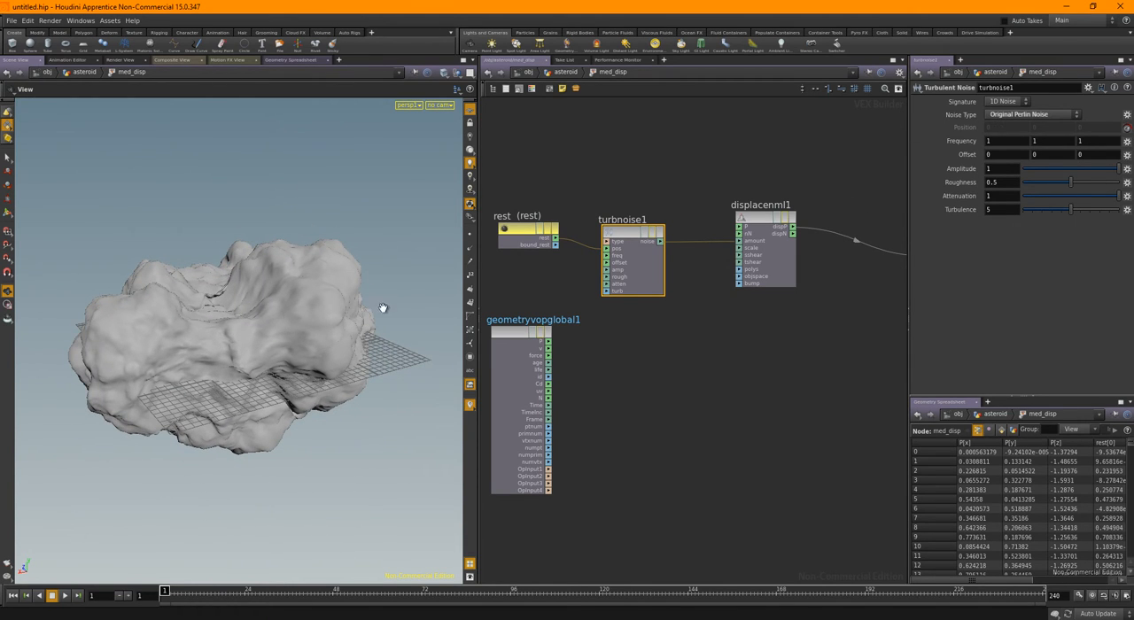
mouse_move(953, 144)
middle_mouse_down()
mouse_move(977, 152)
mouse_move(950, 152)
middle_mouse_up()
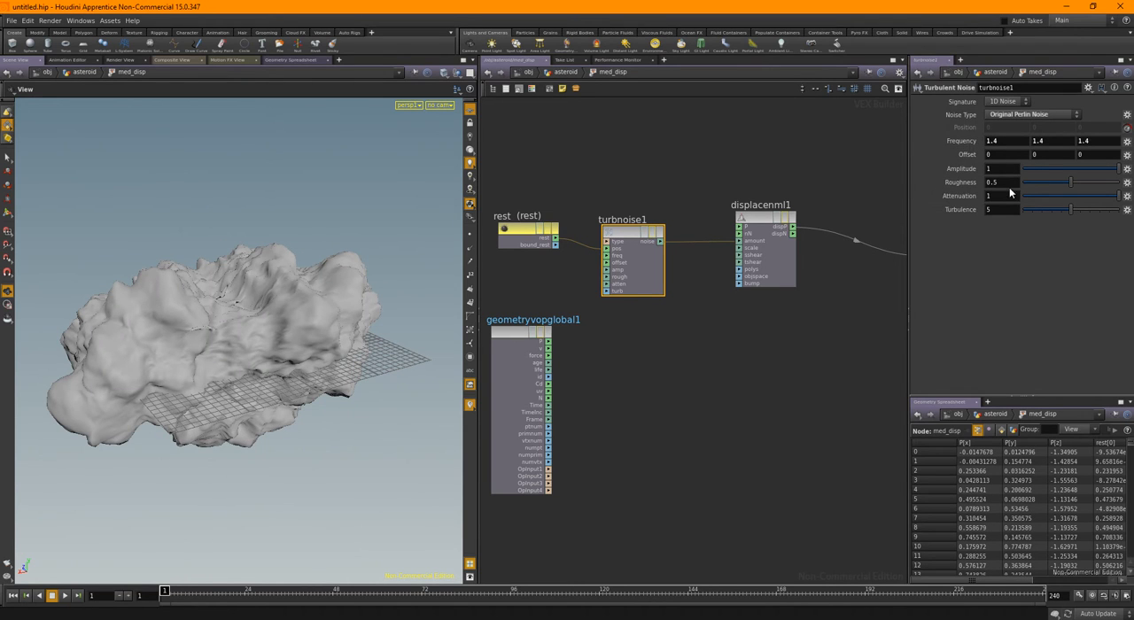
Try a scale of 0.54 on the Displace Along Normal node and inspect the asteroid's surface up close
left_click_drag(747, 157, 776, 226)
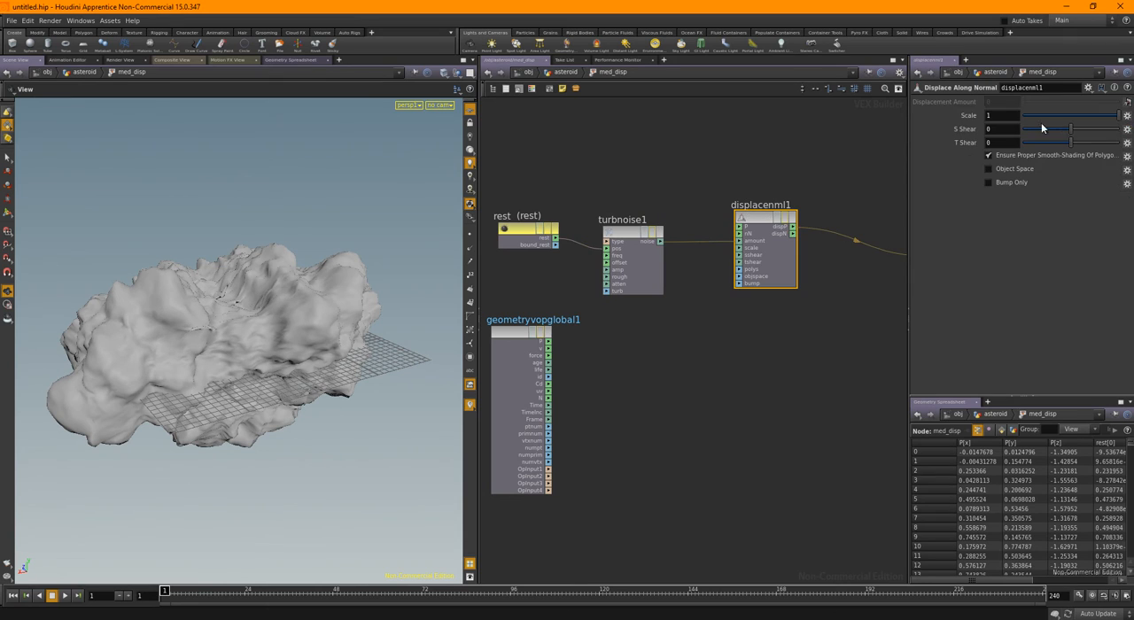
left_click_drag(1114, 116, 1098, 125)
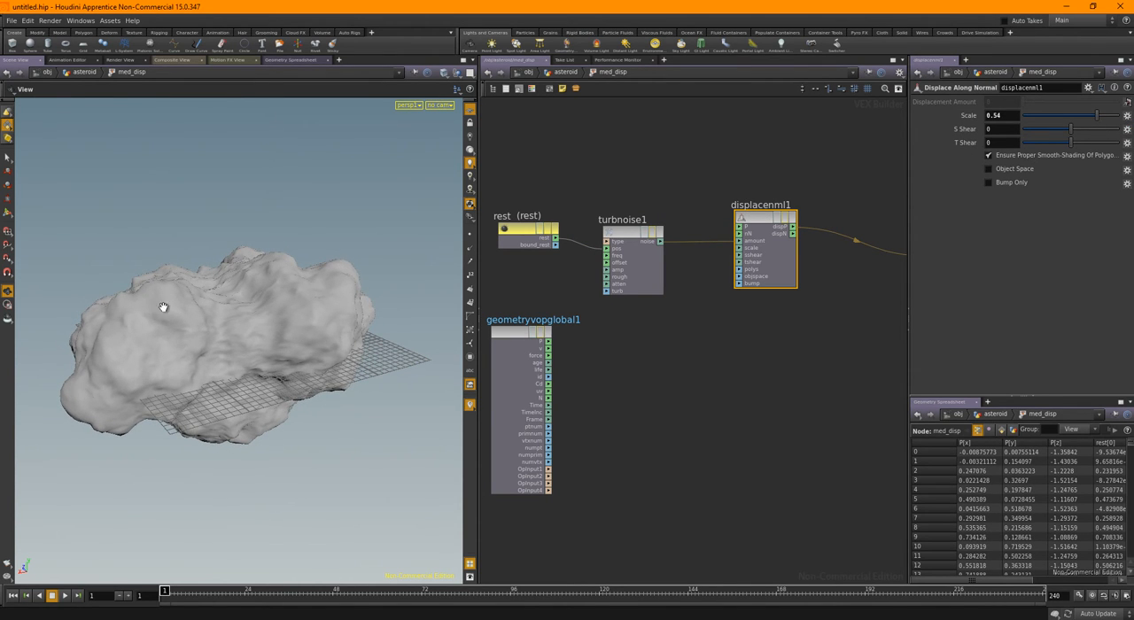
left_click_drag(162, 310, 246, 268)
scroll(243, 259, "up", 5)
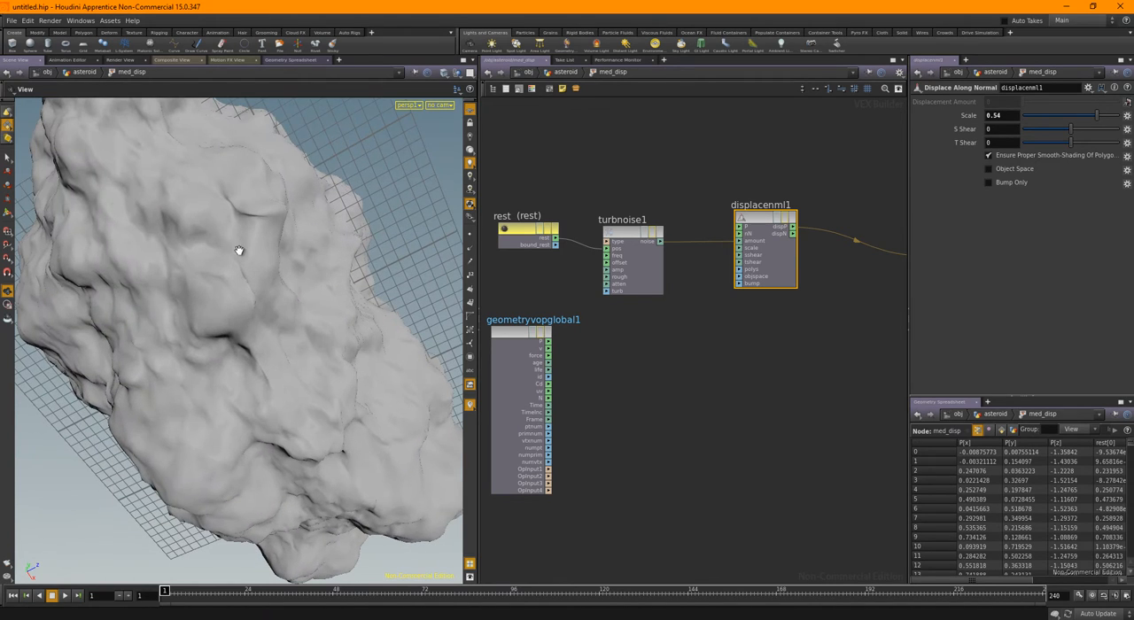
left_click_drag(245, 221, 169, 322)
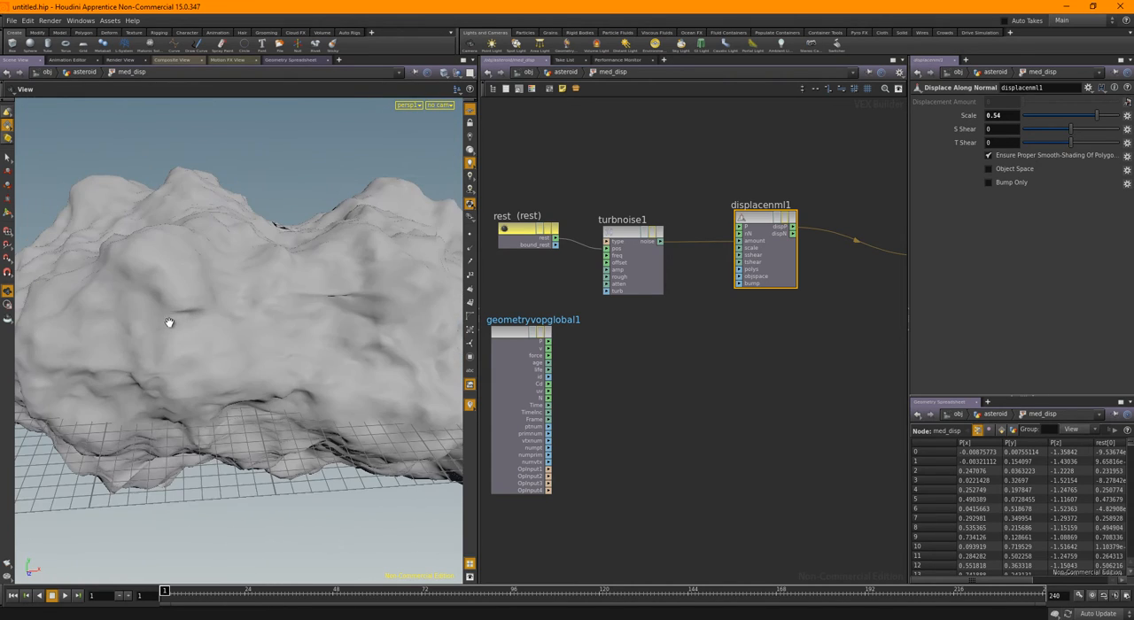
left_click_drag(317, 309, 222, 287)
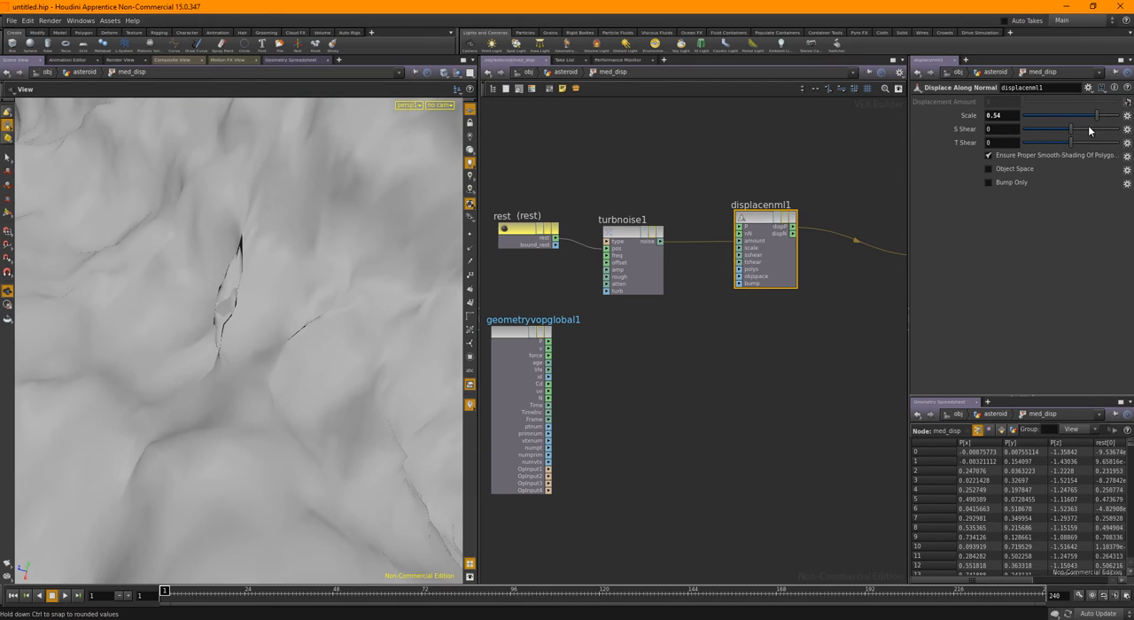
Set the Displace Along Normal scale to 0.22 and review the whole asteroid
left_click_drag(1096, 120, 1081, 121)
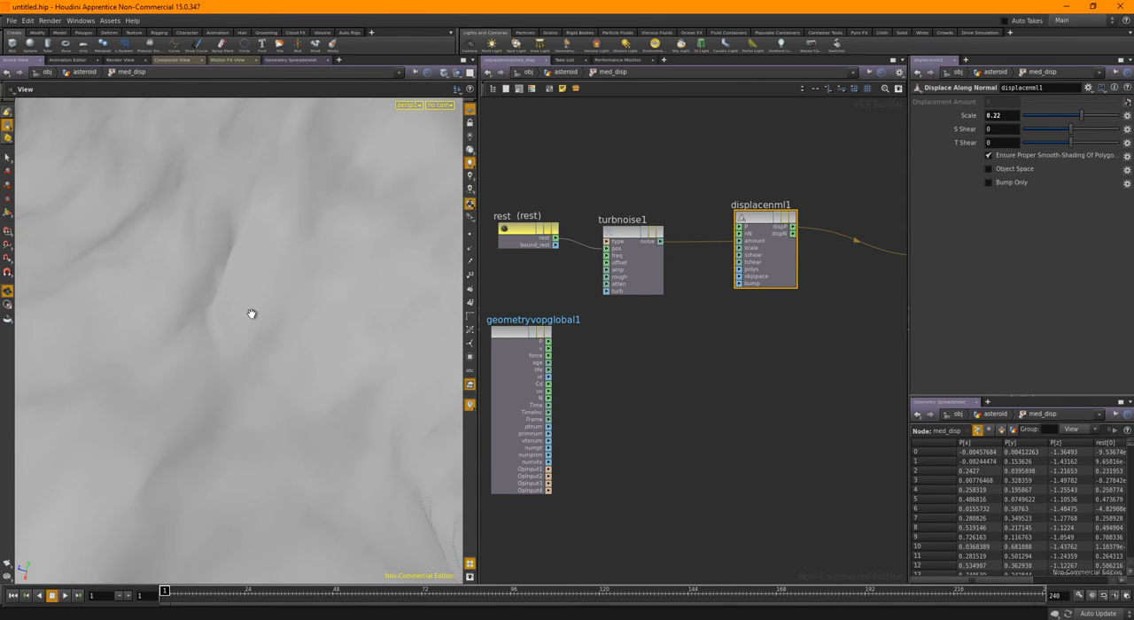
left_click_drag(252, 313, 301, 269)
right_click_drag(301, 268, 263, 331)
left_click_drag(263, 332, 350, 339)
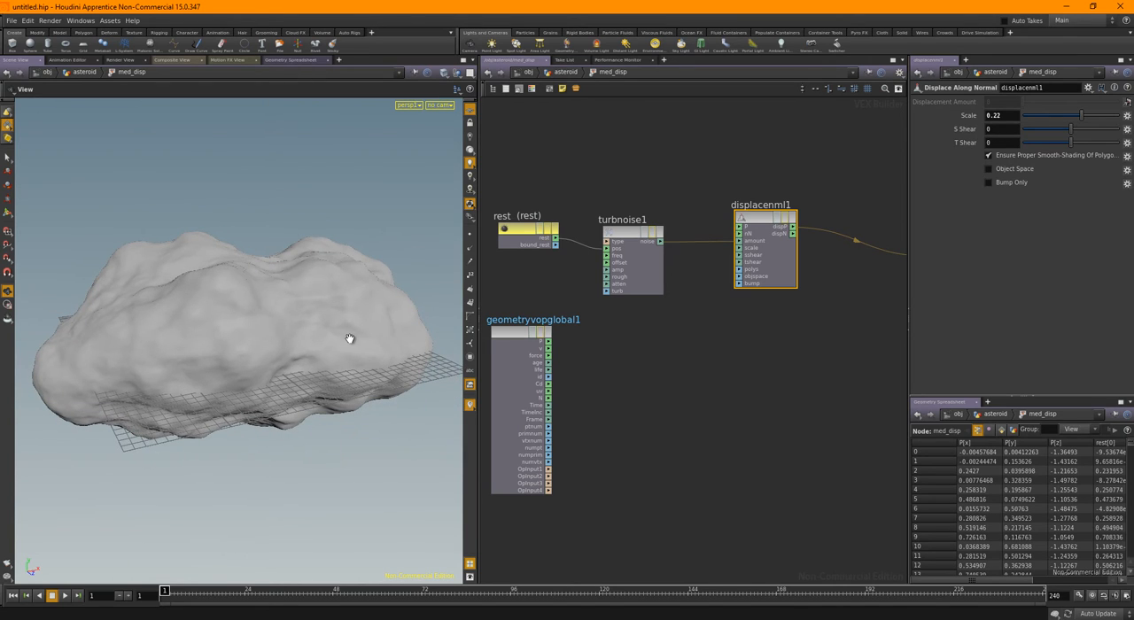
Return to the asteroid network and toggle the bypass of med_disp to compare the shape with and without its displacement
left_click(564, 72)
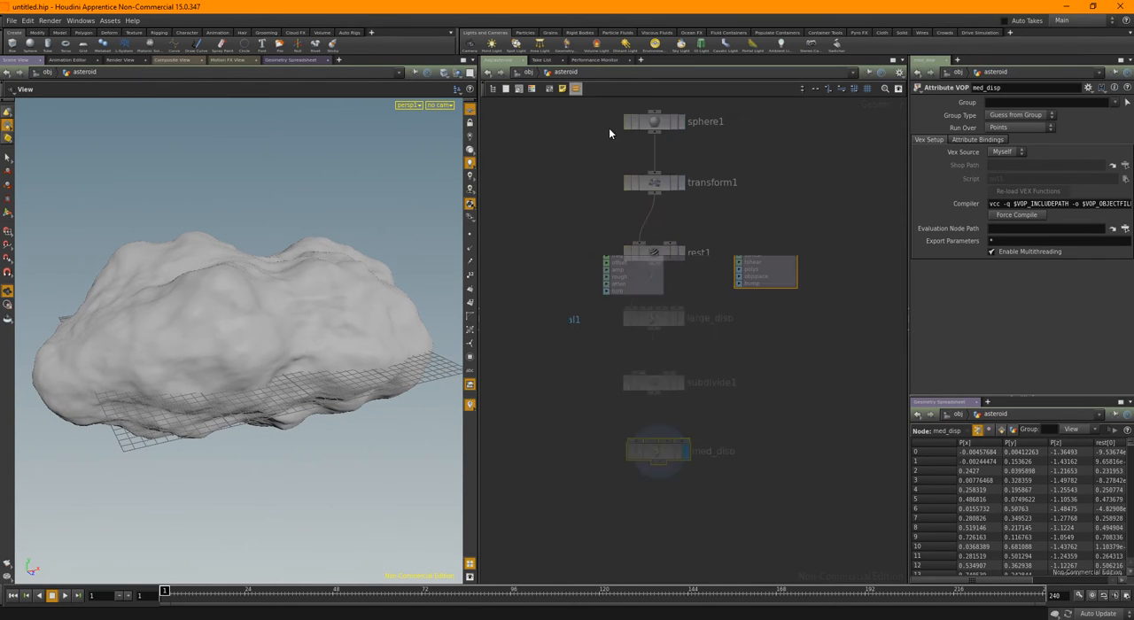
left_click(629, 454)
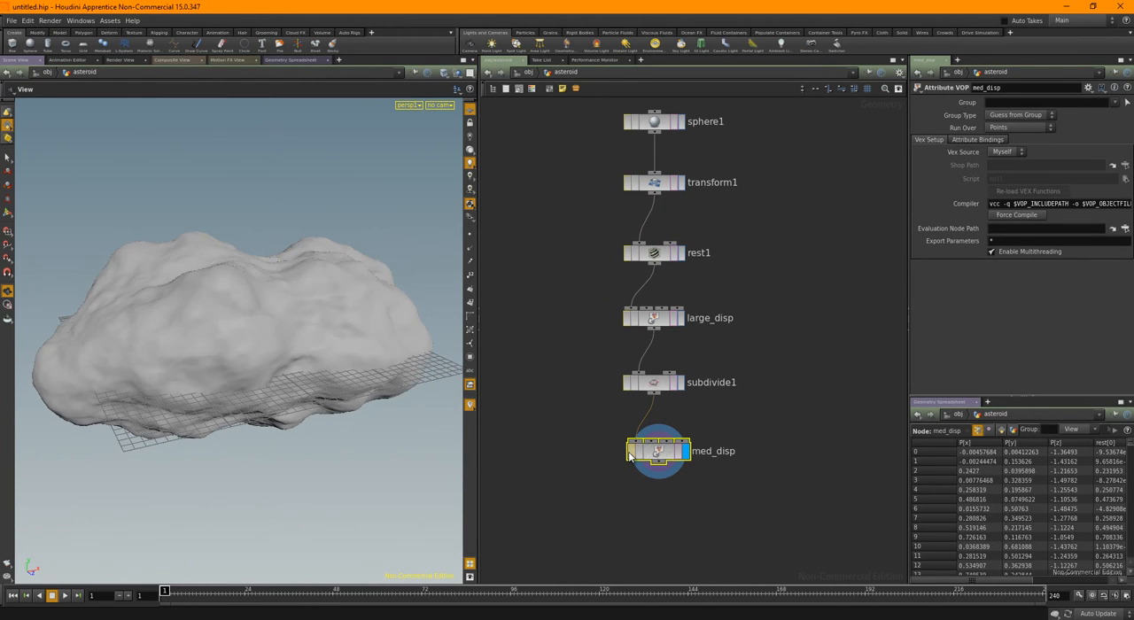
left_click(629, 454)
left_click(629, 453)
left_click(629, 454)
left_click(629, 454)
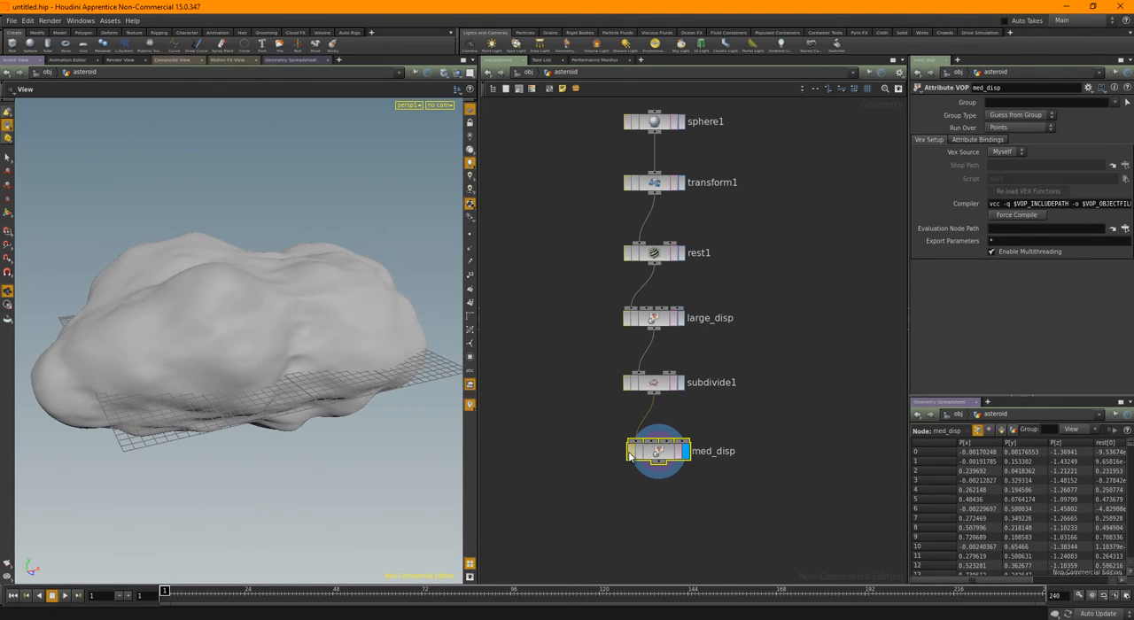
Toggle the bypass on med_disp to compare the surface again, leaving the medium displacement active
left_click(630, 454)
left_click(630, 453)
middle_click_drag(579, 428, 577, 402)
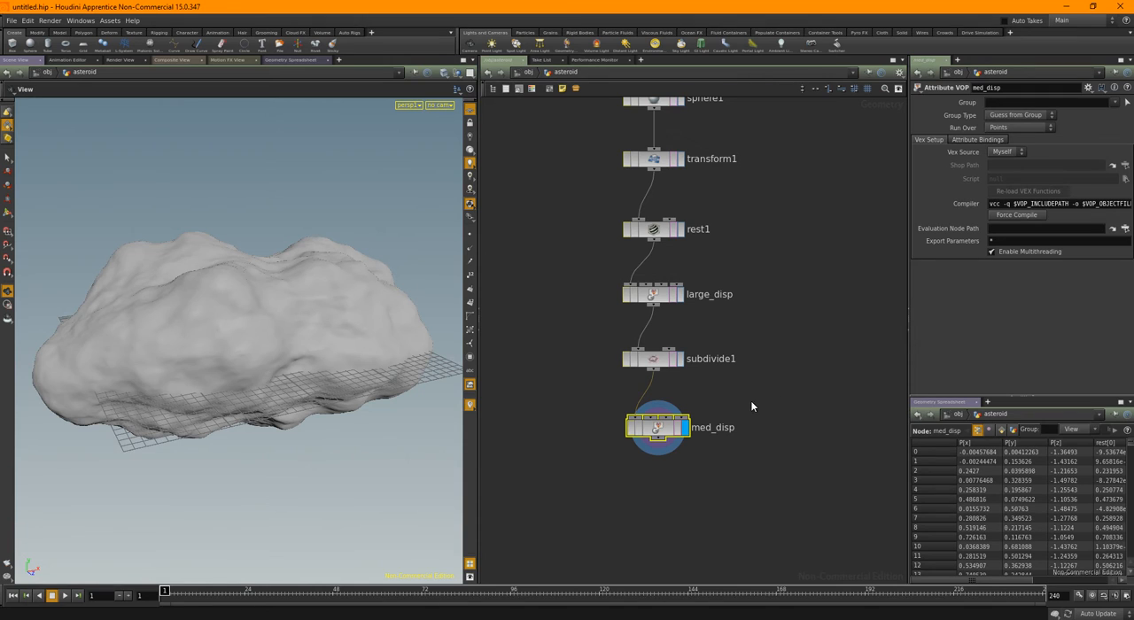
Inside med_disp, create input parameters for turbnoise1 and promote displacenml1's scale, returning to the asteroid network
double_click(656, 428)
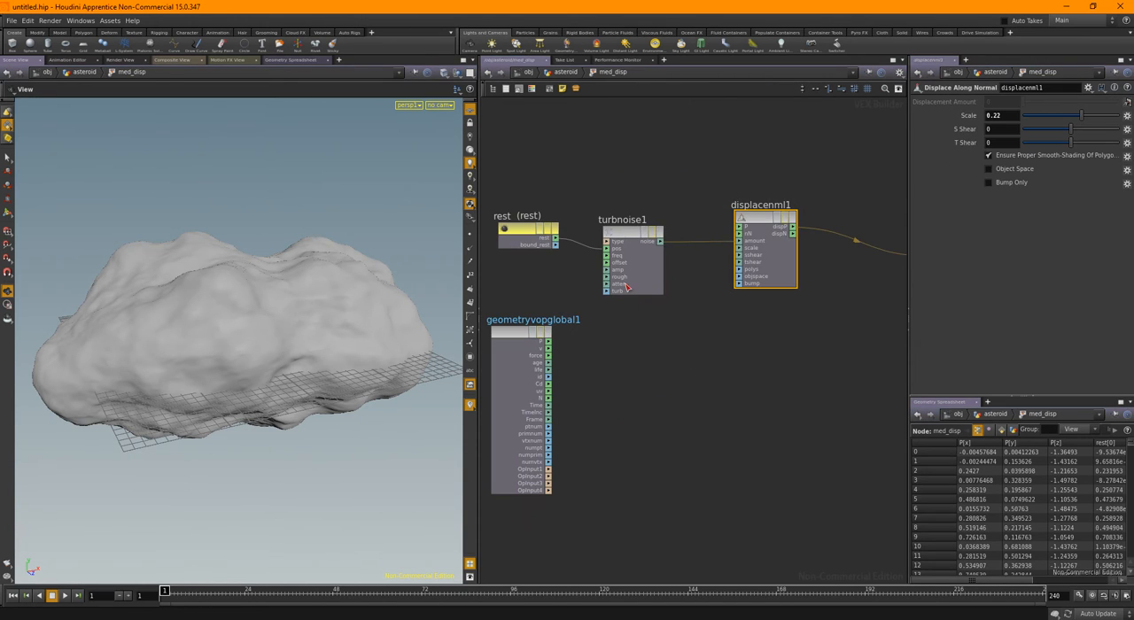
right_click(625, 233)
mouse_move(655, 272)
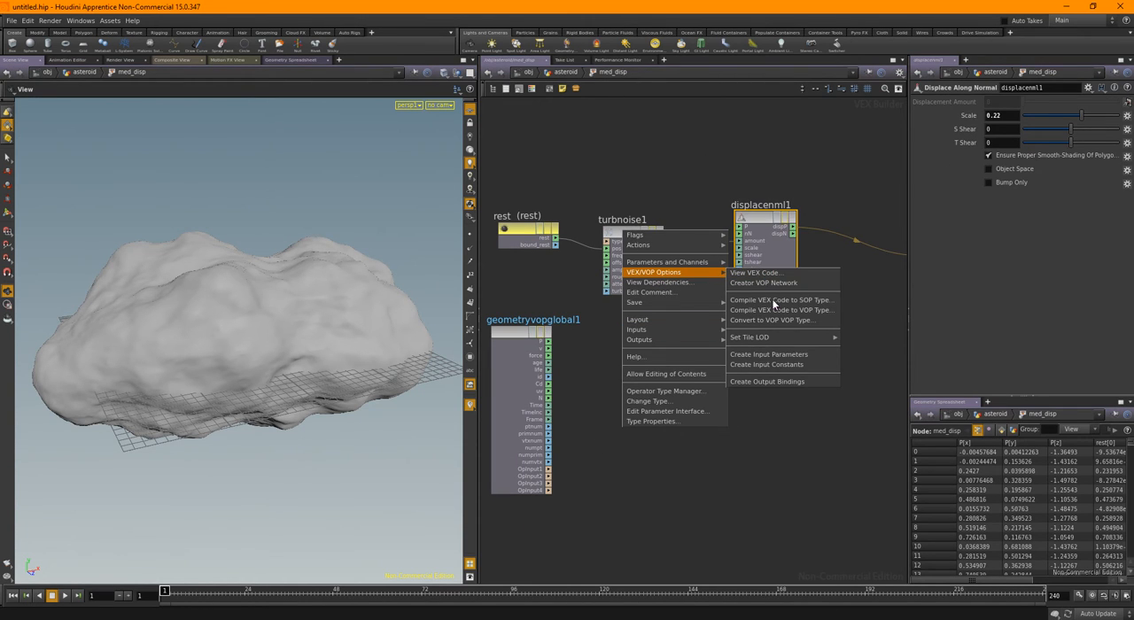
left_click(775, 354)
right_click(741, 247)
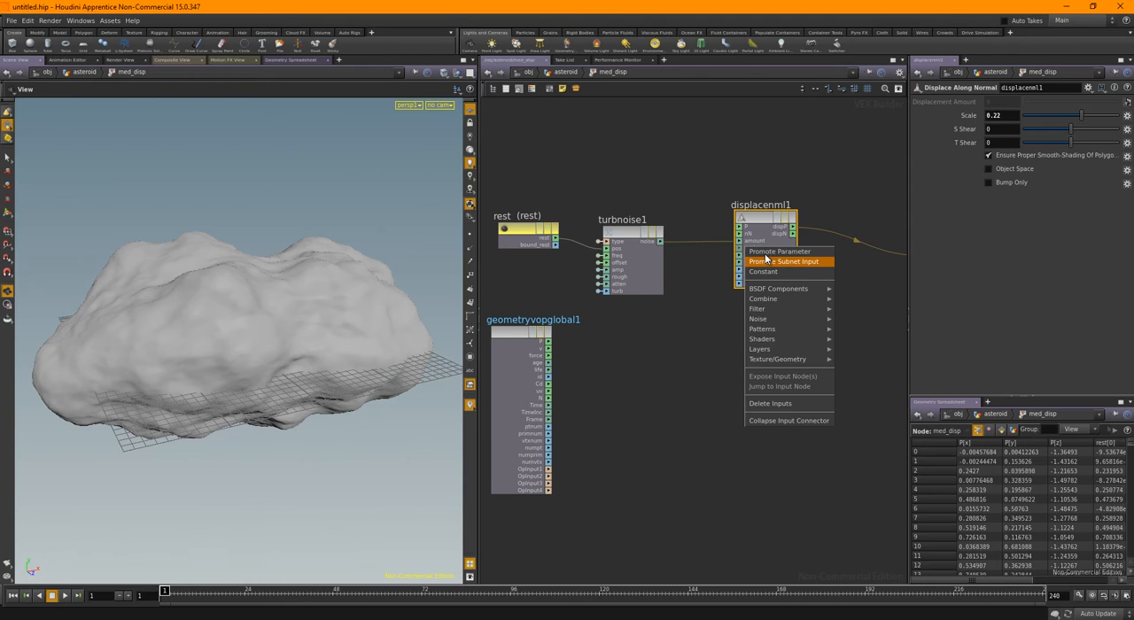
left_click(766, 260)
left_click(567, 73)
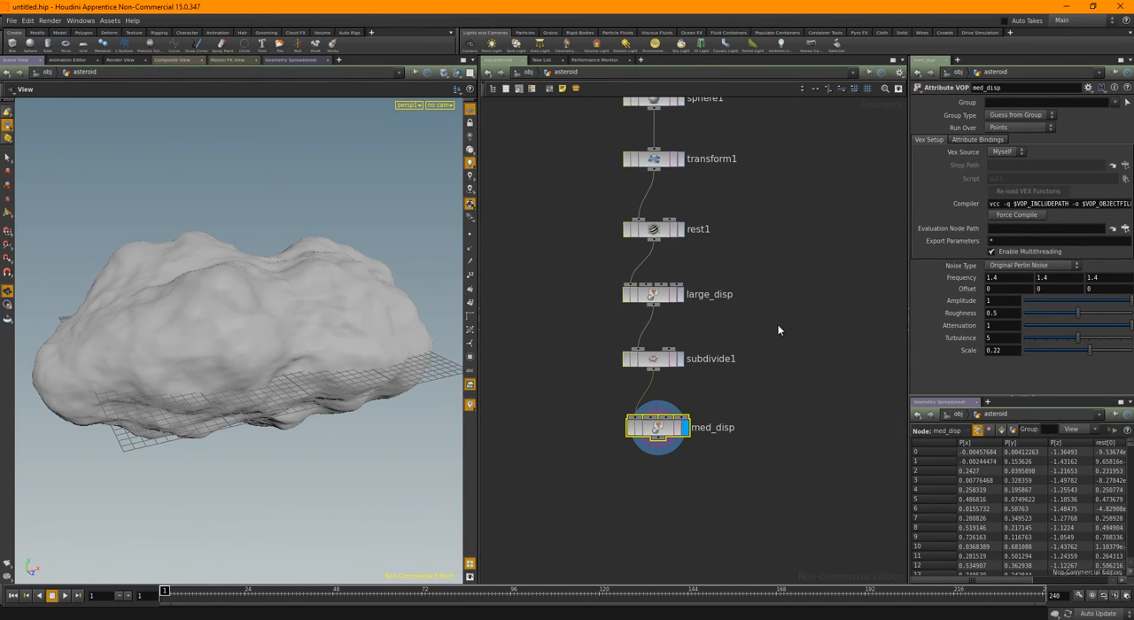
Examine the displaced asteroid from several angles and go up to the object-level network
left_click_drag(387, 354, 238, 369)
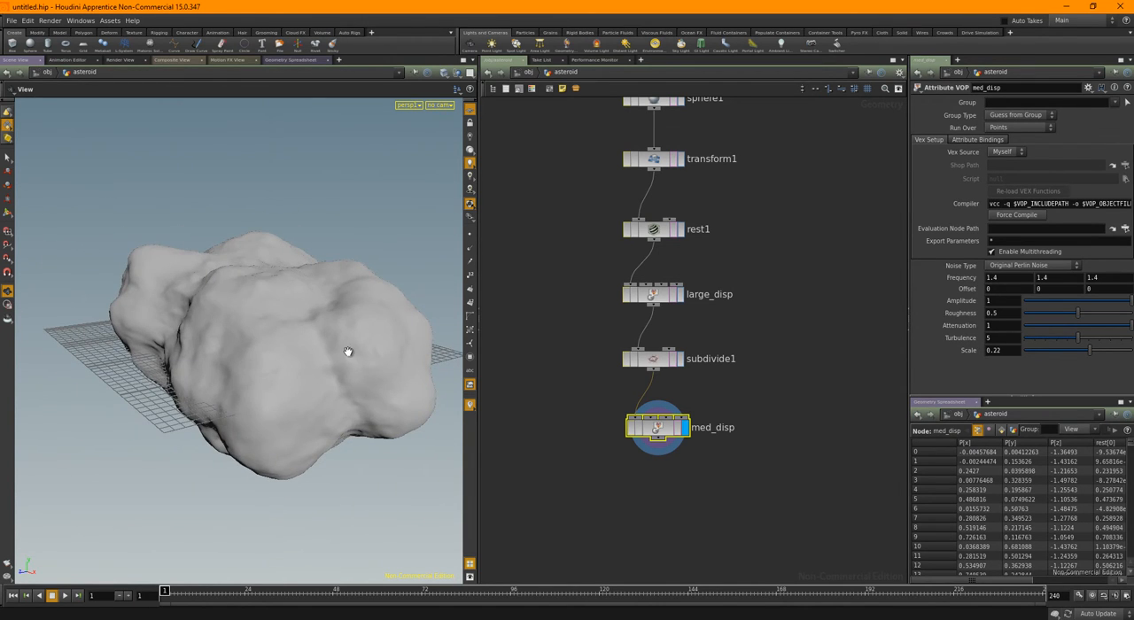
left_click_drag(349, 352, 368, 394)
key("u")
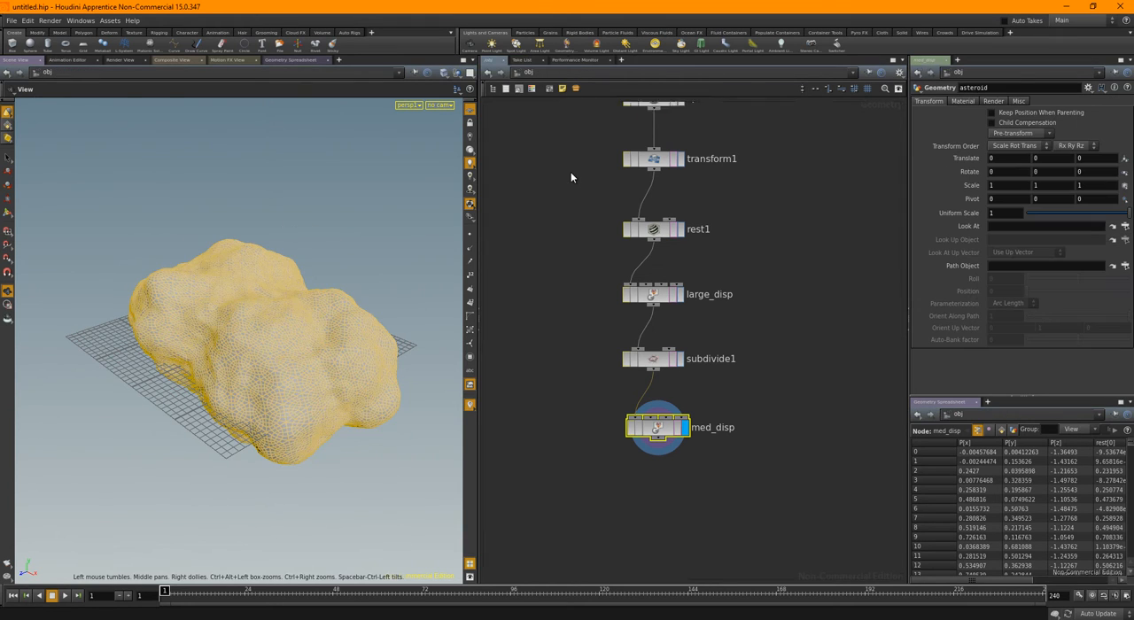
left_click_drag(268, 363, 319, 364)
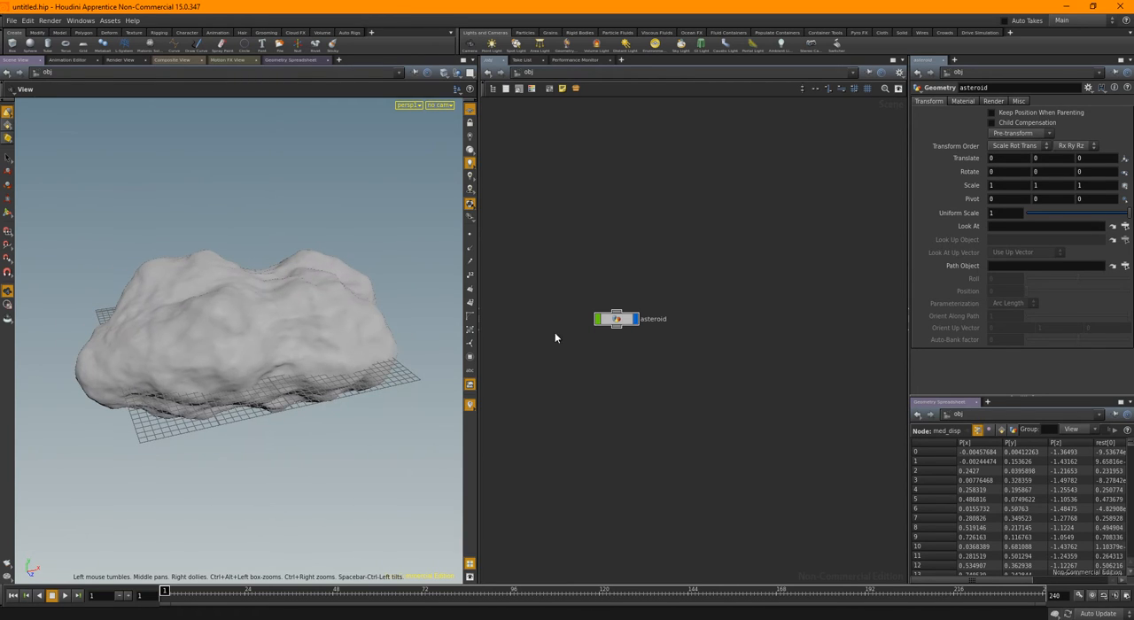
double_click(617, 319)
middle_click(662, 432)
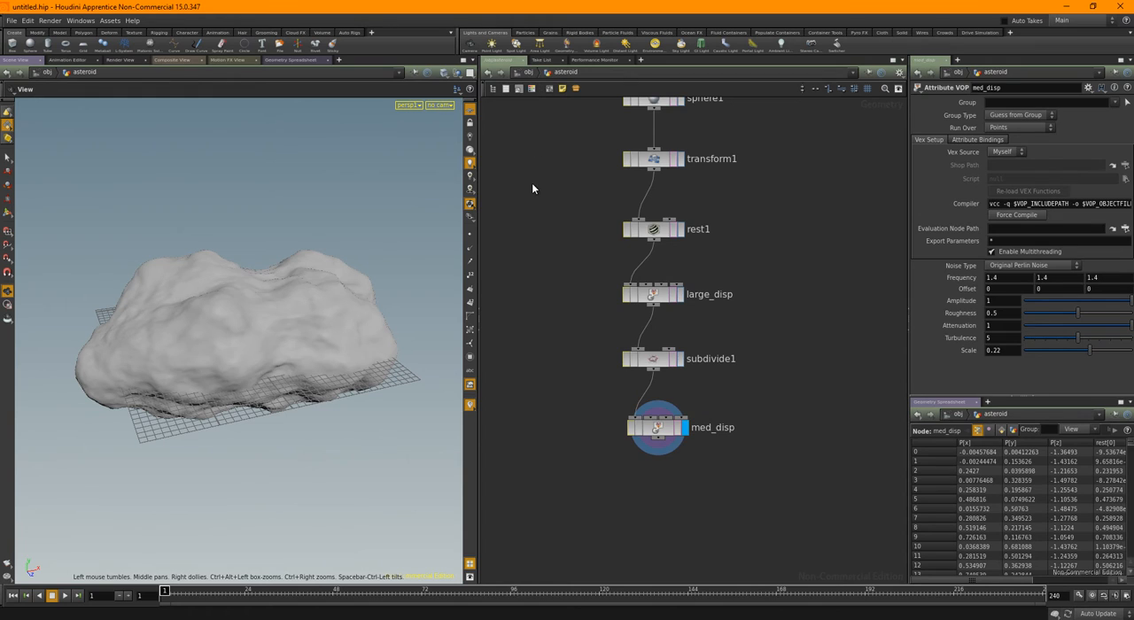
key("u")
left_click(583, 375)
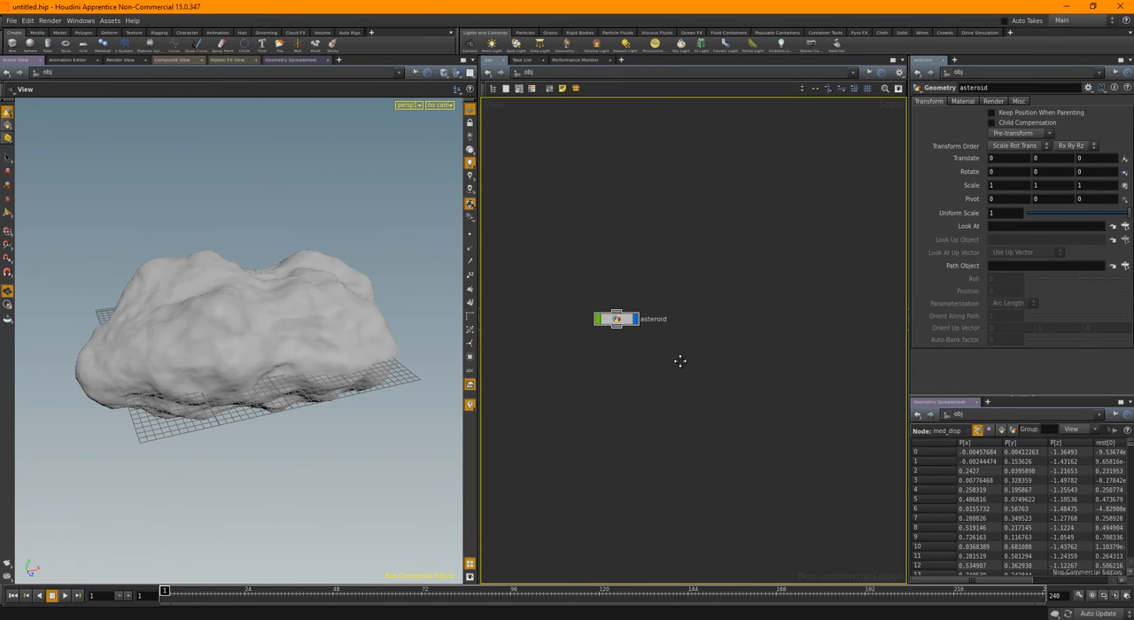
middle_click_drag(680, 361, 752, 359)
scroll(747, 359, "up", 1)
left_click_drag(399, 346, 265, 369)
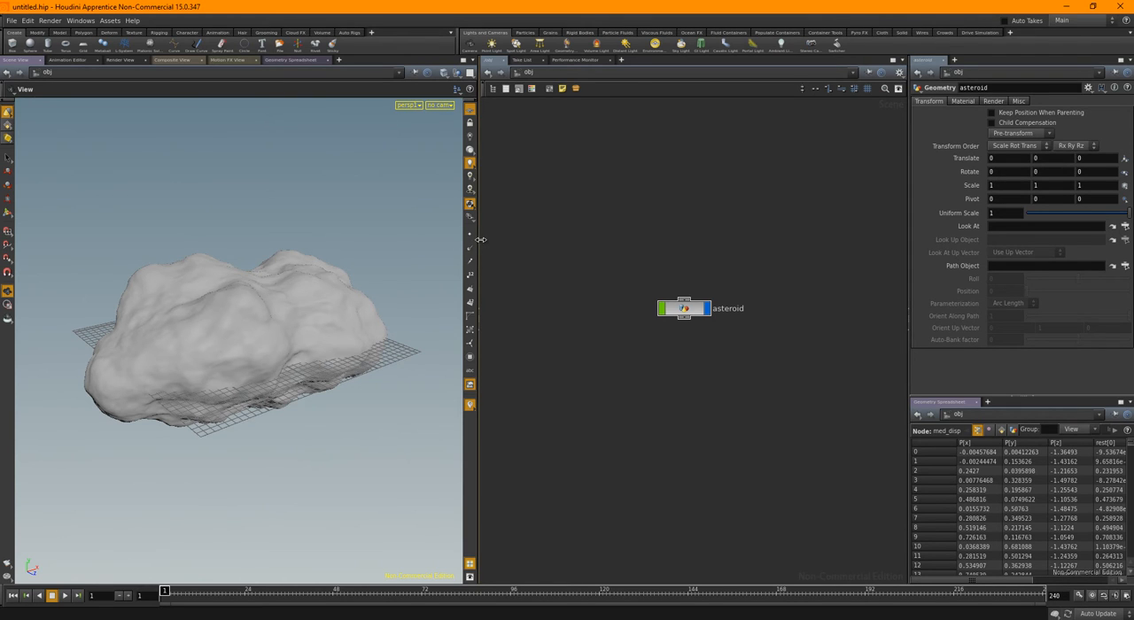
Widen the viewport and parameter panes and add a Material Palette pane tab beside the network view, keeping the network in front
left_click_drag(479, 239, 603, 259)
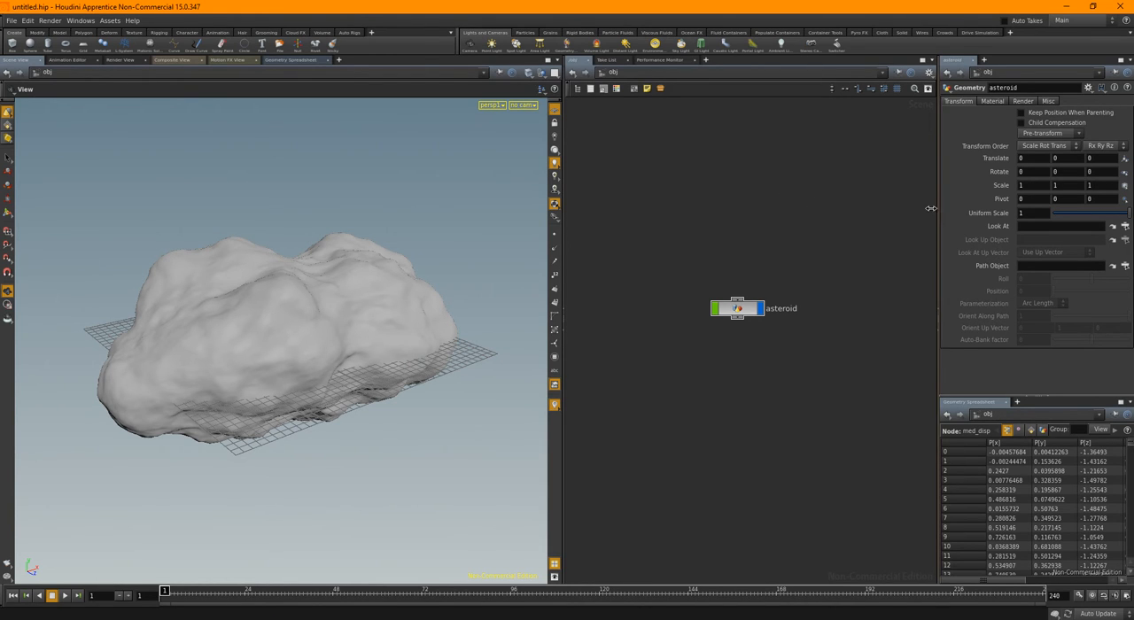
left_click_drag(930, 208, 894, 207)
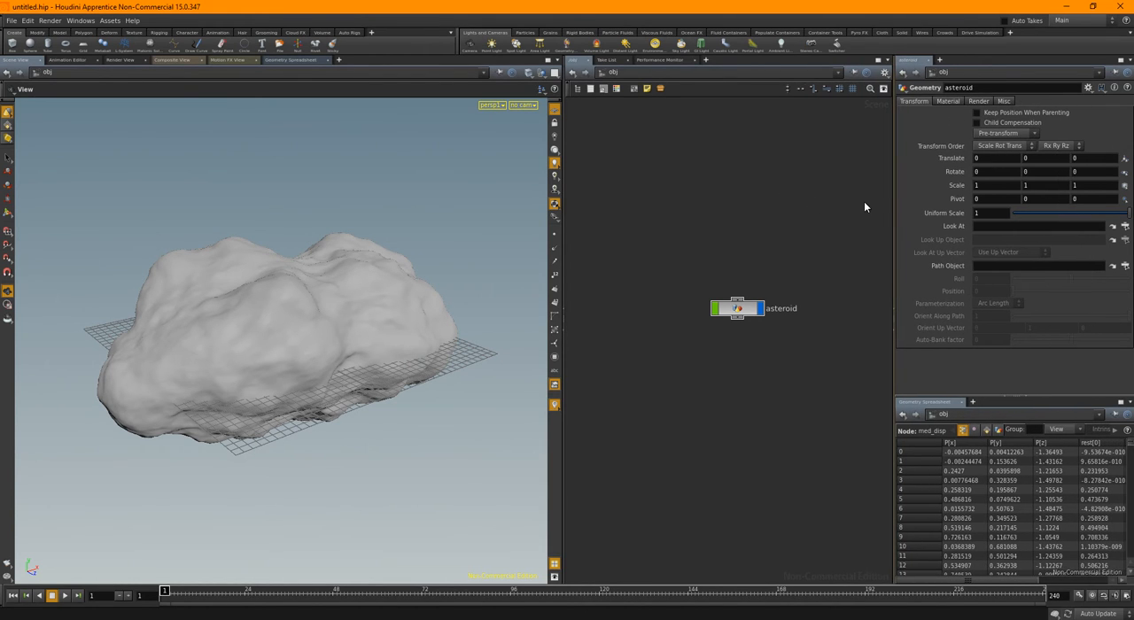
left_click(708, 61)
mouse_move(738, 79)
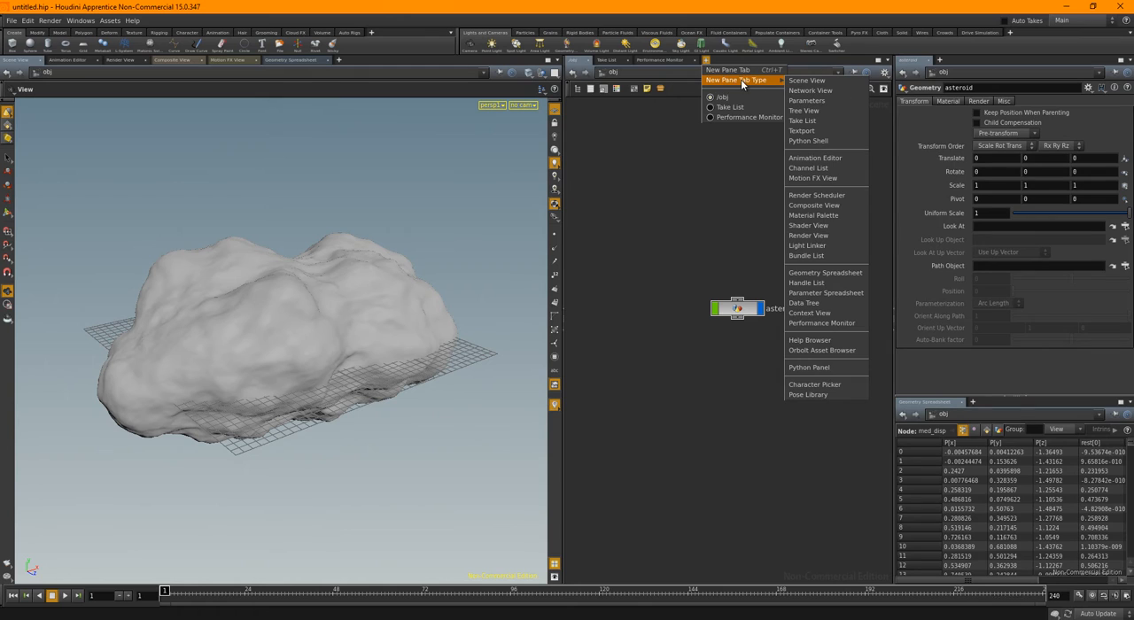
left_click(809, 217)
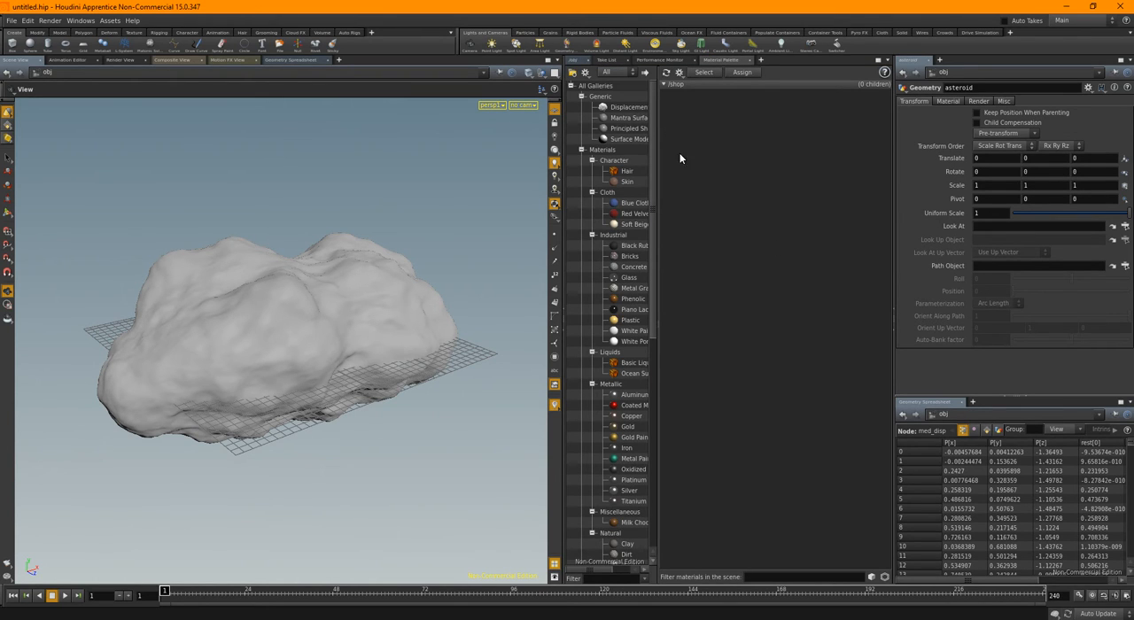
left_click(575, 60)
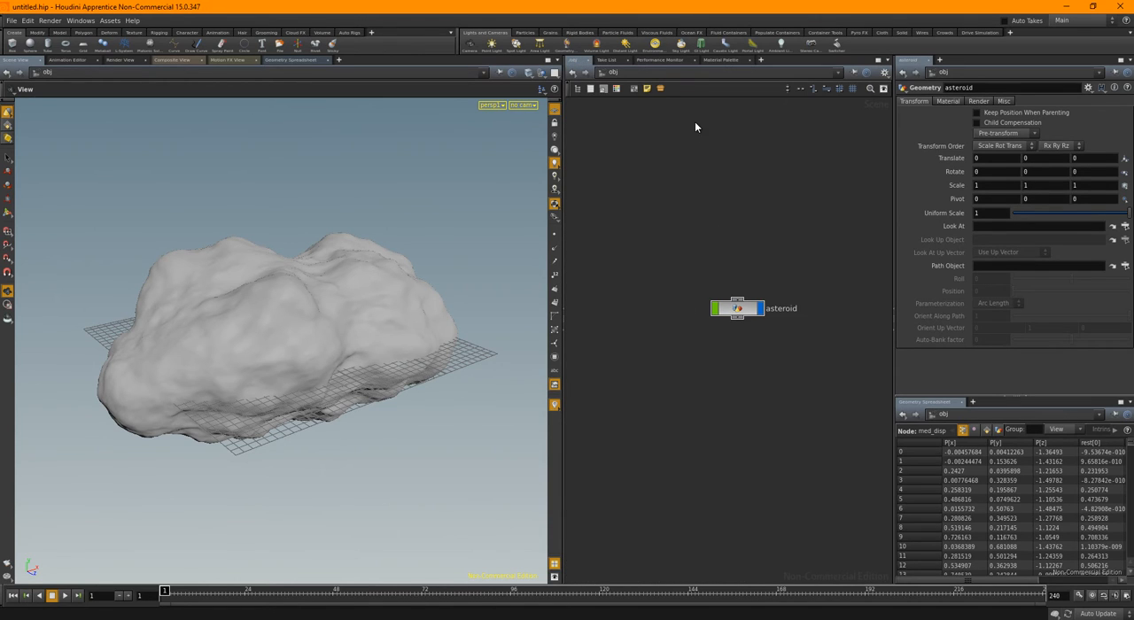
Frame the asteroid from its long side at a low angle and create a new camera from that view
left_click_drag(394, 314, 367, 364)
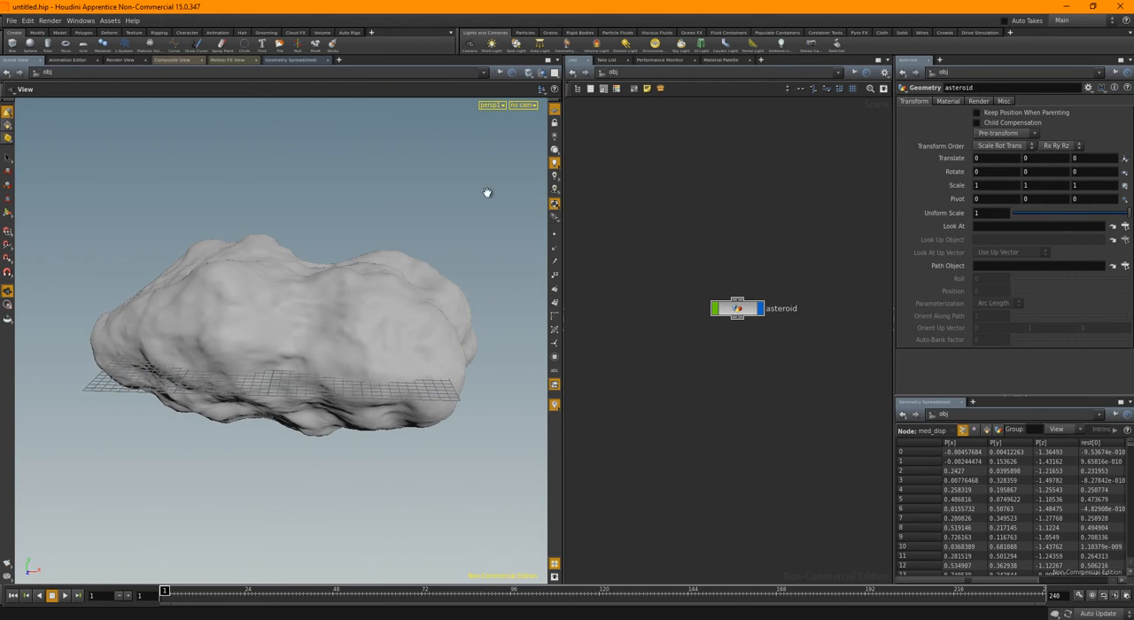
left_click(523, 105)
left_click(525, 134)
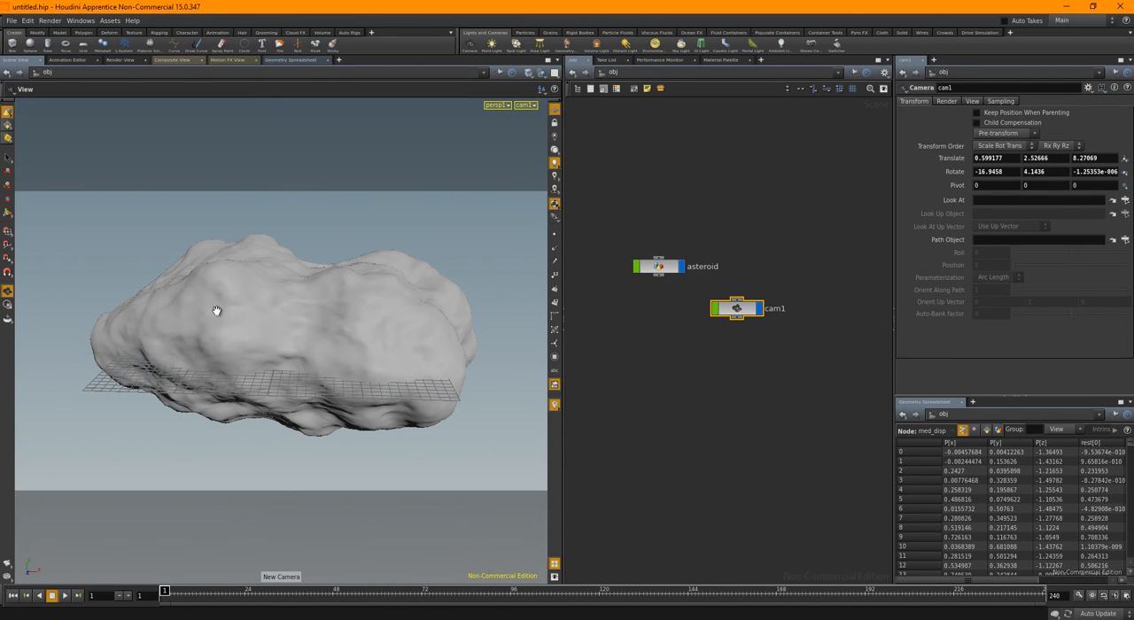
Create a Mantra - PBR render node
left_click(51, 21)
mouse_move(80, 35)
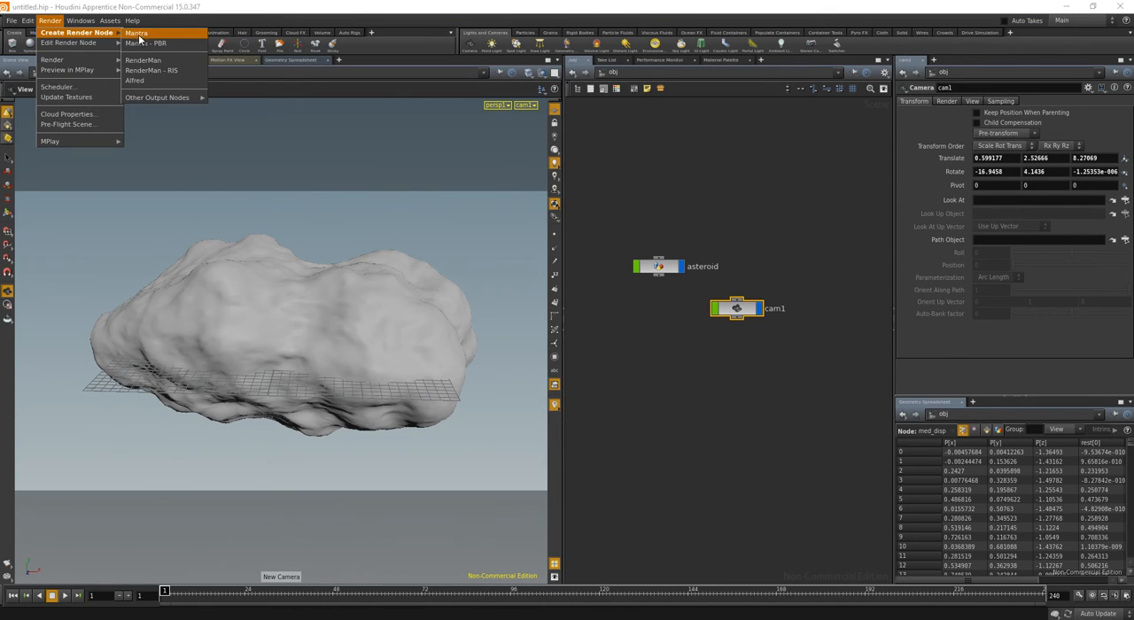
left_click(156, 45)
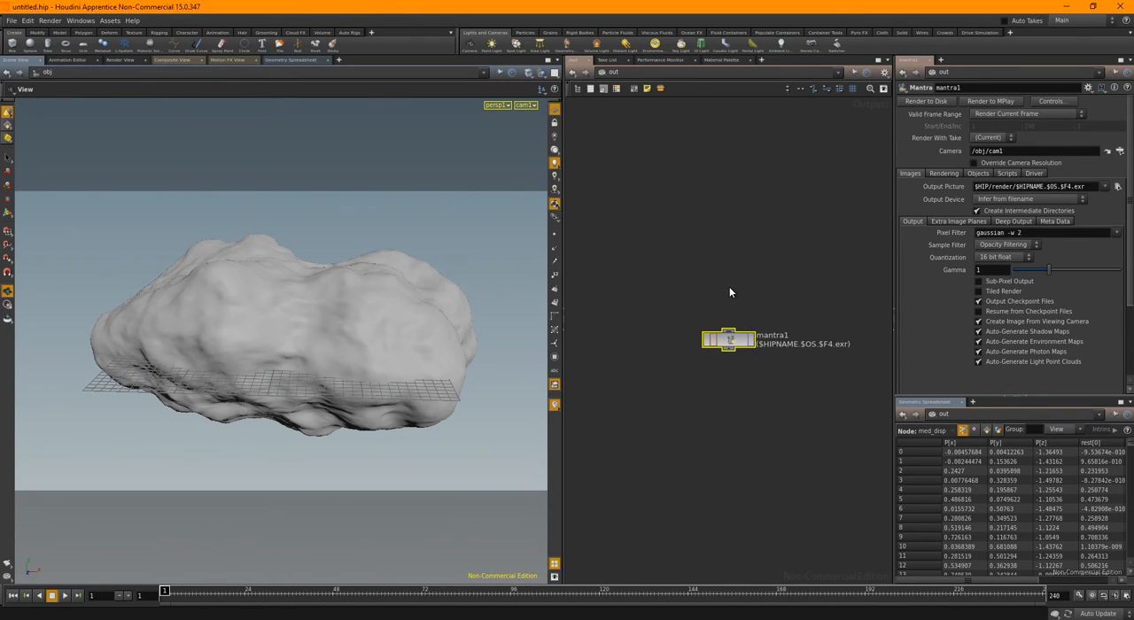
Add a spotlight from a distant elevated view of the asteroid's narrow end
left_click_drag(316, 314, 399, 304)
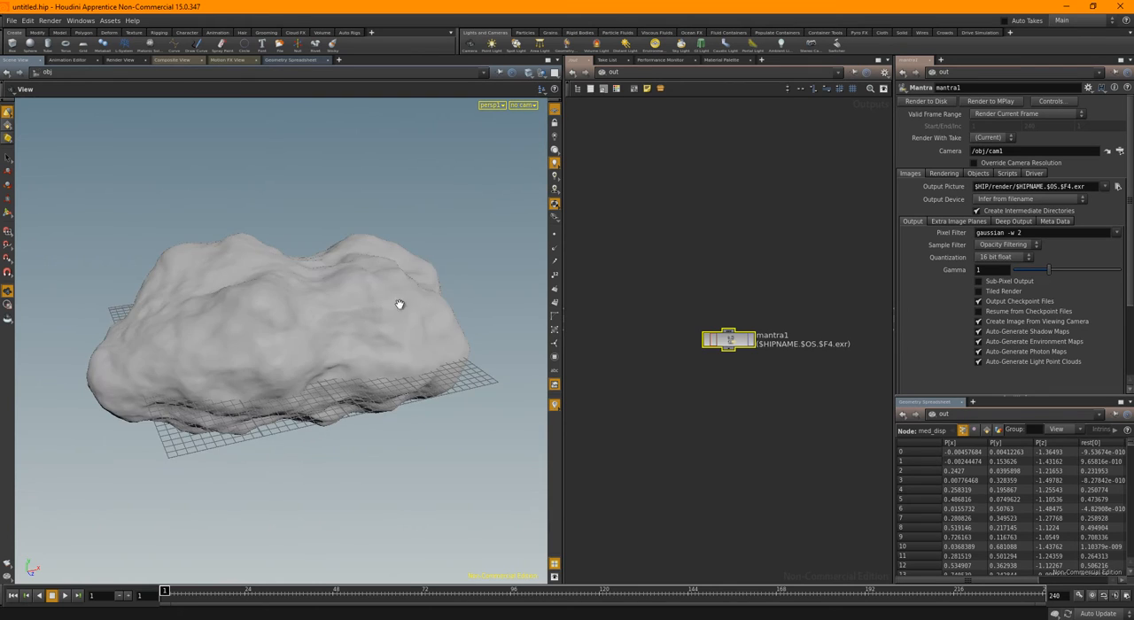
right_click_drag(399, 304, 281, 309)
left_click_drag(281, 310, 374, 328)
right_click_drag(213, 326, 390, 333)
left_click_drag(367, 340, 438, 333)
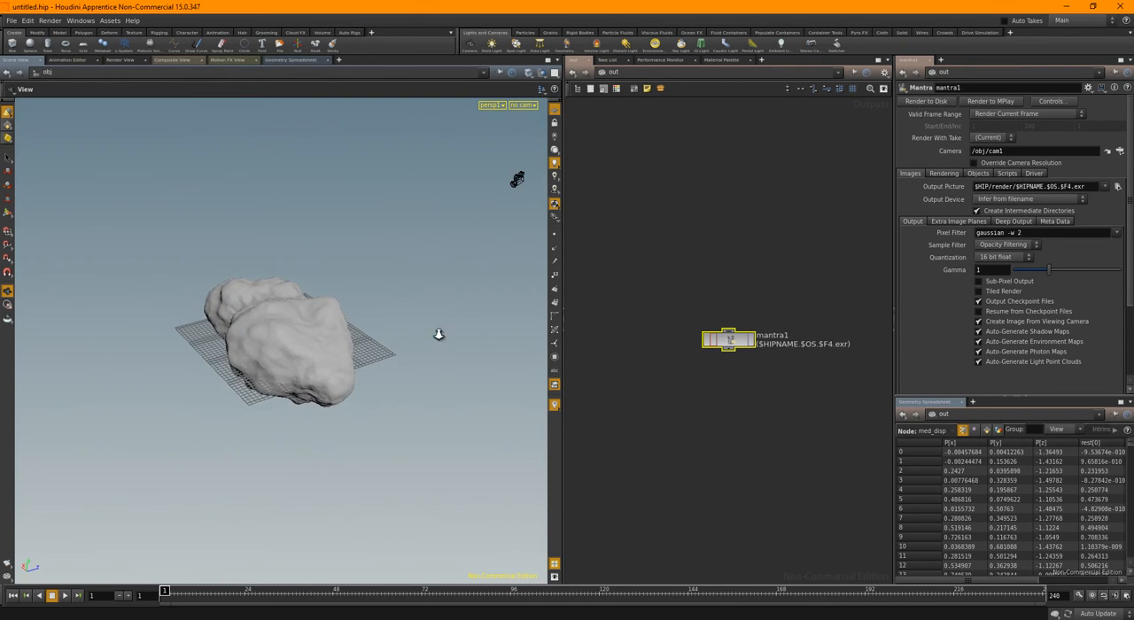
right_click_drag(438, 333, 263, 334)
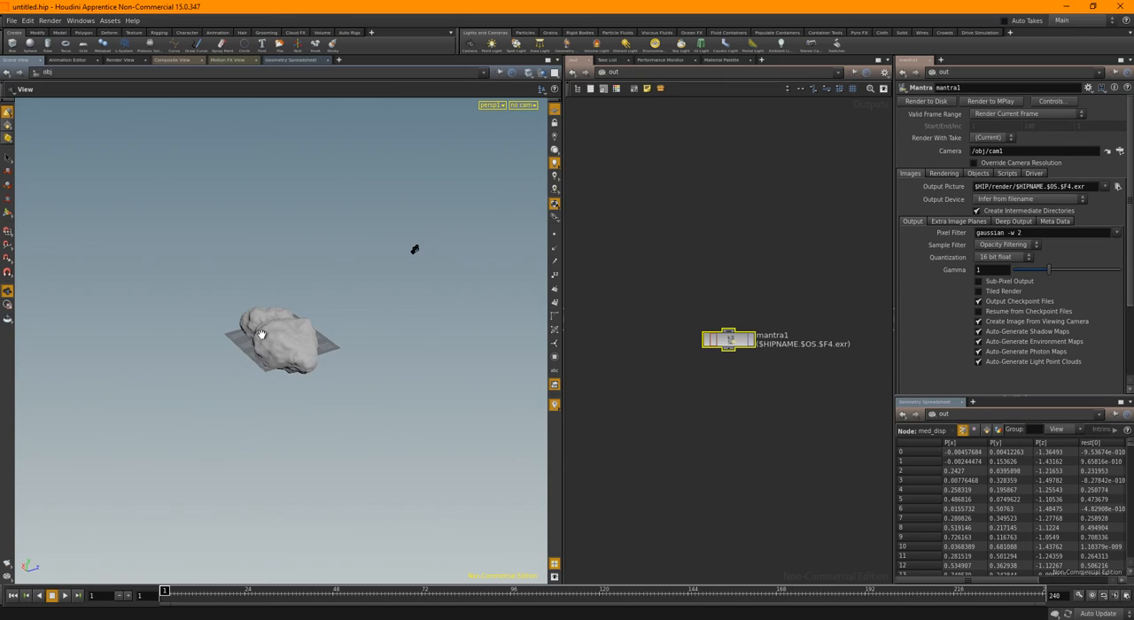
left_click(516, 44)
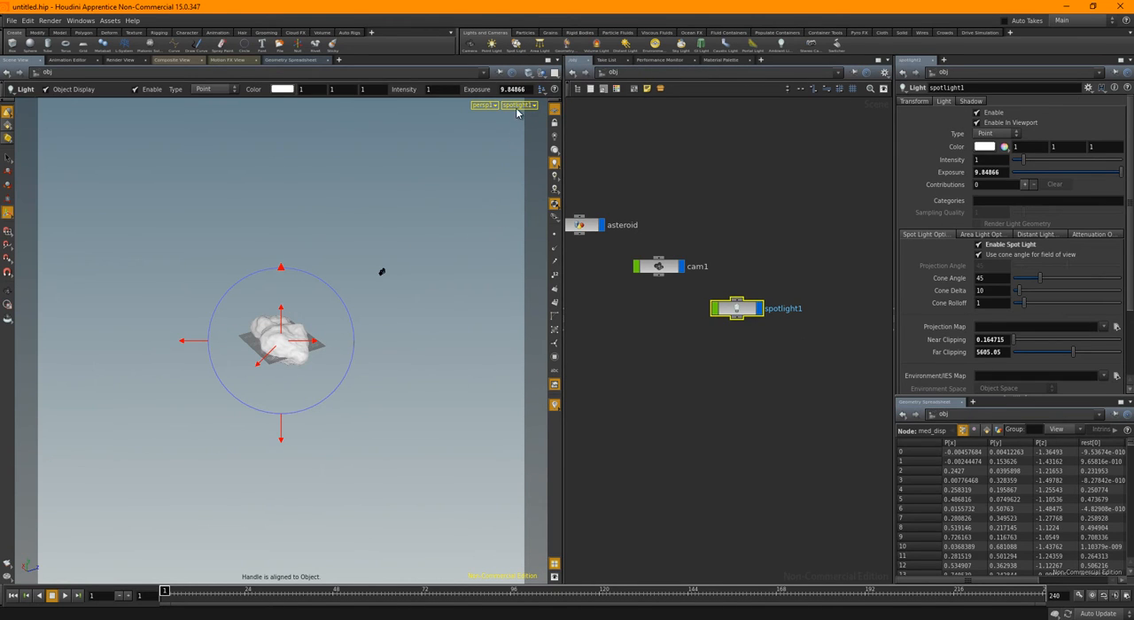
Look through cam1 again and lay out the object-level nodes automatically
left_click(519, 106)
left_click(521, 150)
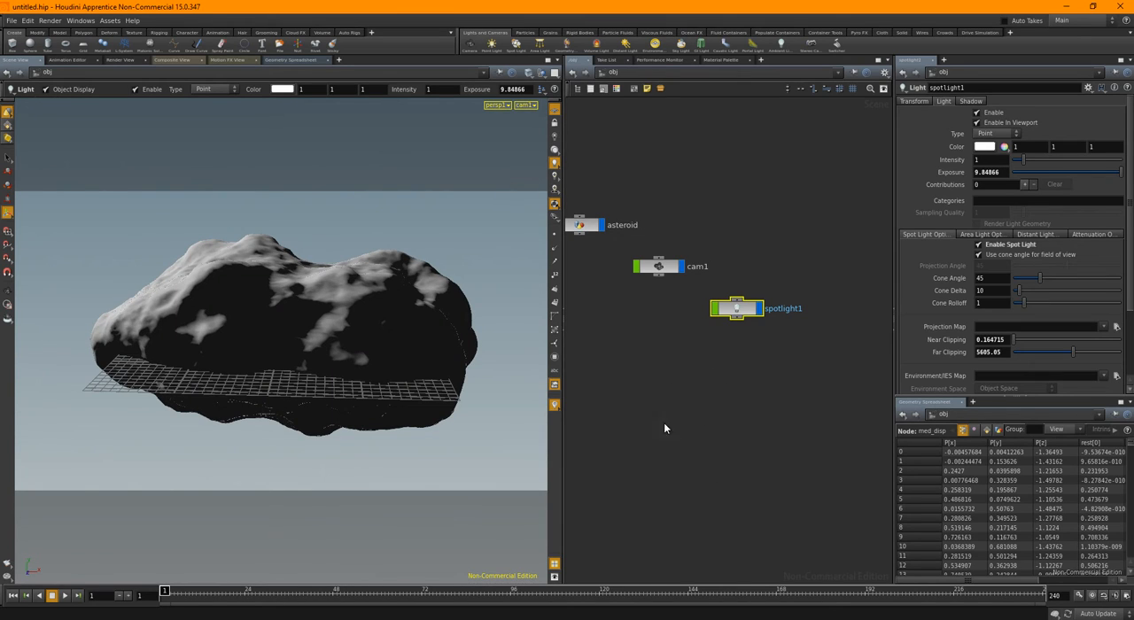
key("l")
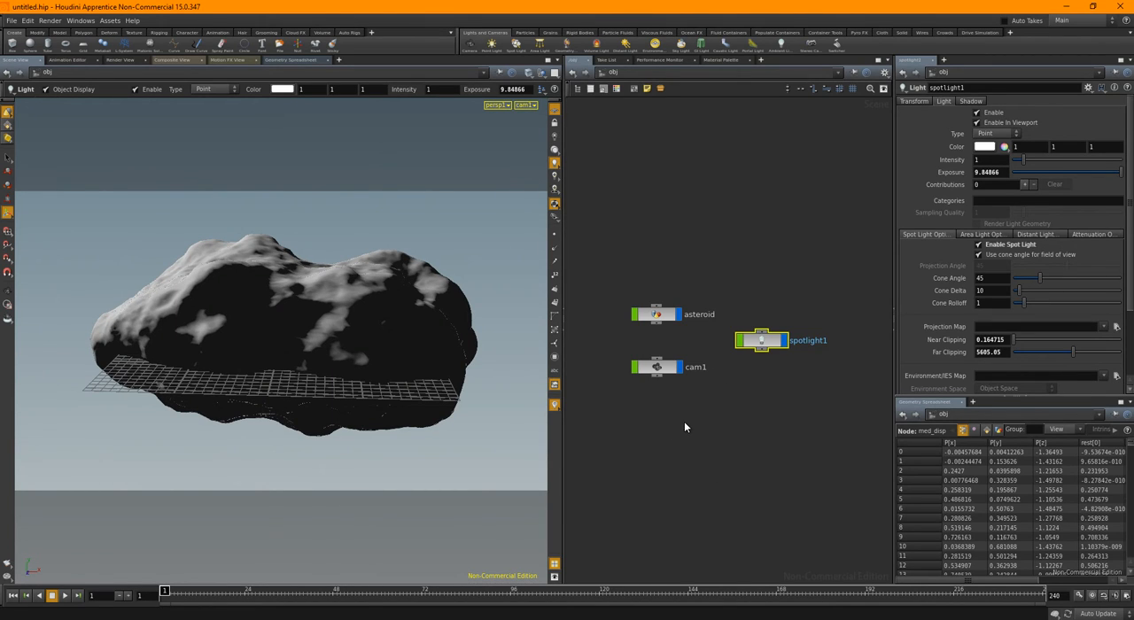
Render the asteroid in the render view through /obj/cam1, with mantra1's camera resolution overridden to 1/2 (Half Resolution)
left_click(115, 60)
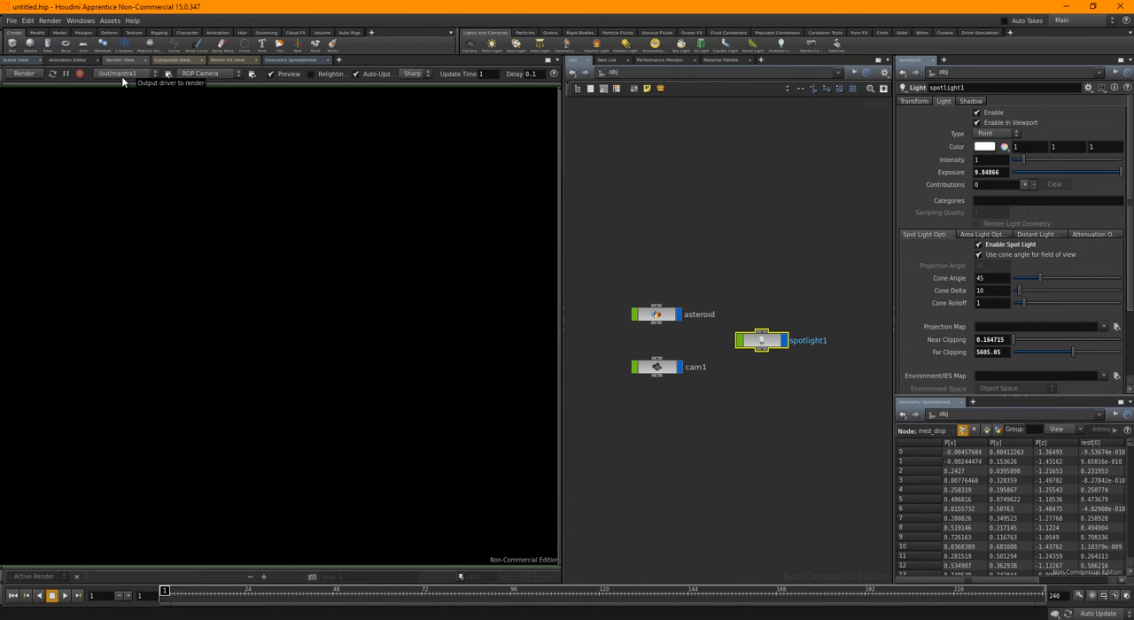
left_click(209, 74)
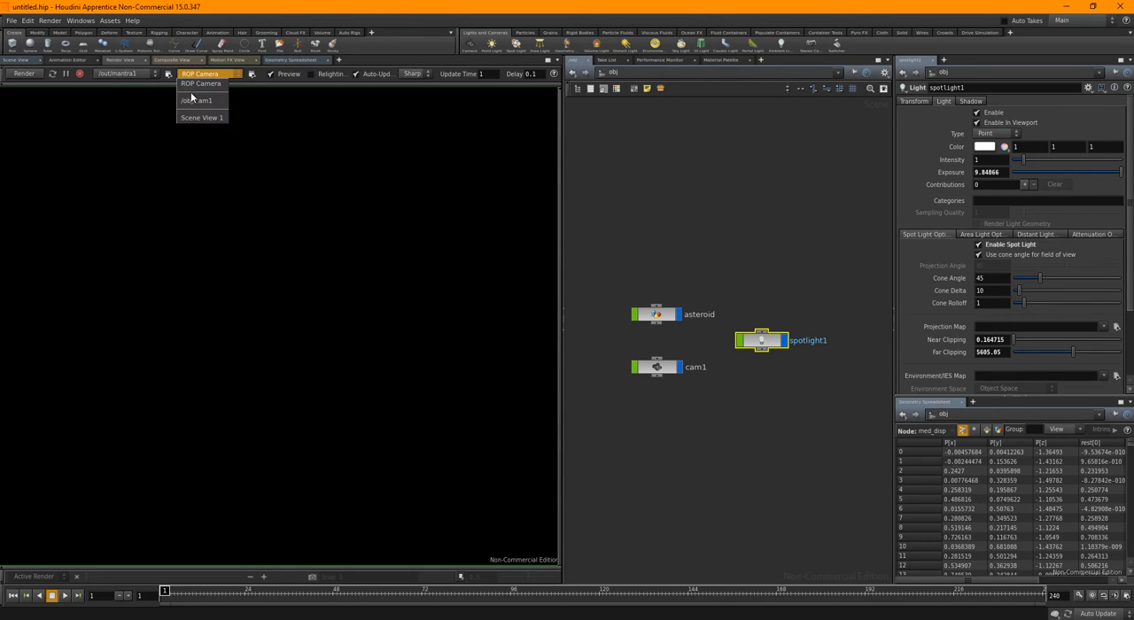
left_click(194, 103)
left_click(169, 74)
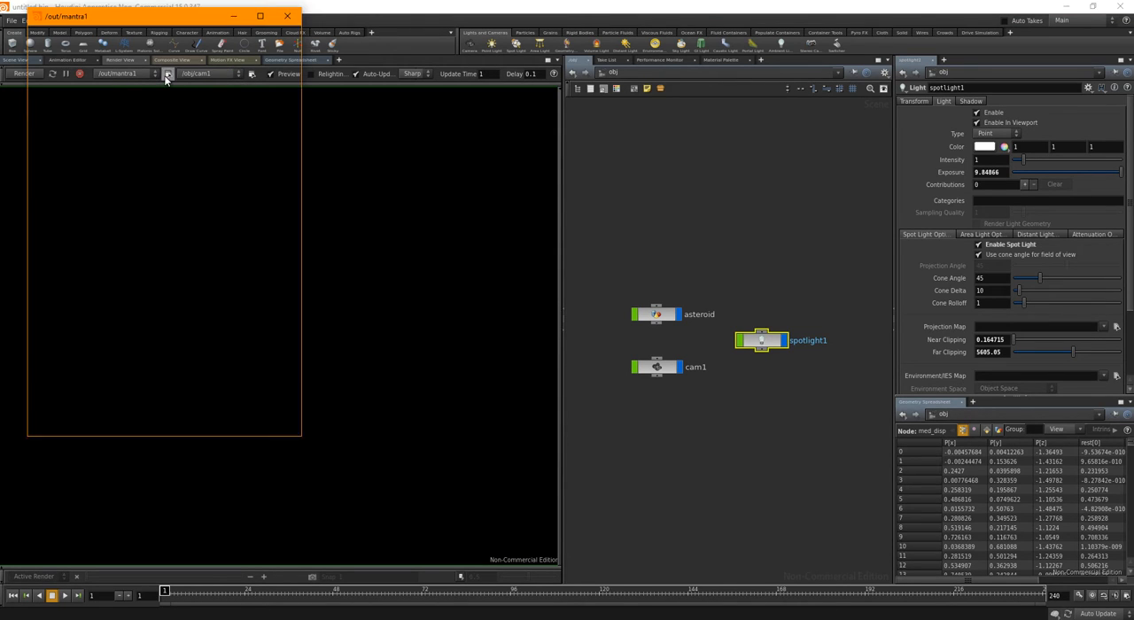
left_click(287, 15)
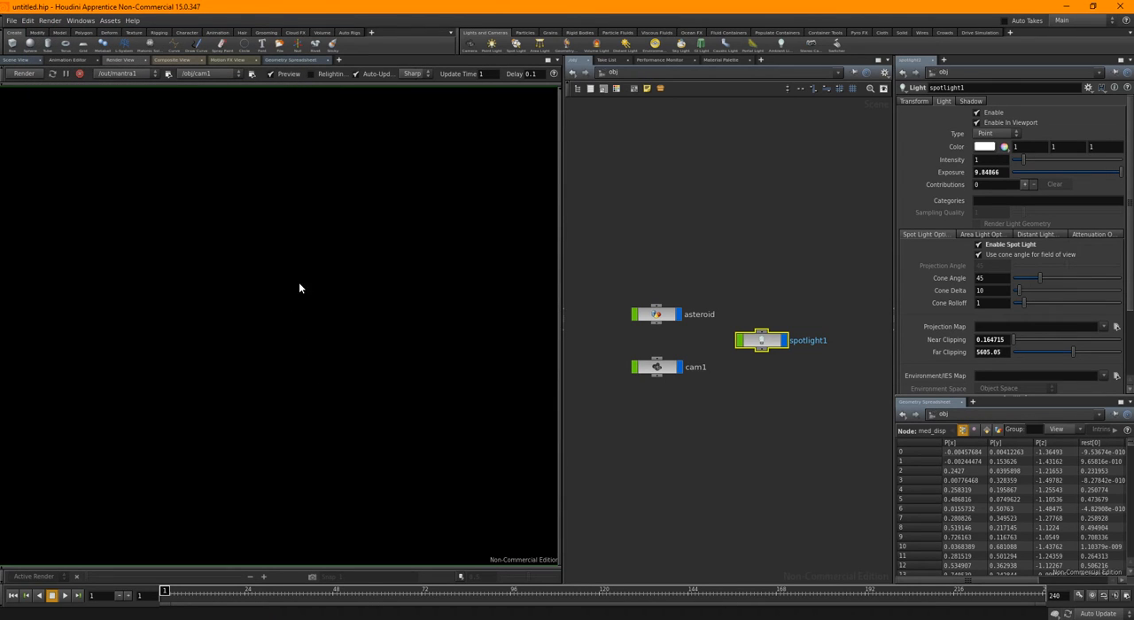
left_click(24, 75)
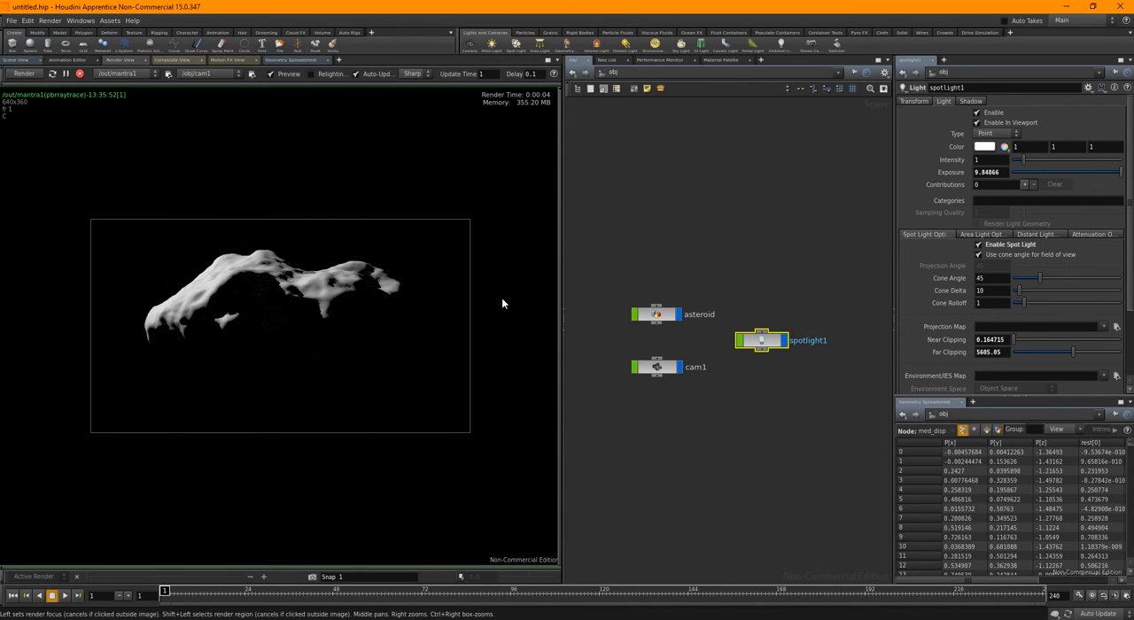
Create a Material Shader Builder at the shop level and name it asteroid
middle_click_drag(719, 261, 720, 251)
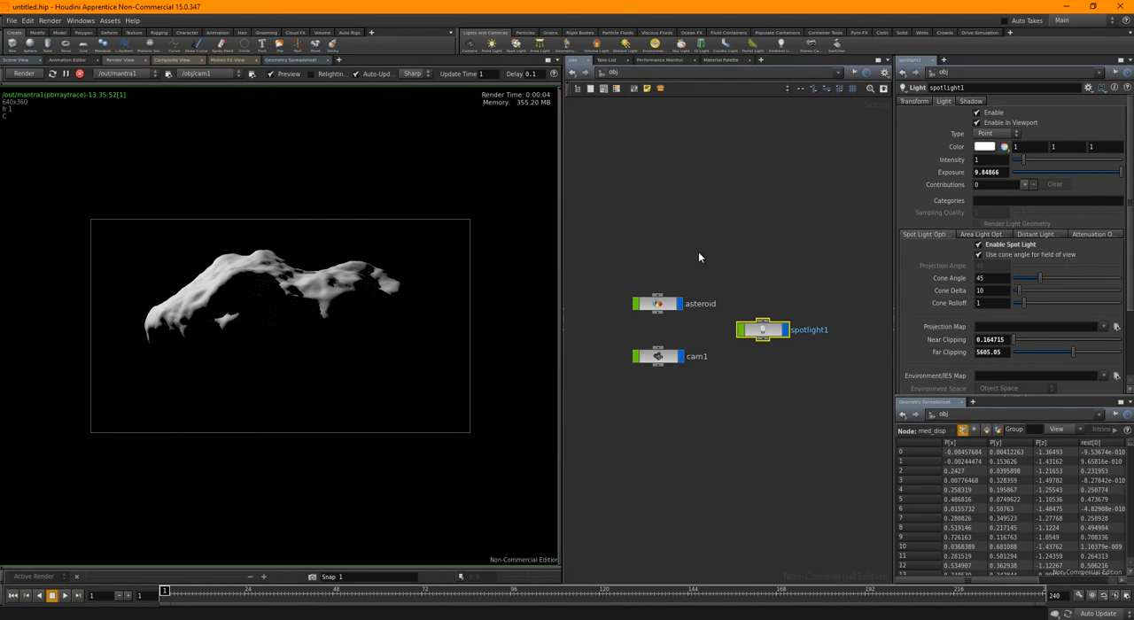
left_click(714, 73)
left_click(733, 129)
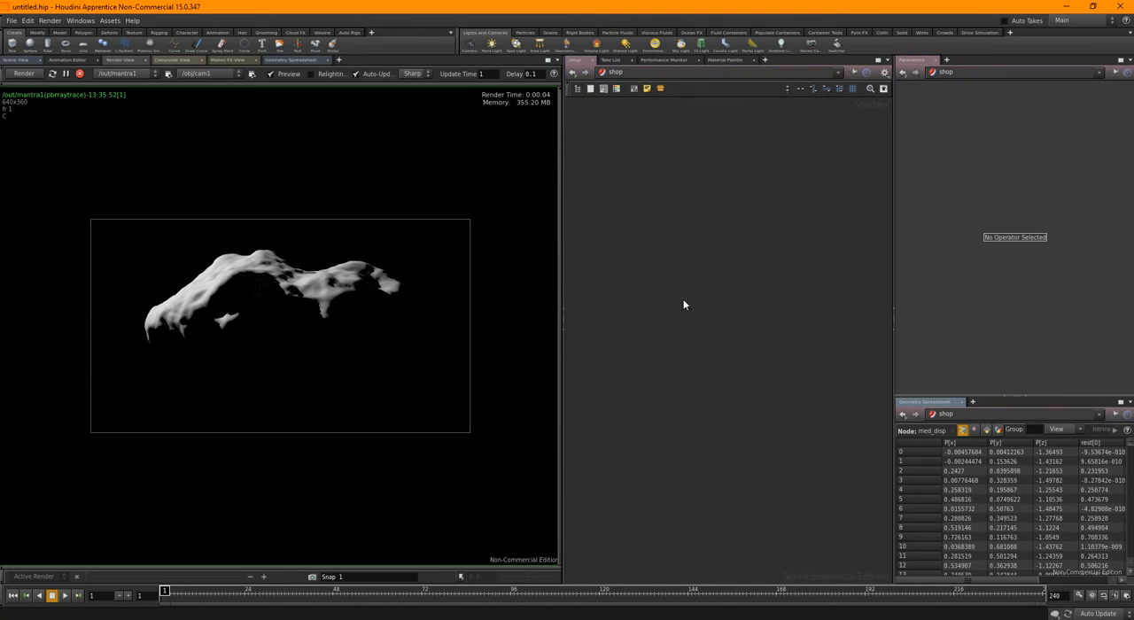
key("Tab")
type("mate")
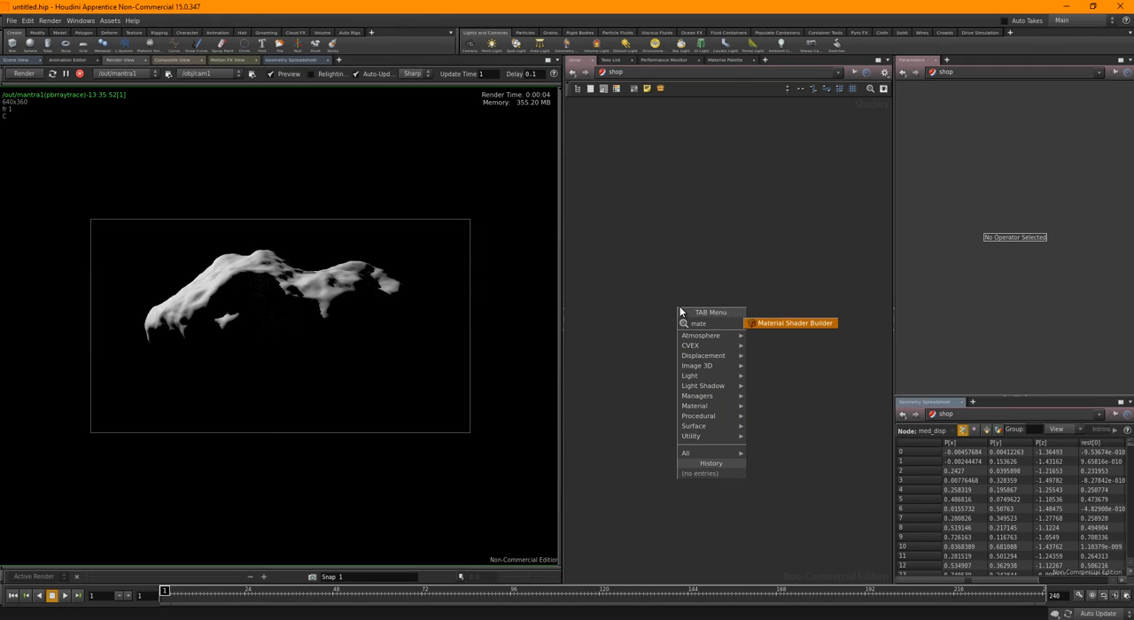
type("r")
left_click(794, 323)
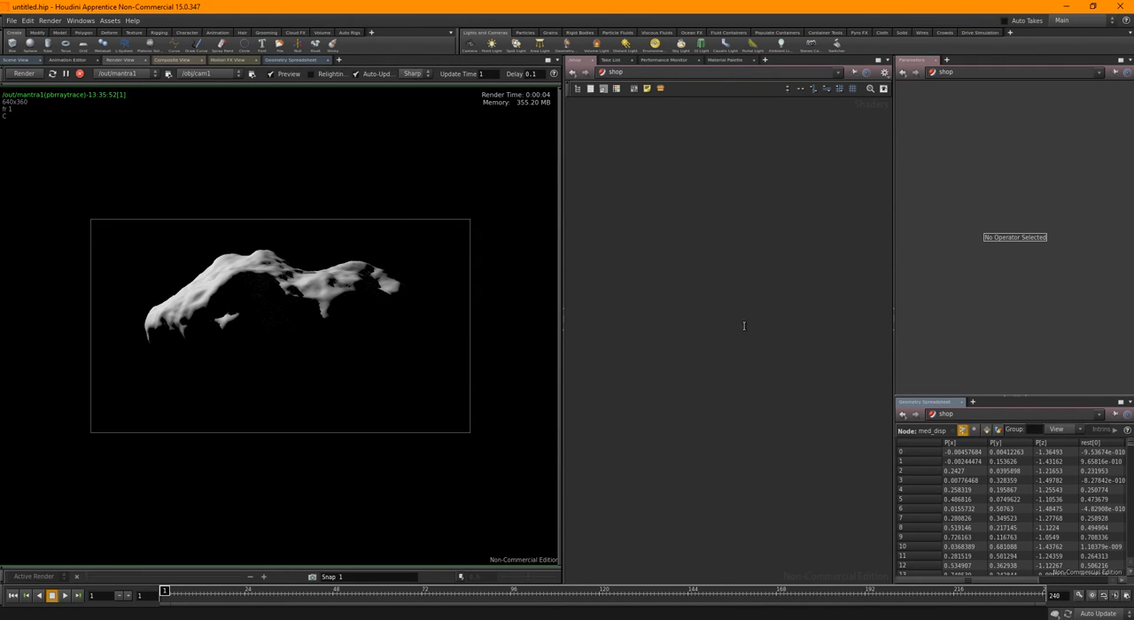
left_click(740, 330)
type("asteroid")
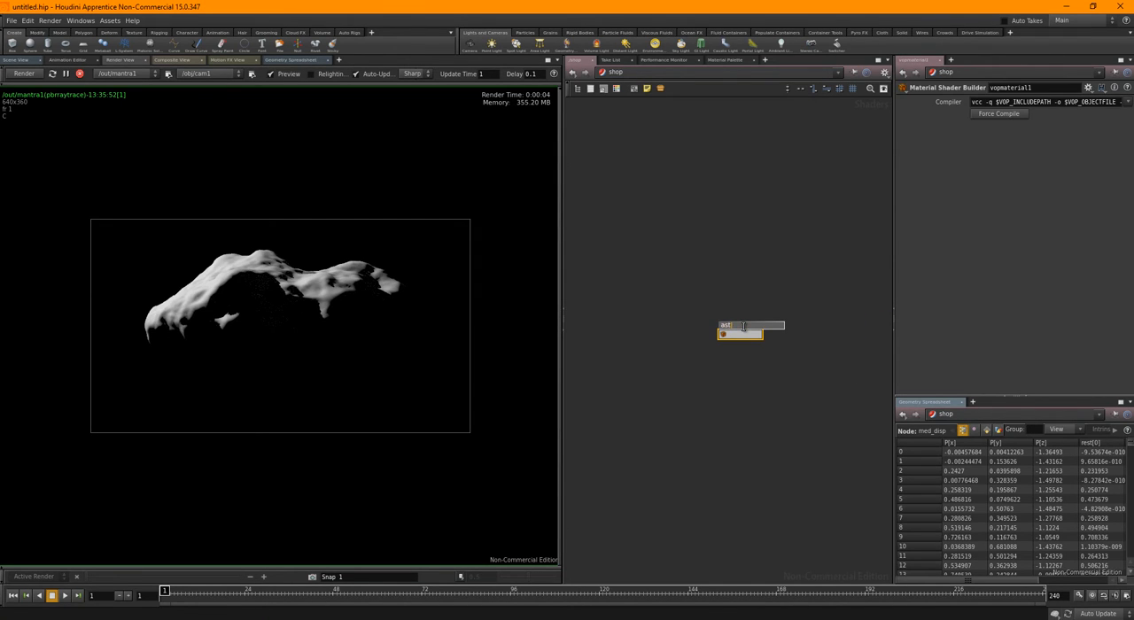
key("Return")
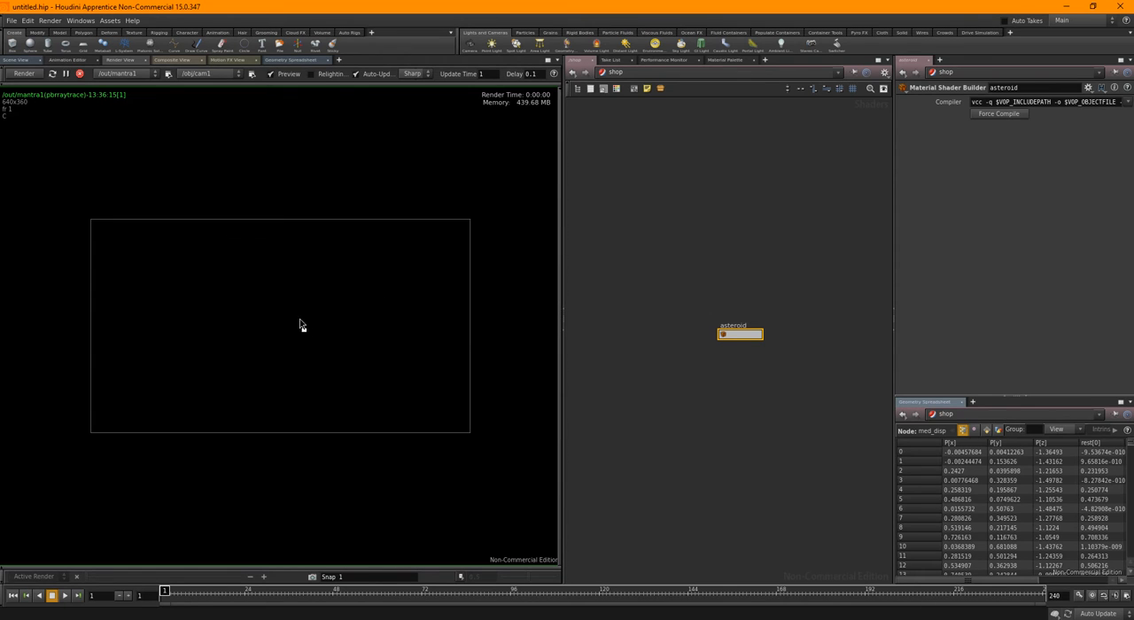
Widen the network editor inside the asteroid shader and add a Lambert node above and between surface_globals and surface_output
double_click(732, 335)
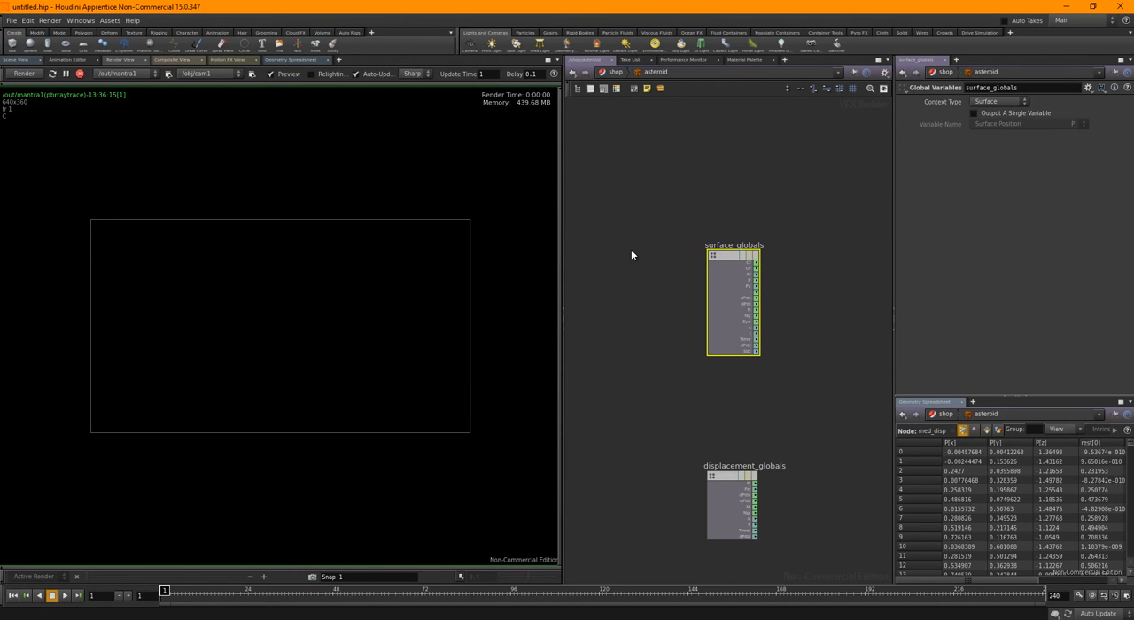
left_click_drag(562, 230, 403, 231)
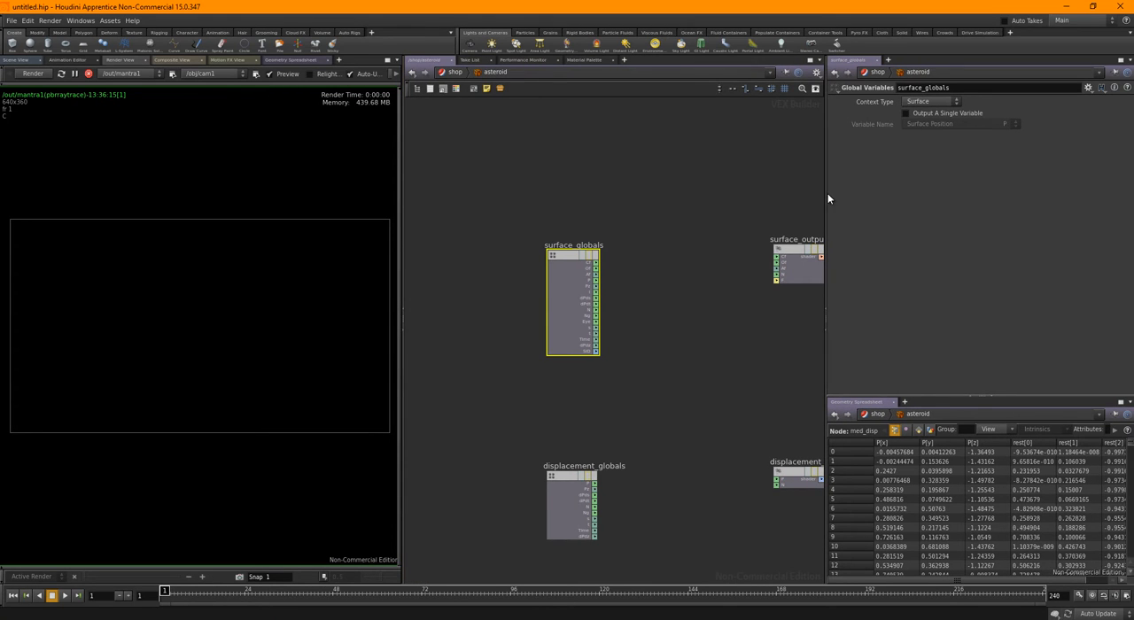
left_click_drag(827, 197, 884, 197)
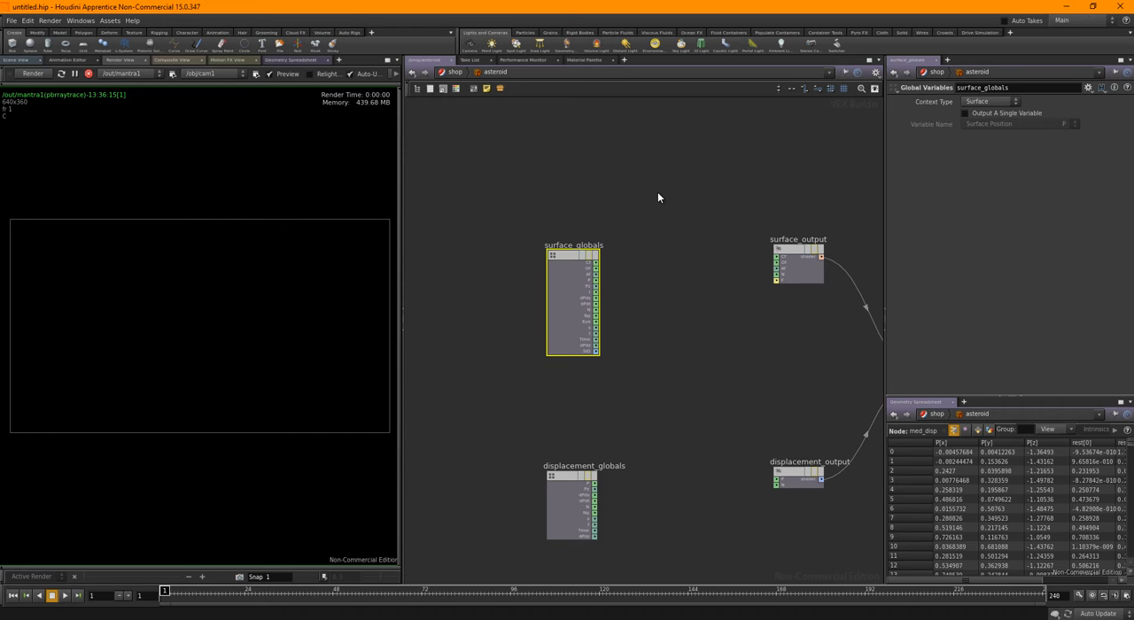
key("Tab")
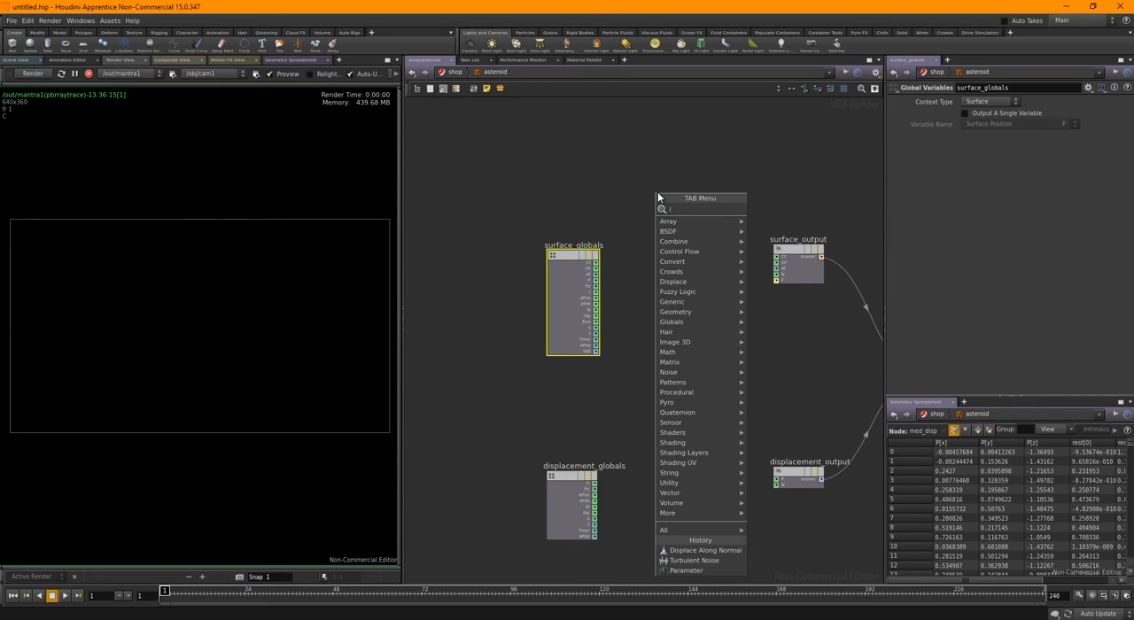
type("lambert")
key("Return")
left_click(725, 201)
left_click_drag(728, 196, 713, 189)
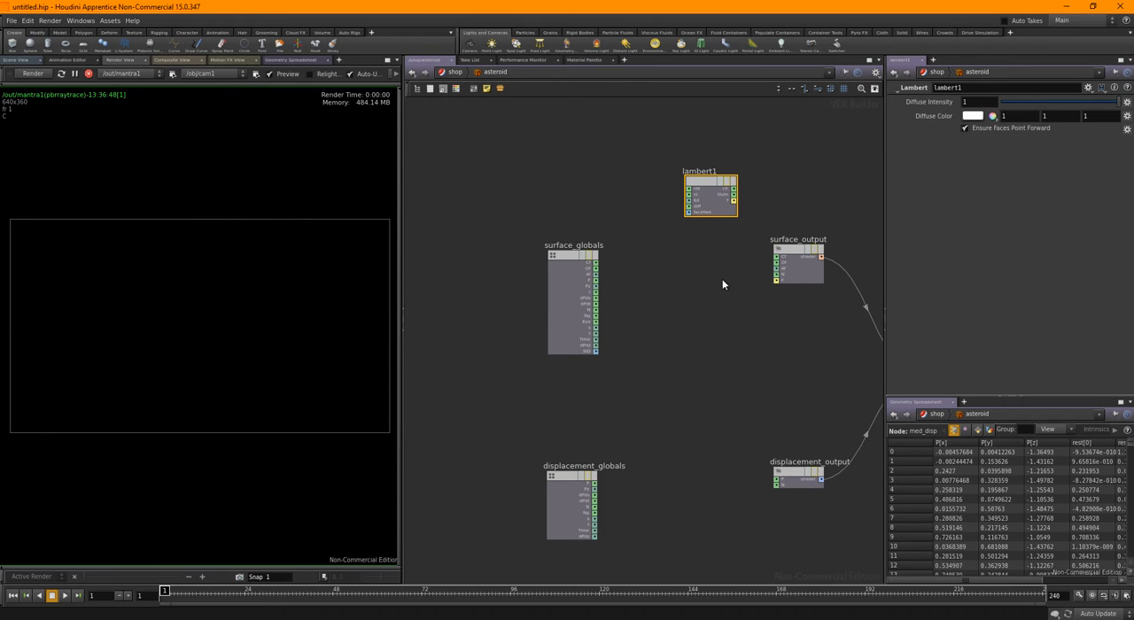
Connect the f output of lambert1 to the F input of surface_output
middle_click_drag(662, 299, 595, 332)
scroll(645, 268, "up", 1)
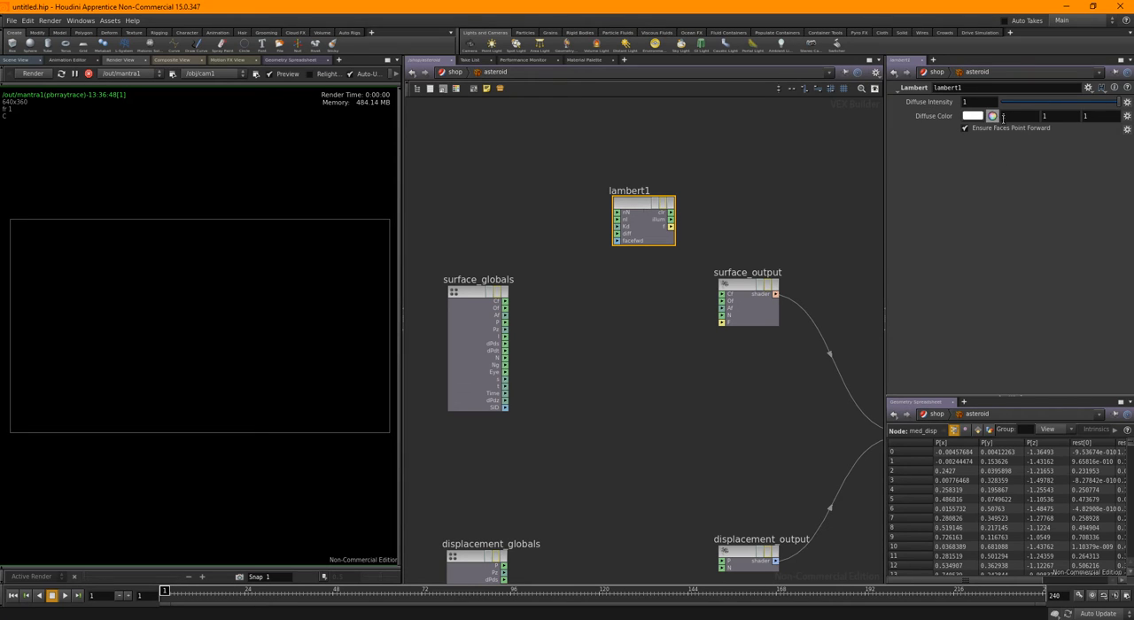
scroll(584, 234, "up", 4)
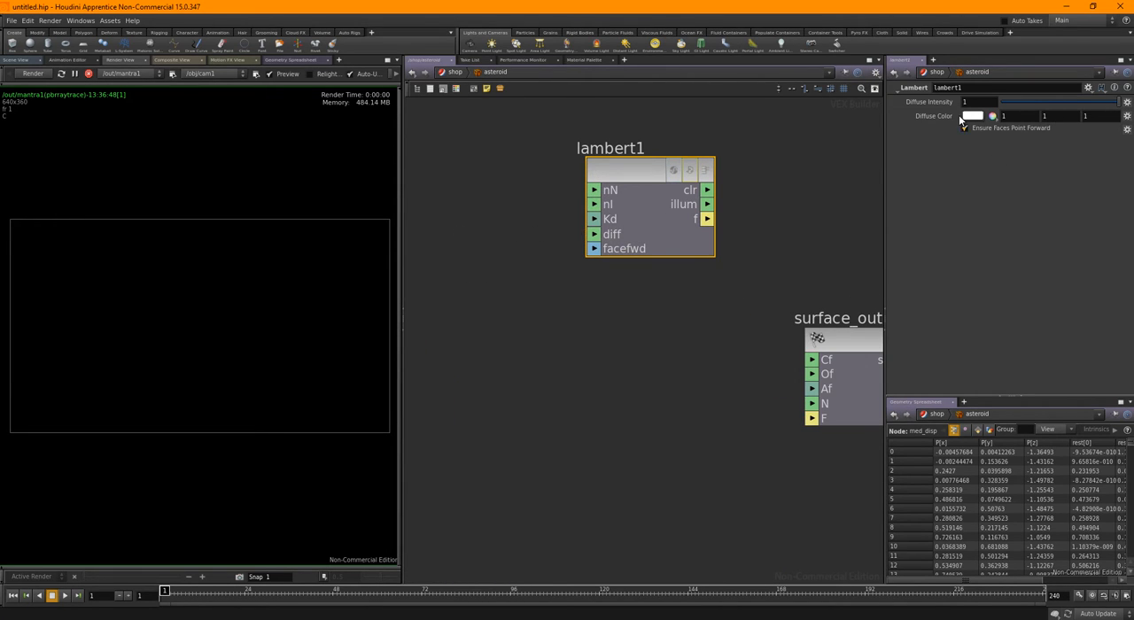
scroll(767, 226, "down", 3)
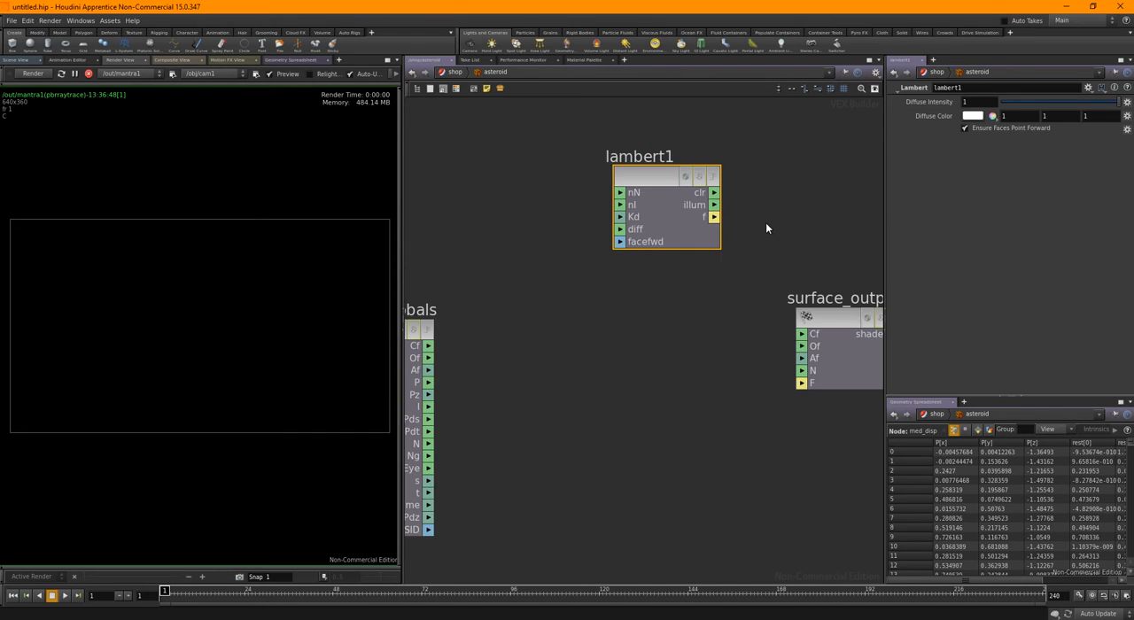
middle_click_drag(753, 215, 659, 210)
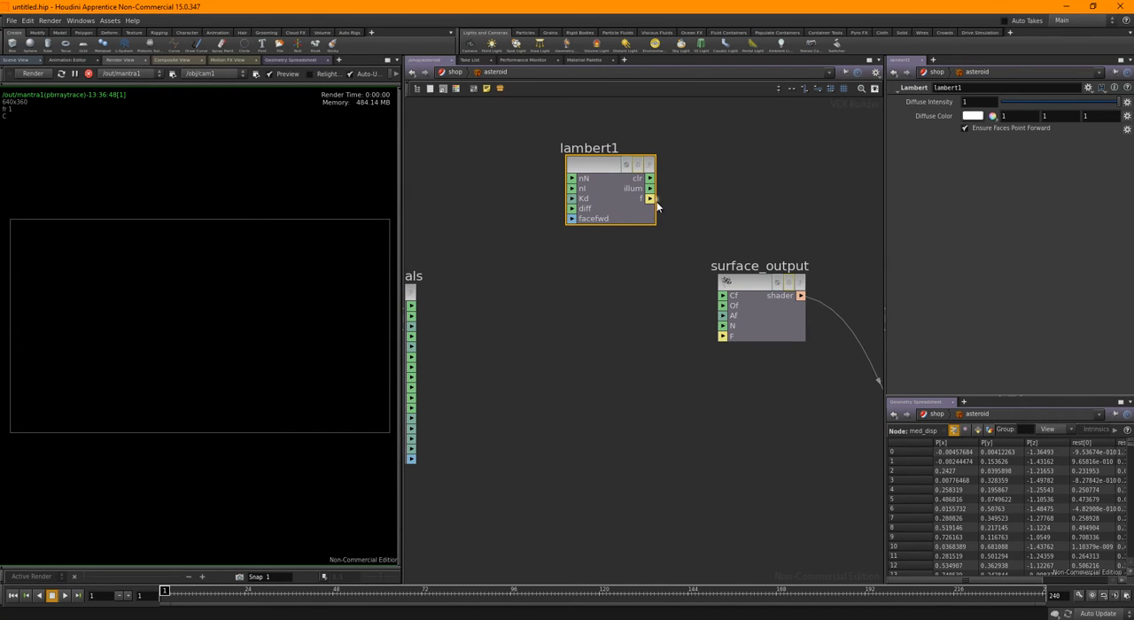
left_click_drag(651, 199, 736, 337)
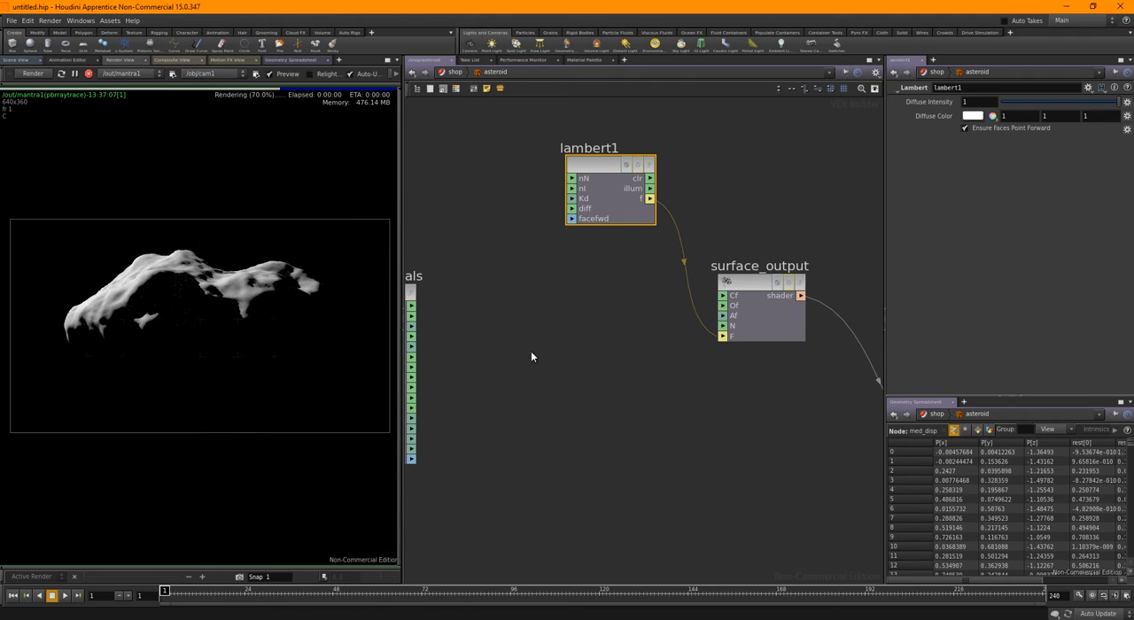
Move surface_globals farther away from lambert1 and shift lambert1 slightly away from surface_output
middle_click_drag(582, 347, 745, 310)
scroll(626, 337, "down", 3)
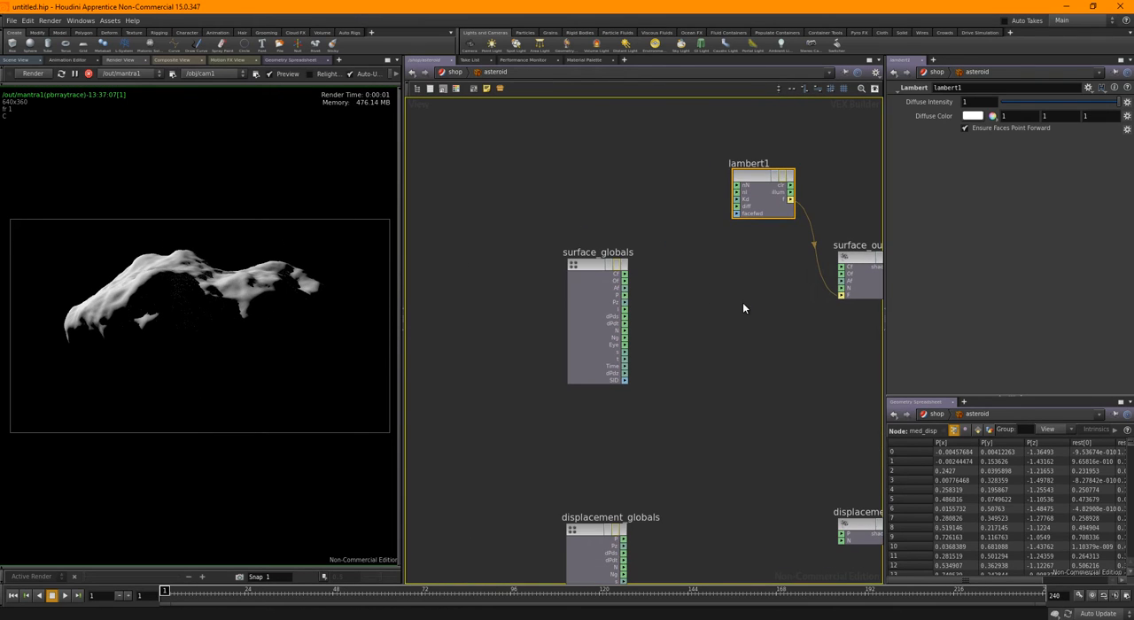
left_click_drag(613, 272, 457, 287)
middle_click_drag(722, 299, 695, 302)
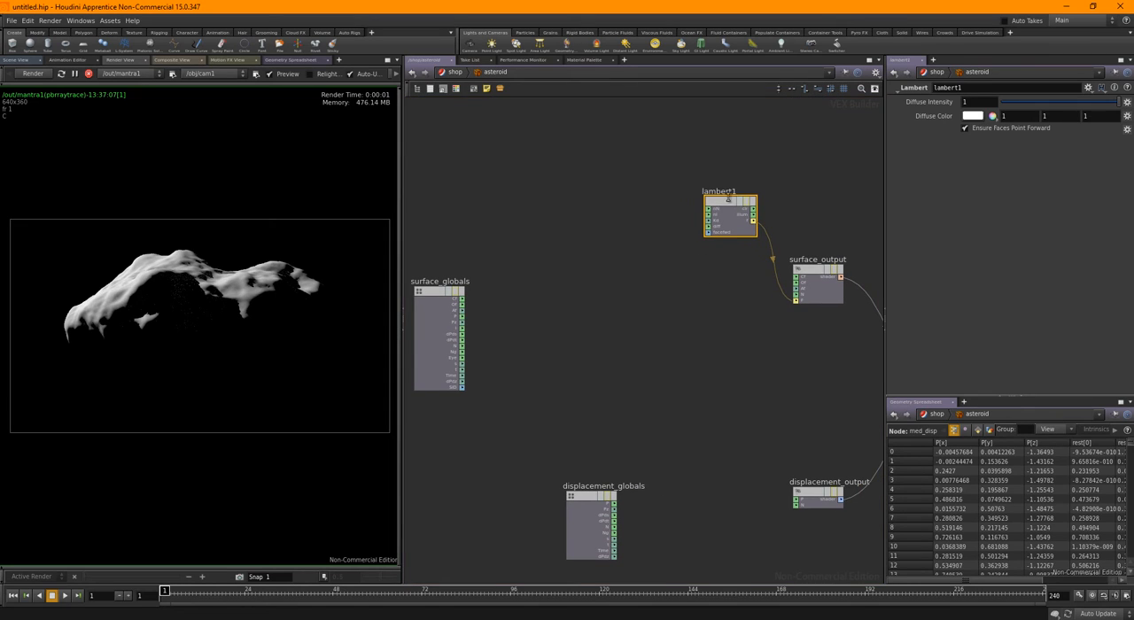
left_click_drag(727, 201, 704, 208)
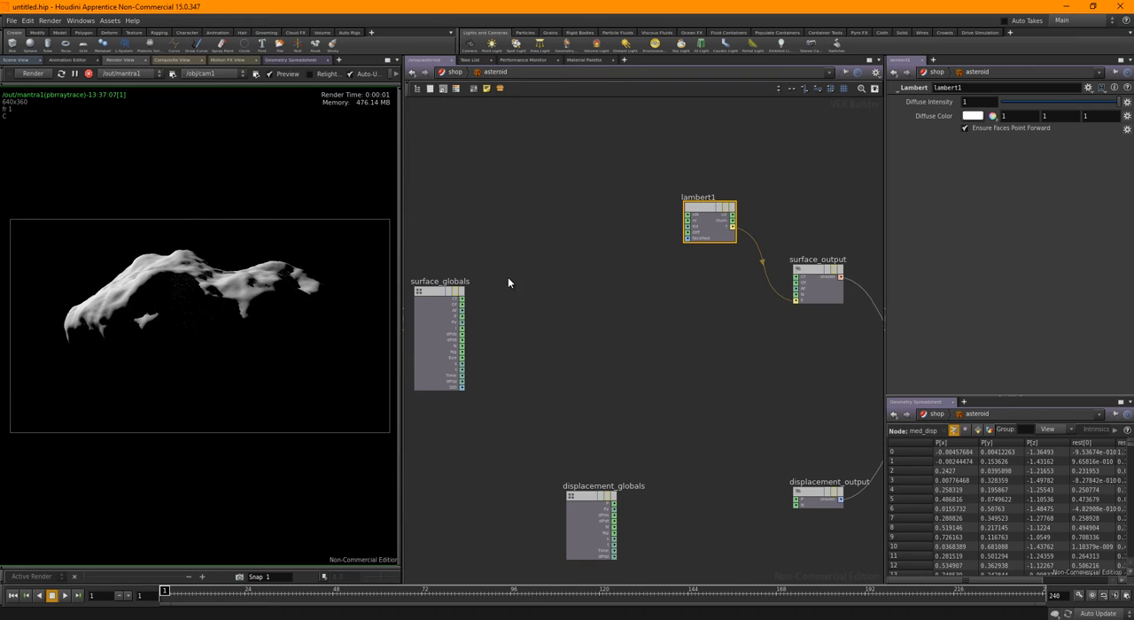
middle_click_drag(527, 278, 552, 278)
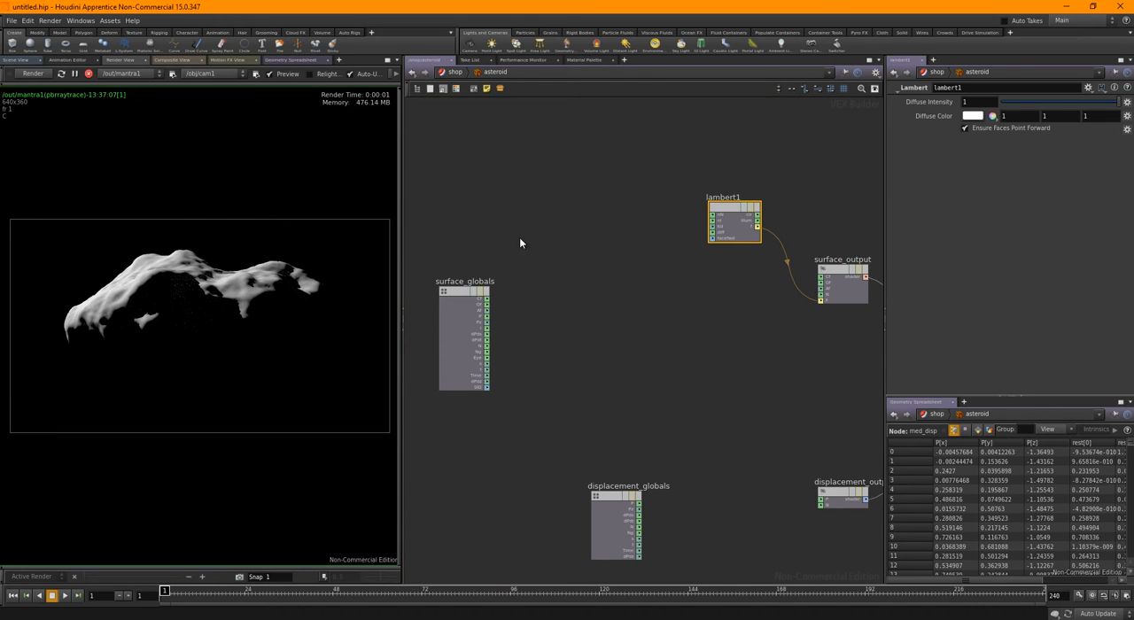
Add an environment light to the scene and return to the render view
left_click(654, 44)
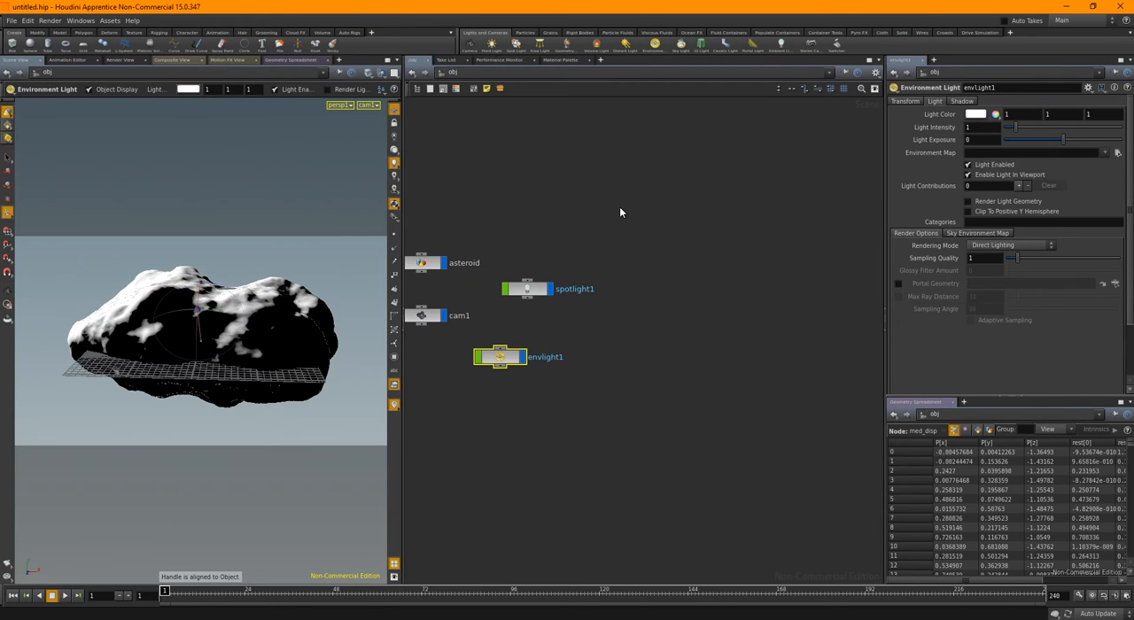
middle_click_drag(618, 319, 705, 332)
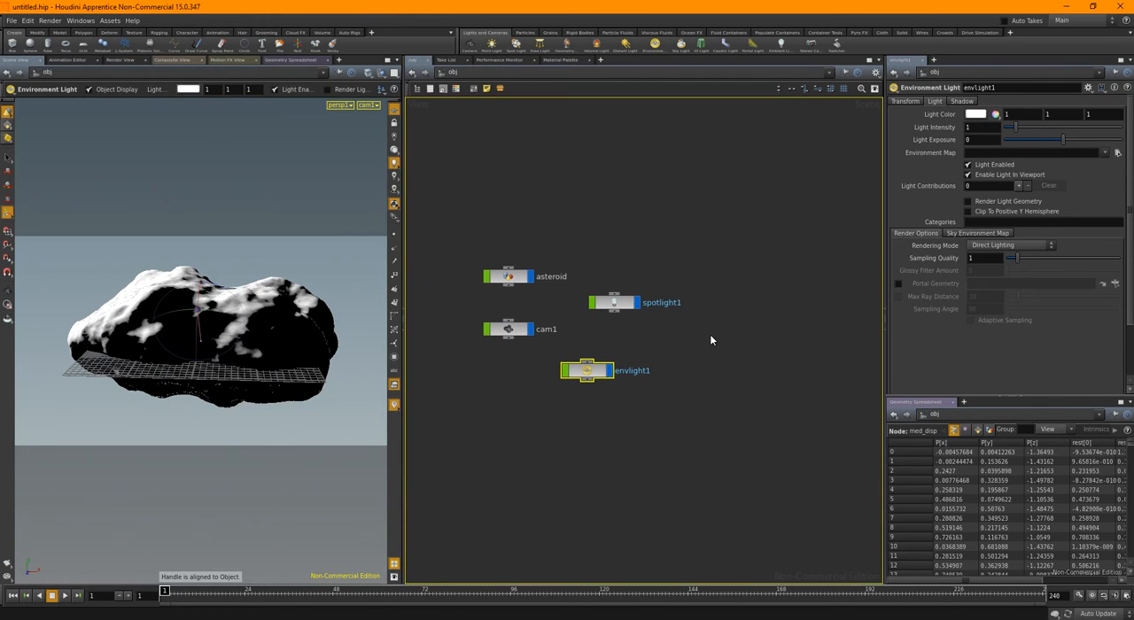
left_click(127, 60)
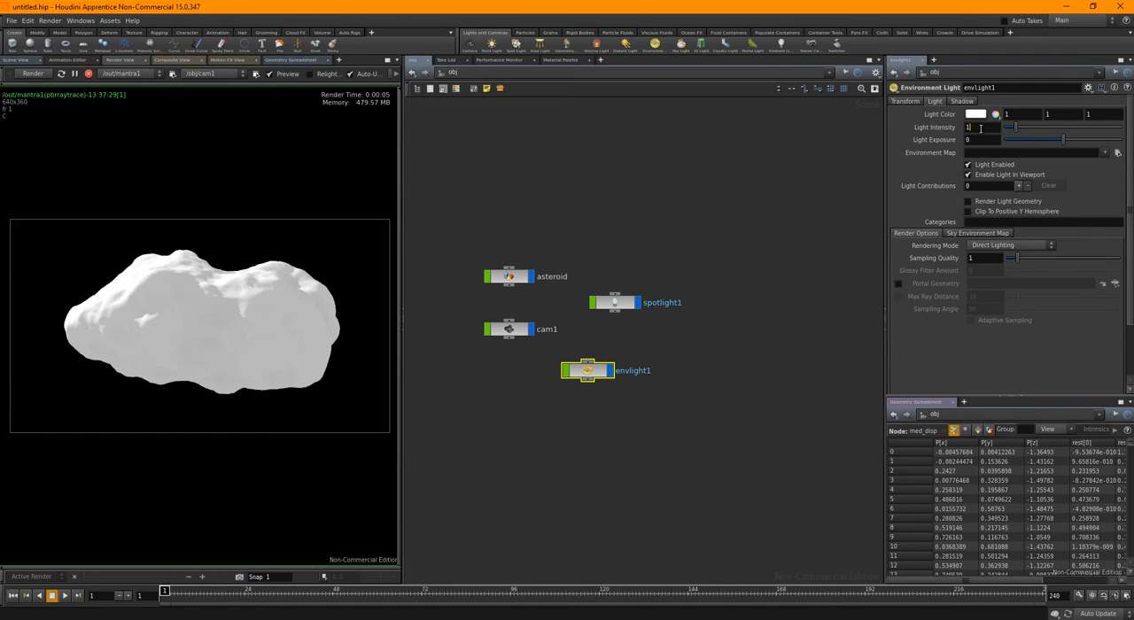
Set the environment light's intensity to 0.03
double_click(981, 128)
type("0.1")
key("Return")
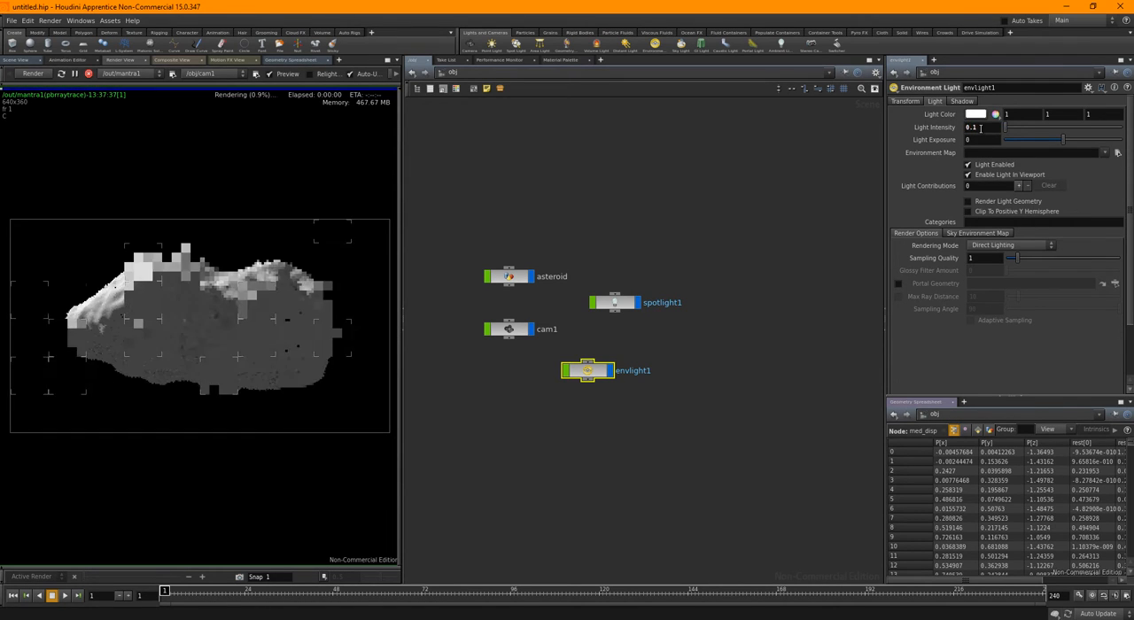
middle_click_drag(969, 127, 937, 147)
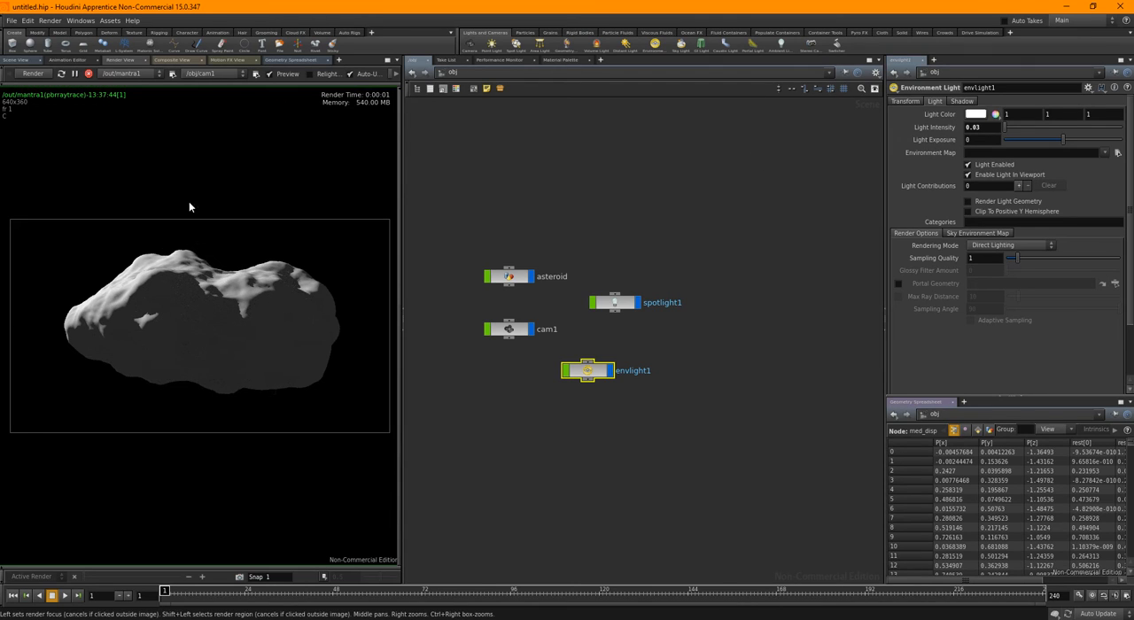
Rename the environment light as asteroid_GI
middle_click_drag(590, 411, 601, 414)
double_click(642, 374)
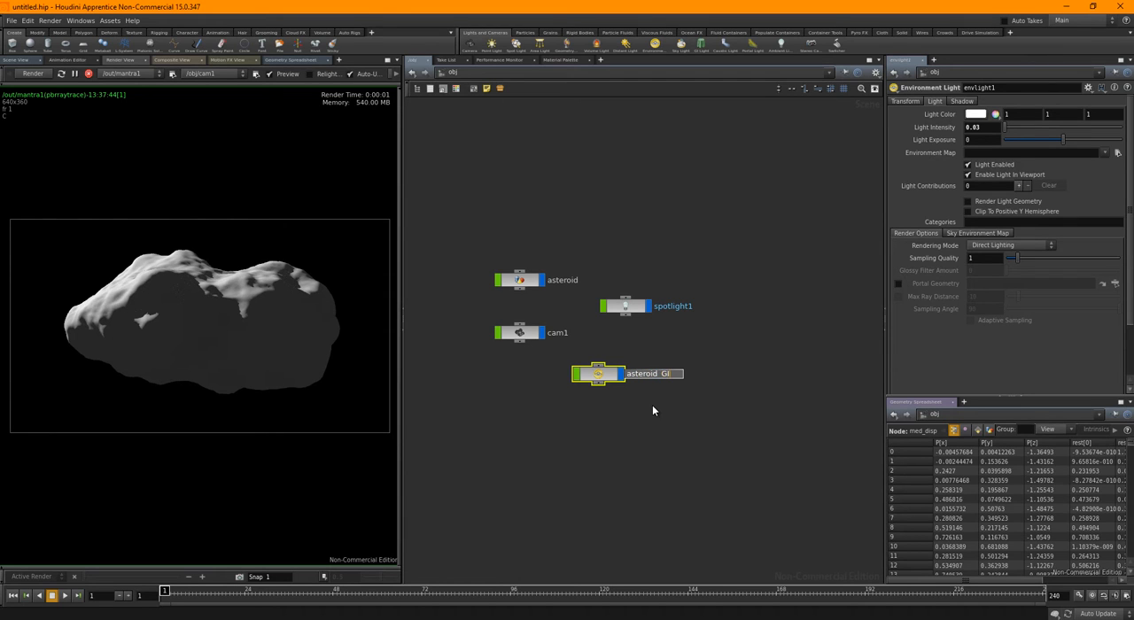
key("Return")
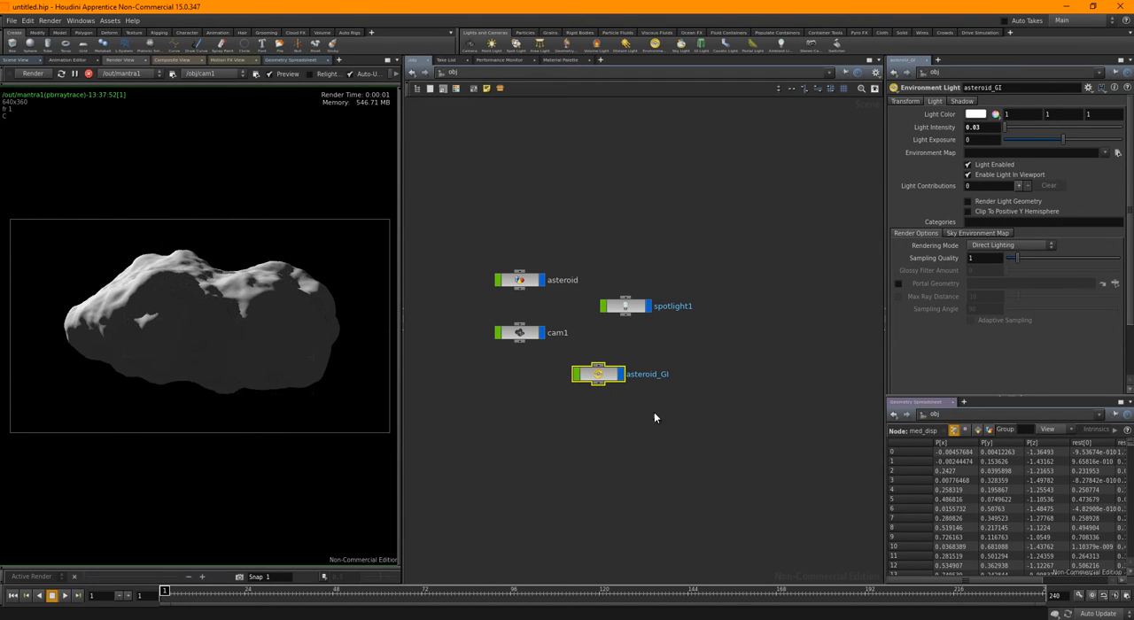
Go back inside the asteroid shader network in shop and add a Color Mix node between surface_globals and lambert1
left_click(637, 422)
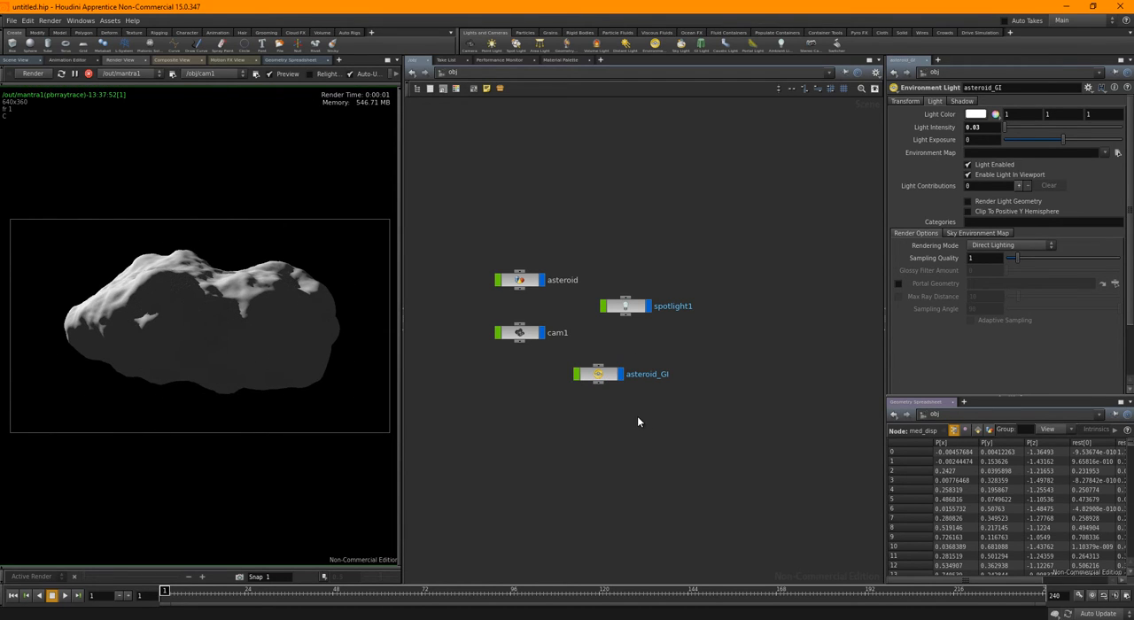
left_click(568, 75)
left_click(599, 131)
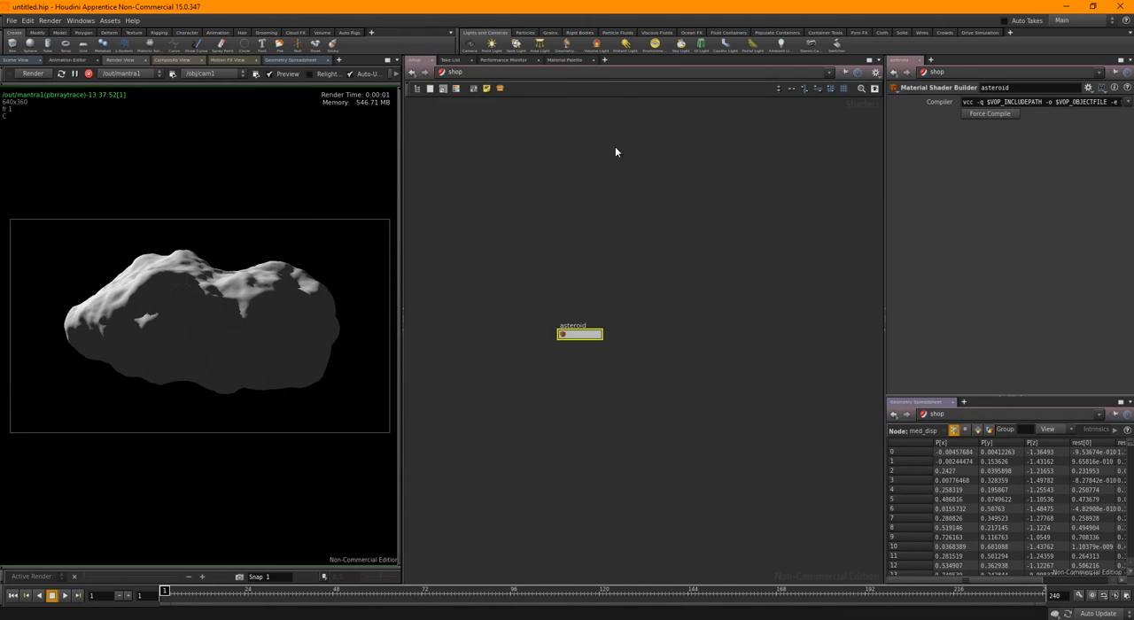
double_click(582, 337)
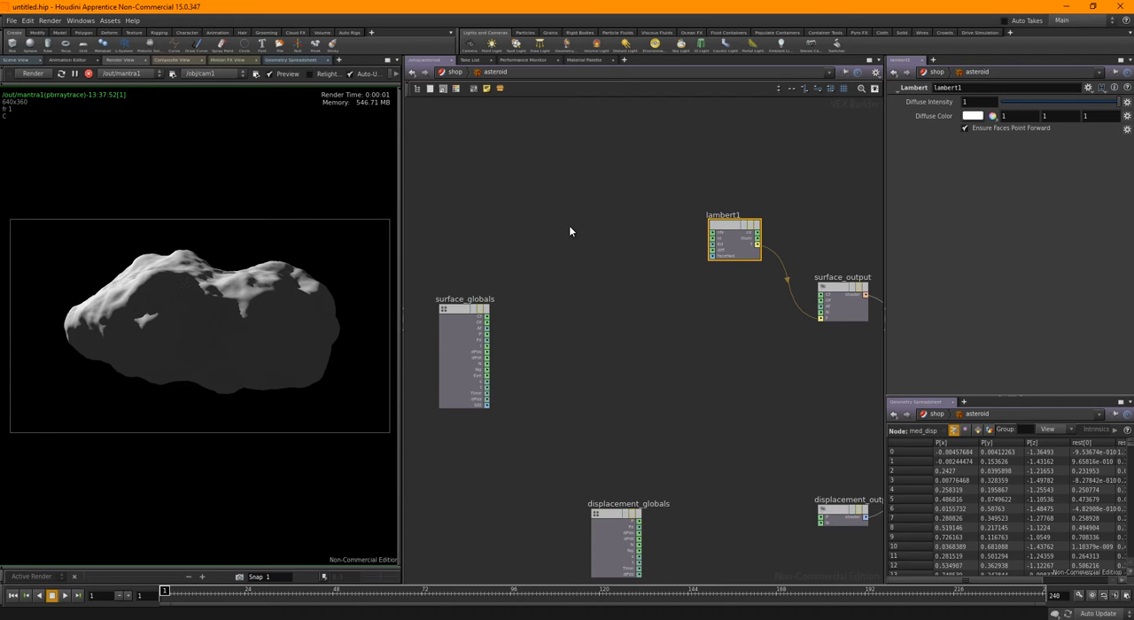
middle_click_drag(570, 225, 580, 246)
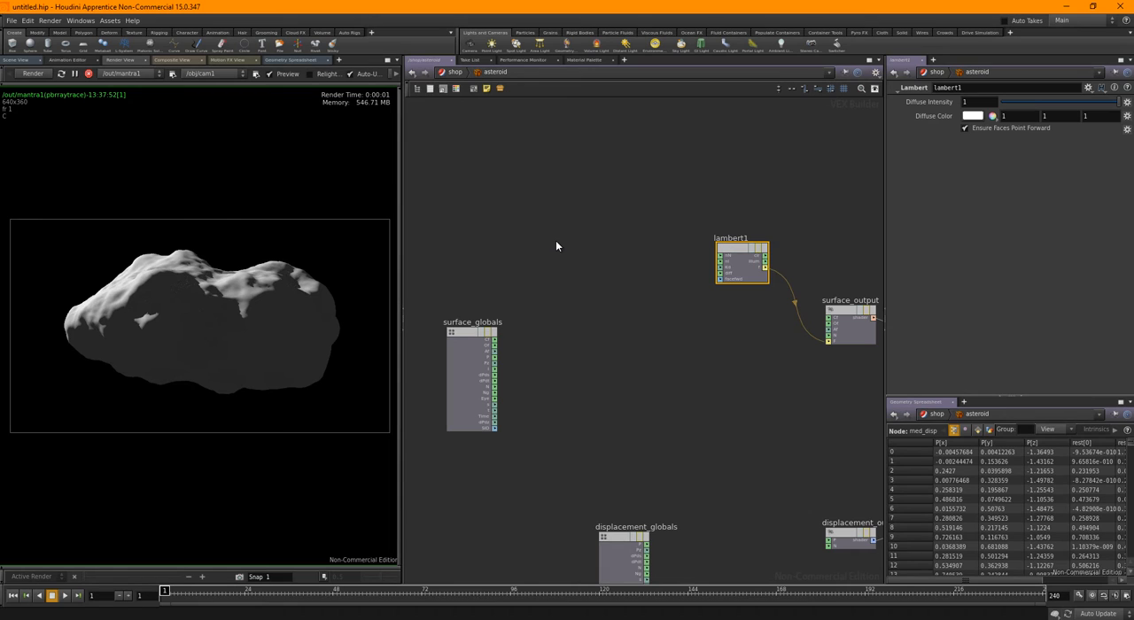
key("Tab")
type("color")
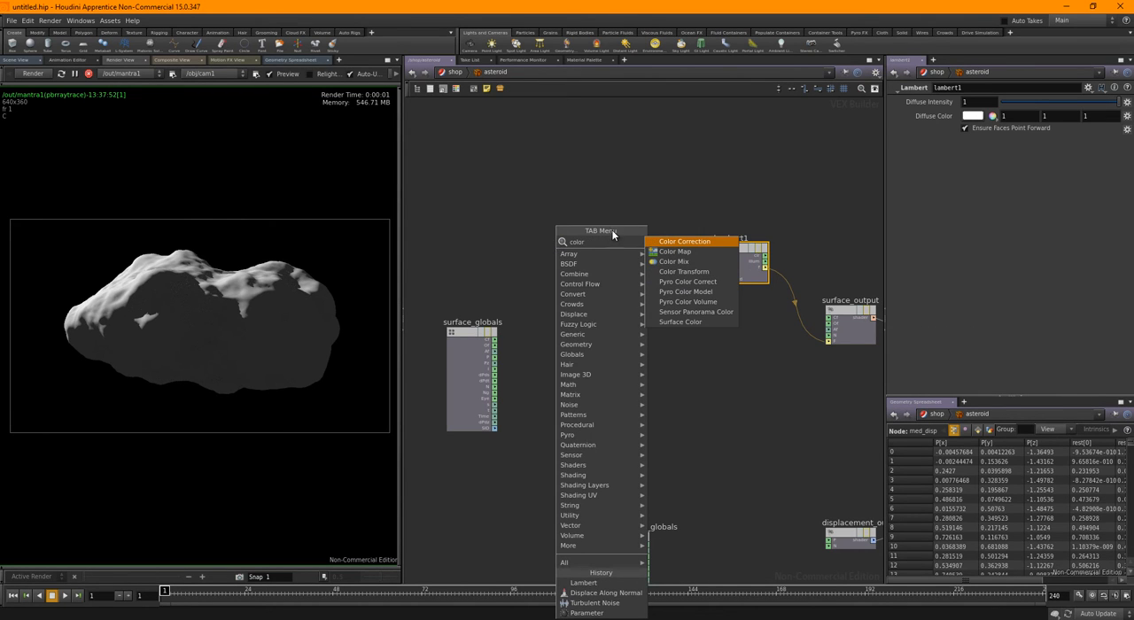
left_click(660, 263)
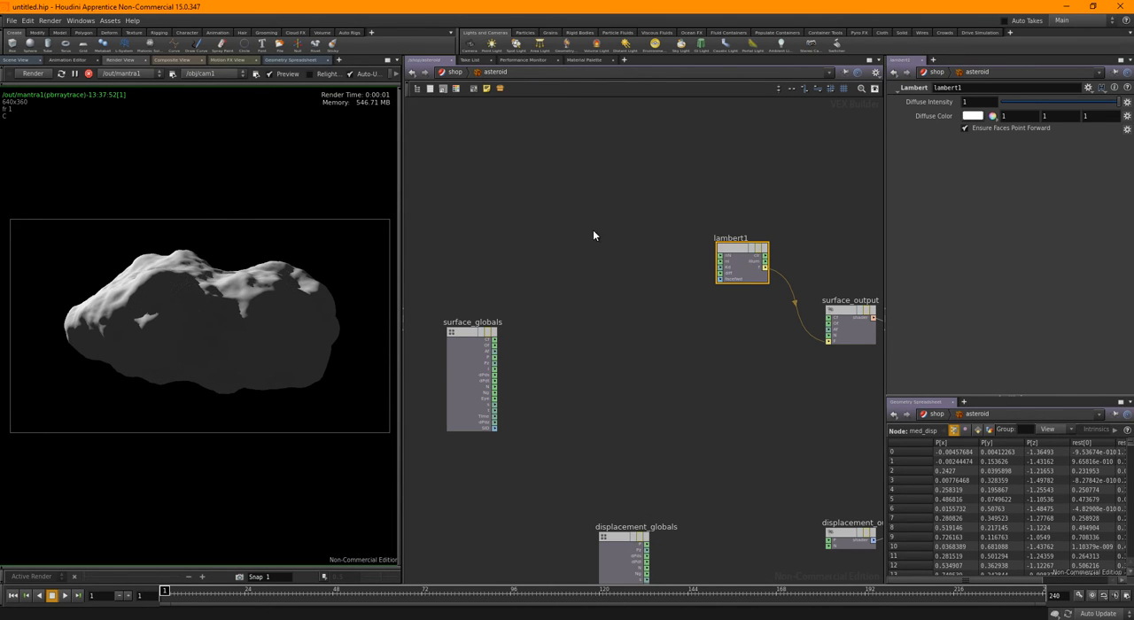
left_click(594, 232)
scroll(620, 232, "up", 2)
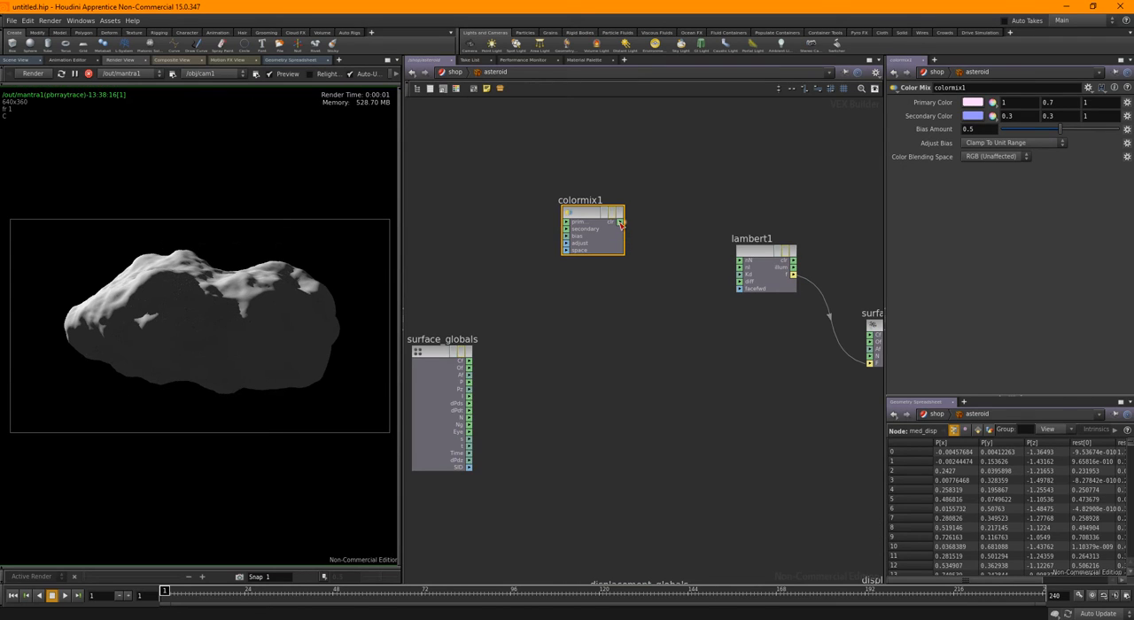
Connect the Color Mix clr output to lambert1's diff input and set the Bias Amount to 1
left_click_drag(620, 221, 749, 290)
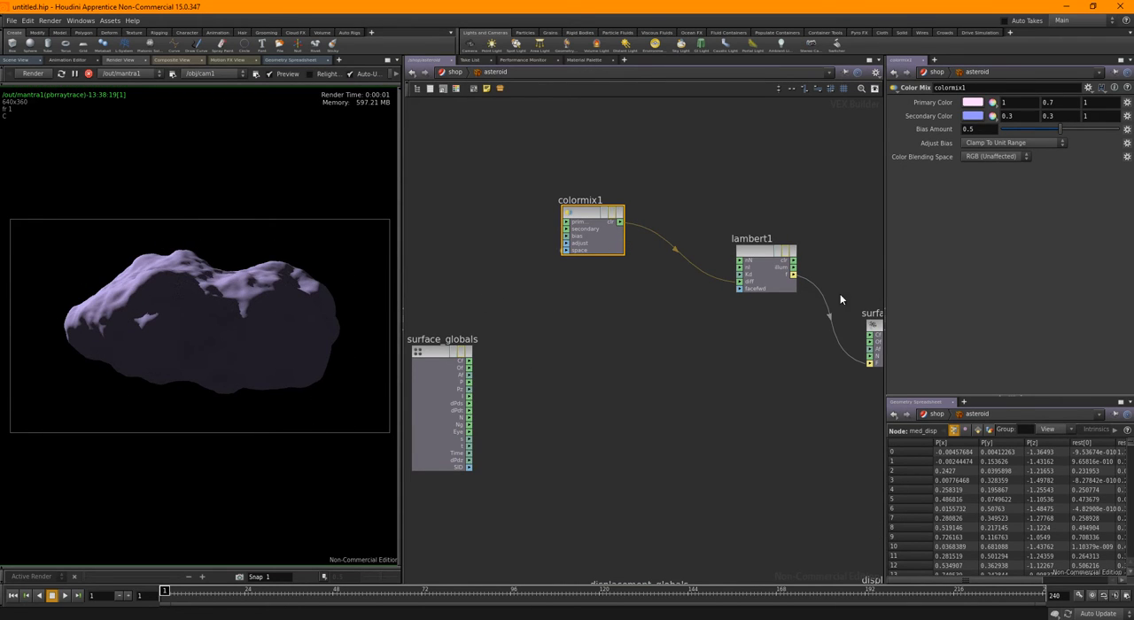
left_click_drag(1063, 129, 1118, 129)
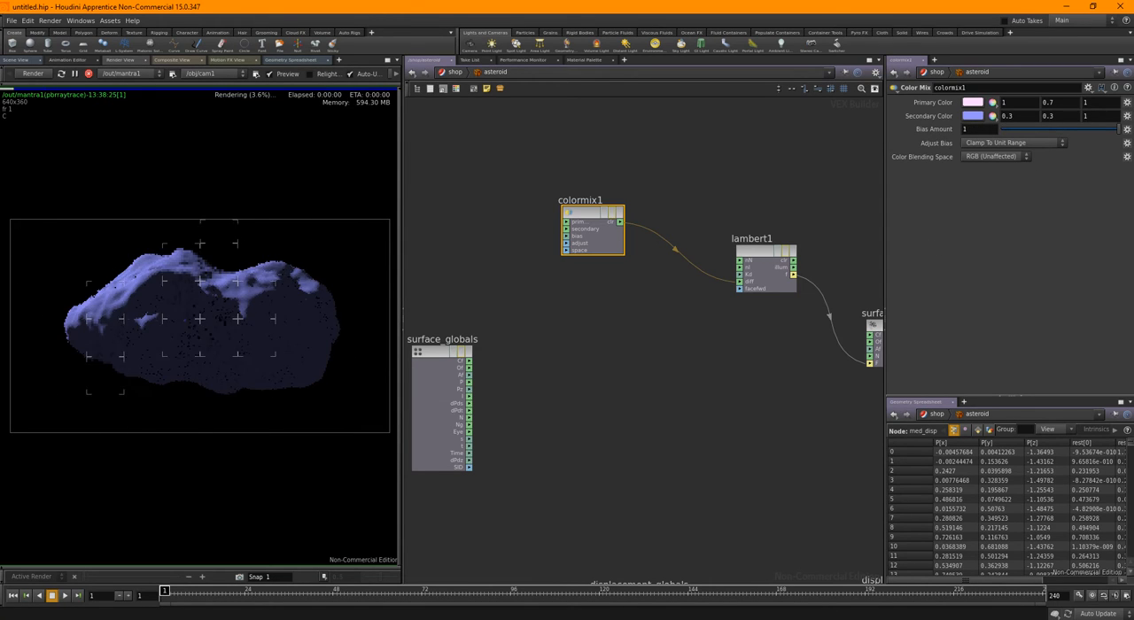
Set the Color Mix node's Bias Amount to 0.5
left_click(989, 131)
type("0.5")
key("Return")
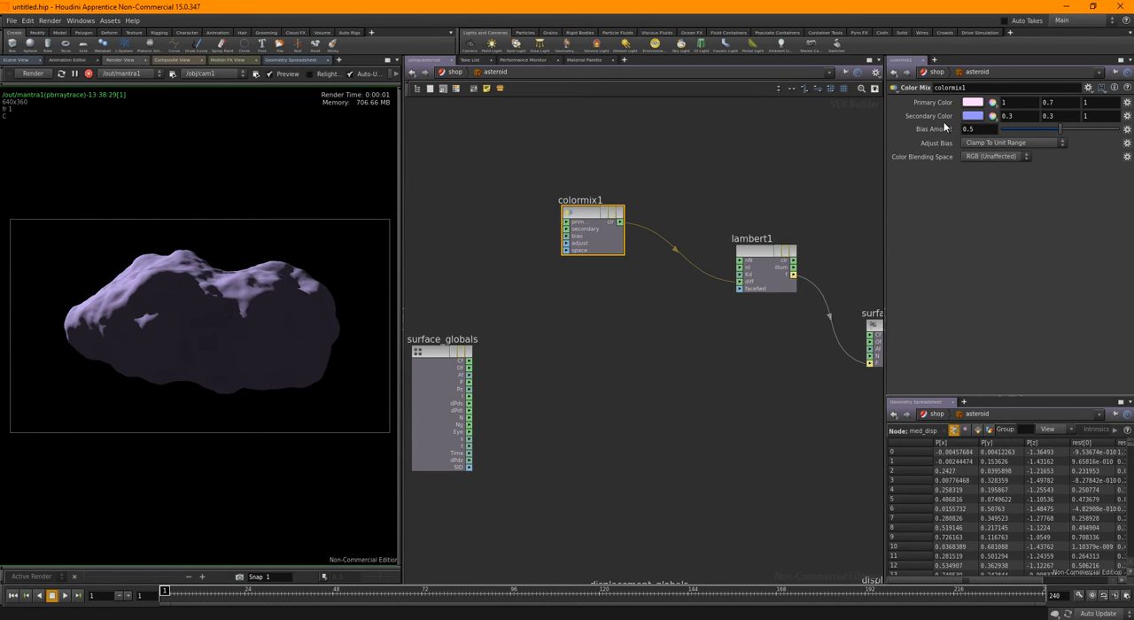
Set the Color Mix primary color to a very dark orange-brown with RGB 0.04, 0.02, 0
middle_click_drag(672, 146, 738, 168)
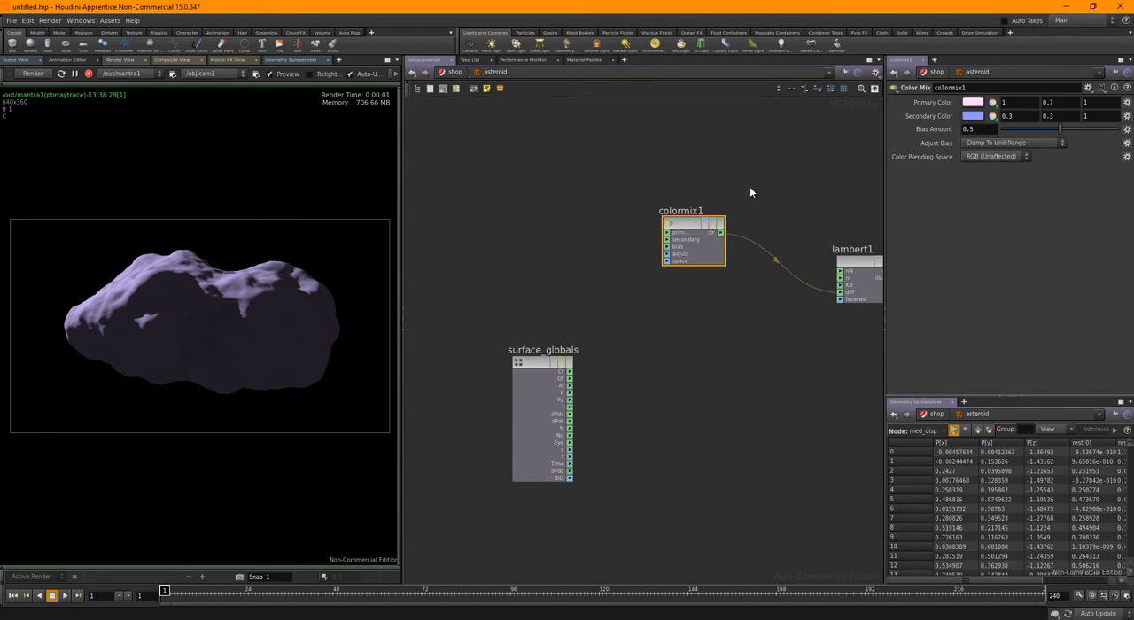
left_click(973, 102)
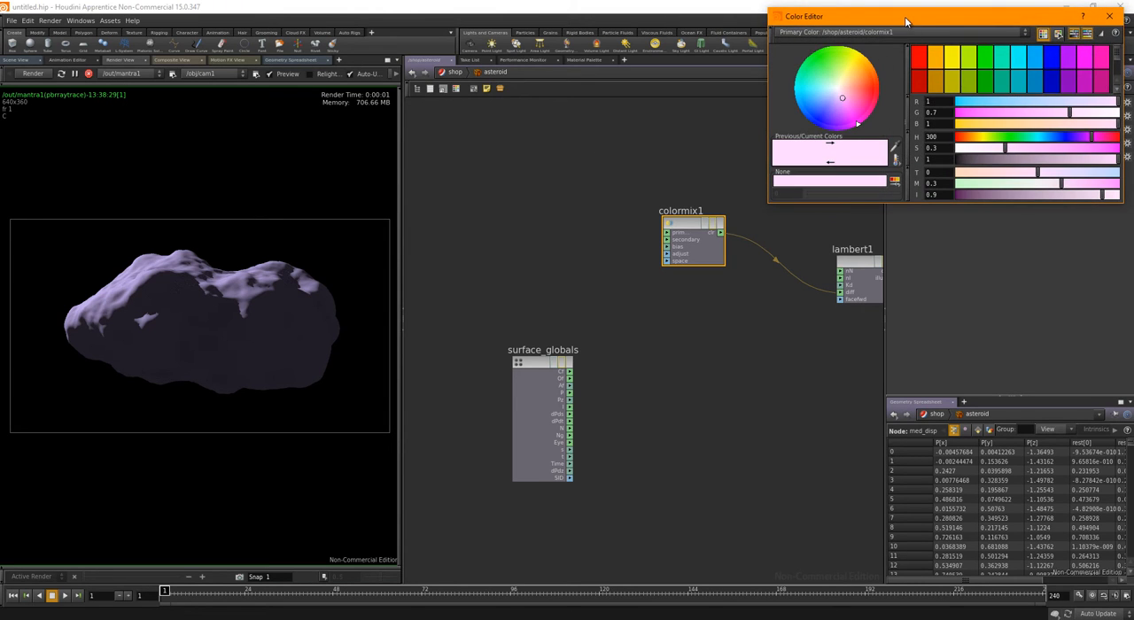
left_click_drag(905, 16, 412, 76)
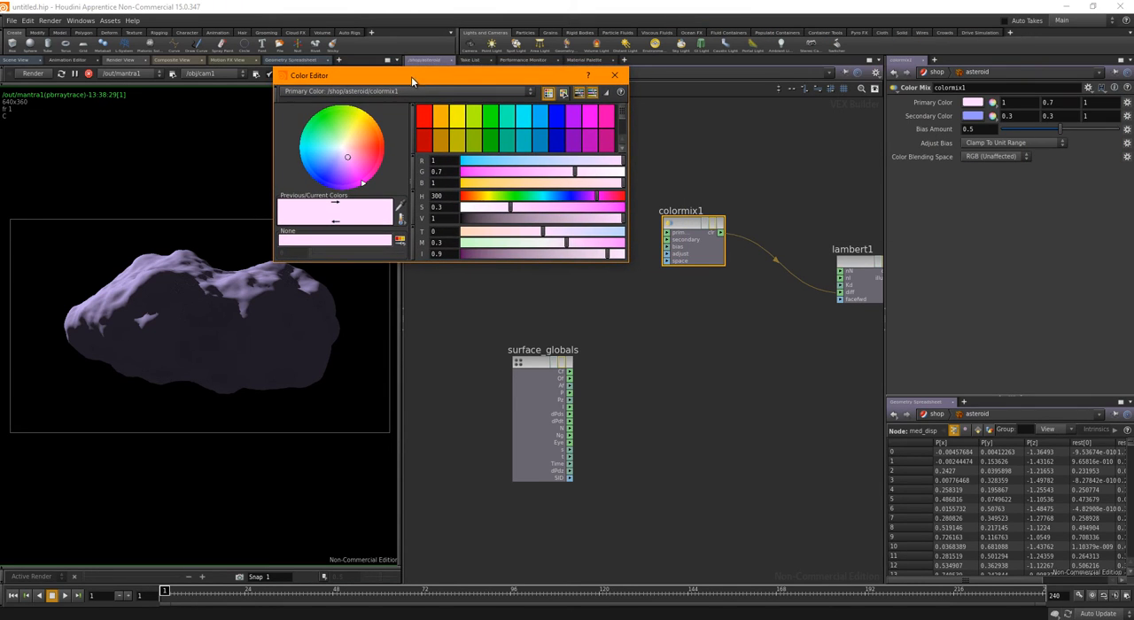
left_click(448, 144)
left_click_drag(506, 217, 467, 218)
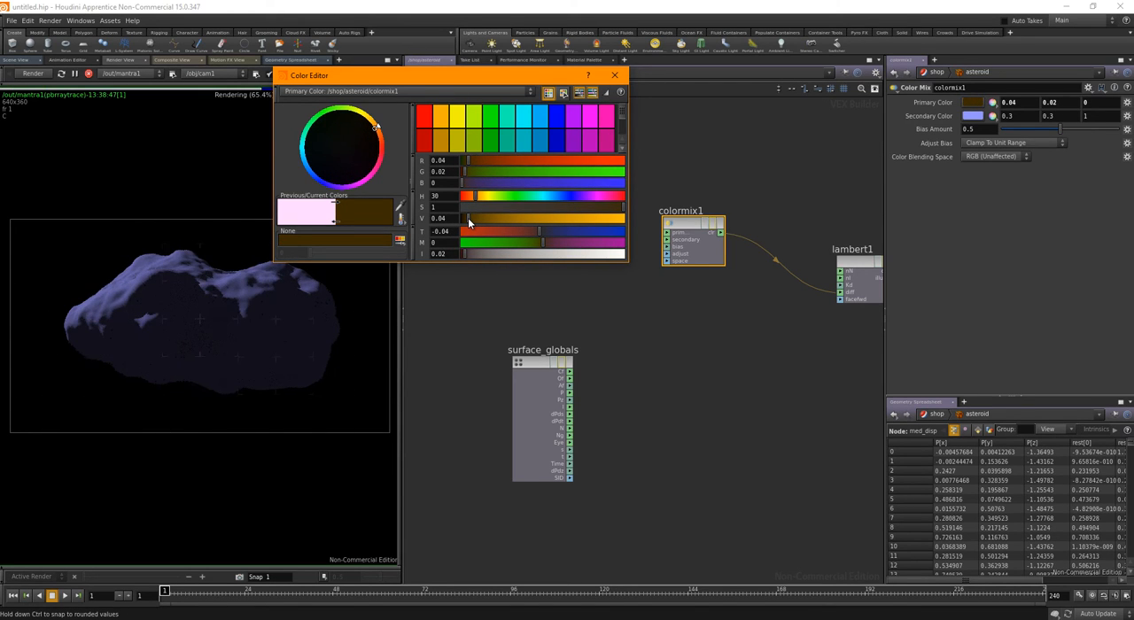
left_click(615, 75)
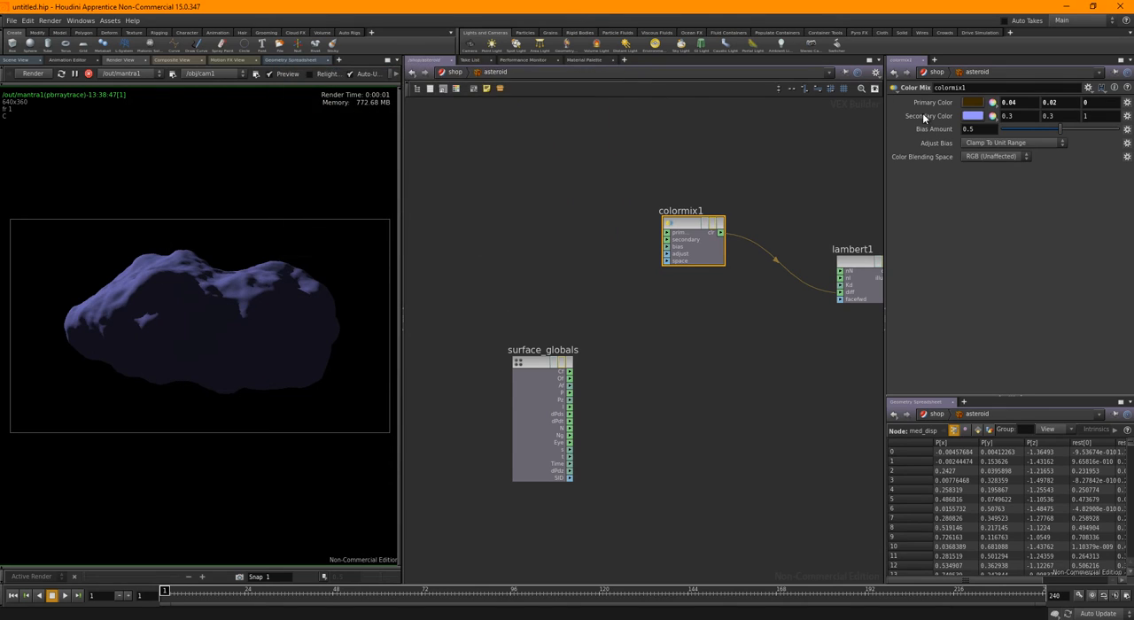
Set the Color Mix secondary color to a less saturated dark brown with RGB 0.066, 0.042306, 0.018612
left_click(973, 116)
left_click(457, 140)
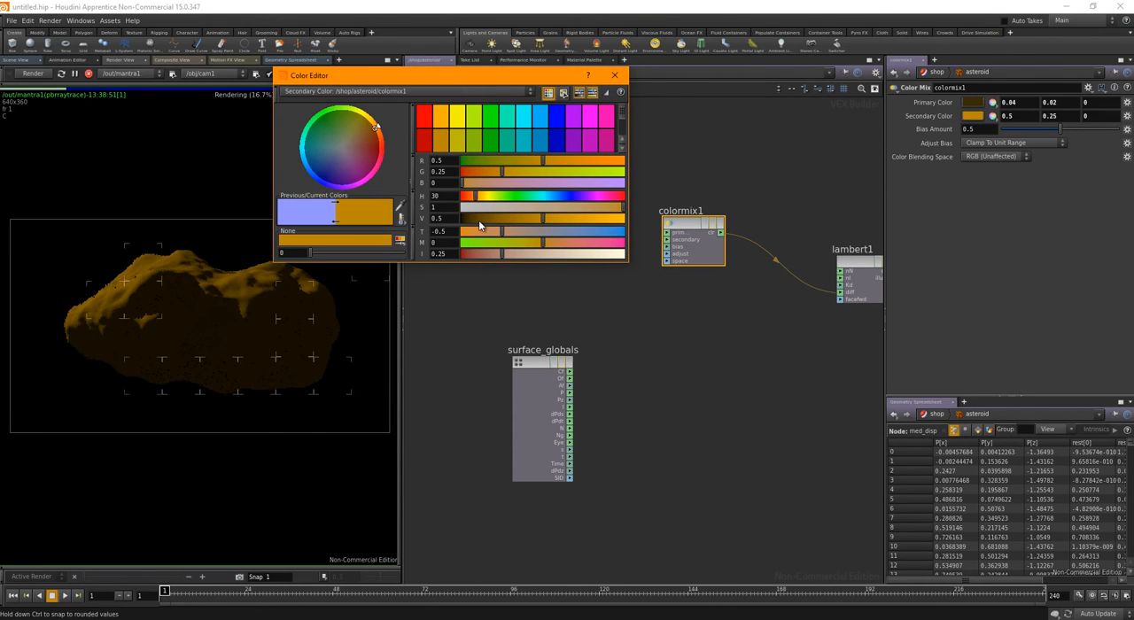
left_click_drag(479, 224, 575, 210)
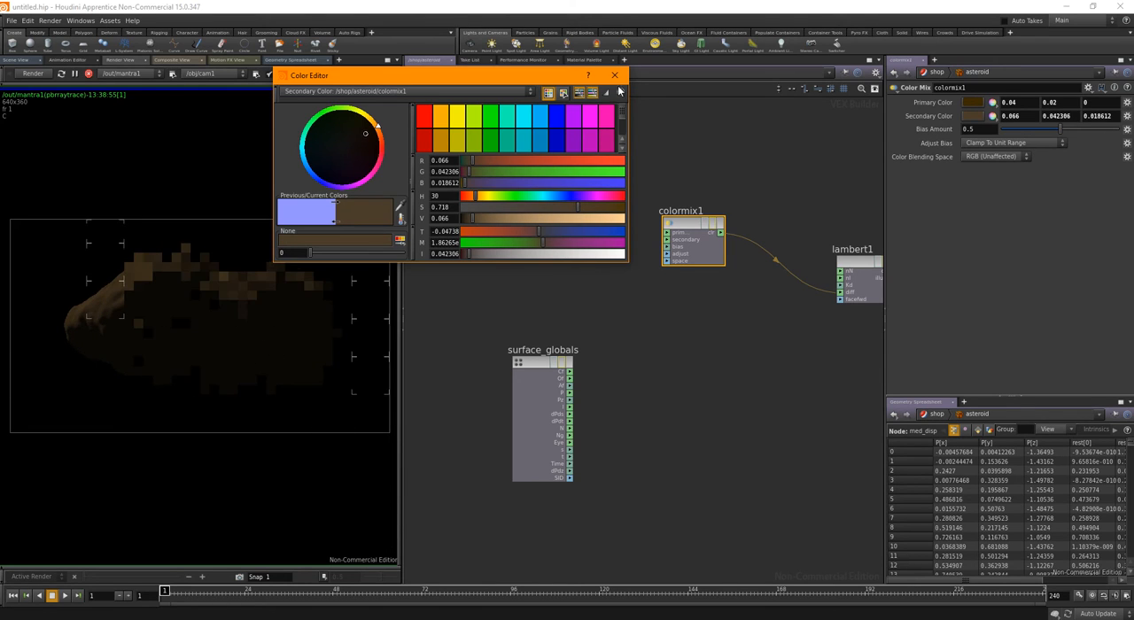
left_click(614, 74)
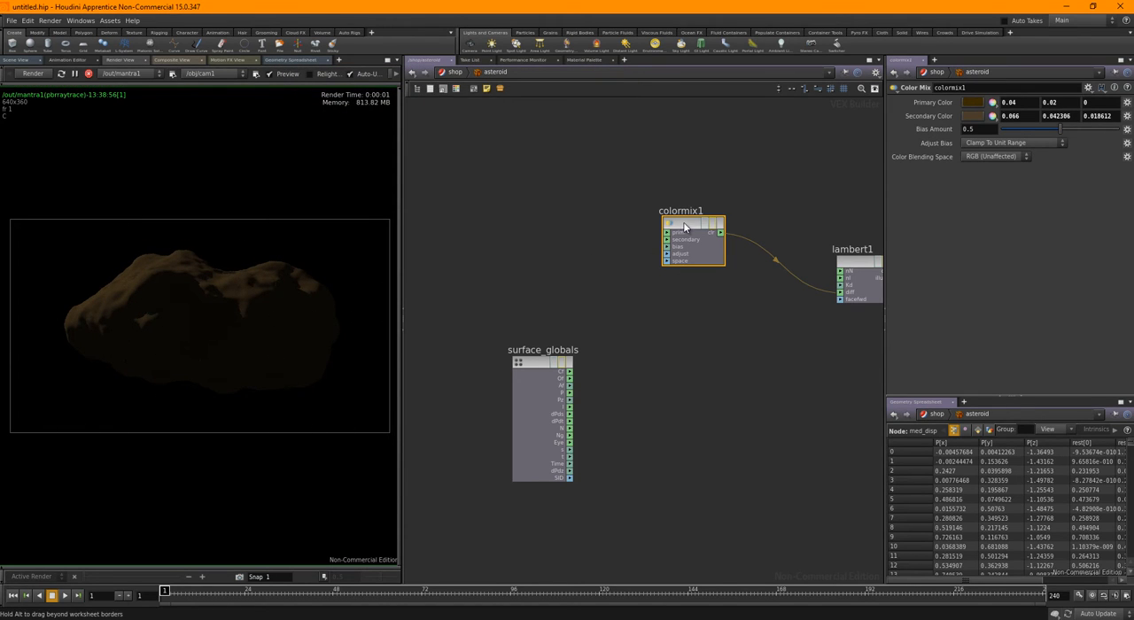
Promote the Color Mix primary and secondary color inputs to parameters and spread colormix1 and surface_globals further apart
left_click_drag(685, 226, 671, 223)
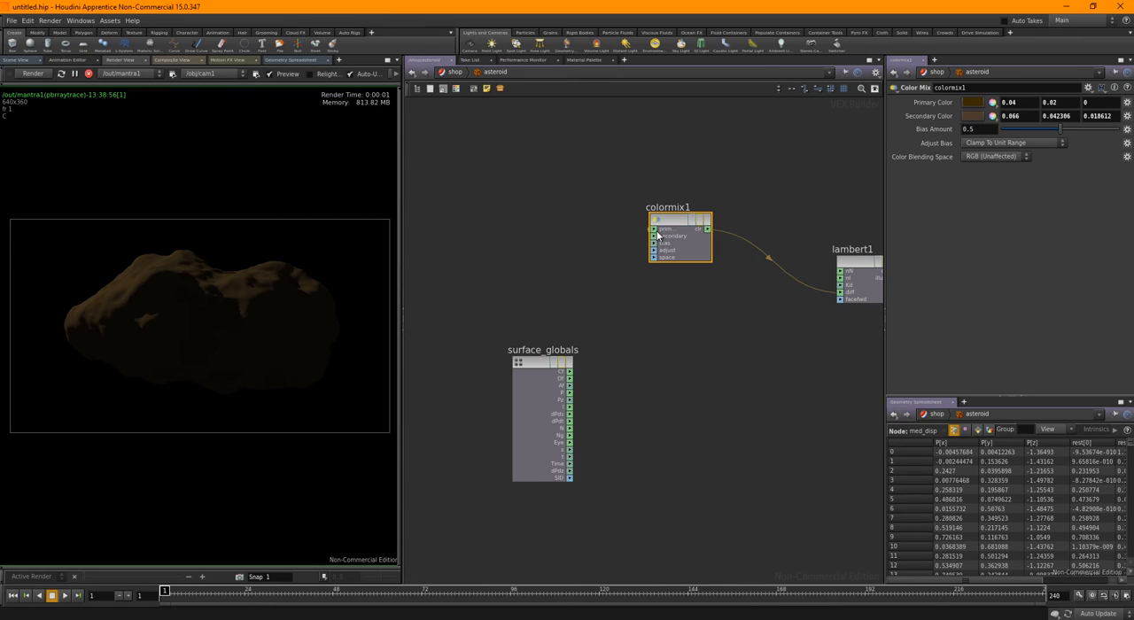
right_click(658, 233)
left_click(681, 241)
right_click(666, 239)
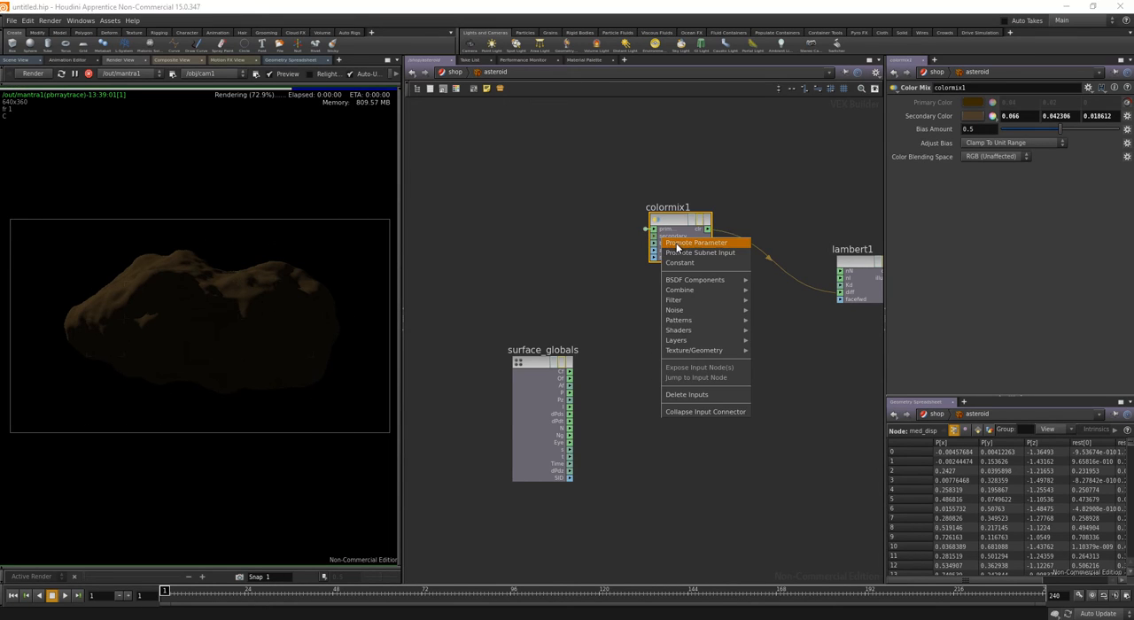
left_click(677, 244)
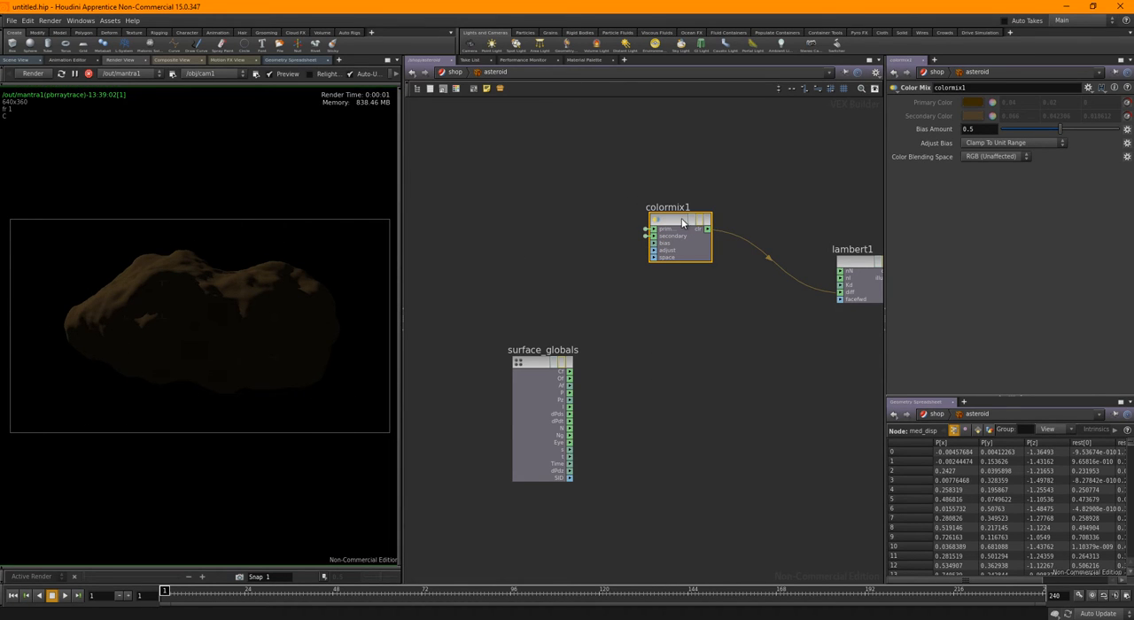
left_click_drag(671, 221, 665, 192)
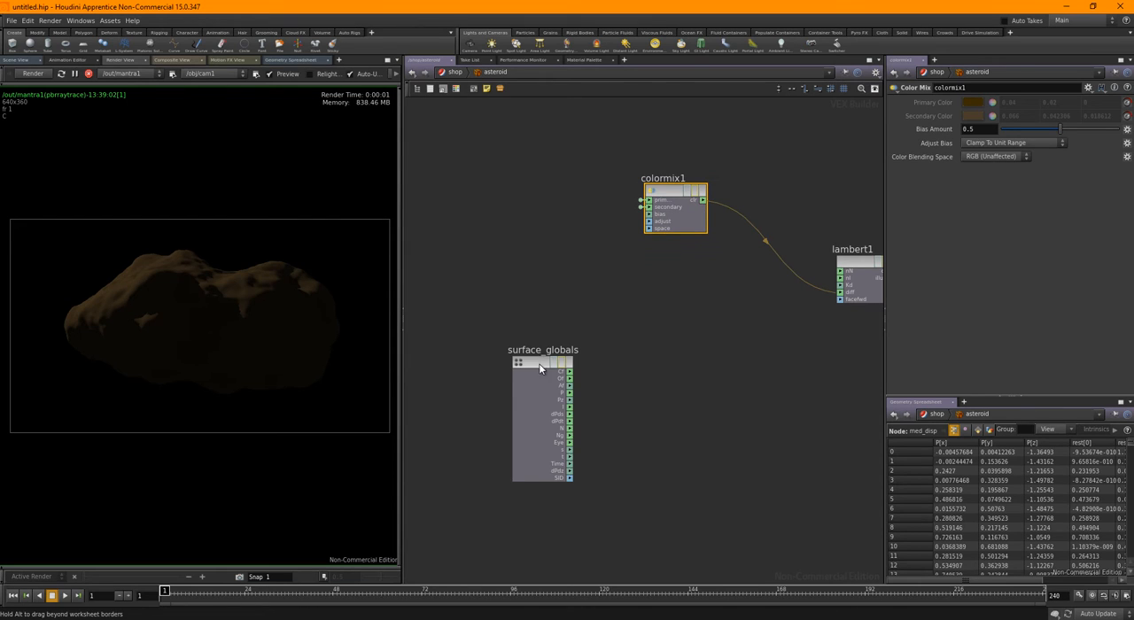
left_click_drag(539, 363, 448, 345)
middle_click_drag(637, 289, 693, 310)
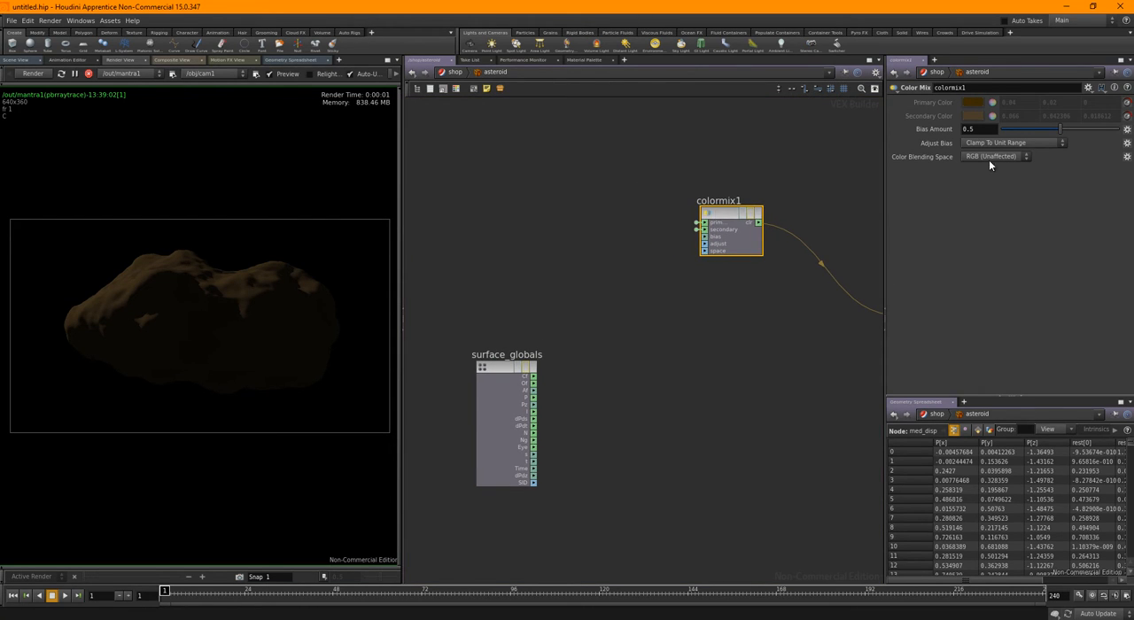
Test the Color Mix Bias Amount at 1 and set it back to 0.5
left_click_drag(1058, 130, 1121, 130)
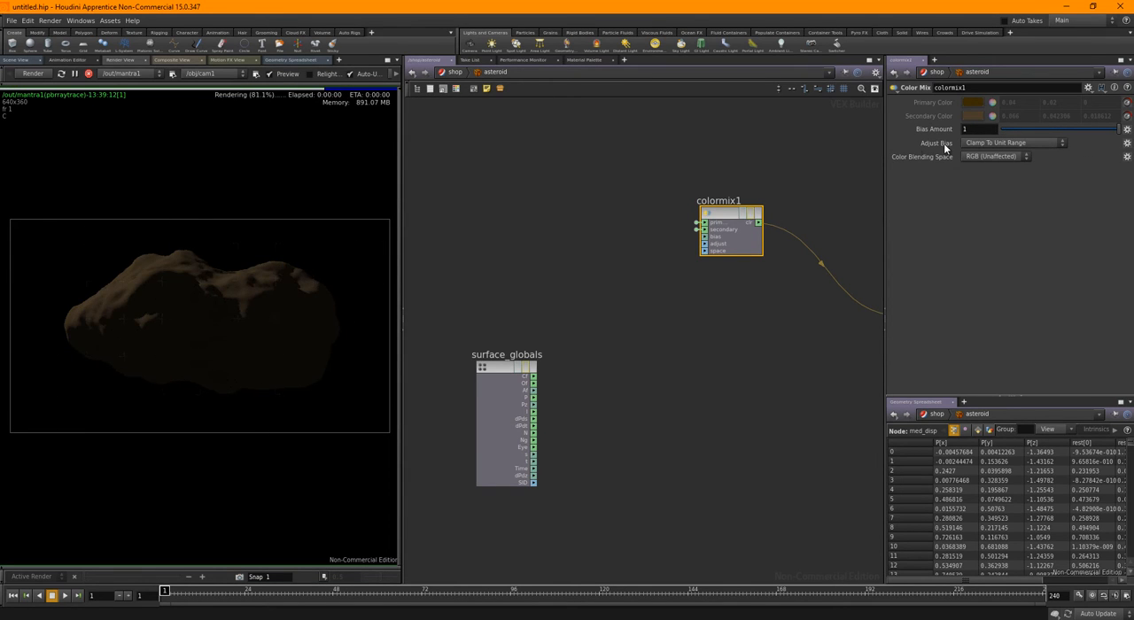
left_click_drag(945, 149, 889, 146)
type(".5")
key("Return")
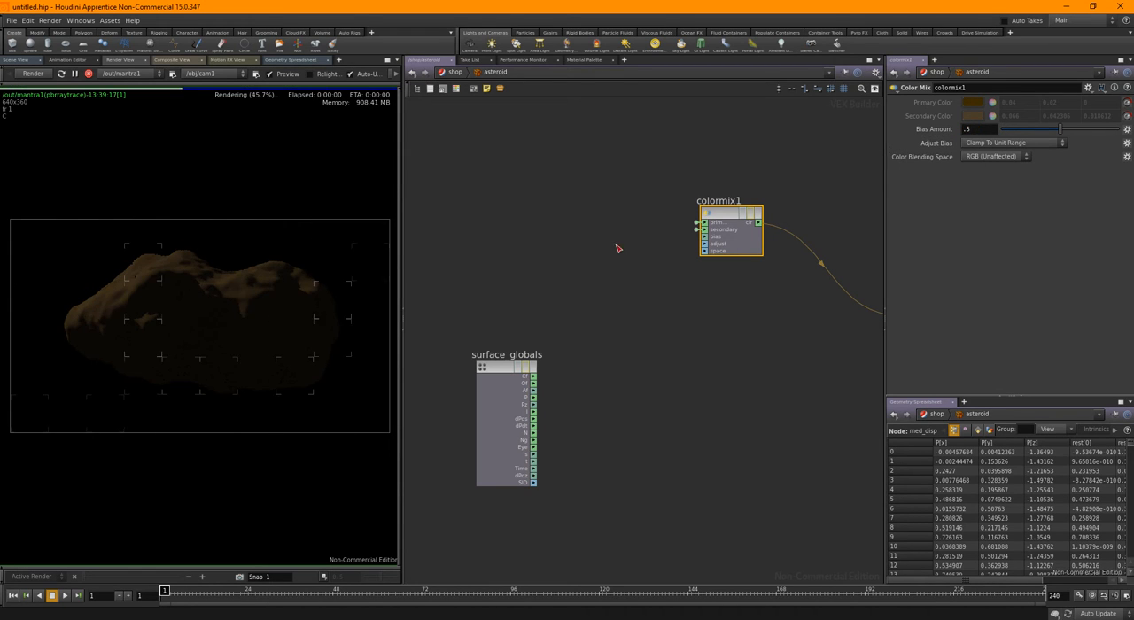
Add a Rest Position node above surface_globals in the asteroid shader network
middle_click_drag(554, 240, 595, 246)
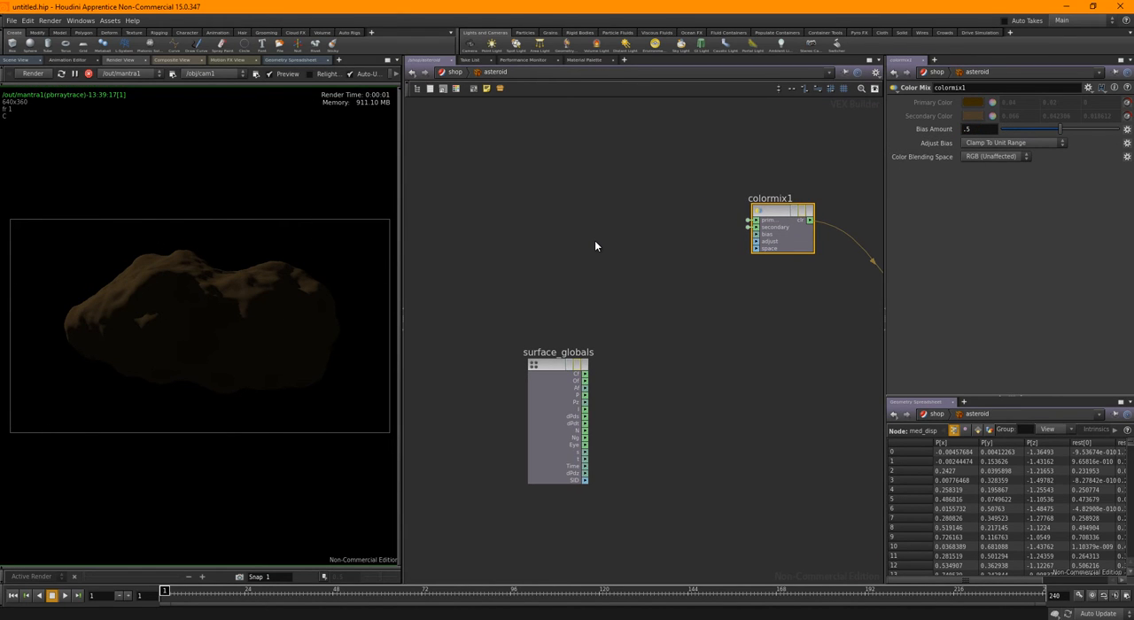
key("Tab")
type("rest")
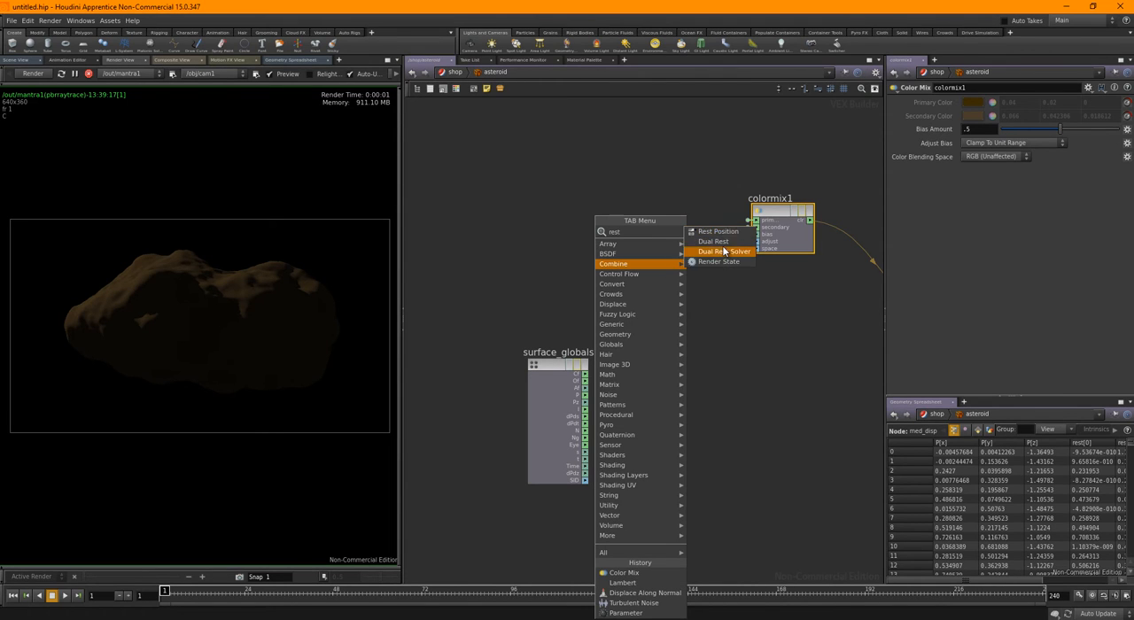
left_click(718, 232)
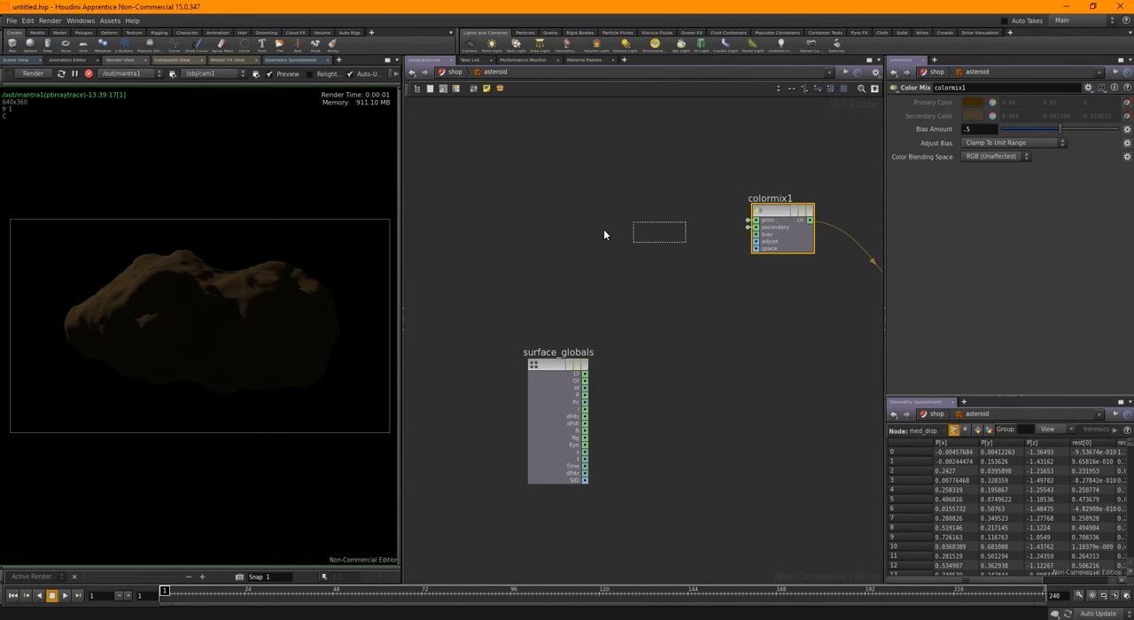
left_click(531, 228)
Add a Turbulent Noise node beside the Rest Position node and connect restP to its pos input
key("Tab")
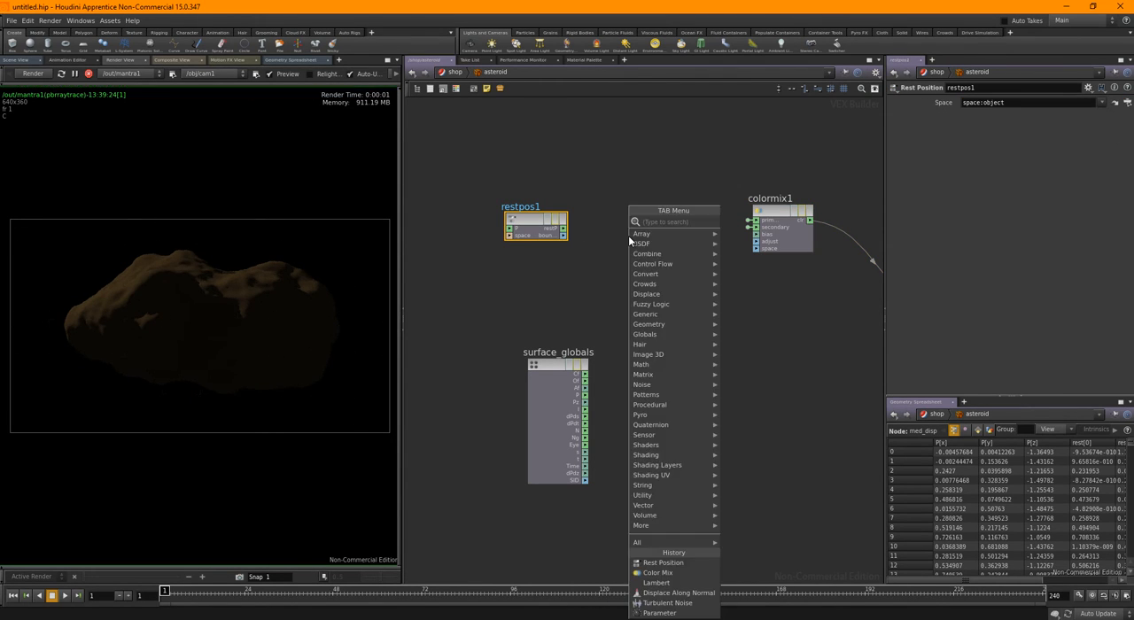
type("turb")
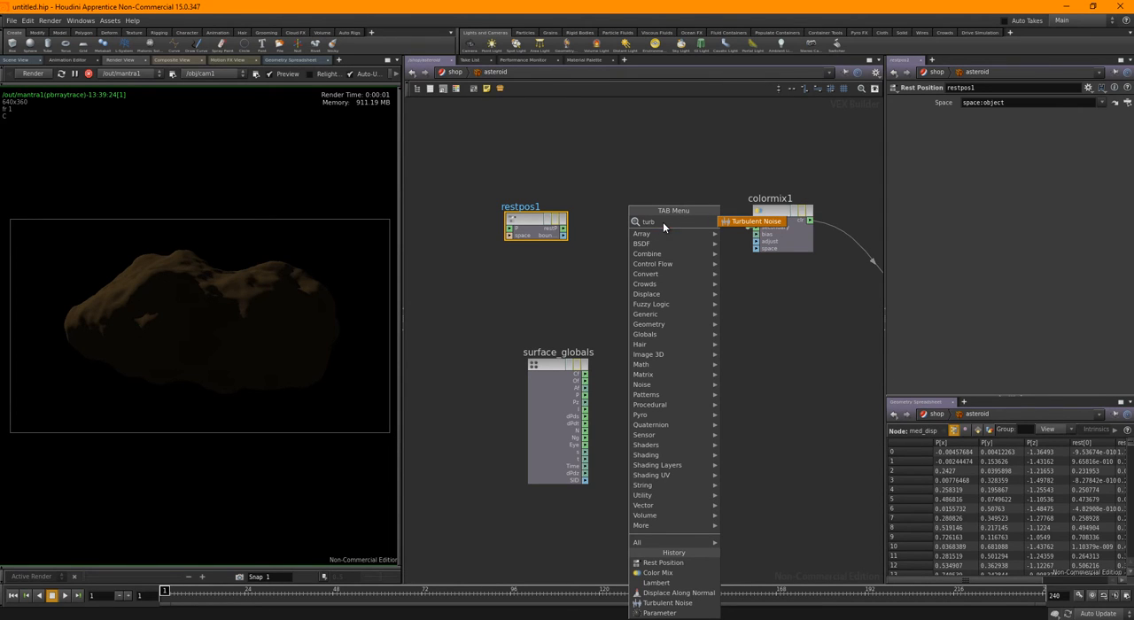
left_click(719, 222)
left_click(605, 230)
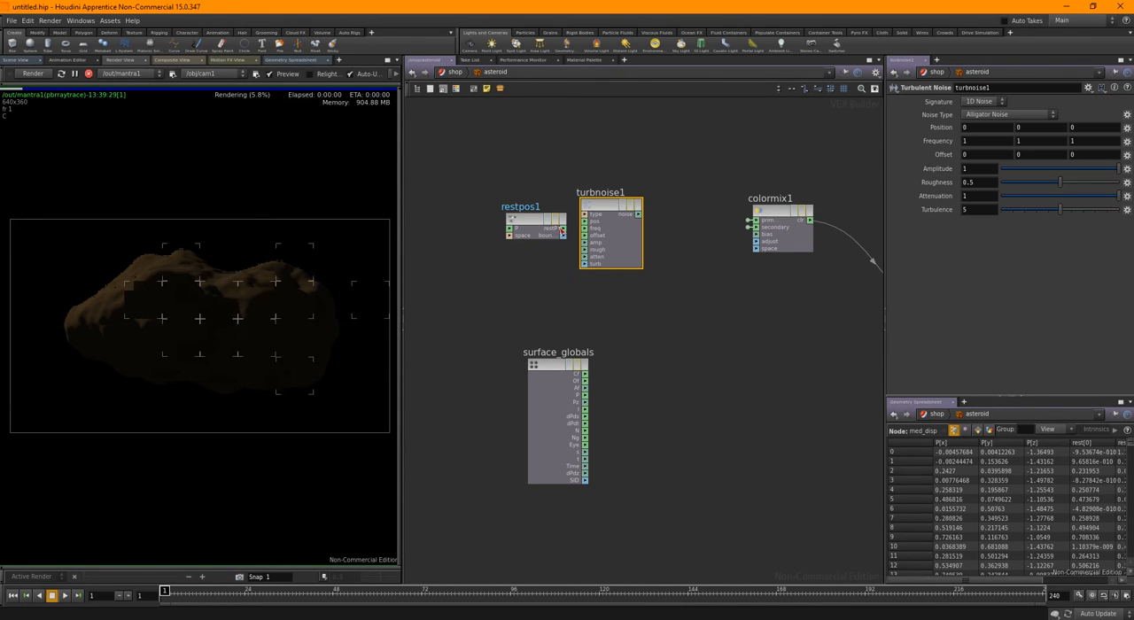
scroll(567, 231, "up", 2)
left_click_drag(564, 230, 593, 219)
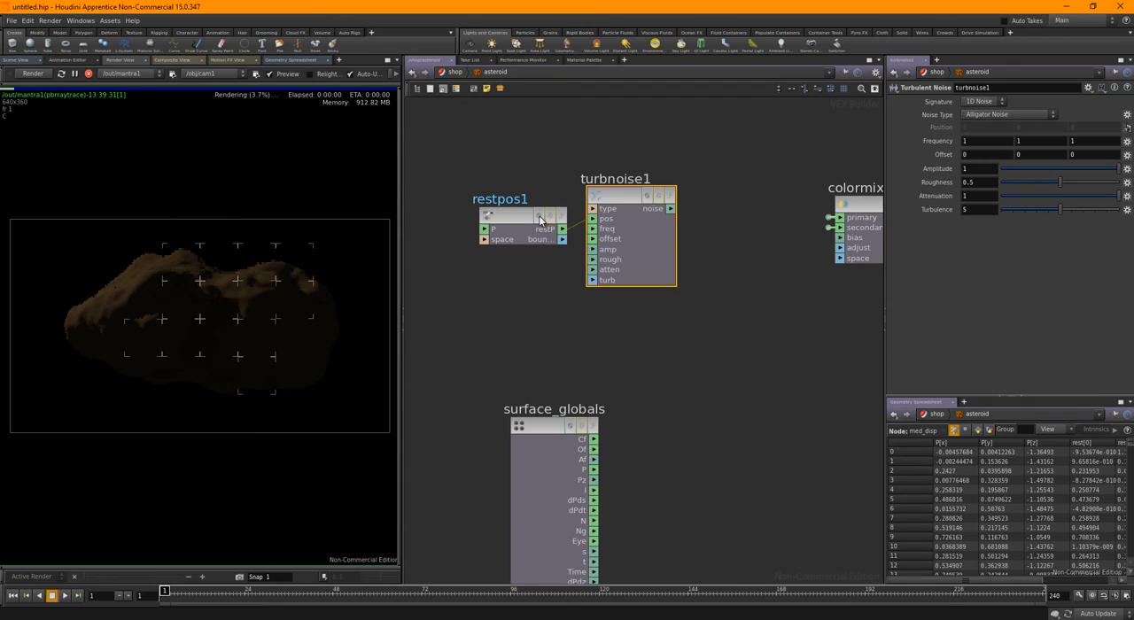
Move restpos1 away from turbnoise1 and connect the Turbulent Noise output to colormix1's bias input
left_click(505, 220)
left_click_drag(505, 220, 455, 194)
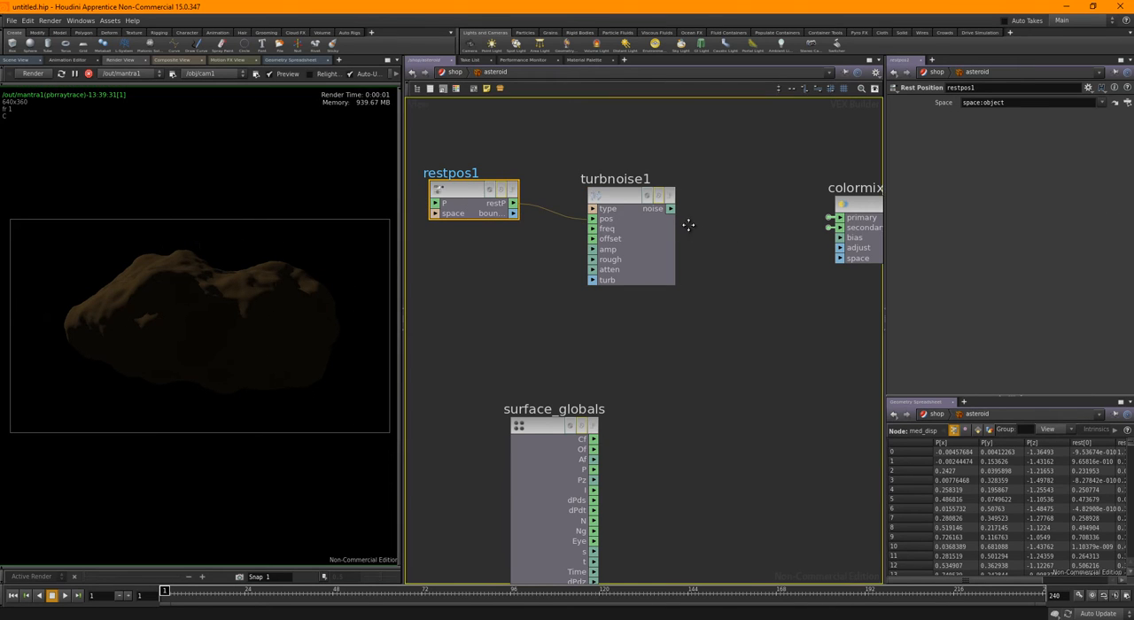
left_click(826, 238)
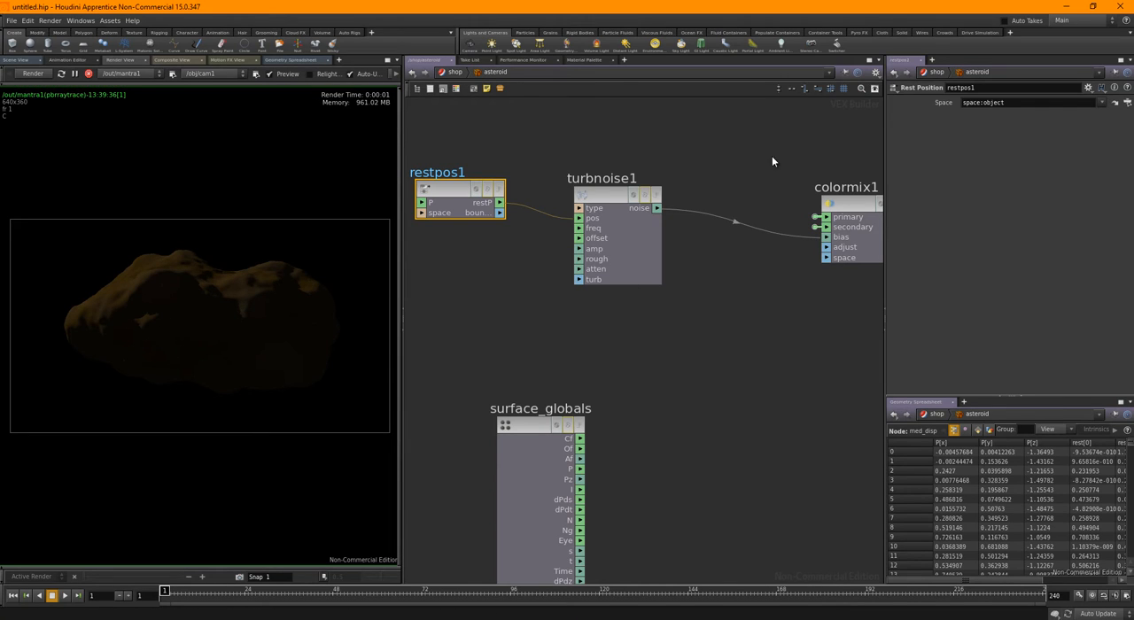
Set the Turbulent Noise node's noise type to Original Perlin Noise
left_click(635, 187)
left_click(989, 116)
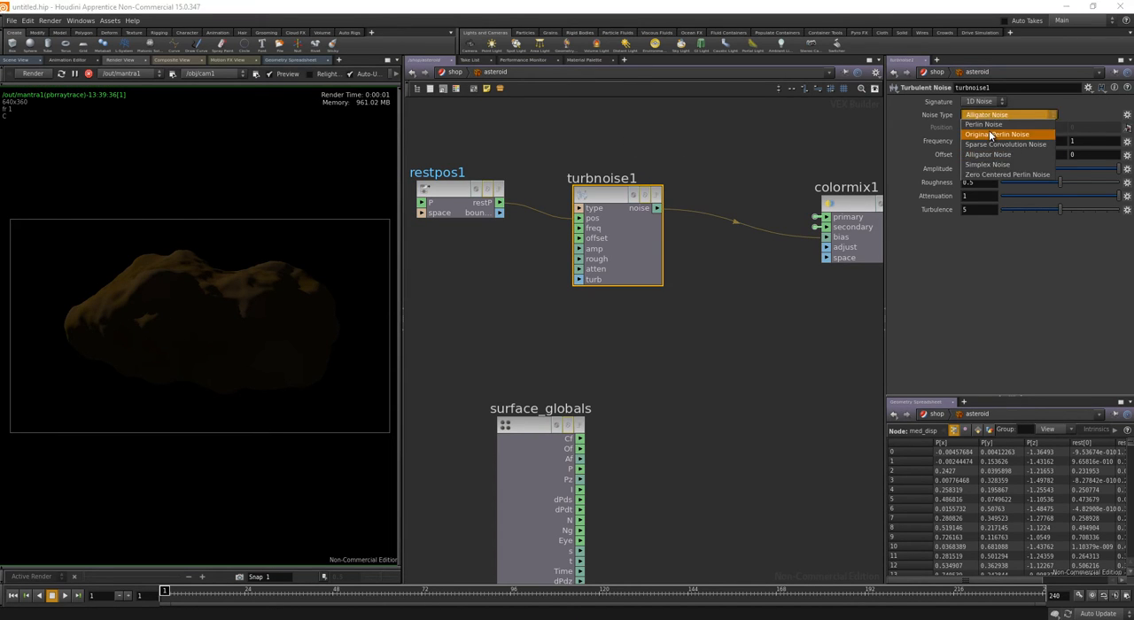
left_click(985, 126)
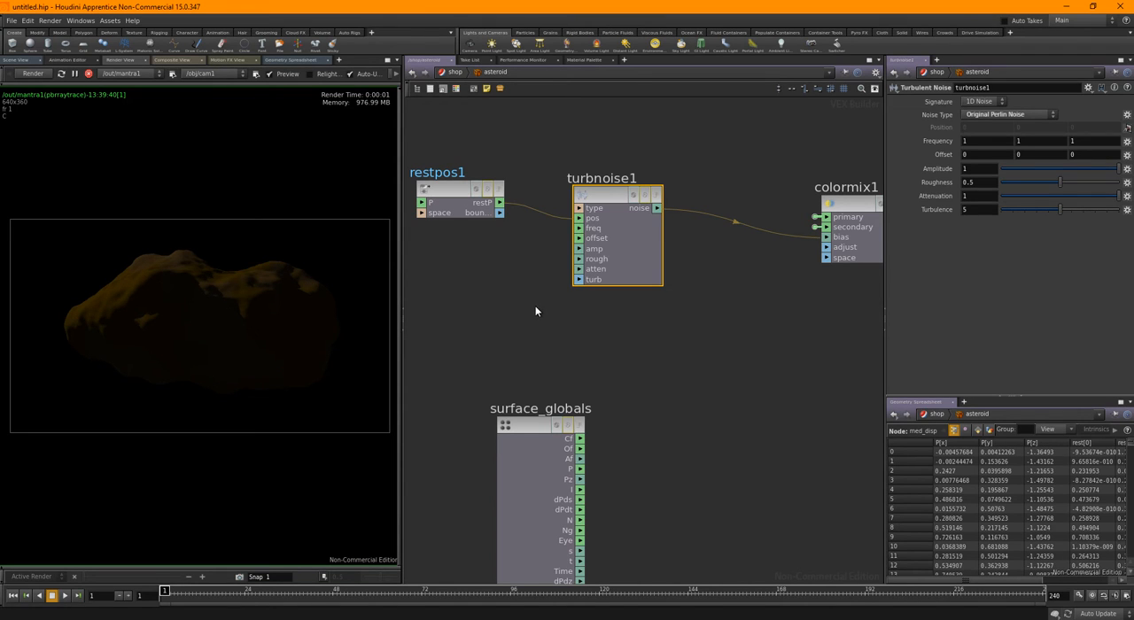
Add a Normal Falloff node with Invert enabled and connect its falloff output to colormix1's bias input in place of the noise
scroll(532, 326, "down", 2)
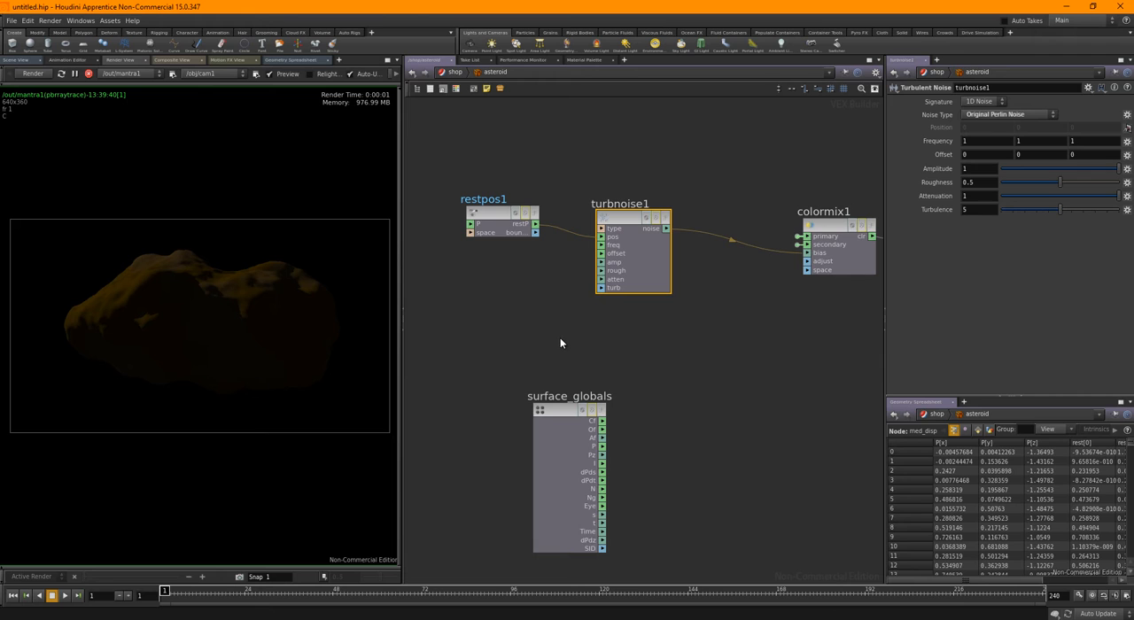
key("Tab")
type("norma")
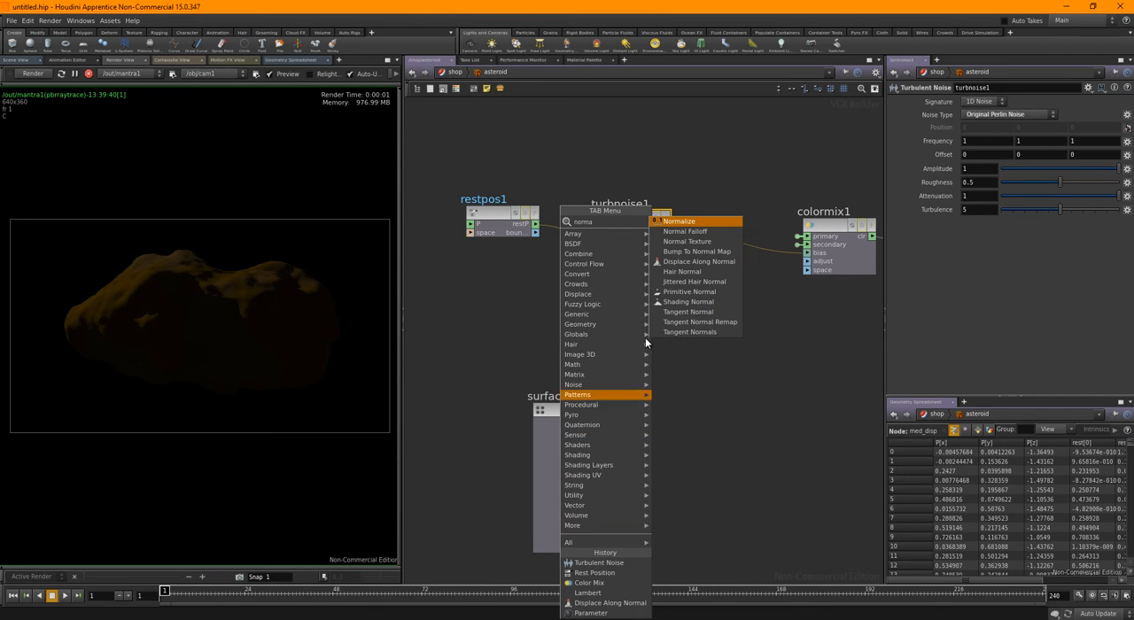
left_click(685, 231)
left_click(669, 338)
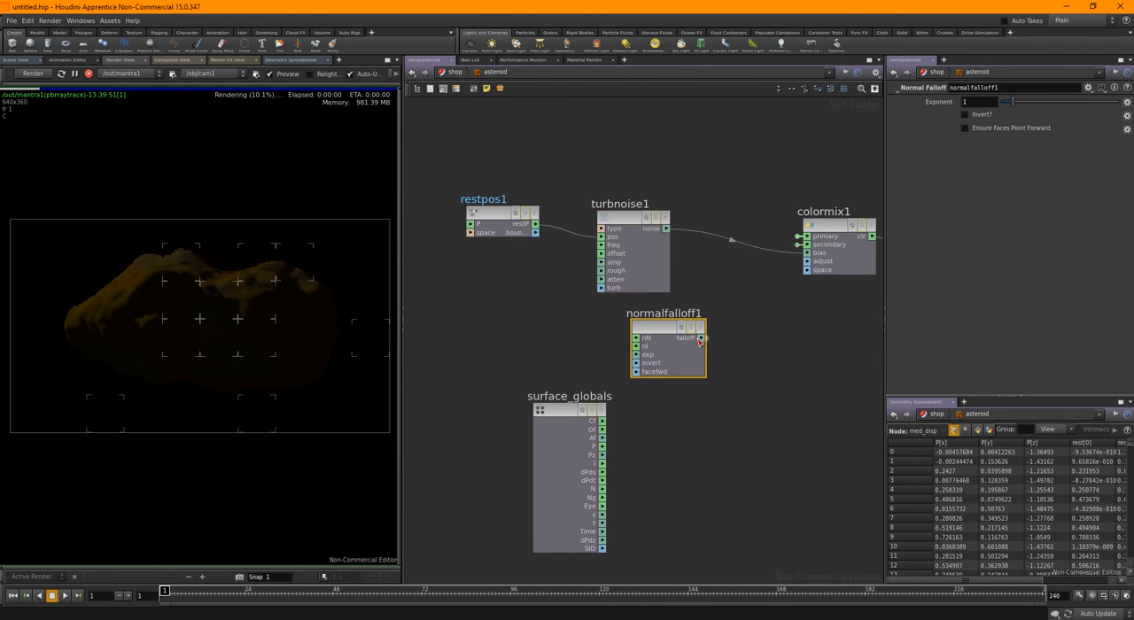
left_click_drag(700, 337, 808, 254)
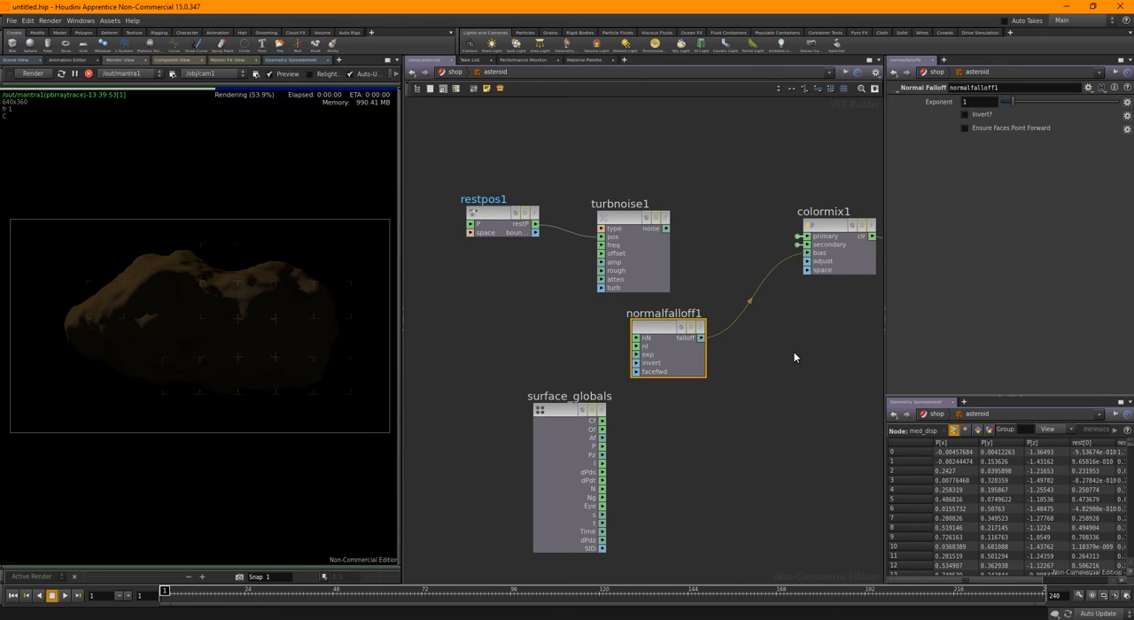
left_click(965, 115)
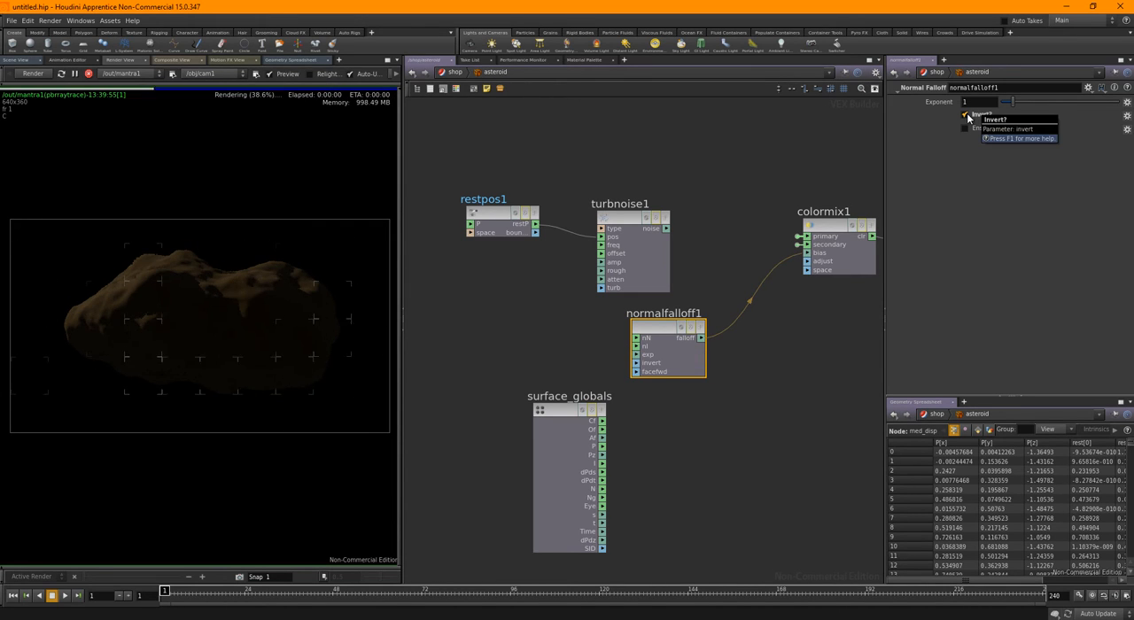
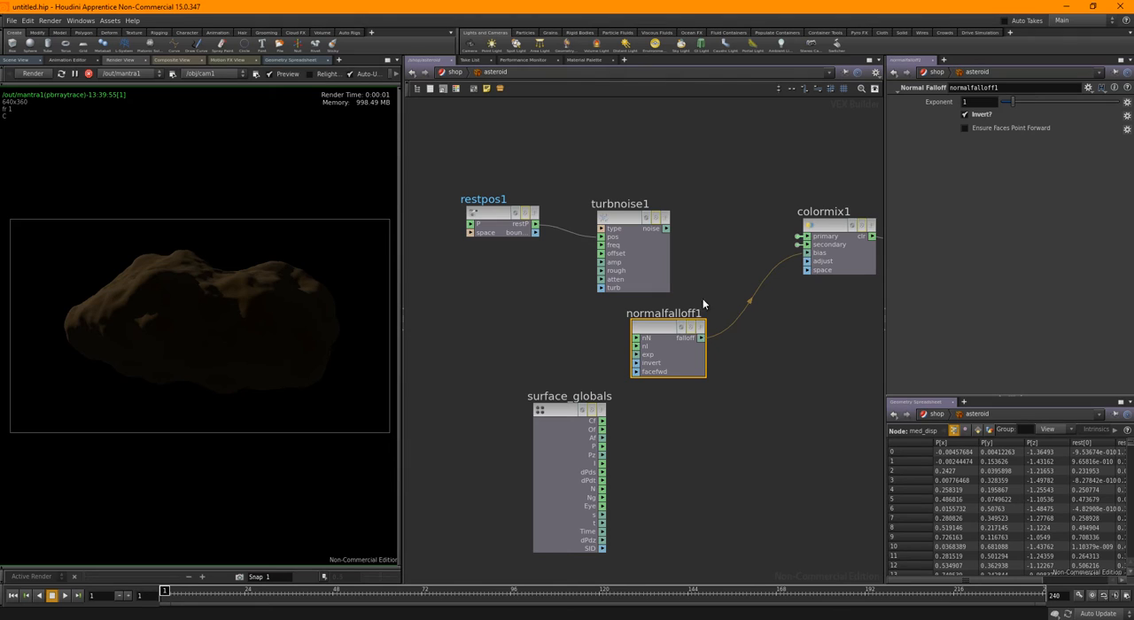
Reconnect turbnoise1's noise output to colormix1's bias input and set the asteroid material's primary color to magenta (0.9, 0, 0.9)
left_click_drag(804, 260, 805, 253)
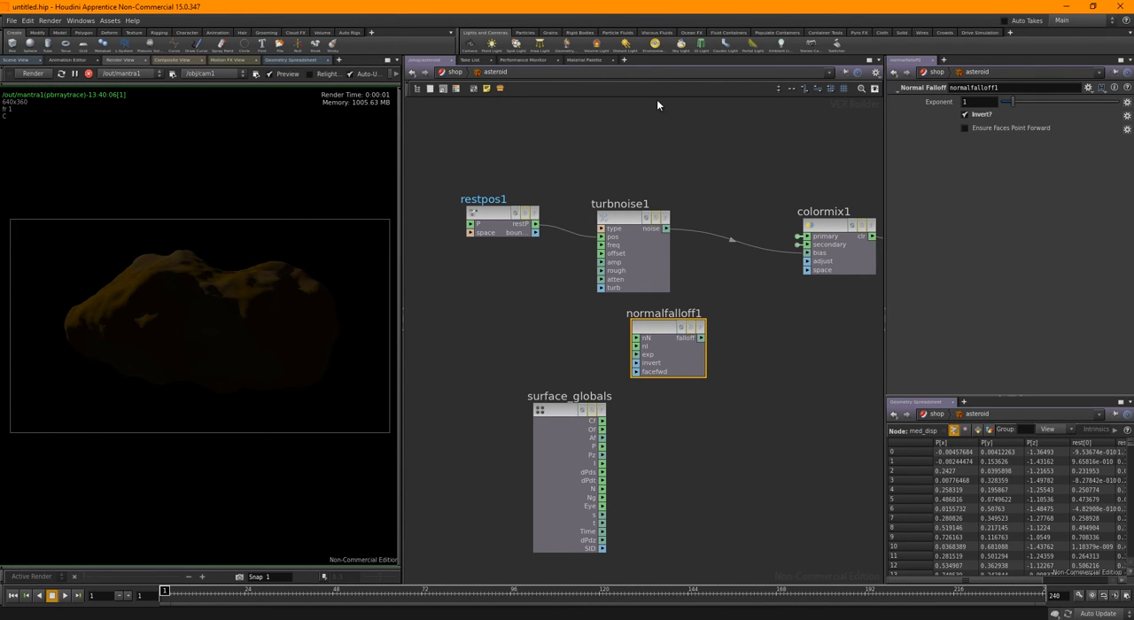
left_click(456, 73)
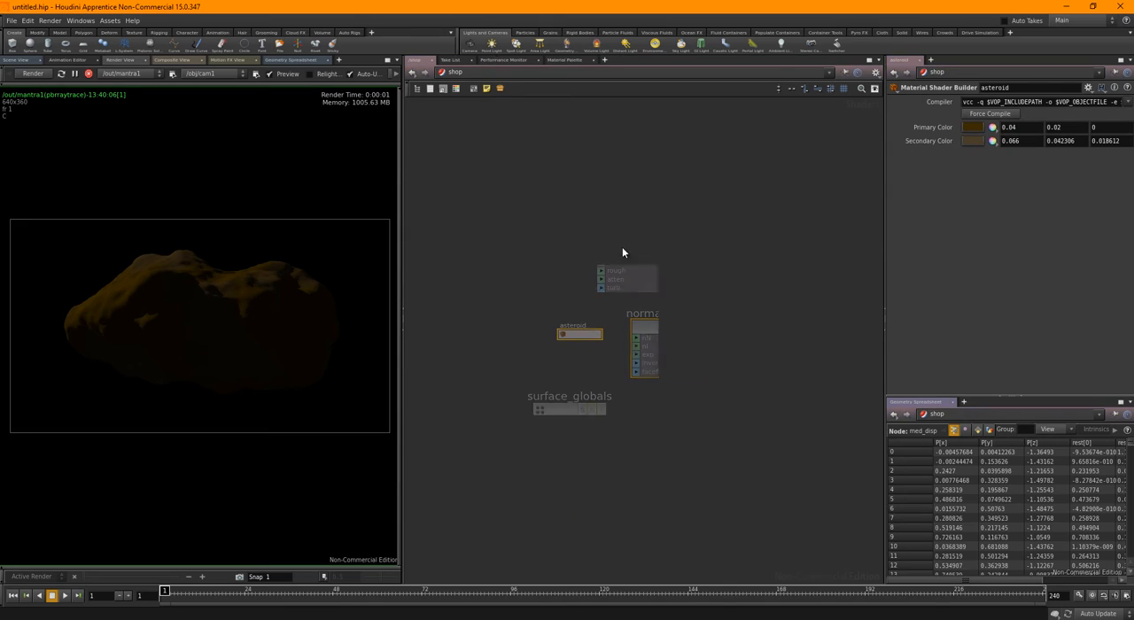
left_click(974, 129)
left_click(589, 116)
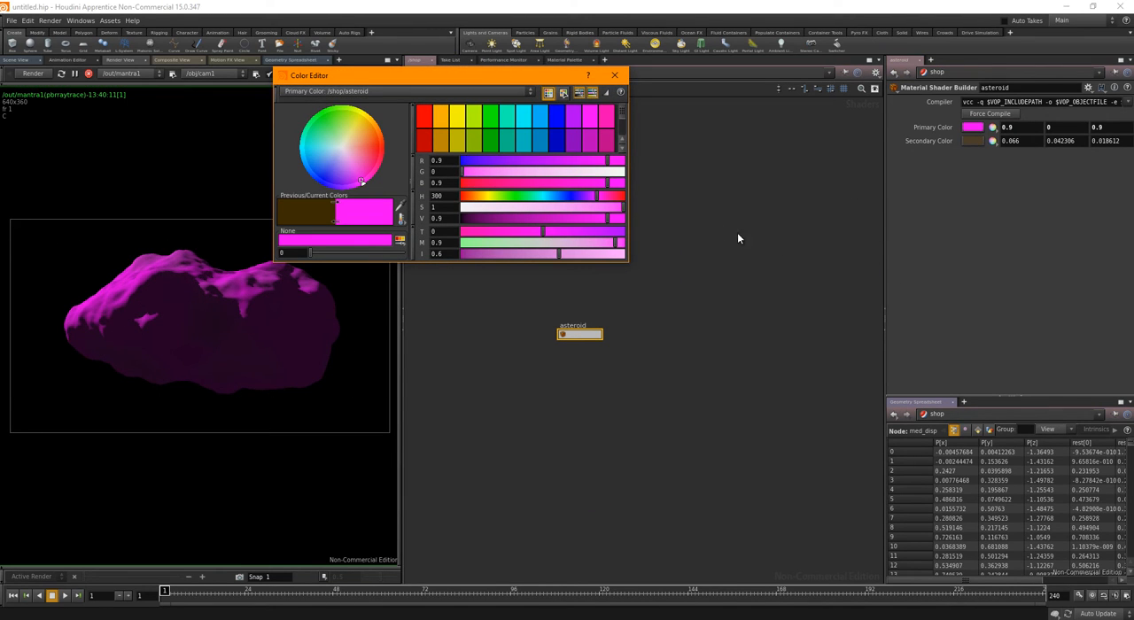
left_click(614, 75)
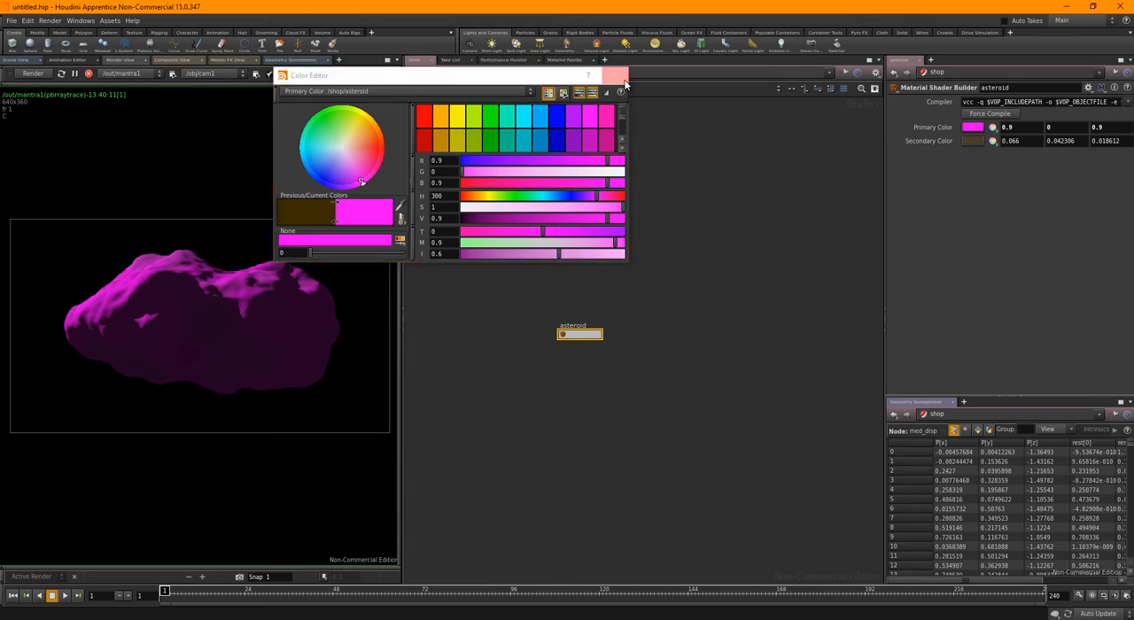
Set the Turbulent Noise node's amplitude to 11 and its frequency to 0.5 on all three axes
double_click(580, 335)
left_click(622, 226)
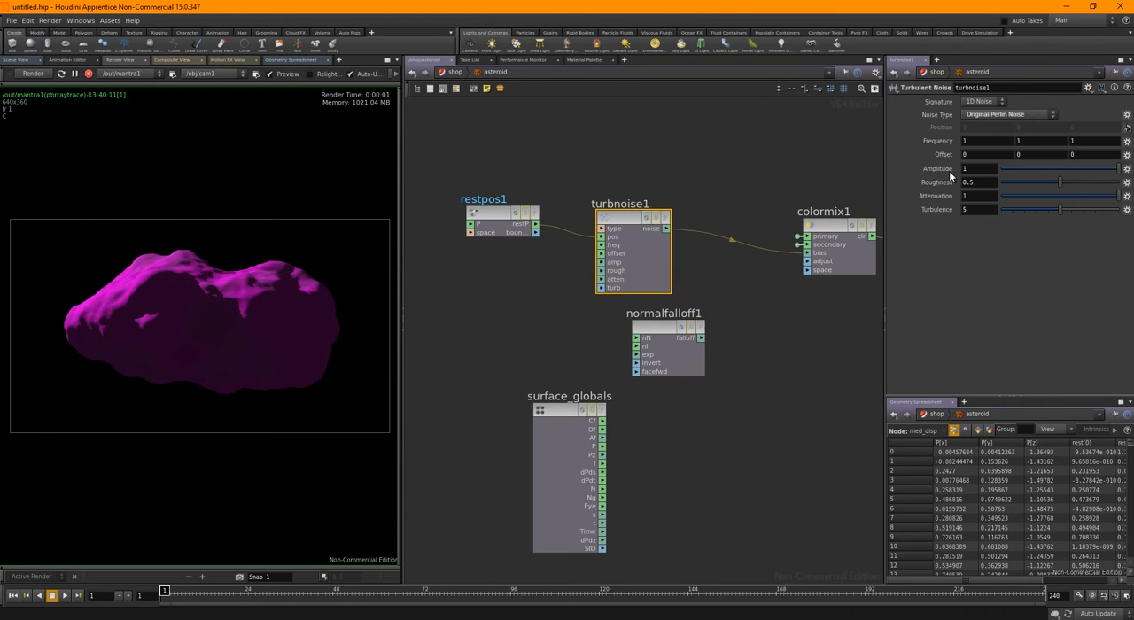
middle_click_drag(930, 141, 1030, 156)
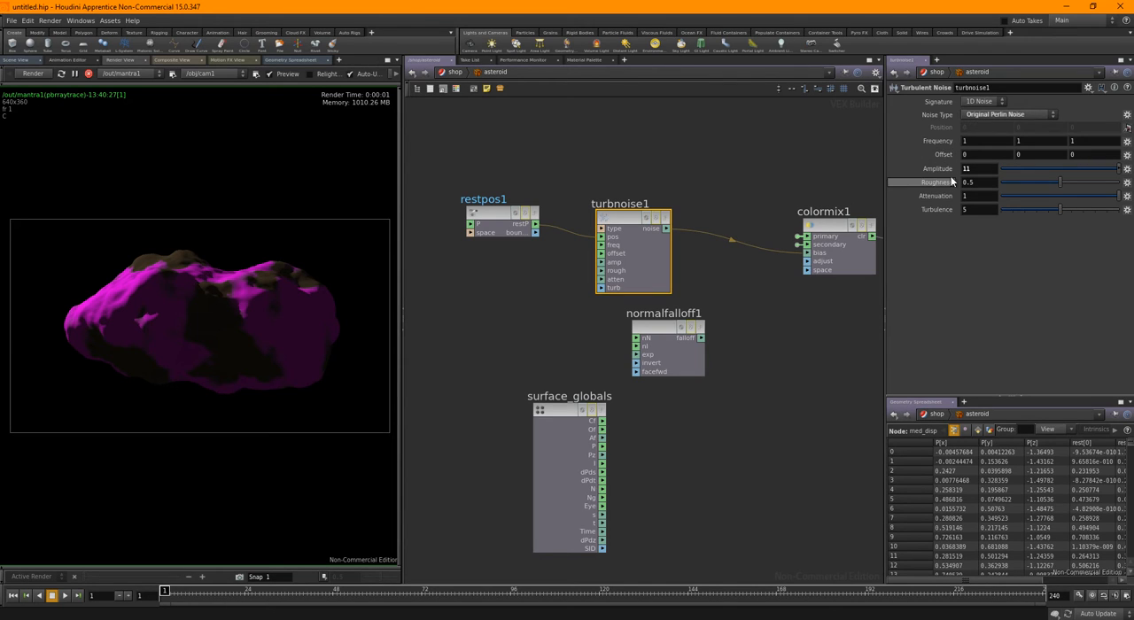
middle_click_drag(937, 140, 904, 140)
Move the Rest Position and Turbulent Noise nodes up and delete the unused Normal Falloff node
middle_click_drag(587, 161, 643, 195)
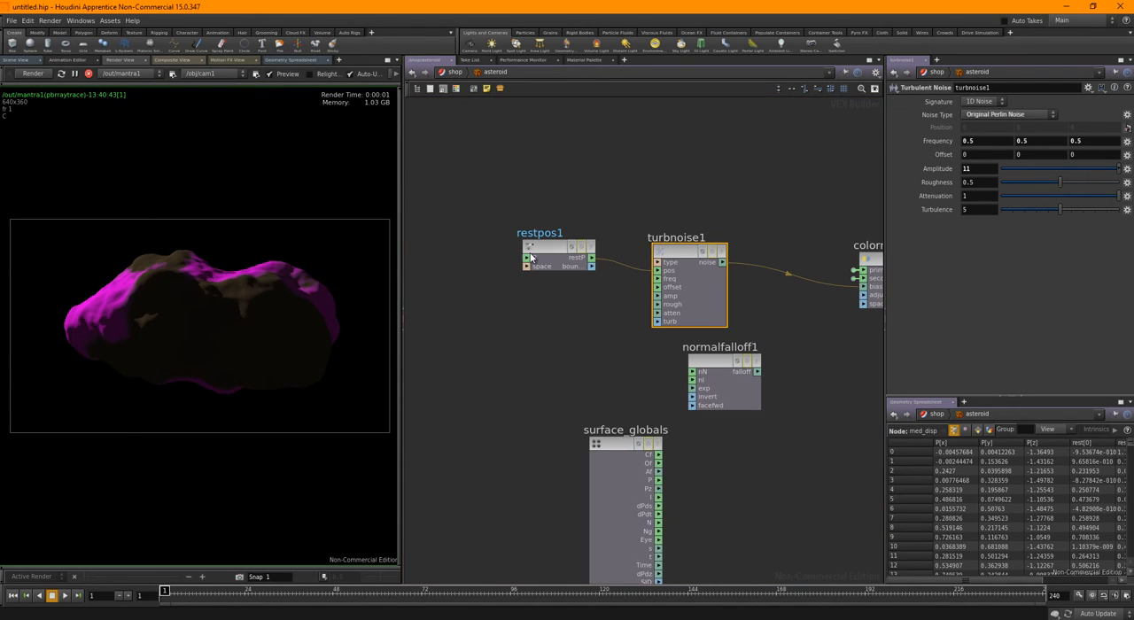
left_click_drag(530, 256, 500, 193)
left_click_drag(720, 286, 671, 224)
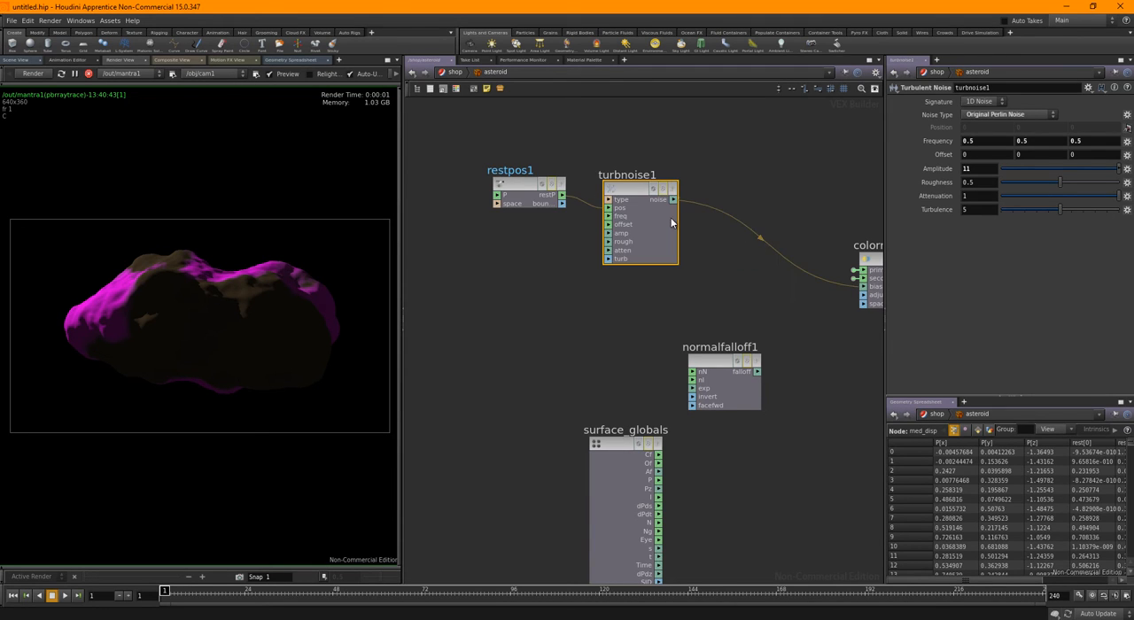
middle_click_drag(700, 276, 600, 259)
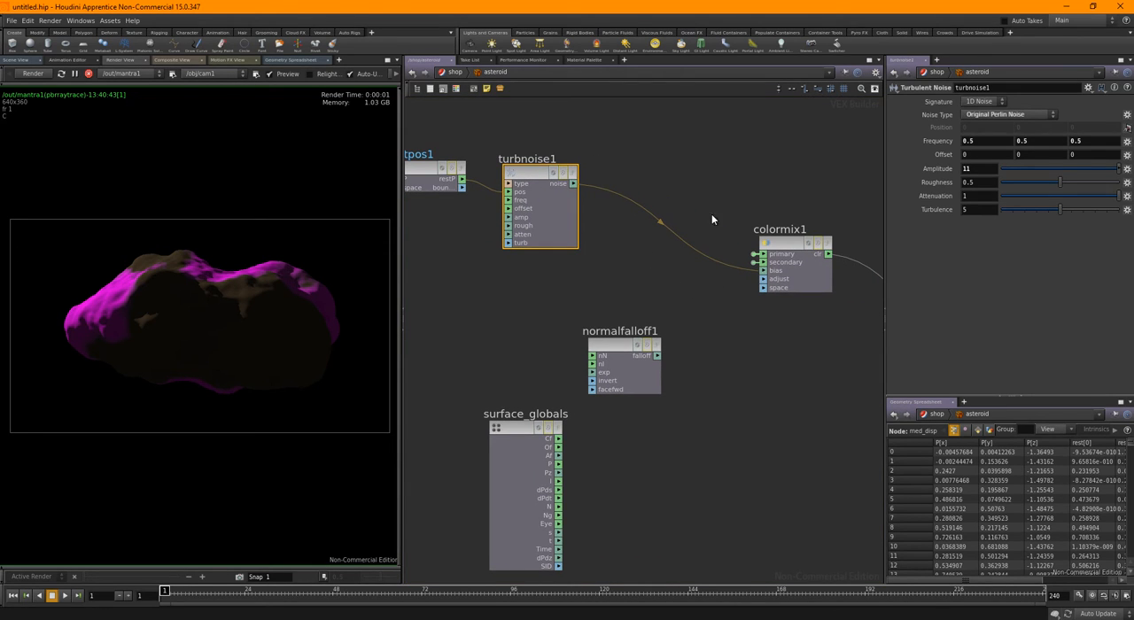
left_click(623, 346)
key("Delete")
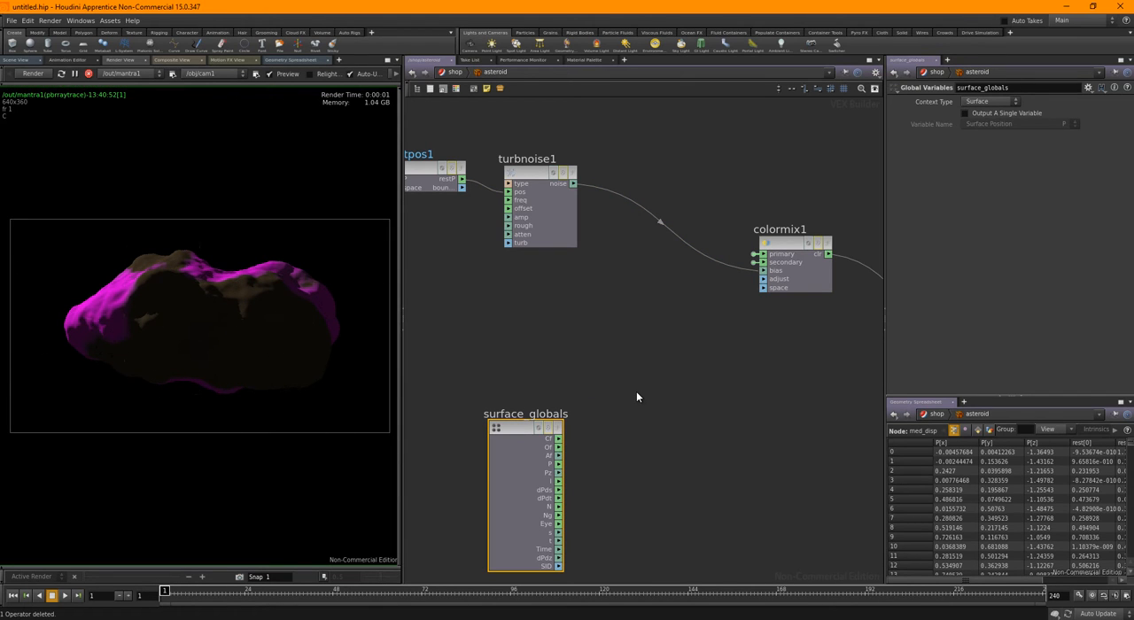
Set the asteroid material's primary color to a dark, desaturated brown of 0.059, 0.0421555, 0.025311
key("u")
left_click(974, 128)
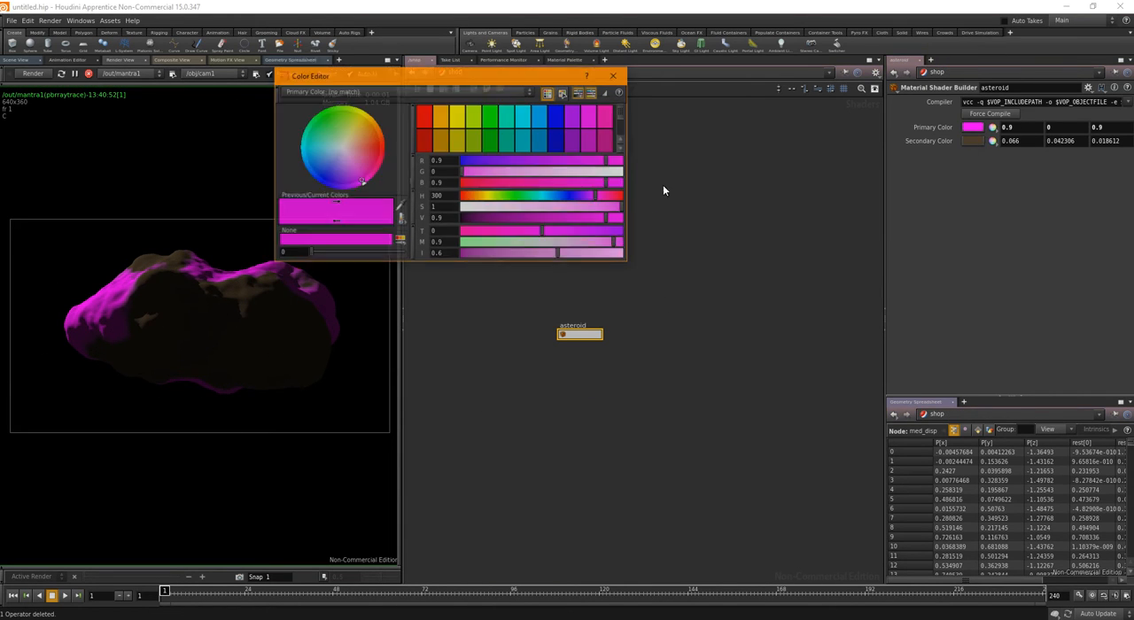
left_click(440, 140)
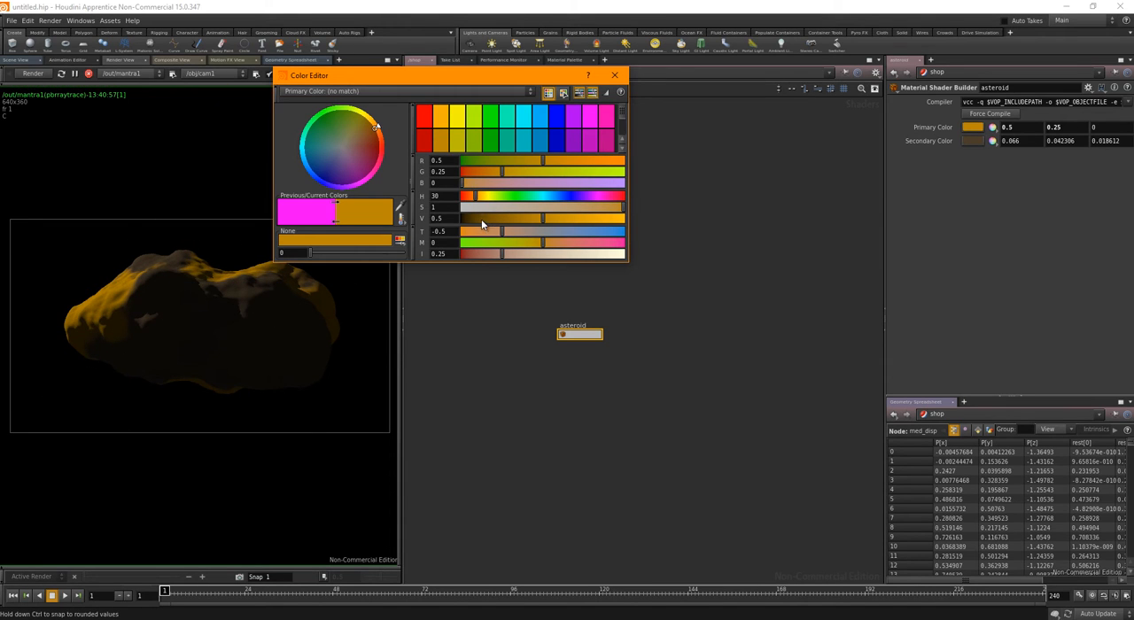
left_click_drag(482, 219, 464, 219)
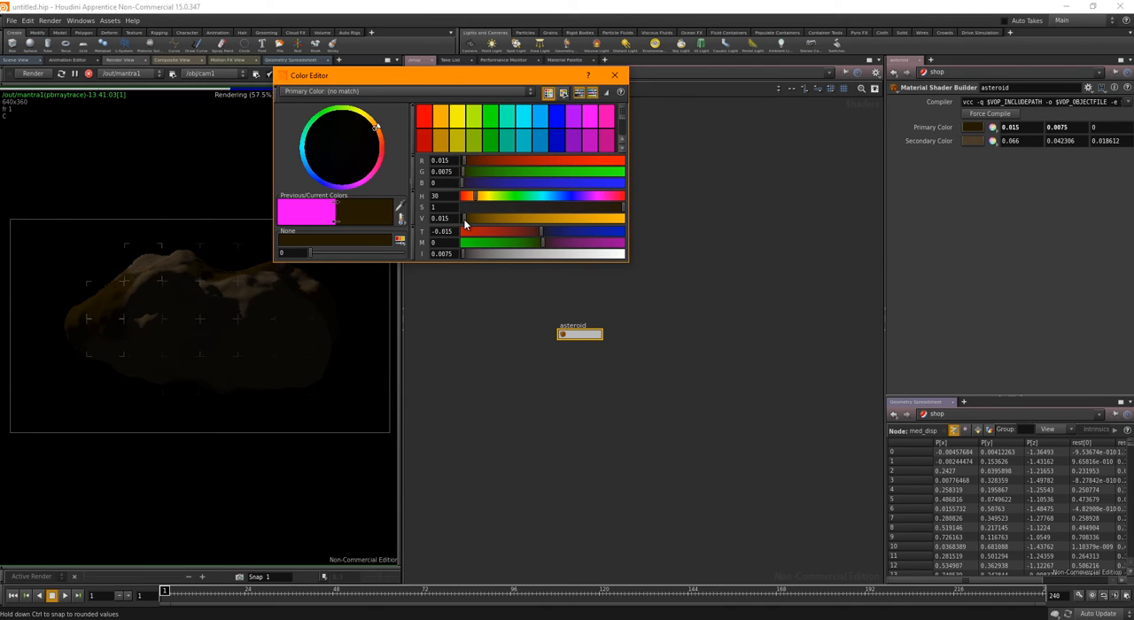
left_click_drag(612, 208, 555, 216)
left_click_drag(463, 217, 469, 220)
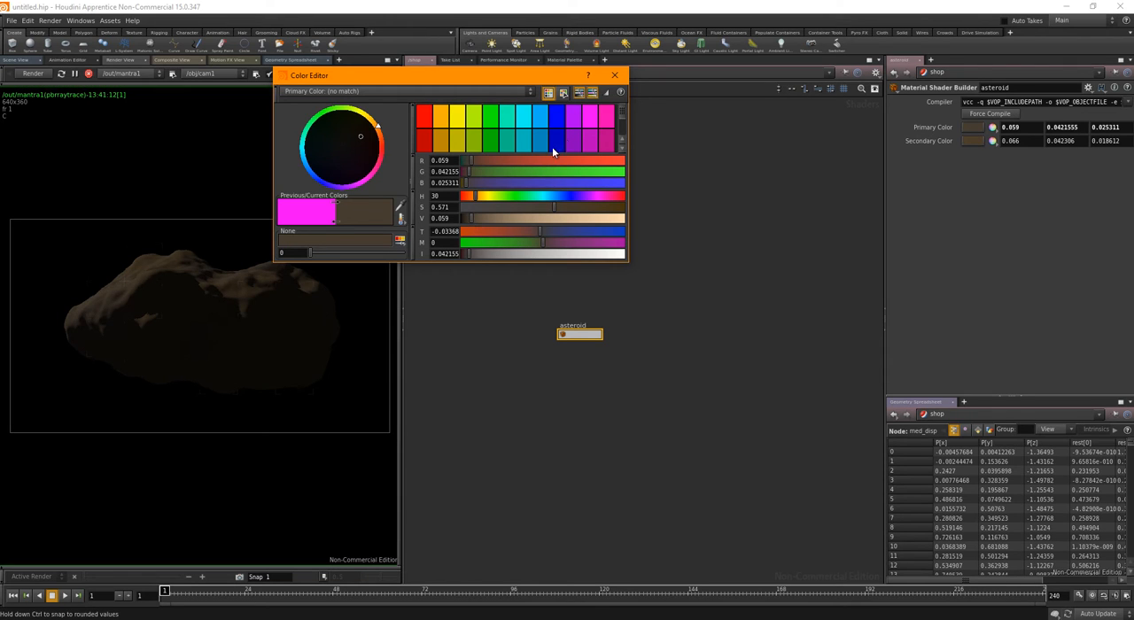
left_click(614, 76)
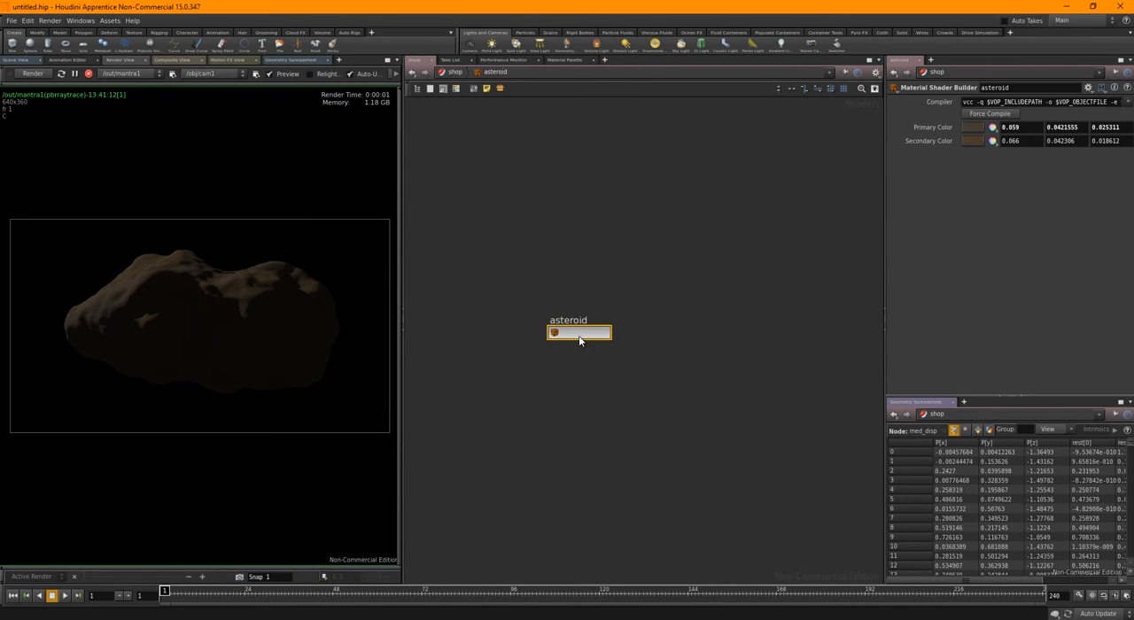
Rename the colormix1 node inside the asteroid material to primary_diffuse_mixer
double_click(579, 333)
middle_click_drag(639, 283, 531, 378)
double_click(676, 319)
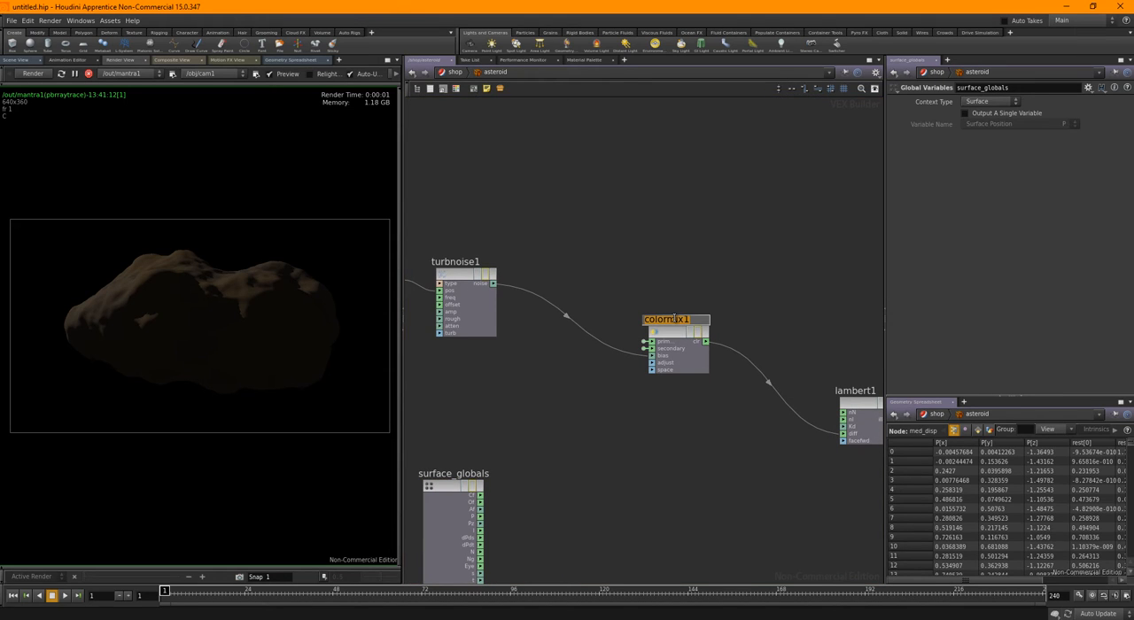
type("p")
type("rimary_diffuse_mixer")
key("Return")
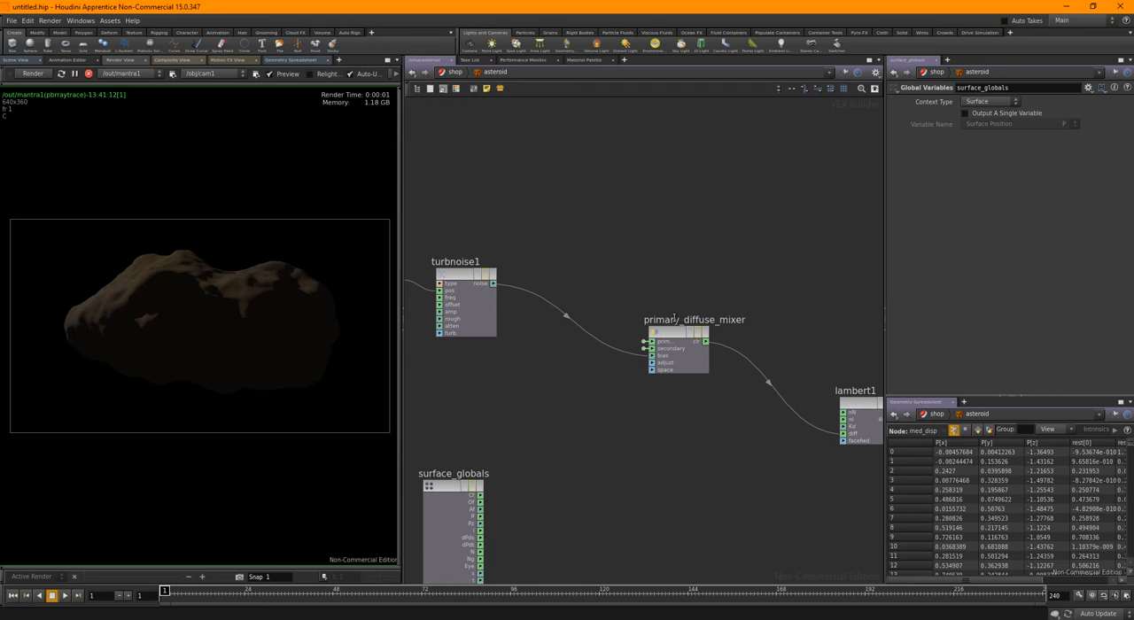
Realign the Turbulent Noise and Rest Position nodes with the mixer and rename turbnoise1 to primary_noise_mix
scroll(709, 288, "down", 1)
middle_click_drag(640, 273, 753, 281)
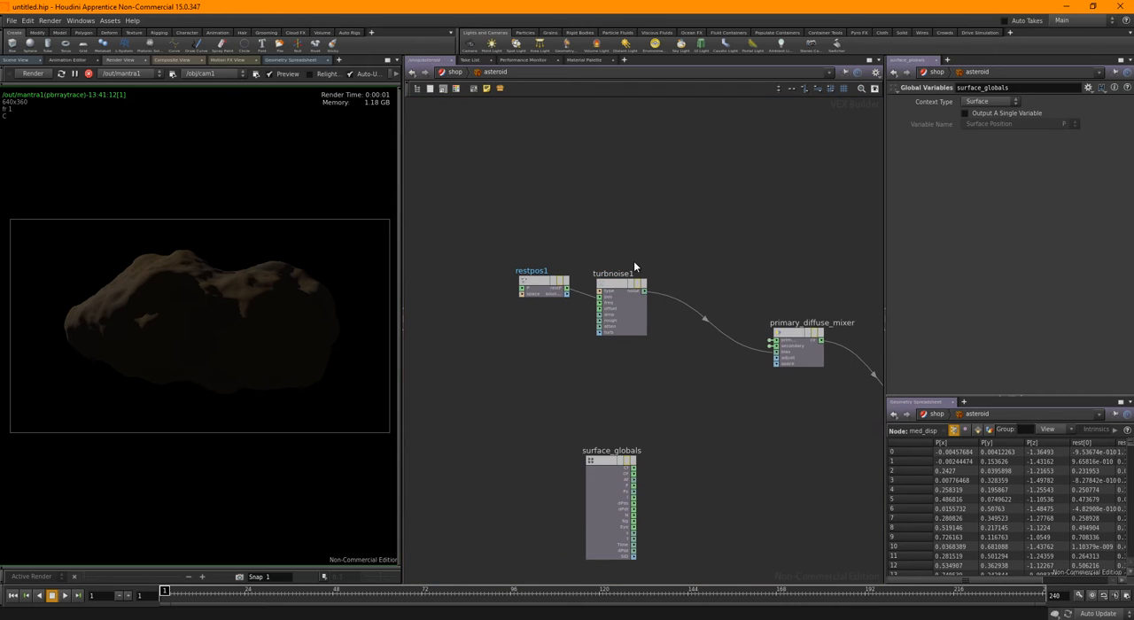
scroll(634, 260, "up", 2)
left_click_drag(598, 290, 620, 384)
left_click_drag(482, 293, 466, 381)
double_click(619, 368)
type("primary")
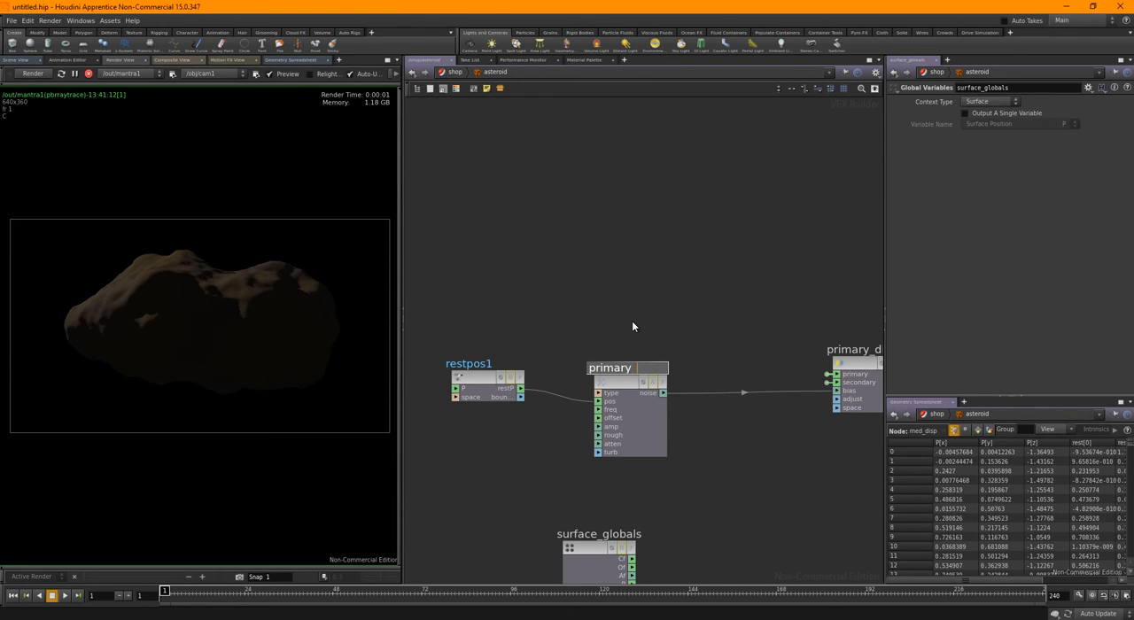
type("_noise_io")
type("x")
key("Return")
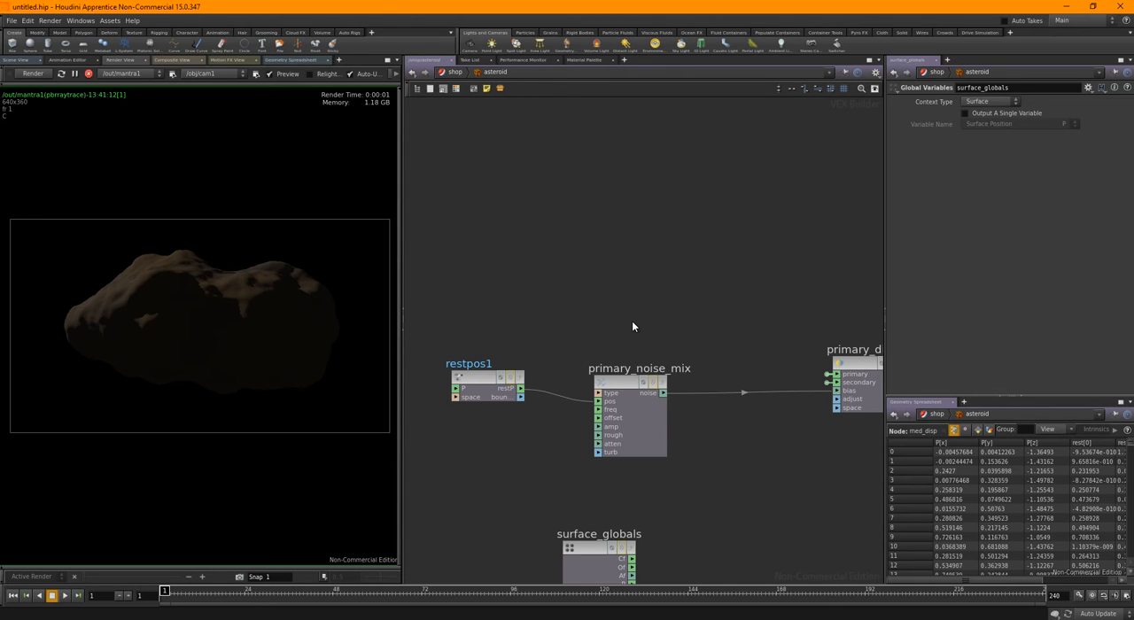
Move the surface_globals node further down and away from the noise and mixer nodes
middle_click_drag(593, 253, 594, 128)
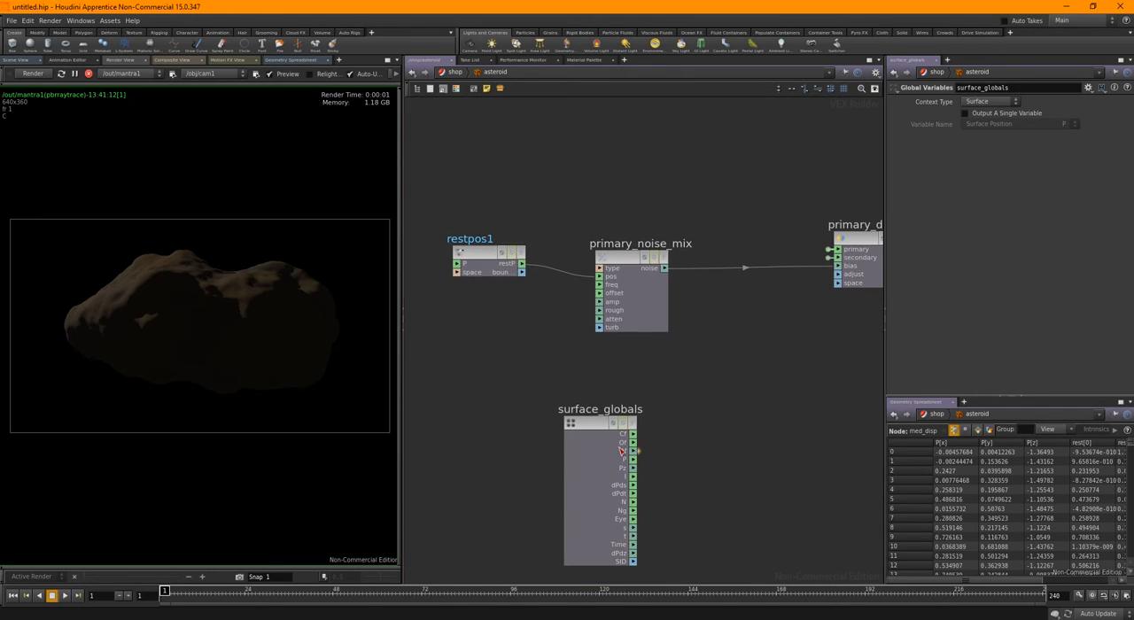
scroll(635, 450, "down", 3)
middle_click_drag(735, 350, 777, 175)
left_click_drag(653, 266, 504, 439)
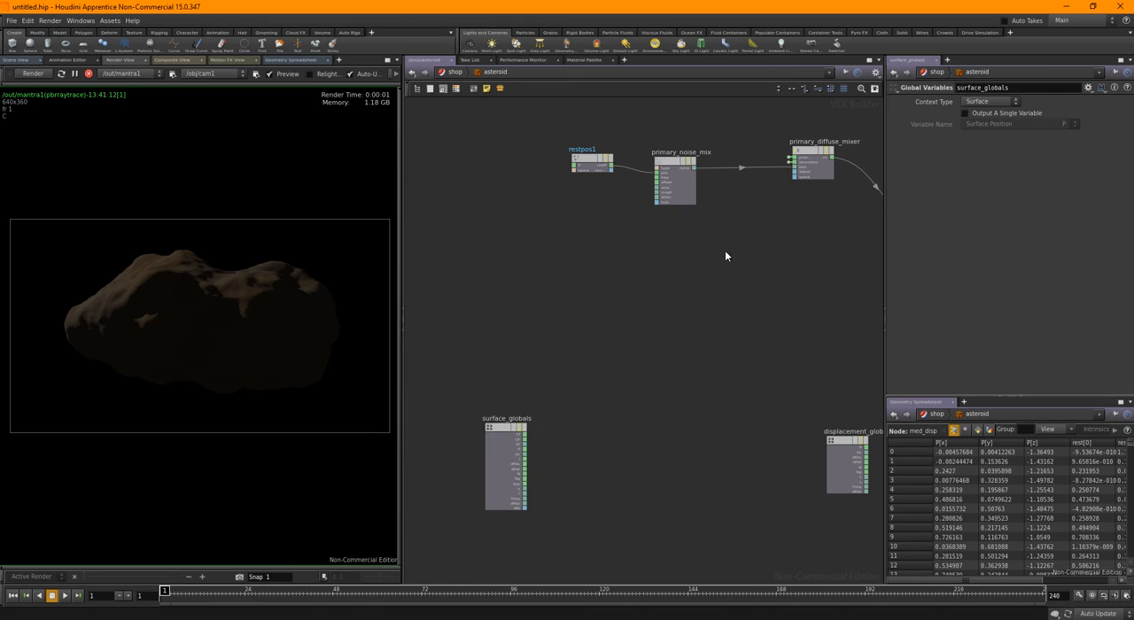
Move primary_diffuse_mixer closer to primary_noise_mix and insert a Color Mix node on the wire between the mixer and lambert1
middle_click_drag(738, 220, 631, 337)
scroll(615, 322, "up", 2)
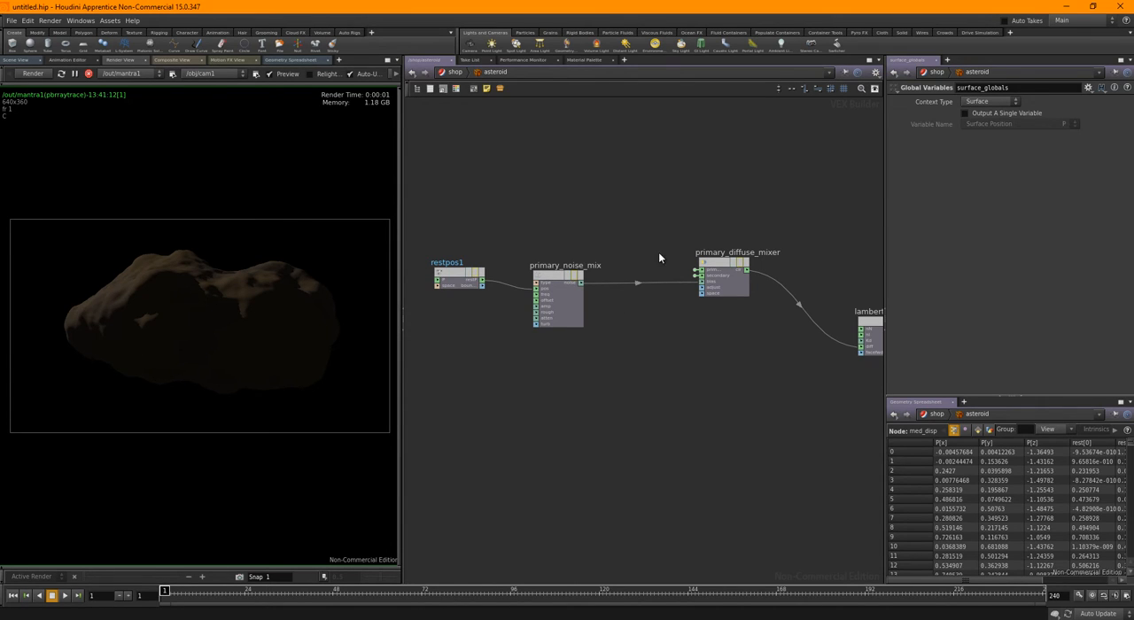
left_click_drag(727, 268, 651, 294)
key("Tab")
type("color")
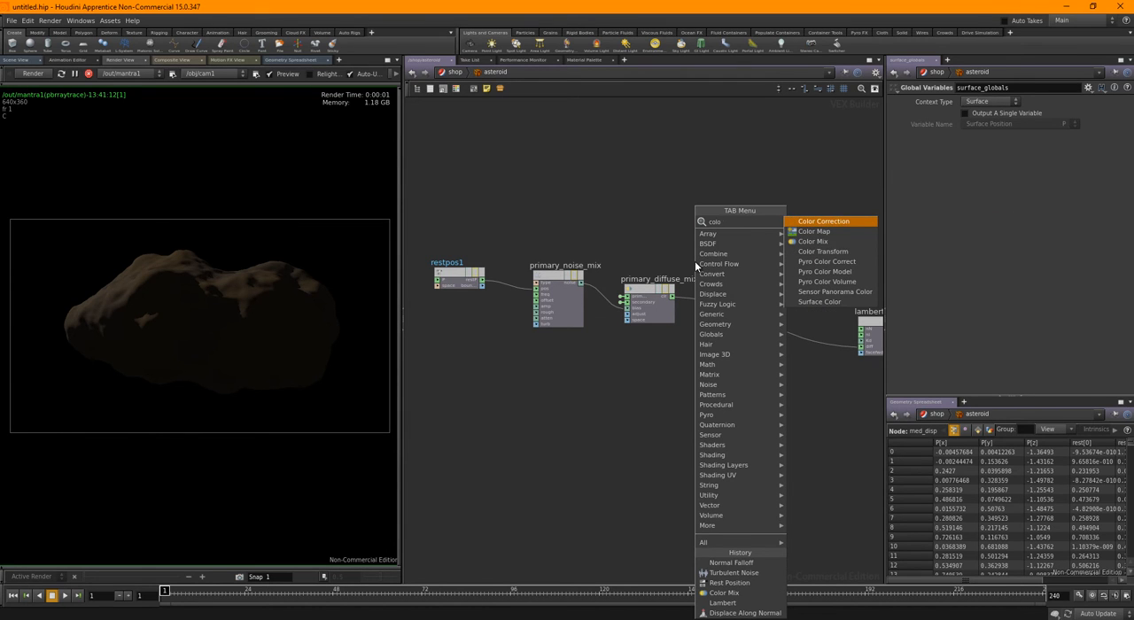
left_click(824, 241)
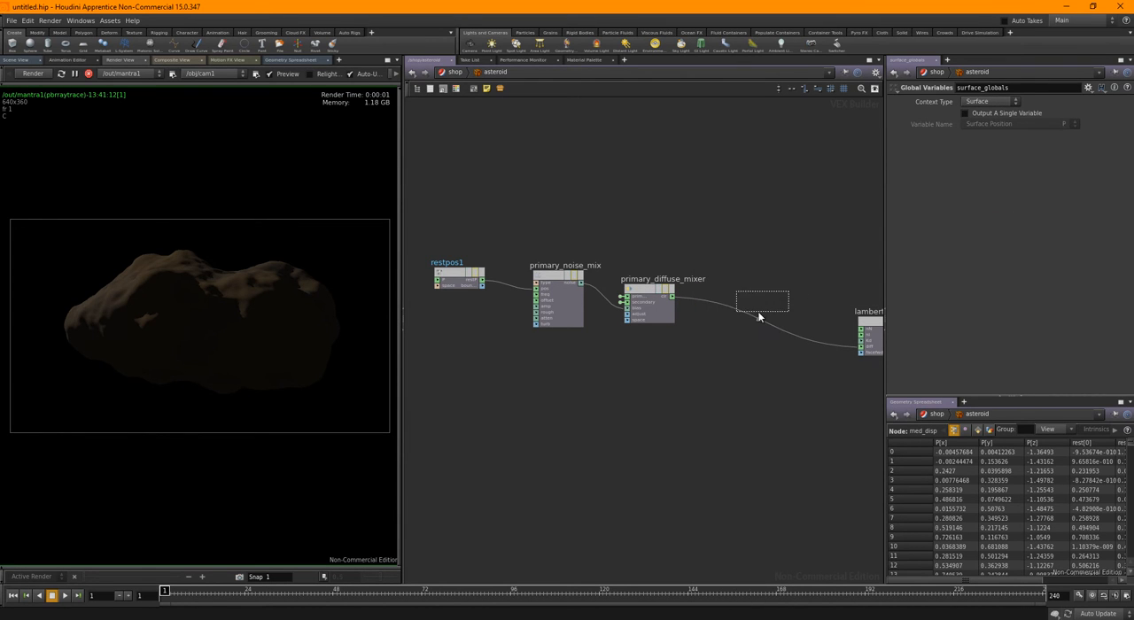
left_click(759, 306)
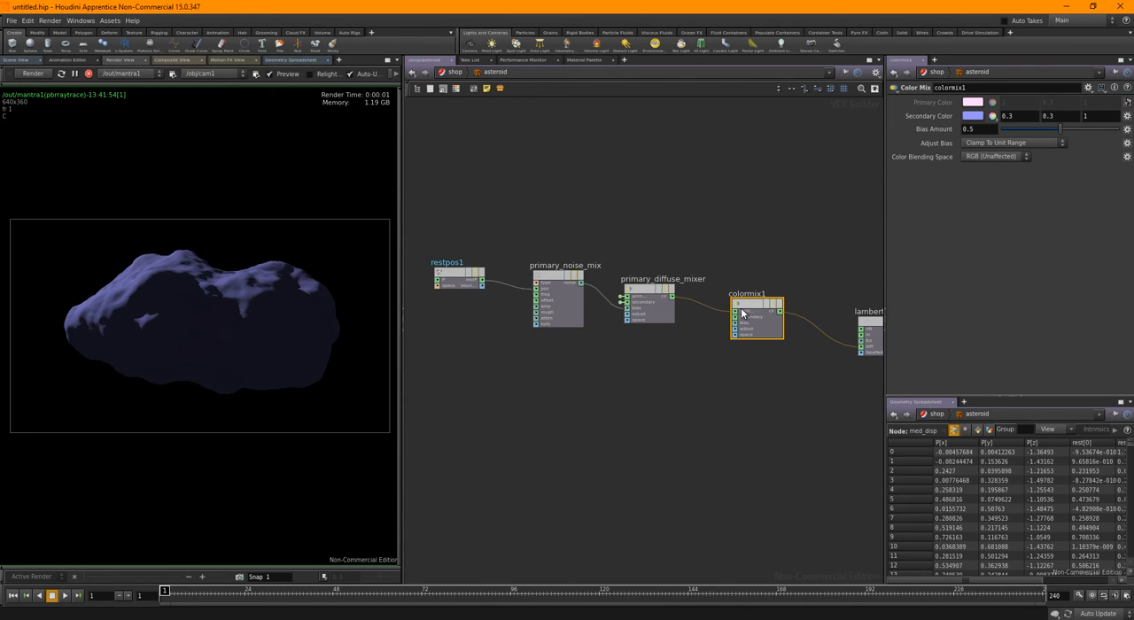
Set the new Color Mix node's secondary color to a very dark green of 0.011803, 0.029, 0.011803
left_click(973, 116)
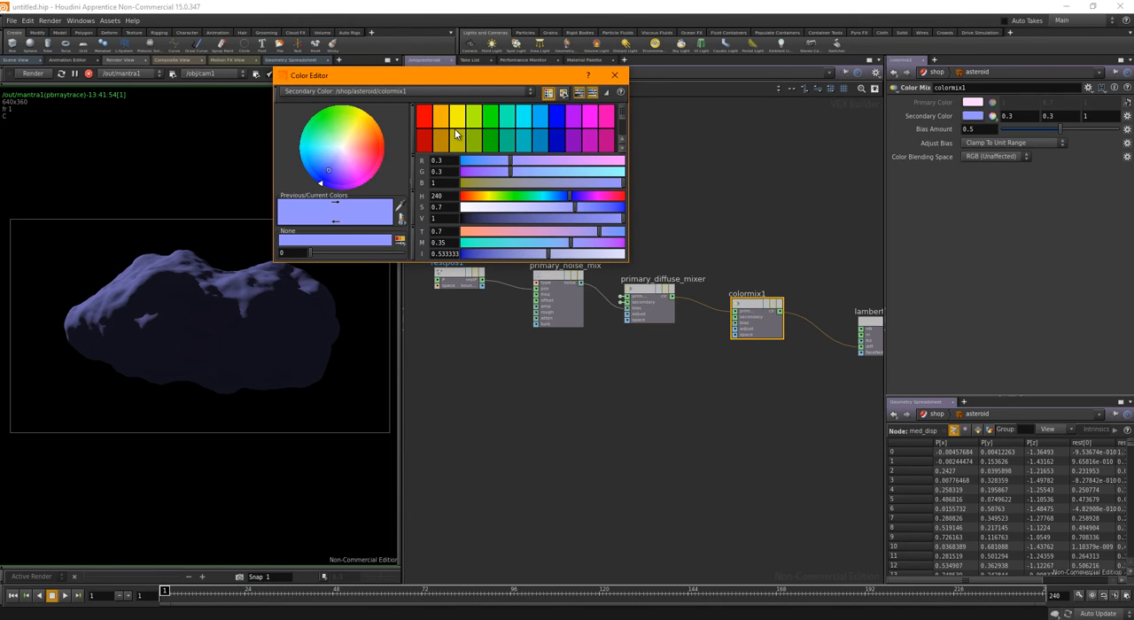
left_click(492, 129)
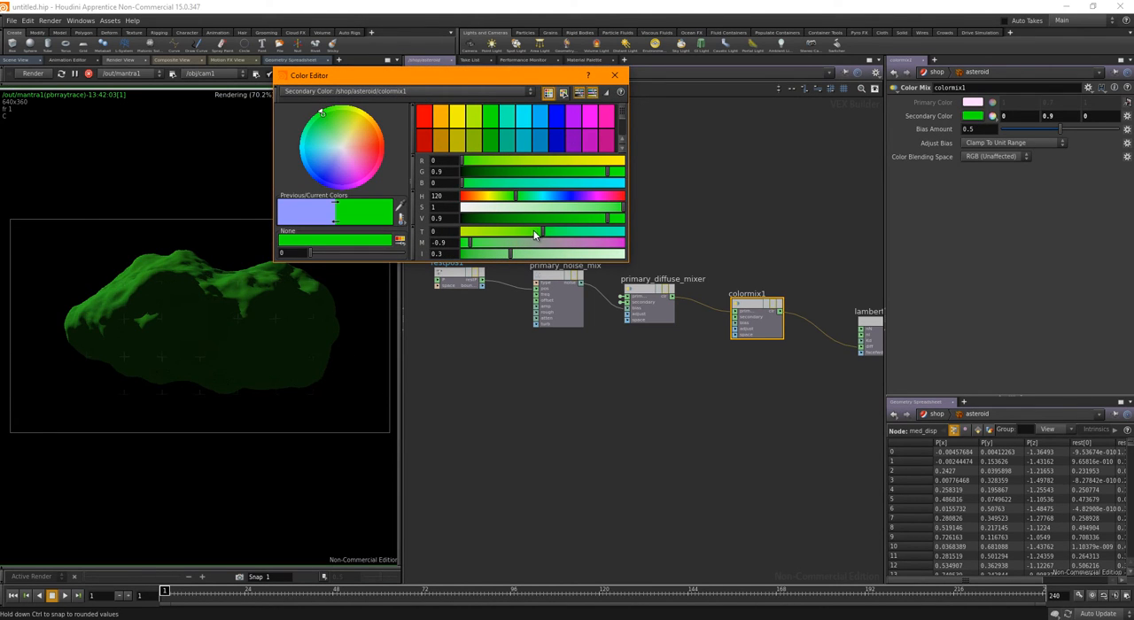
mouse_move(579, 220)
left_mouse_down()
mouse_move(467, 218)
mouse_move(471, 208)
mouse_move(557, 211)
left_mouse_up()
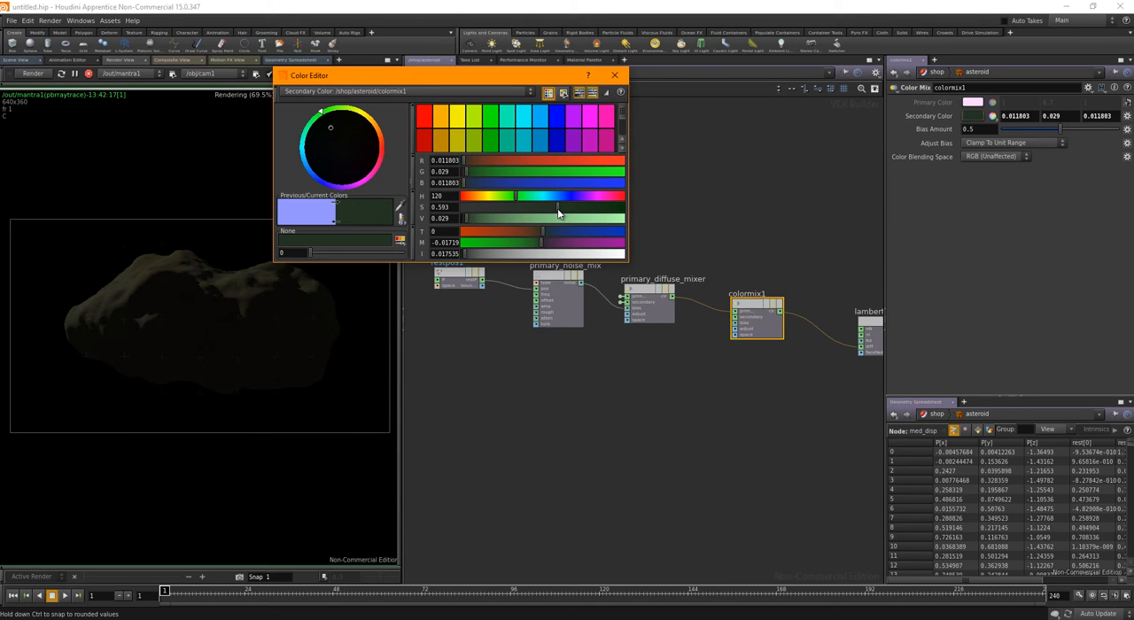
left_click(614, 75)
Move restpos1 down and add a second Turbulent Noise node below primary_noise_mix
middle_click_drag(574, 371, 577, 346)
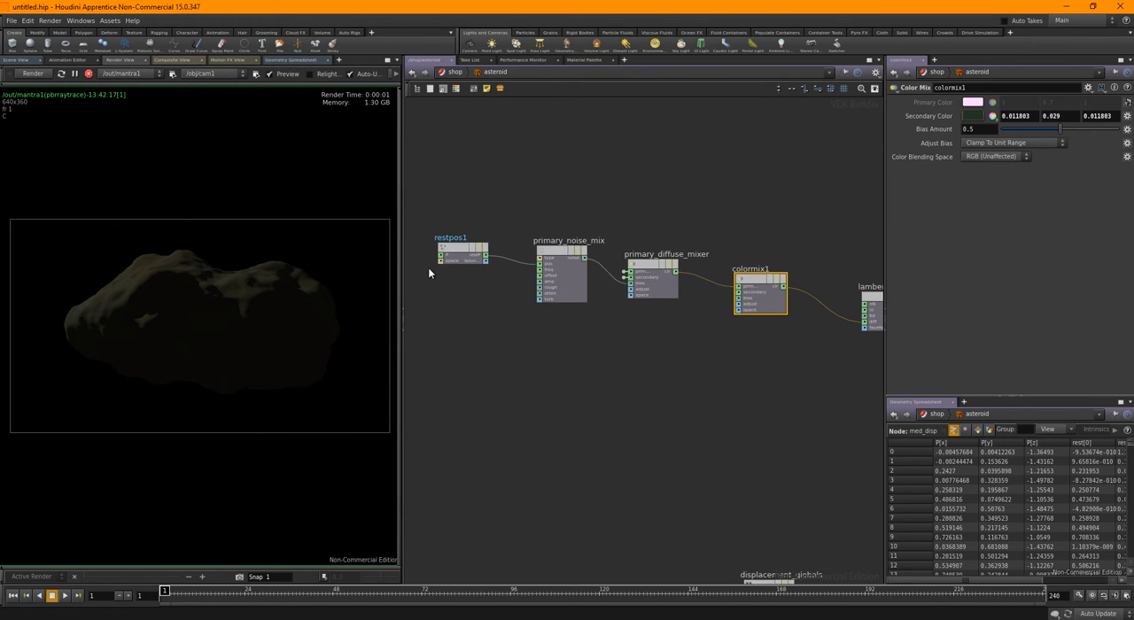
left_click_drag(469, 250, 454, 324)
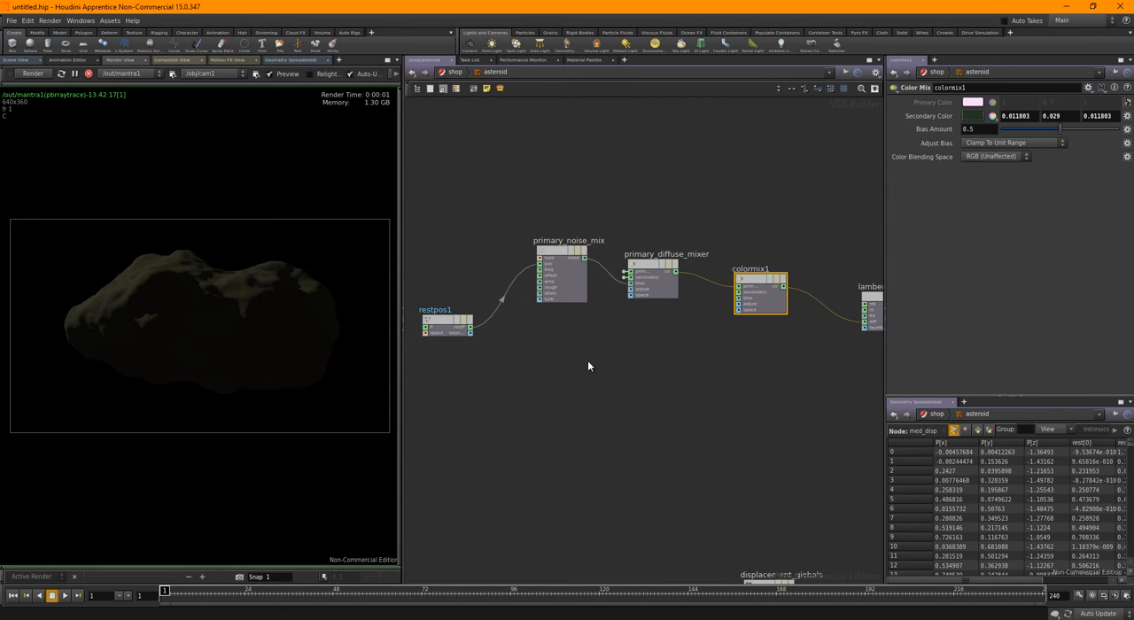
key("Tab")
type("turb")
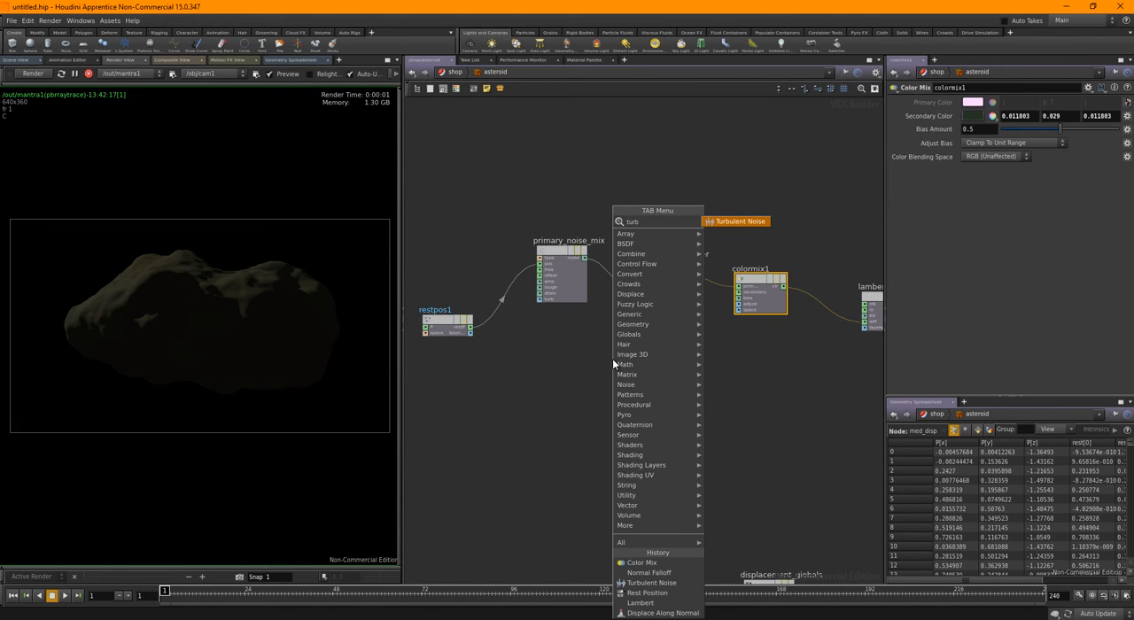
left_click(738, 221)
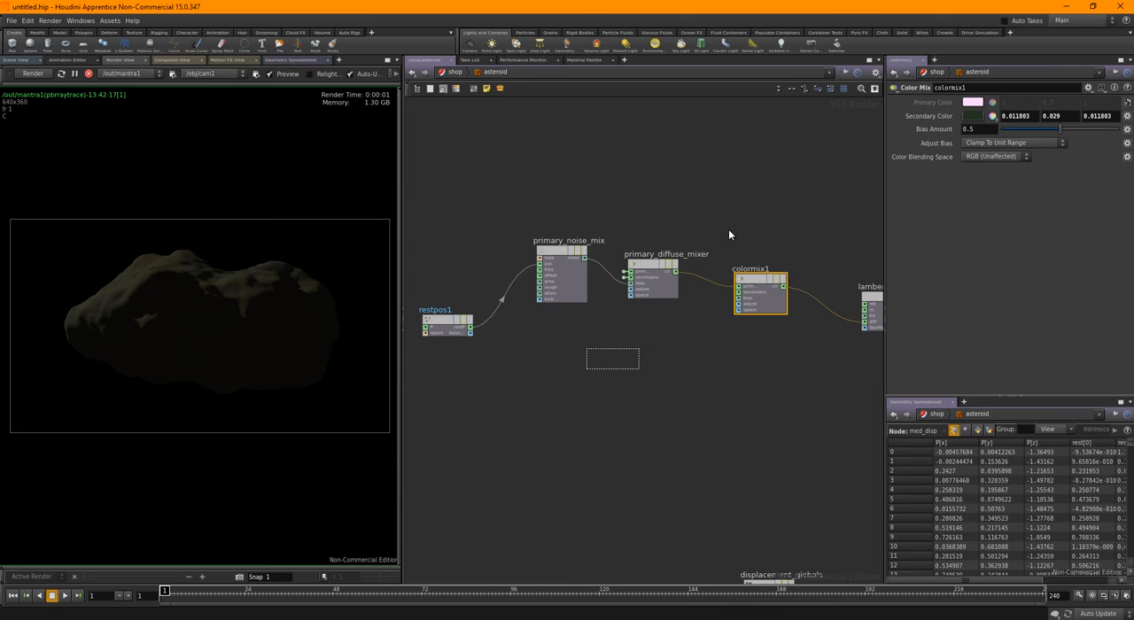
left_click(584, 361)
Connect restP to the new Turbulent Noise's pos input and its noise output to colormix1's bias input
scroll(476, 335, "up", 3)
left_click_drag(476, 336, 611, 366)
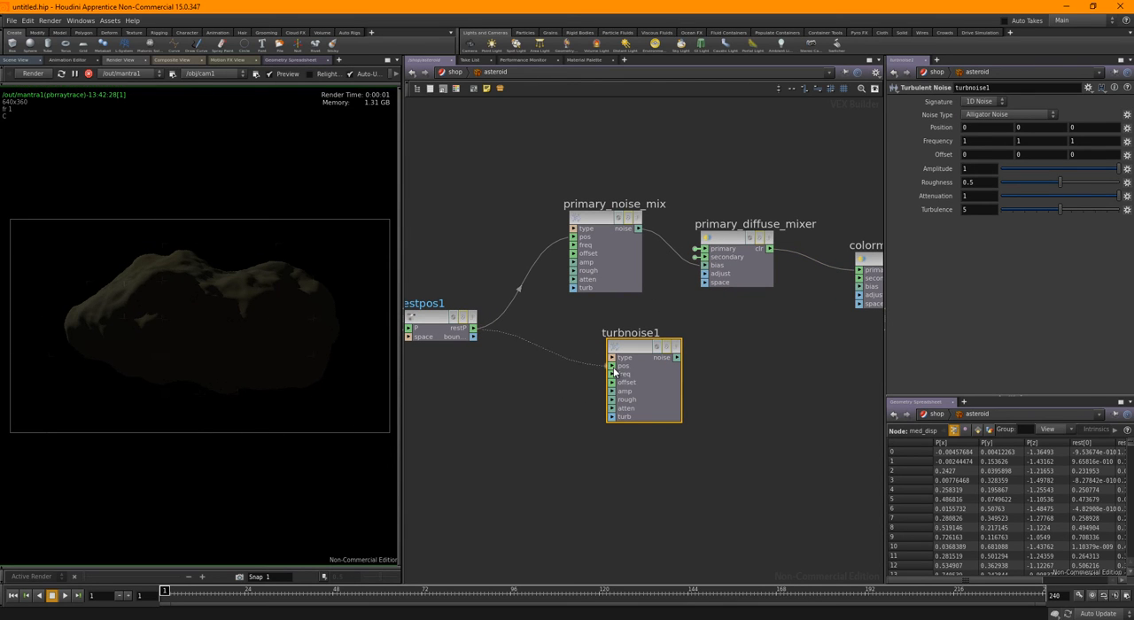
middle_click_drag(752, 367, 622, 361)
left_click_drag(567, 351, 756, 282)
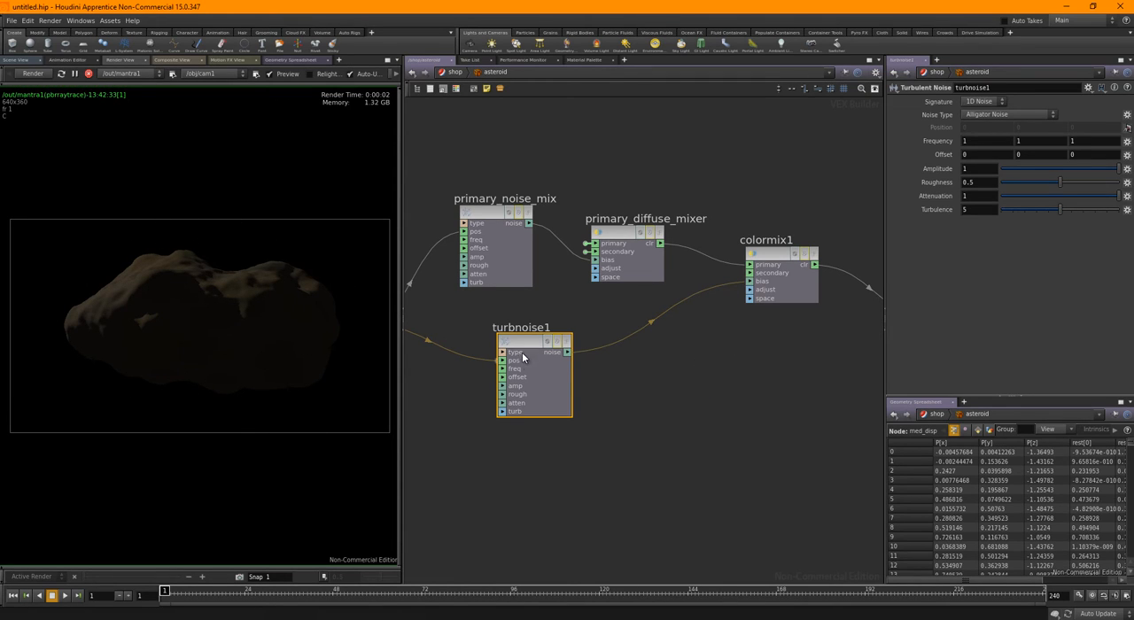
Set turbnoise1's noise type to Original Perlin Noise and its frequency to 5 on all three axes
left_click(997, 115)
left_click(993, 133)
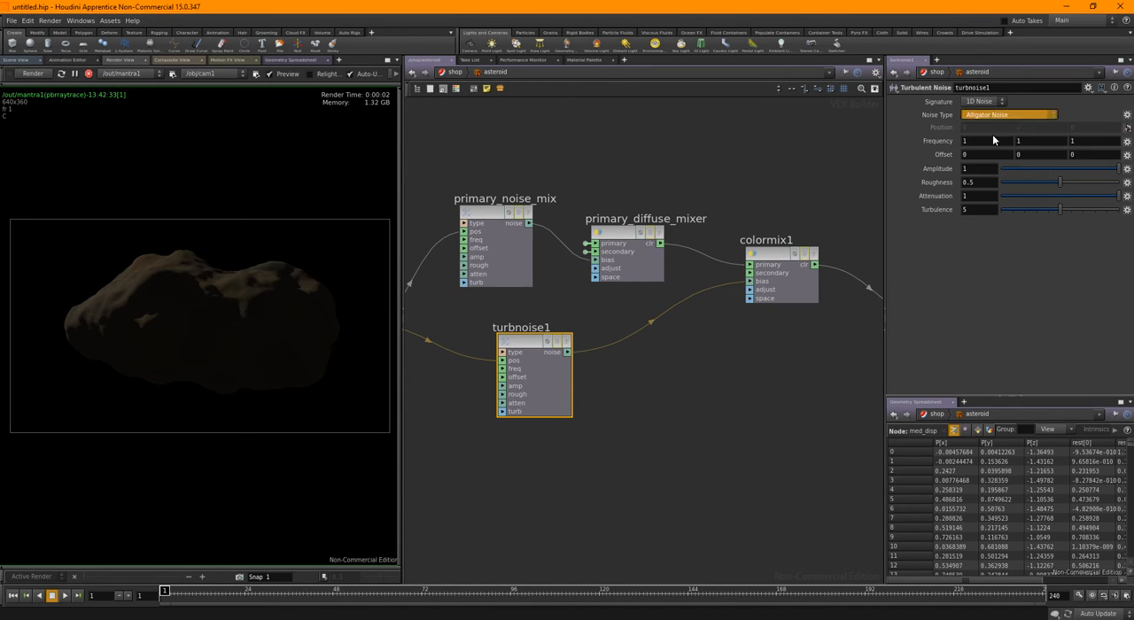
left_click(980, 142)
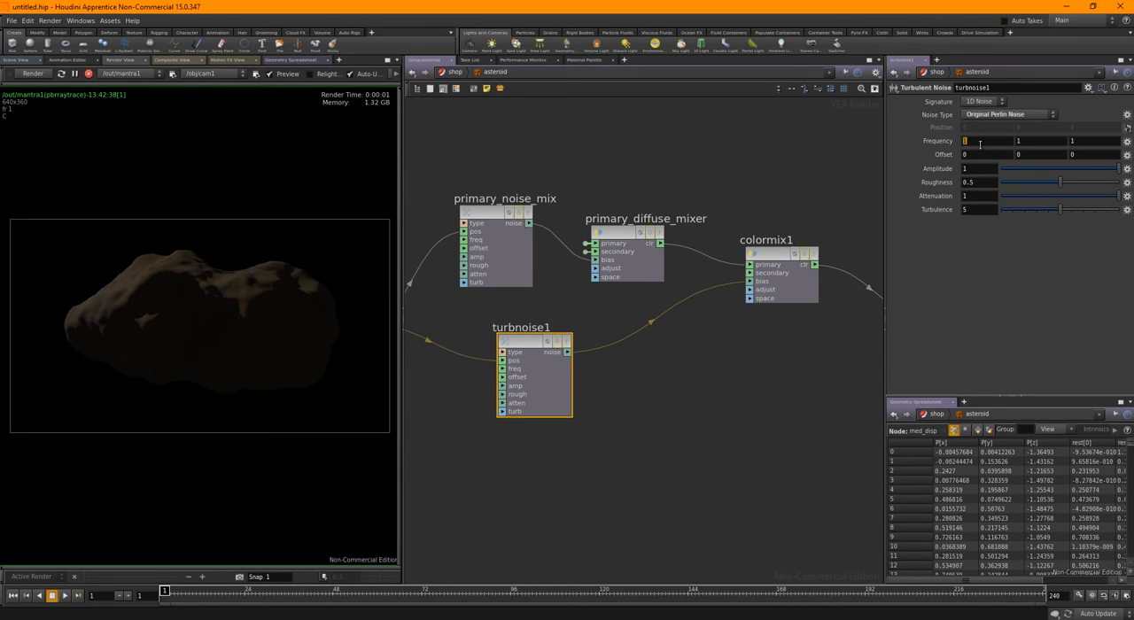
type("5")
key("Return")
Move colormix1 slightly lower, and shift surface_output, displacement_output and output_collect together farther away from lambert1 to free up space
middle_click_drag(738, 364, 688, 343)
left_click_drag(709, 271, 683, 322)
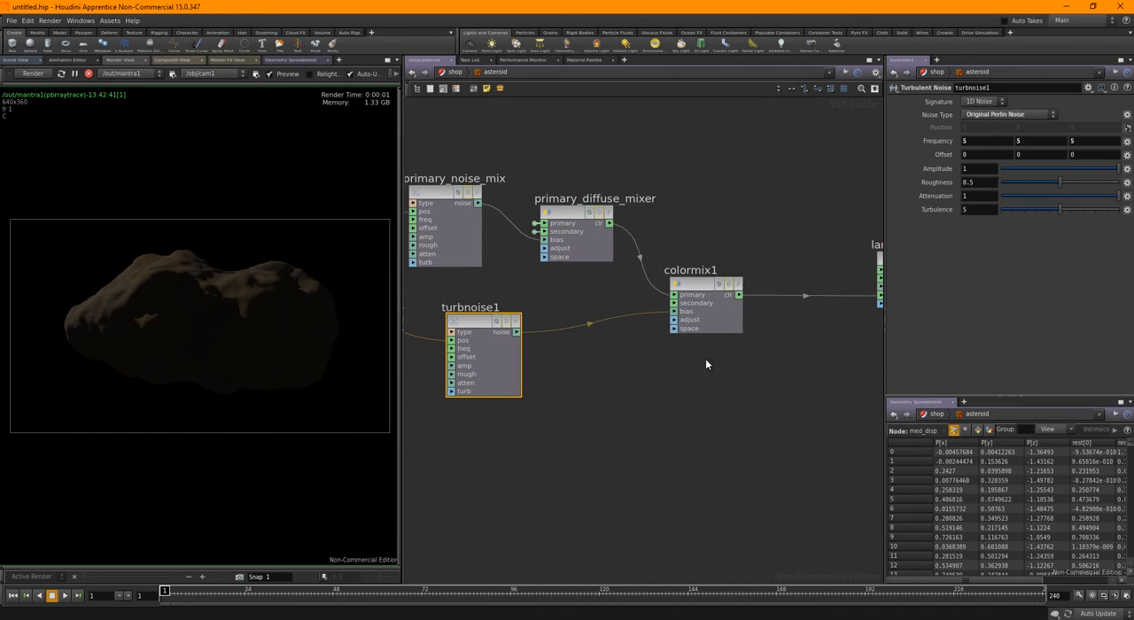
right_click_drag(706, 358, 647, 408)
middle_click_drag(680, 407, 518, 380)
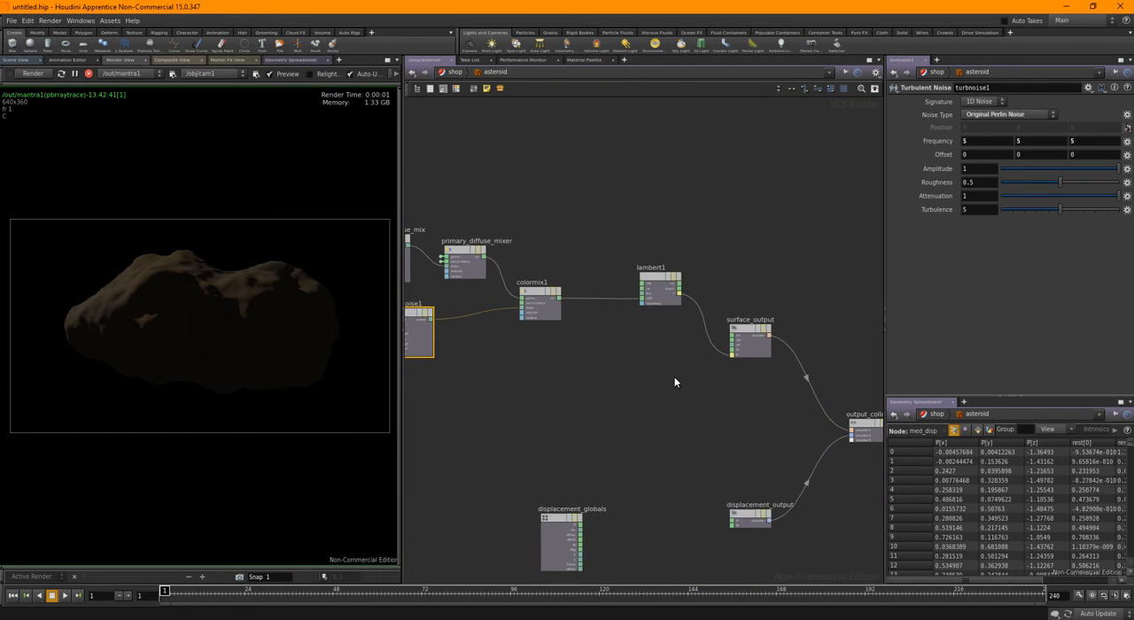
middle_click_drag(690, 381, 541, 320)
right_click_drag(543, 328, 570, 217)
left_click_drag(544, 221, 687, 468)
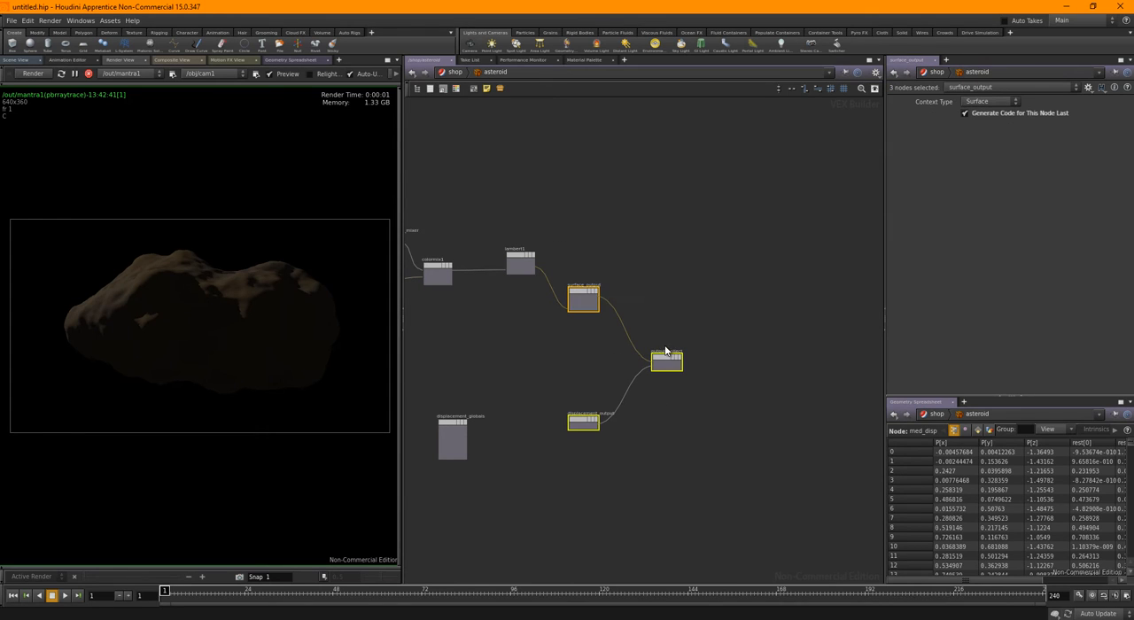
left_click_drag(675, 352, 827, 276)
left_click(579, 336)
middle_click_drag(598, 344, 763, 351)
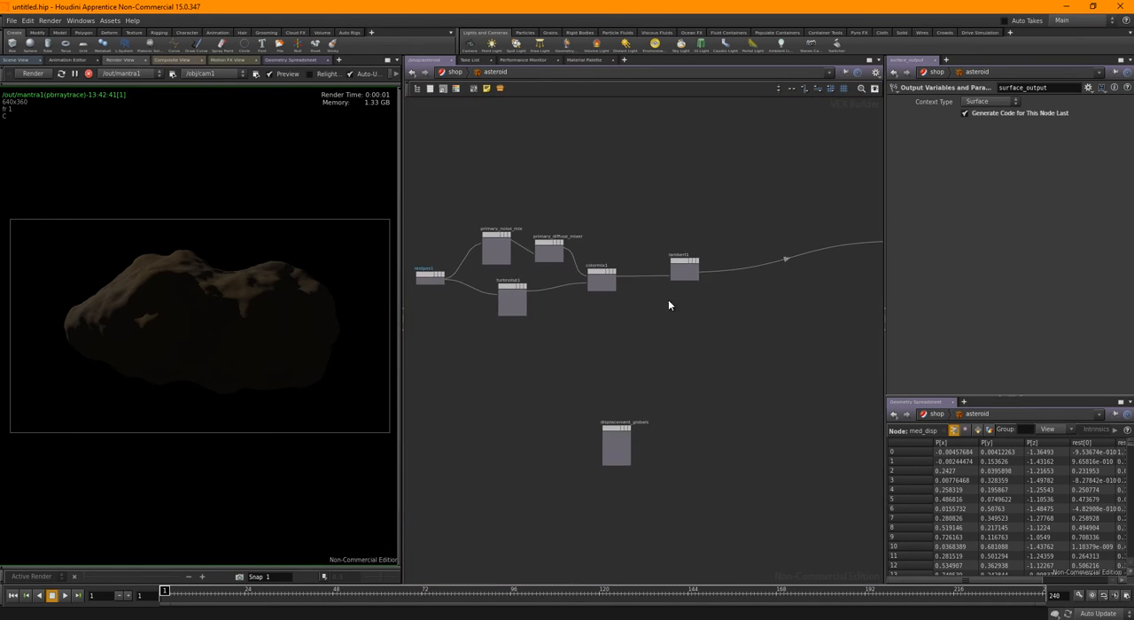
Move lambert1 close to surface_output and place restpos1 below the turbnoise1 node
scroll(667, 298, "up", 1)
left_click_drag(647, 189, 734, 298)
middle_click_drag(805, 334, 599, 372)
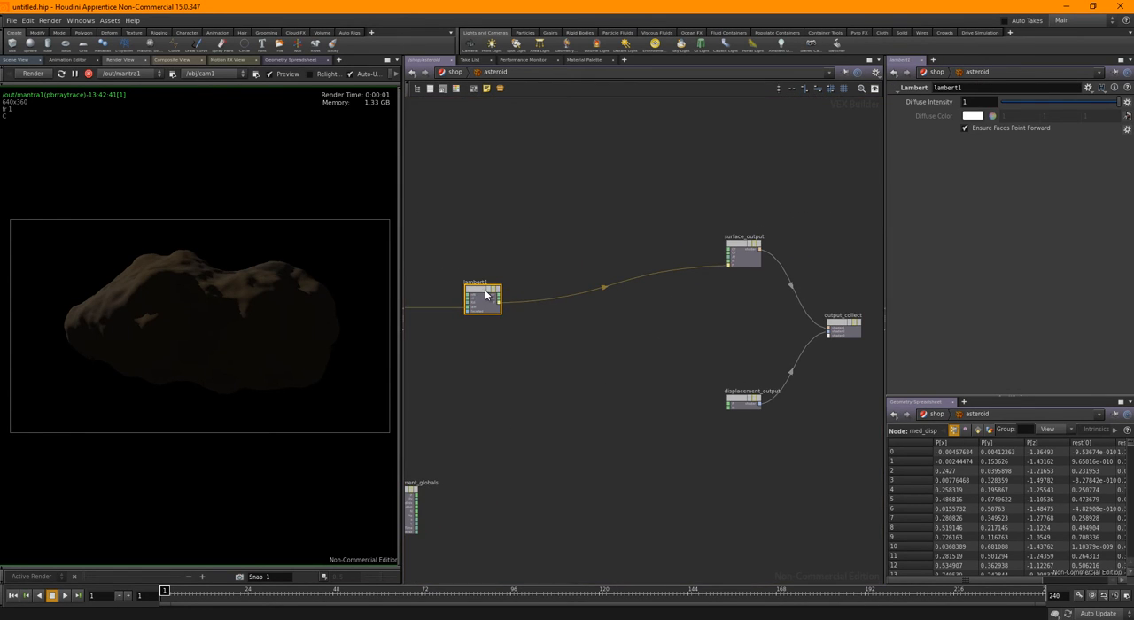
left_click_drag(485, 295, 635, 232)
left_click(550, 360)
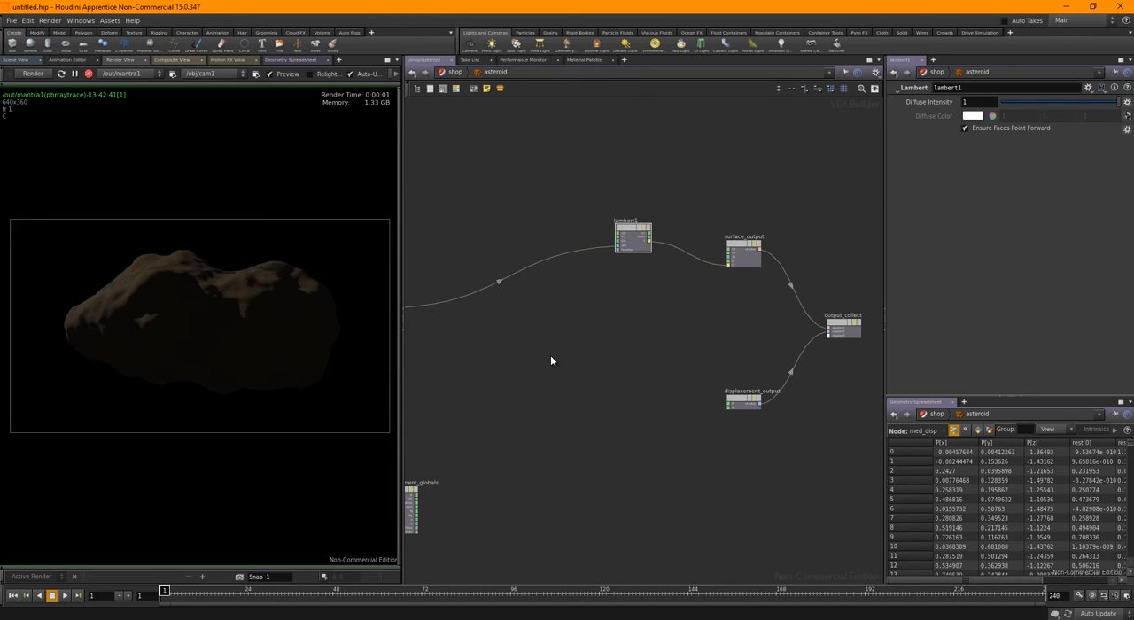
middle_click_drag(499, 376, 644, 346)
mouse_move(576, 348)
middle_mouse_down()
mouse_move(631, 317)
mouse_move(683, 349)
middle_mouse_up()
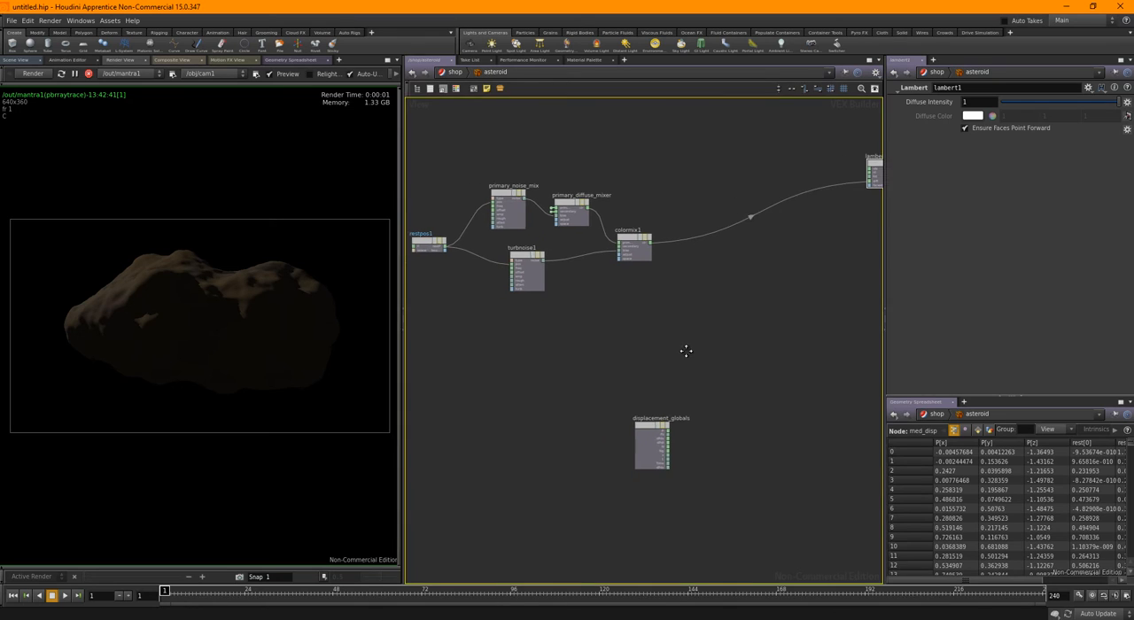
left_click_drag(430, 248, 445, 384)
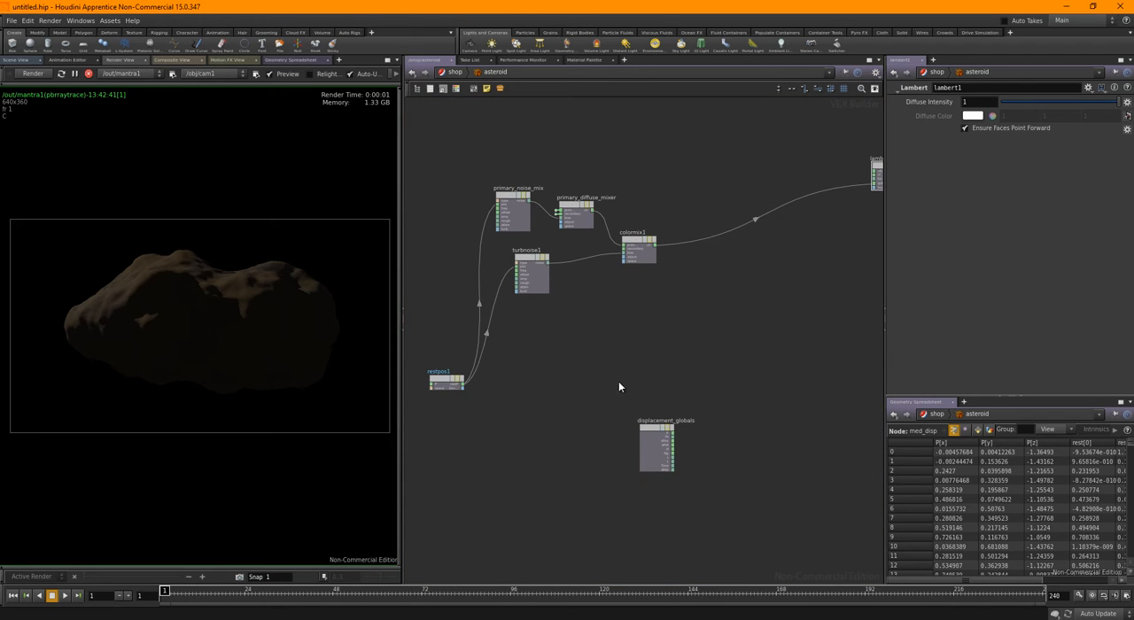
Add a third Turbulent Noise node just above displacement_globals
middle_click_drag(740, 379, 665, 343)
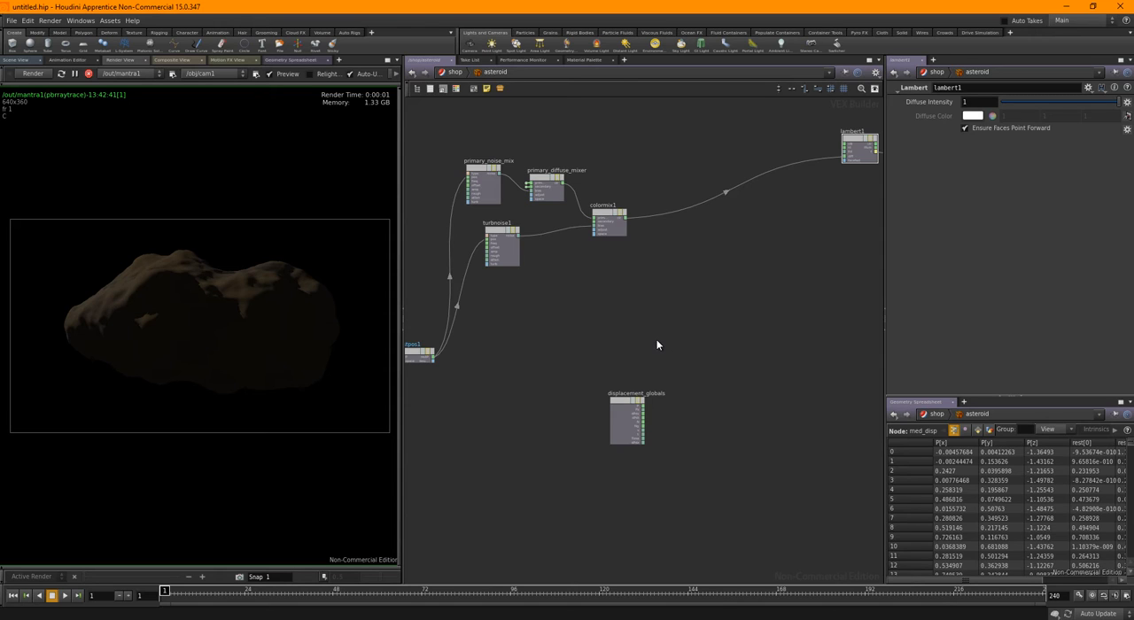
middle_click_drag(730, 354, 707, 334)
key("Tab")
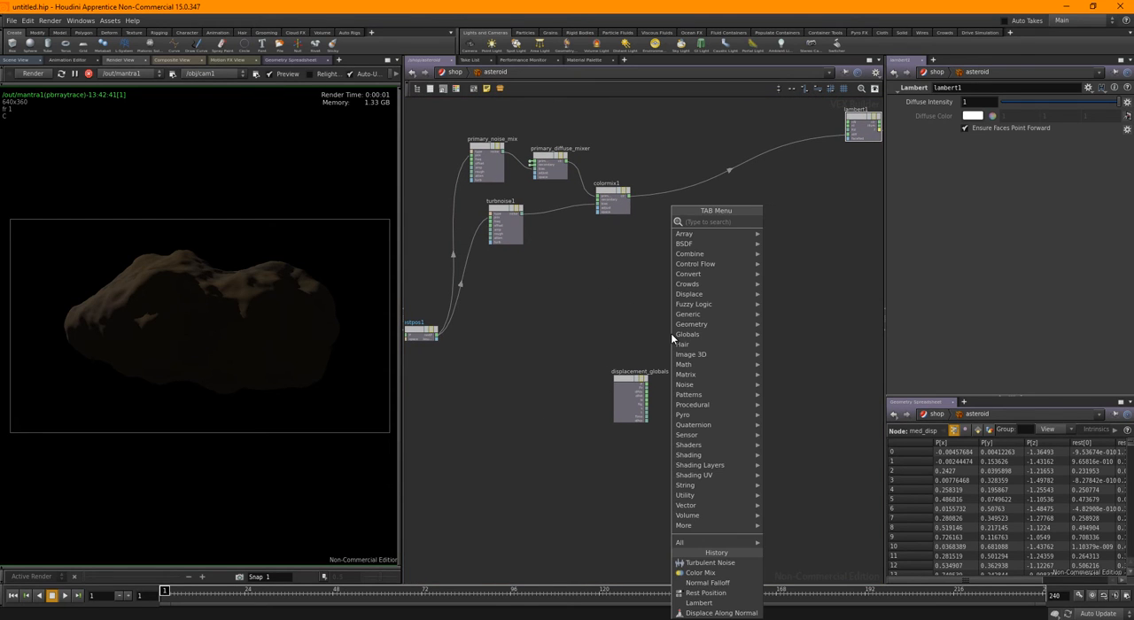
type("tur")
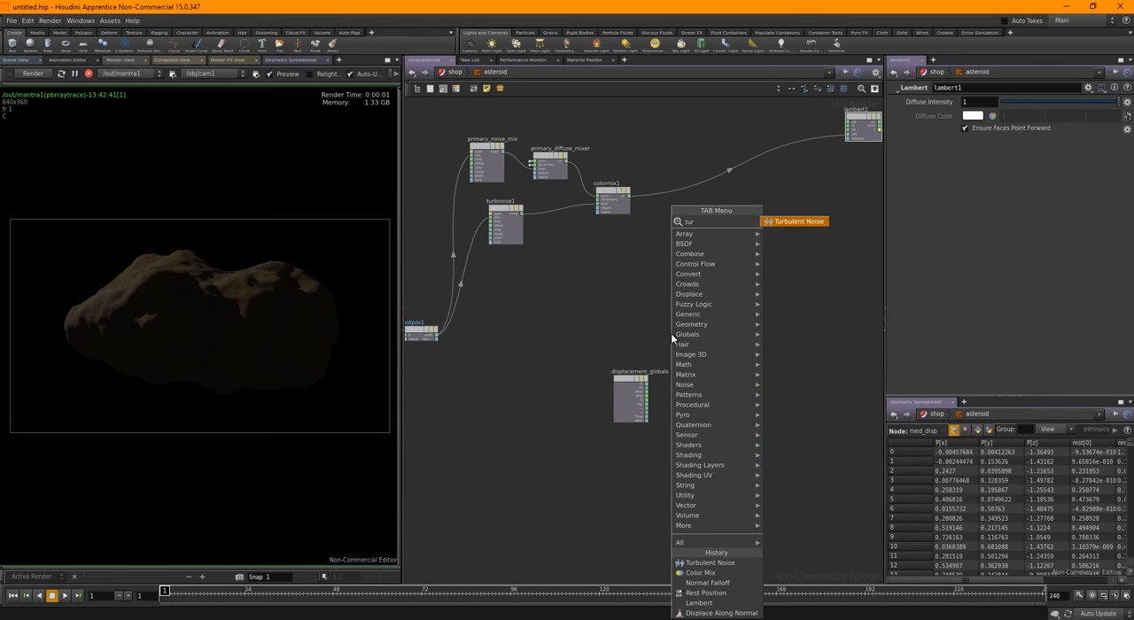
left_click(790, 226)
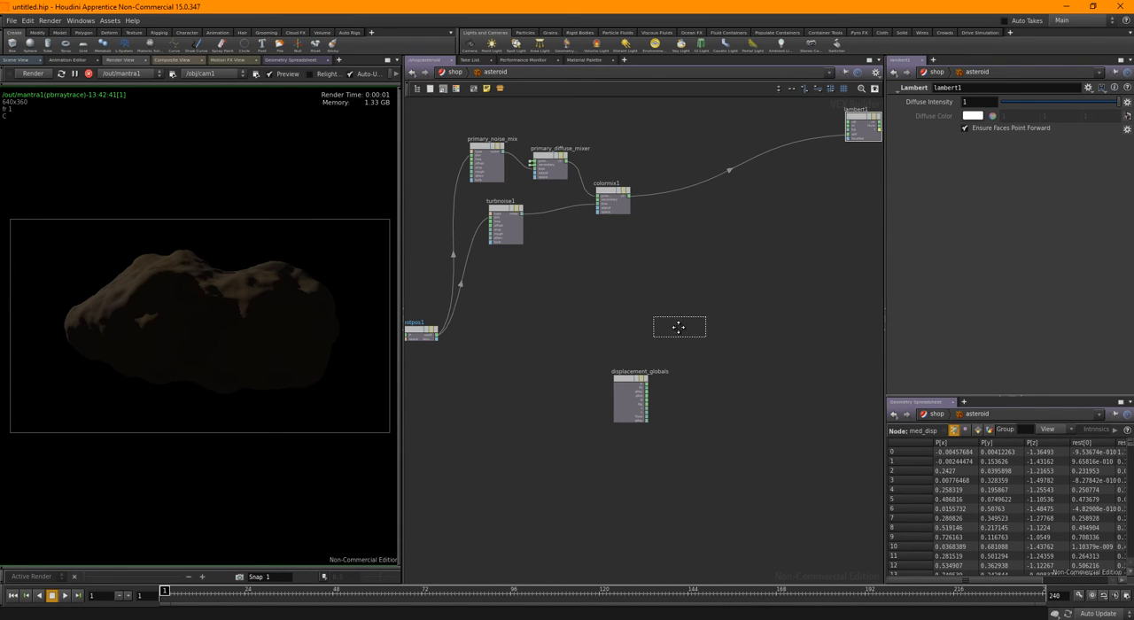
middle_click_drag(650, 338, 643, 324)
left_click(647, 314)
Connect restpos1's restP output to the pos input of turbnoise2
right_click_drag(499, 317, 388, 329)
middle_click_drag(406, 324, 501, 326)
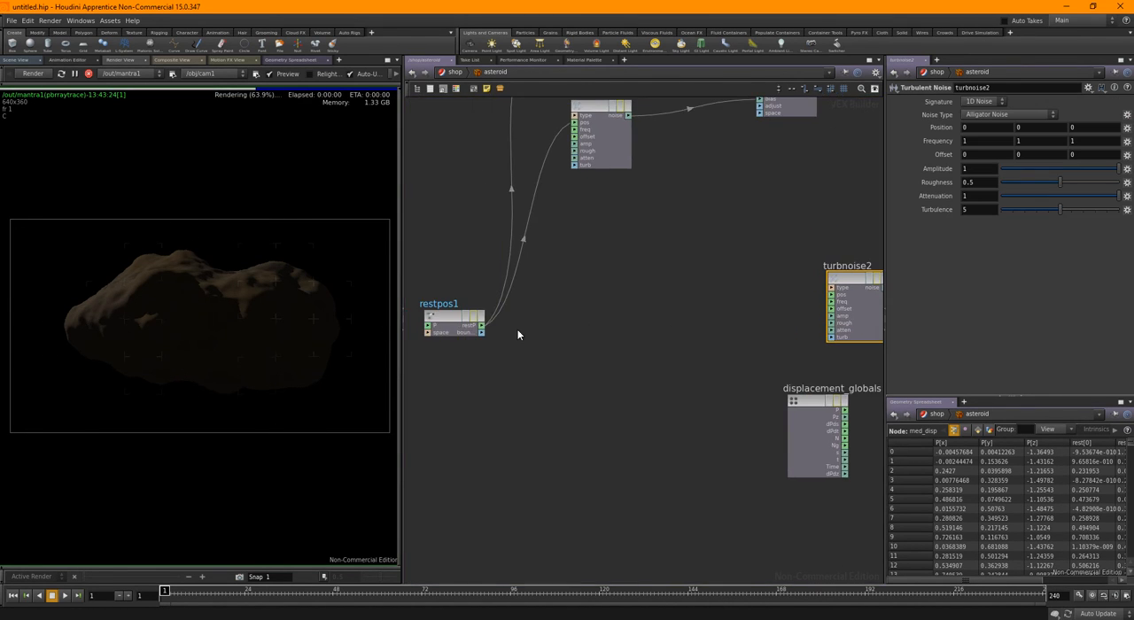
left_click(481, 325)
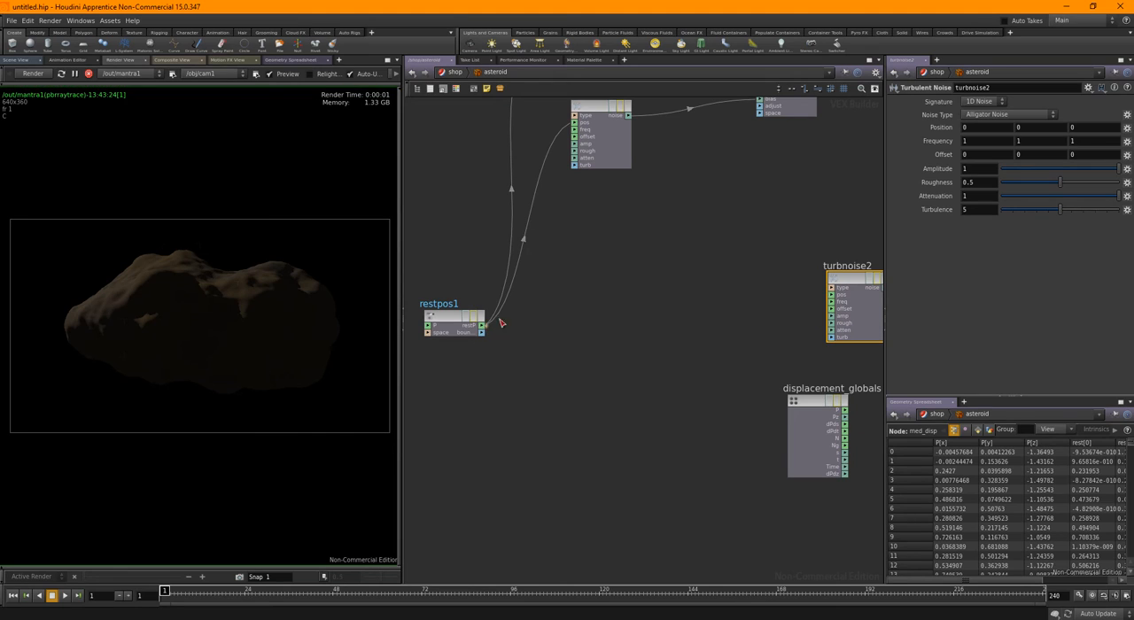
left_click(829, 295)
Add a Displace Along Normal node beside turbnoise2 and connect the noise output to its amount input
middle_click_drag(768, 369, 435, 361)
key("Tab")
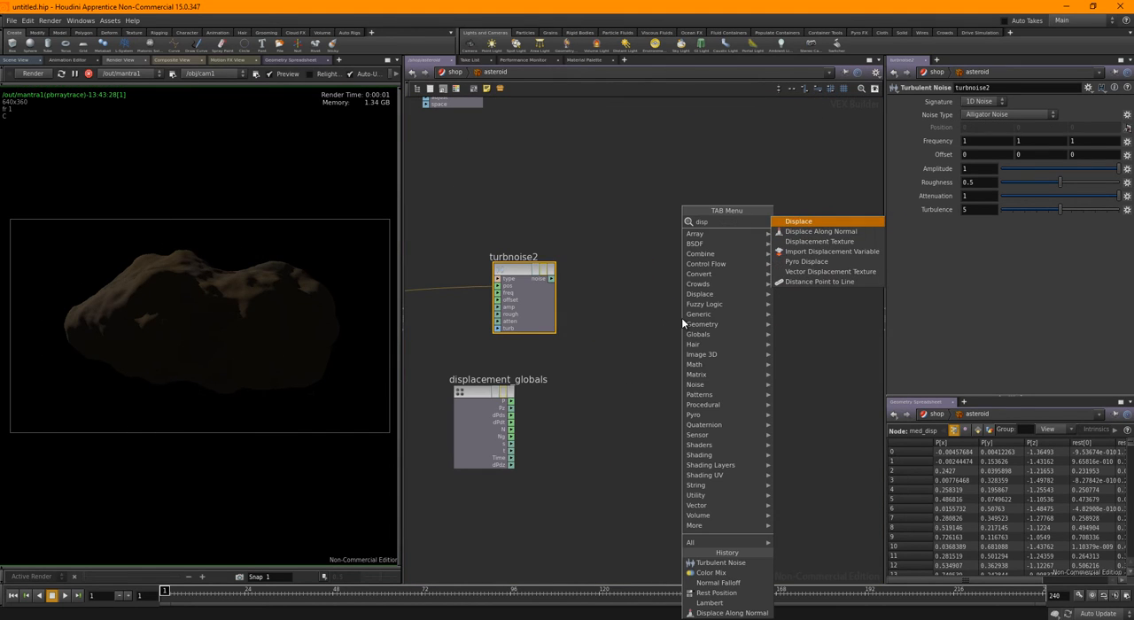
left_click(768, 240)
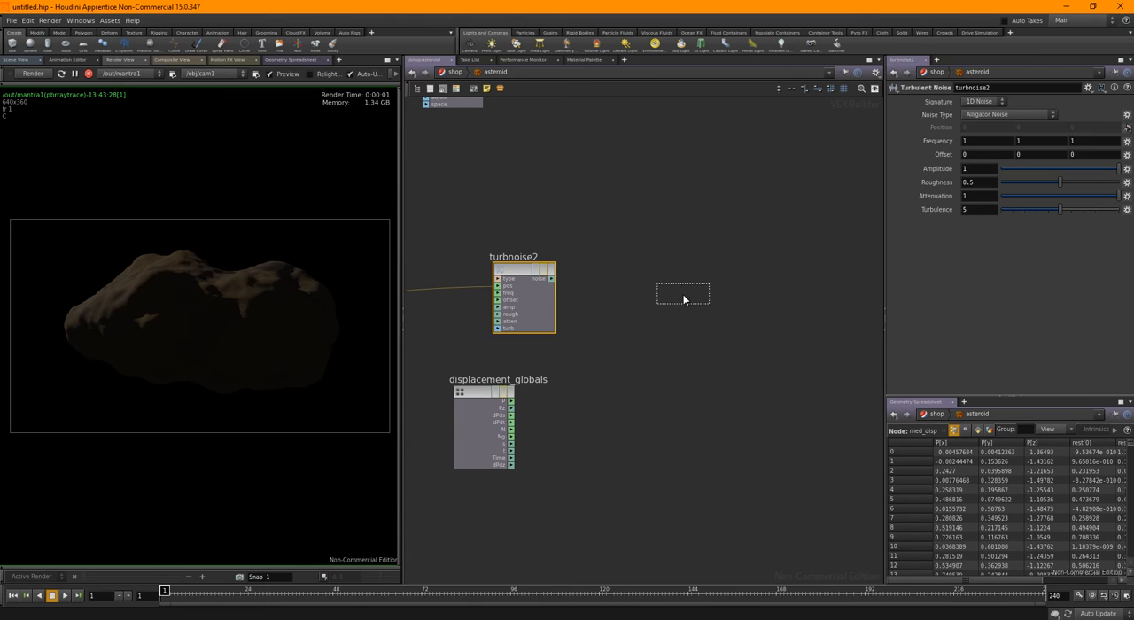
left_click(684, 294)
left_click(552, 279)
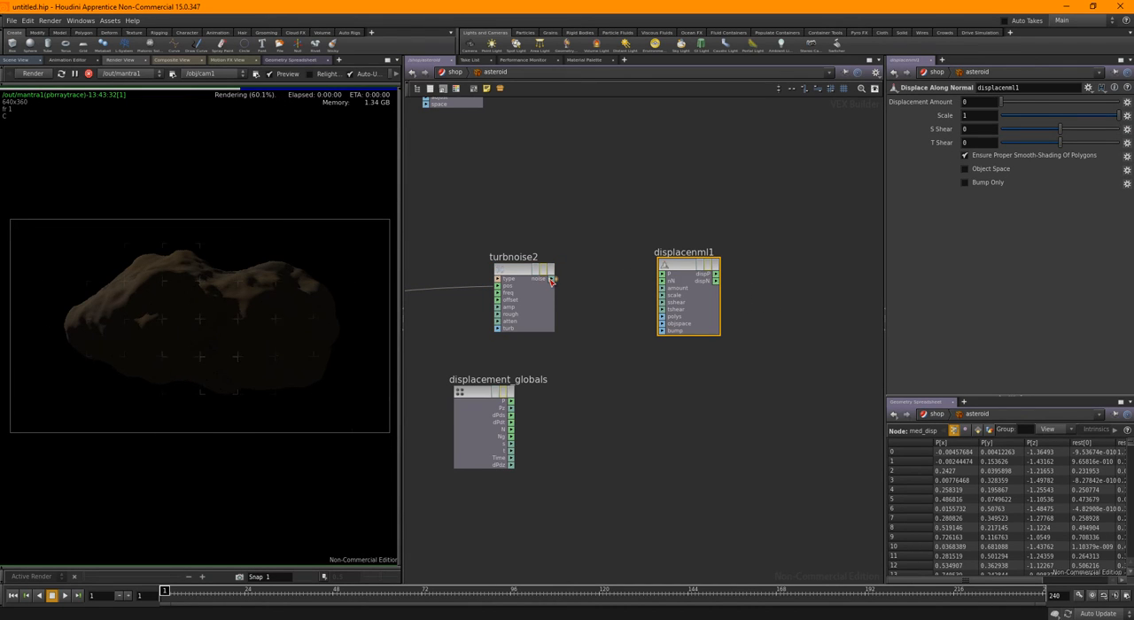
left_click(674, 289)
Connect the displacement node's dispP and dispN outputs to the P and N inputs of displacement_output
middle_click_drag(760, 293, 552, 318)
scroll(552, 318, "up", 2)
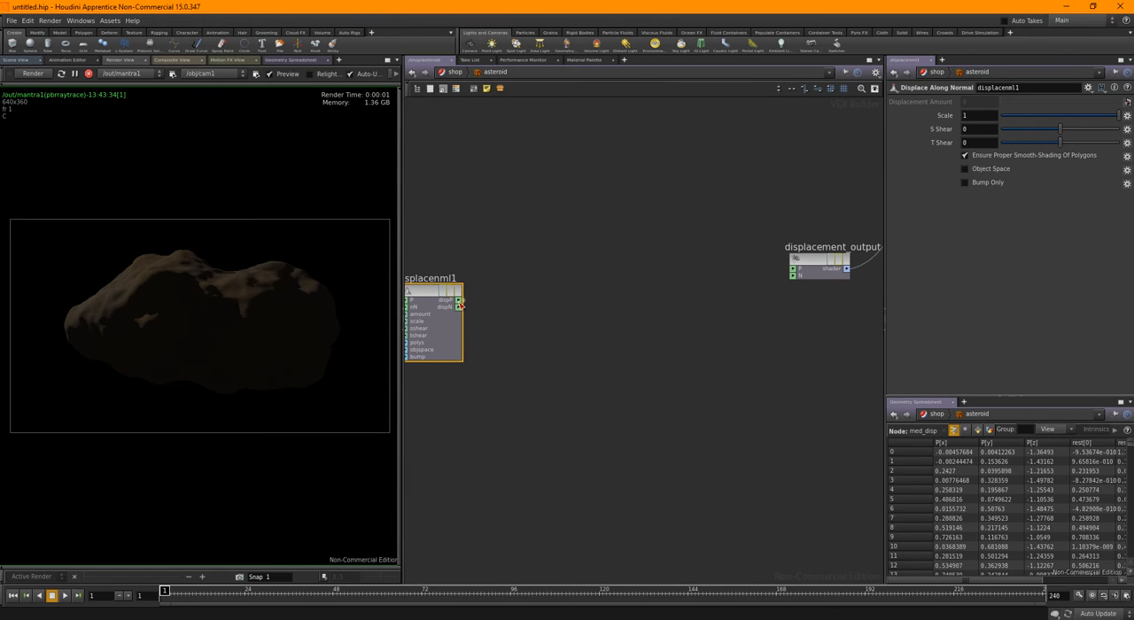
left_click(460, 302)
left_click(794, 269)
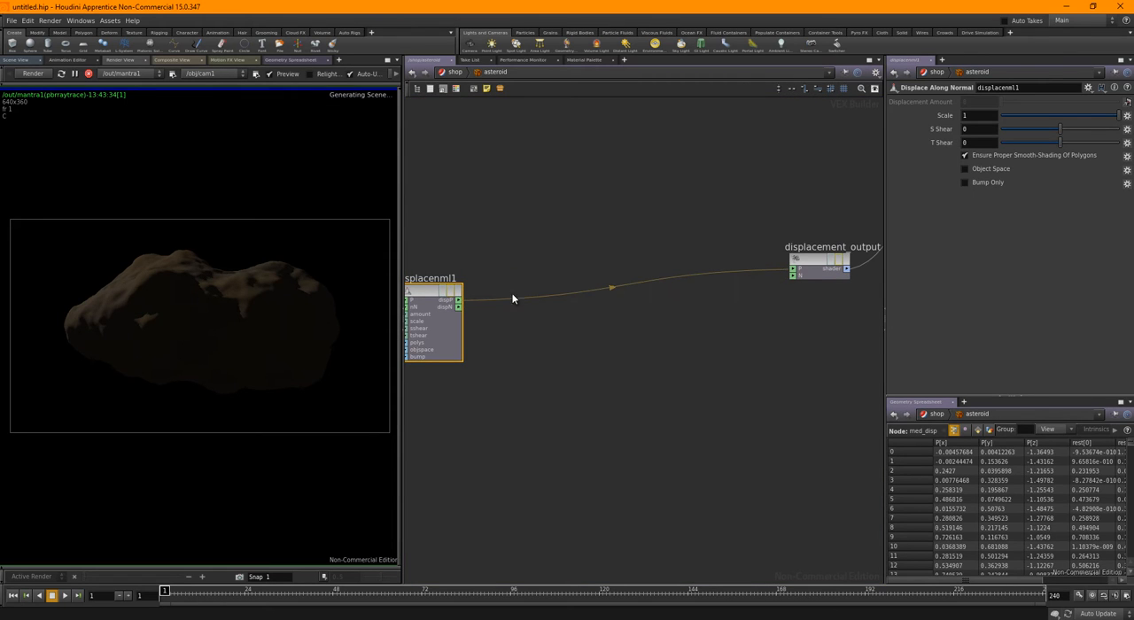
left_click(459, 307)
left_click(794, 275)
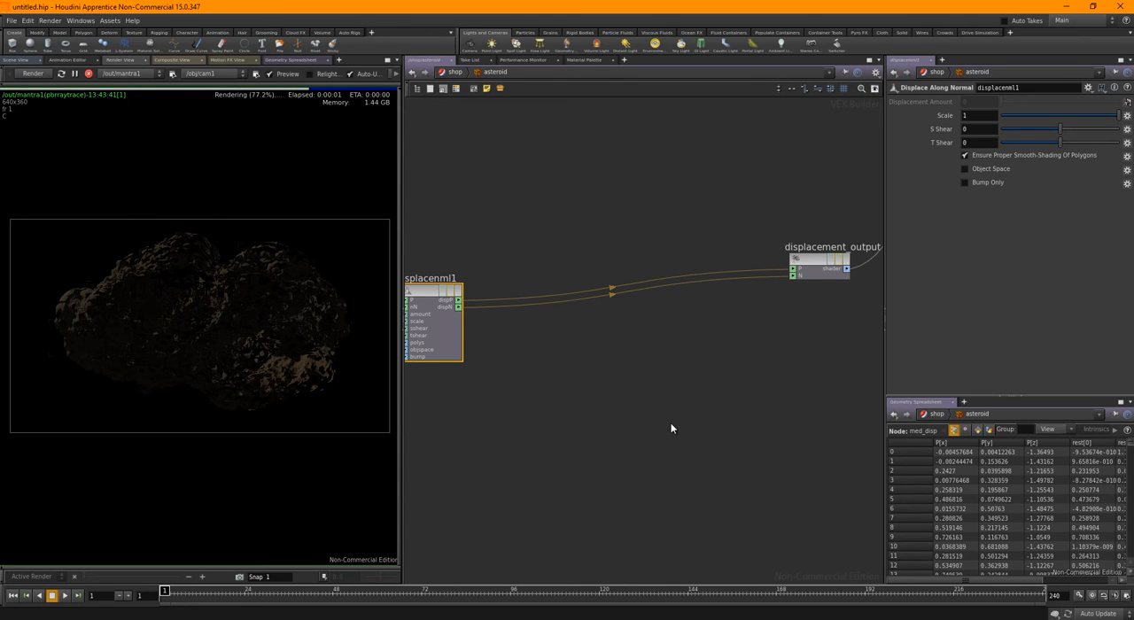
Add a Properties node below displacement_output and connect its properties output to output_collect's next free input
middle_click_drag(720, 384, 639, 397)
scroll(740, 365, "down", 1)
middle_click_drag(785, 371, 696, 374)
key("Tab")
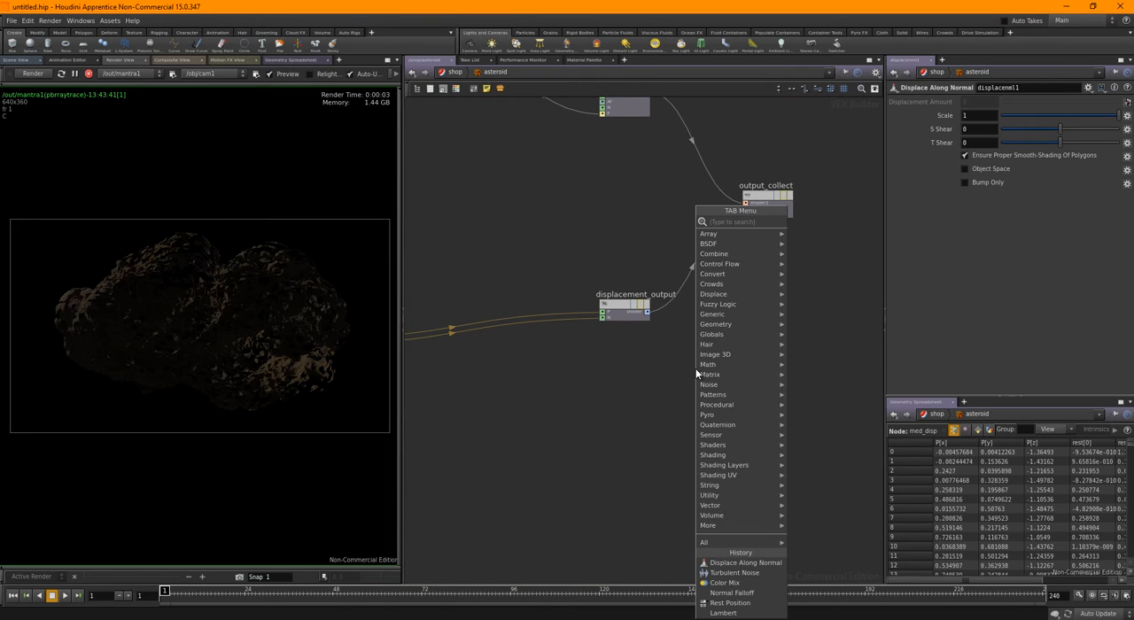
type("pro")
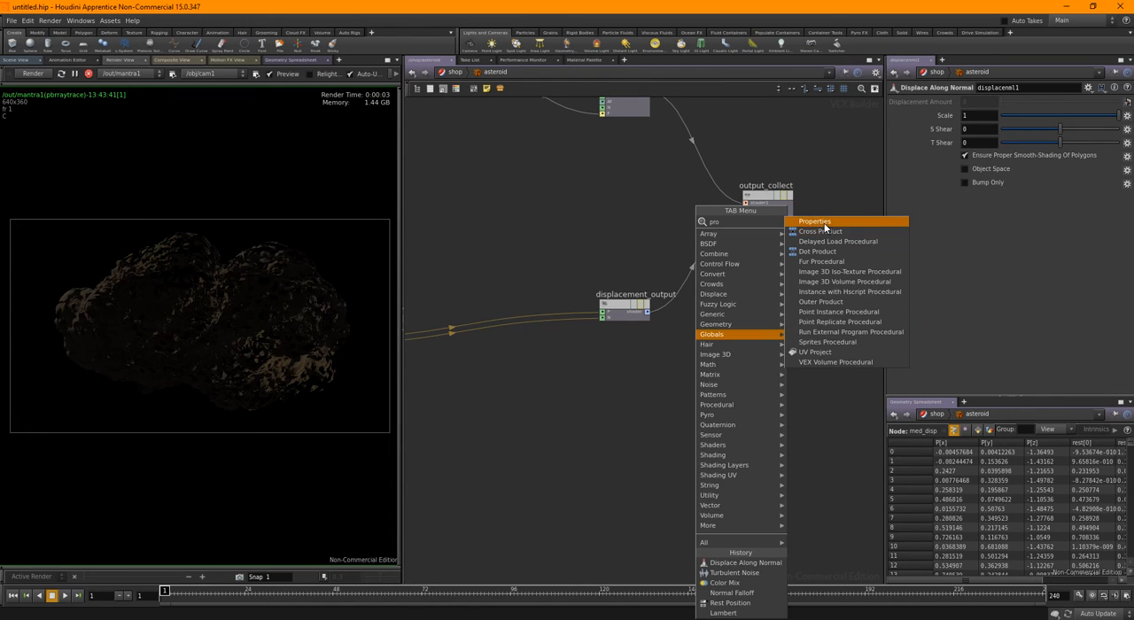
left_click(815, 221)
left_click(692, 353)
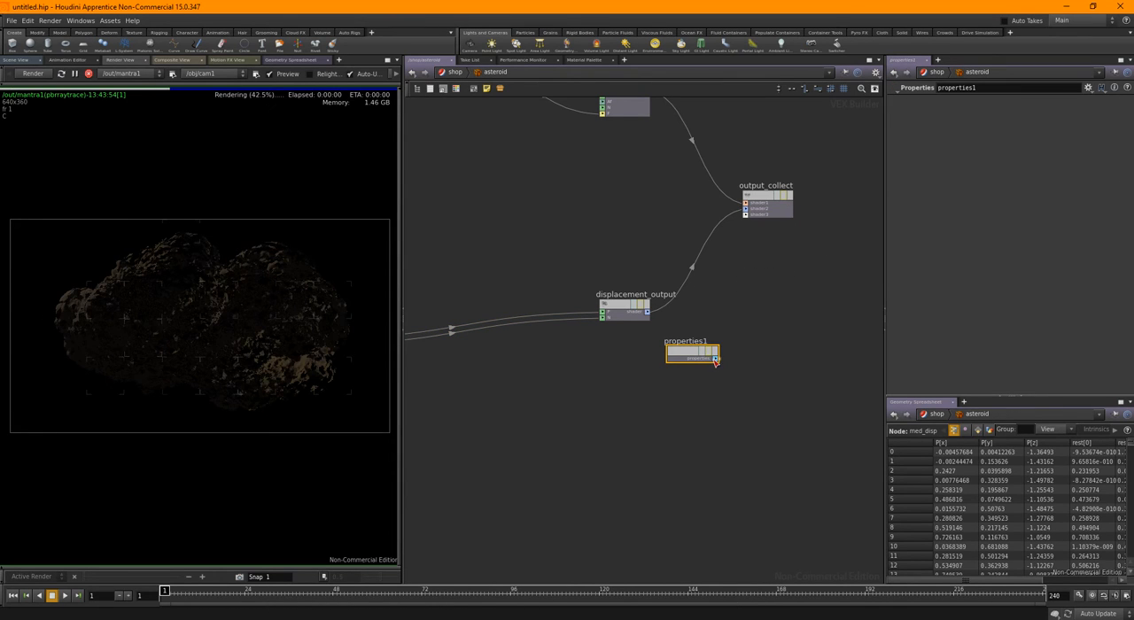
left_click_drag(716, 358, 747, 219)
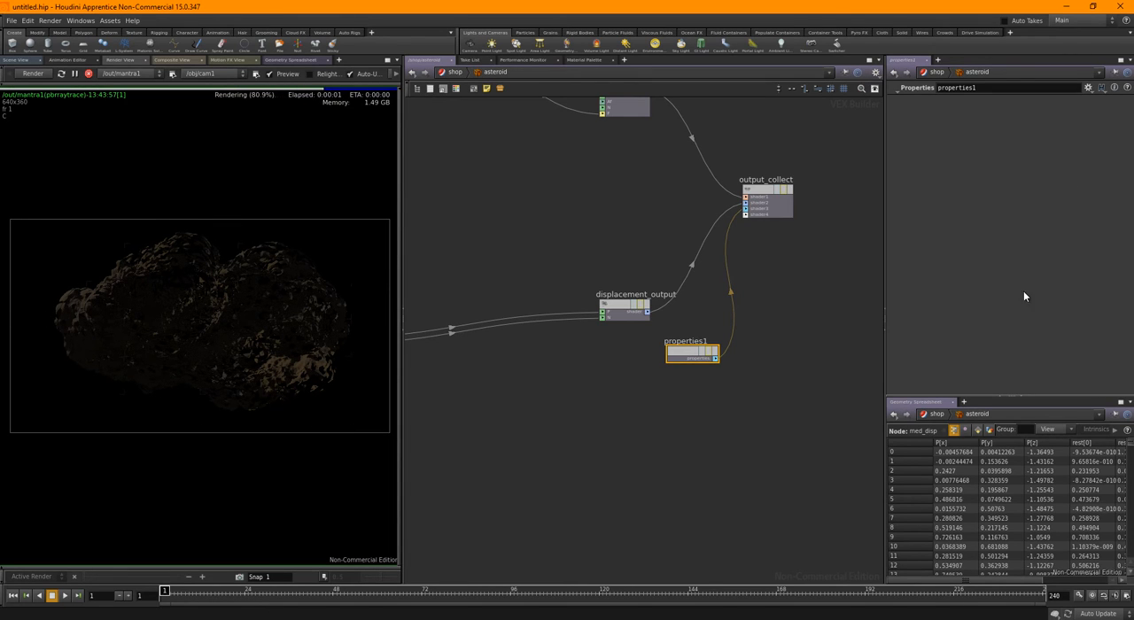
Open properties1's rendering parameters for editing and expand the Mantra render property group
left_click(1089, 90)
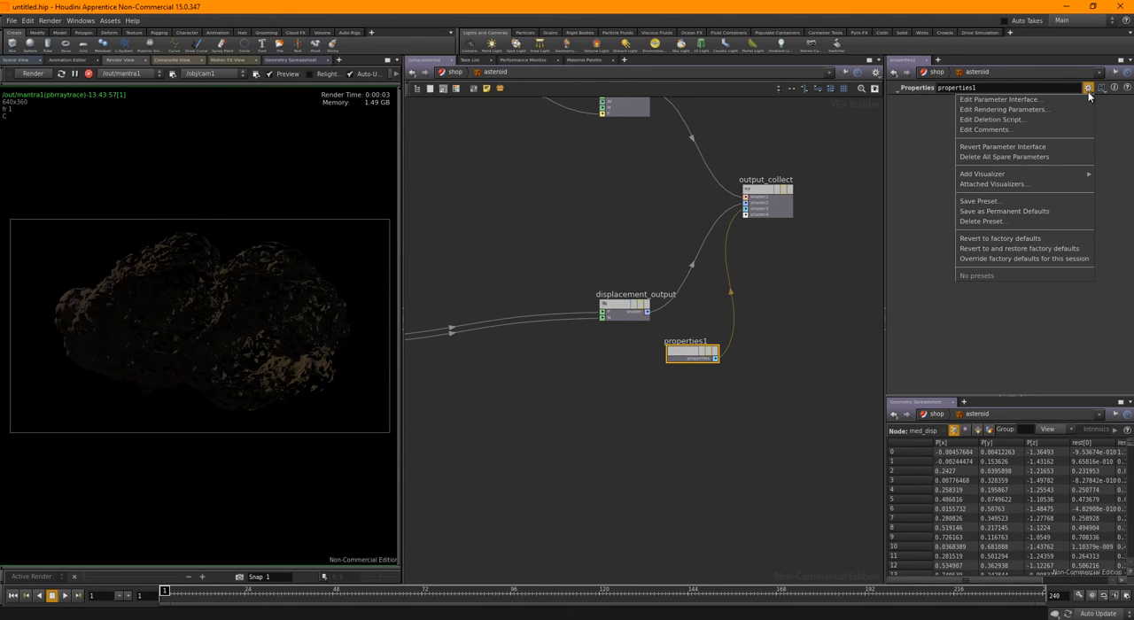
left_click(1021, 109)
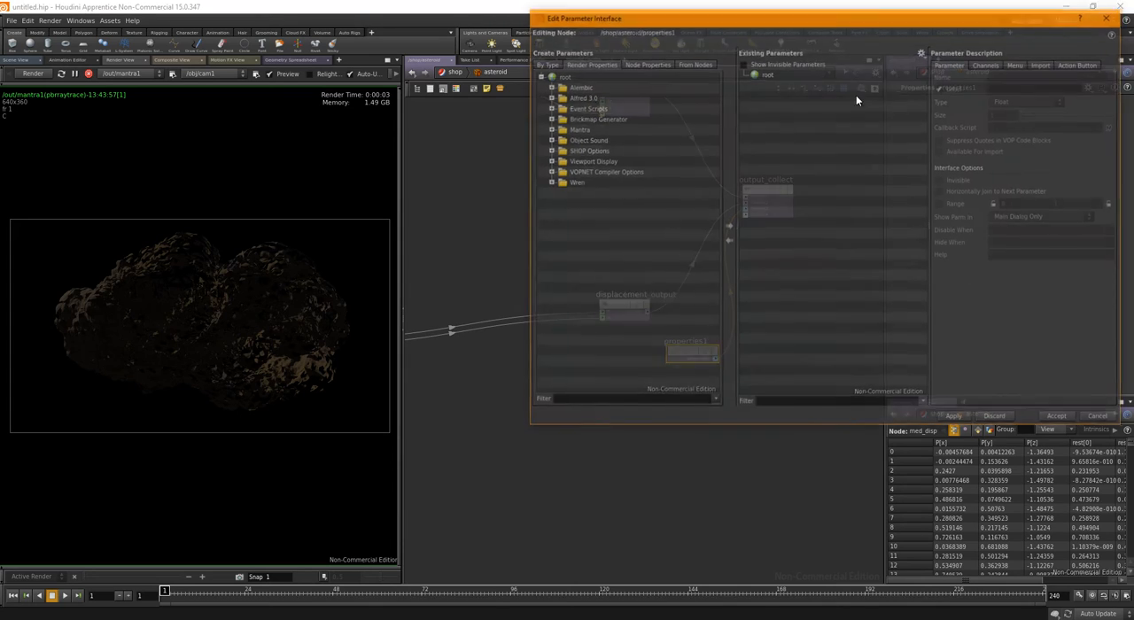
left_click_drag(817, 25, 618, 110)
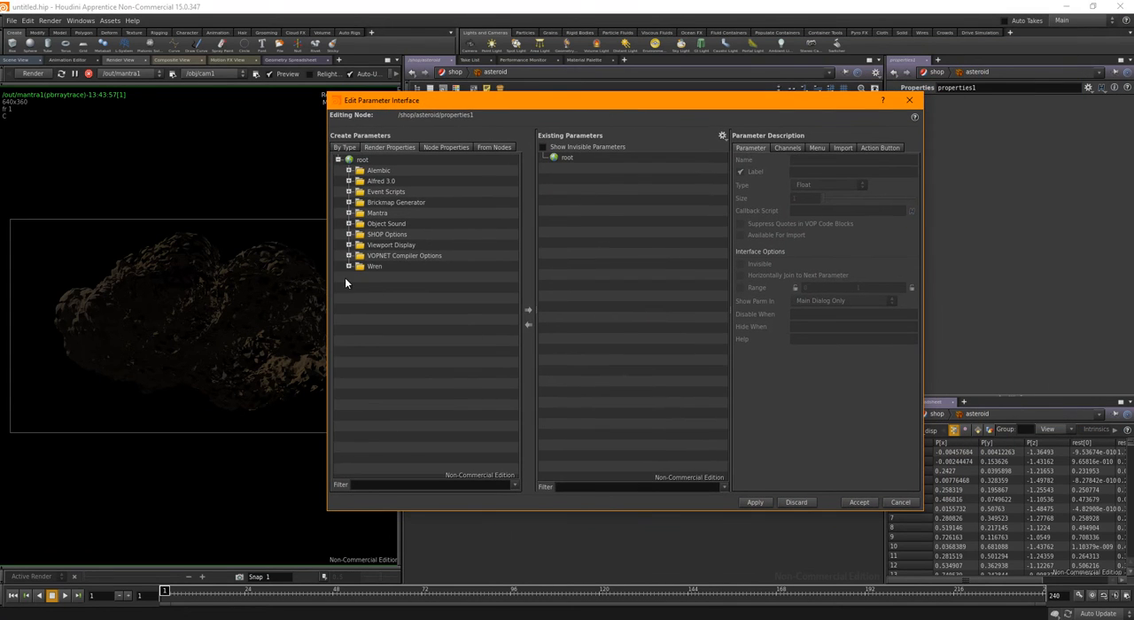
left_click(349, 213)
scroll(447, 306, "down", 2)
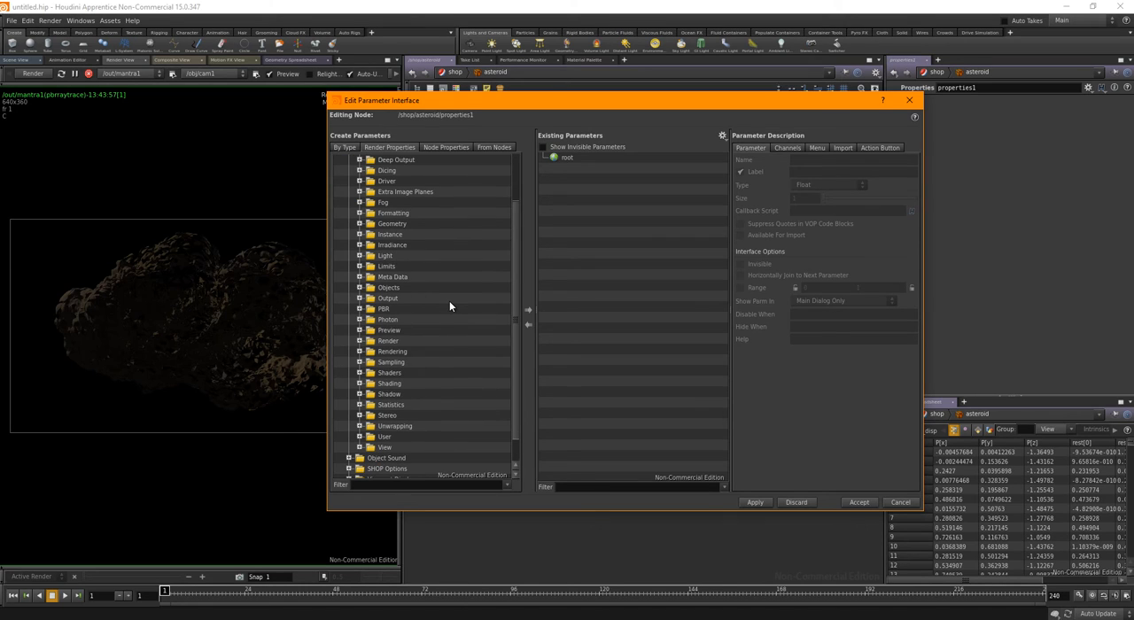
left_click(390, 384)
left_click(387, 373)
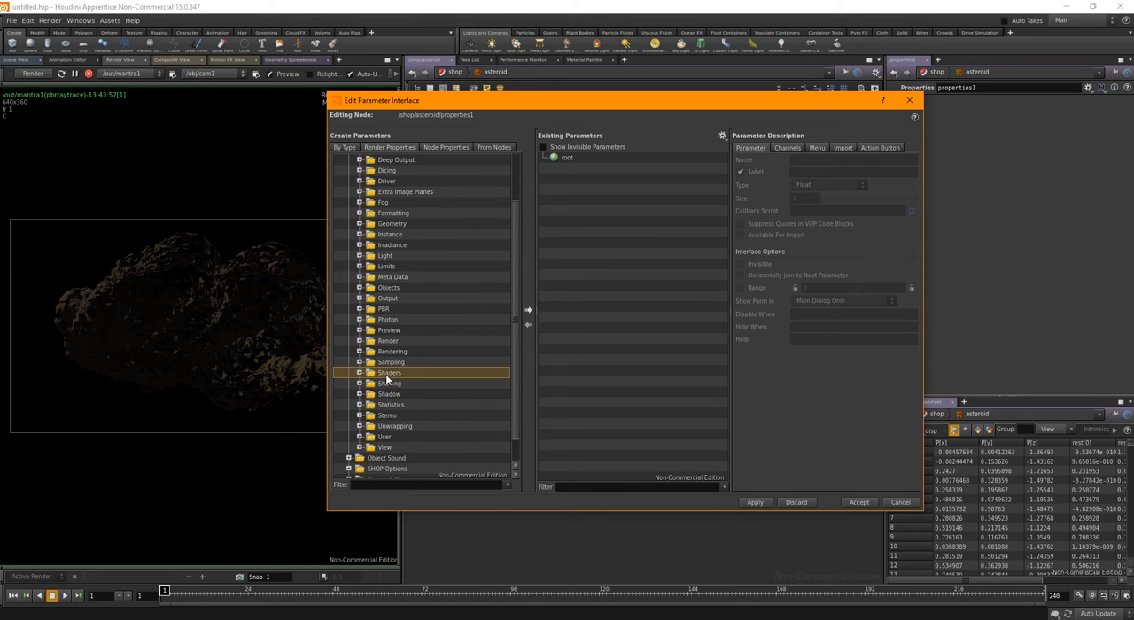
left_click(360, 373)
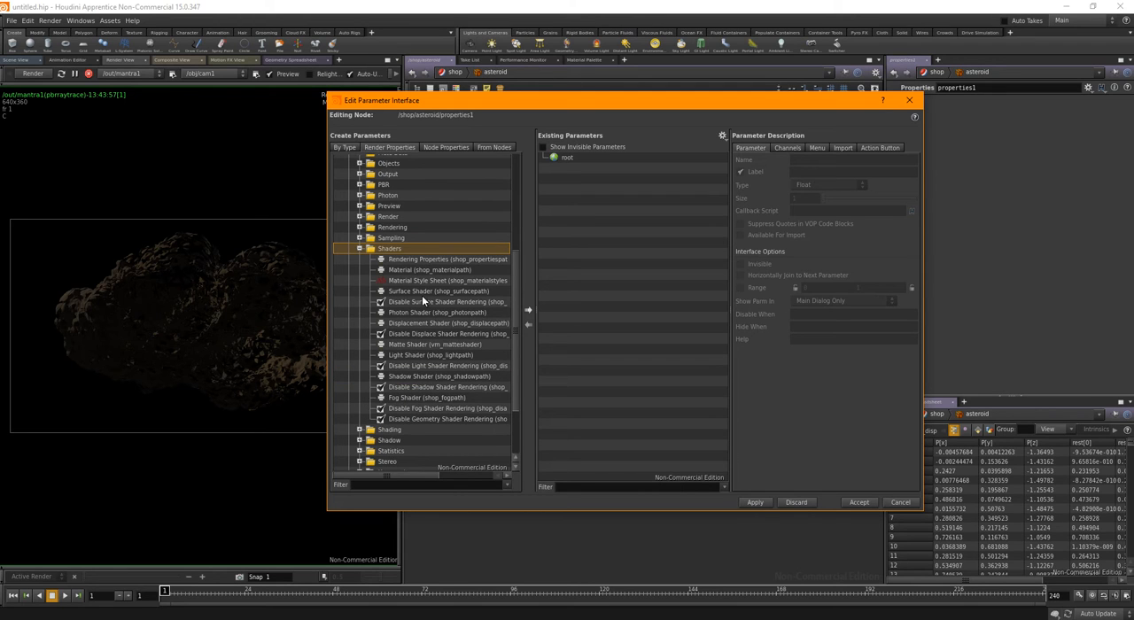
left_click(359, 249)
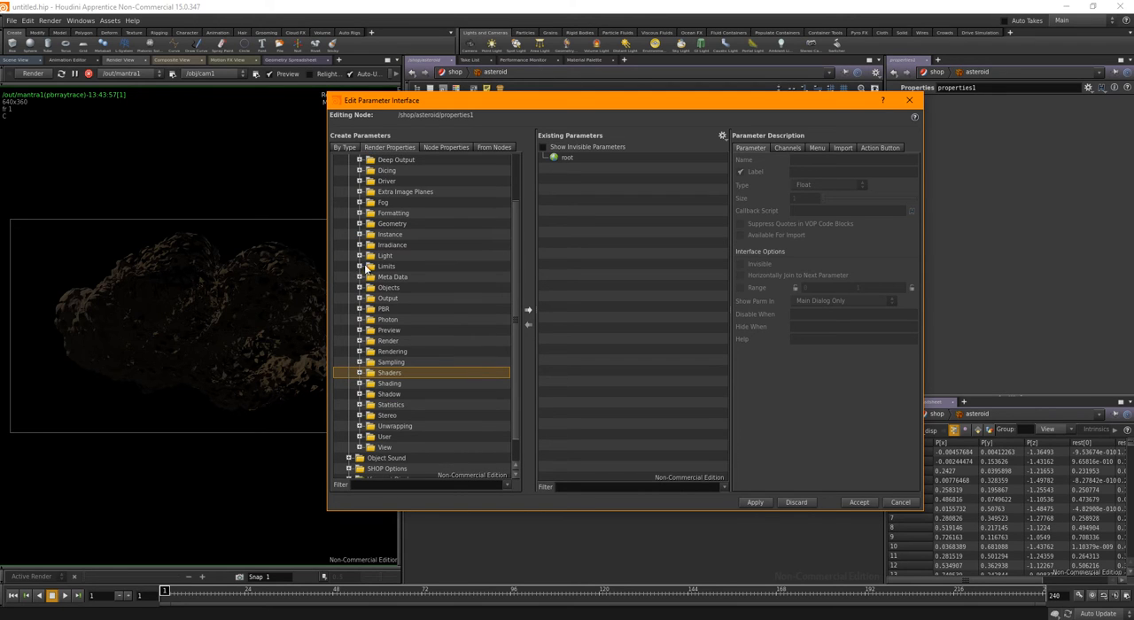
Add the Displacement Bound and Displacement Space properties from the Shading group to properties1 and accept the interface changes
left_click(360, 384)
left_click_drag(519, 331, 518, 310)
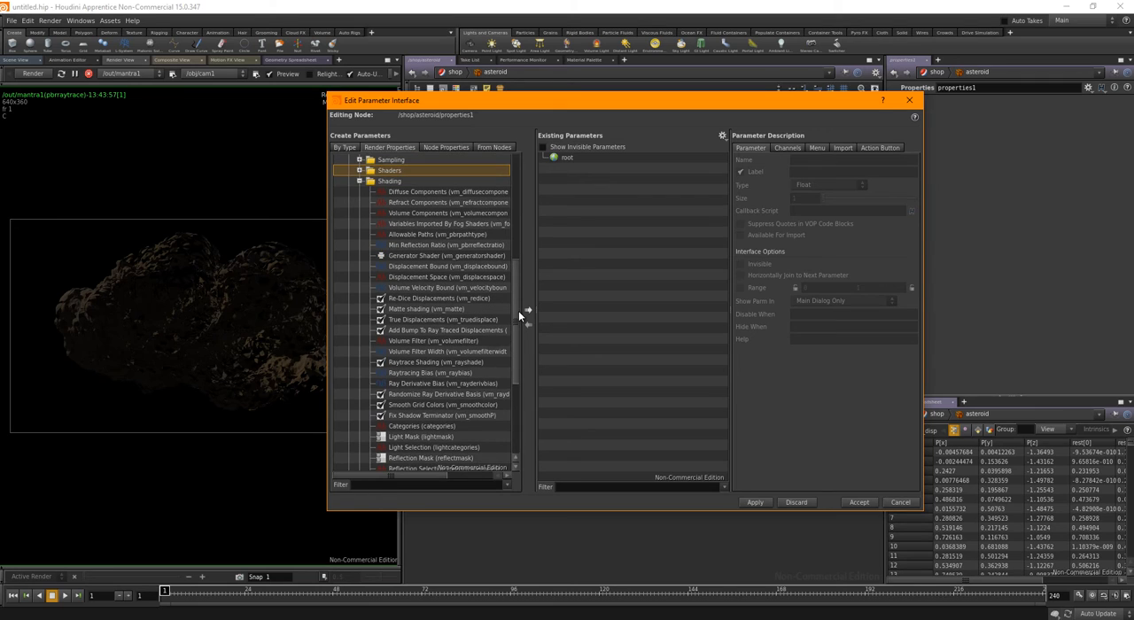
left_click_drag(448, 267, 449, 280)
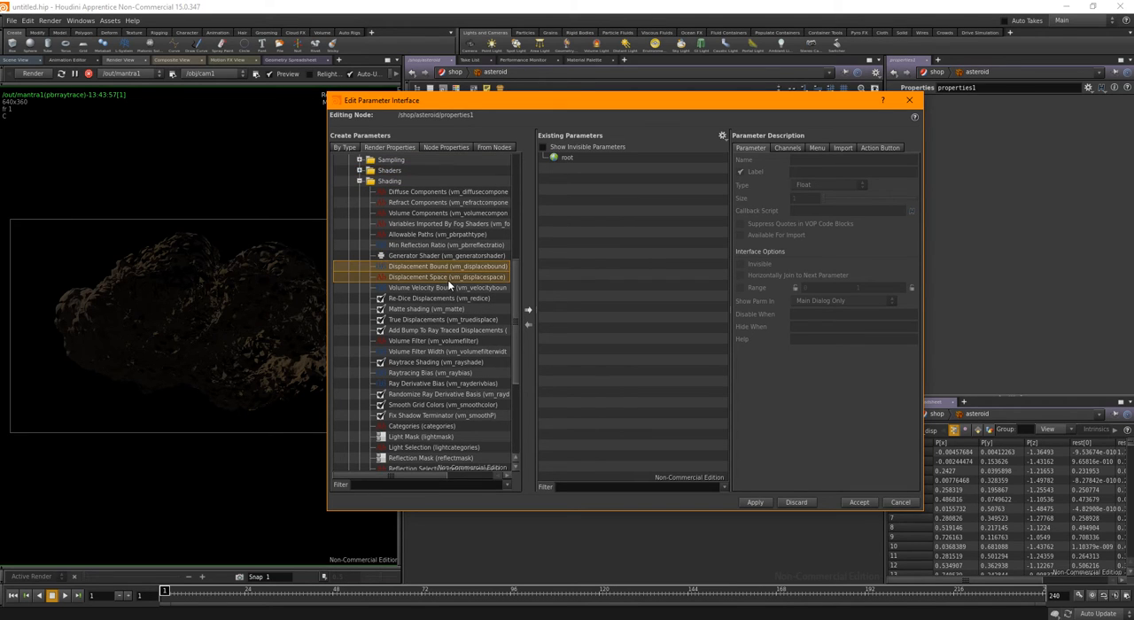
left_click(531, 312)
left_click(751, 505)
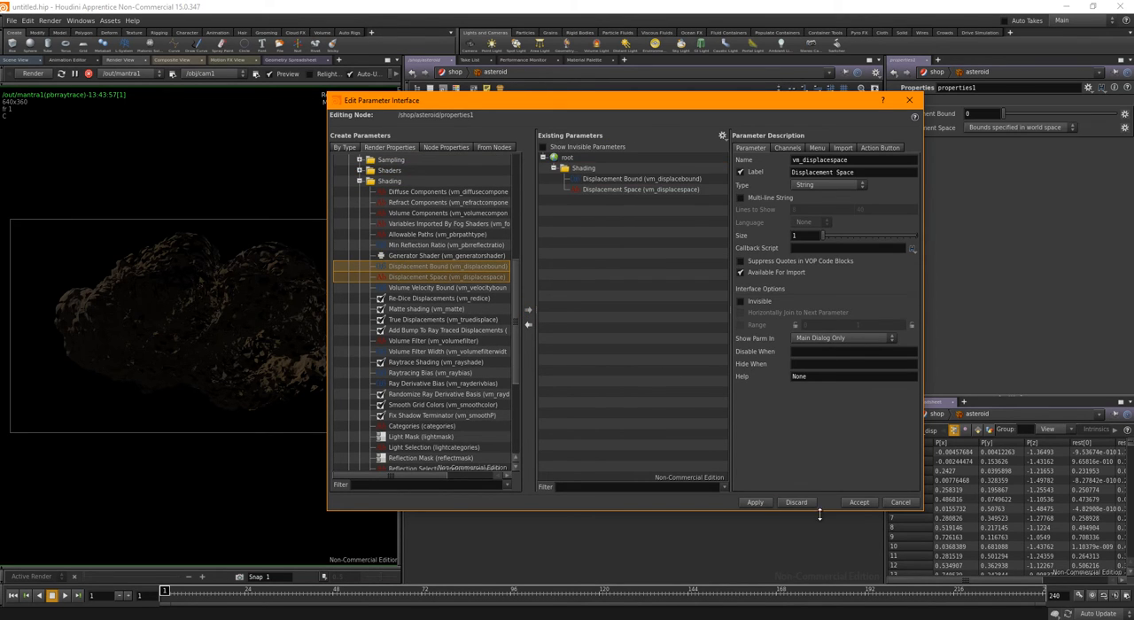
left_click(857, 504)
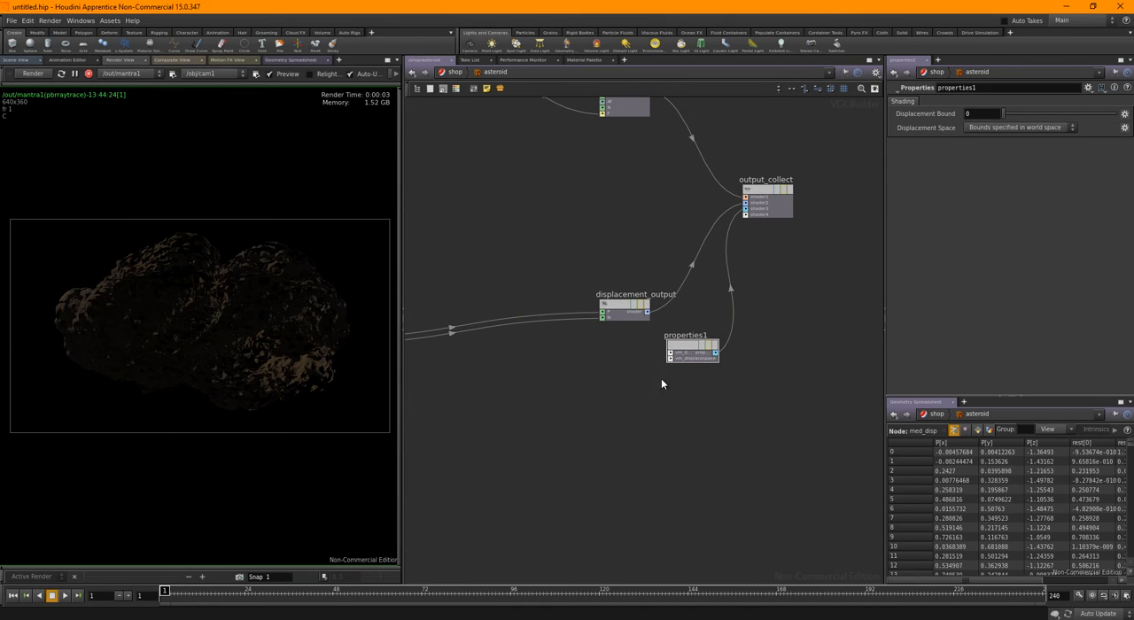
Link properties1's Displacement Bound to displacenml1's Scale with a relative parameter reference
middle_click_drag(502, 407, 655, 387)
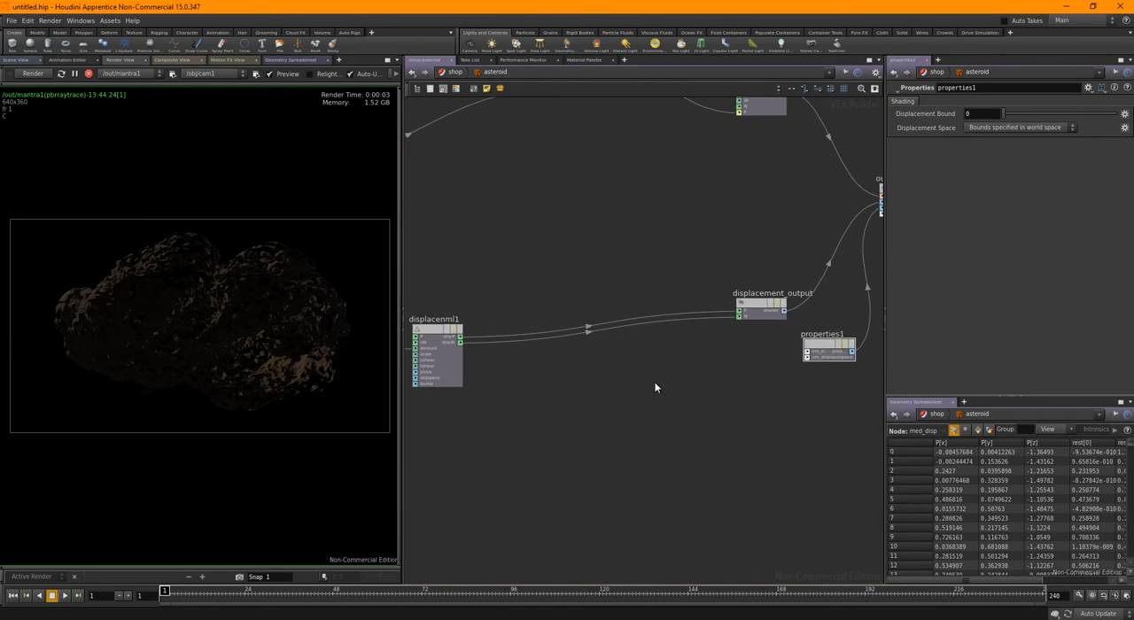
left_click_drag(571, 262, 439, 441)
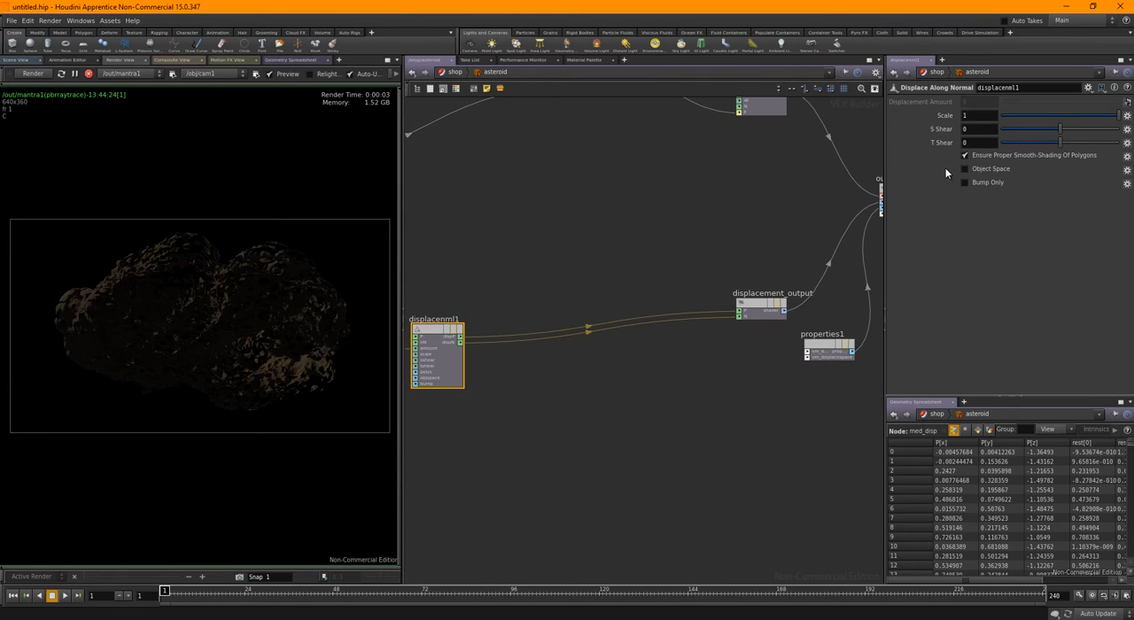
right_click(970, 116)
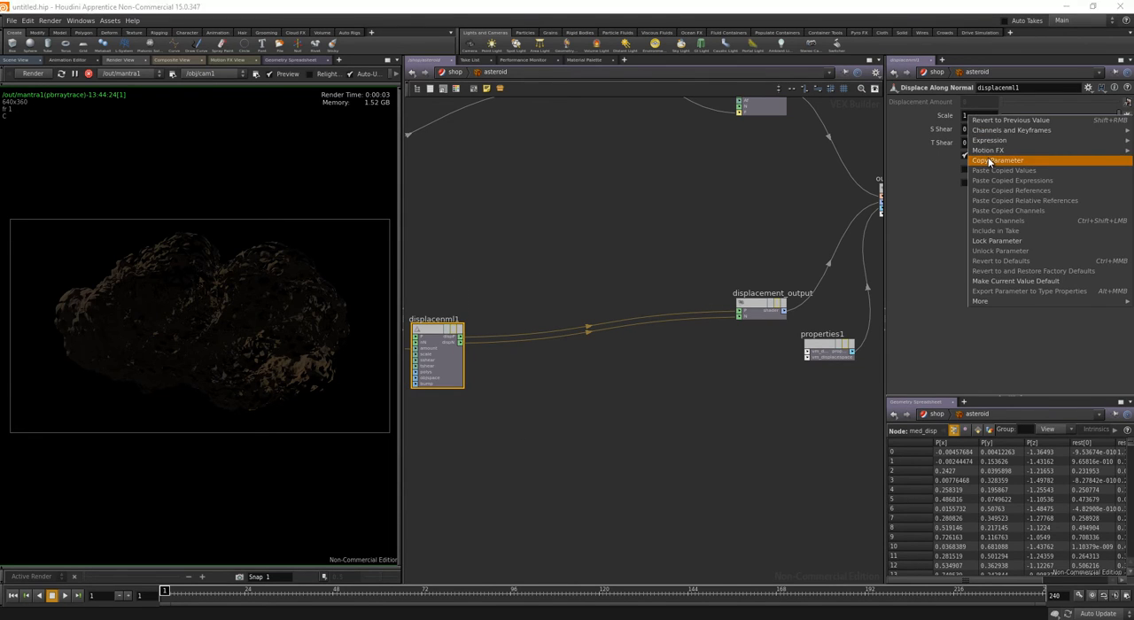
left_click(989, 162)
left_click(819, 352)
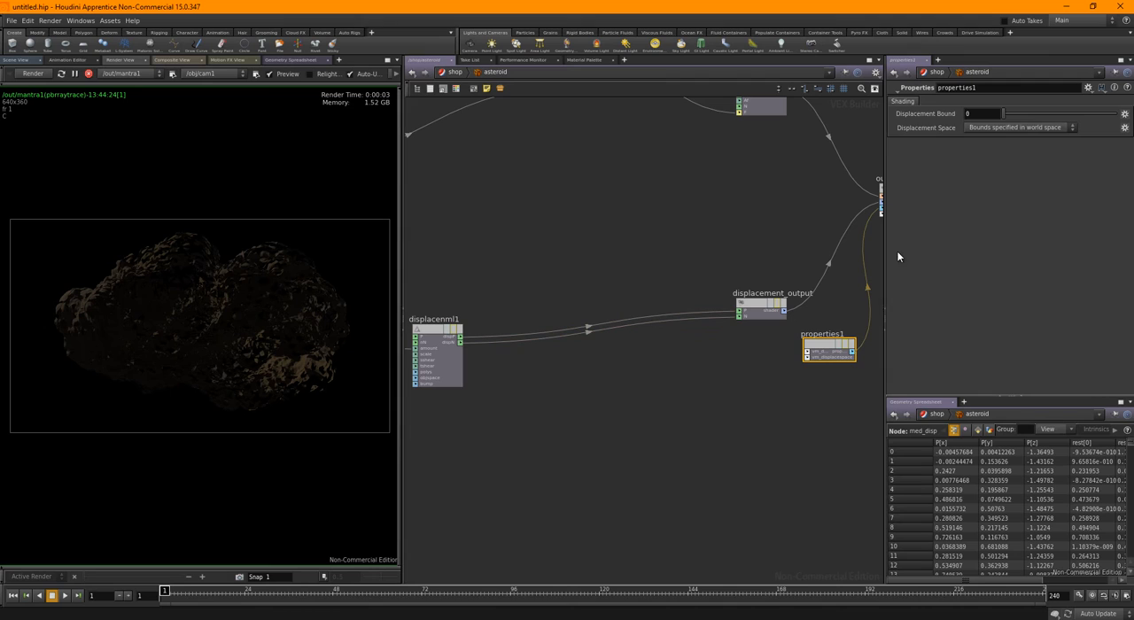
right_click(924, 115)
left_click(954, 205)
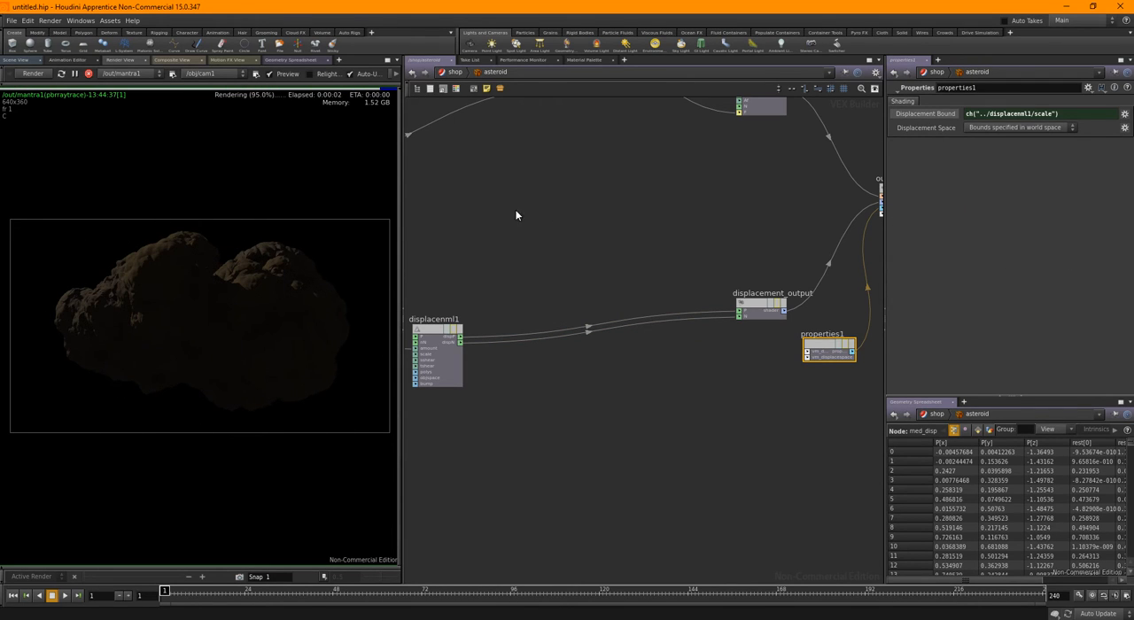
Change turbnoise2's noise type to Original Perlin Noise
middle_click_drag(518, 213, 736, 203)
mouse_move(626, 222)
middle_mouse_down()
mouse_move(744, 200)
mouse_move(621, 209)
middle_mouse_up()
scroll(714, 227, "up", 2)
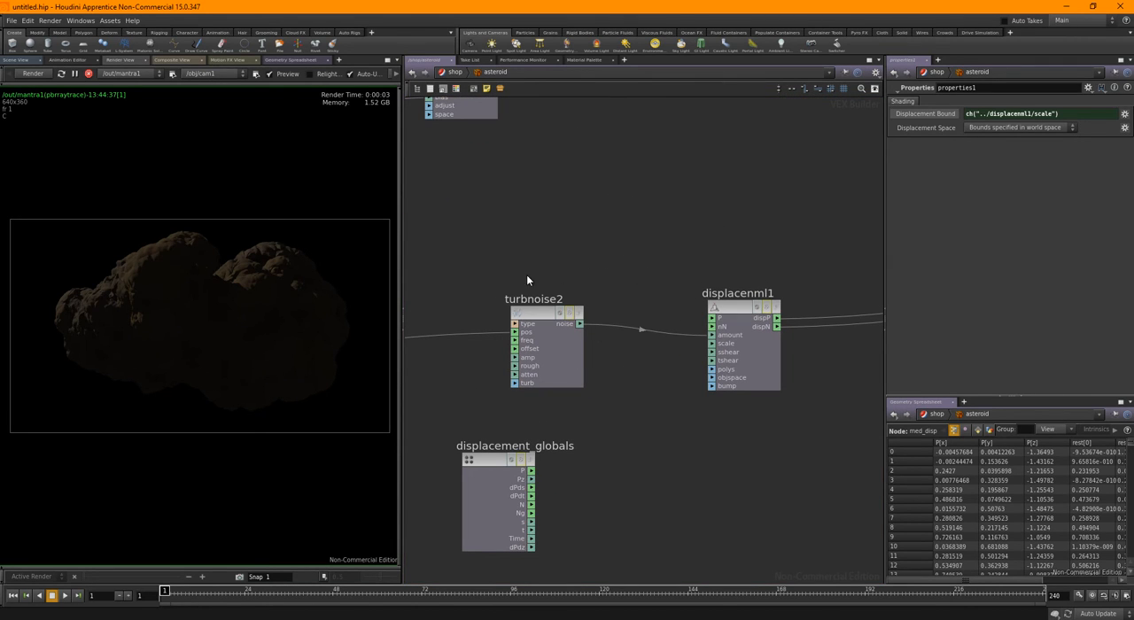
left_click(576, 350)
left_click(984, 114)
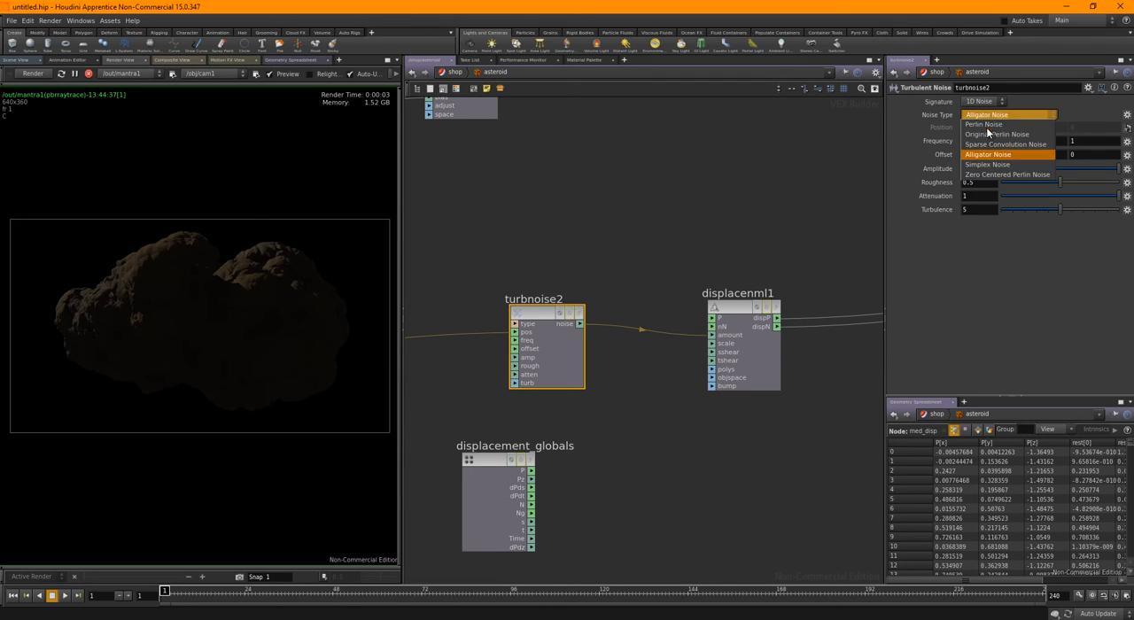
left_click(986, 130)
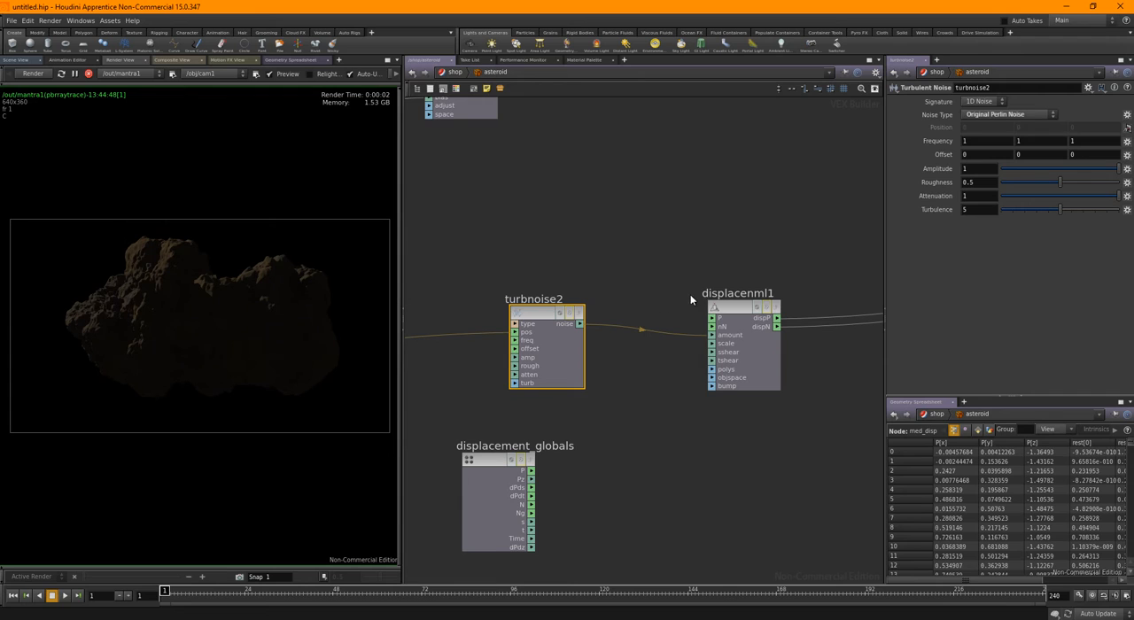
Lower the displacement scale on displacenml1 to -0.38
left_click(728, 307)
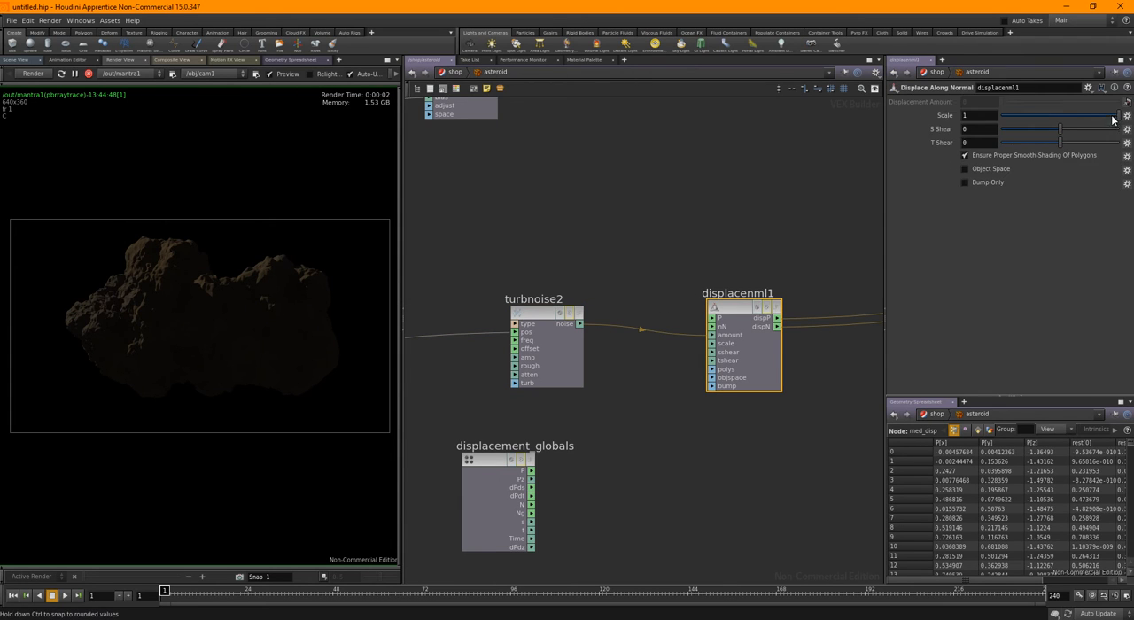
left_click_drag(1113, 120, 1051, 114)
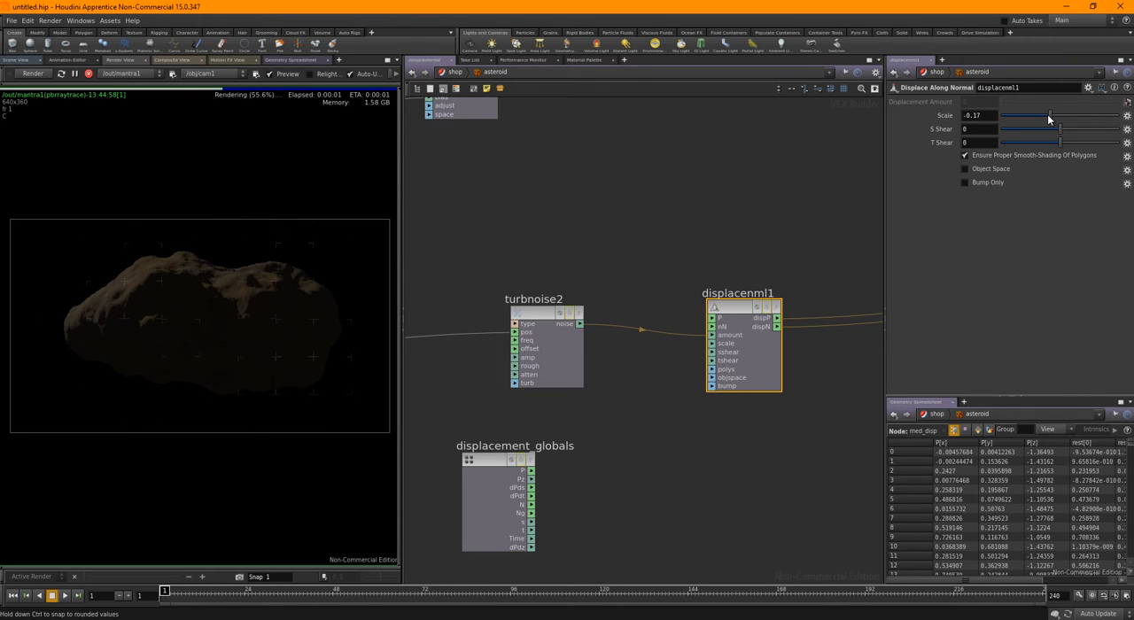
left_click_drag(1048, 115, 1037, 115)
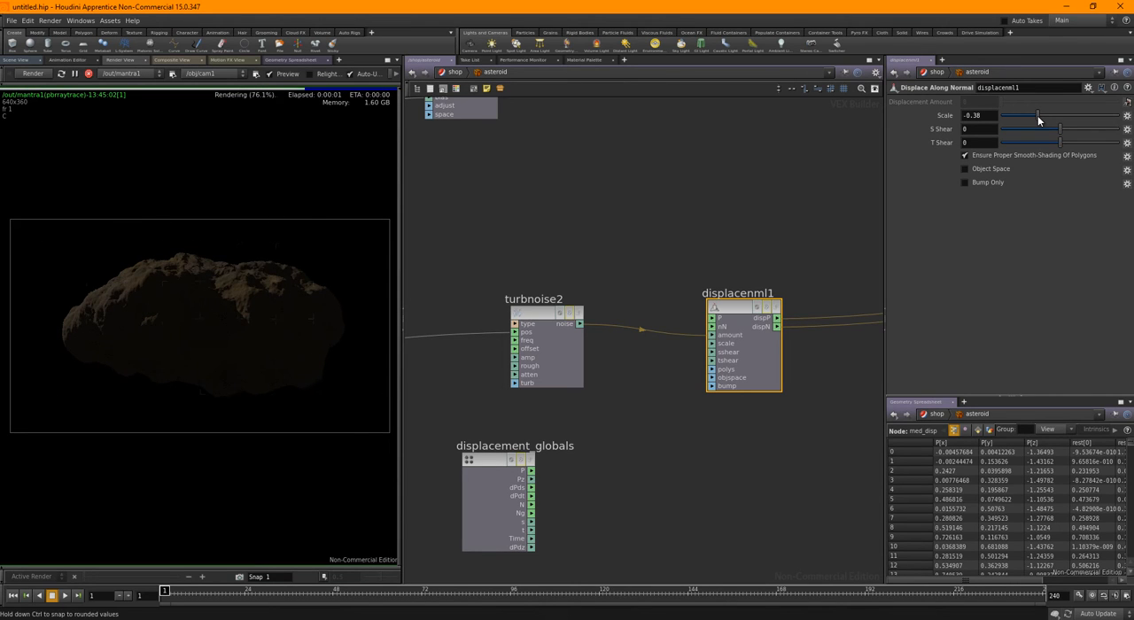
Set turbnoise2's frequency to 10 on all three axes and displacenml1's scale to -0.04
left_click(571, 310)
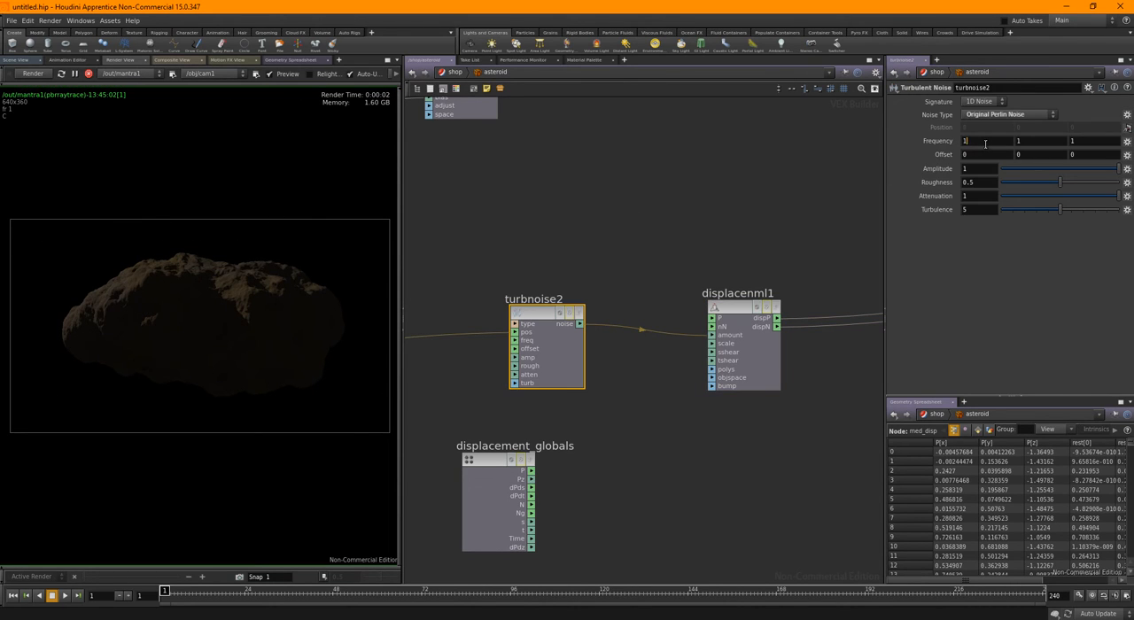
left_click(973, 140)
type("10")
key("Return")
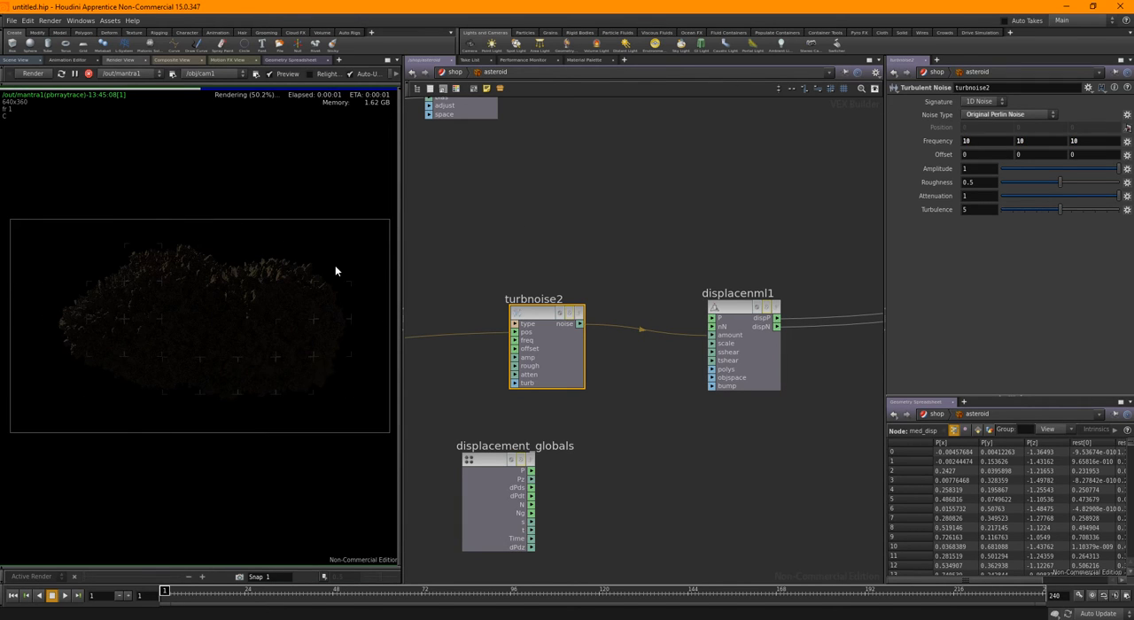
left_click(745, 312)
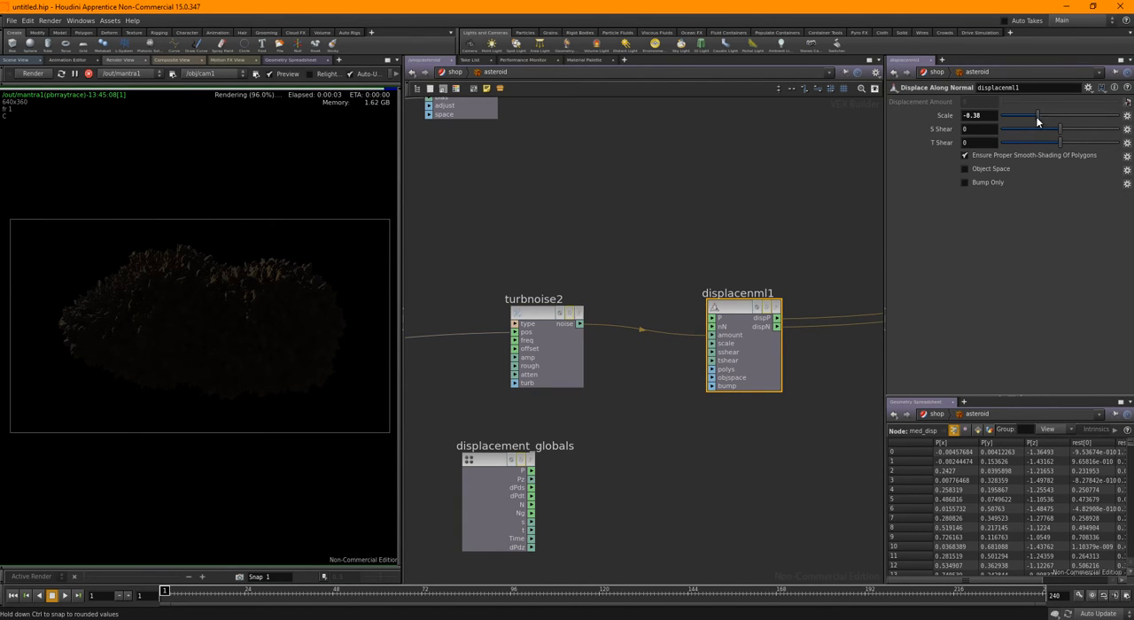
left_click_drag(1036, 117, 1059, 121)
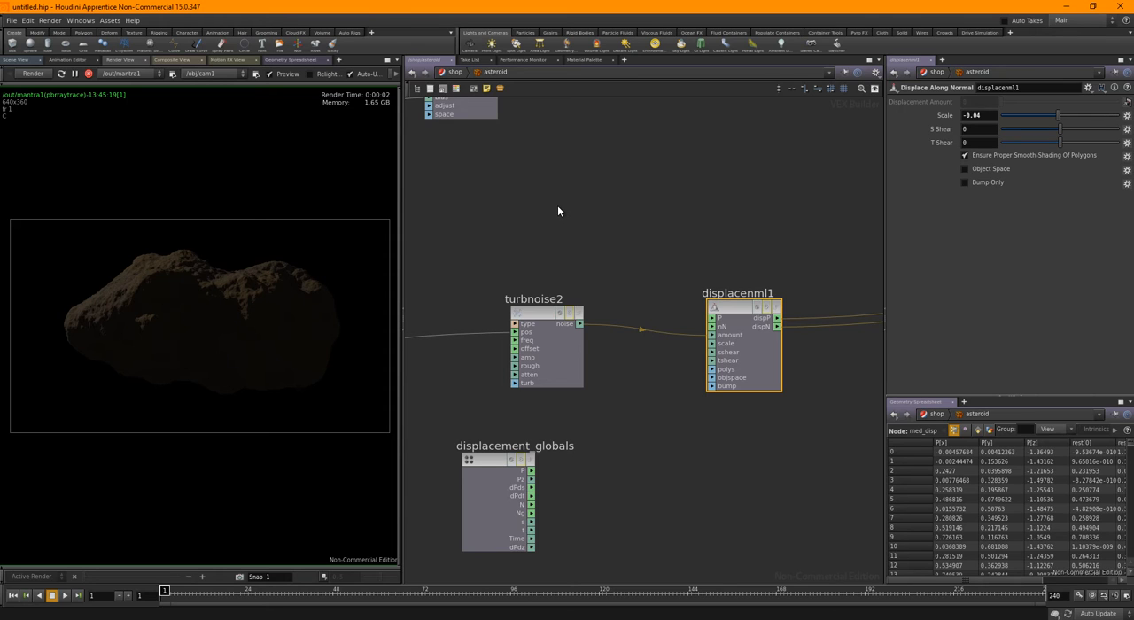
Set turbnoise2's frequency to 5 on all three axes and displacenml1's scale to -0.1
left_click(545, 350)
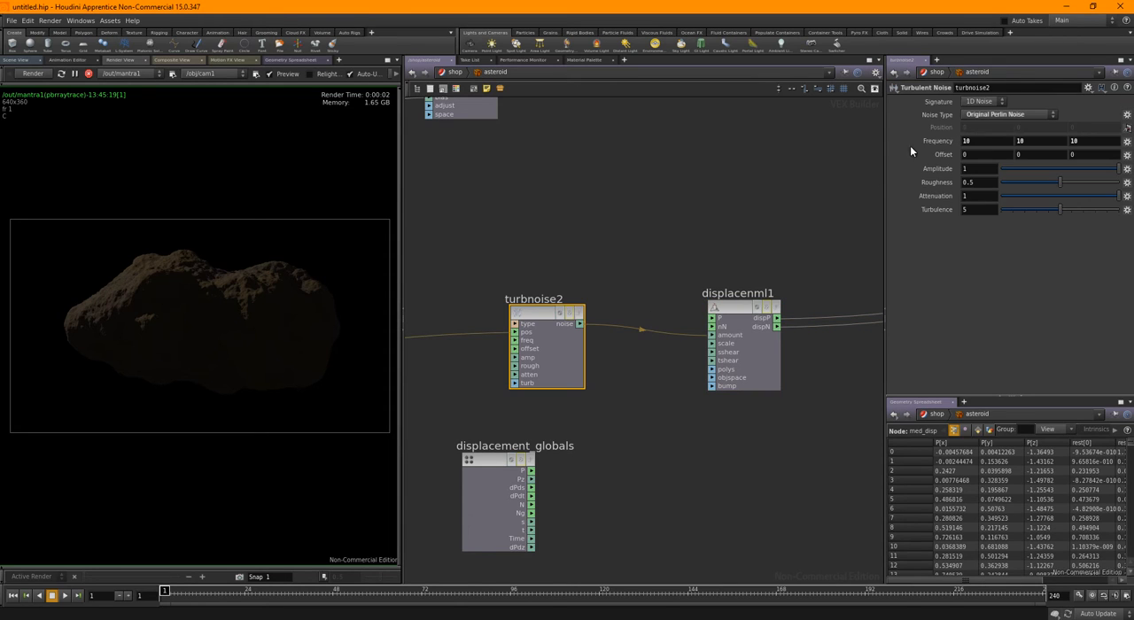
key("Tab")
type("5")
key("Tab")
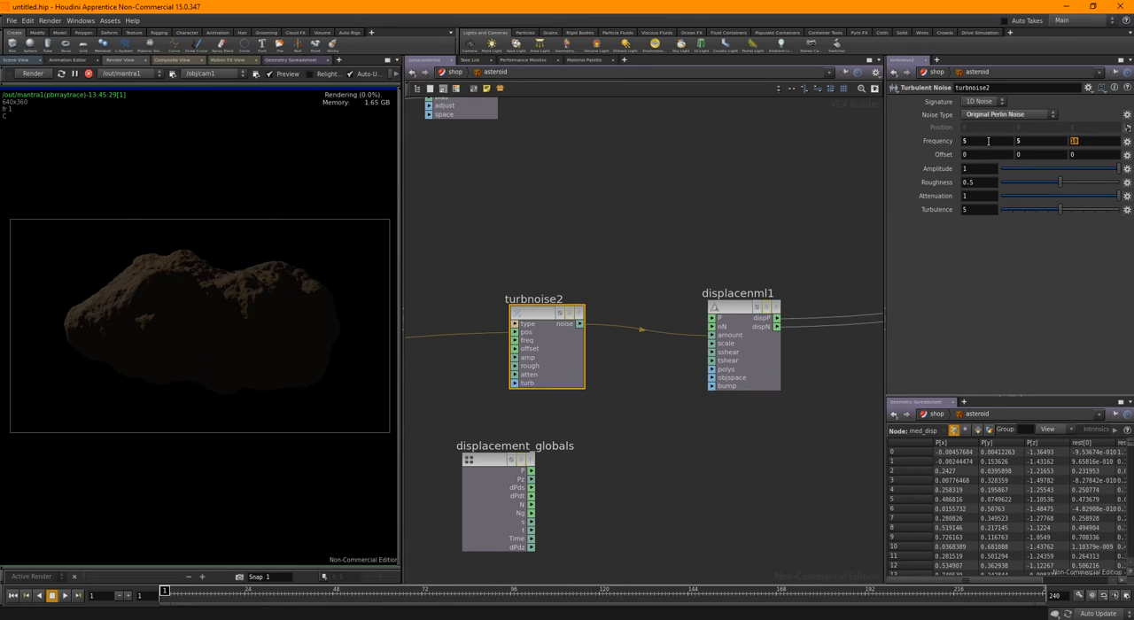
type("5")
key("Return")
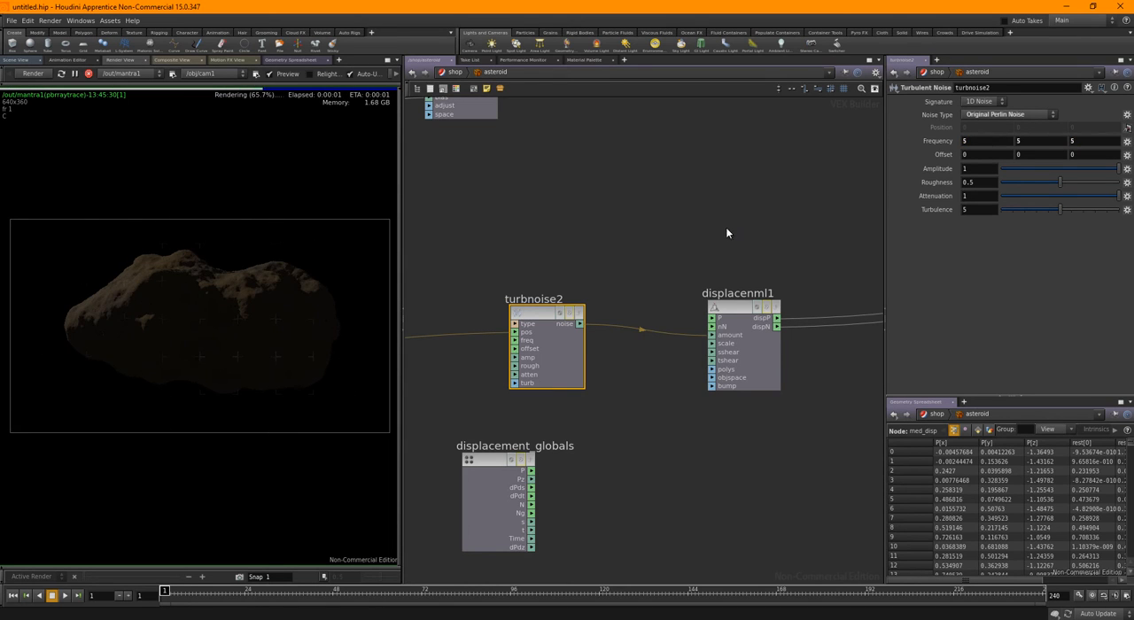
left_click(740, 341)
left_click_drag(1058, 116, 1054, 116)
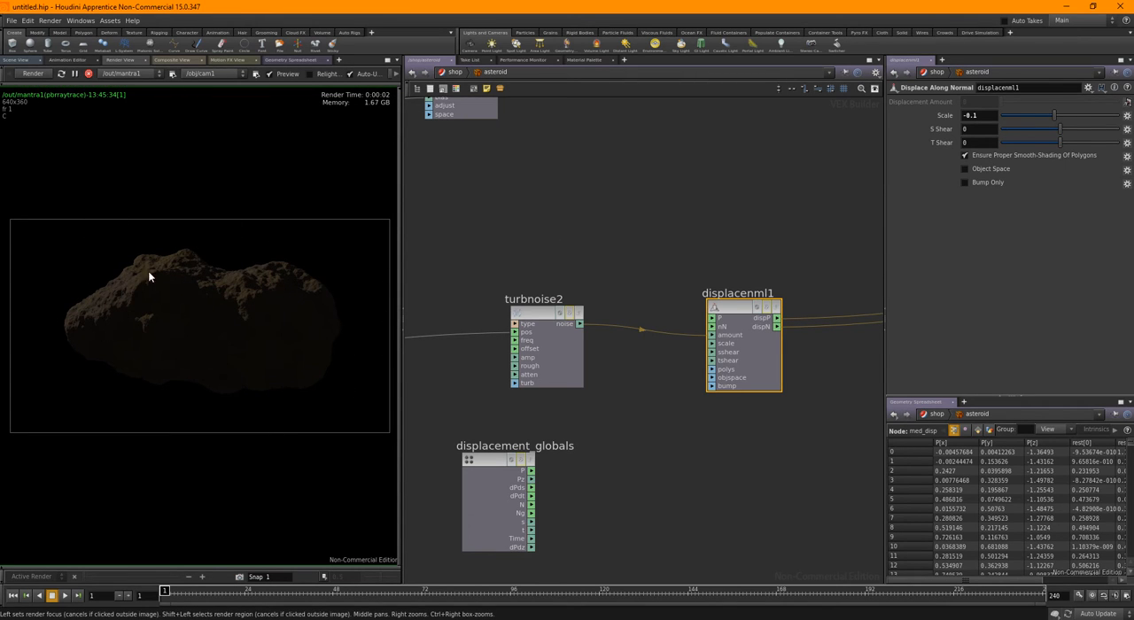
Review the noise parameters of turbnoise2 and primary_noise_mix
left_click_drag(530, 244, 608, 370)
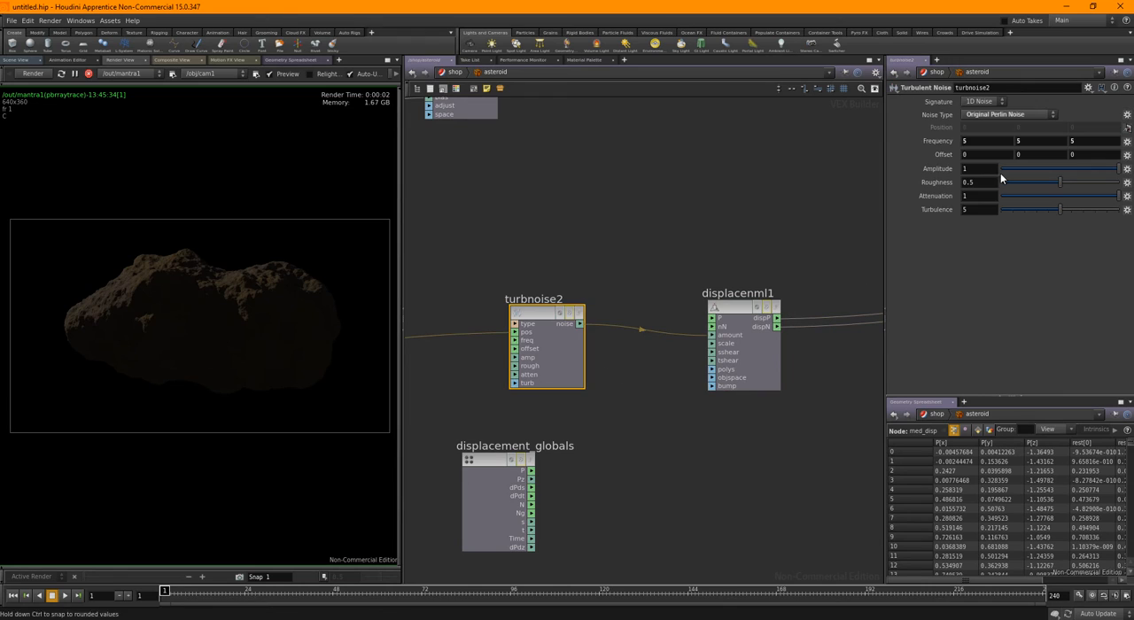
left_click(537, 236)
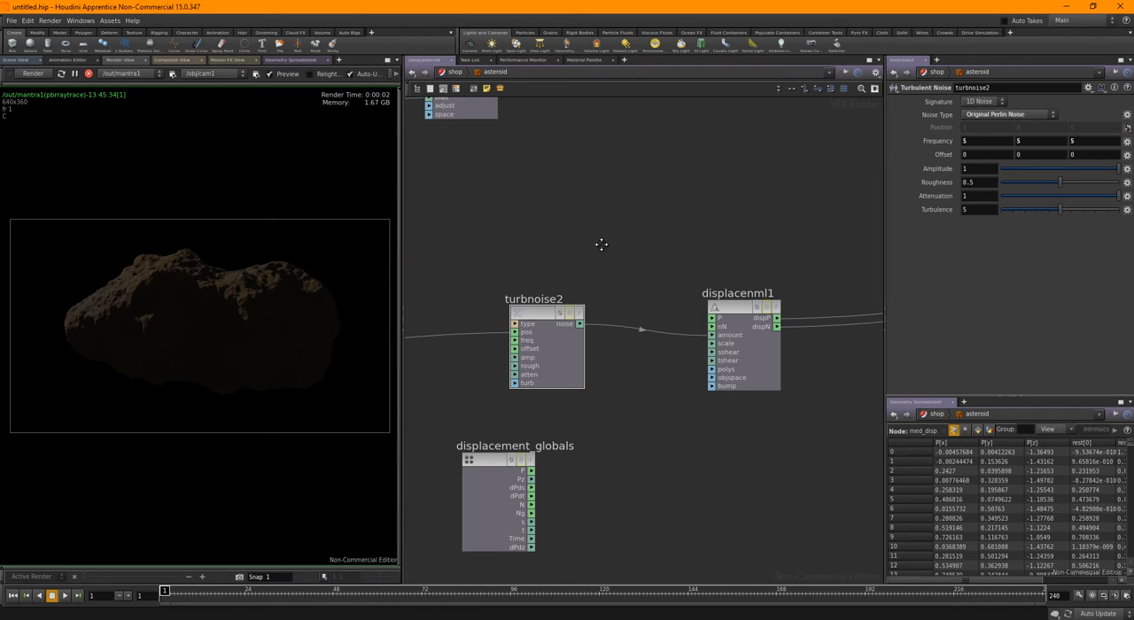
middle_click_drag(602, 245, 781, 243)
scroll(688, 232, "down", 3)
middle_click_drag(700, 220, 626, 299)
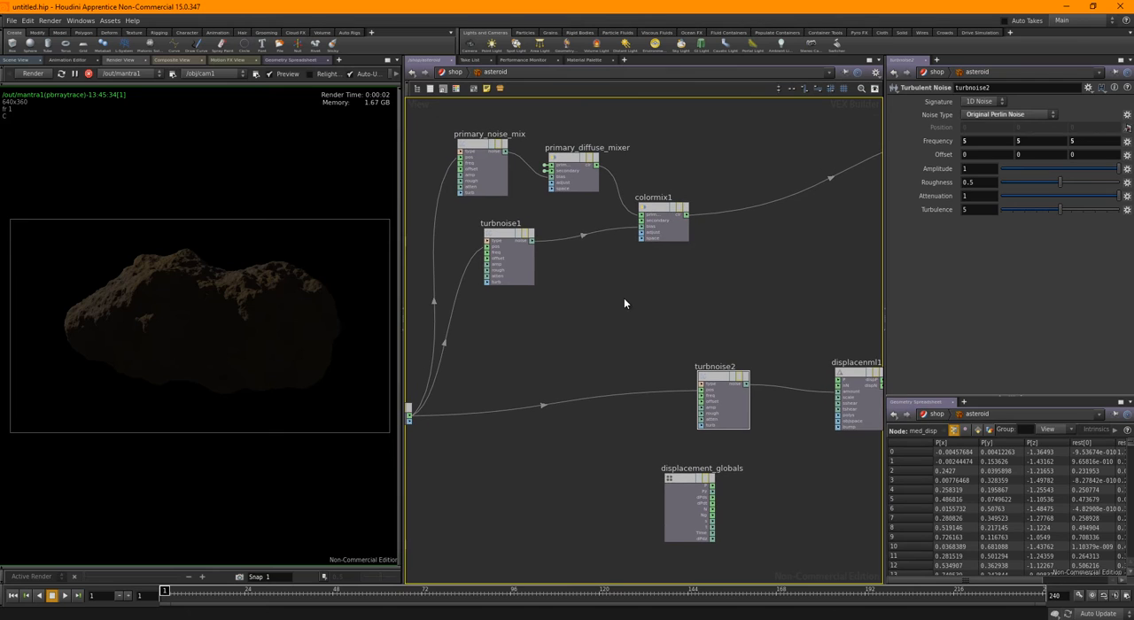
left_click(478, 149)
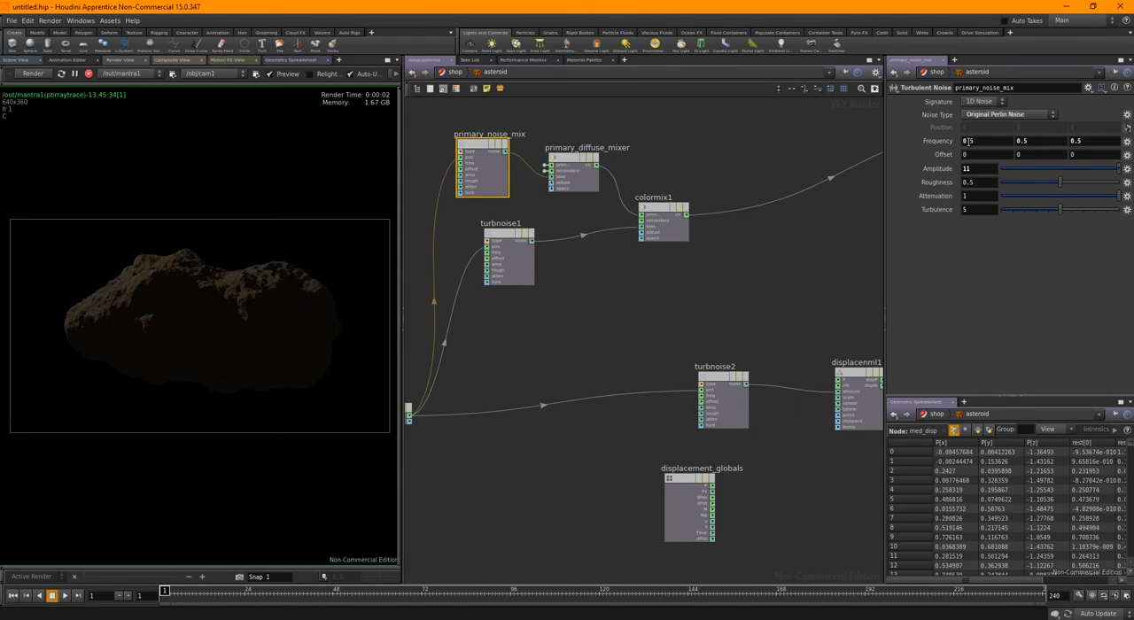
middle_click_drag(783, 304, 722, 255)
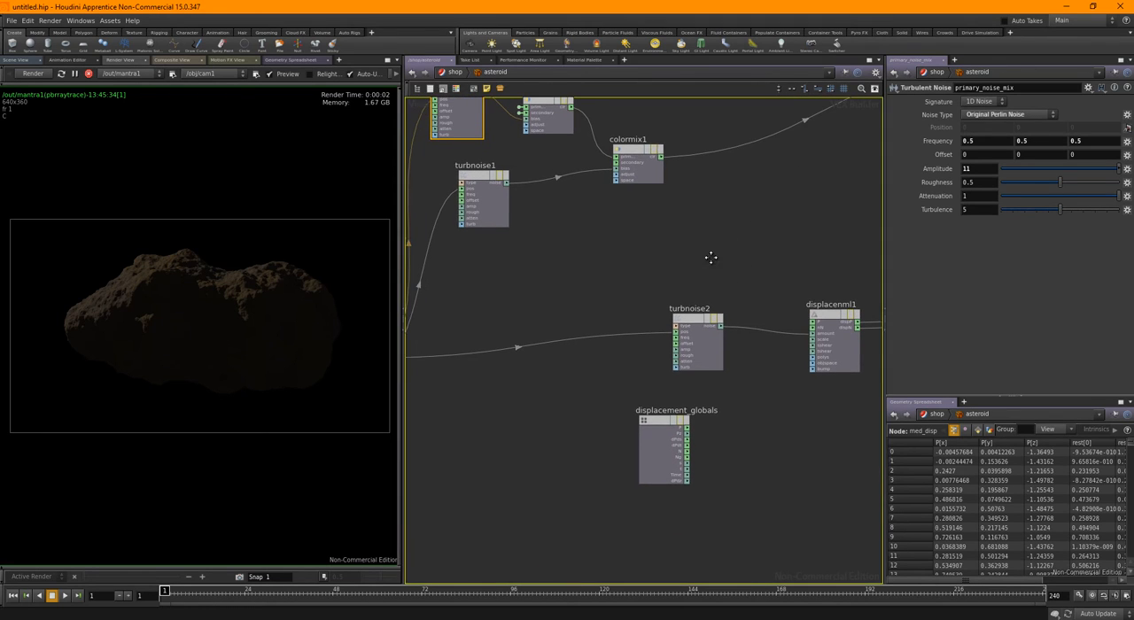
Move turbnoise2 away from displacenml1 and add a Multiply node between them
left_click_drag(700, 365, 618, 311)
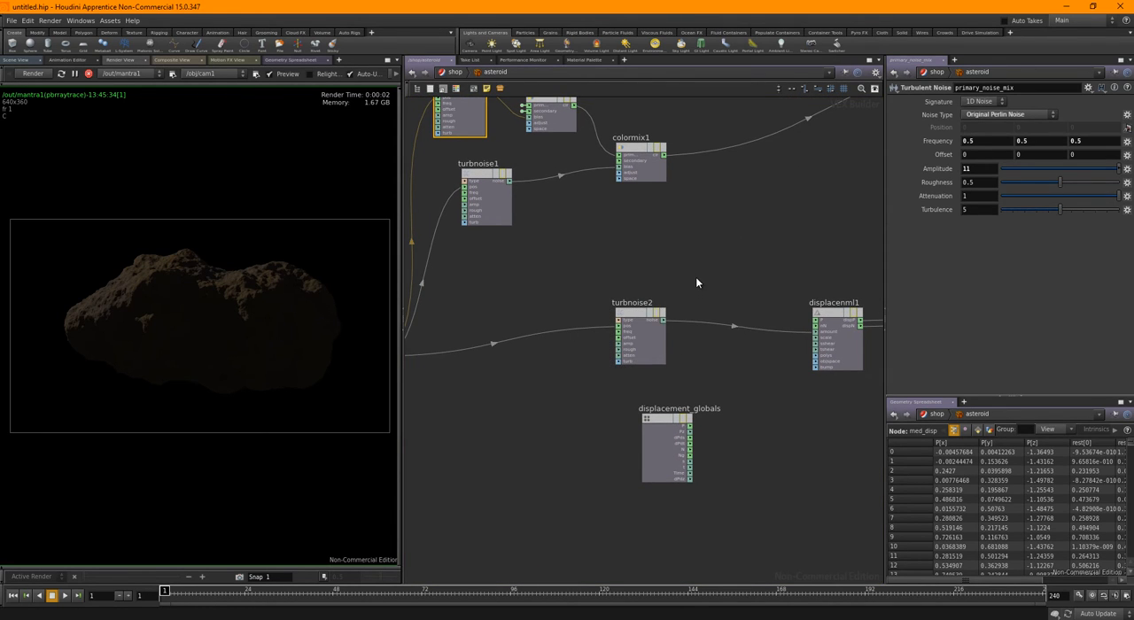
key("Tab")
type("mult")
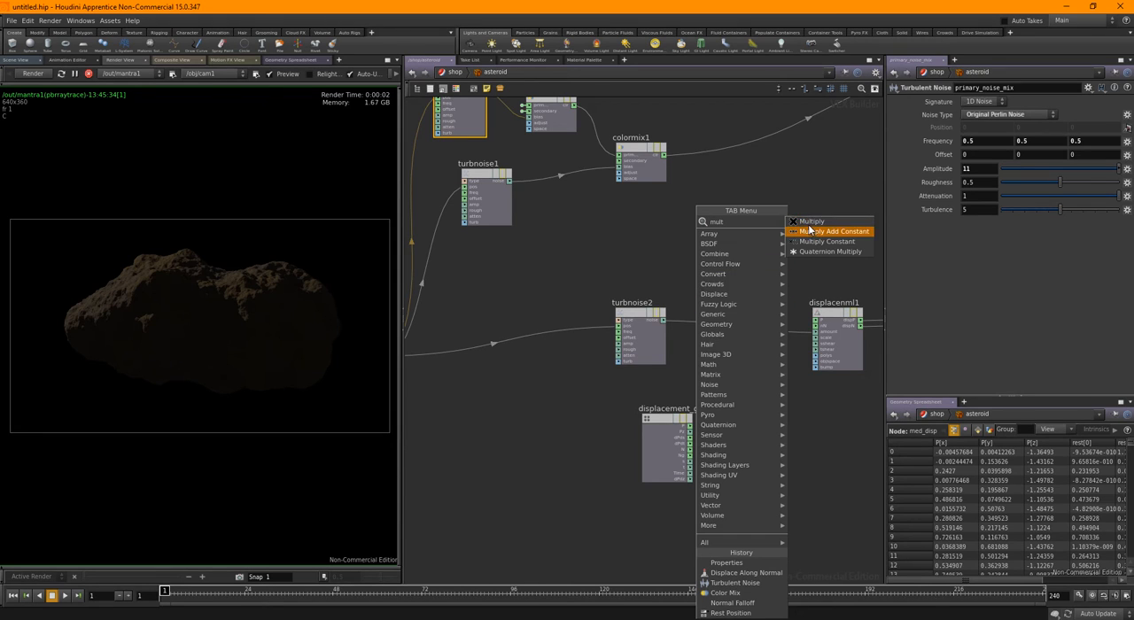
left_click(811, 221)
left_click(736, 287)
Connect the noise outputs of primary_noise_mix and turbnoise2 to the Multiply node and its product to displacenml1's amount input
middle_click_drag(501, 141, 503, 193)
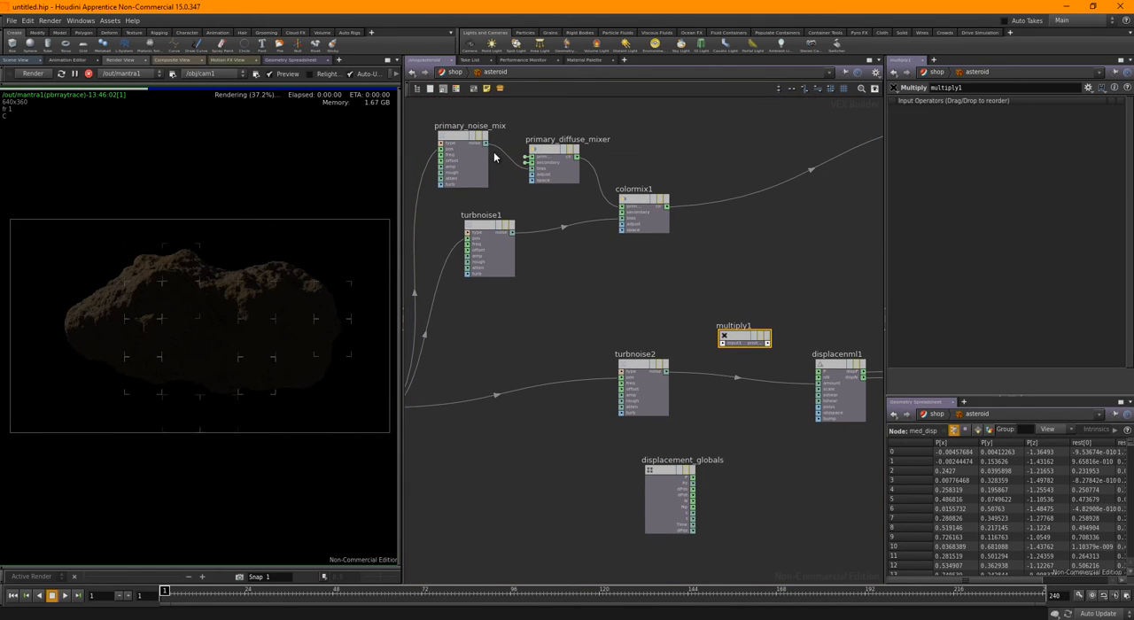
left_click(487, 143)
left_click(723, 338)
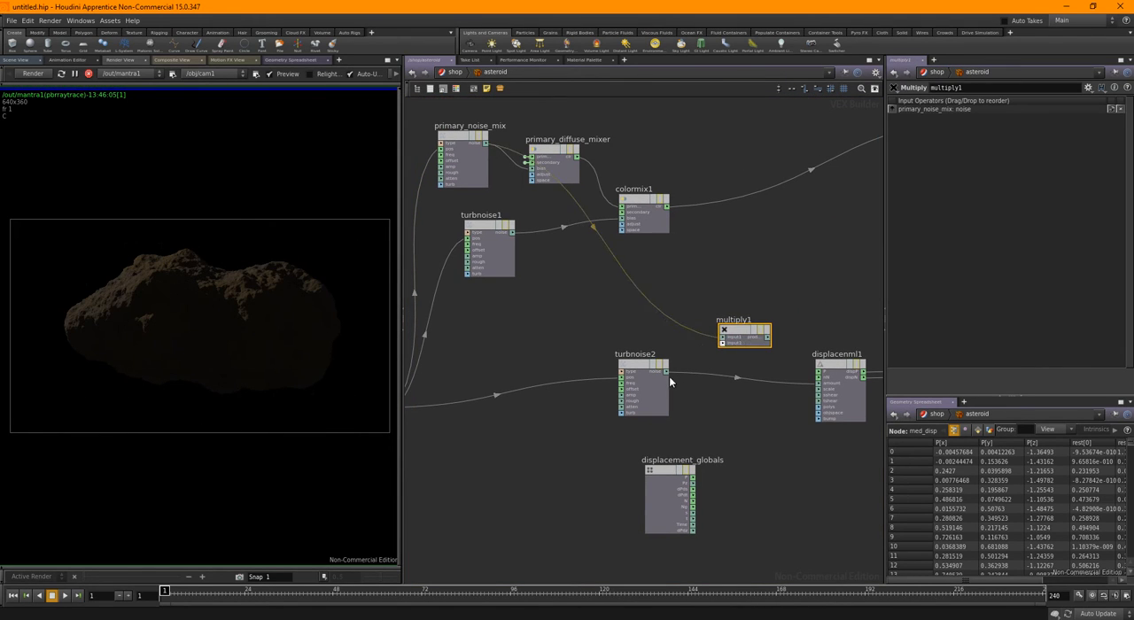
left_click(724, 344)
middle_click_drag(806, 370, 716, 337)
scroll(709, 330, "up", 2)
left_click(679, 305)
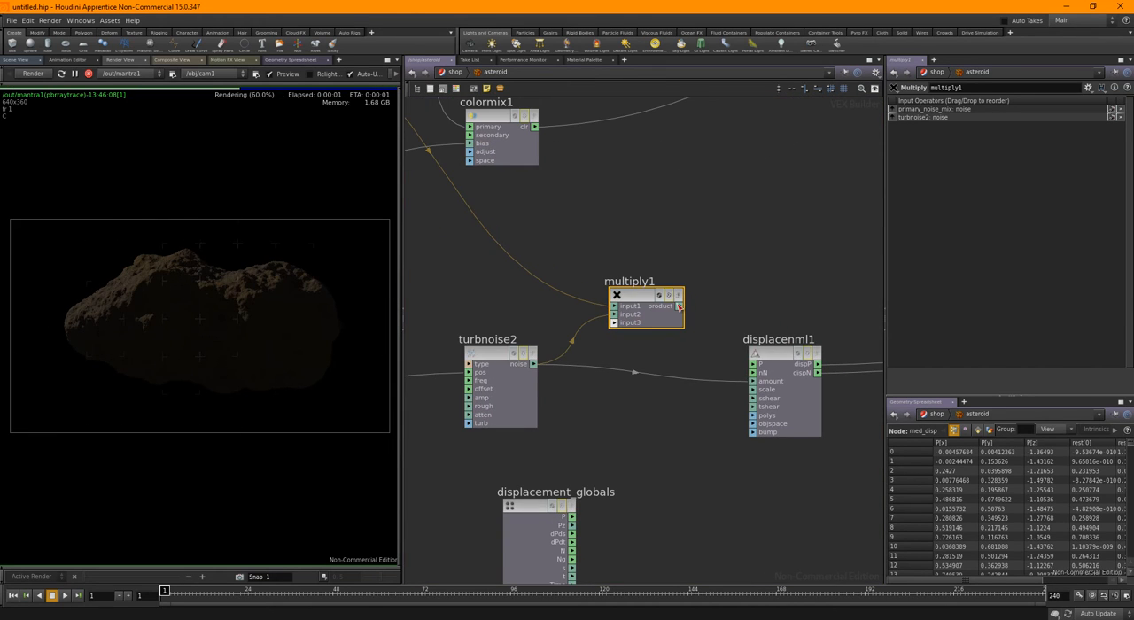
left_click(757, 382)
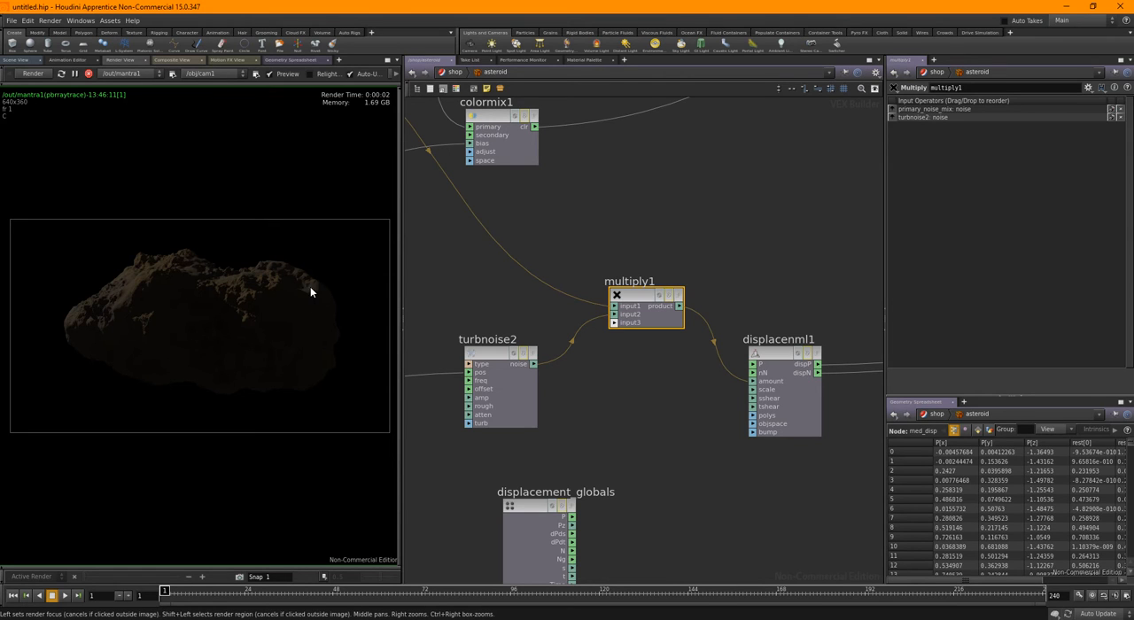
scroll(698, 215, "down", 5)
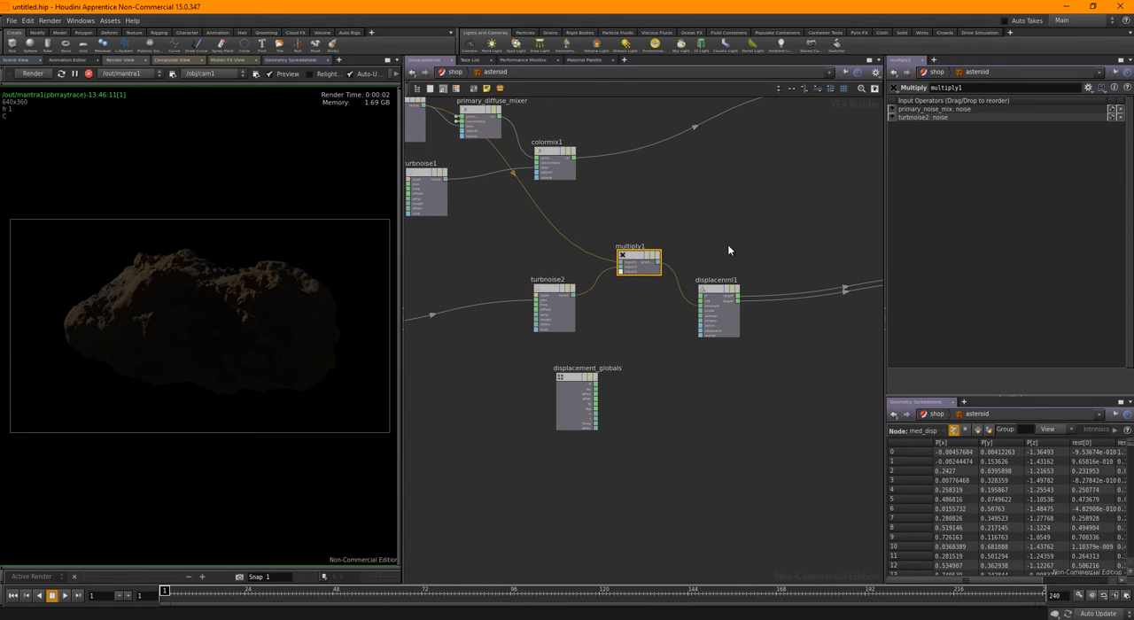
Try a slight change to displacenml1's displacement scale and return it to -0.1
scroll(723, 240, "up", 2)
left_click(716, 310)
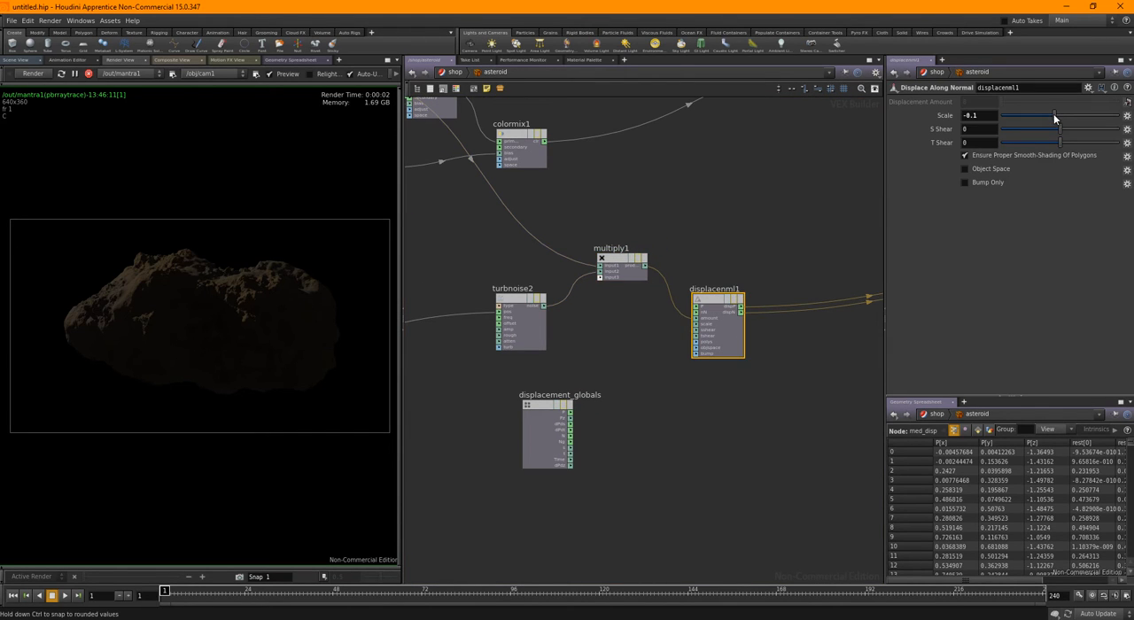
left_click_drag(1054, 115, 1051, 116)
left_click_drag(1053, 116, 1054, 116)
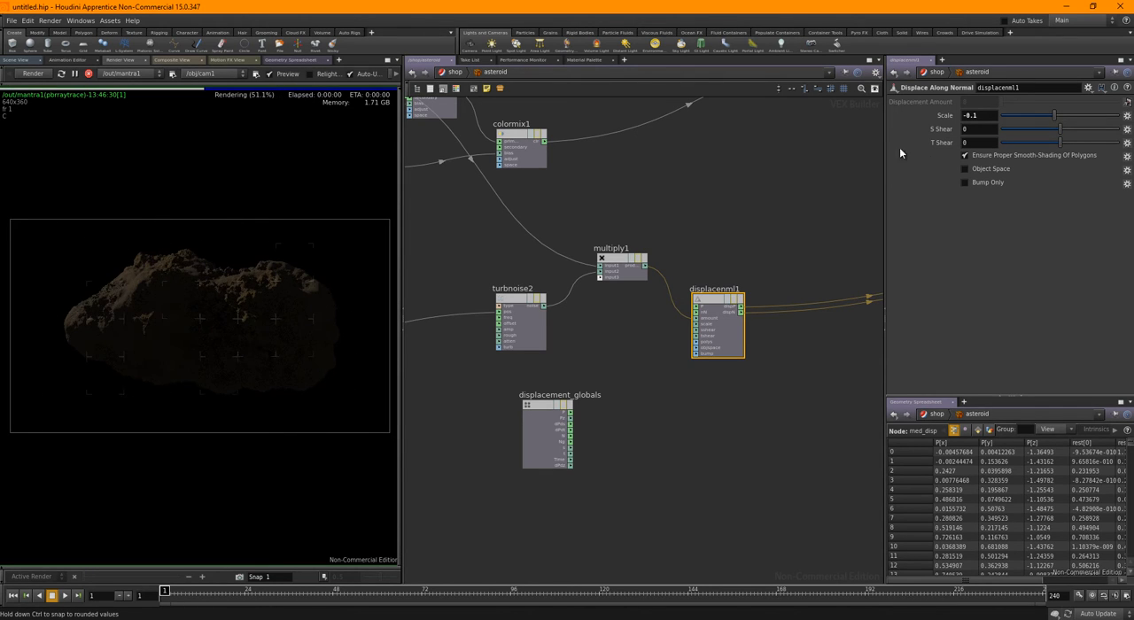
Move displacenml1 farther from multiply1, toward displacement_output, to widen the gap between the nodes
middle_click_drag(740, 181, 704, 227)
scroll(704, 231, "down", 3)
scroll(696, 230, "down", 2)
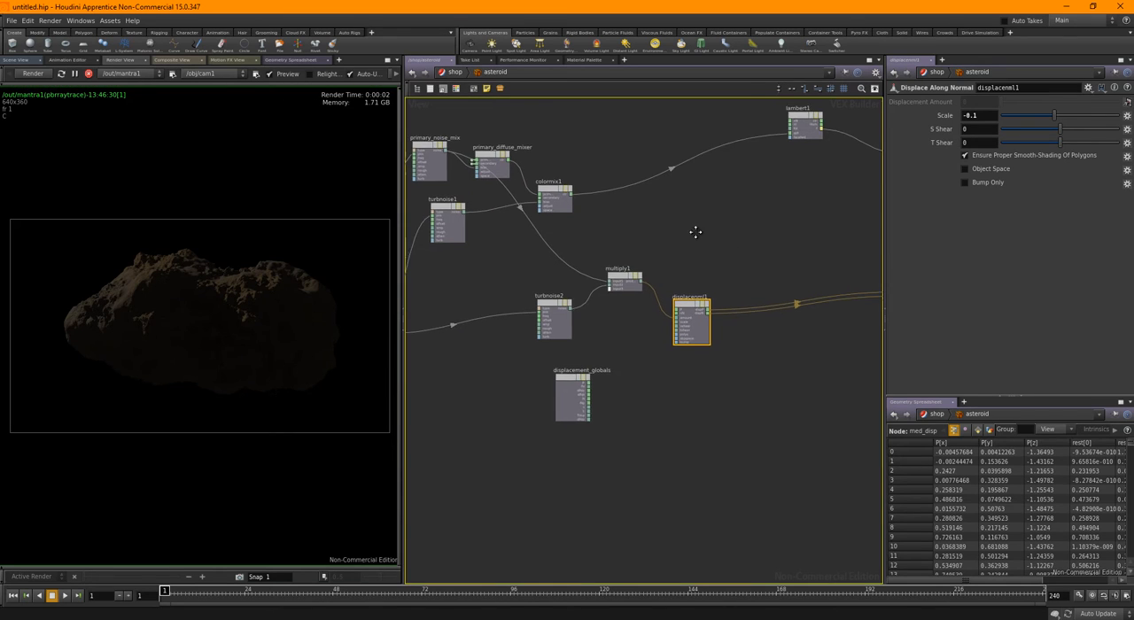
scroll(656, 275, "up", 2)
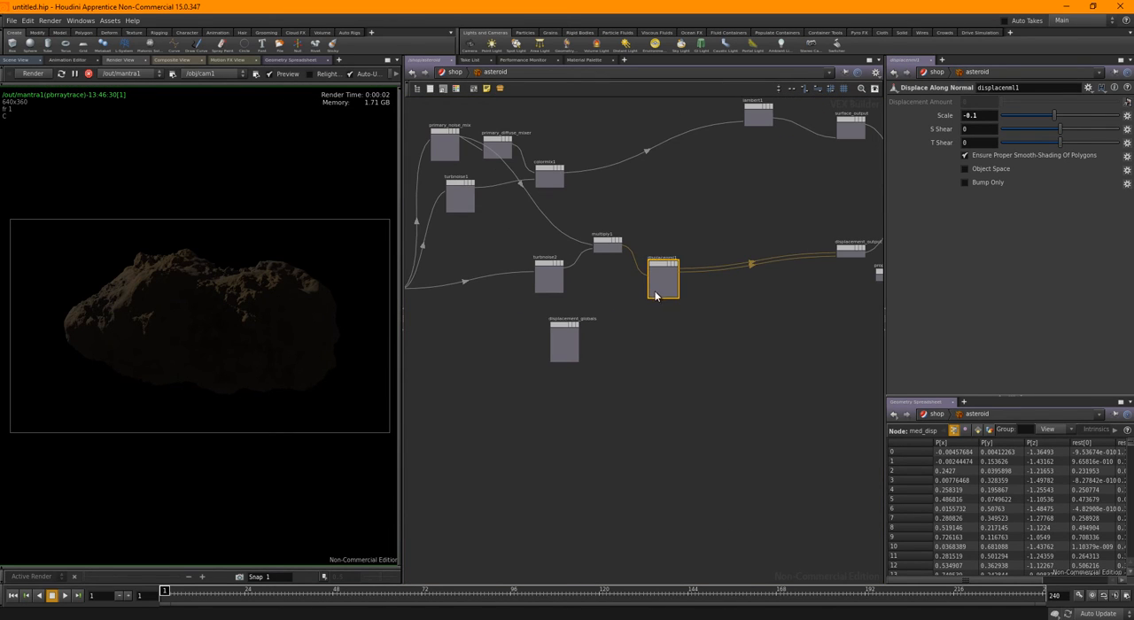
left_click_drag(662, 278, 728, 275)
middle_click_drag(658, 216, 683, 272)
scroll(728, 215, "up", 3)
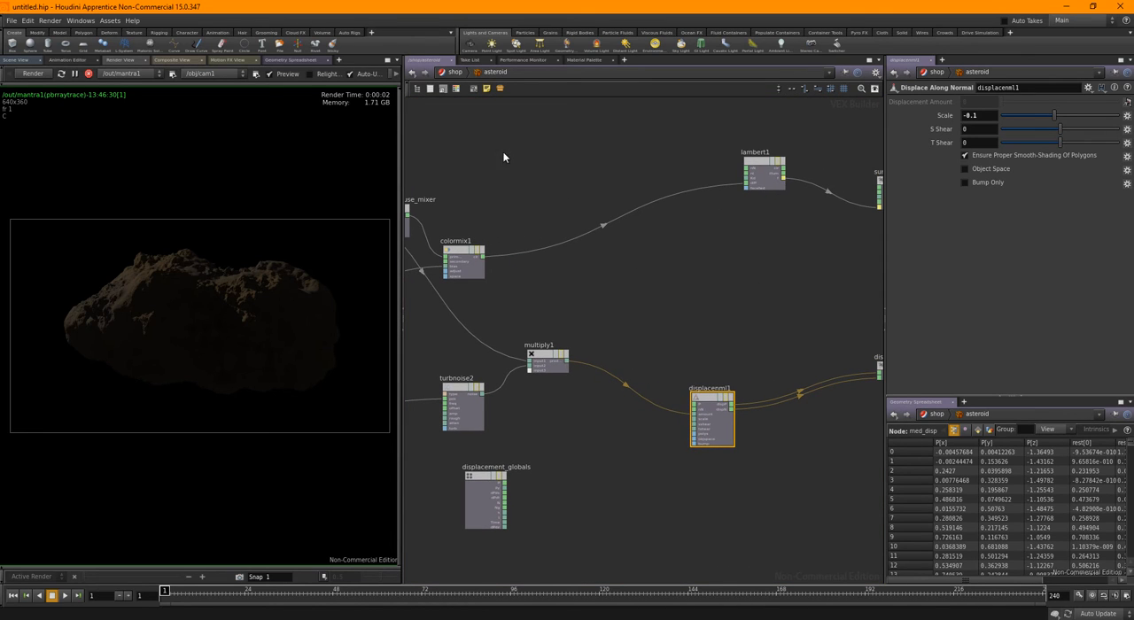
Go to the object network and rename the spotlight1 light to herolight
left_click(453, 71)
left_click(556, 75)
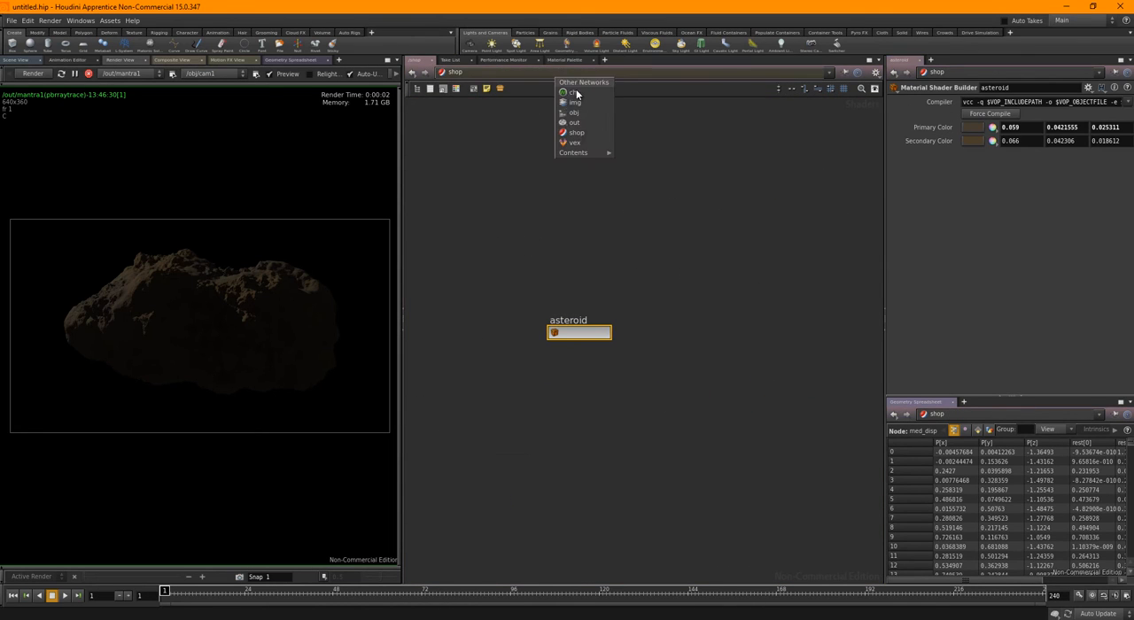
left_click(576, 113)
left_click_drag(707, 347, 588, 263)
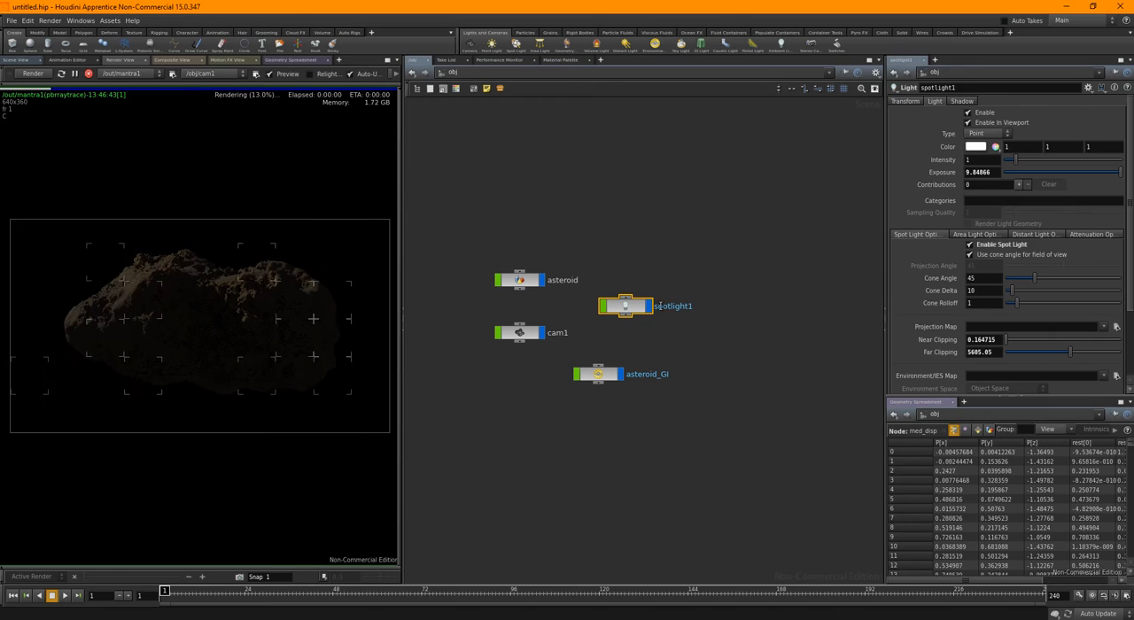
left_click(660, 306)
type("heroli")
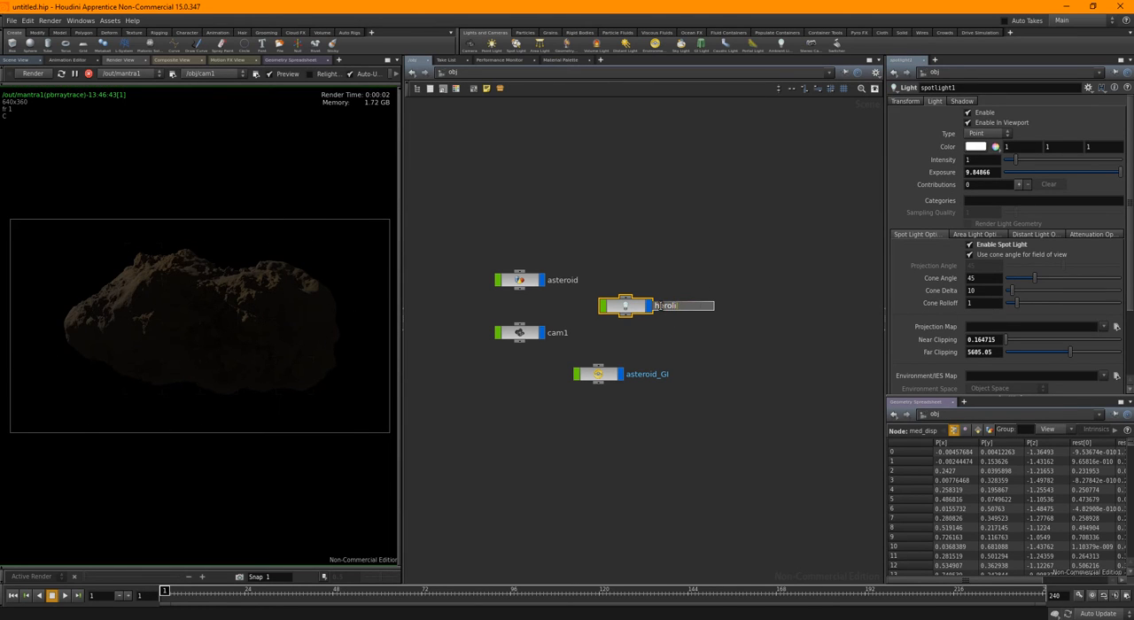
type("ght")
key("Return")
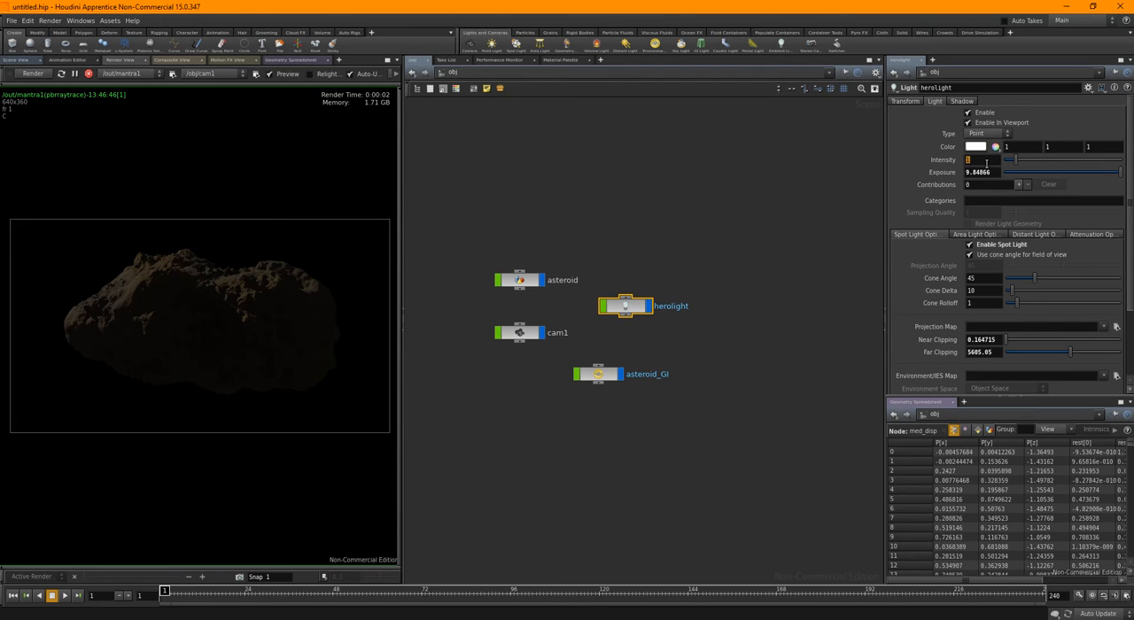
Raise herolight's intensity, trying 3 before settling on 4
type("3")
key("Return")
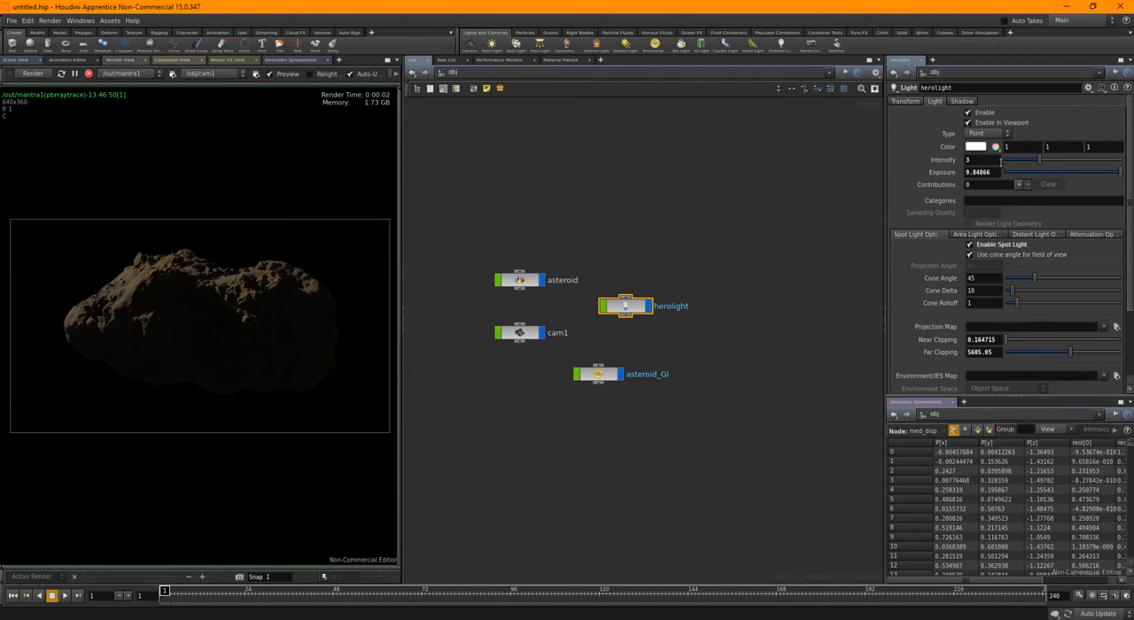
type("4")
key("Return")
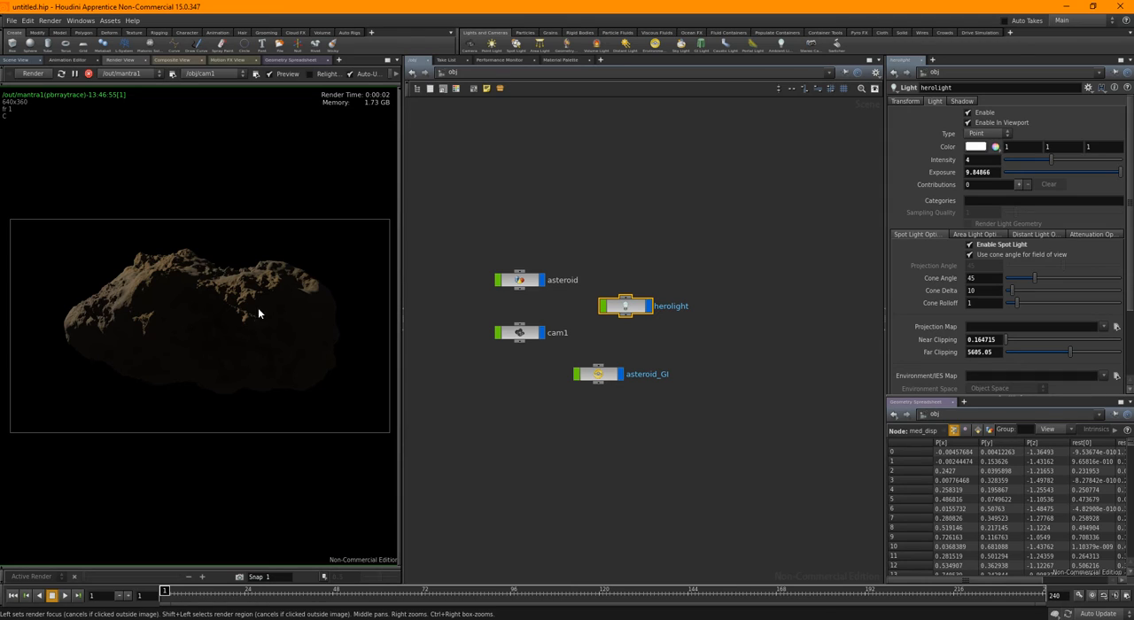
Return to the asteroid material's network in shop and add a Specular Sheen node below lambert1
left_click(550, 77)
left_click(577, 126)
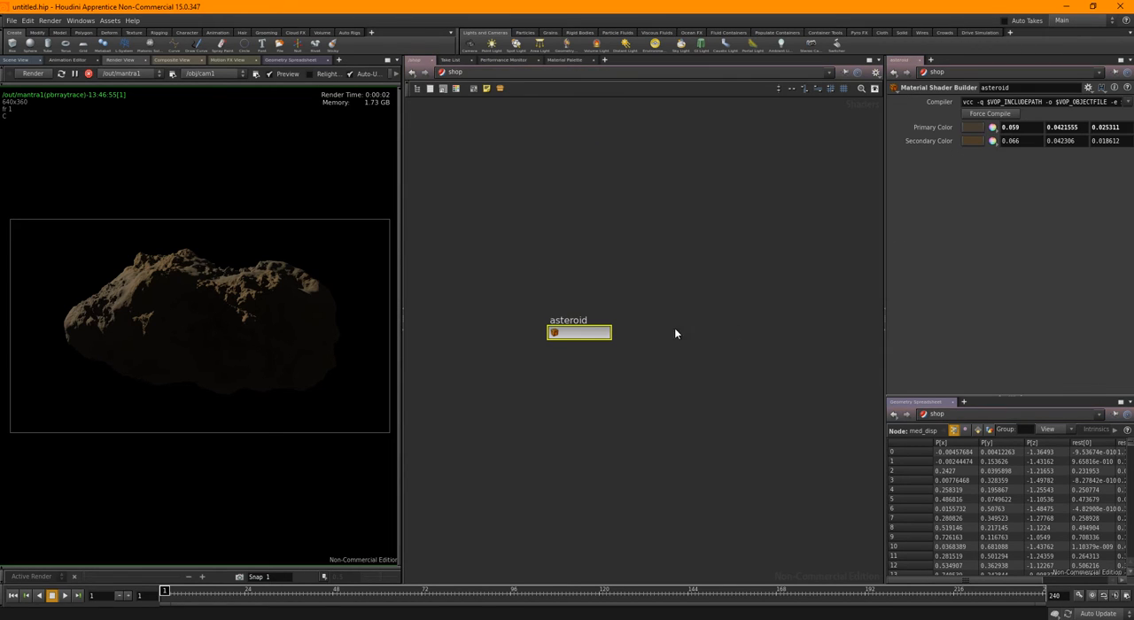
double_click(606, 335)
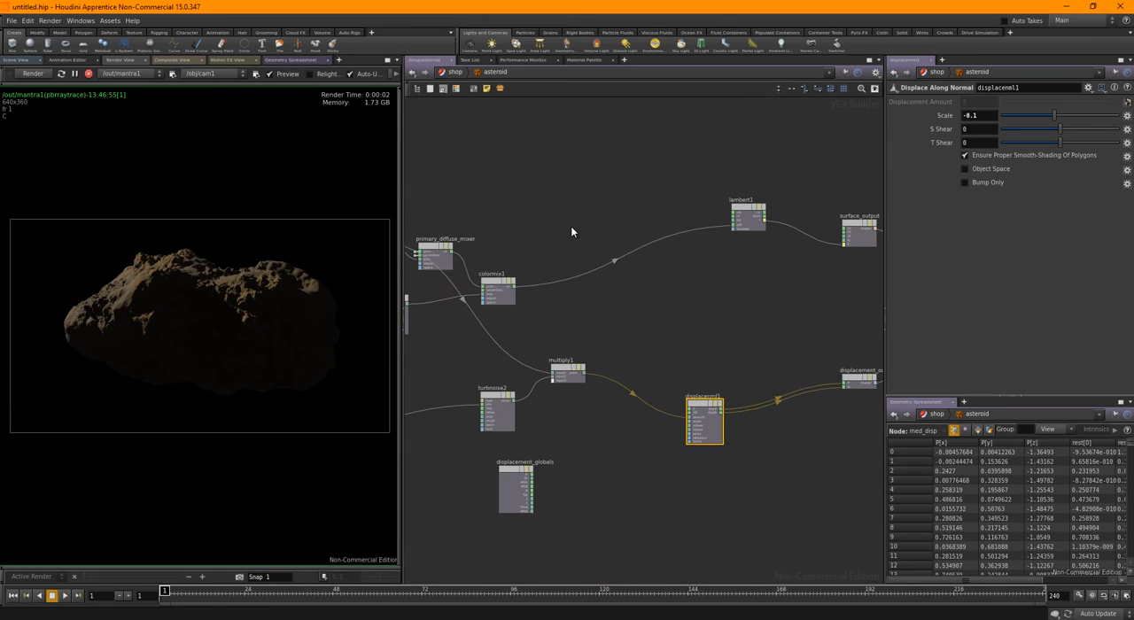
middle_click_drag(733, 338, 646, 307)
scroll(630, 310, "up", 2)
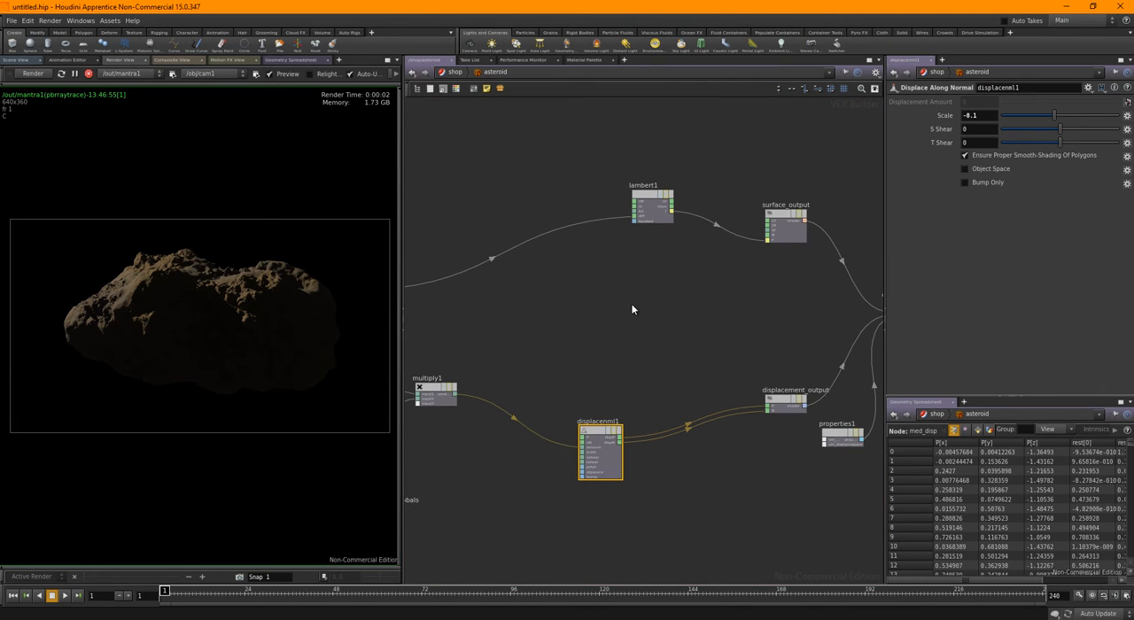
key("Tab")
type("spec")
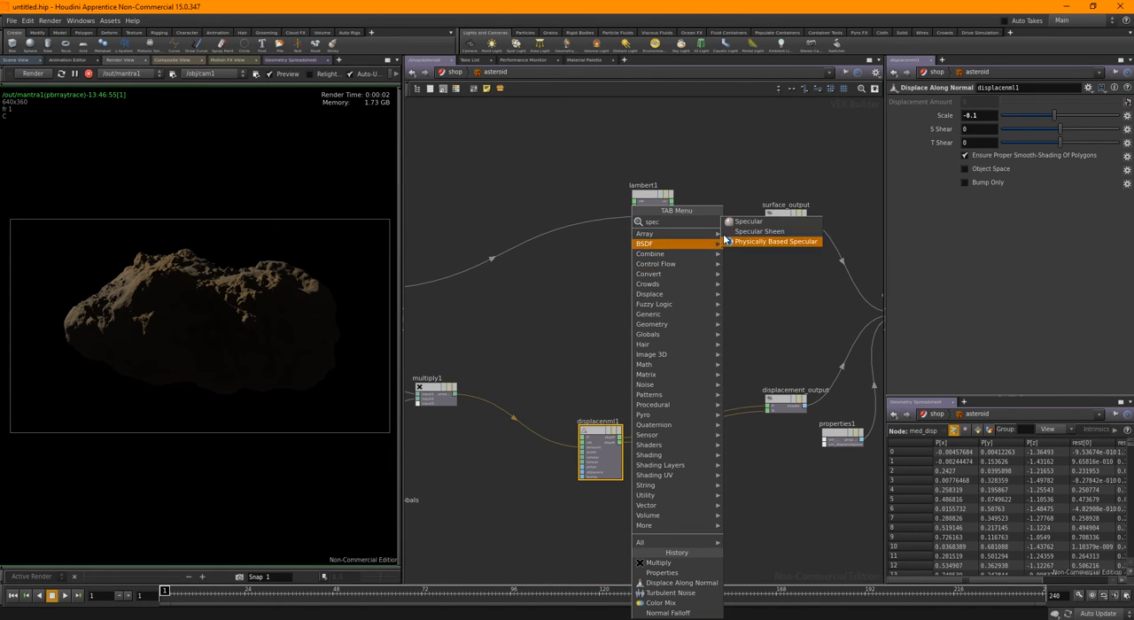
left_click(755, 231)
left_click(627, 299)
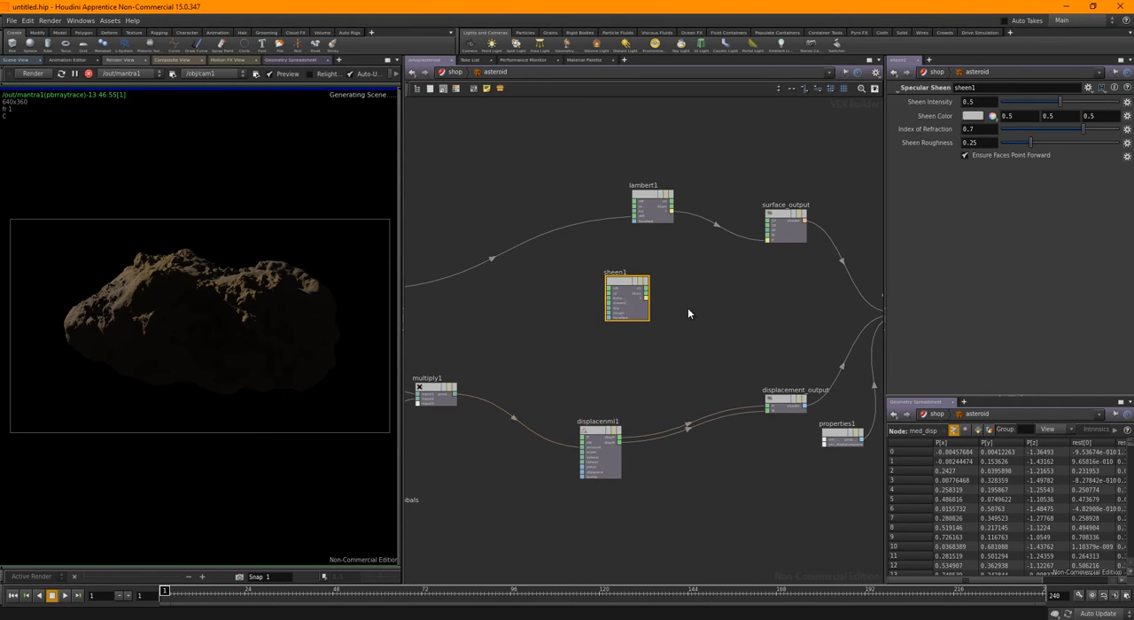
Try connecting lambert1's clr output to surface_output's Cf input, and remove that connection
scroll(691, 282, "up", 1)
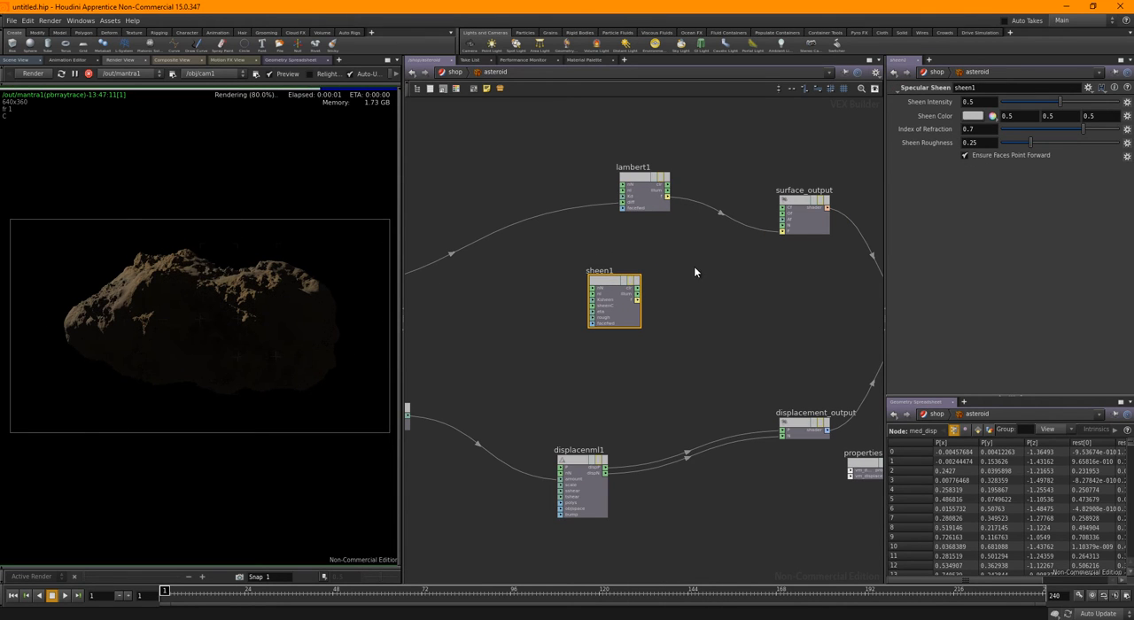
scroll(687, 277, "up", 1)
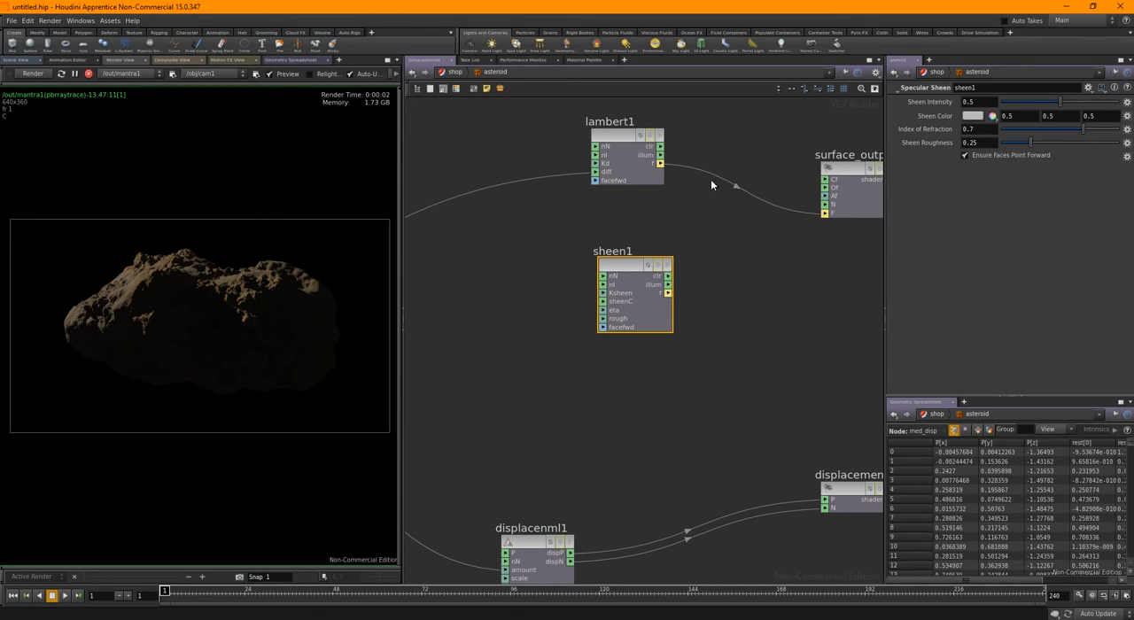
middle_click_drag(744, 245, 647, 260)
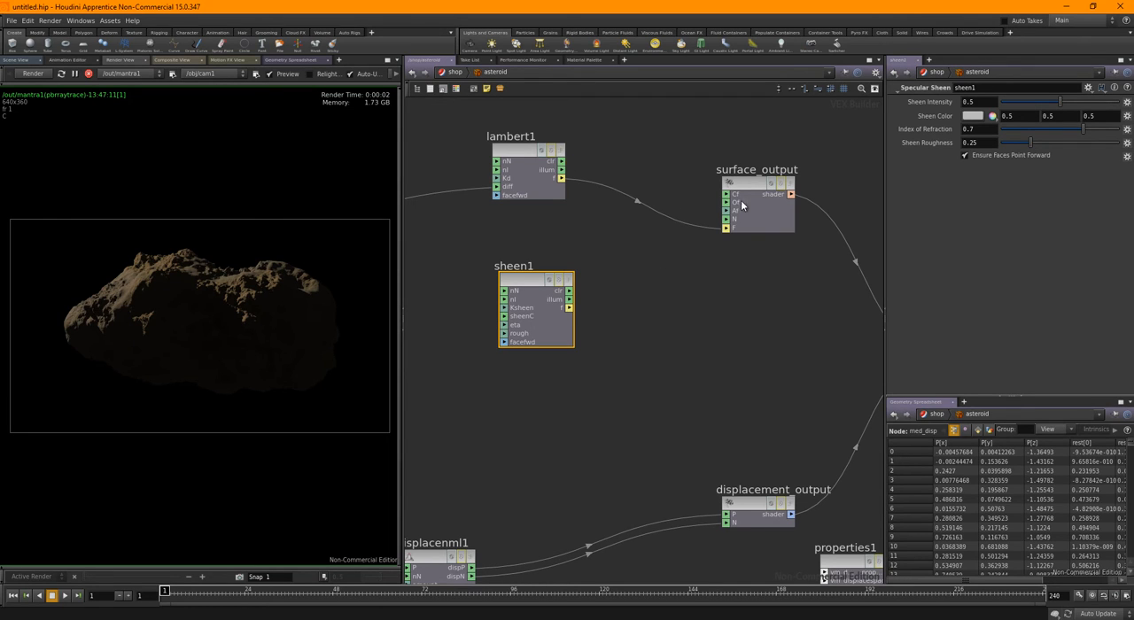
left_click_drag(564, 162, 726, 219)
middle_click_drag(610, 309, 620, 309)
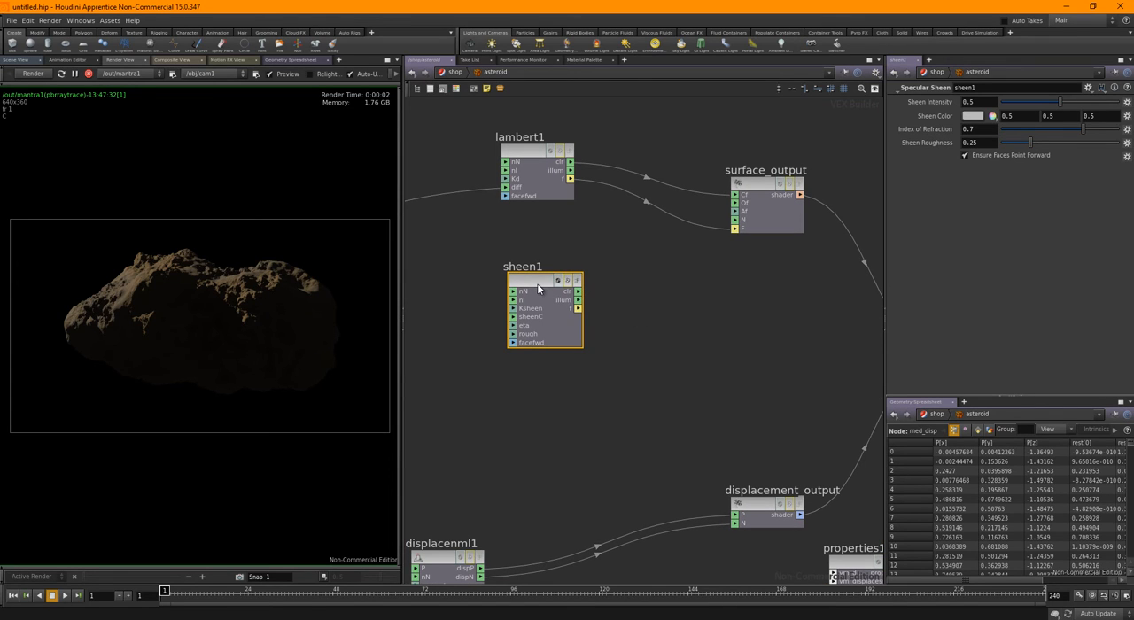
left_click_drag(538, 284, 536, 284)
left_click(734, 195)
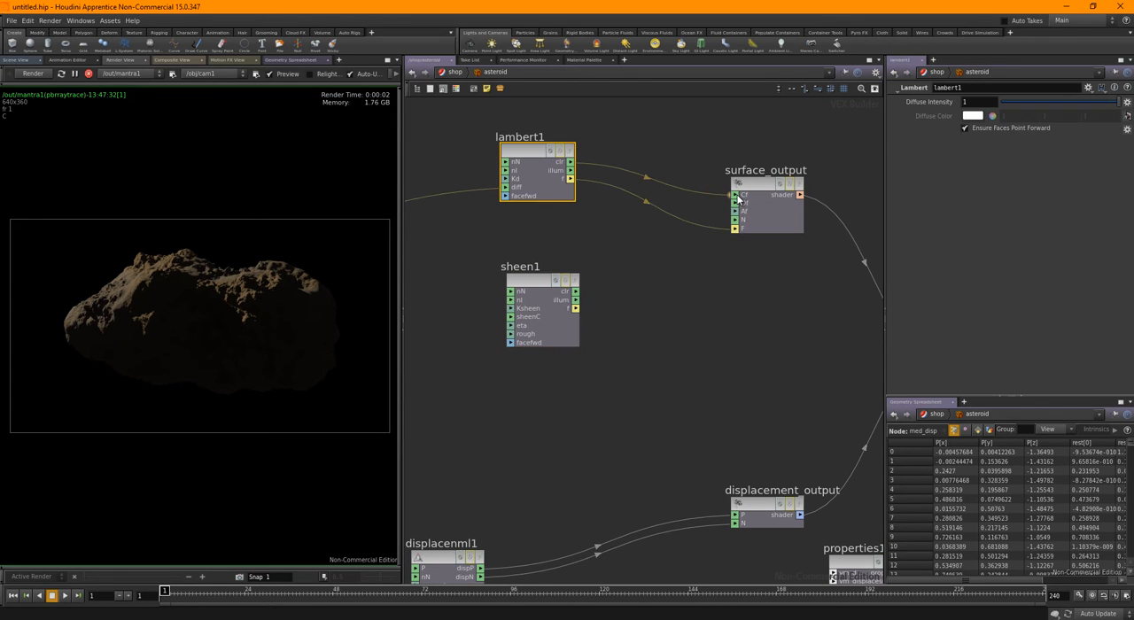
left_click_drag(696, 164, 635, 248)
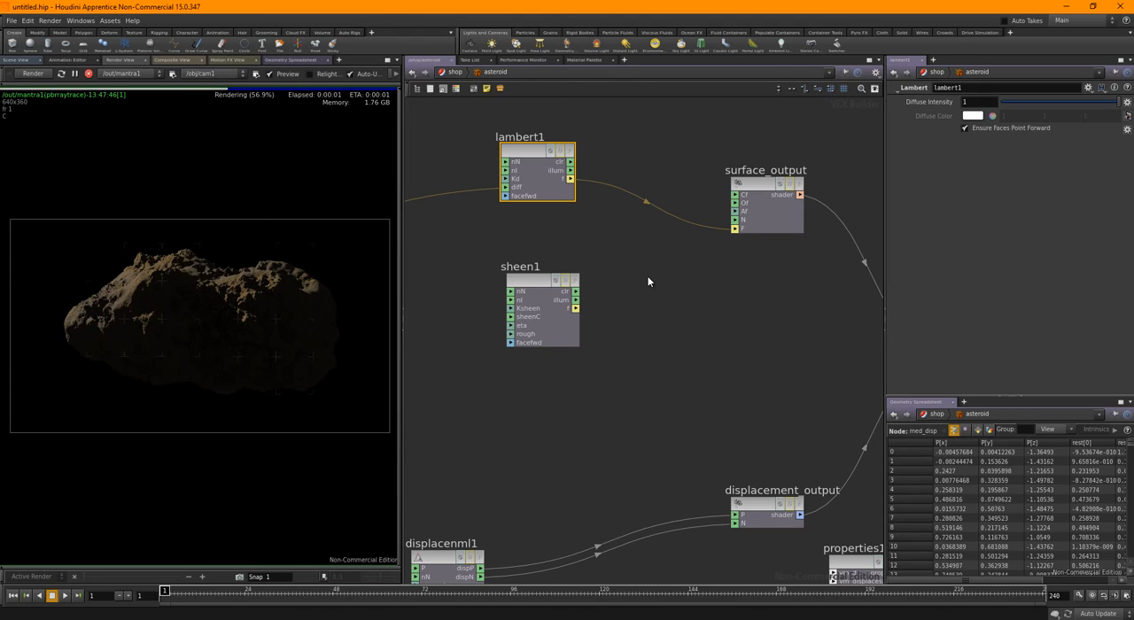
Align sheen1 under lambert1, insert an Add node between lambert1 and surface_output, and connect sheen1's f output to it
left_click_drag(526, 287, 521, 288)
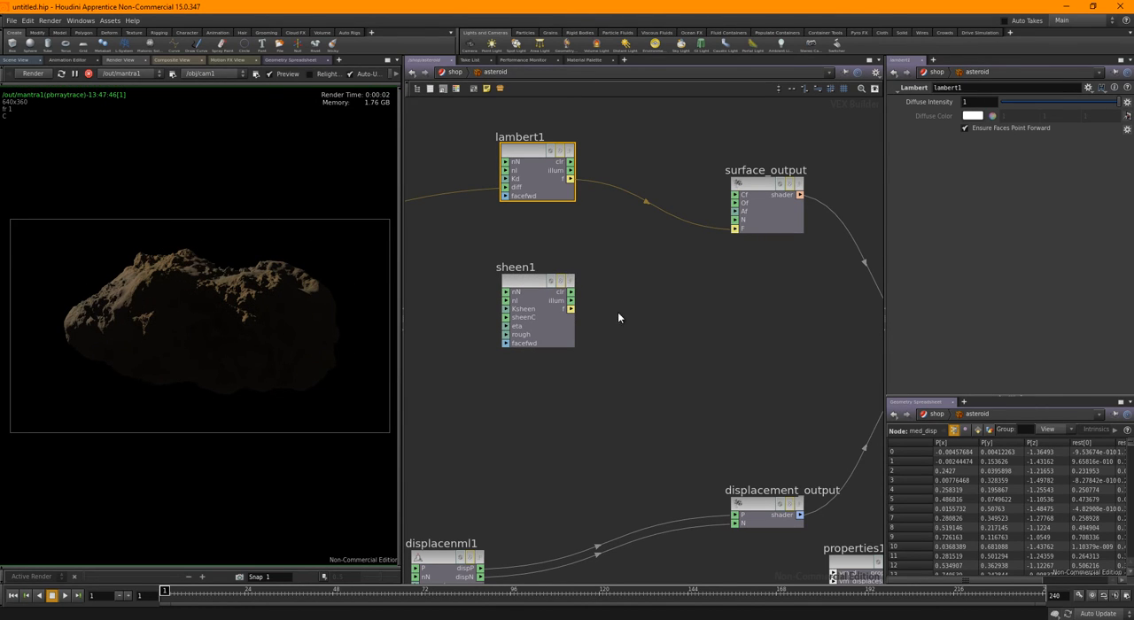
key("Tab")
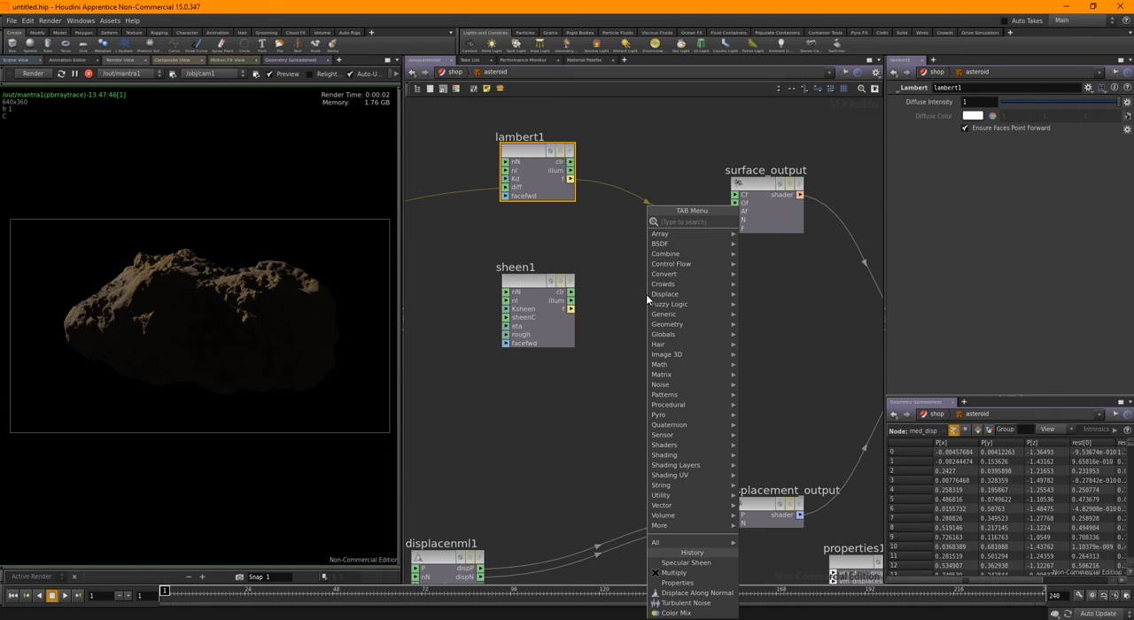
key("Escape")
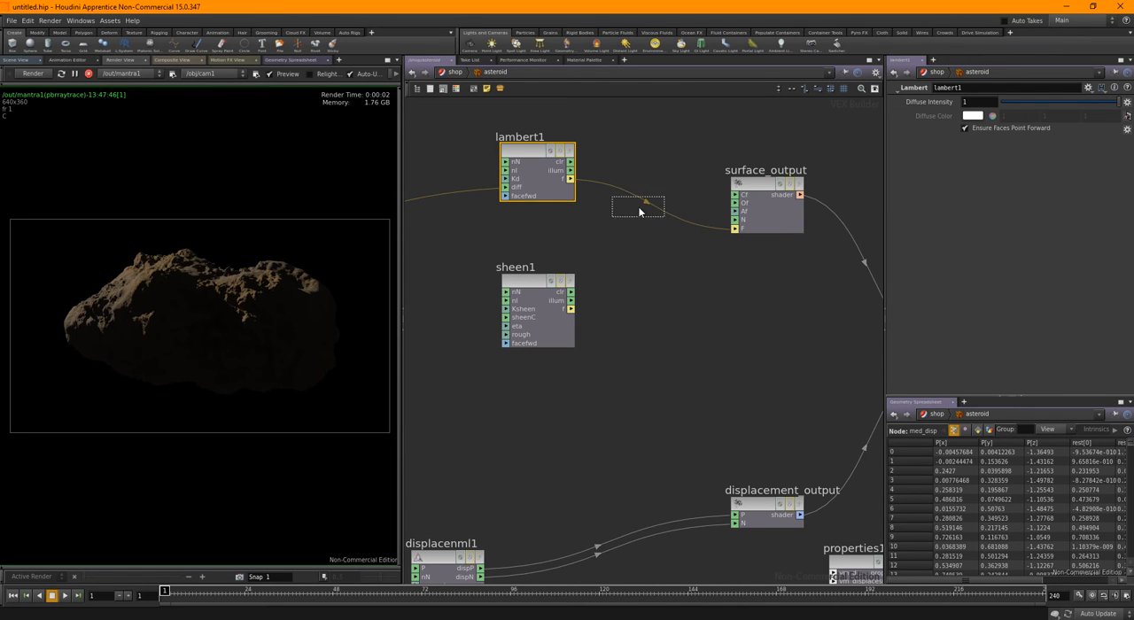
left_click(645, 210)
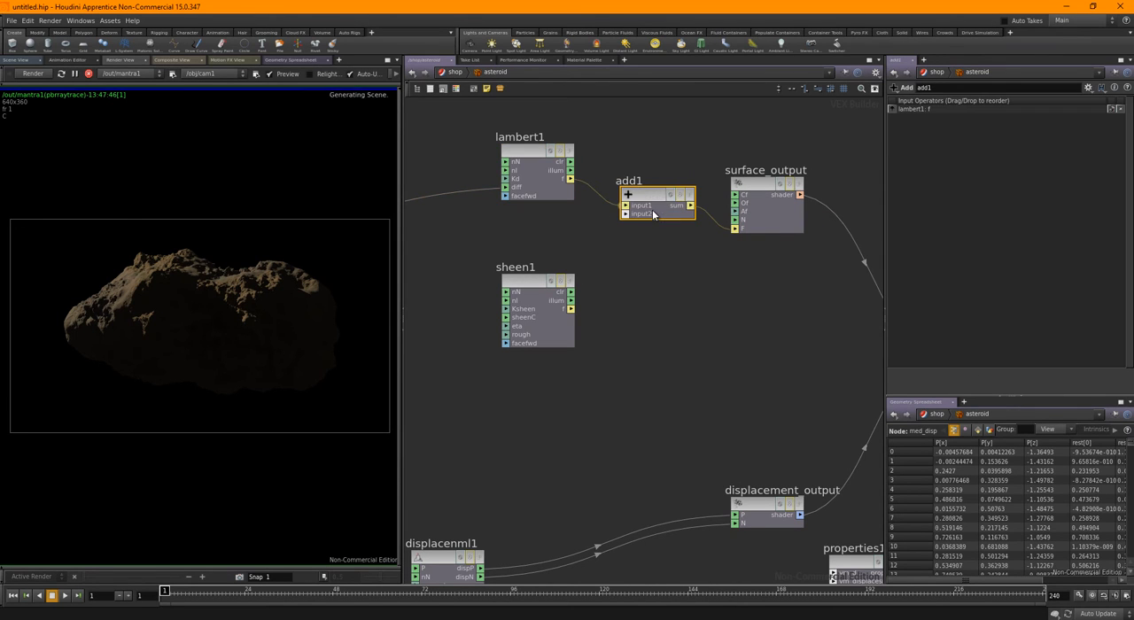
left_click(571, 309)
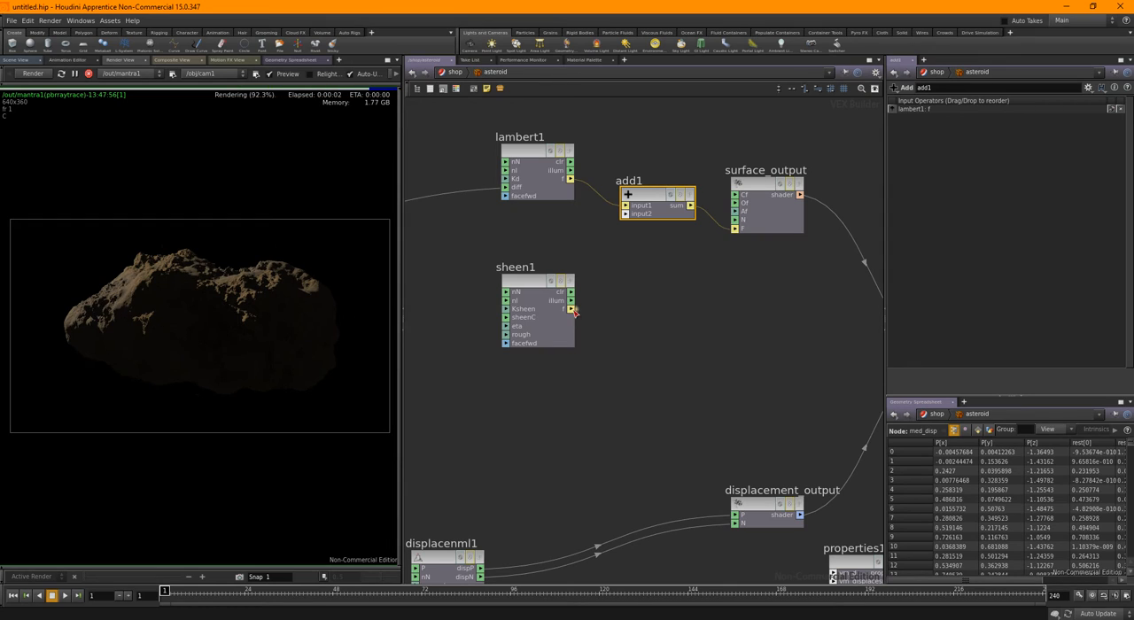
left_click(625, 215)
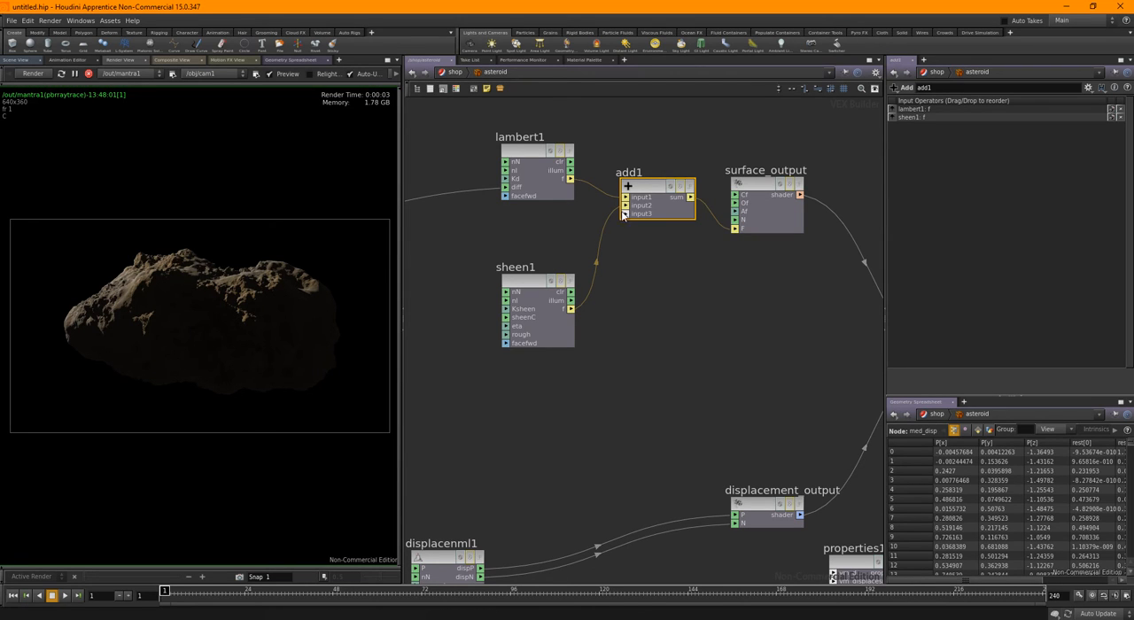
Take a render snapshot with sheen1 disconnected from add1, and reconnect its f output to compare the renders
left_click_drag(627, 206, 556, 232)
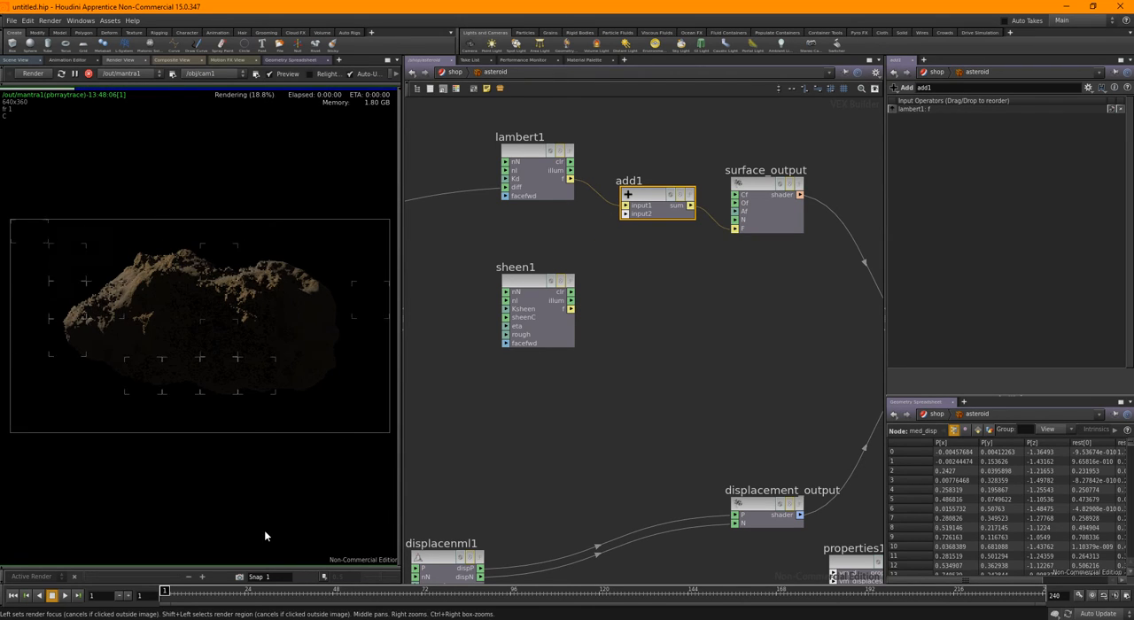
left_click(241, 578)
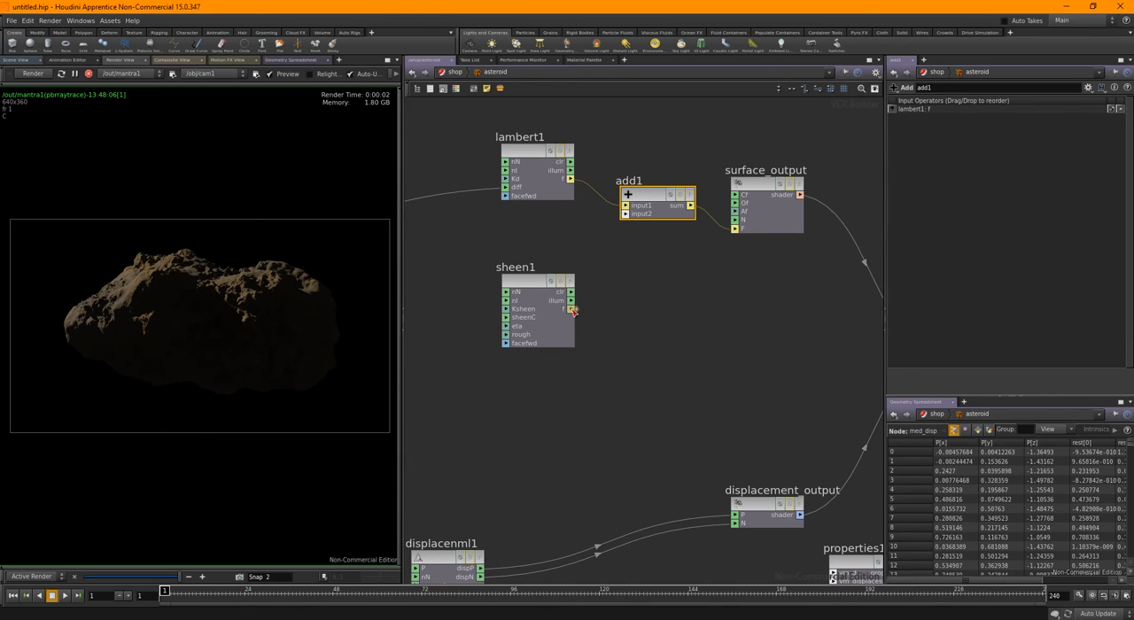
left_click_drag(624, 217, 571, 308)
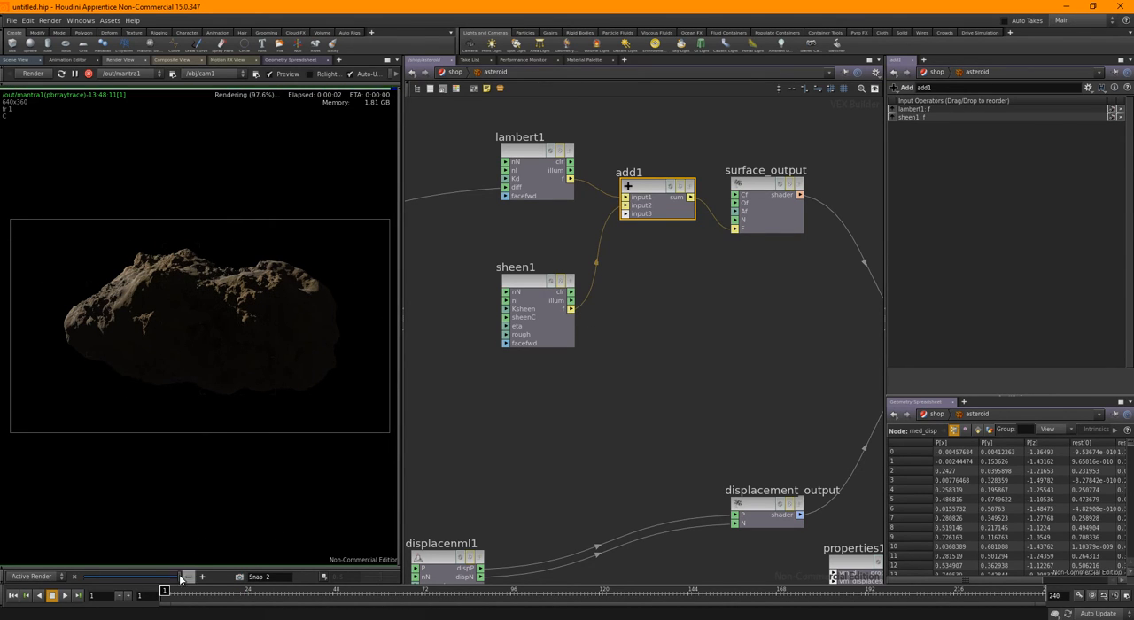
left_click_drag(179, 578, 139, 574)
Set sheen1's sheen intensity to 0.819 and its index of refraction to 0.714, after trying 0.035
left_click(531, 306)
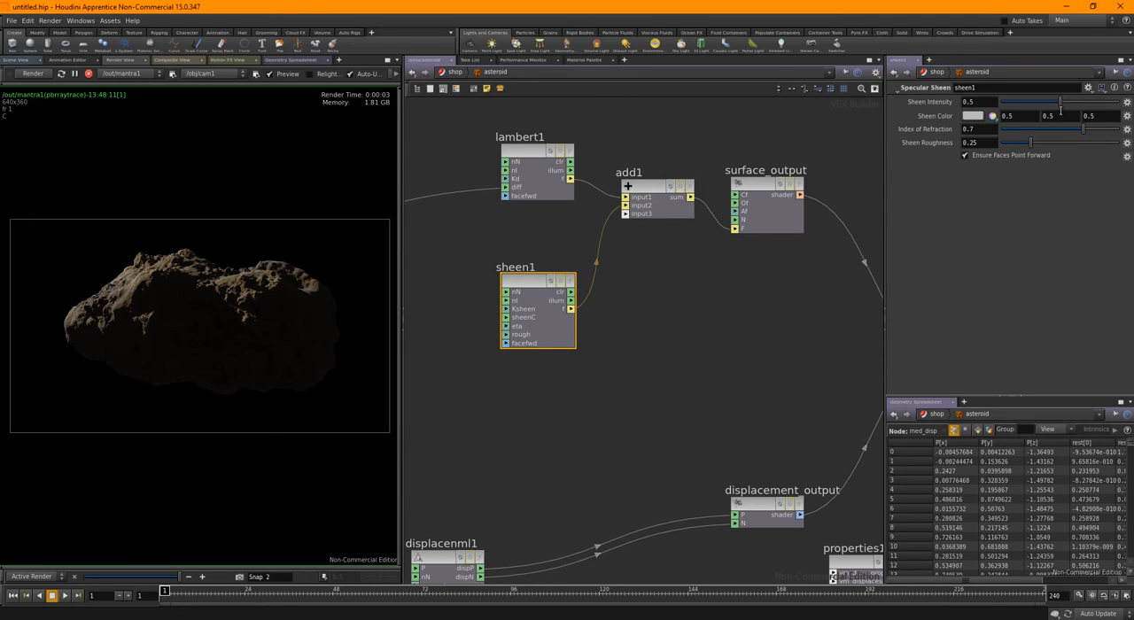
left_click_drag(1063, 99, 1088, 103)
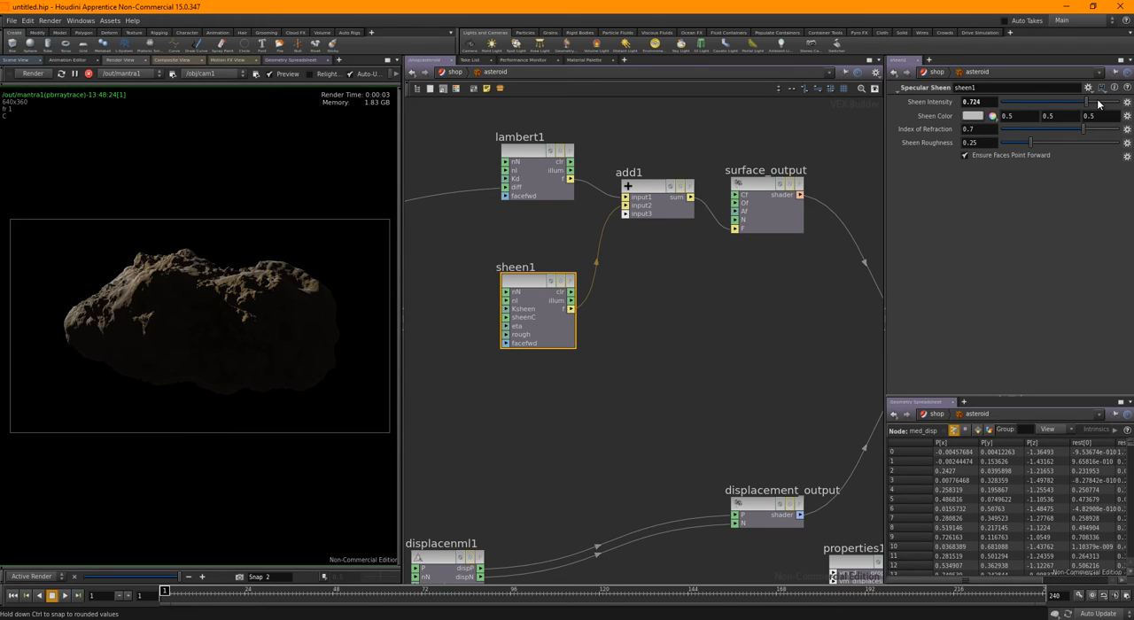
left_click_drag(1099, 104, 1096, 103)
left_click(1013, 132)
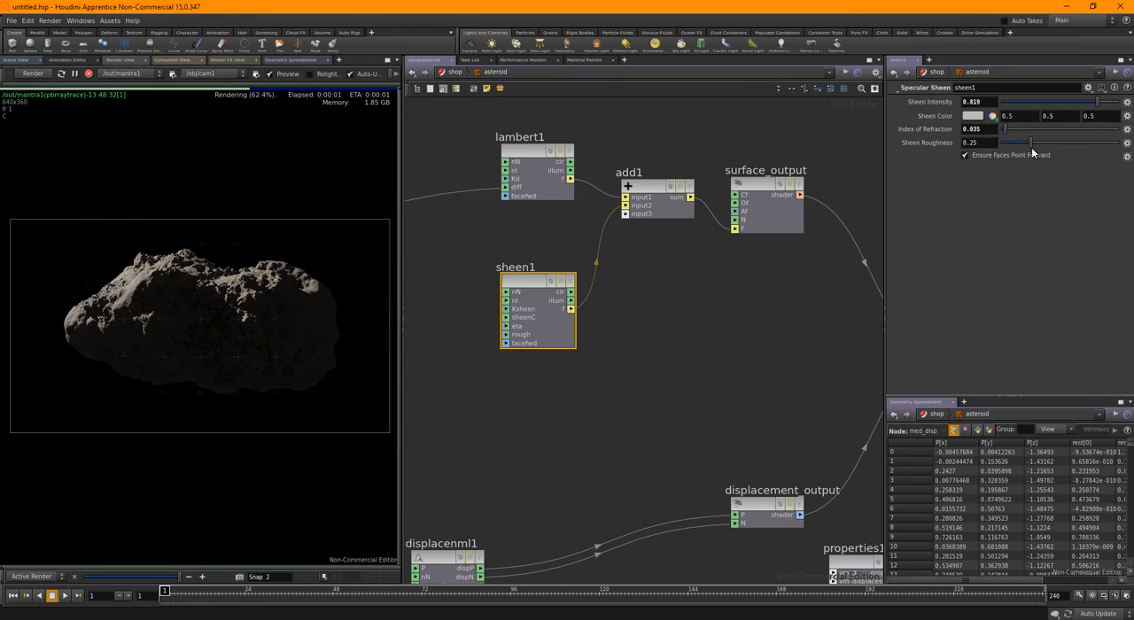
left_click(1085, 129)
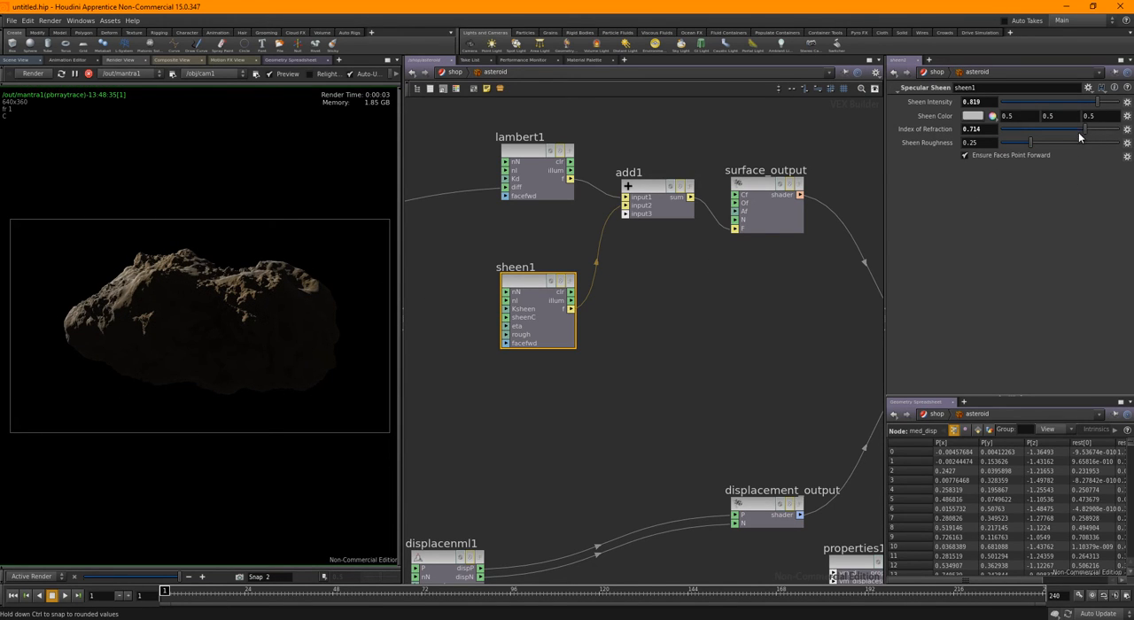
Set sheen1's index of refraction to 0.658, and reposition lambert1 and sheen1 to make room for another shading node
left_click_drag(1085, 128, 1078, 129)
scroll(661, 325, "down", 2)
scroll(661, 325, "down", 2)
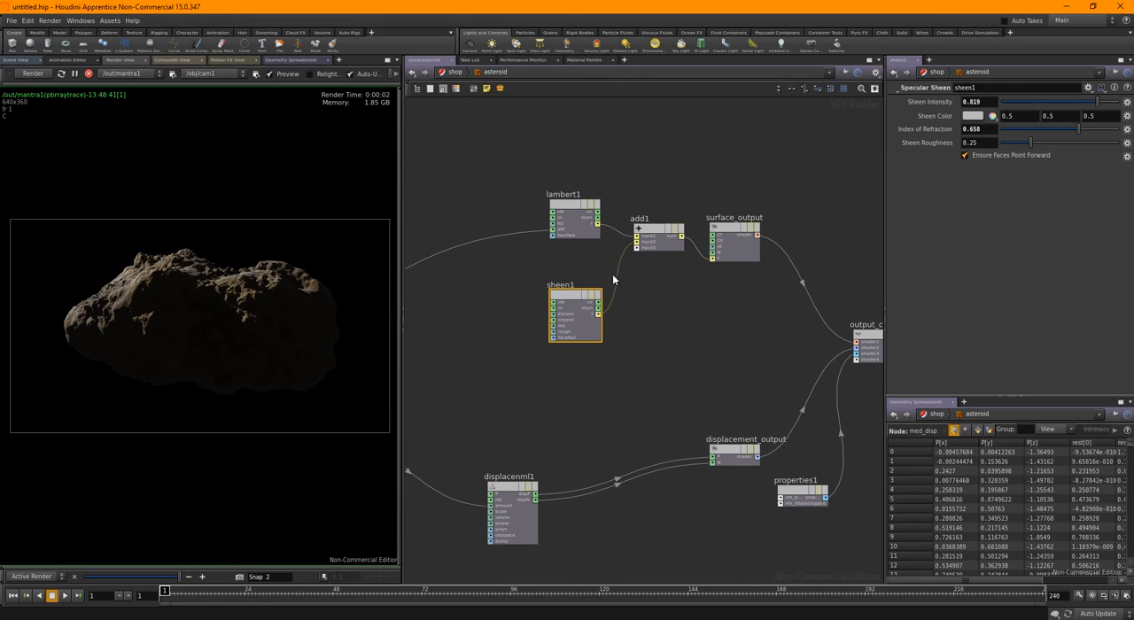
middle_click_drag(612, 279, 661, 337)
left_click_drag(623, 266, 609, 210)
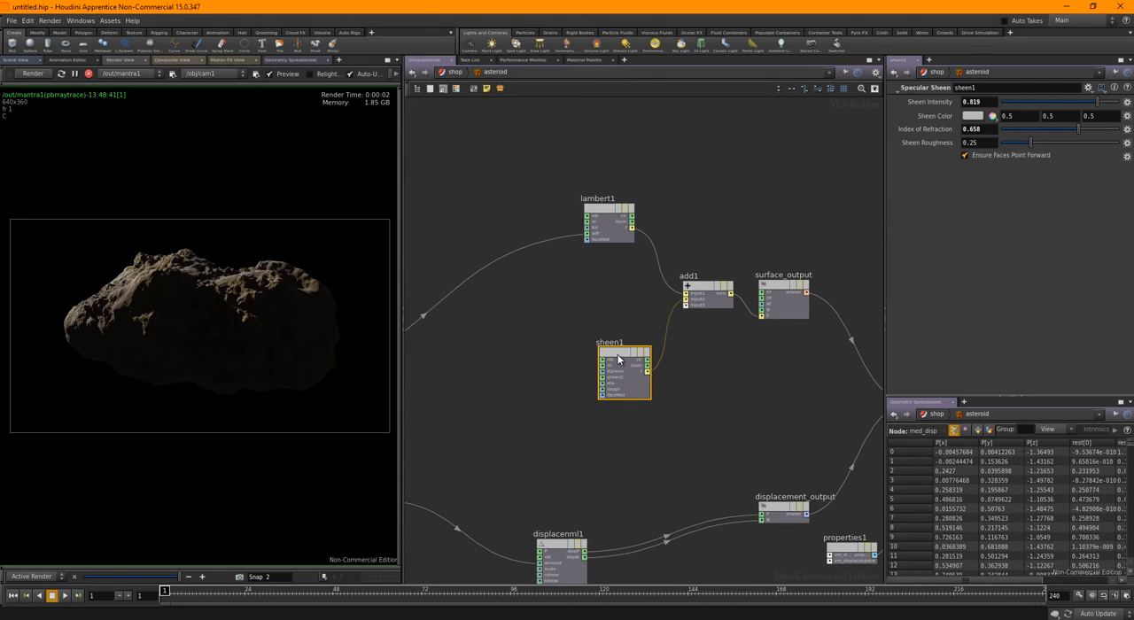
left_click_drag(618, 359, 557, 276)
middle_click_drag(625, 336, 641, 347)
Add a Specular node to the network below sheen1
key("Tab")
type("s")
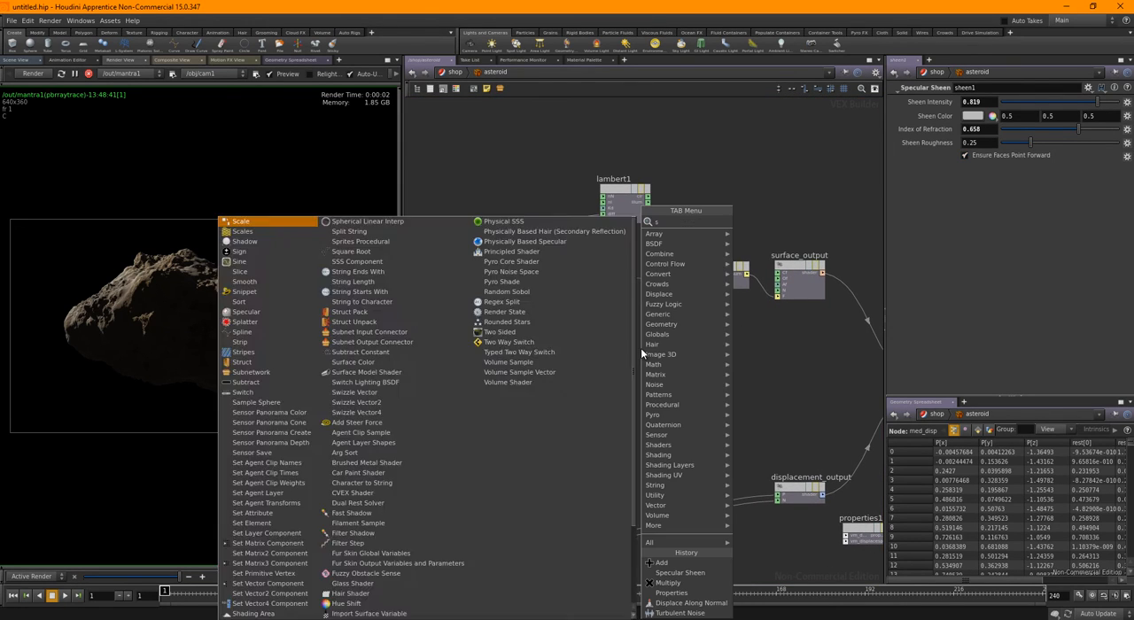
type("pec")
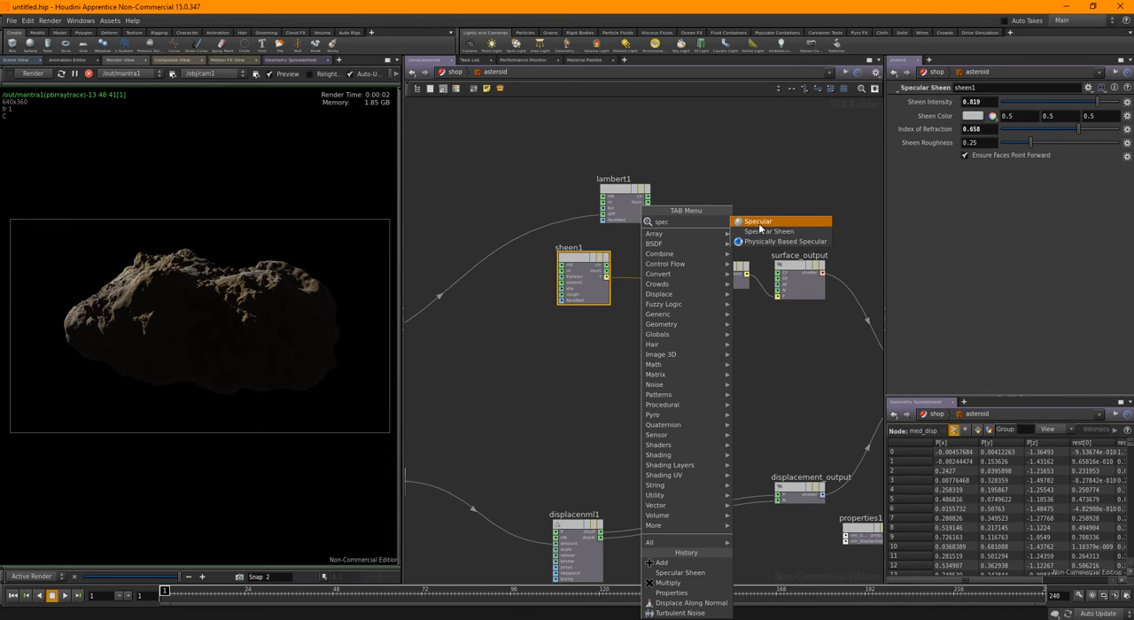
left_click(759, 229)
left_click(640, 370)
scroll(690, 329, "up", 2)
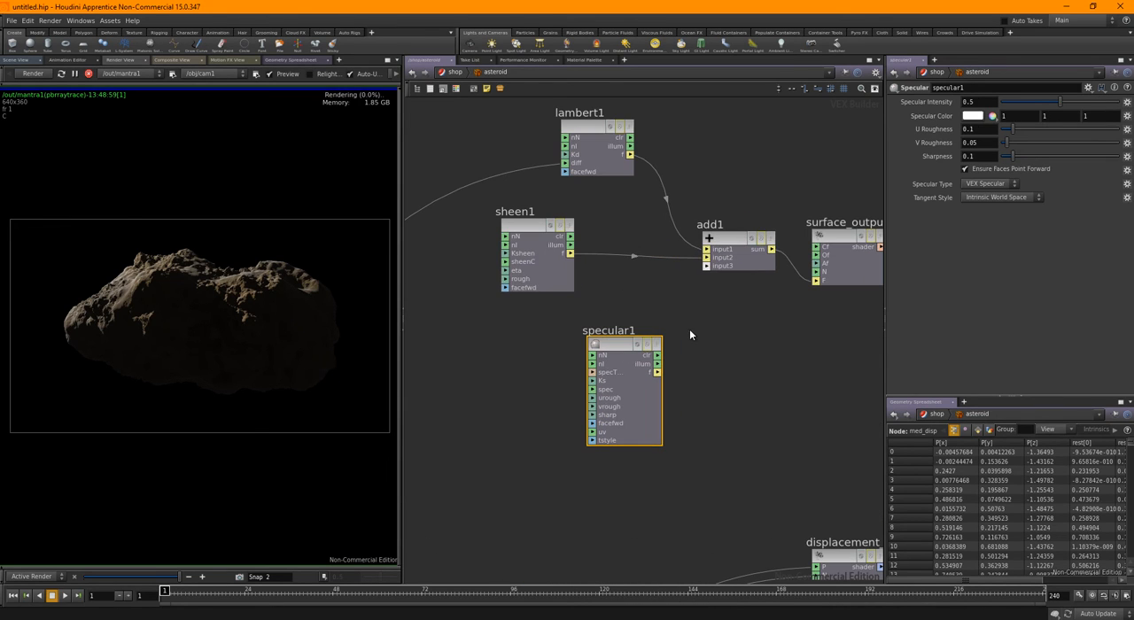
Connect specular1's f output to add1's input3, and set its specular intensity to 0.085 and U roughness to 0.03
left_click(658, 372)
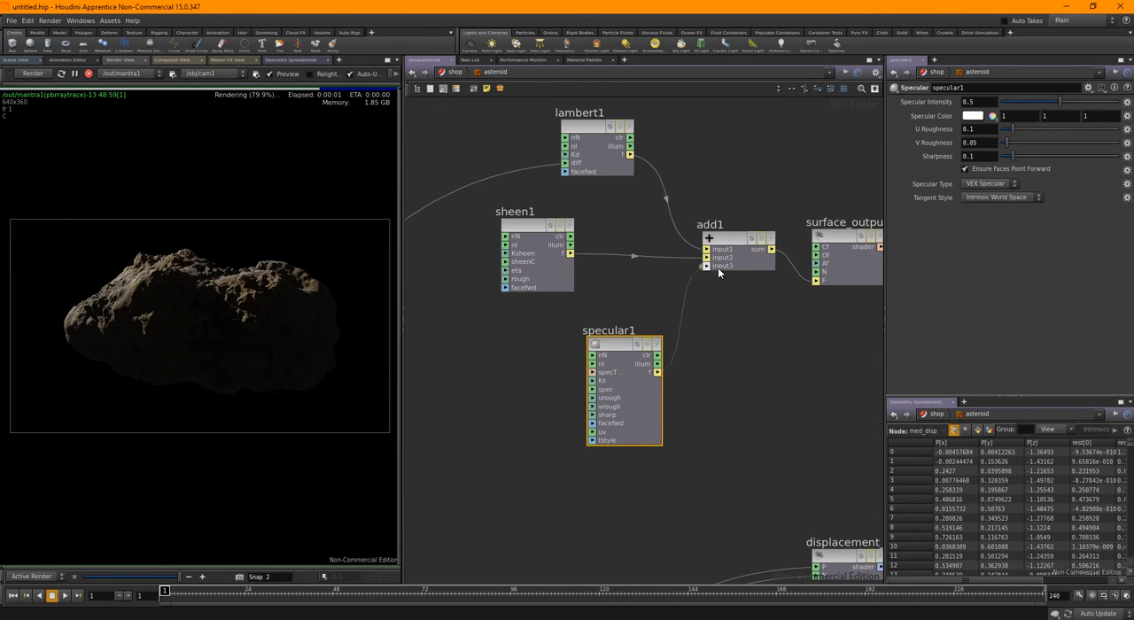
left_click(717, 268)
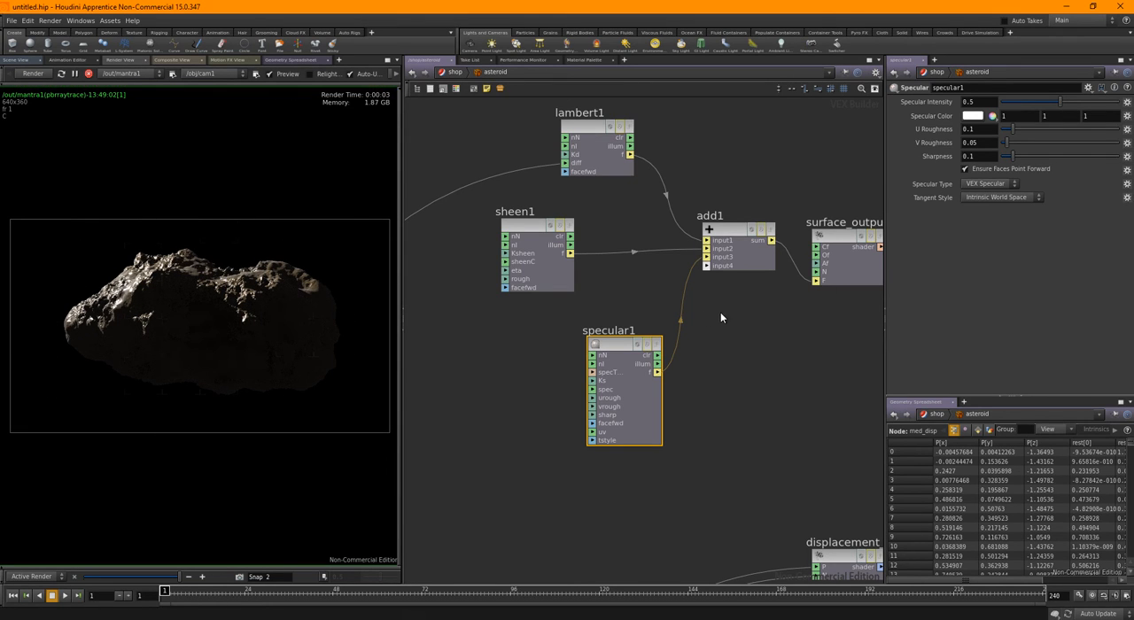
left_click_drag(1061, 103, 1013, 104)
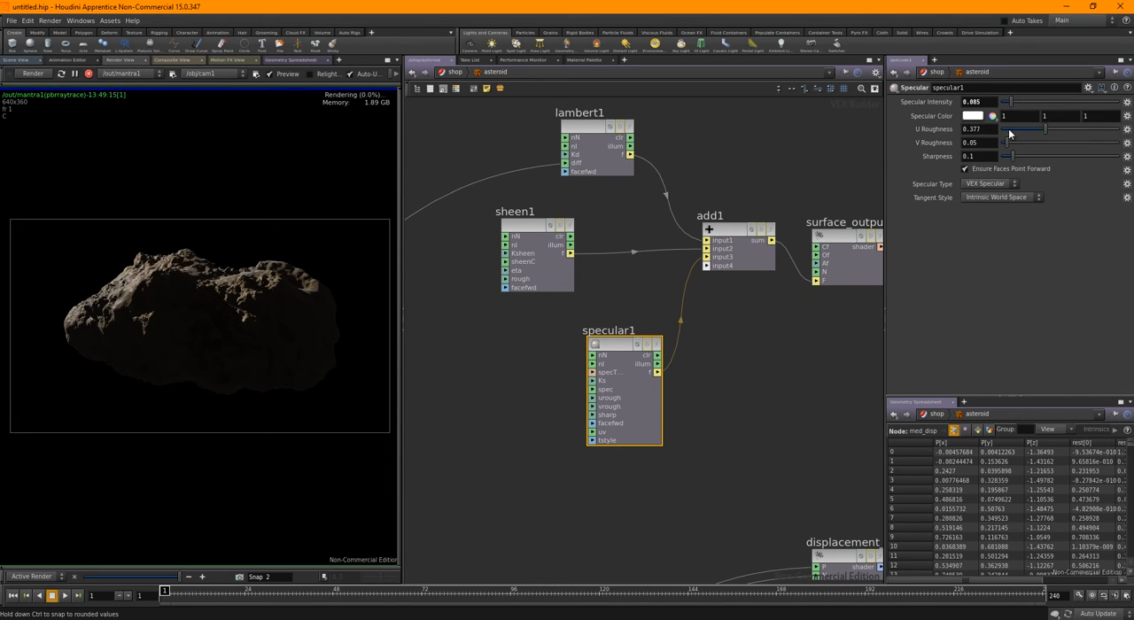
left_click_drag(1044, 131, 1006, 131)
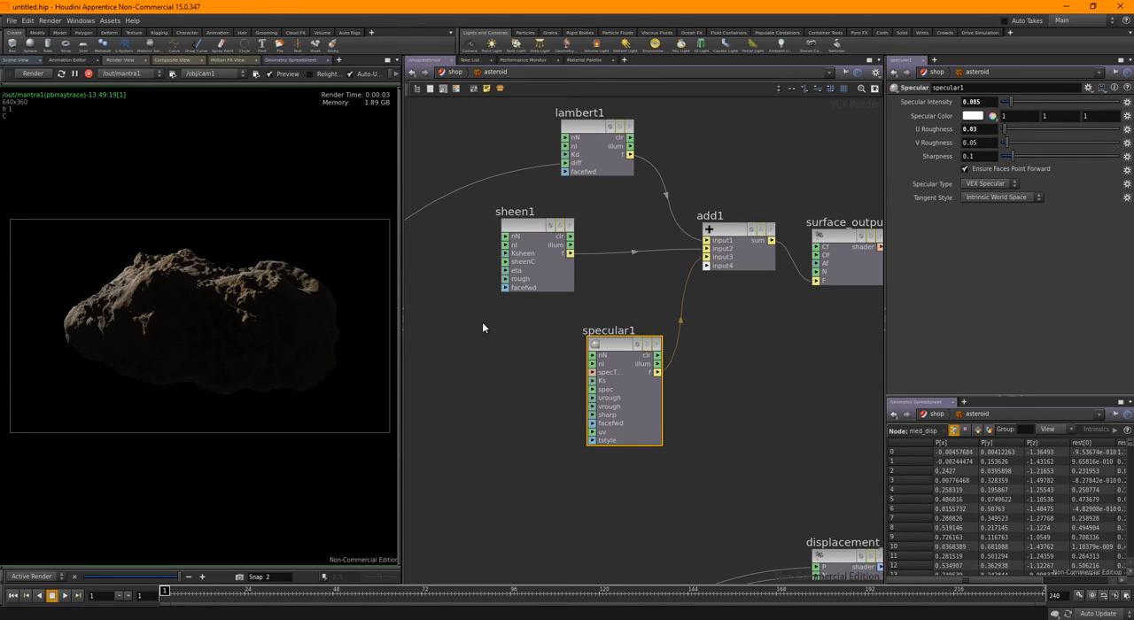
Move displacement_globals and turbnoise2 lower in the network, away from the color nodes
scroll(486, 329, "down", 3)
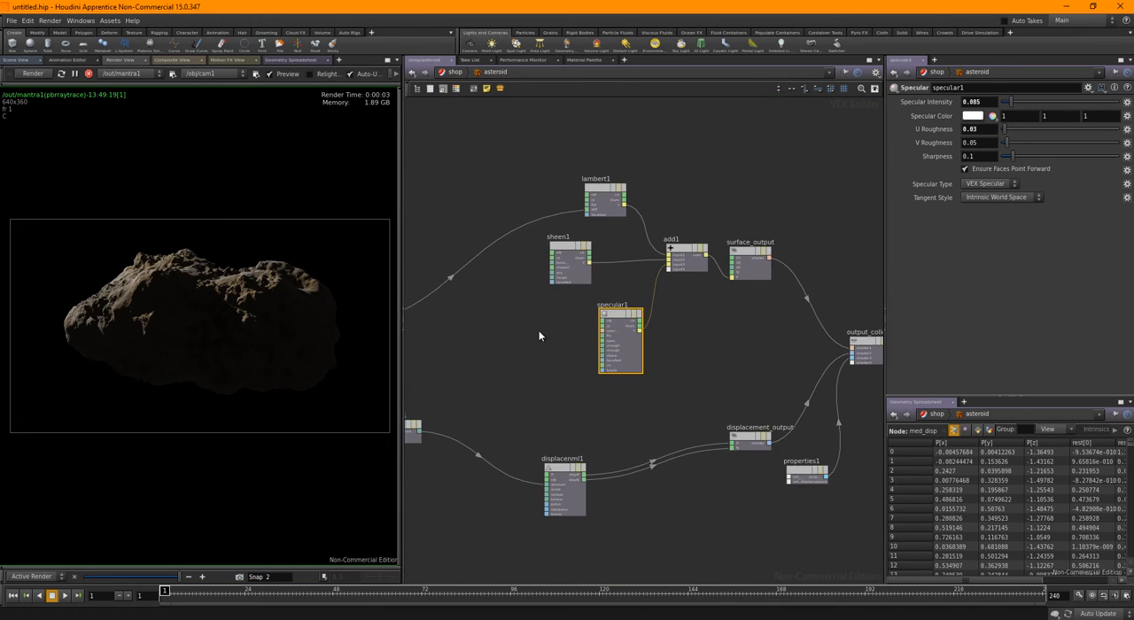
scroll(538, 335, "down", 2)
middle_click_drag(709, 375, 734, 319)
middle_click_drag(602, 388, 732, 320)
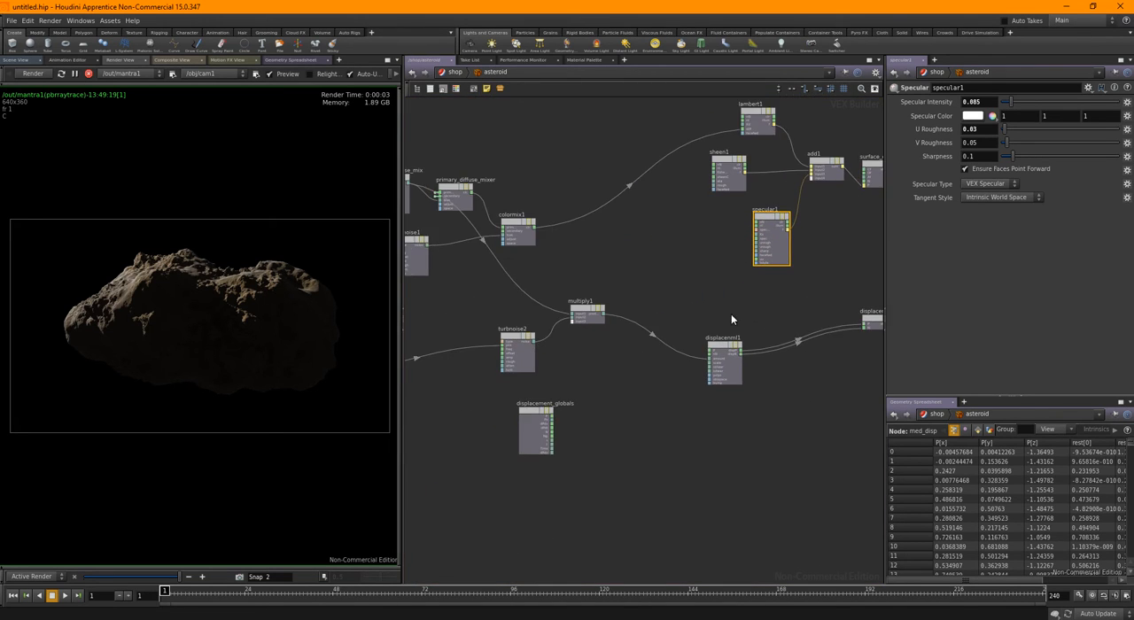
scroll(635, 334, "down", 1)
middle_click_drag(541, 357, 640, 355)
scroll(607, 352, "up", 2)
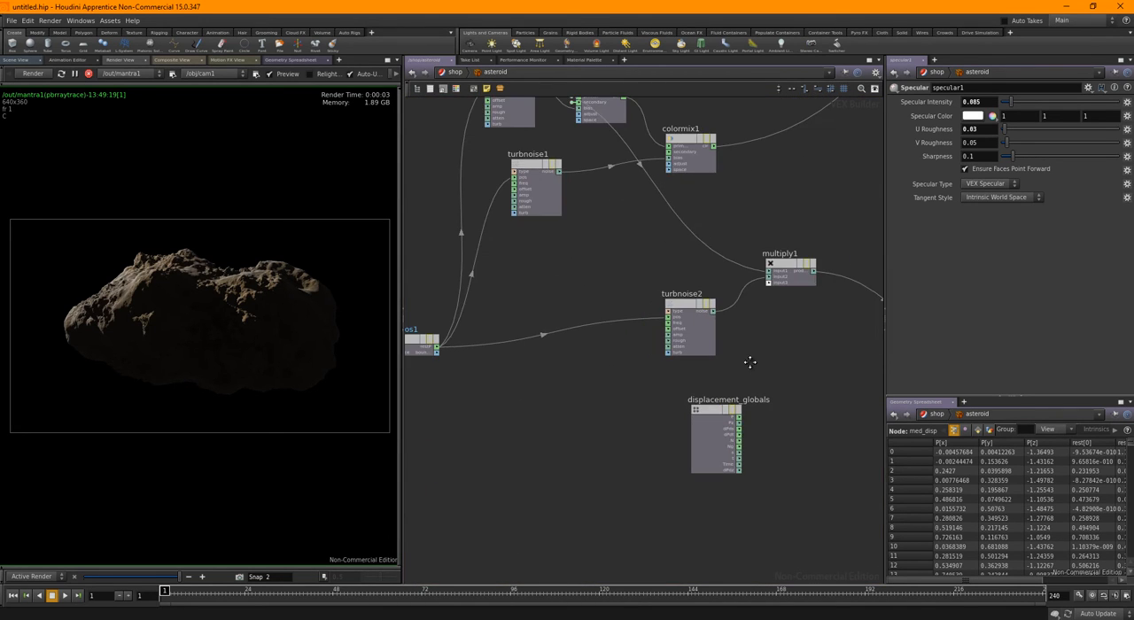
middle_click_drag(751, 363, 525, 355)
scroll(636, 357, "down", 3)
left_click_drag(547, 400, 498, 479)
middle_click_drag(703, 394, 634, 388)
left_click_drag(474, 315, 476, 378)
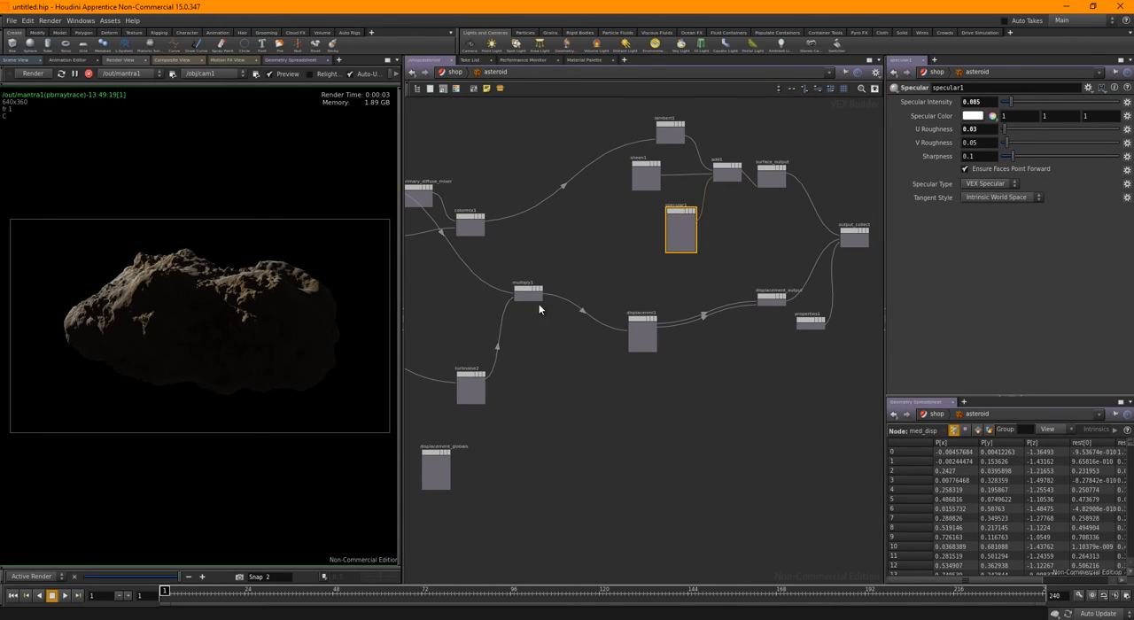
Move multiply1, displacenml1, properties1 and displacement_output down to line up the displacement branch with turbnoise2
left_click_drag(528, 296, 540, 380)
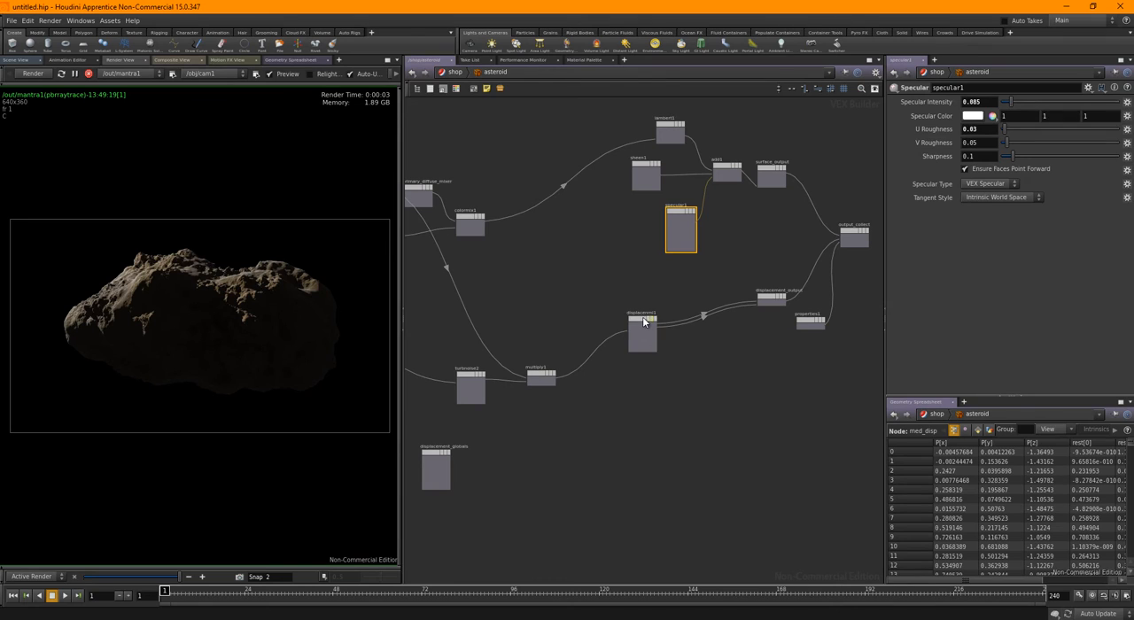
left_click_drag(645, 322, 635, 372)
left_click_drag(806, 322, 800, 398)
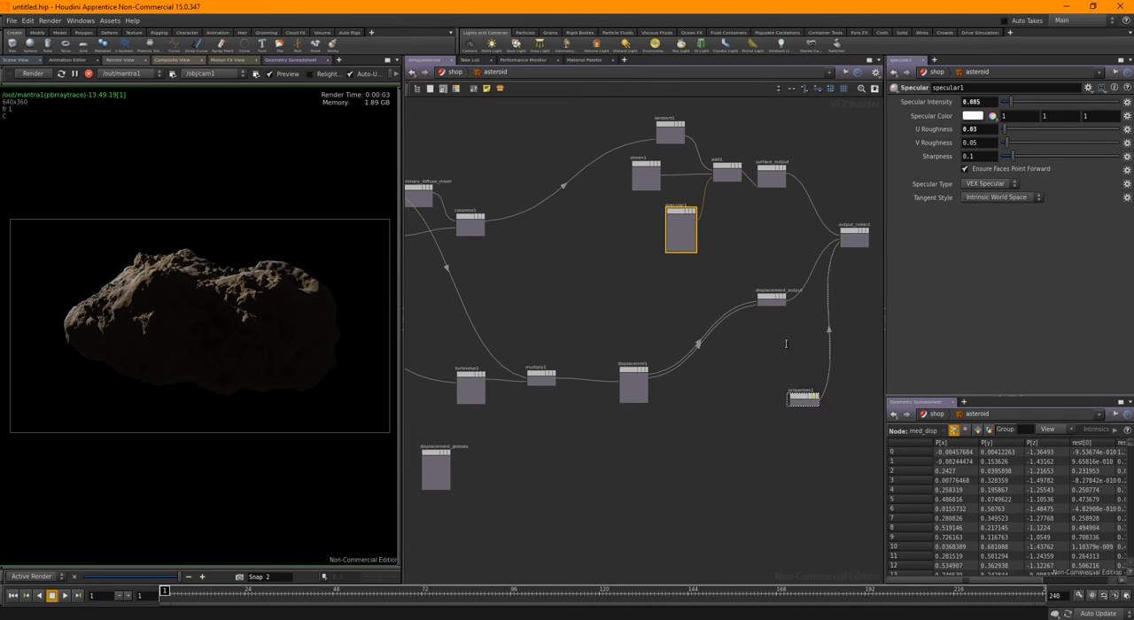
left_click_drag(773, 303, 766, 371)
middle_click_drag(647, 325, 781, 384)
Move the four color-mixing nodes up, and the lambert1, sheen1, specular1 and add1 group up and away from surface_output
left_click_drag(503, 207, 635, 345)
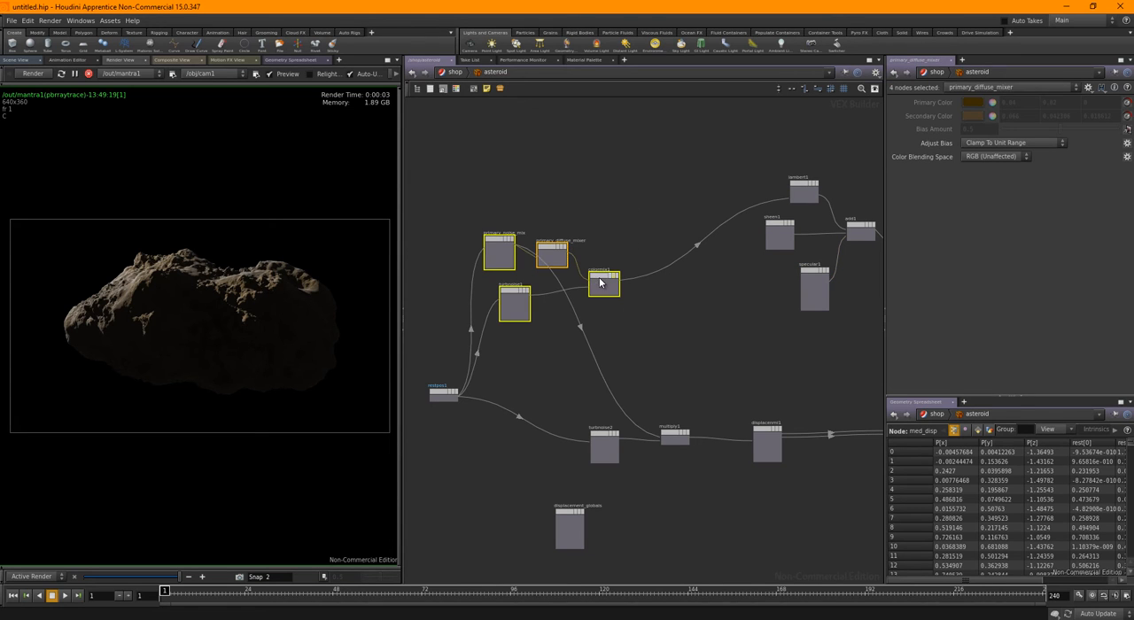
left_click_drag(591, 271, 571, 181)
middle_click_drag(747, 349, 630, 317)
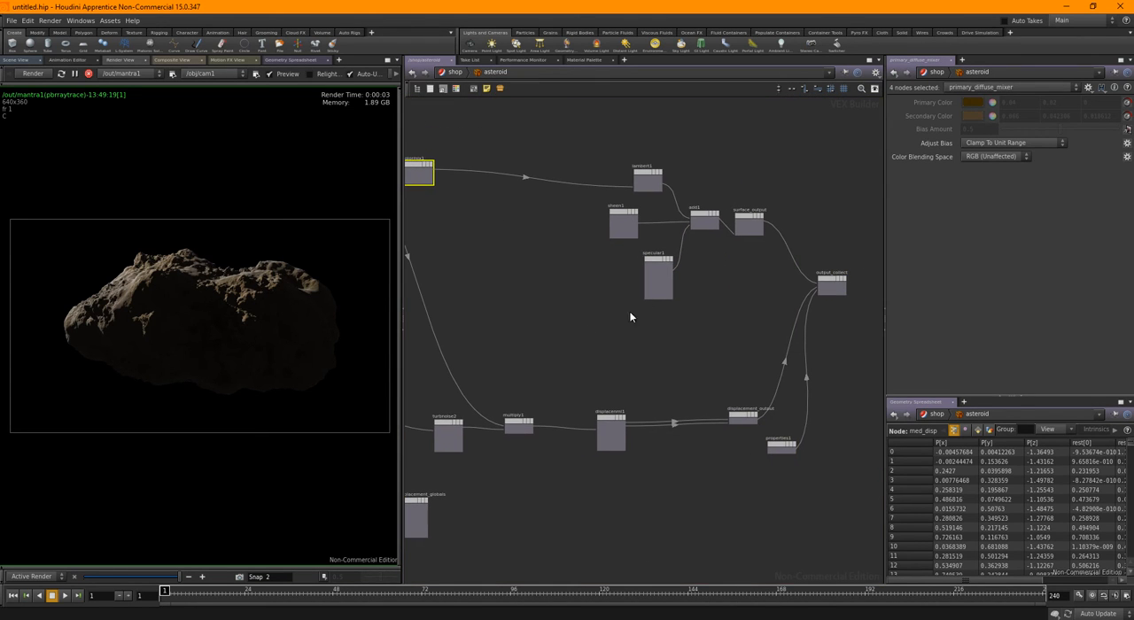
left_click_drag(604, 126, 705, 310)
middle_click_drag(705, 266, 714, 363)
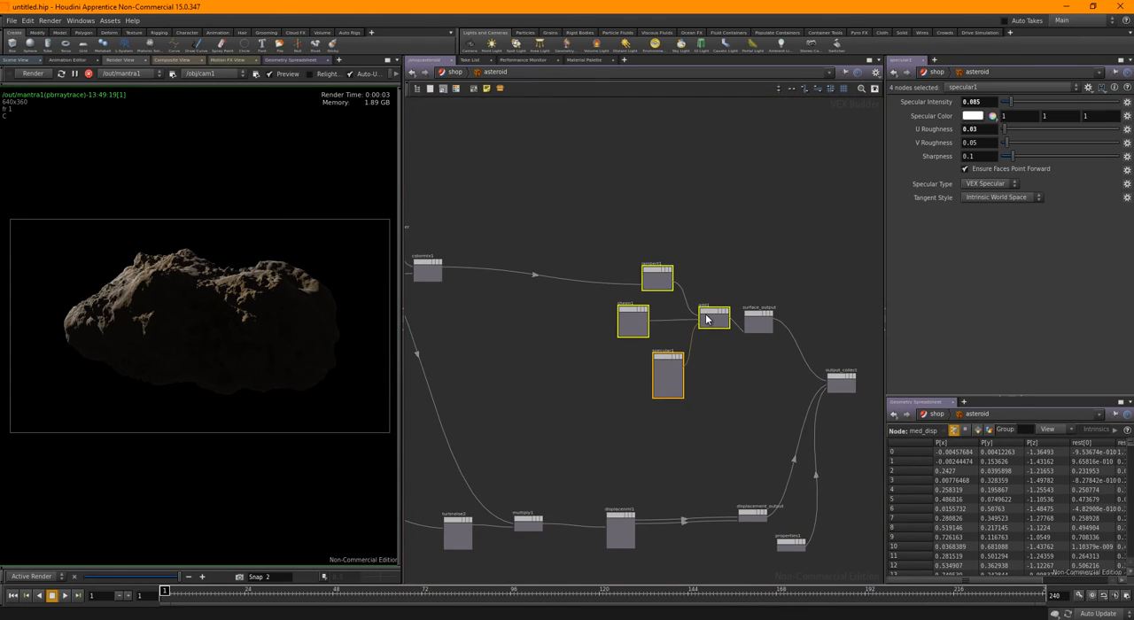
left_click_drag(707, 314, 648, 170)
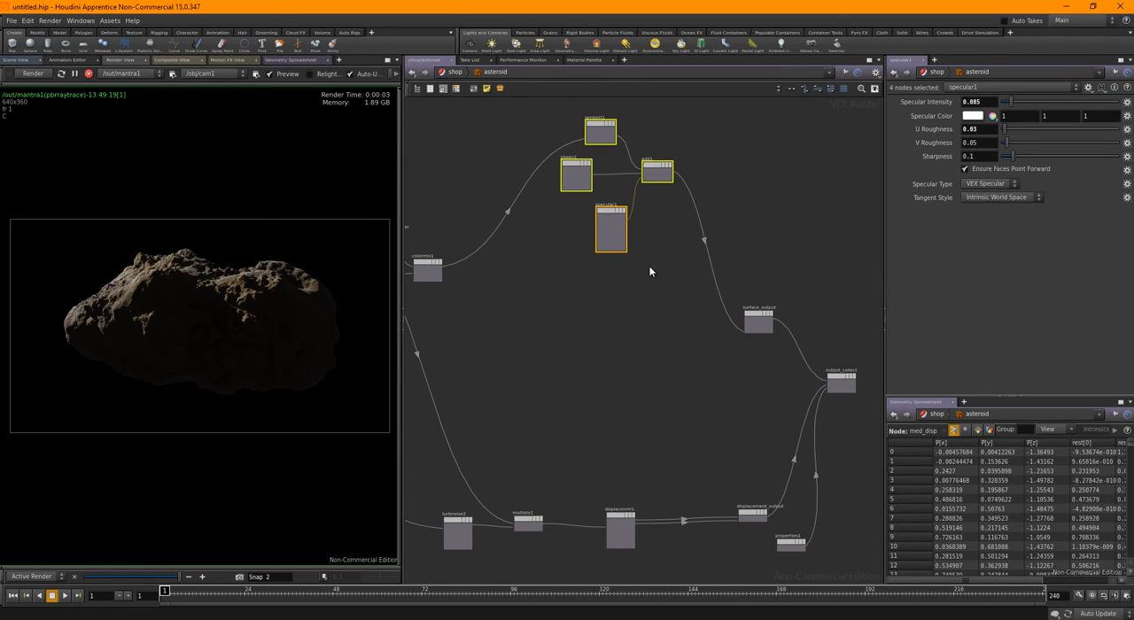
left_click(614, 344)
middle_click_drag(615, 320, 680, 316)
middle_click_drag(590, 354, 691, 325)
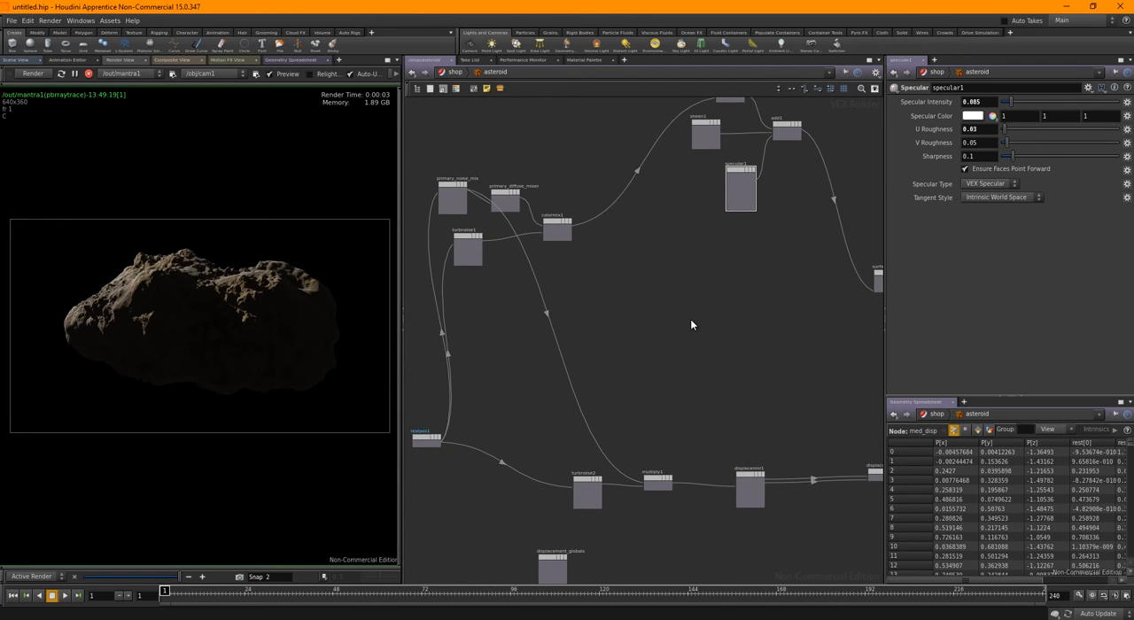
Move restpos1 up between the color and displacement branches
left_click_drag(437, 437, 433, 365)
middle_click_drag(502, 368, 600, 344)
scroll(566, 338, "up", 2)
scroll(562, 343, "down", 1)
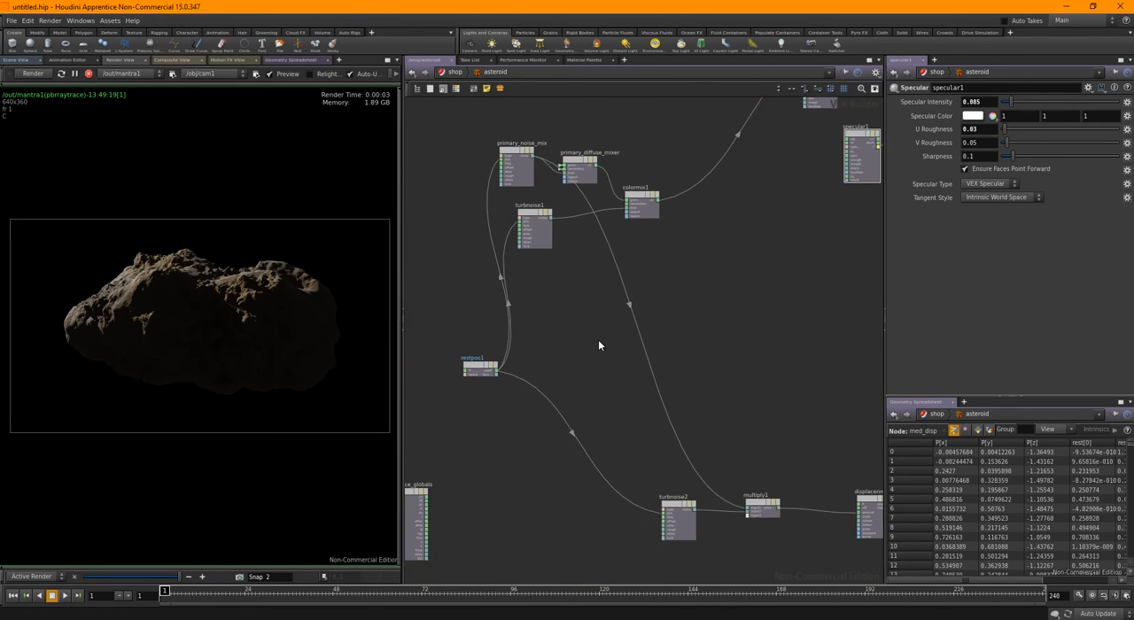
Add a Normalize node beside restpos1 and rename it normalize_n
key("Tab")
type("norma")
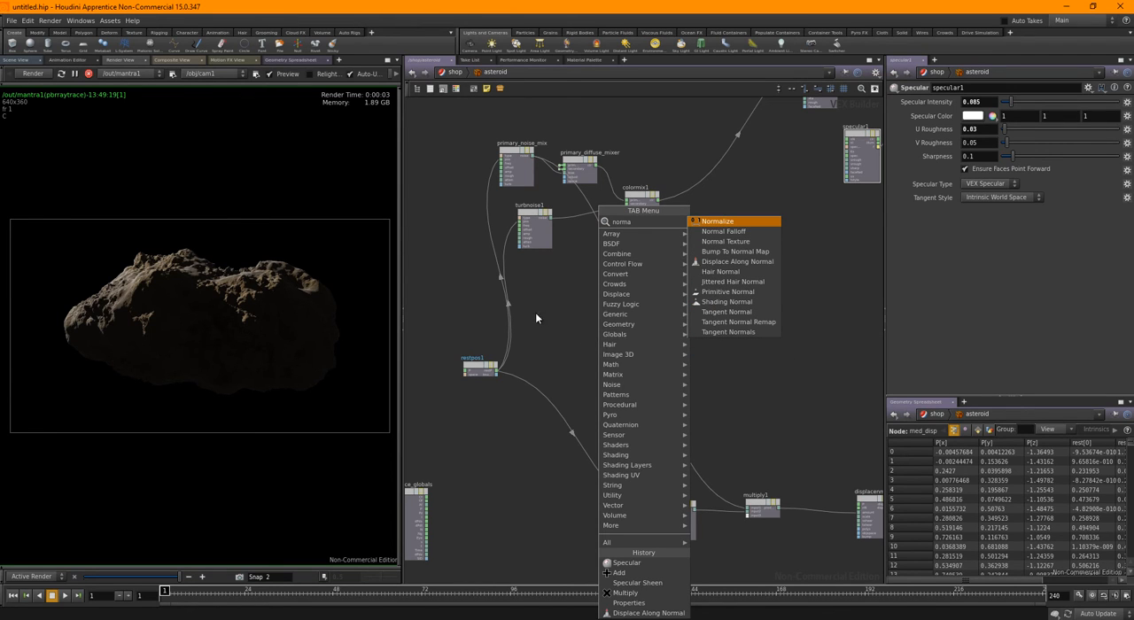
left_click(718, 222)
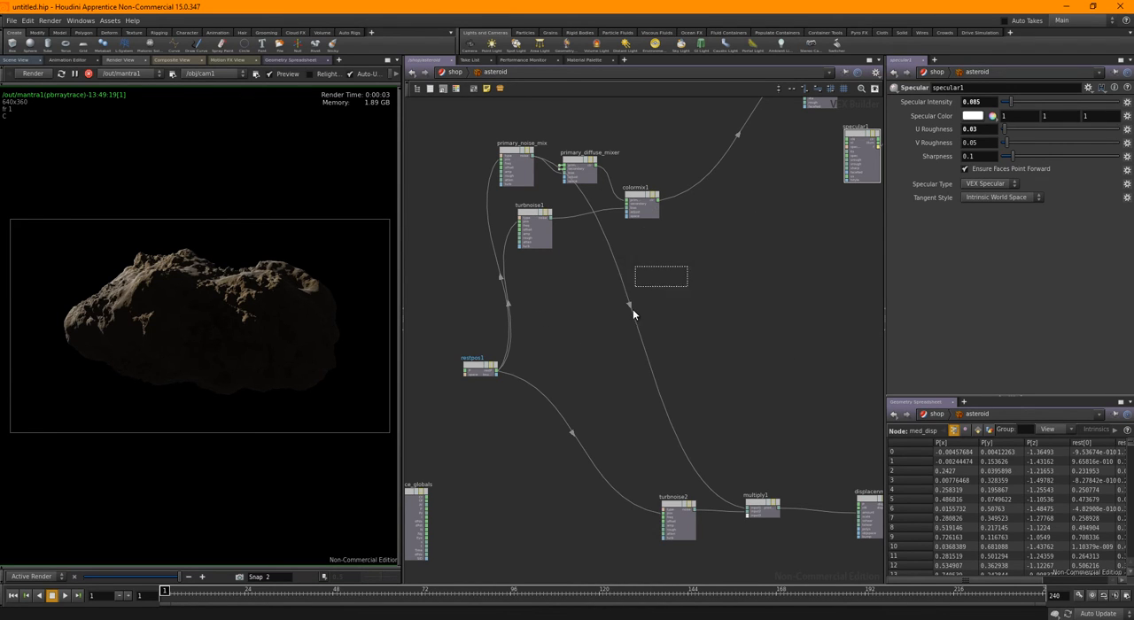
left_click(574, 333)
scroll(576, 335, "up", 3)
left_click(584, 313)
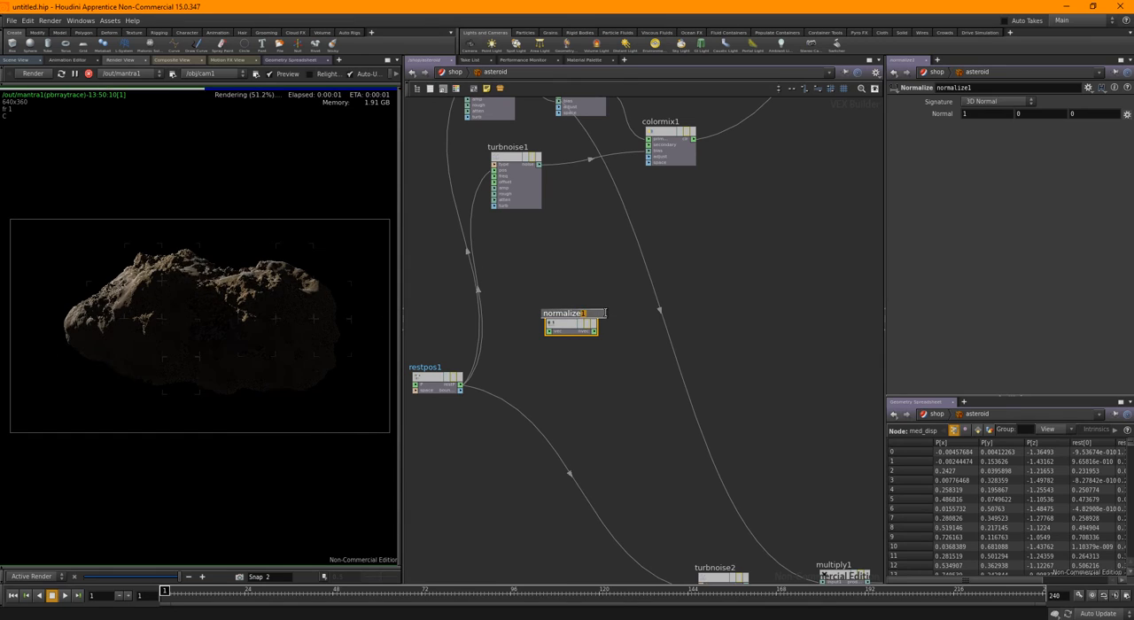
key("BackSpace")
type("_n")
key("Return")
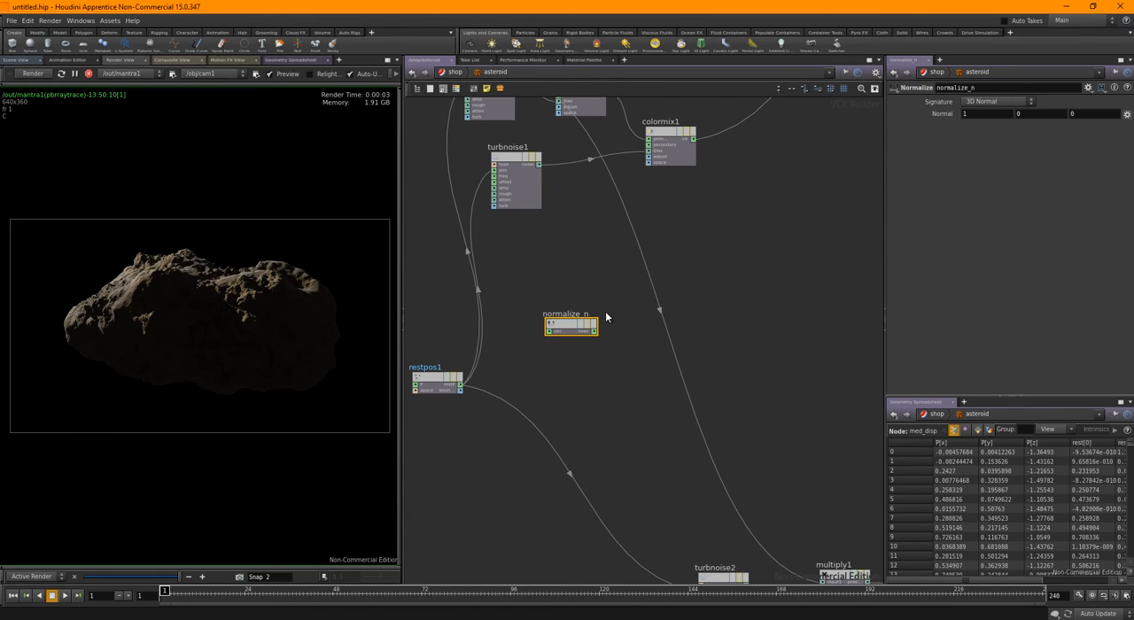
Duplicate normalize_n, place the copy just below it and rename it normalize_i
key("ctrl+v")
left_click_drag(601, 311, 629, 364)
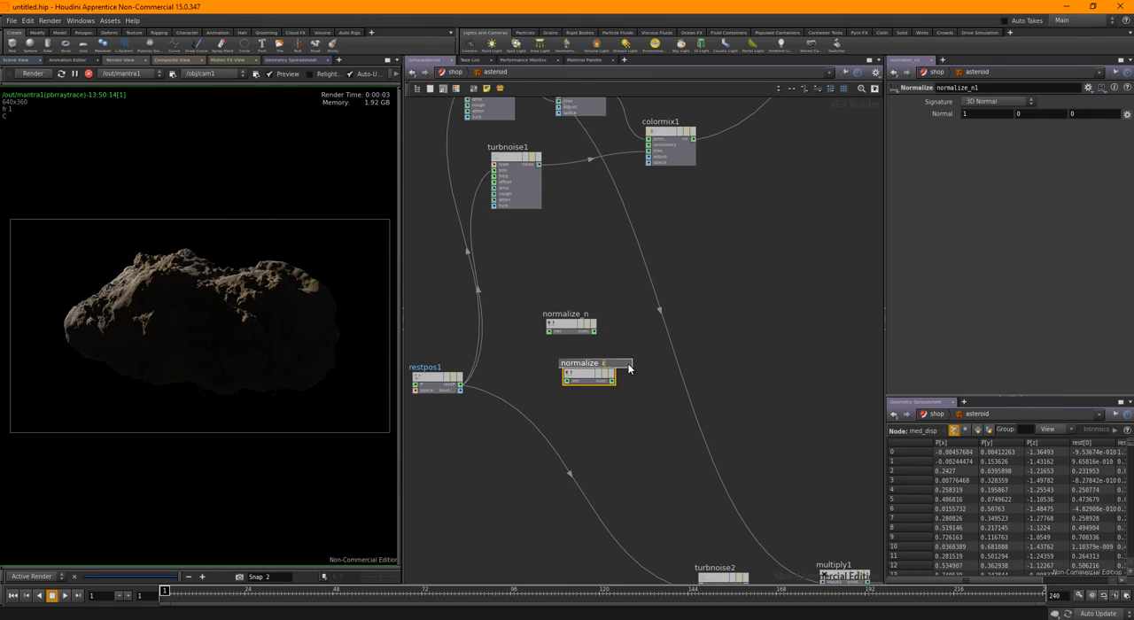
type("i")
key("Return")
Move surface_globals up beside restpos1, and connect its N output to normalize_n and its I output to normalize_i
middle_click_drag(489, 468, 588, 343)
scroll(588, 344, "down", 3)
left_click_drag(474, 418, 510, 243)
scroll(541, 245, "up", 2)
scroll(556, 275, "up", 4)
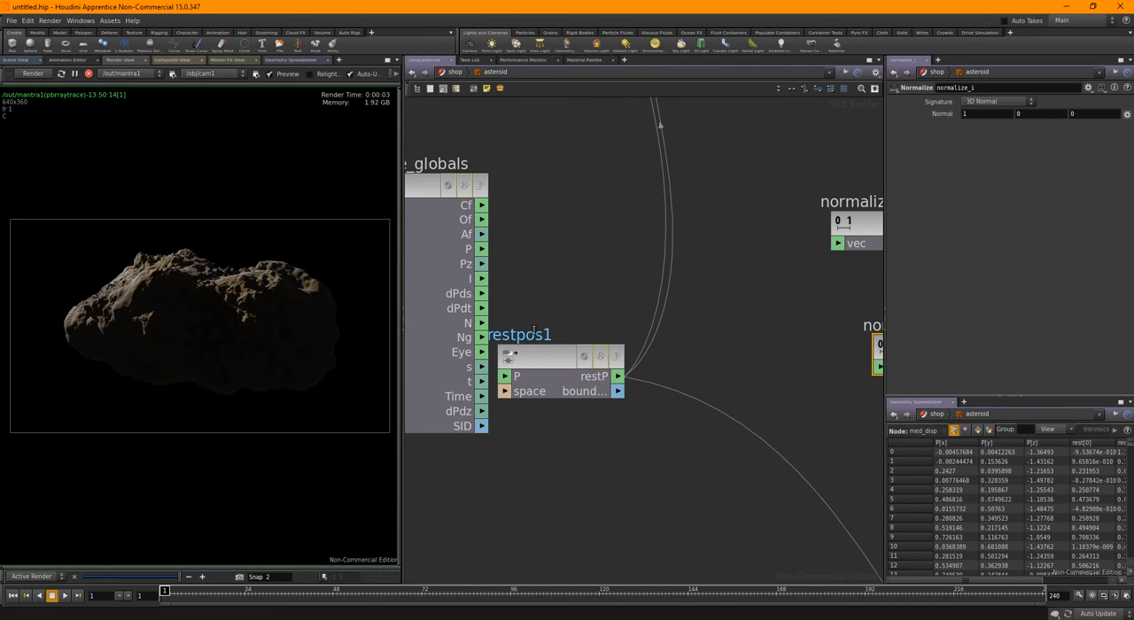
left_click_drag(482, 323, 838, 245)
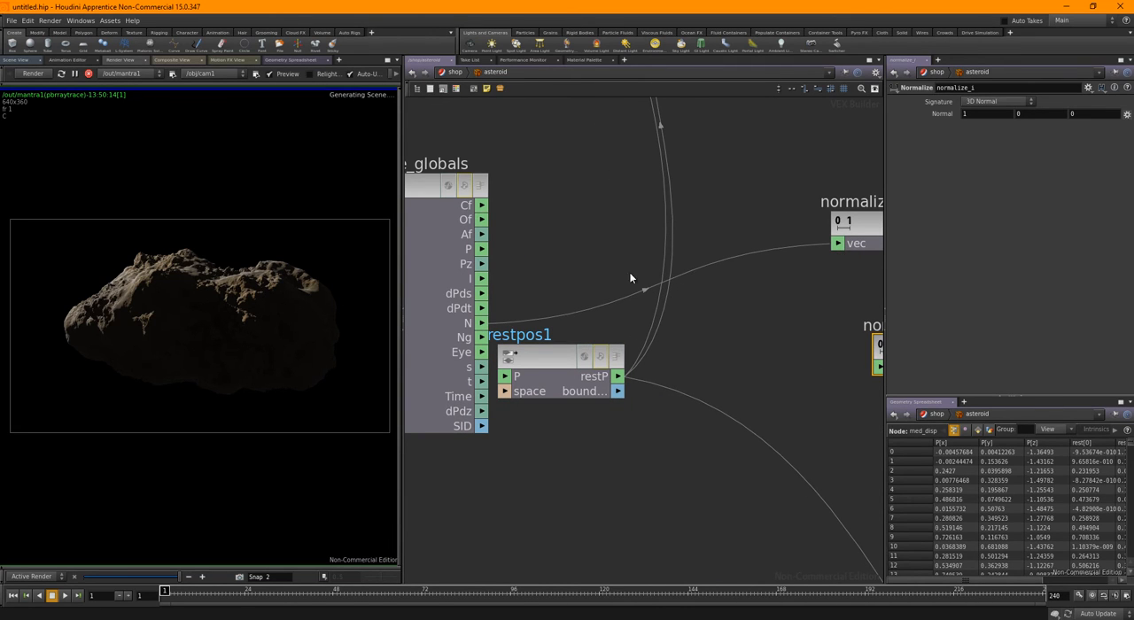
left_click_drag(482, 278, 877, 369)
scroll(727, 297, "down", 4)
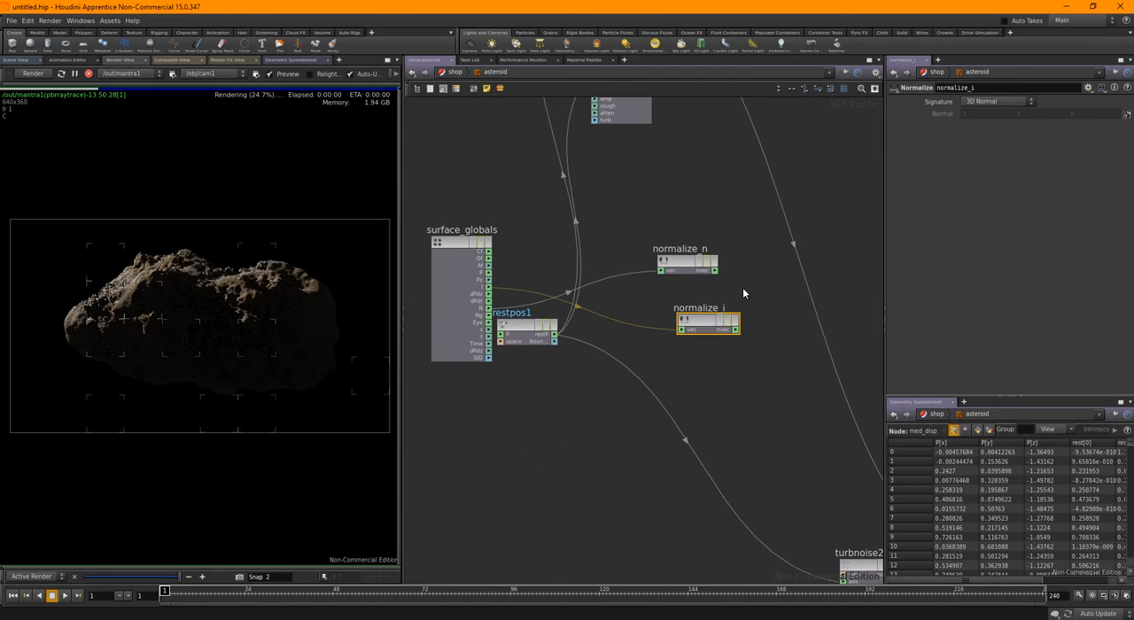
Add a Reflect node after normalize_n and normalize_i
middle_click_drag(742, 287, 582, 314)
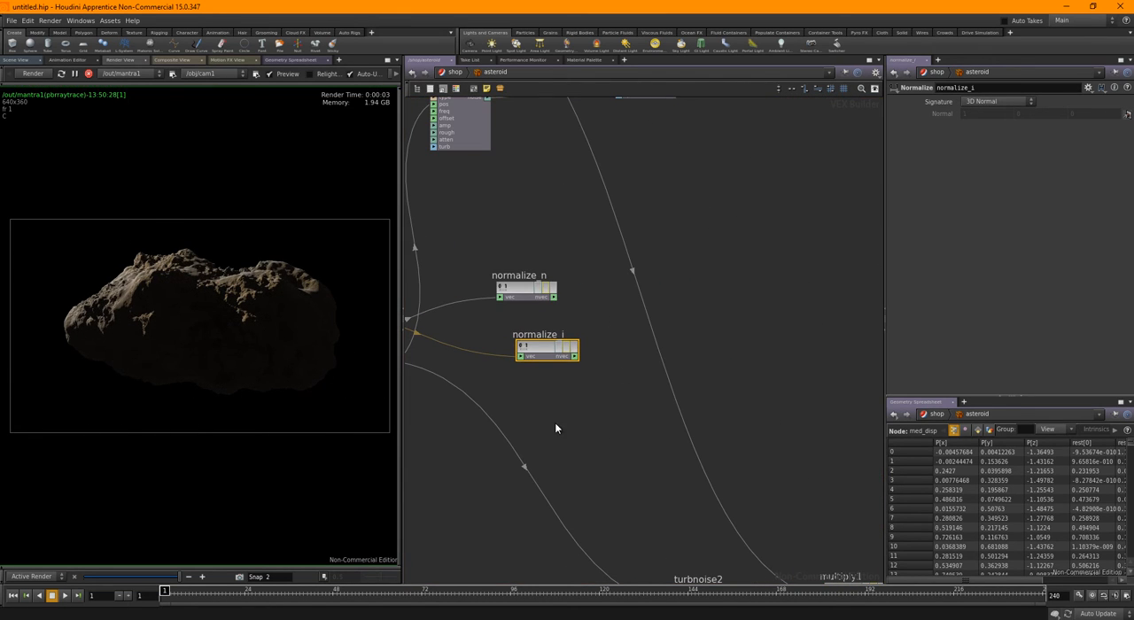
middle_click_drag(413, 362, 585, 356)
scroll(493, 278, "up", 4)
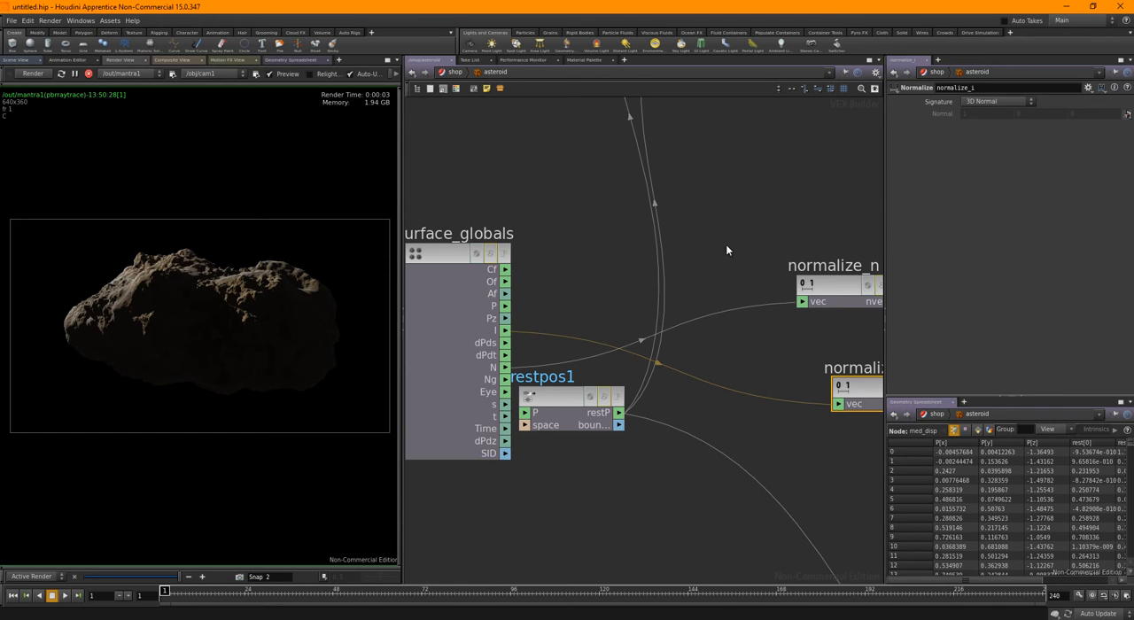
middle_click_drag(781, 218, 661, 214)
scroll(775, 216, "down", 3)
middle_click_drag(781, 220, 699, 245)
scroll(751, 213, "down", 2)
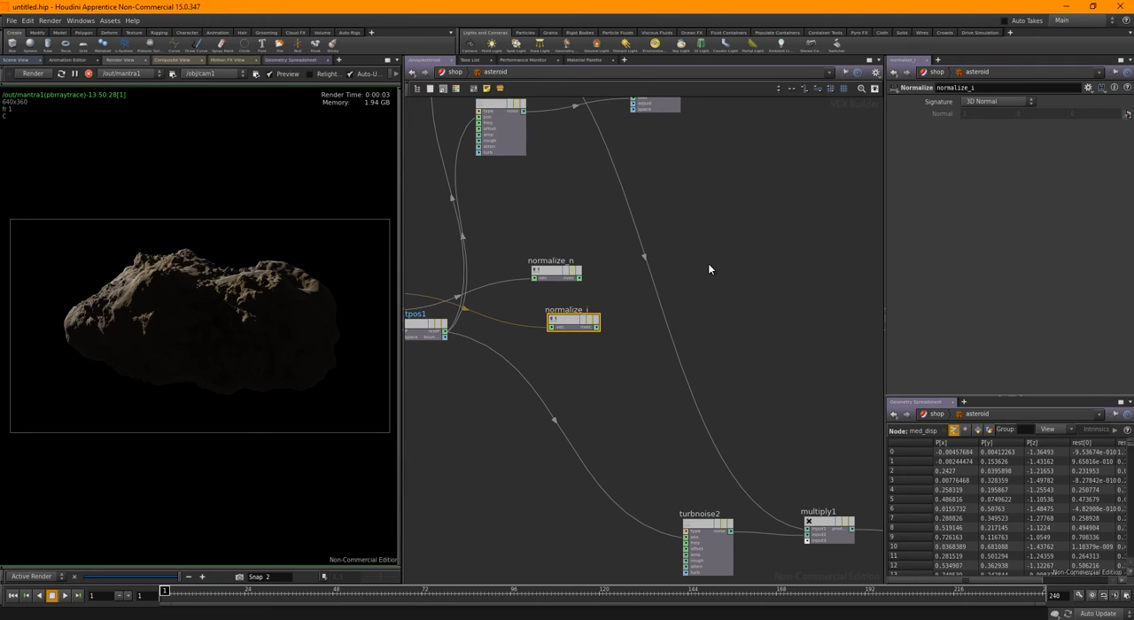
key("Tab")
type("ref")
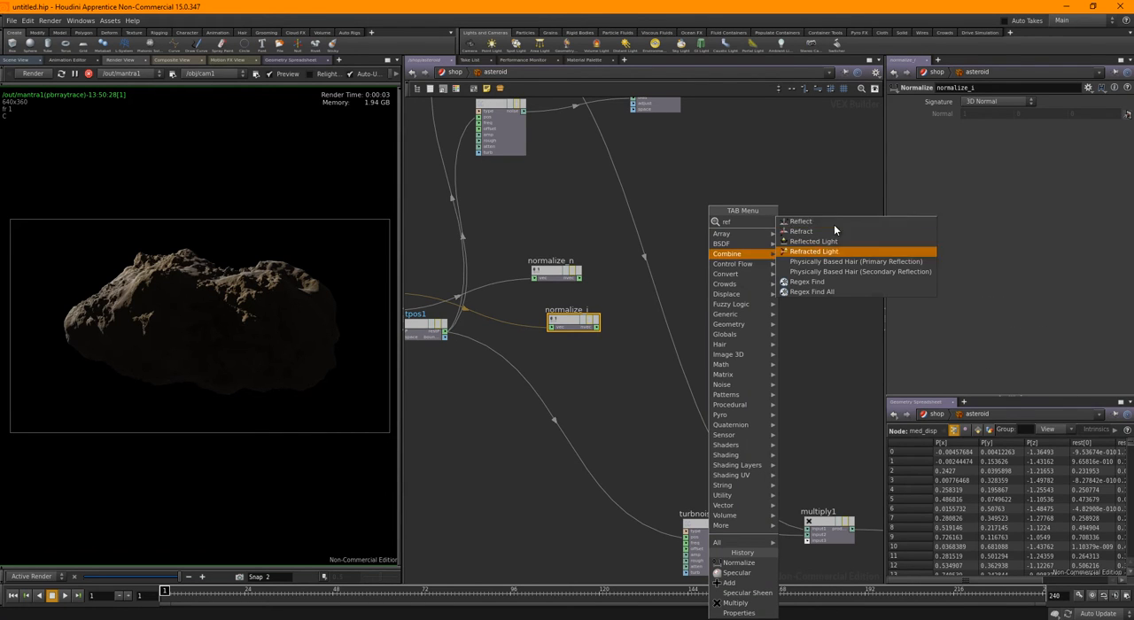
left_click(801, 226)
left_click(722, 288)
scroll(618, 300, "up", 3)
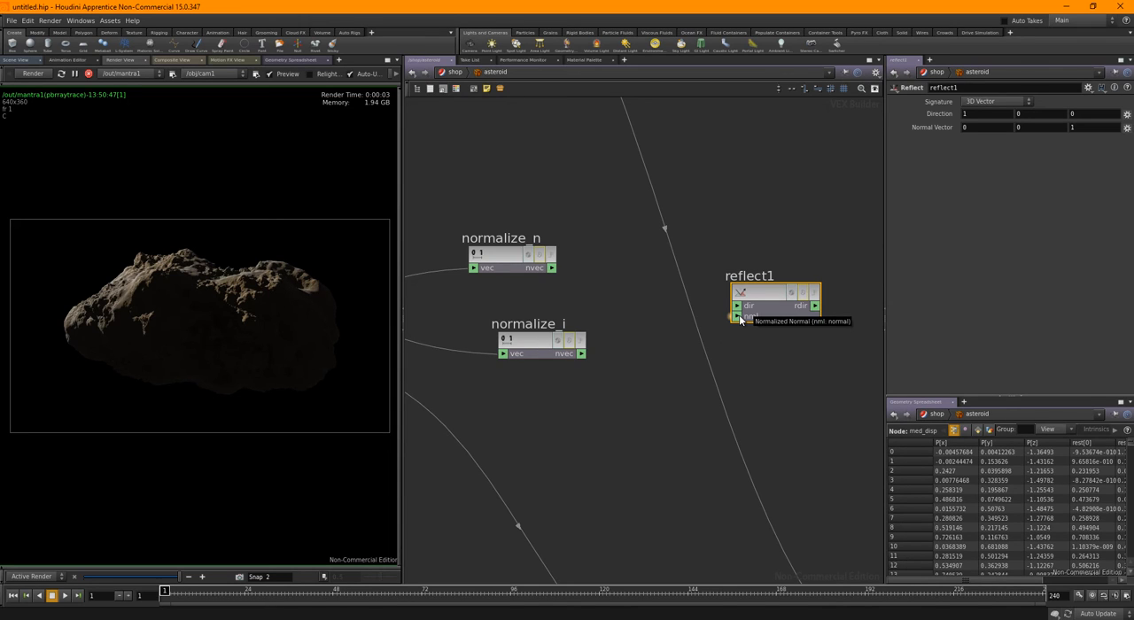
Connect normalize_n's output to reflect1's nml input and normalize_i's output to its dir input
left_click_drag(552, 267, 737, 316)
left_click_drag(584, 354, 737, 306)
middle_click_drag(792, 373, 635, 364)
scroll(725, 322, "down", 2)
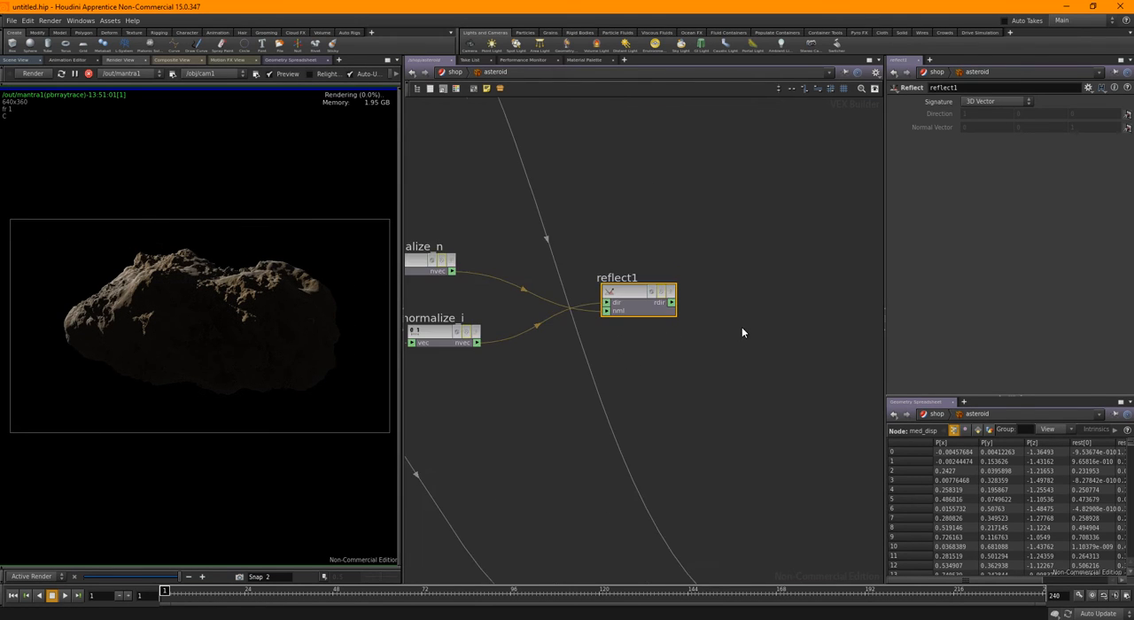
Add a Trace node after reflect1
middle_click_drag(771, 327, 679, 340)
key("Tab")
type("trac")
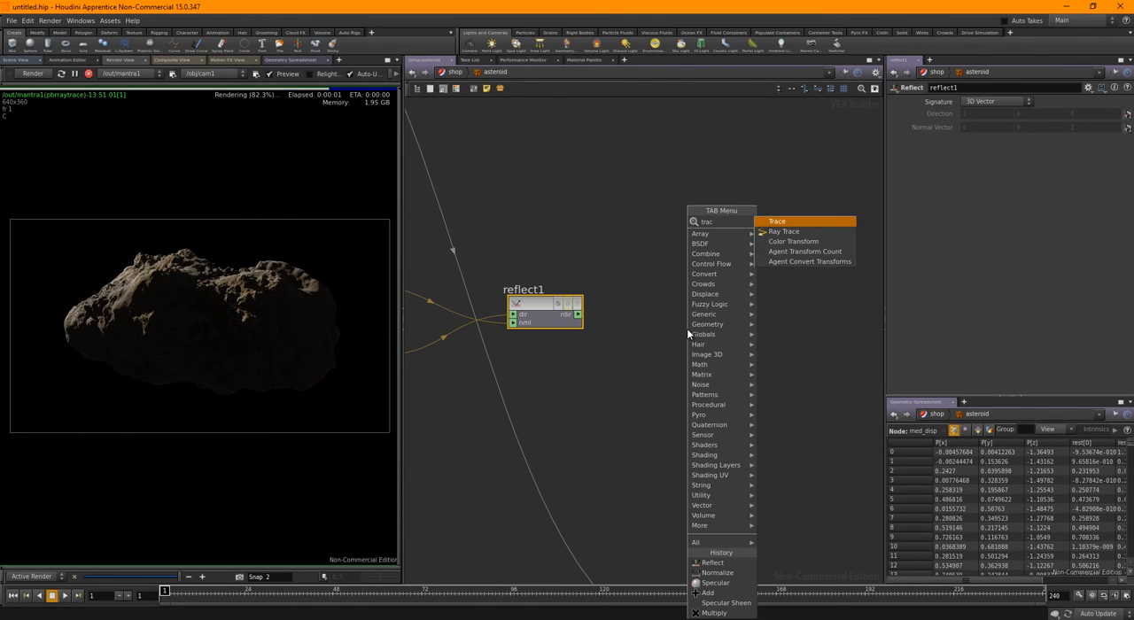
left_click(781, 222)
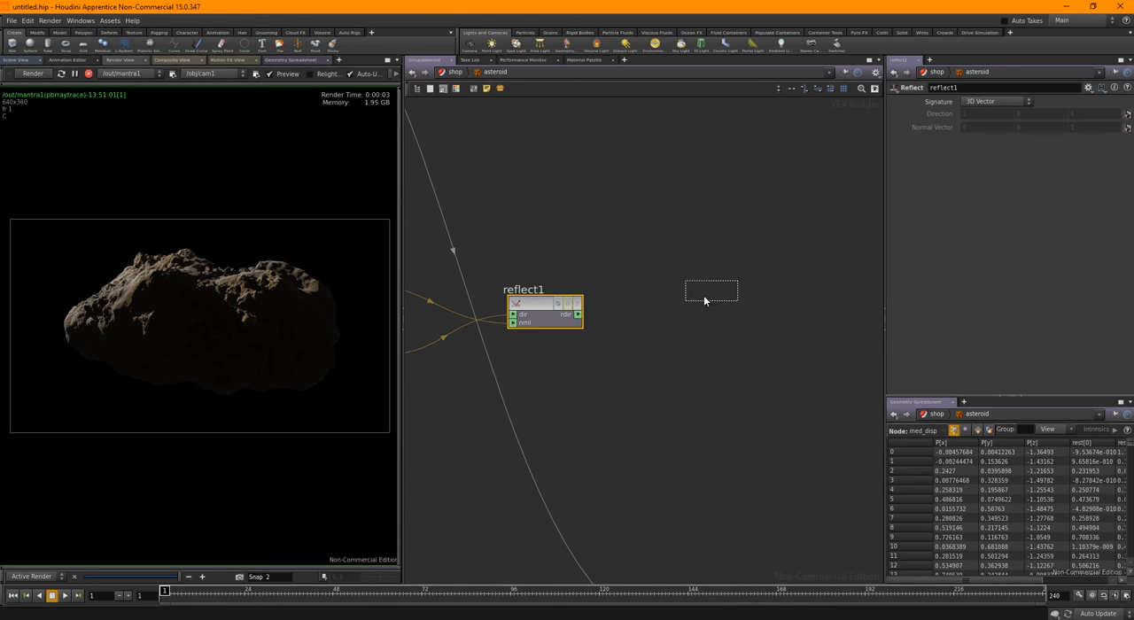
left_click(654, 306)
scroll(585, 321, "up", 2)
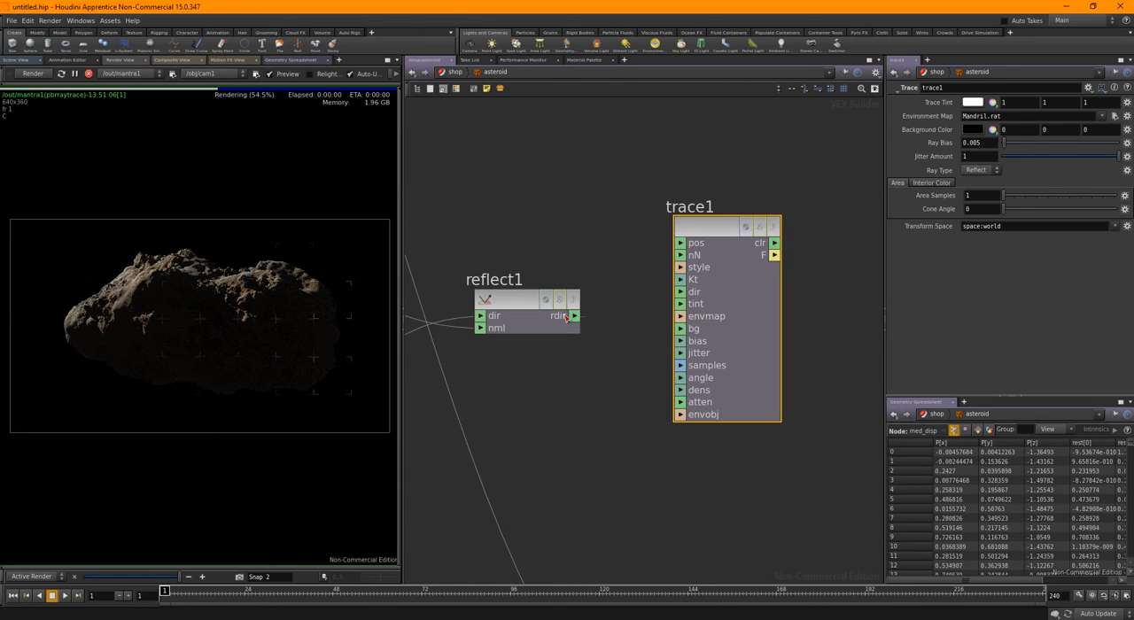
Connect reflect1's rdir output to trace1's dir input
left_click_drag(576, 315, 699, 293)
scroll(647, 322, "up", 2)
scroll(735, 155, "down", 6)
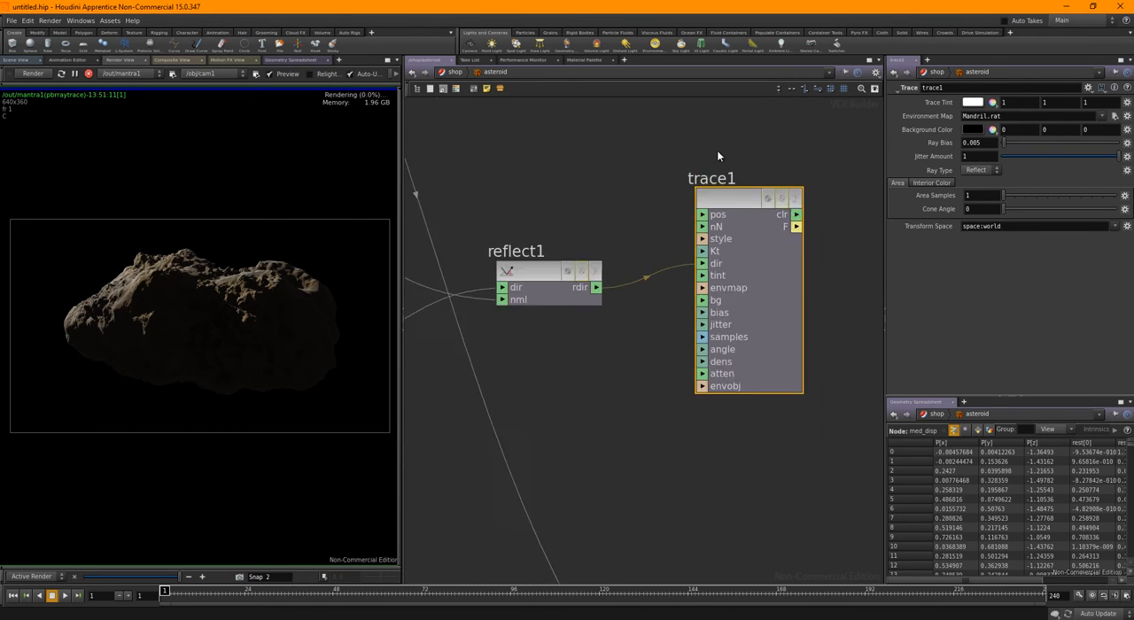
Connect trace1's F output to add1's free input4, and move specular1 aside, clear of the new wire
middle_click_drag(654, 341, 593, 393)
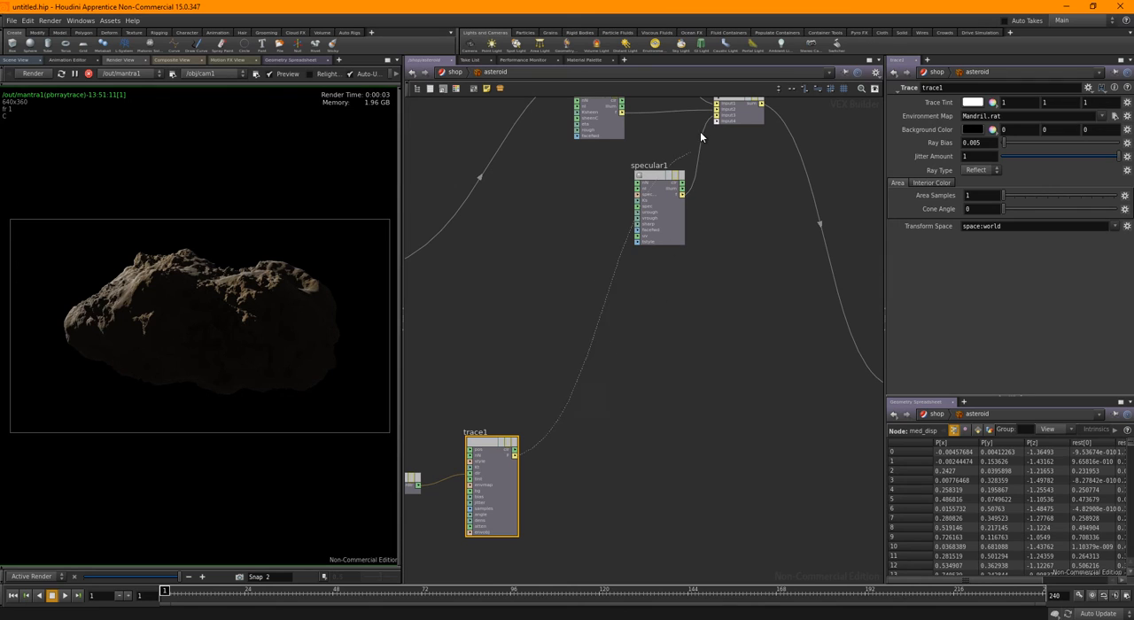
left_click(719, 119)
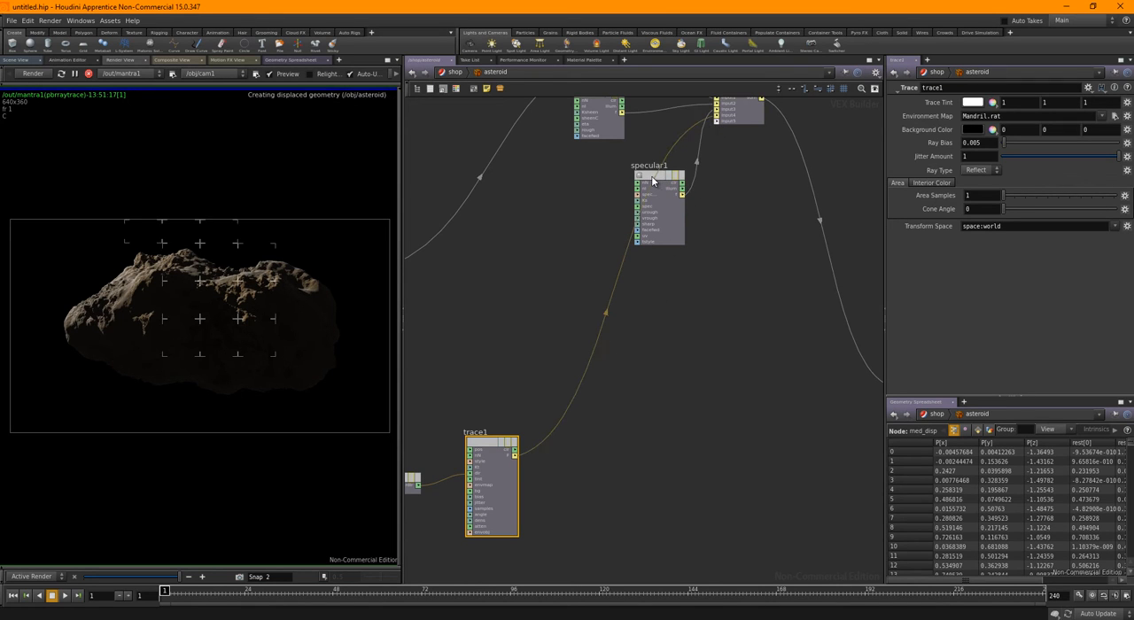
left_click_drag(652, 175, 557, 180)
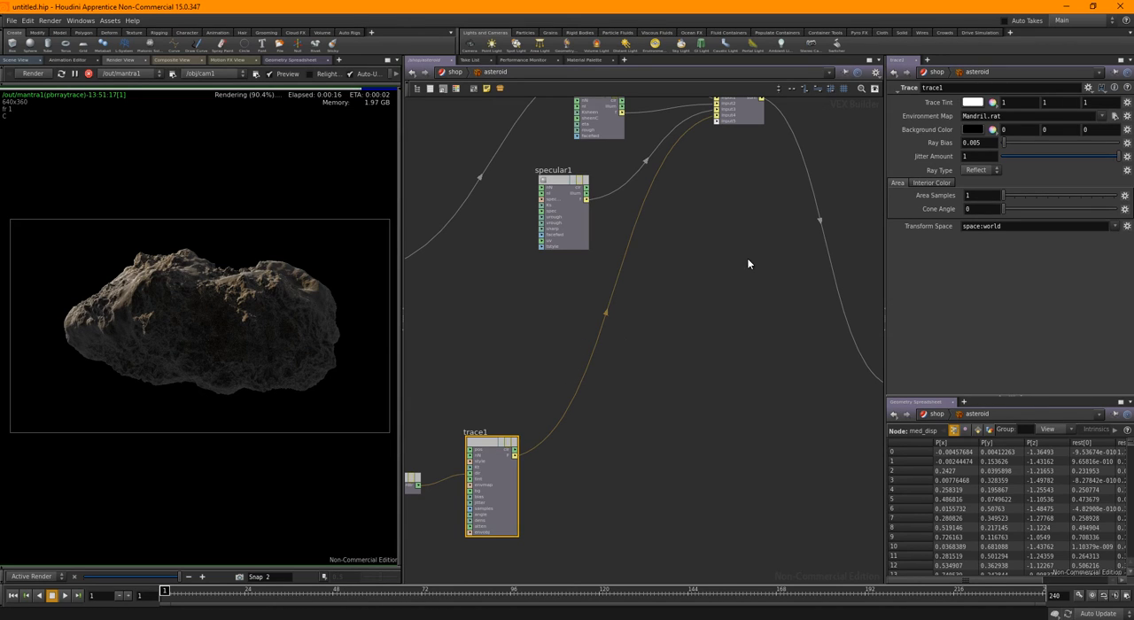
Clear the Environment Map of trace1 so the field is empty
left_click_drag(1009, 117, 927, 117)
key("BackSpace")
key("Return")
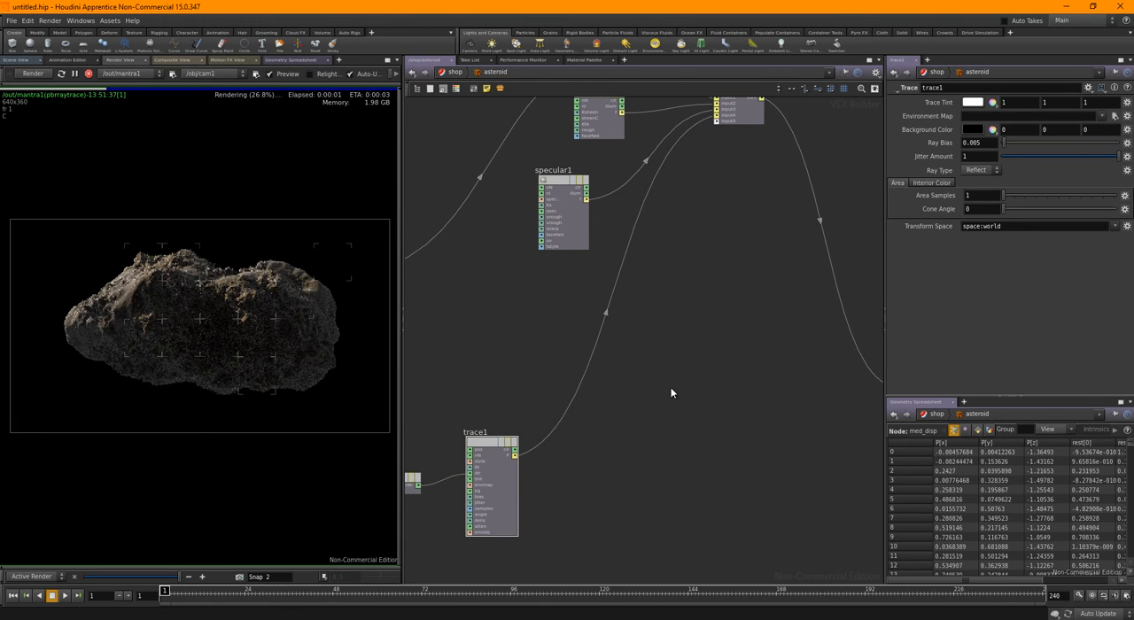
Move add1 down and slightly away from its inputs so it sits level with specular1
middle_click_drag(690, 240, 681, 279)
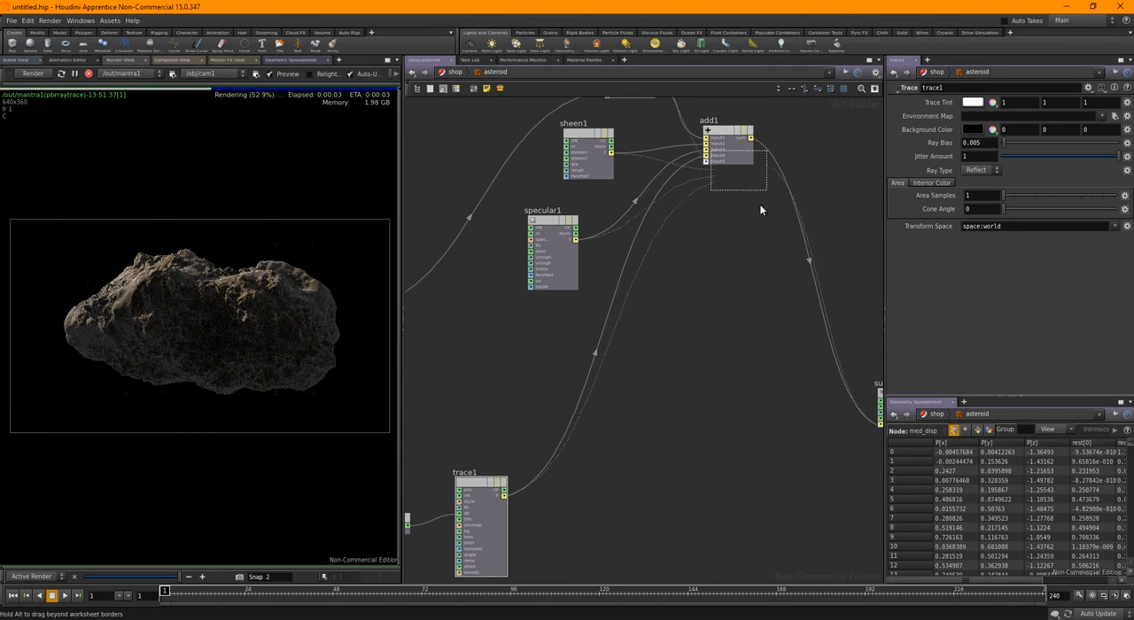
left_click_drag(729, 147, 776, 235)
middle_click_drag(702, 452, 648, 441)
middle_click_drag(743, 333, 687, 295)
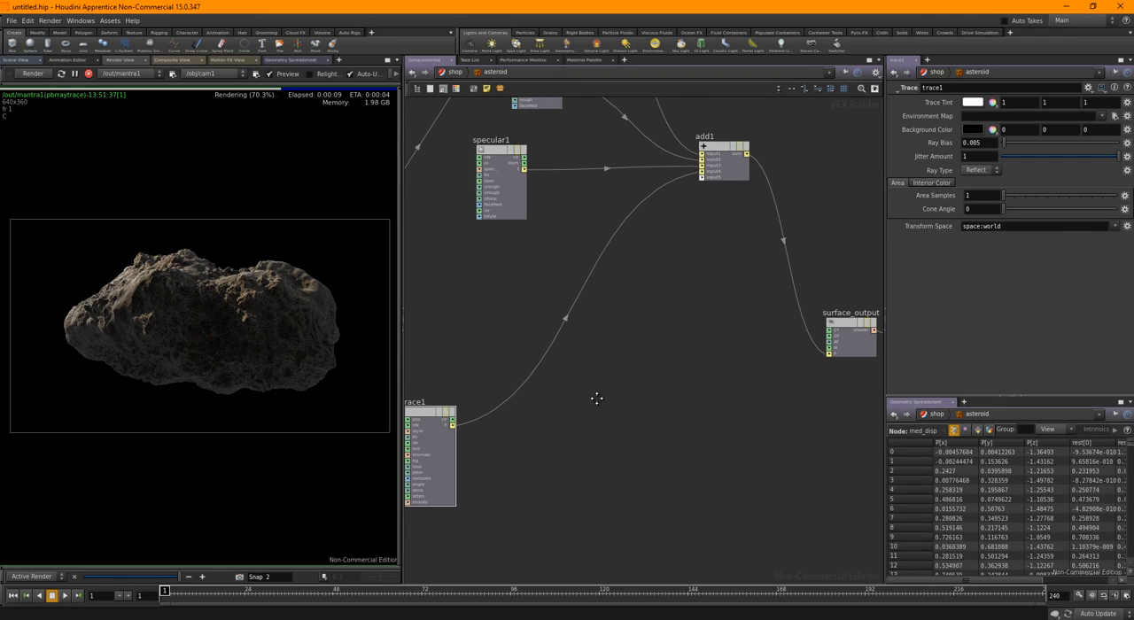
Insert a Multiply node into the wire between trace1's F output and add1
middle_click_drag(597, 399, 640, 381)
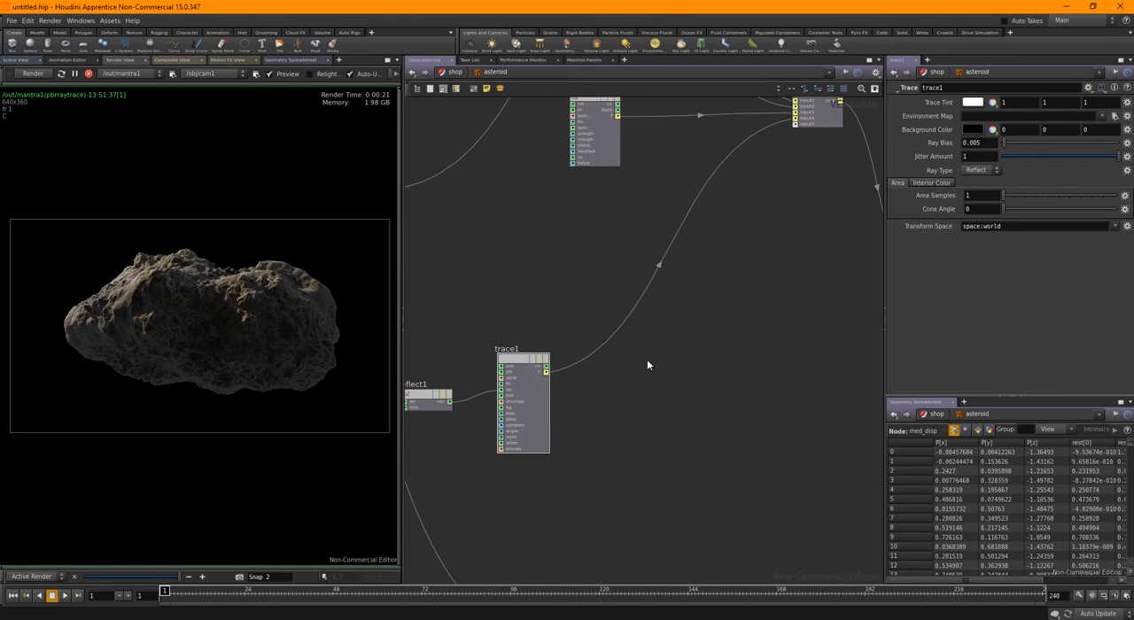
key("Tab")
type("m")
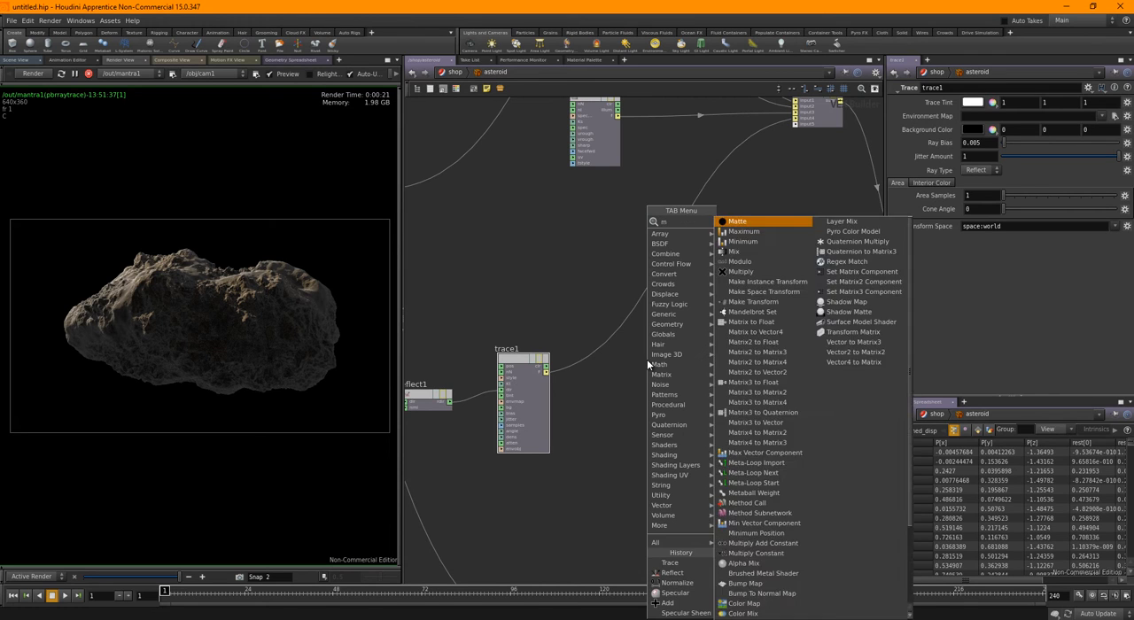
type("ult")
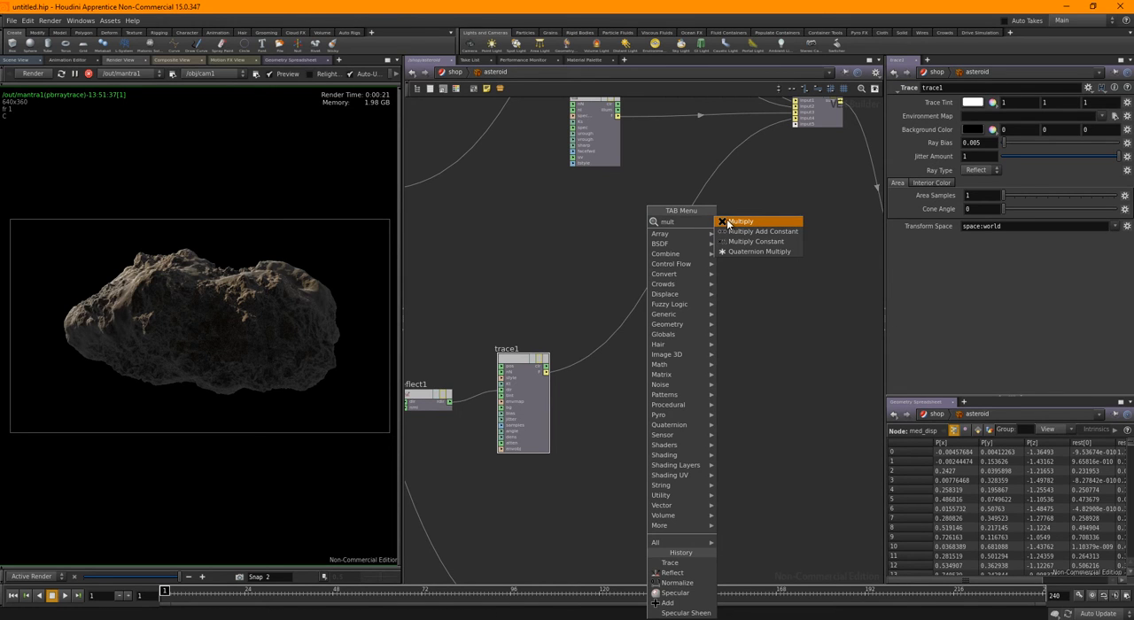
key("Return")
left_click(666, 235)
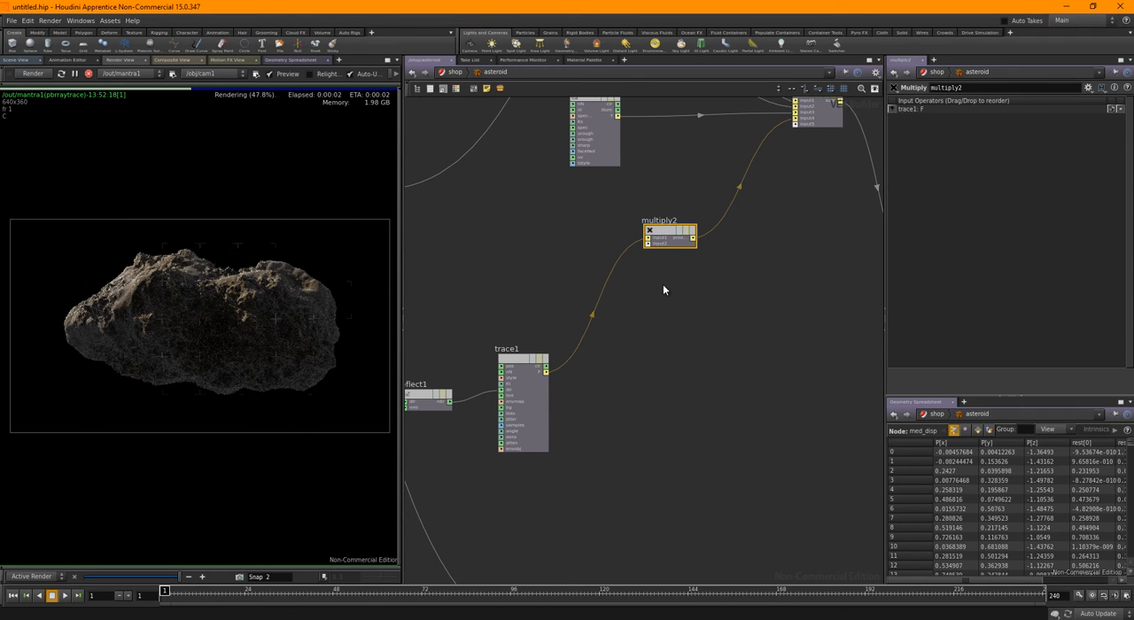
Add a Normal Falloff node below multiply2 and connect its falloff output to multiply2's input2
key("Tab")
type("norm")
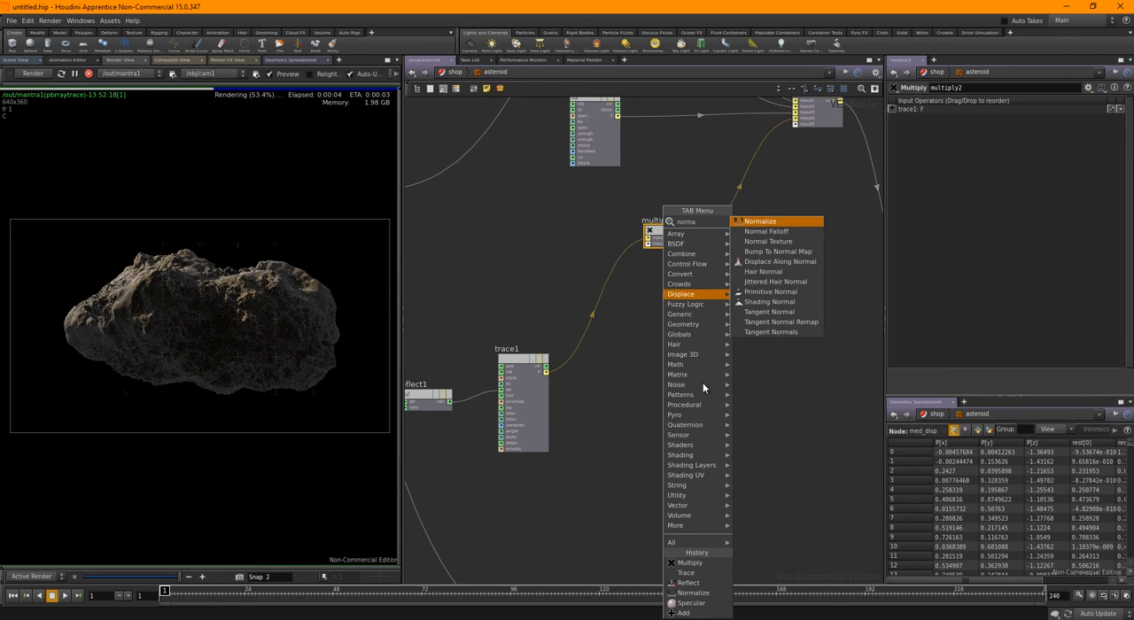
left_click(773, 232)
left_click(682, 336)
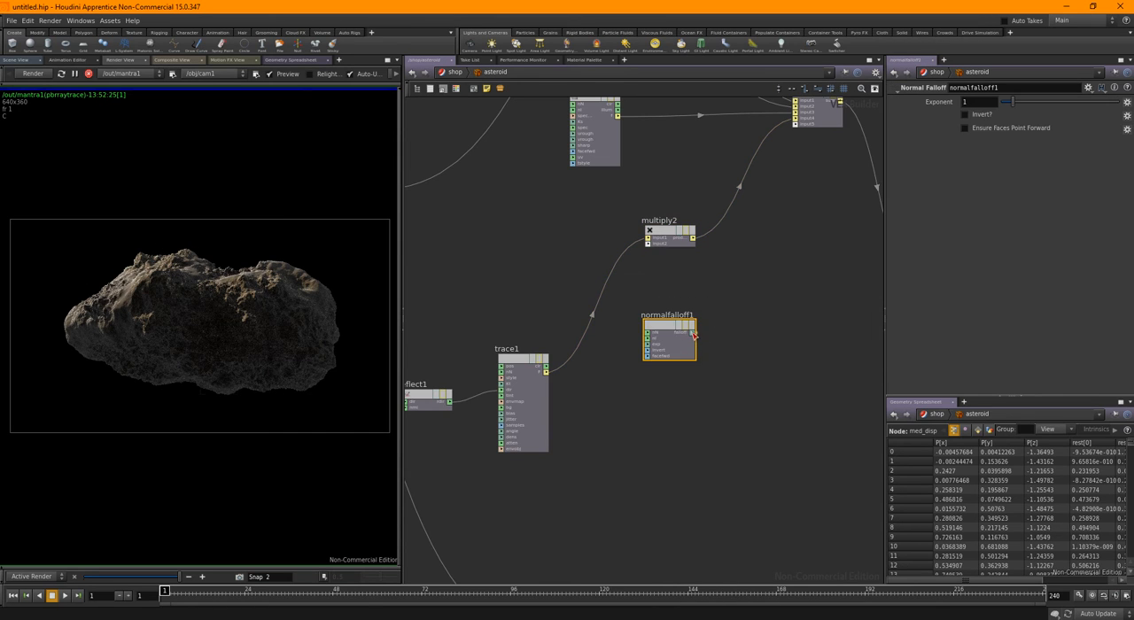
scroll(673, 286, "up", 2)
left_click_drag(697, 350, 633, 225)
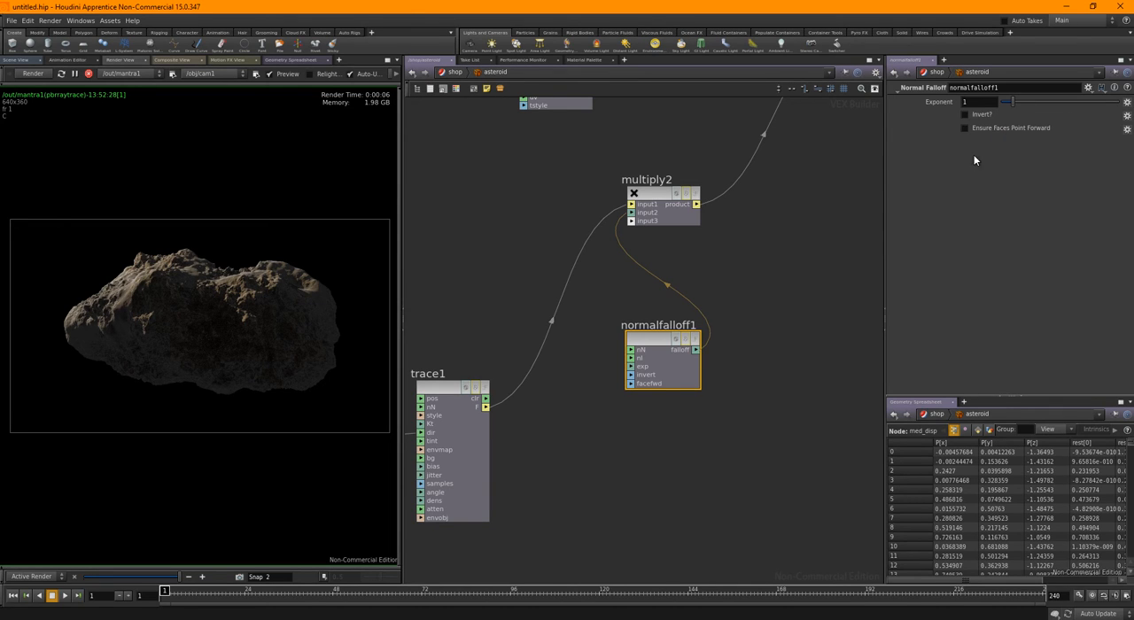
Enable Invert on normalfalloff1 and set its Exponent to 6.48
left_click(974, 118)
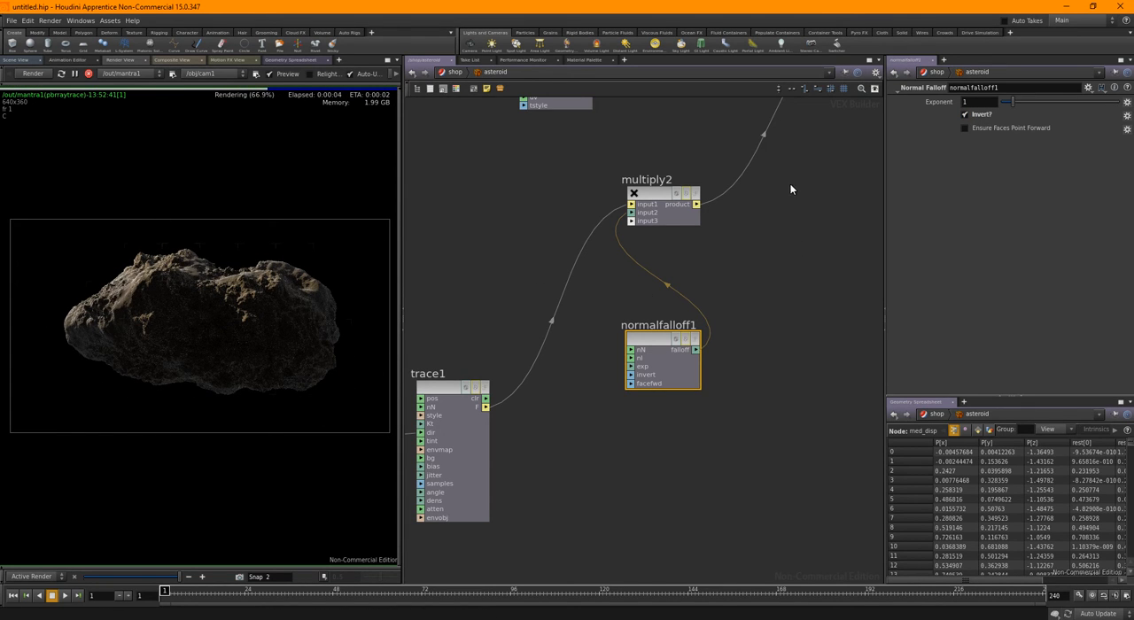
left_click_drag(1018, 101, 1093, 103)
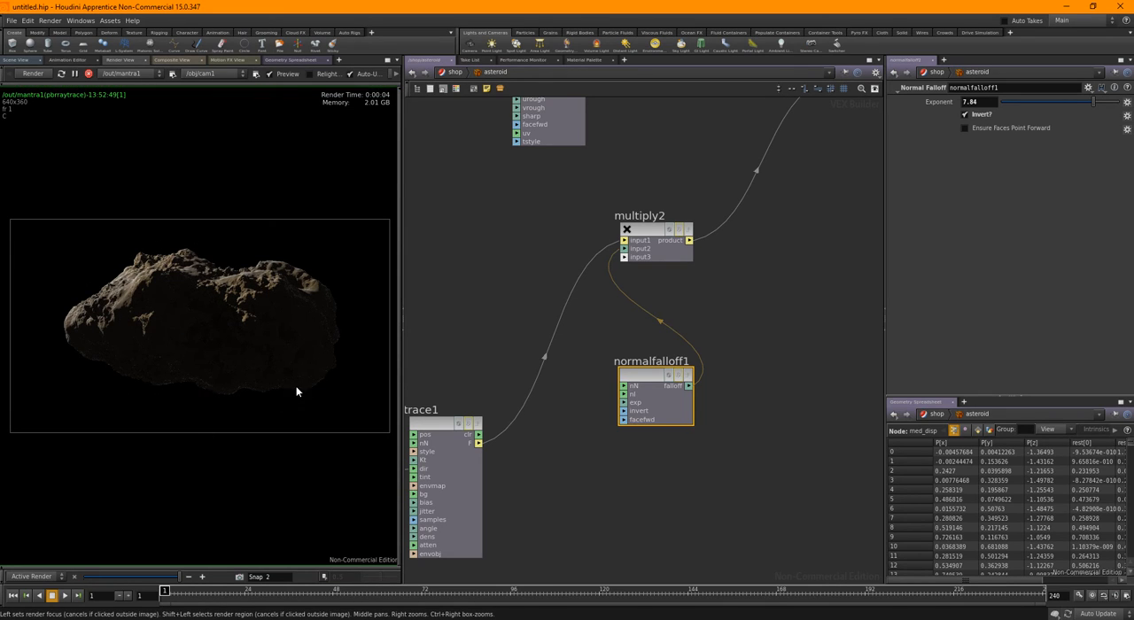
left_click(1077, 102)
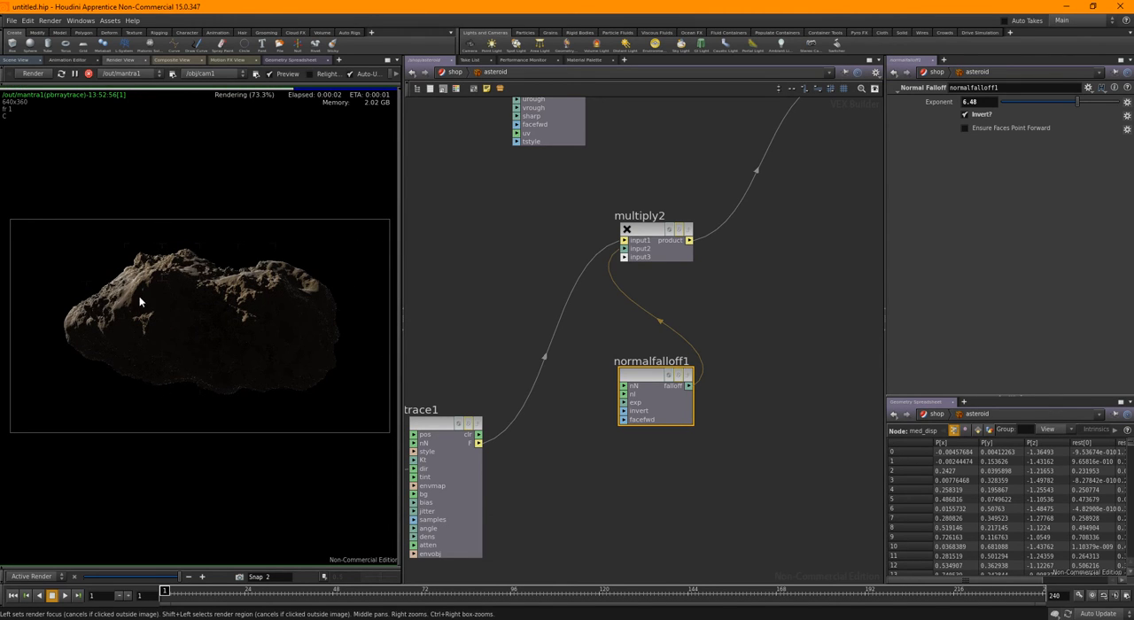
Look over the whole asteroid material network, from the noise mixers to the surface and displacement outputs
middle_click_drag(425, 233, 460, 298)
scroll(461, 298, "down", 10)
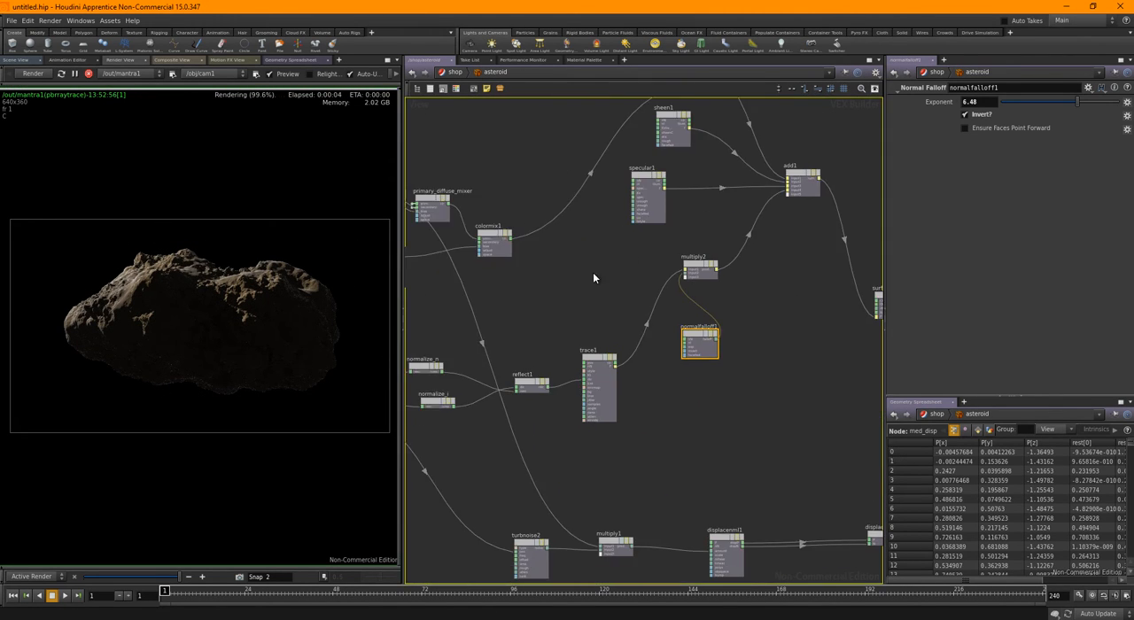
middle_click_drag(589, 282, 615, 281)
scroll(620, 278, "up", 3)
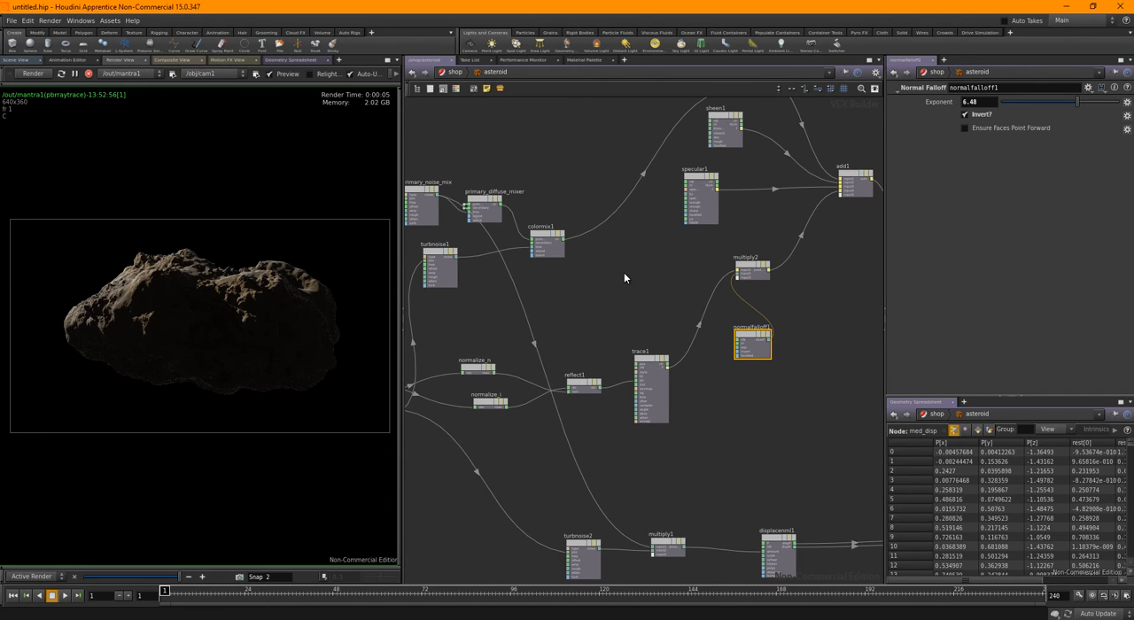
middle_click_drag(624, 292, 584, 294)
middle_click_drag(808, 306, 739, 336)
scroll(707, 326, "down", 2)
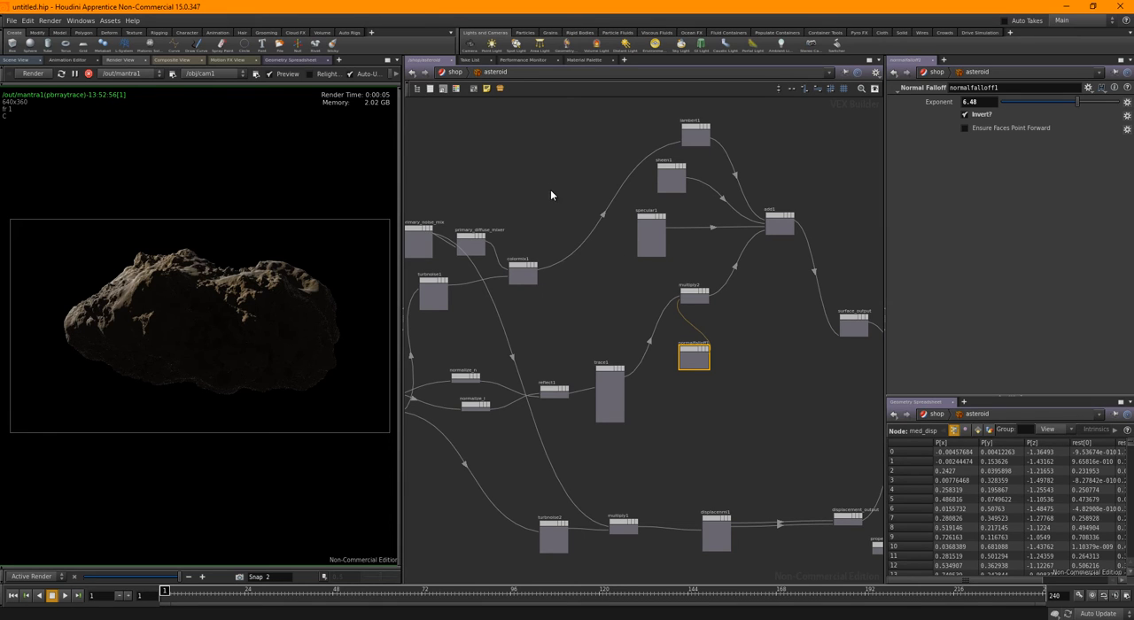
scroll(566, 244, "up", 4)
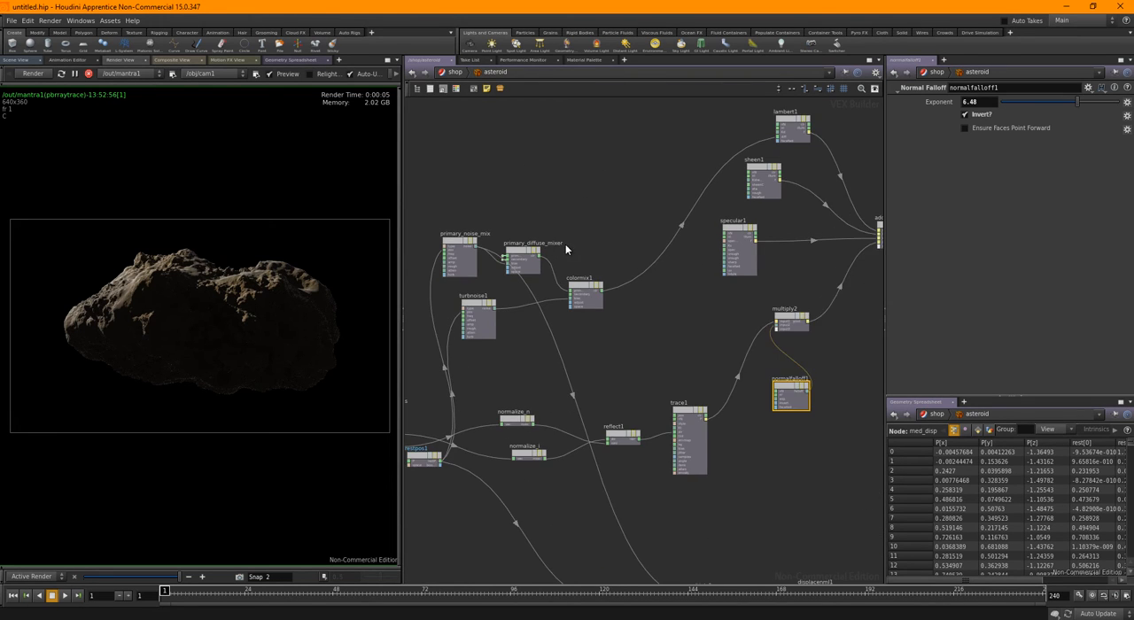
scroll(638, 217, "down", 3)
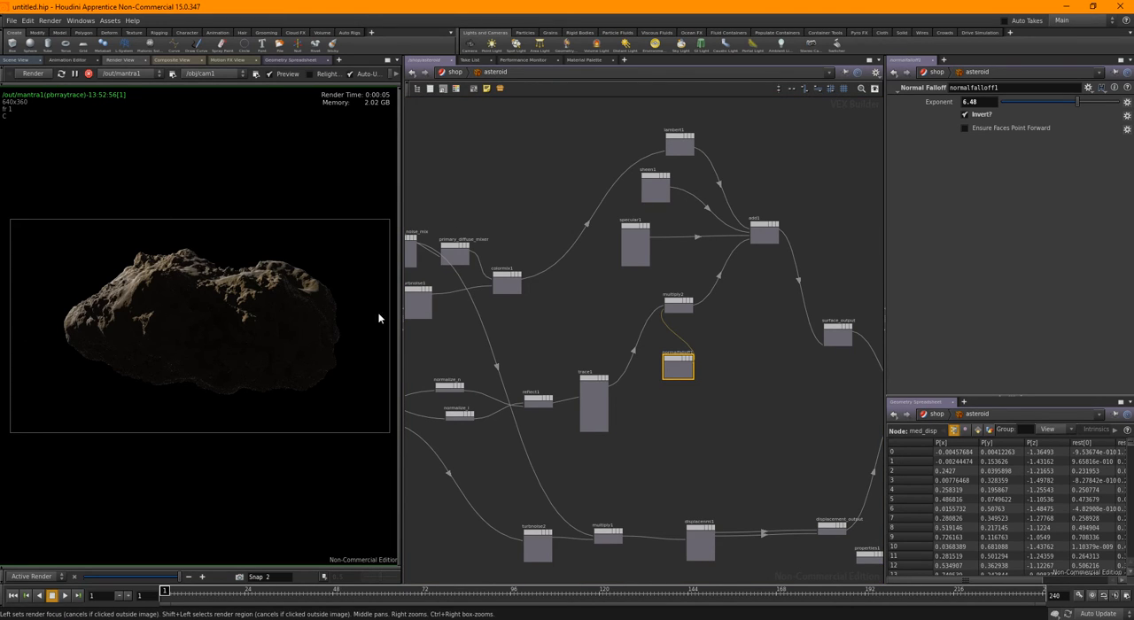
Rename turbnoise1 as secondary_noise_mix
middle_click_drag(586, 310, 711, 283)
scroll(578, 252, "up", 3)
scroll(563, 265, "up", 1)
middle_click_drag(593, 265, 643, 273)
scroll(613, 272, "up", 1)
double_click(543, 271)
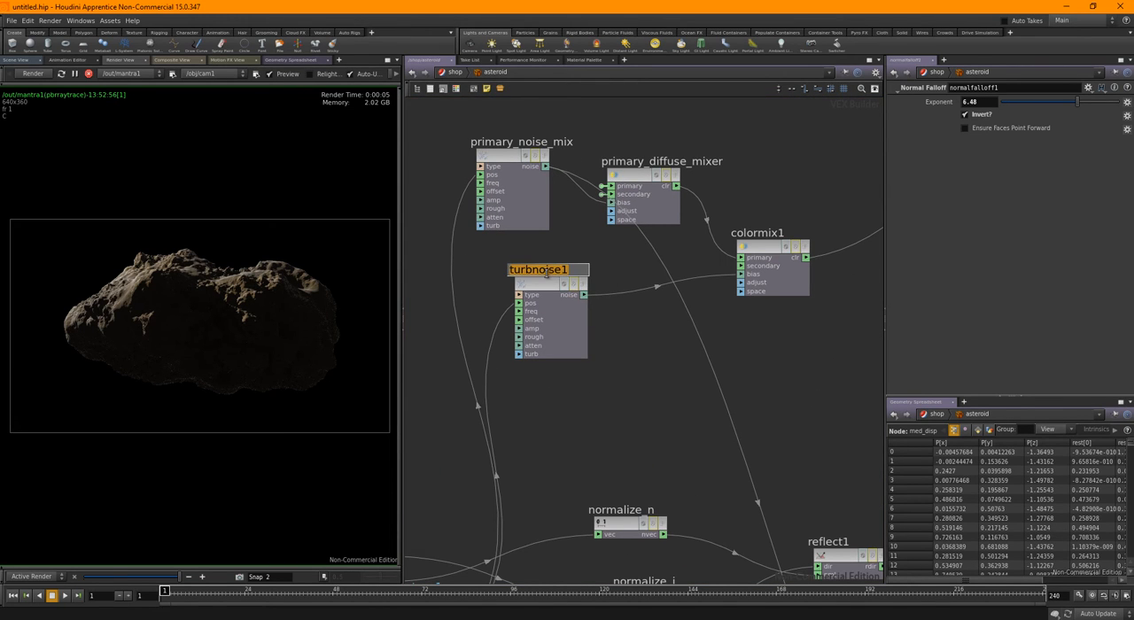
type("seco")
type("ndary")
type("_noise_mix")
key("Return")
Rename turbnoise2, which feeds multiply1, as main_displace_noise
middle_click_drag(664, 392, 646, 286)
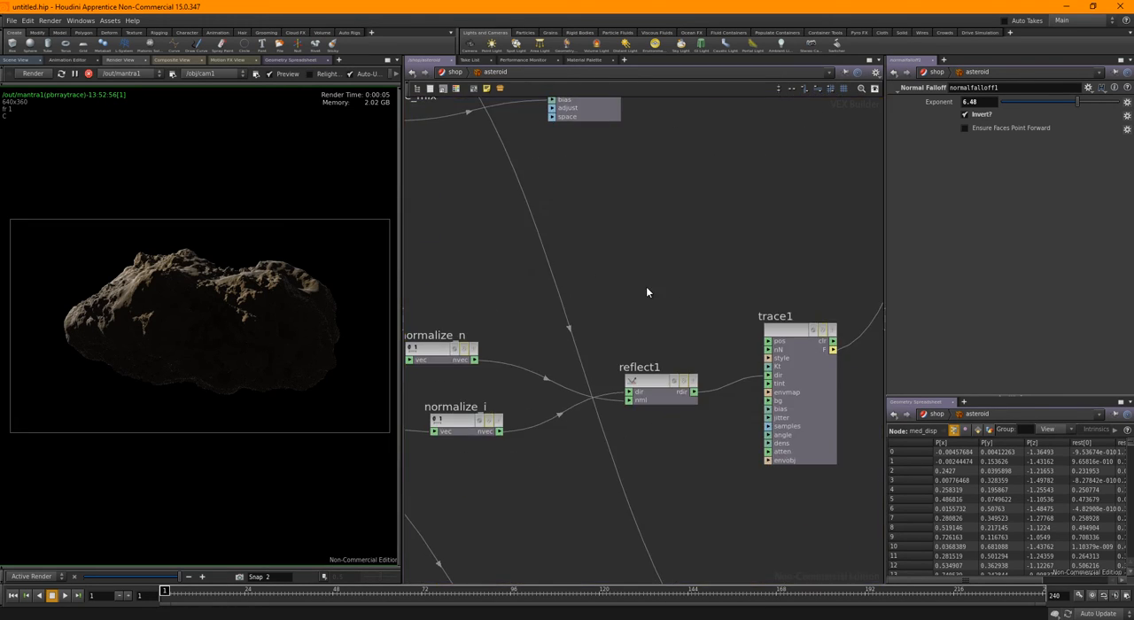
scroll(718, 301, "down", 2)
middle_click_drag(710, 299, 664, 171)
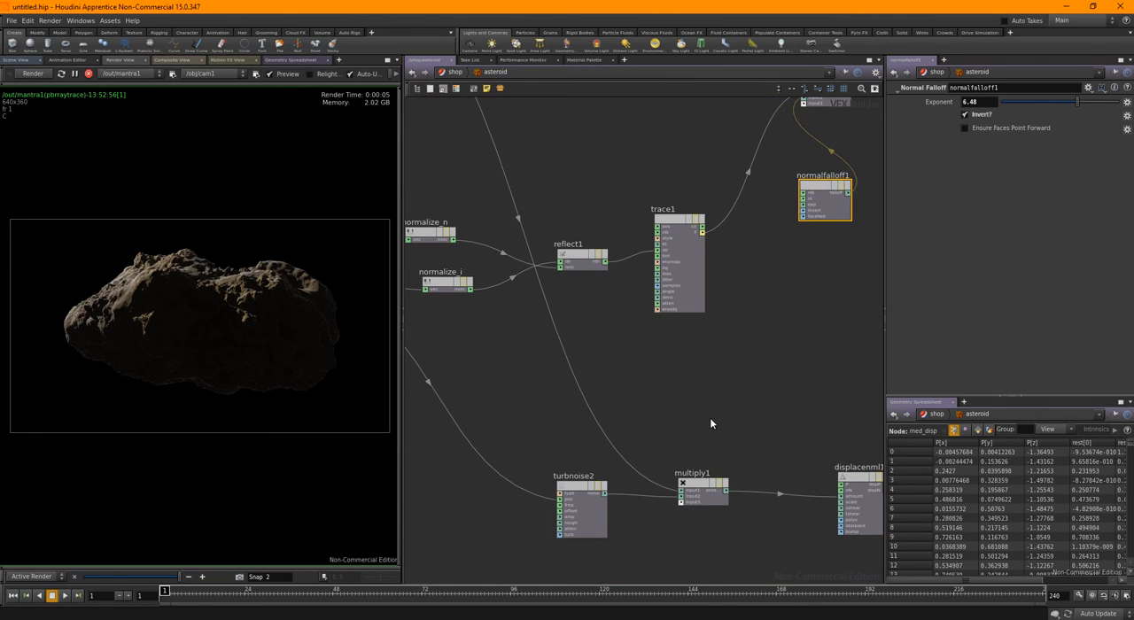
middle_click_drag(710, 417, 680, 333)
double_click(548, 395)
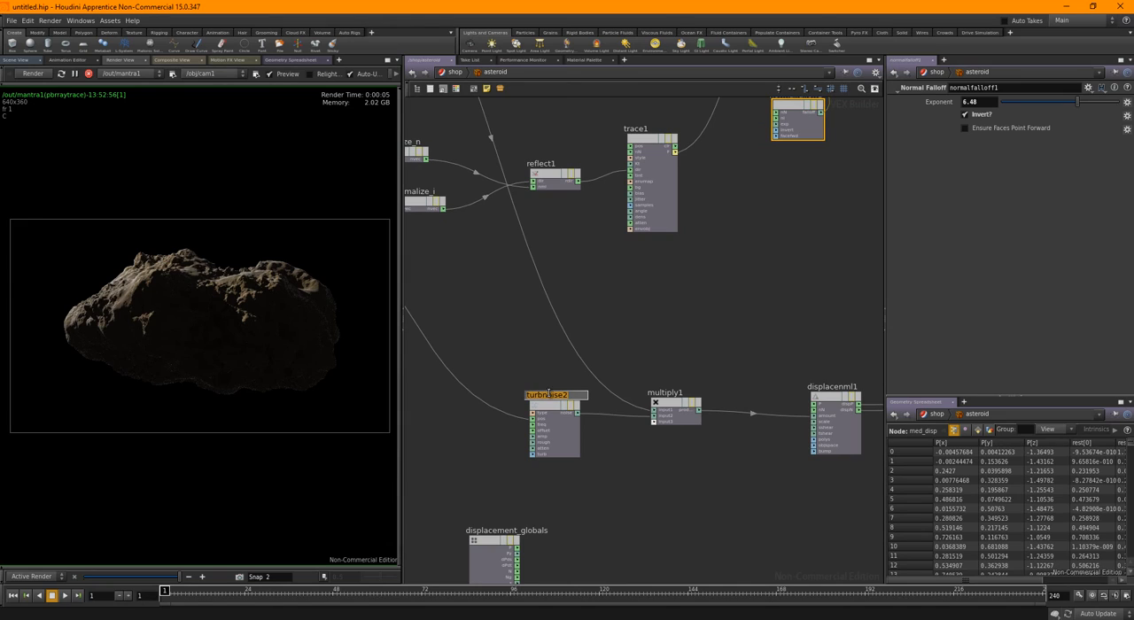
type("main_disp")
type("lace")
type("_noise")
key("Return")
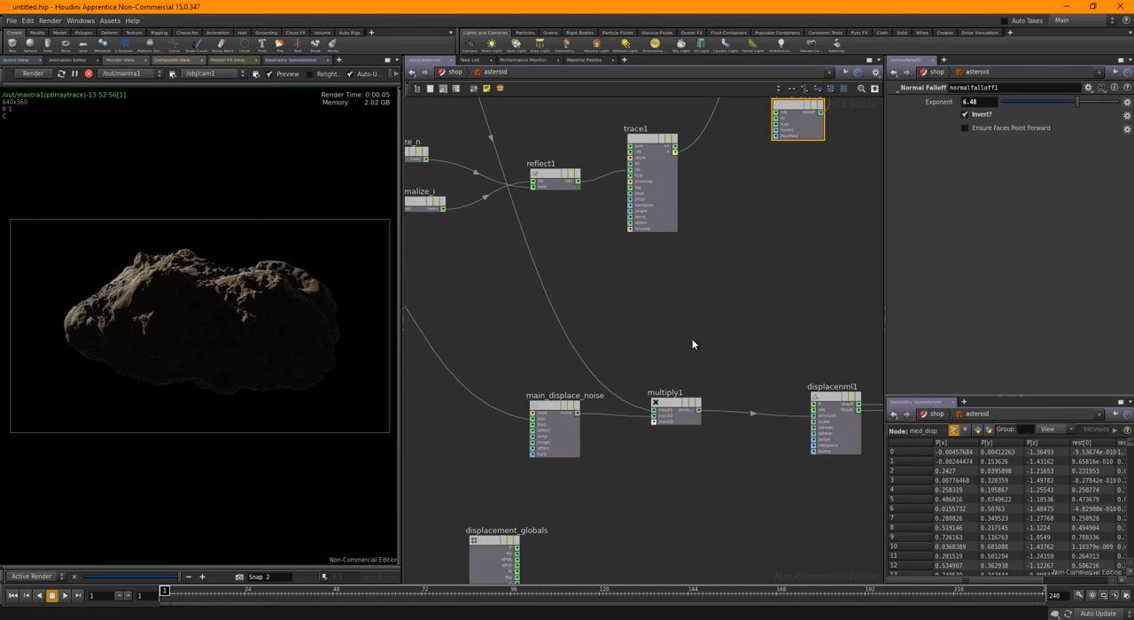
Select displacenml1 and examine its displacement settings
middle_click_drag(691, 342, 637, 298)
scroll(637, 294, "down", 3)
scroll(695, 266, "up", 2)
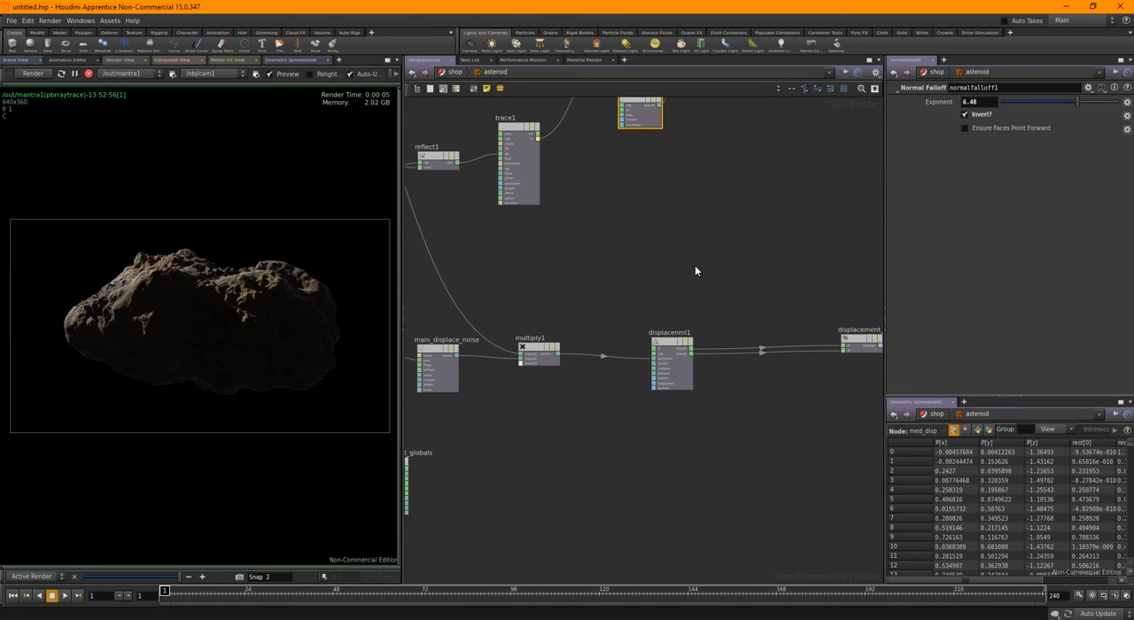
scroll(693, 299, "up", 1)
scroll(693, 312, "up", 1)
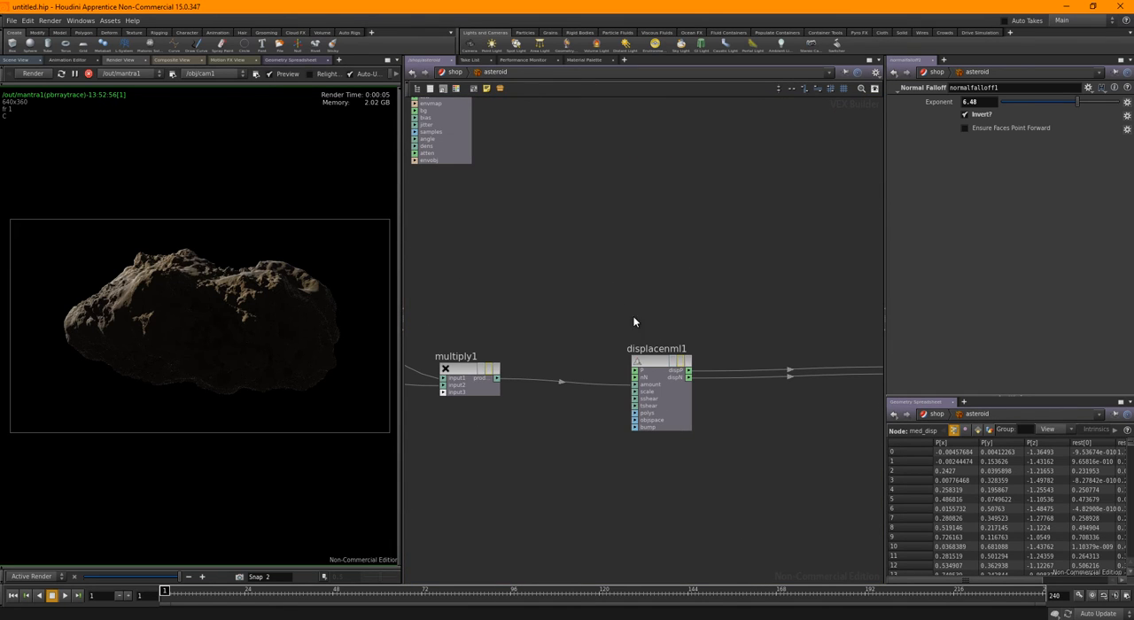
left_click(654, 361)
Promote colormix1's secondary color input to a material parameter
middle_click_drag(702, 308, 727, 377)
scroll(722, 381, "down", 3)
middle_click_drag(589, 191, 637, 355)
middle_click_drag(600, 296, 750, 309)
scroll(605, 288, "up", 4)
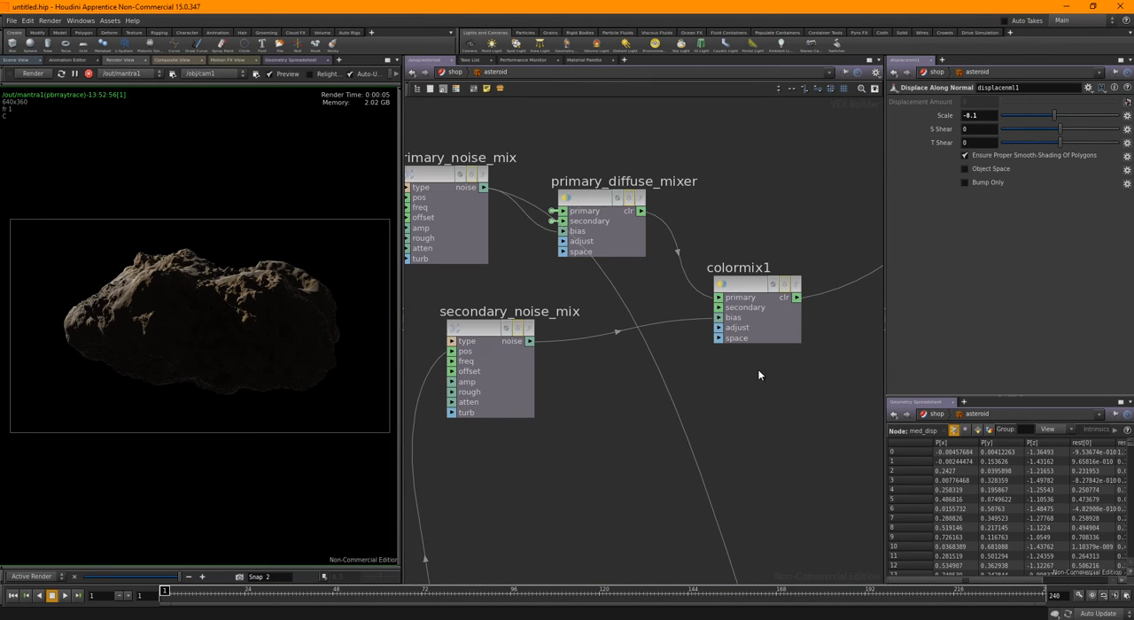
right_click(732, 312)
left_click(737, 313)
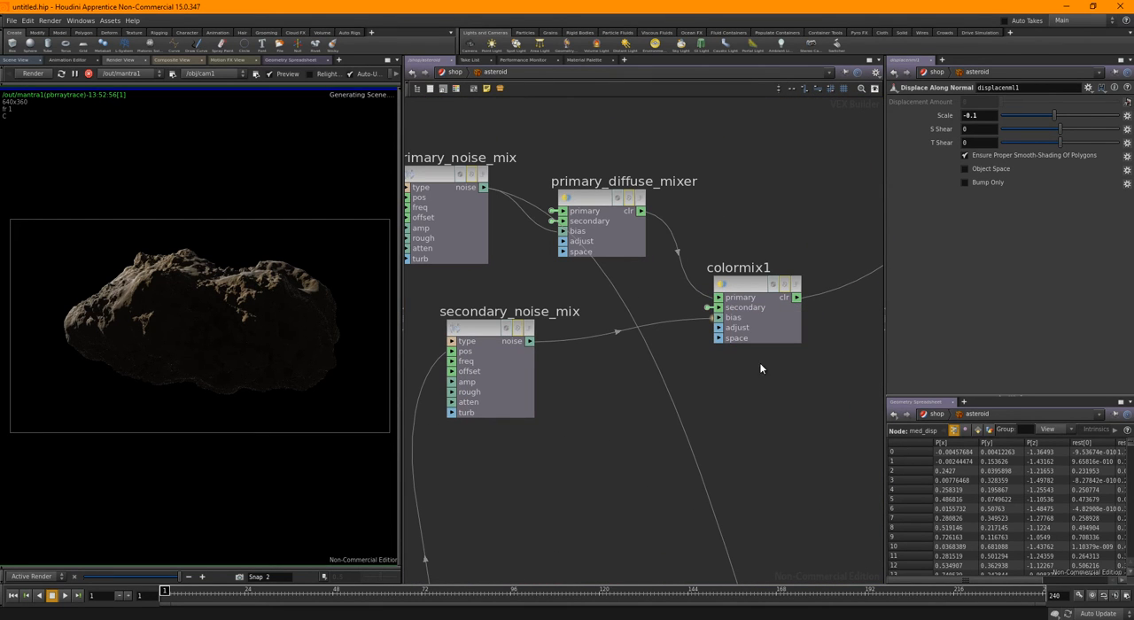
scroll(760, 394, "down", 3)
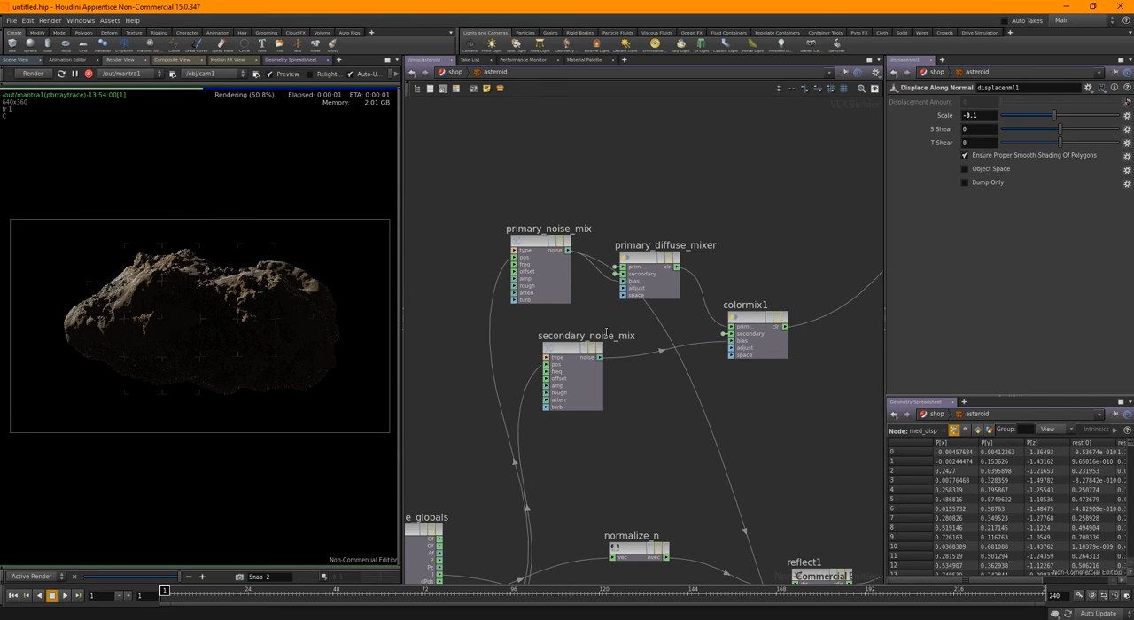
Brighten the asteroid material's first Secondary Color to a value of 0.128, giving RGB 0.128, 0.082048, 0.036096
middle_click_drag(695, 359, 562, 209)
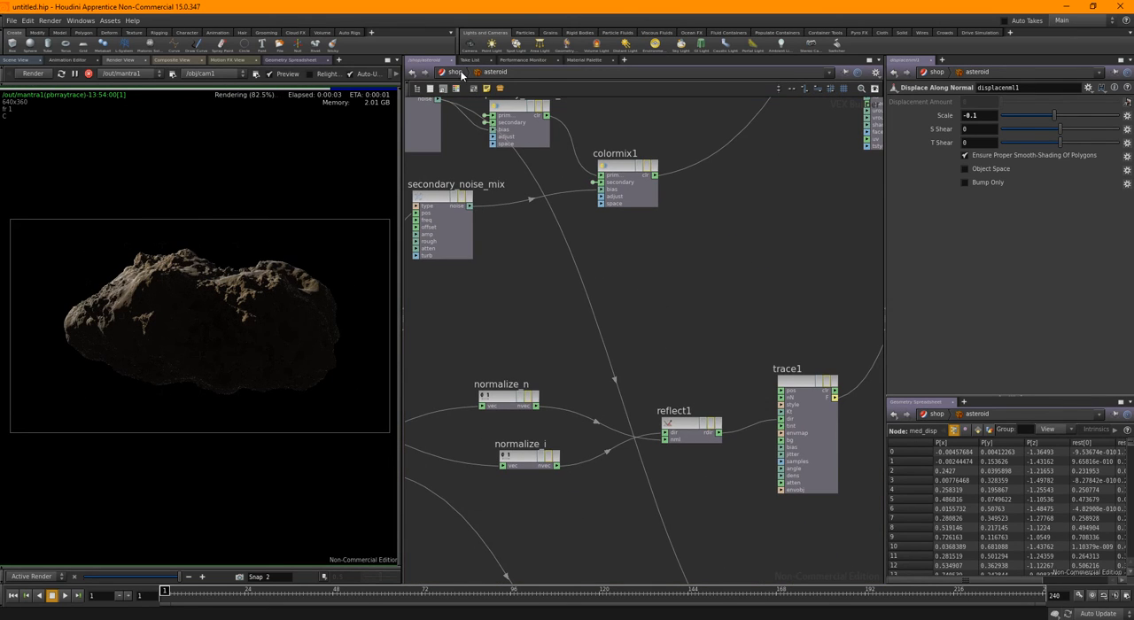
key("u")
left_click(644, 366)
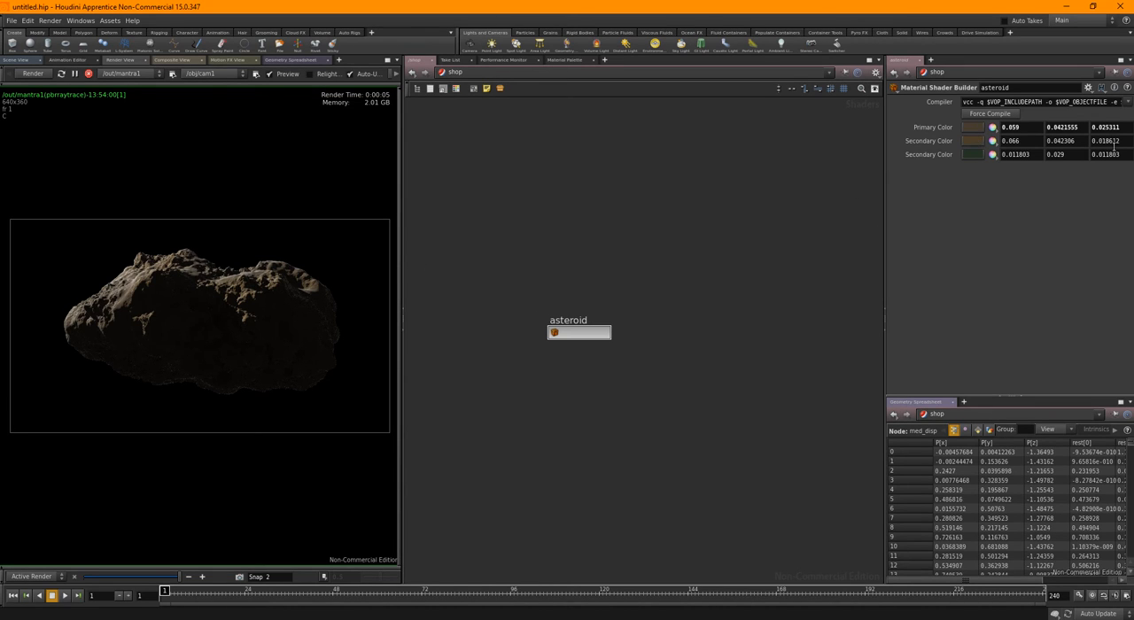
left_click(982, 142)
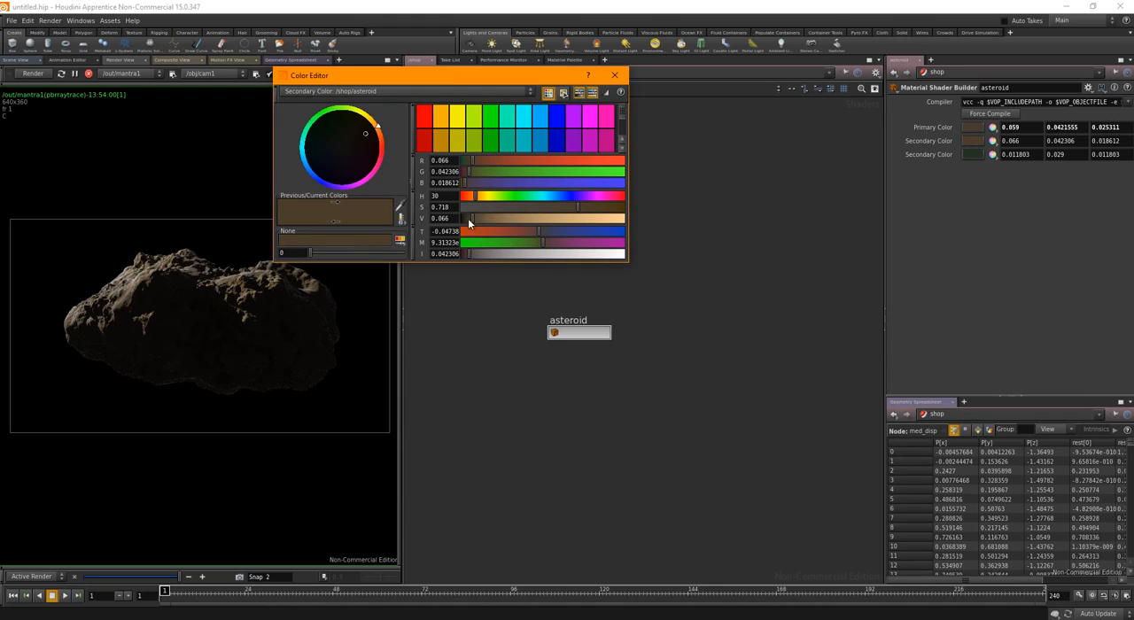
left_click_drag(468, 218, 511, 220)
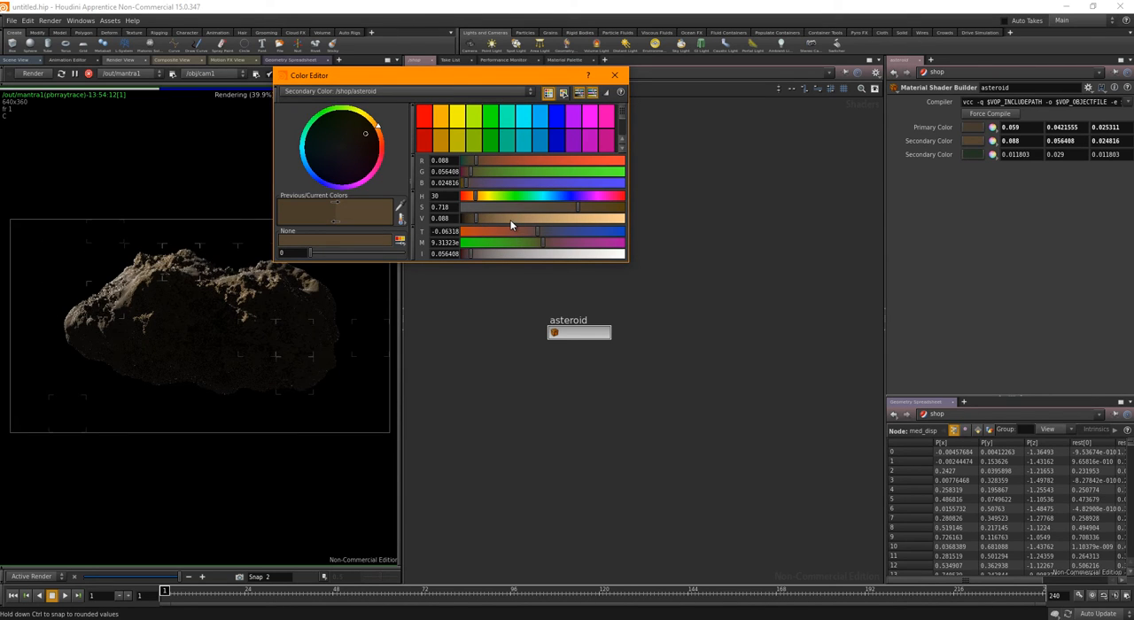
left_click(482, 218)
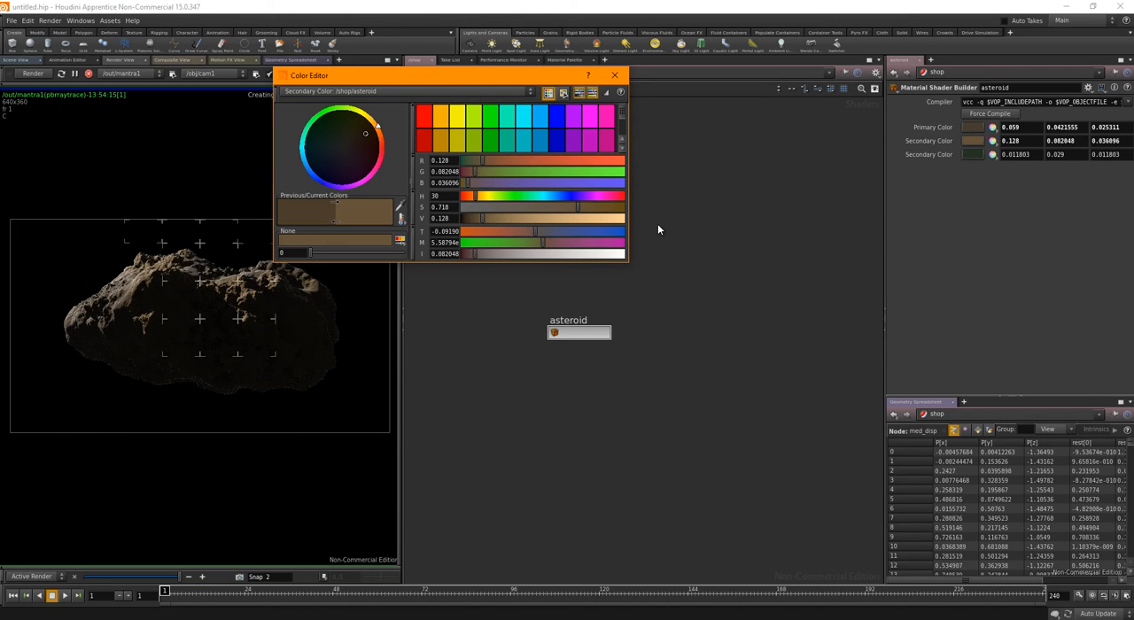
left_click(615, 75)
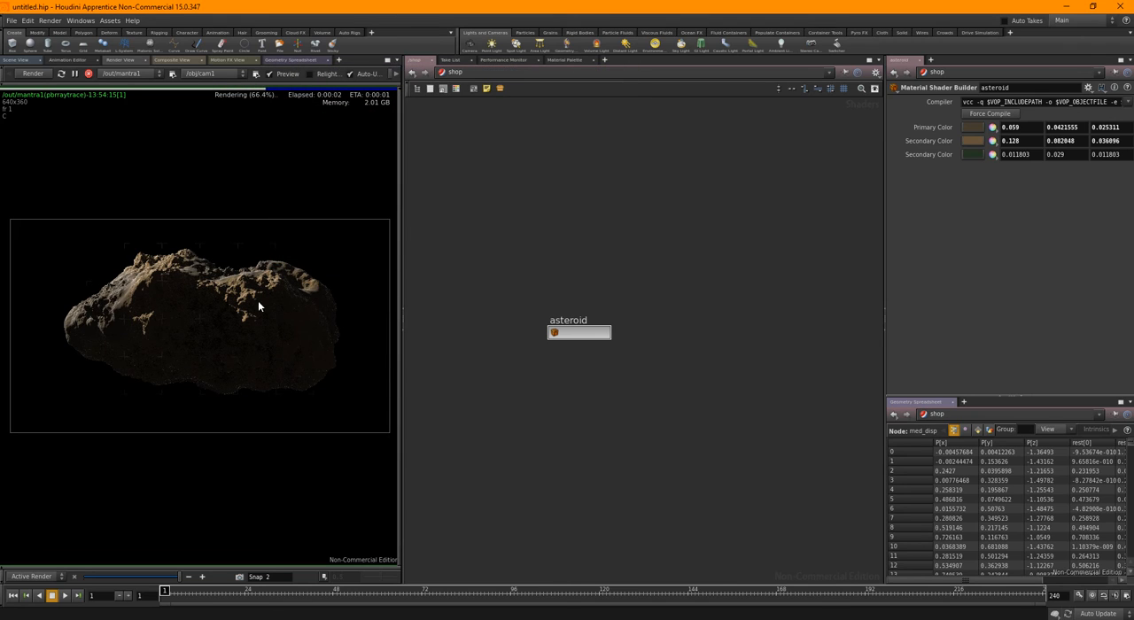
Switch the network to the object level and show the 3D scene in a widened view pane
left_click(457, 73)
left_click(483, 112)
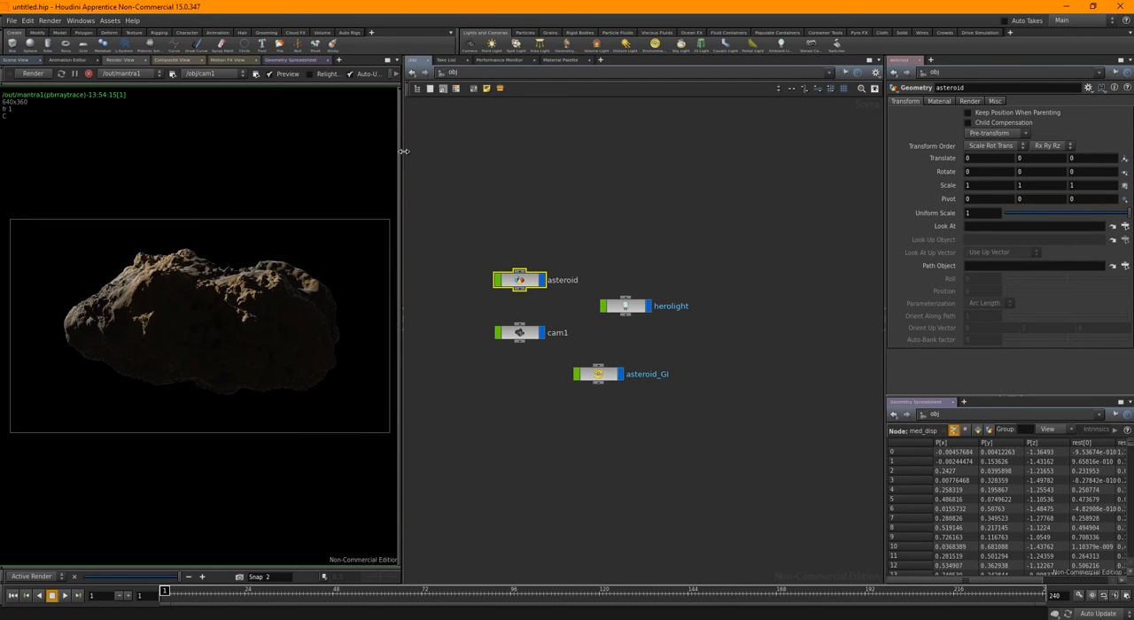
left_click_drag(403, 152, 568, 152)
left_click(15, 60)
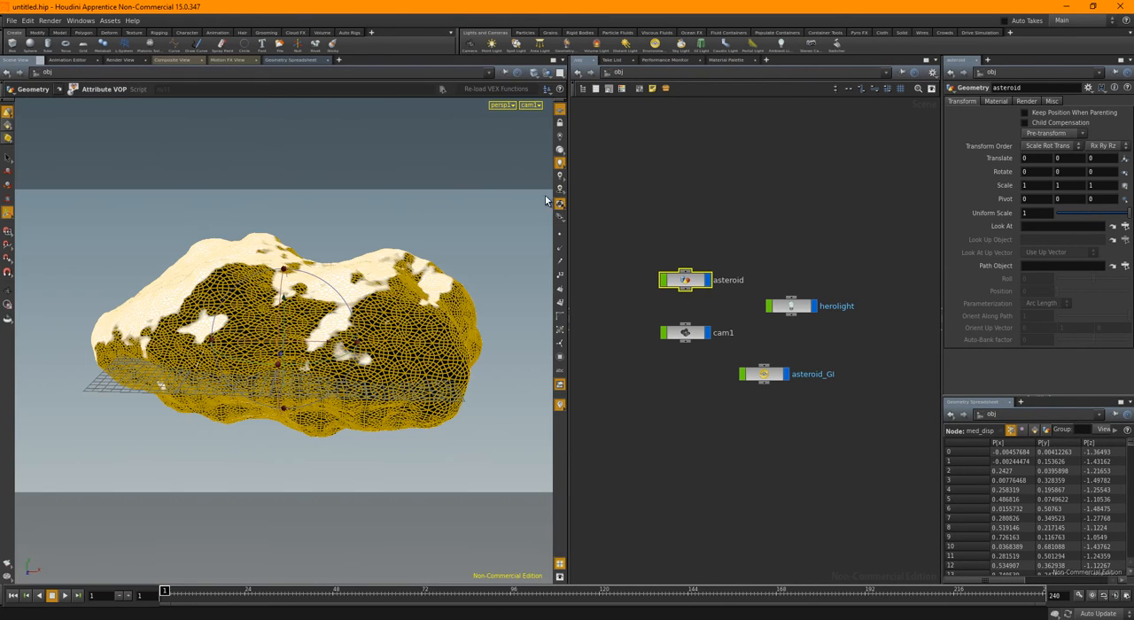
Lock cam1 to the view, orbit it to a different angle on the asteroid, and render the new view
key("Escape")
left_click_drag(252, 258, 347, 288)
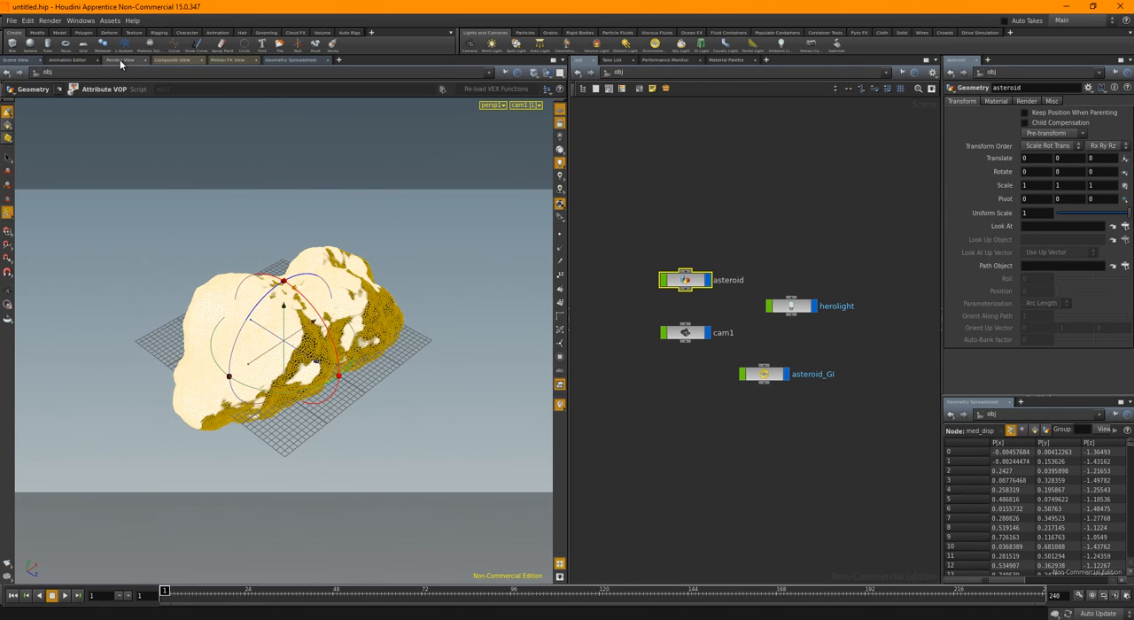
left_click(119, 60)
left_click(27, 74)
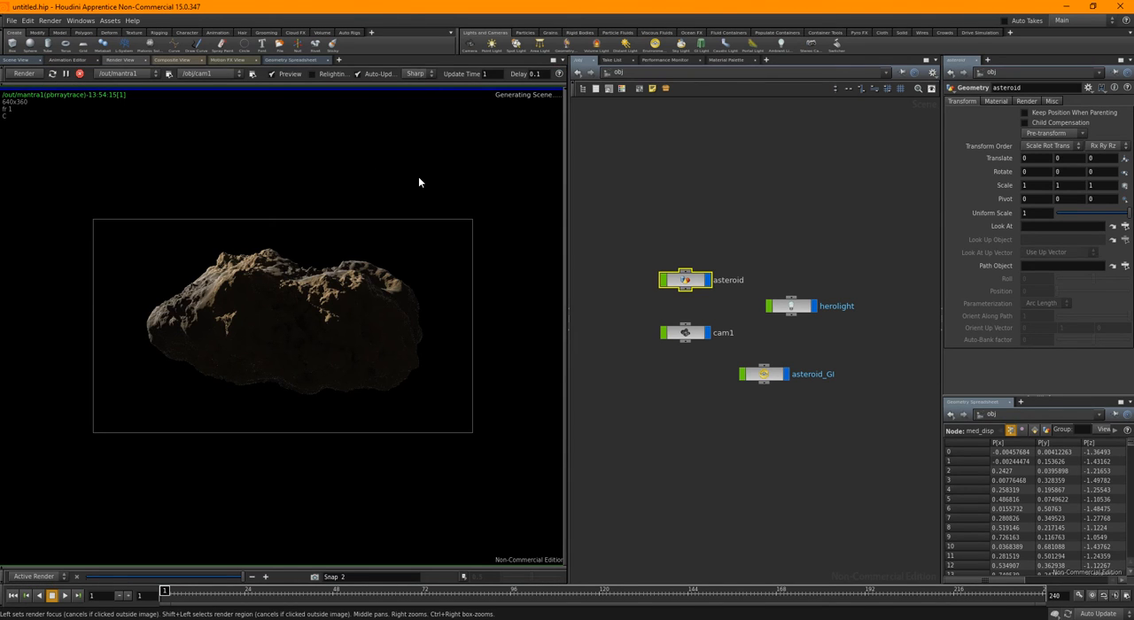
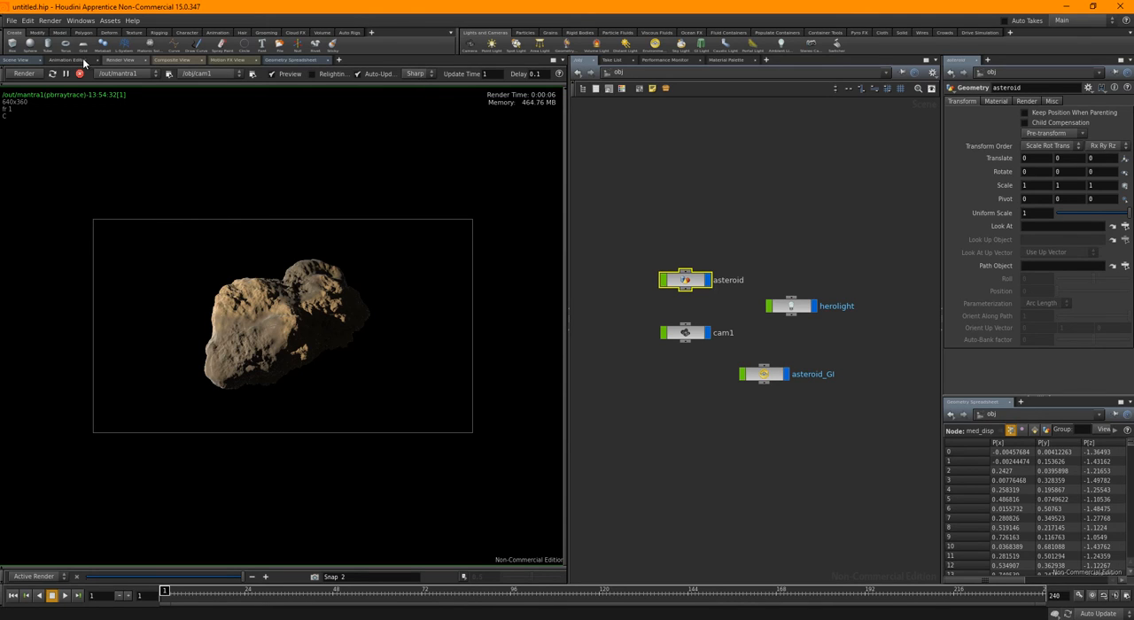
Return to the 3D scene view and automatically lay out the object-level nodes
left_click(15, 59)
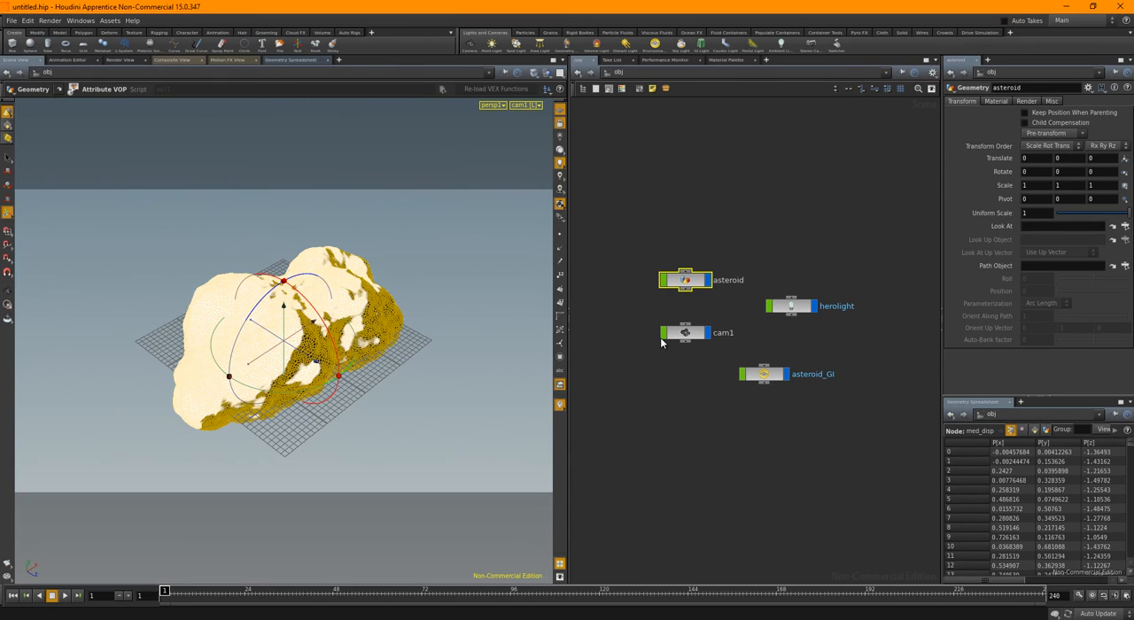
left_click(651, 399)
key("l")
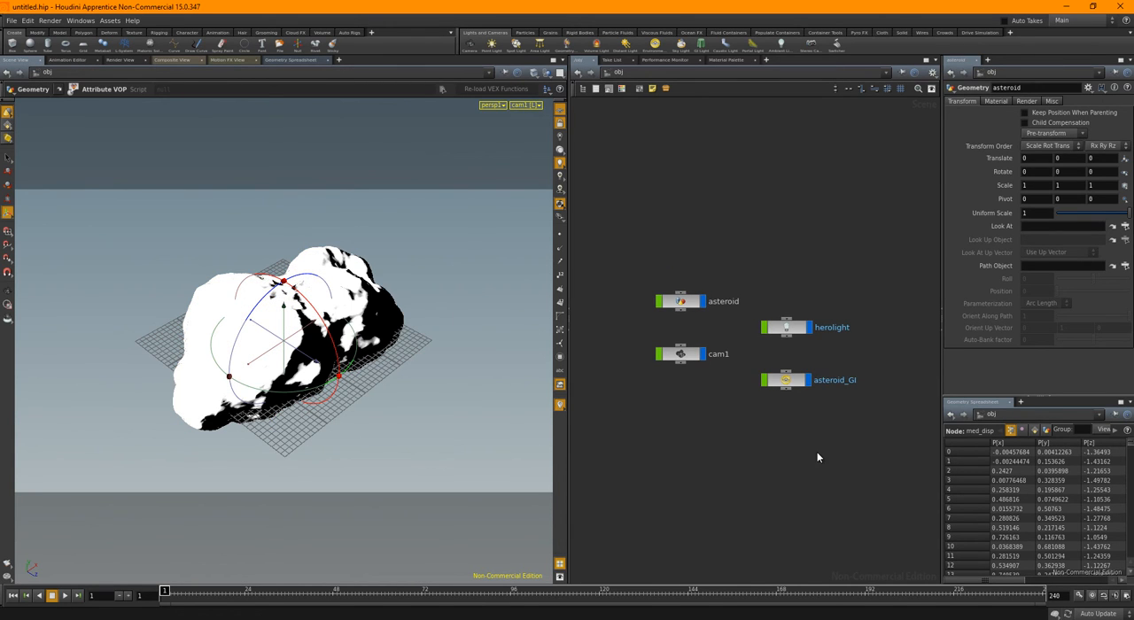
Light the viewport with the headlight only and pull the locked cam1 back from the asteroid
left_click_drag(412, 358, 445, 354, "alt")
key("r")
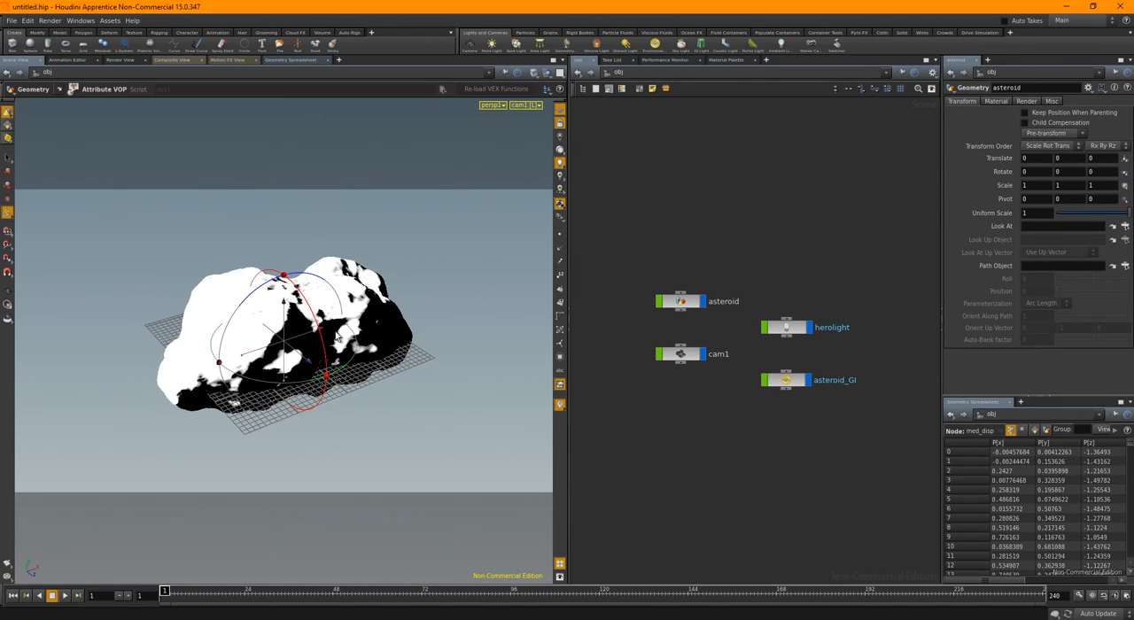
left_click(560, 151)
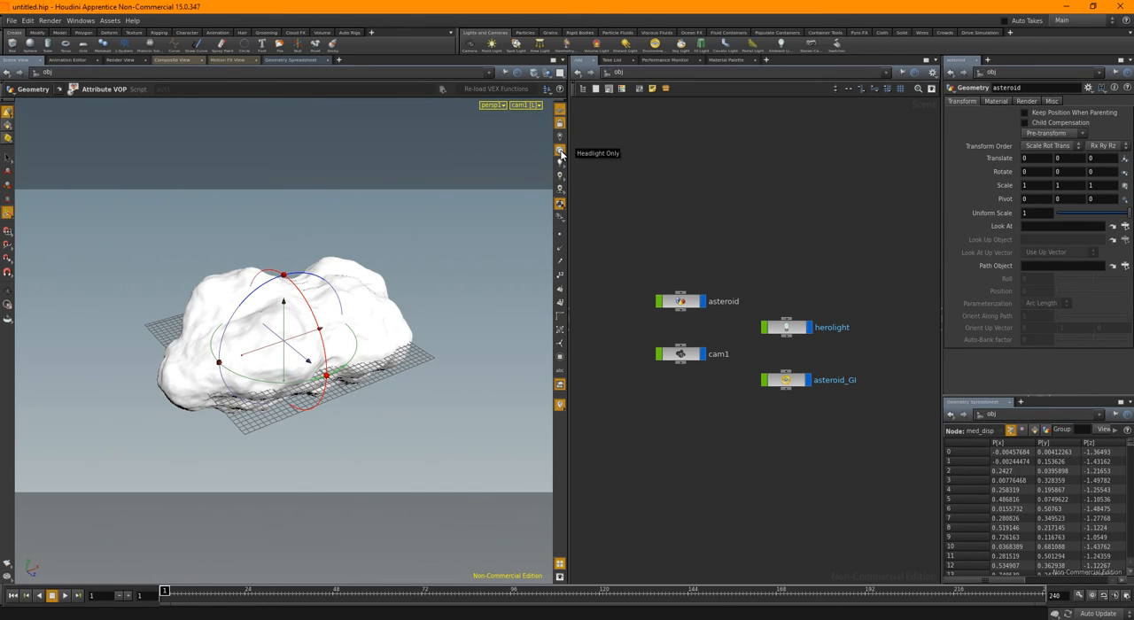
key("Escape")
left_click_drag(449, 296, 385, 327)
middle_click_drag(686, 237, 706, 219)
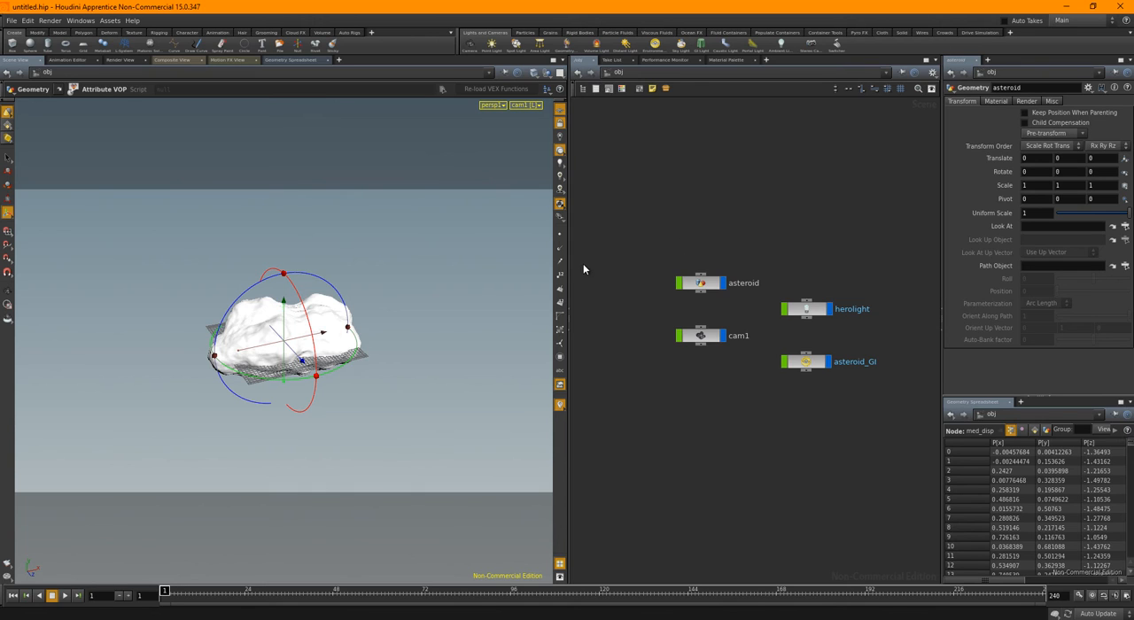
Leave the cam1 view for a free perspective and create a polygon grid object at the world origin
left_click_drag(569, 261, 518, 260)
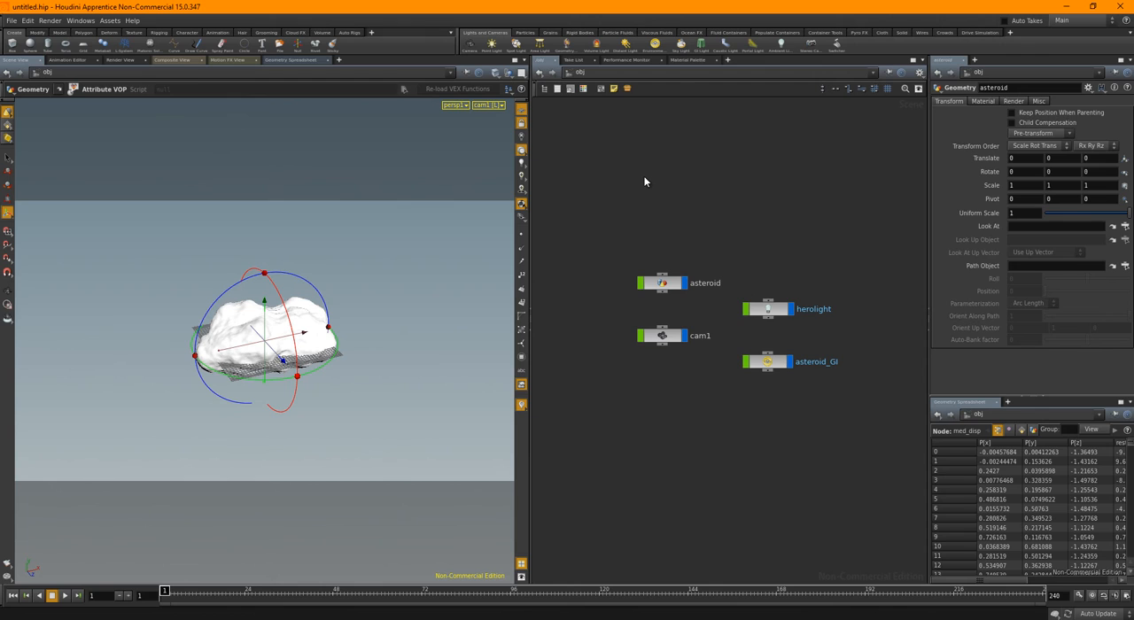
key("Escape")
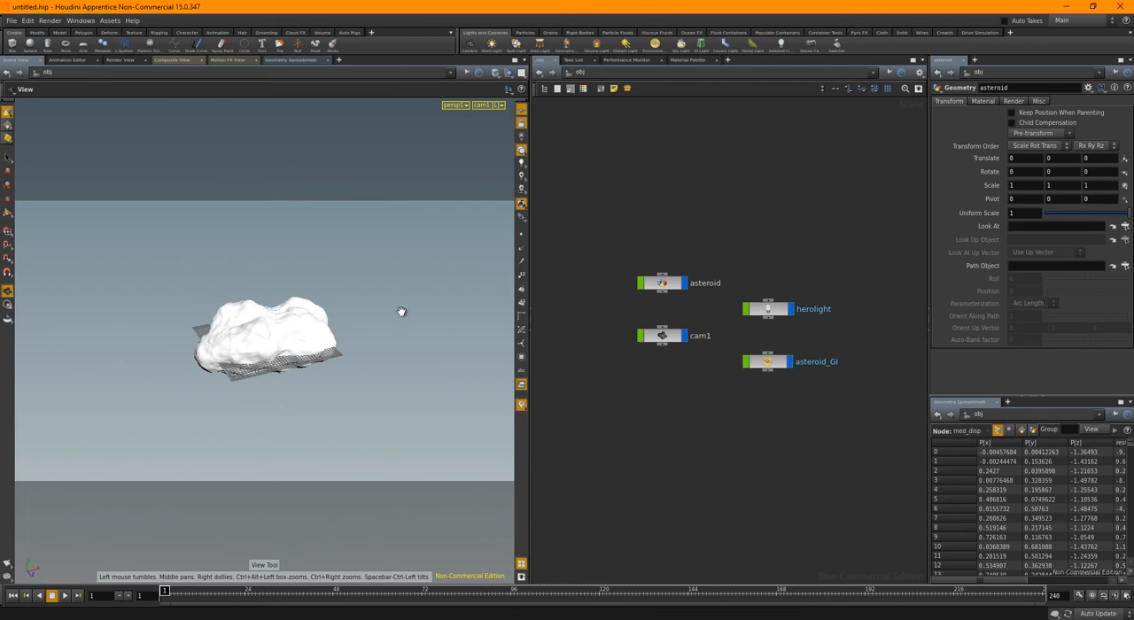
left_click_drag(497, 303, 381, 324)
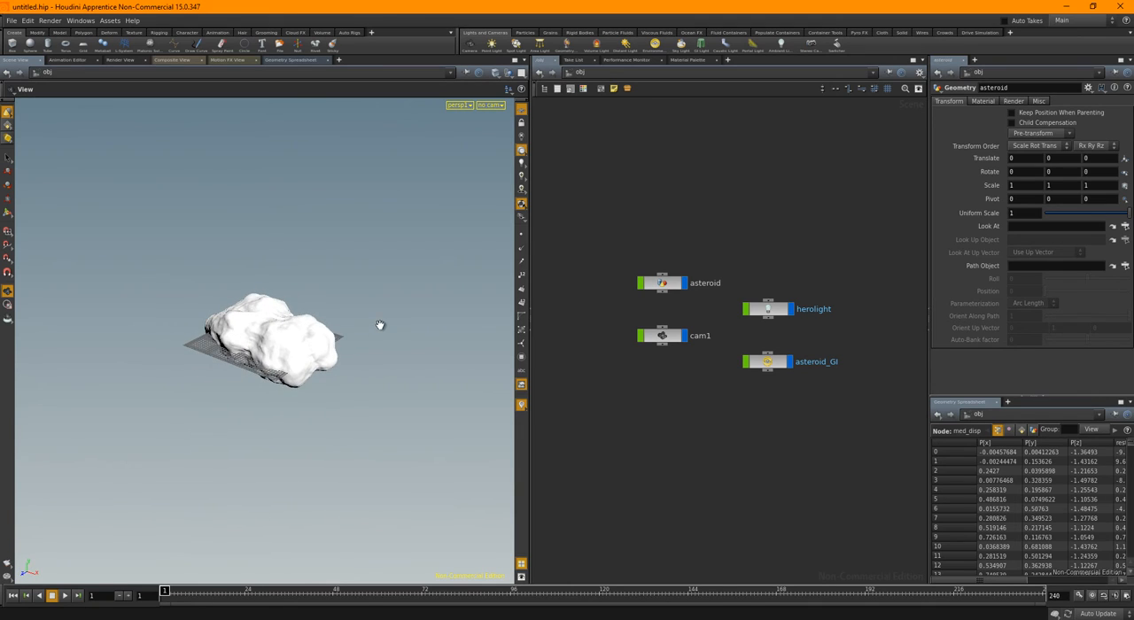
left_click_drag(304, 418, 412, 343)
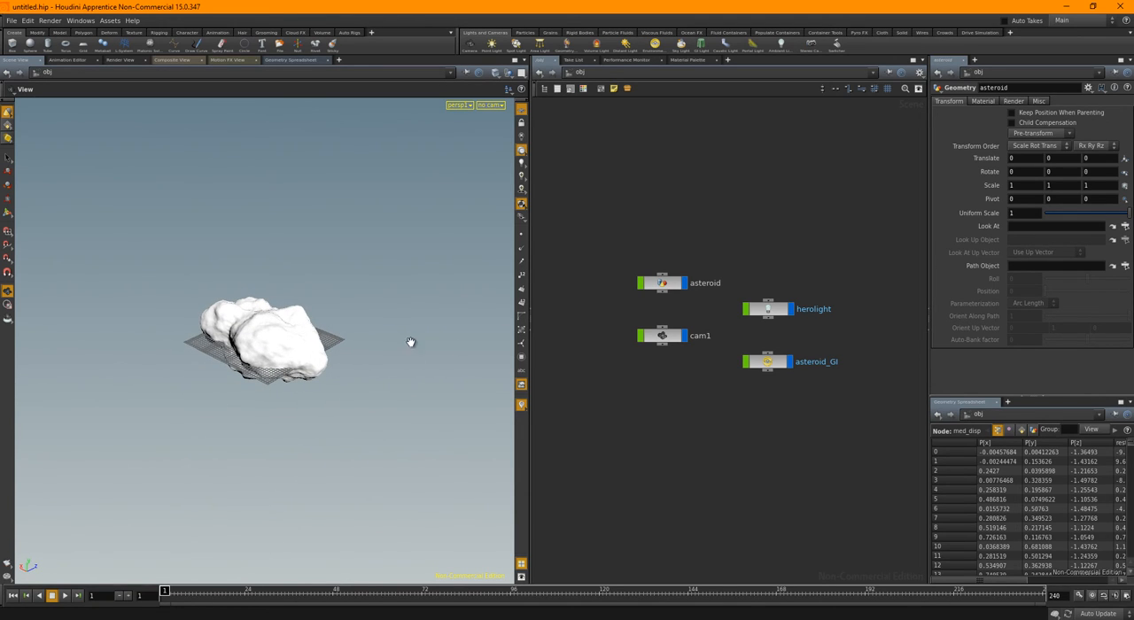
left_click(83, 42)
left_click(281, 287)
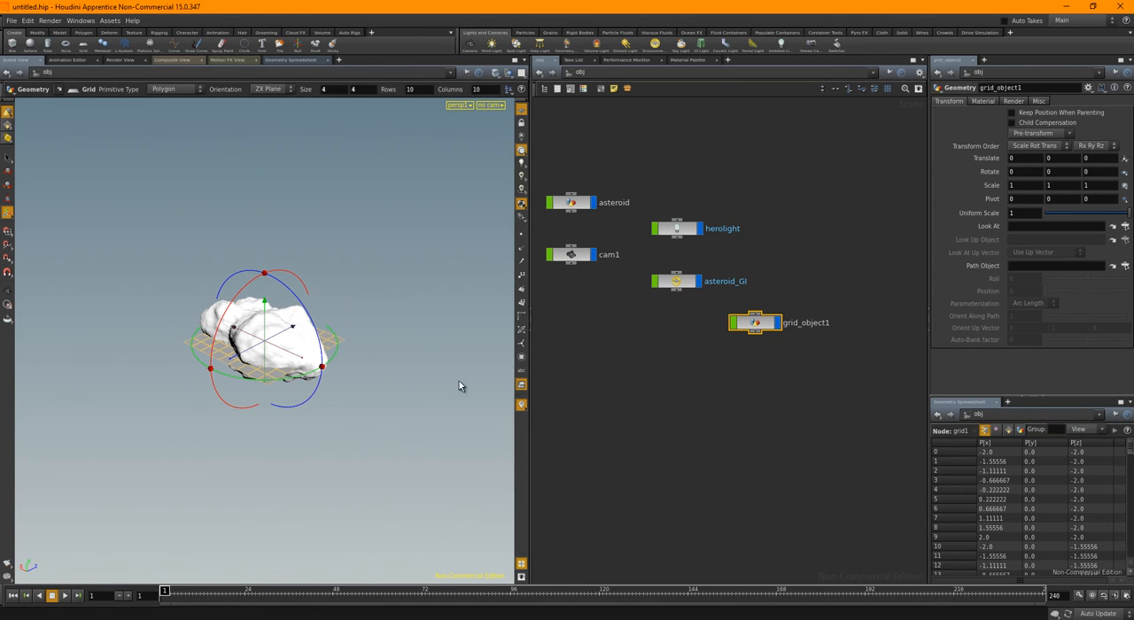
Rename the new grid object planet, place its node below asteroid_GI, and enter its geometry network
double_click(804, 323)
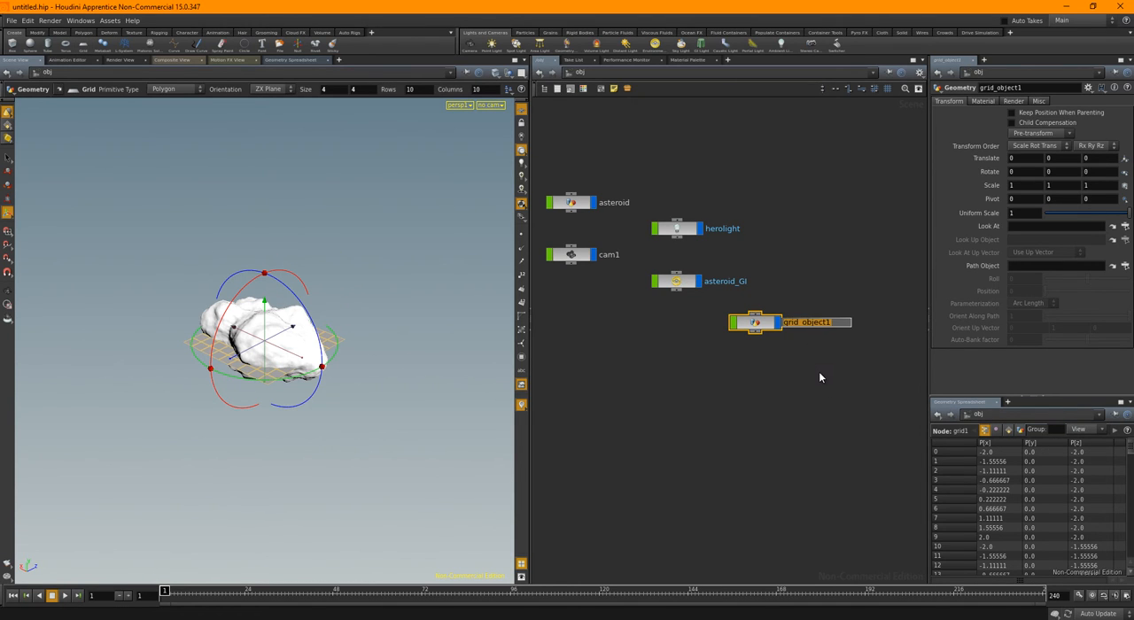
type("planet")
key("Return")
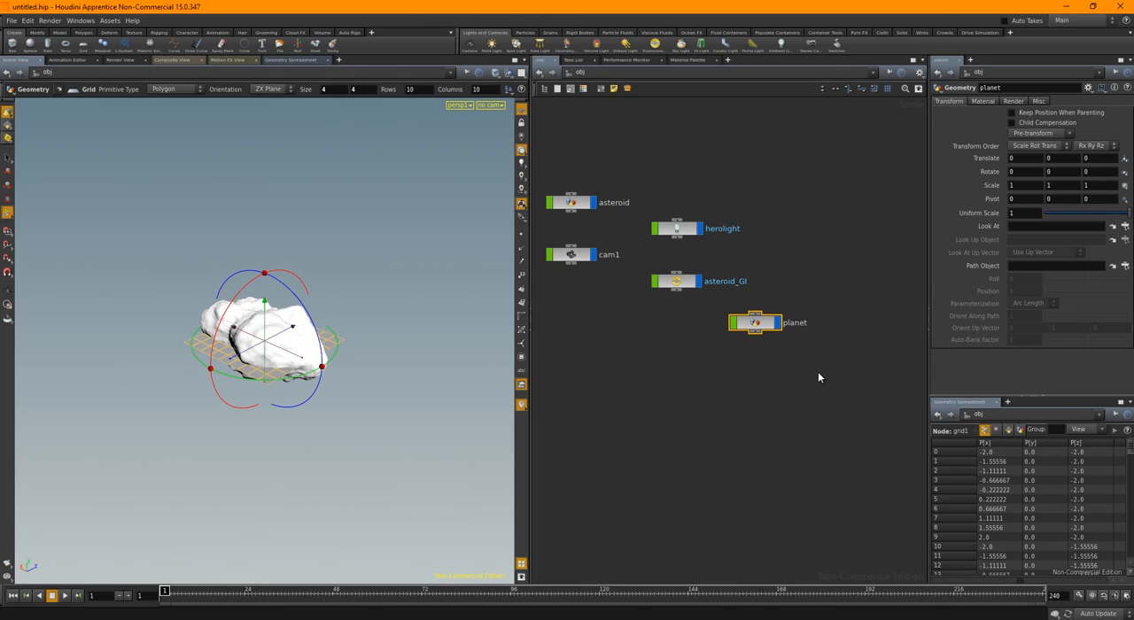
left_click_drag(750, 326, 672, 365)
middle_click_drag(743, 400, 776, 399)
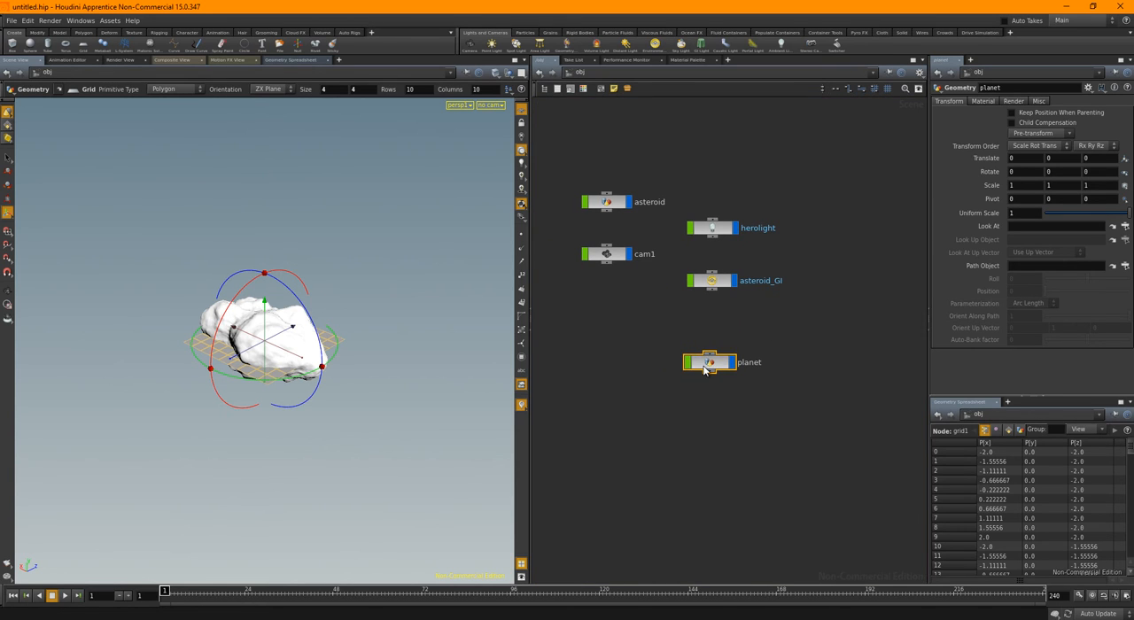
left_click_drag(704, 366, 685, 362)
double_click(700, 361)
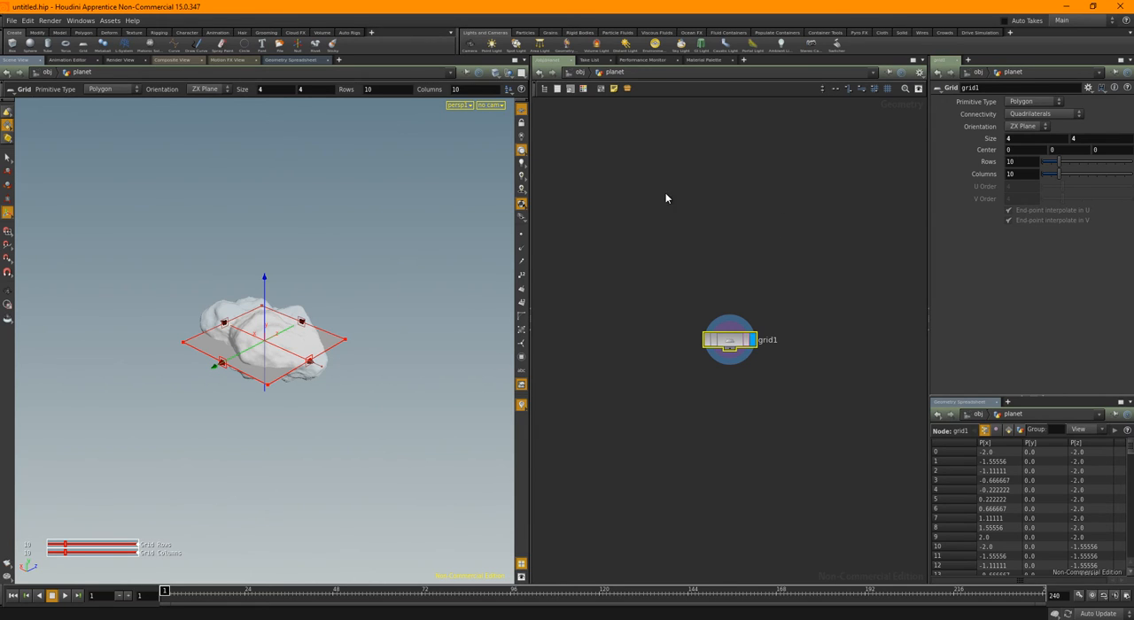
Enlarge the planet grid evenly to a size of 934 by 934
middle_click_drag(246, 92, 354, 44)
middle_click_drag(553, 75, 686, 90)
mouse_move(340, 277)
right_mouse_down("alt")
mouse_move(476, 265)
mouse_move(107, 263)
right_mouse_up("alt")
right_click_drag(245, 265, 150, 266, "alt")
mouse_move(395, 276)
right_mouse_down("alt")
mouse_move(243, 287)
mouse_move(765, 314)
mouse_move(201, 287)
right_mouse_up("alt")
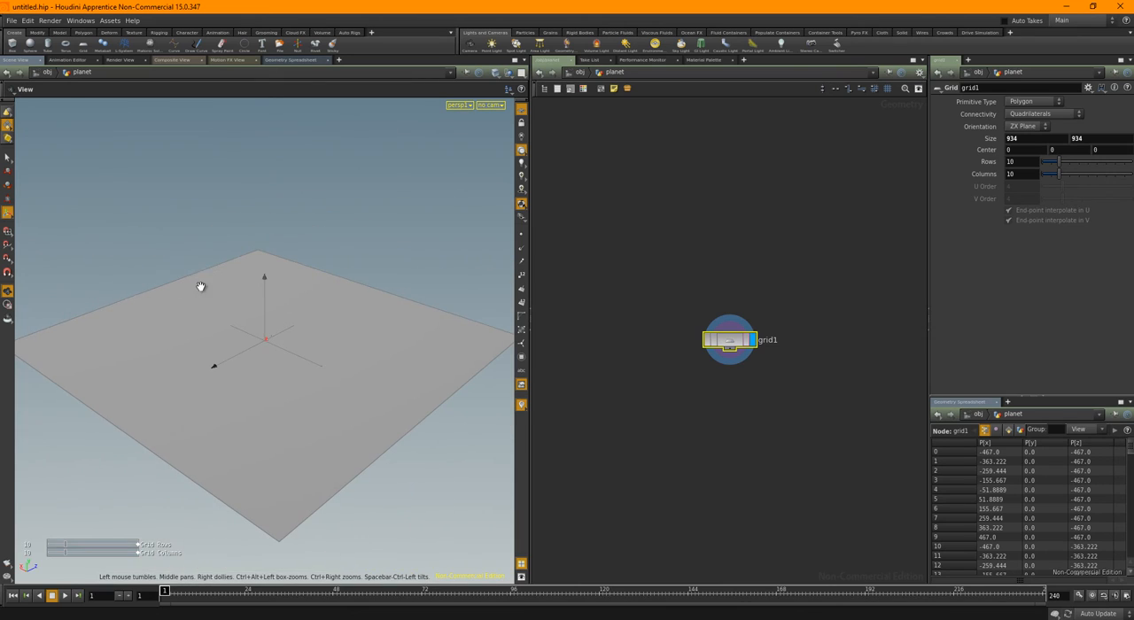
Switch the viewport shading so polygon edges show over the shaded surface of the grid
left_click(496, 73)
left_click(516, 175)
left_click_drag(252, 347, 297, 352, "alt")
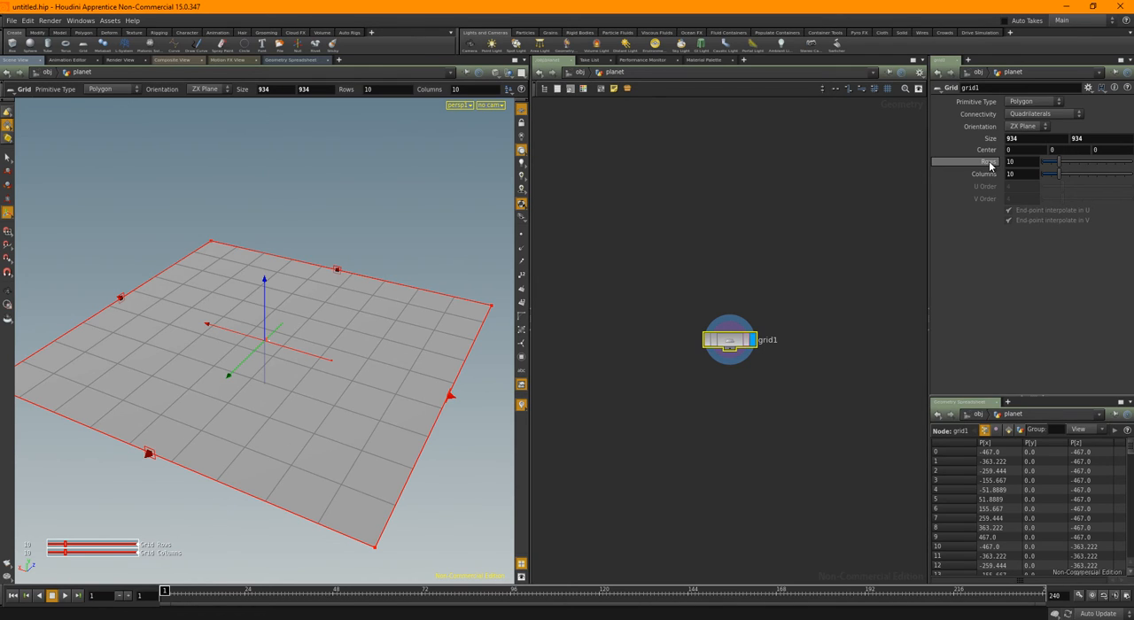
Link the grid's Columns to its Rows with a relative channel reference and set Rows to 50
left_click_drag(1004, 174, 1019, 181)
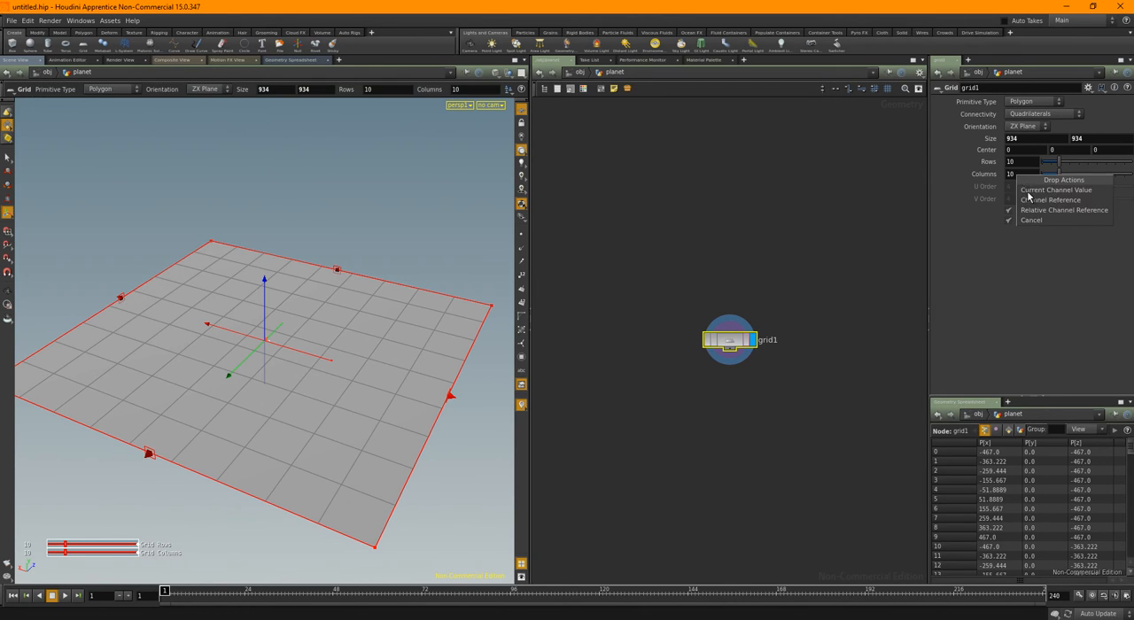
left_click(1035, 210)
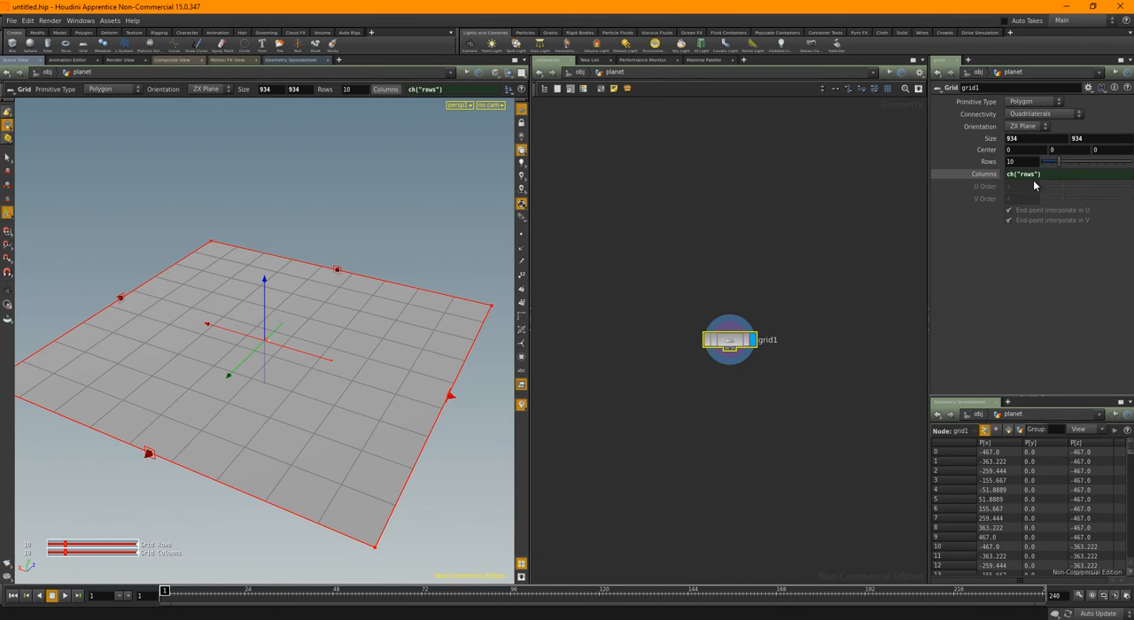
left_click_drag(929, 203, 866, 202)
left_click_drag(1011, 161, 1132, 161)
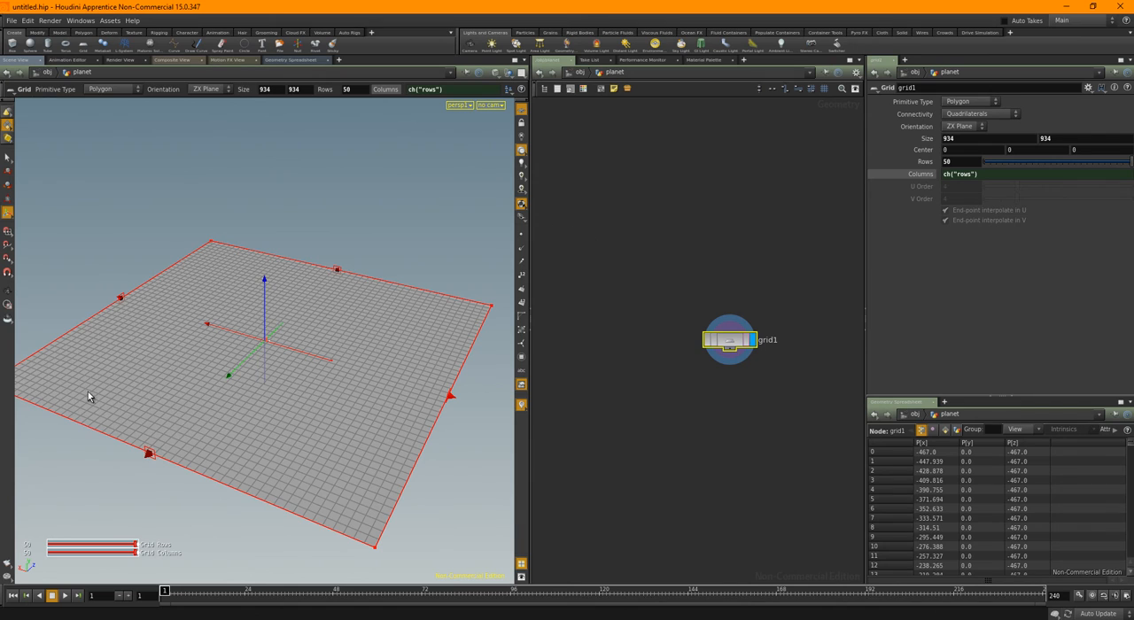
key("Escape")
left_click_drag(89, 392, 230, 386)
key("Return")
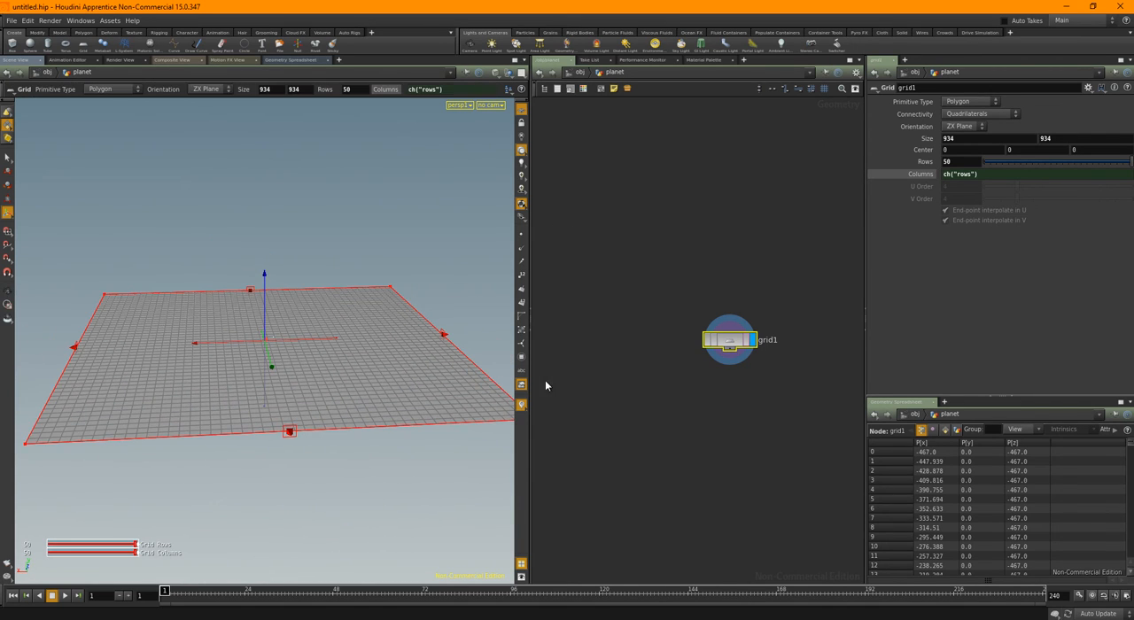
Set the planet grid's size to 1000 by 1000
left_click(974, 137)
type("100")
key("Tab")
type("1")
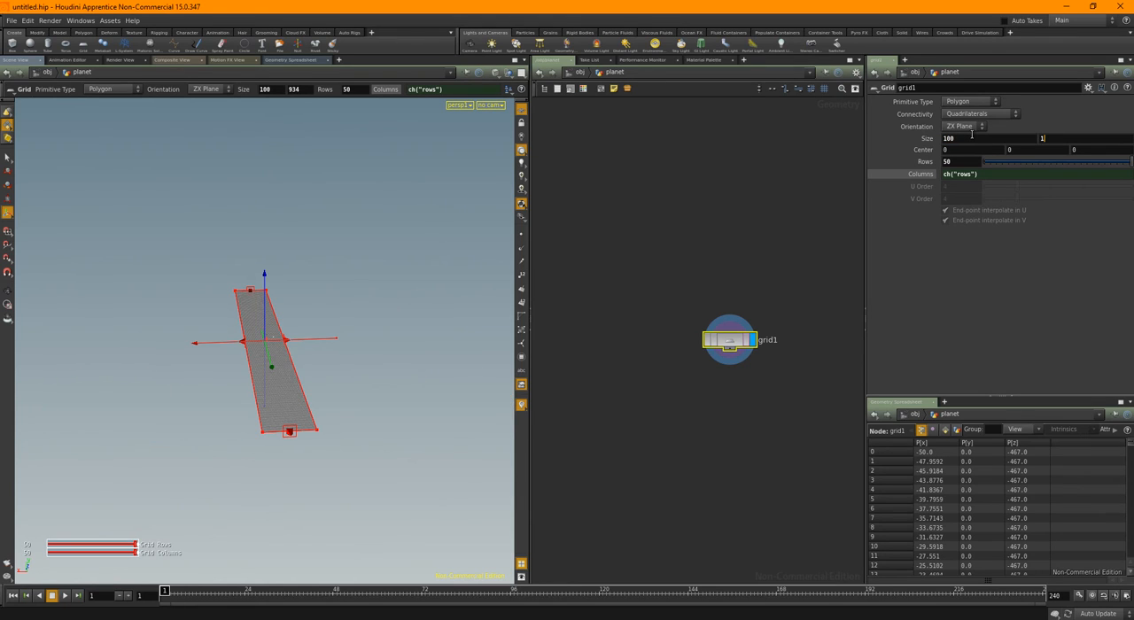
type("000")
key("Return")
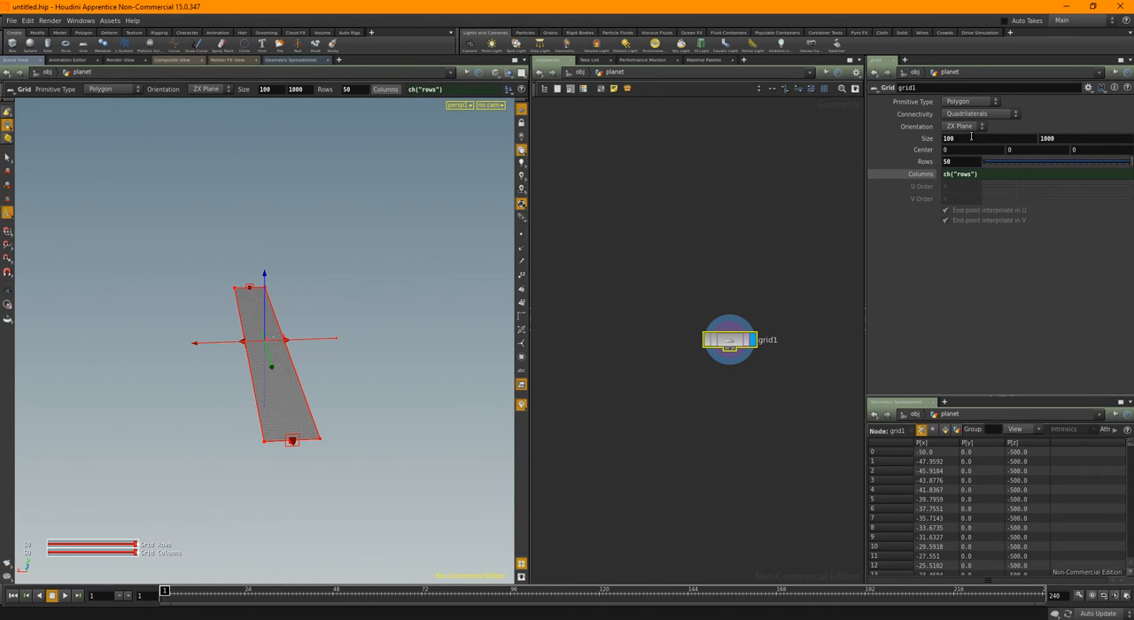
key("Return")
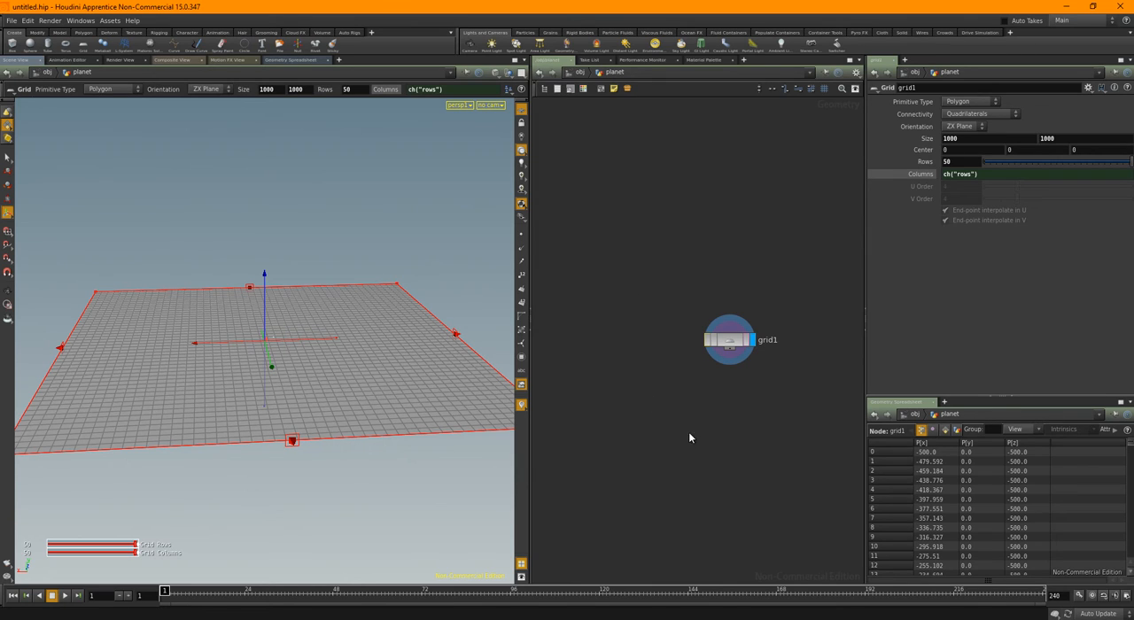
middle_click_drag(714, 424, 667, 406)
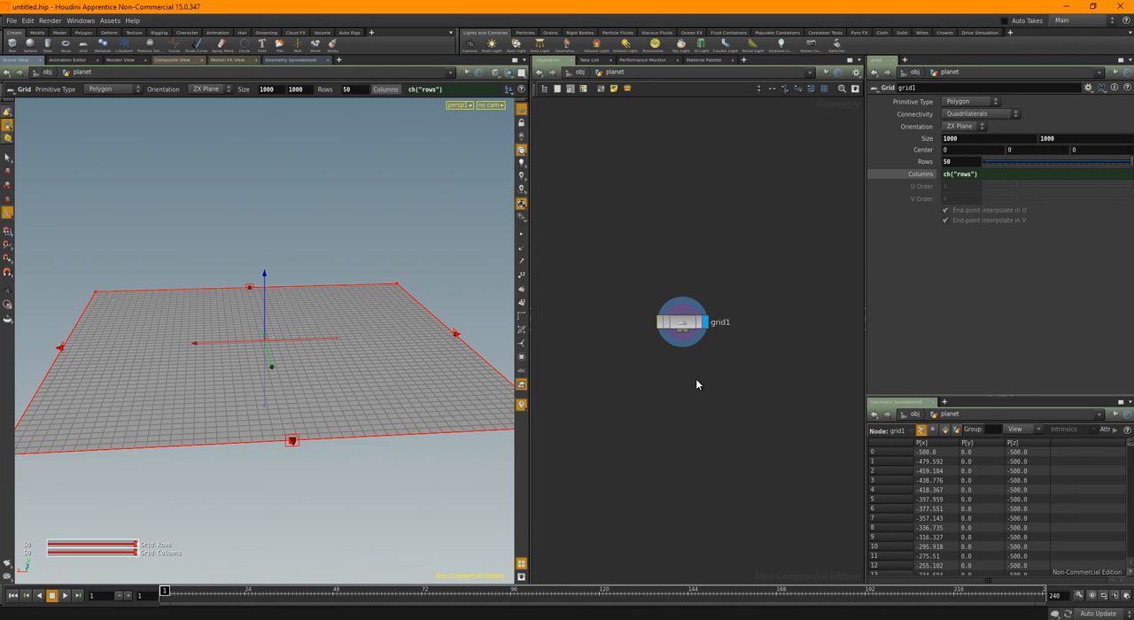
middle_click_drag(695, 379, 703, 358)
scroll(698, 355, "up", 1)
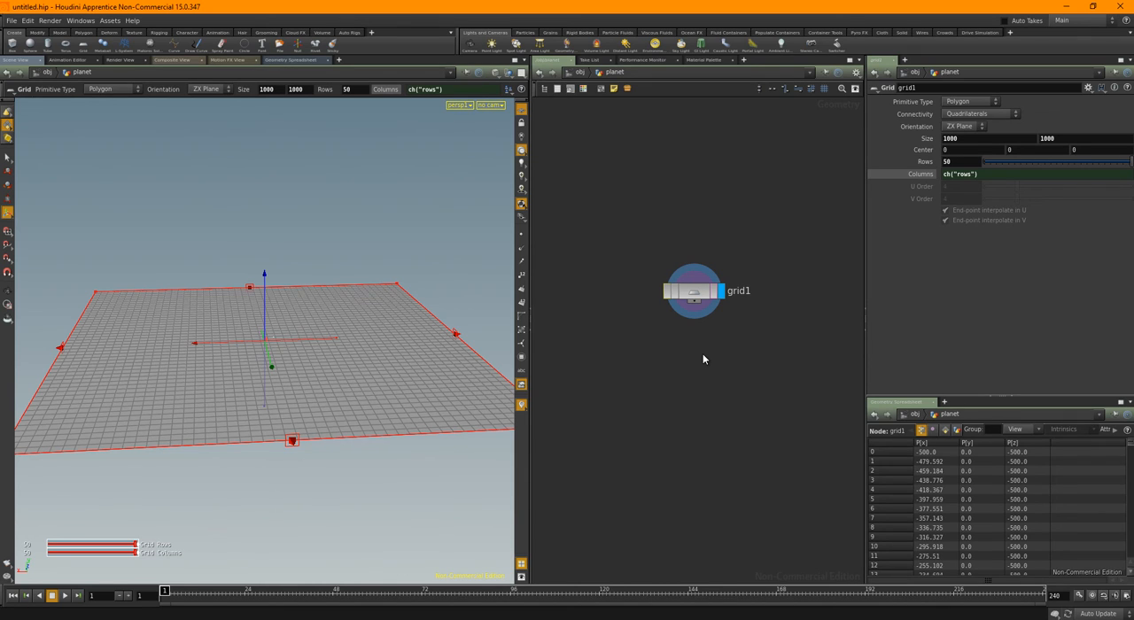
middle_click_drag(681, 361, 680, 328)
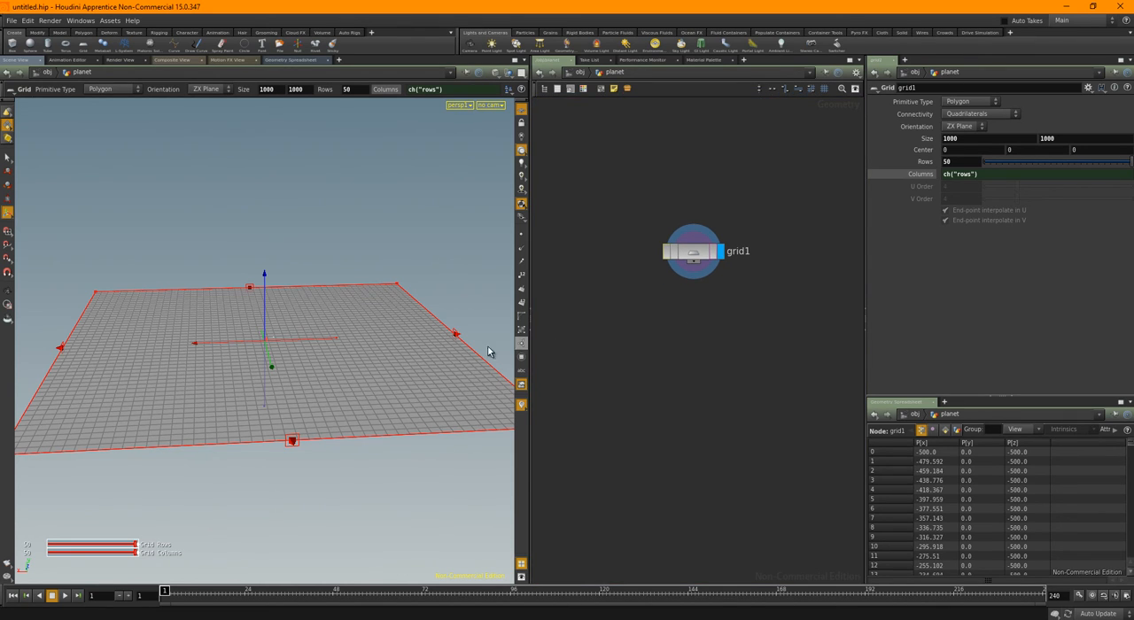
key("Escape")
left_click_drag(304, 340, 292, 390)
right_click_drag(291, 390, 128, 368)
left_click_drag(314, 375, 358, 345)
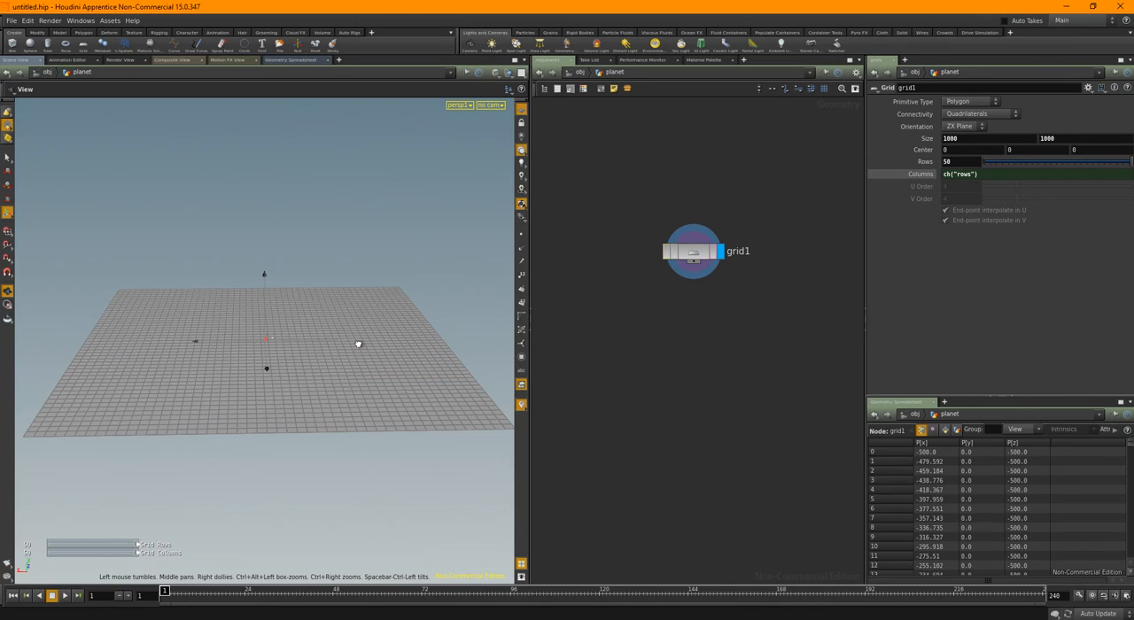
key("Return")
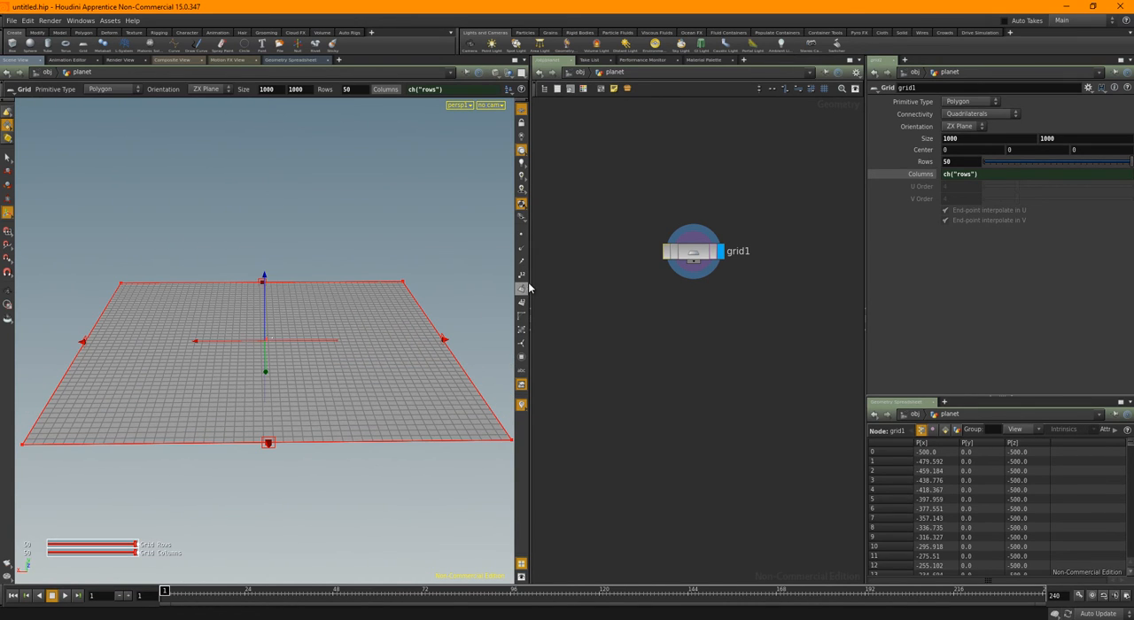
Add a box node beside grid1 and set its primitive type to Polygon Mesh
left_click_drag(529, 282, 558, 283)
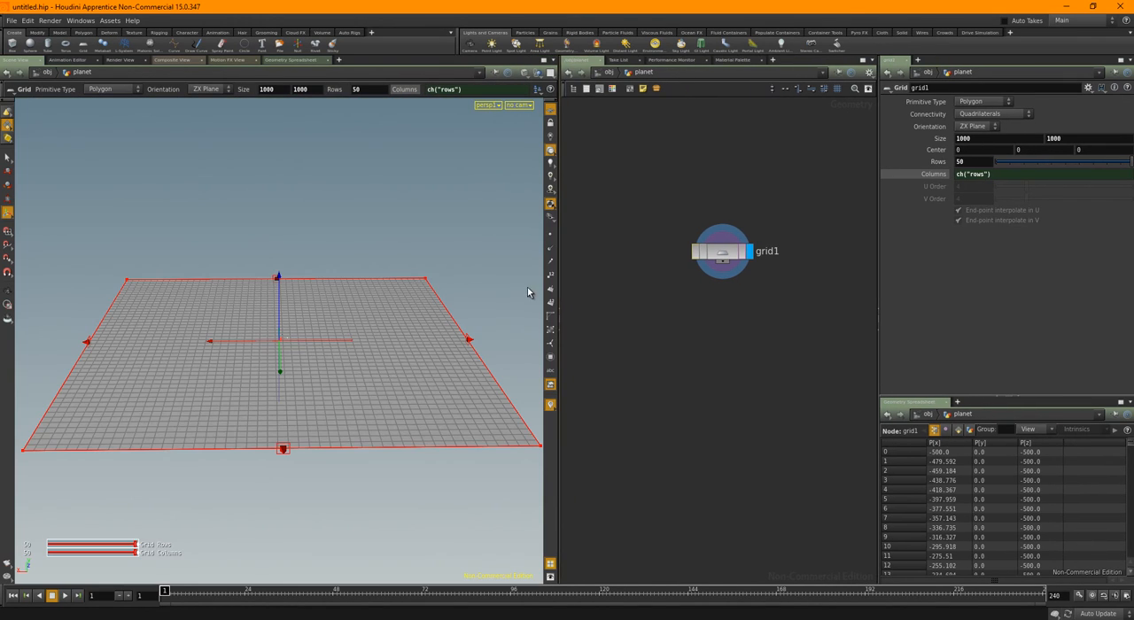
middle_click_drag(715, 337, 734, 330)
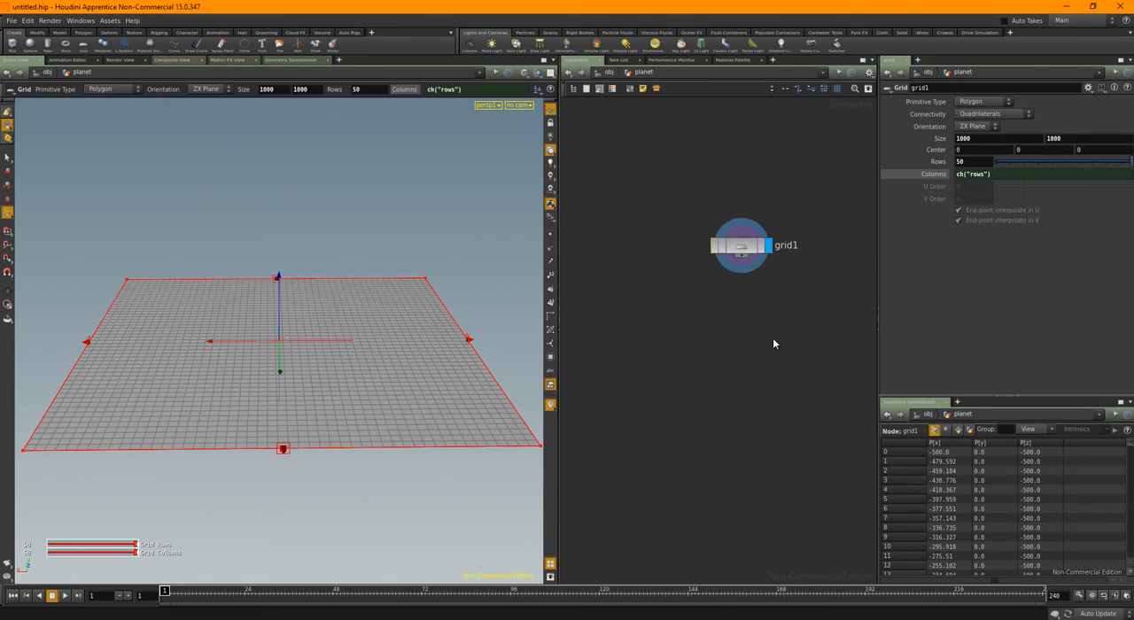
middle_click_drag(796, 342, 709, 339)
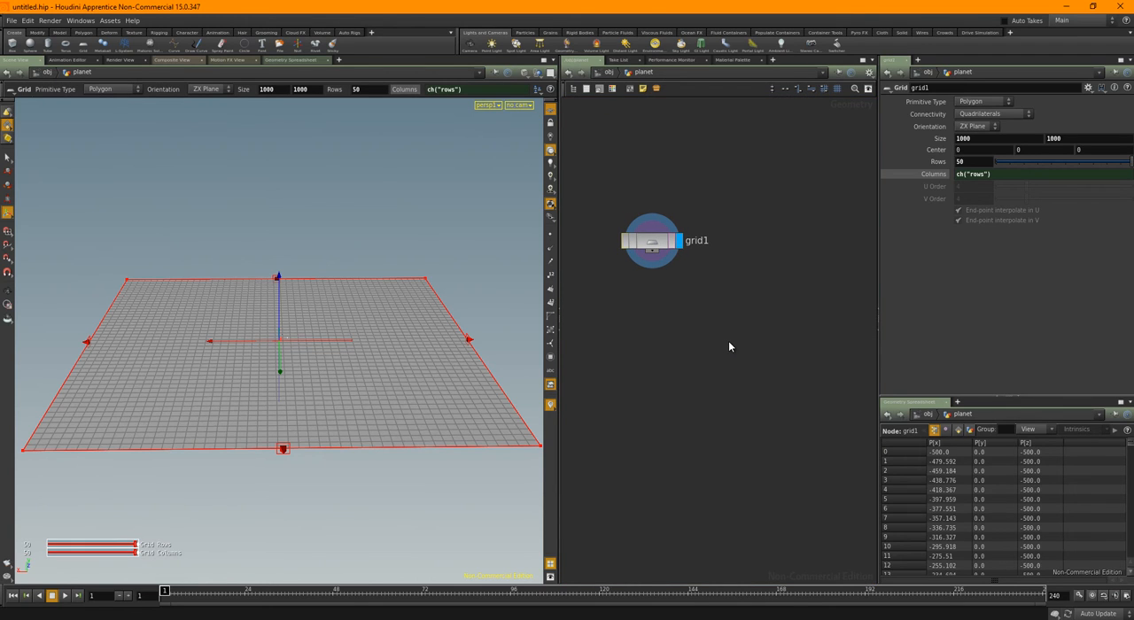
left_click(753, 285)
left_click(984, 102)
left_click(980, 122)
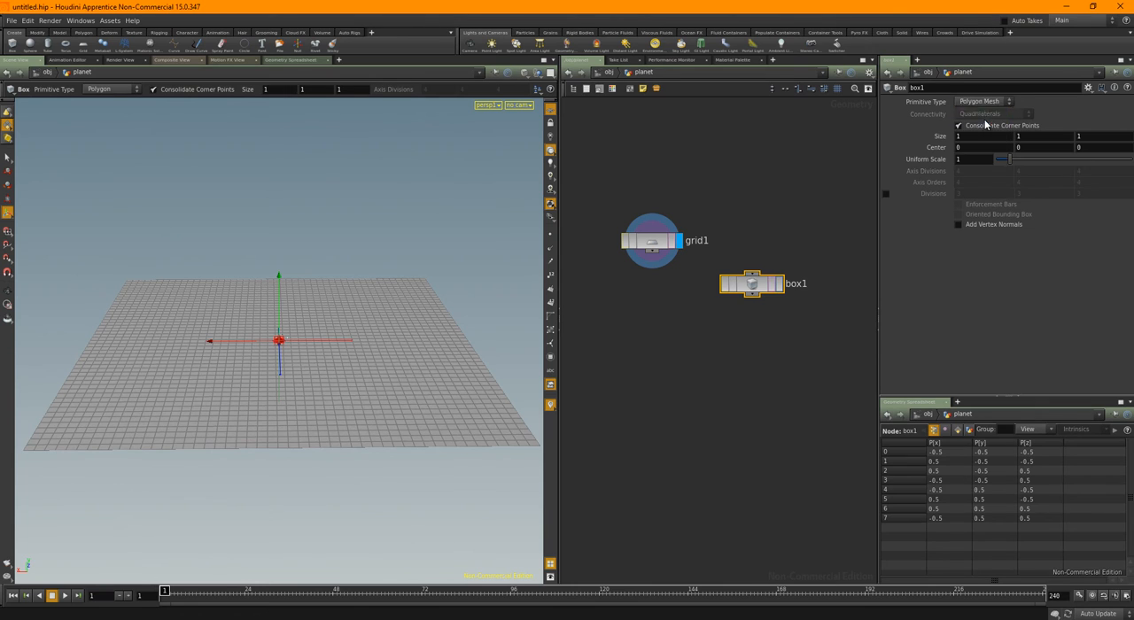
Display box1 framed in the viewport and hide the other scene objects
key("Escape")
key("space+g")
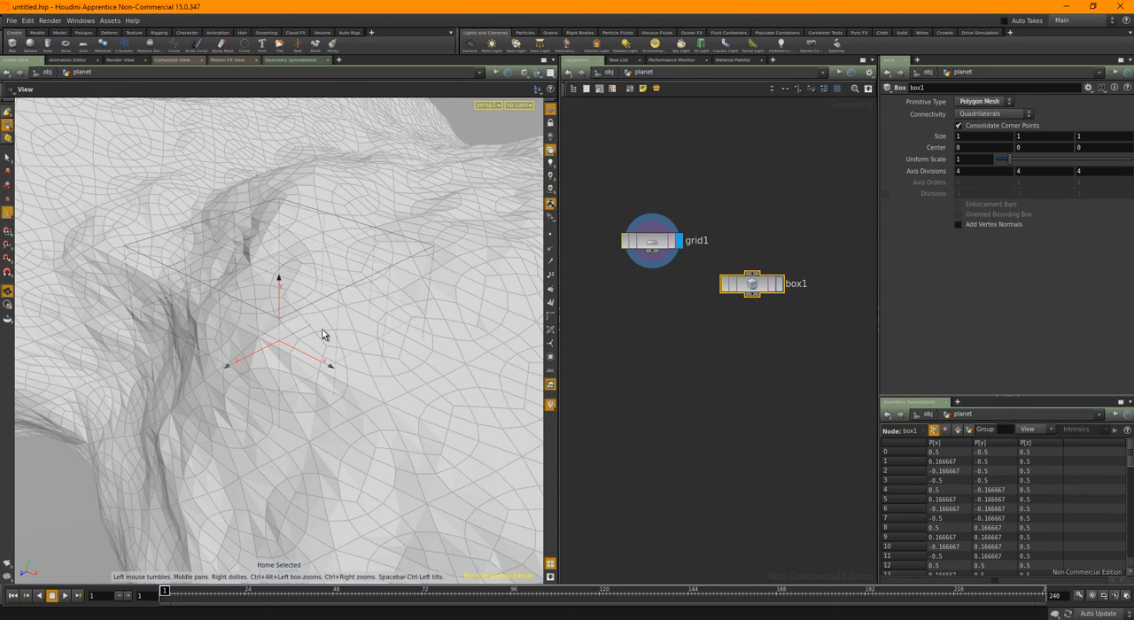
left_click(782, 285)
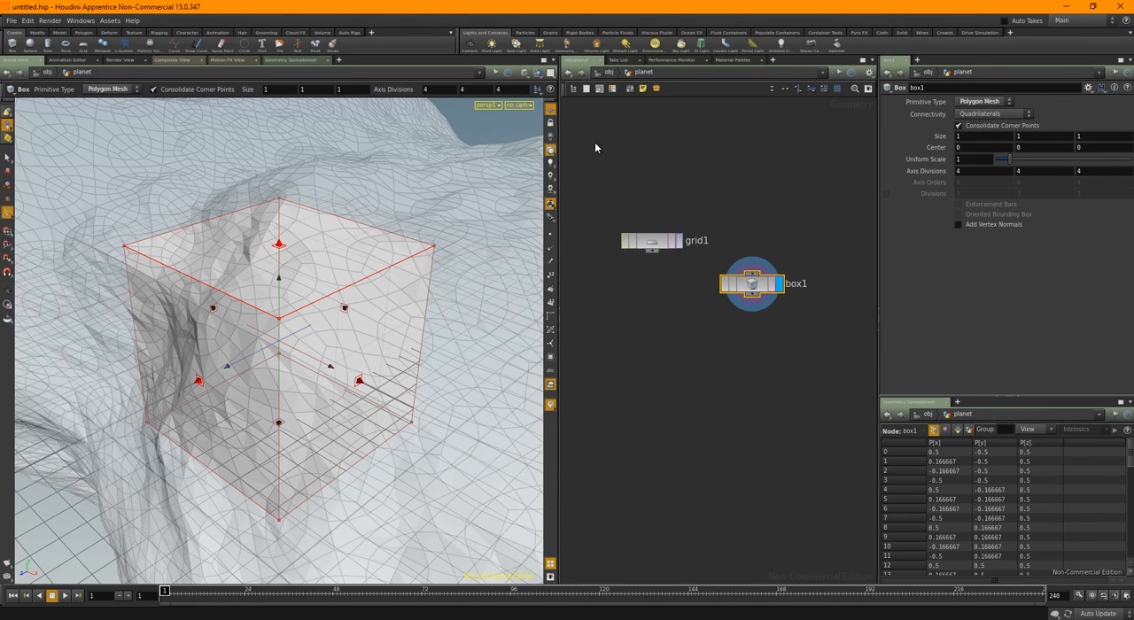
left_click(537, 75)
left_click(549, 106)
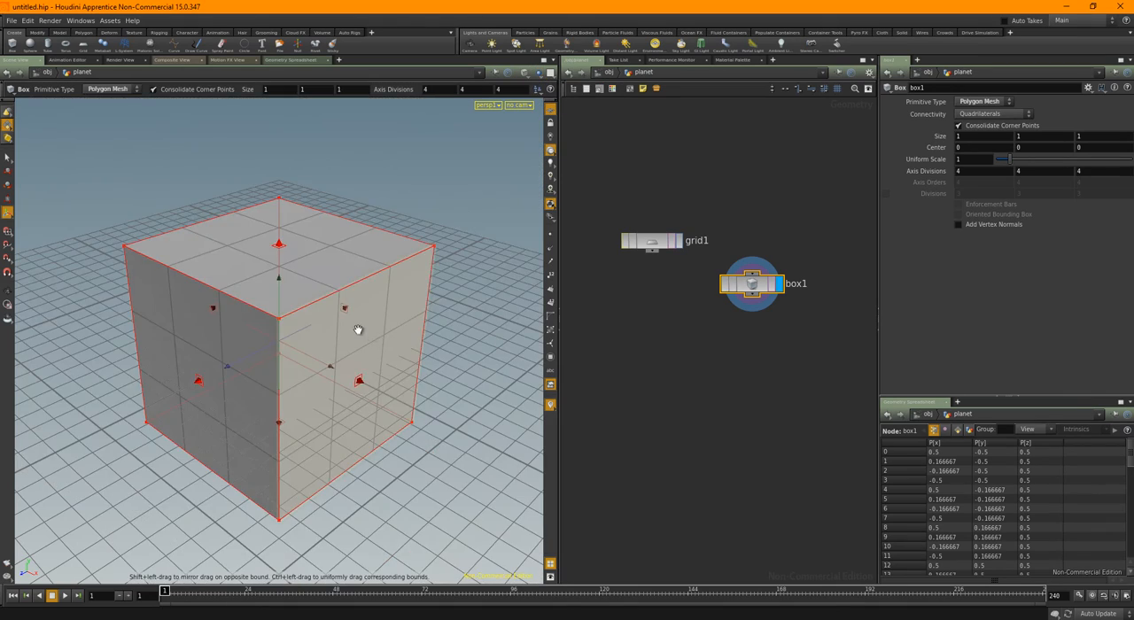
Link box1's X size to the planet grid's X size with the expression ch("../grid1/sizex")
left_click_drag(357, 330, 433, 333, "alt")
right_click_drag(433, 333, 349, 319, "alt")
left_click_drag(452, 357, 400, 345, "alt")
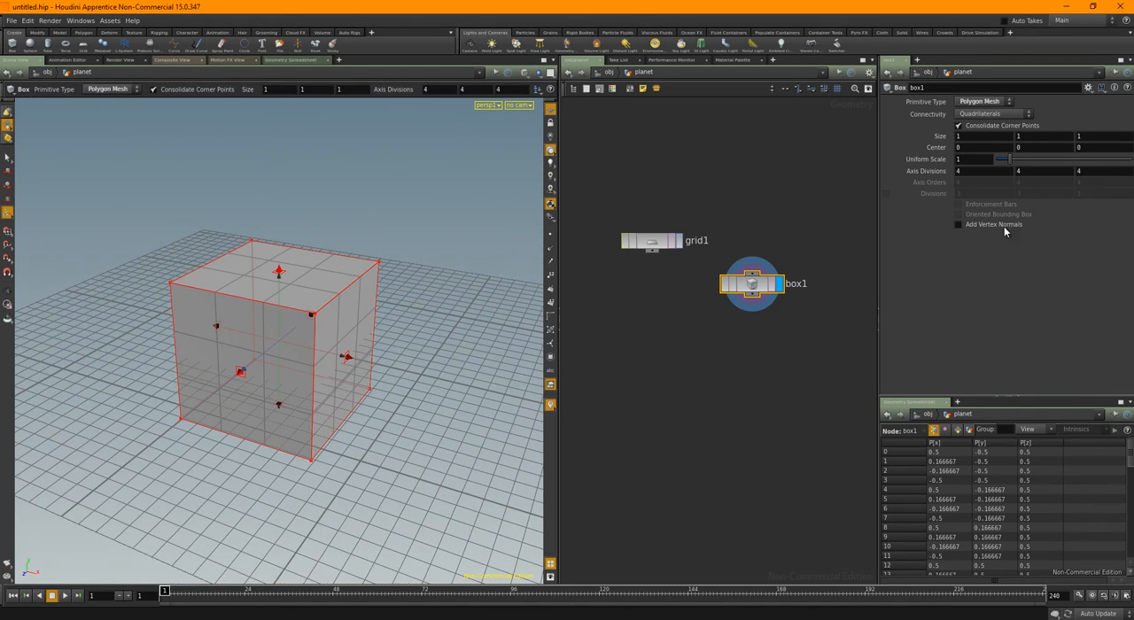
mouse_move(390, 396)
left_mouse_down("alt")
mouse_move(426, 373)
mouse_move(407, 395)
left_mouse_up("alt")
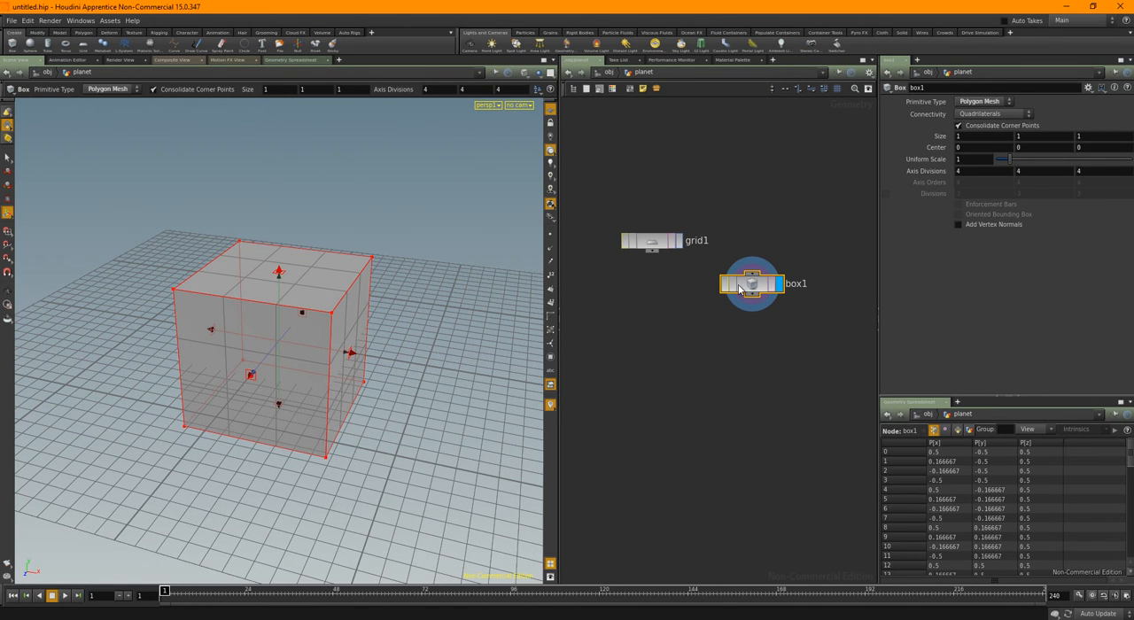
left_click(657, 247)
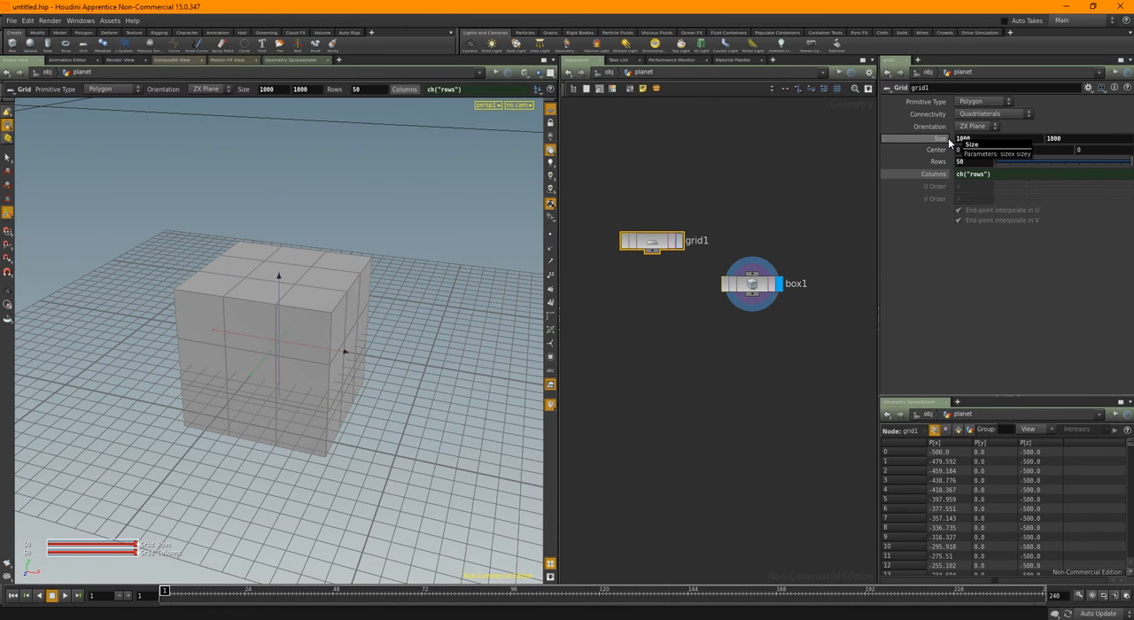
left_click(749, 284)
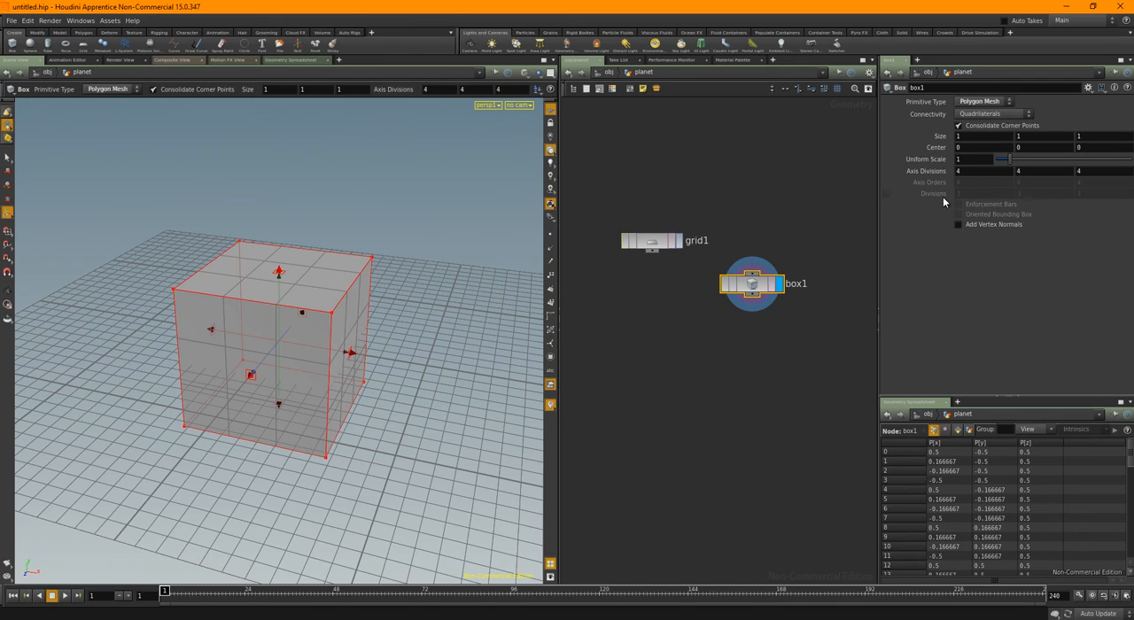
type("ch()")
type("''")
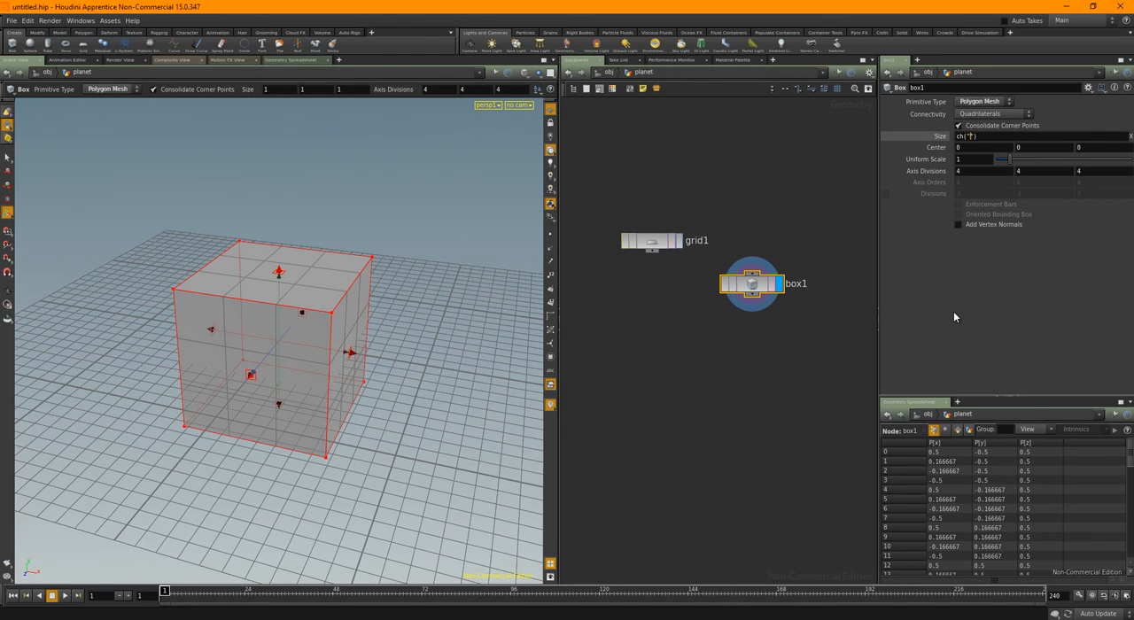
type("../gr")
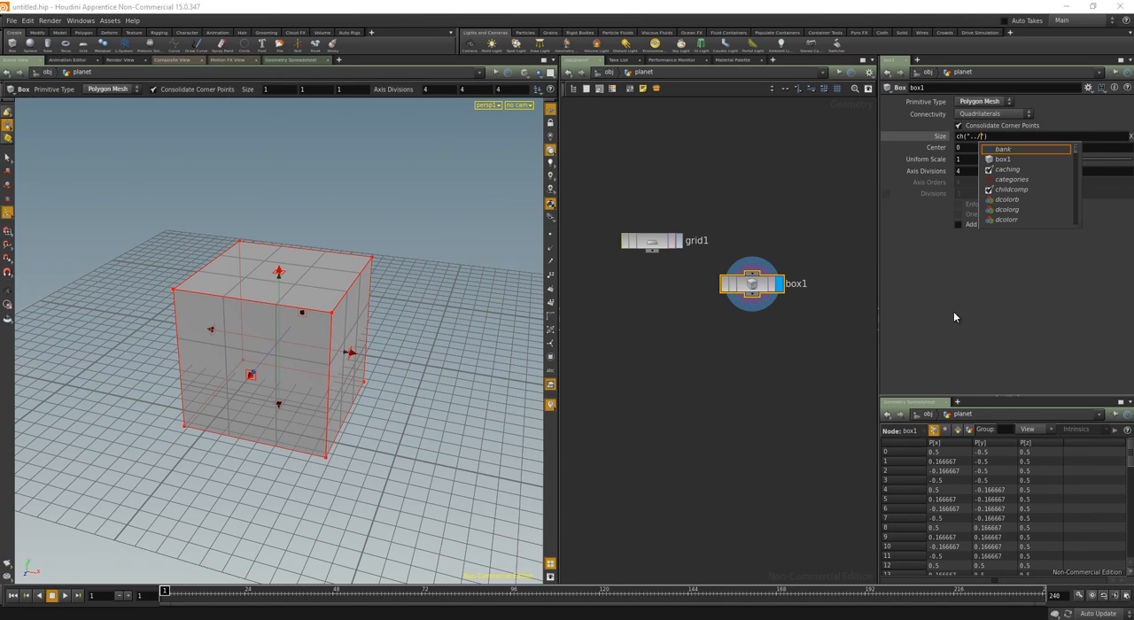
type("id1")
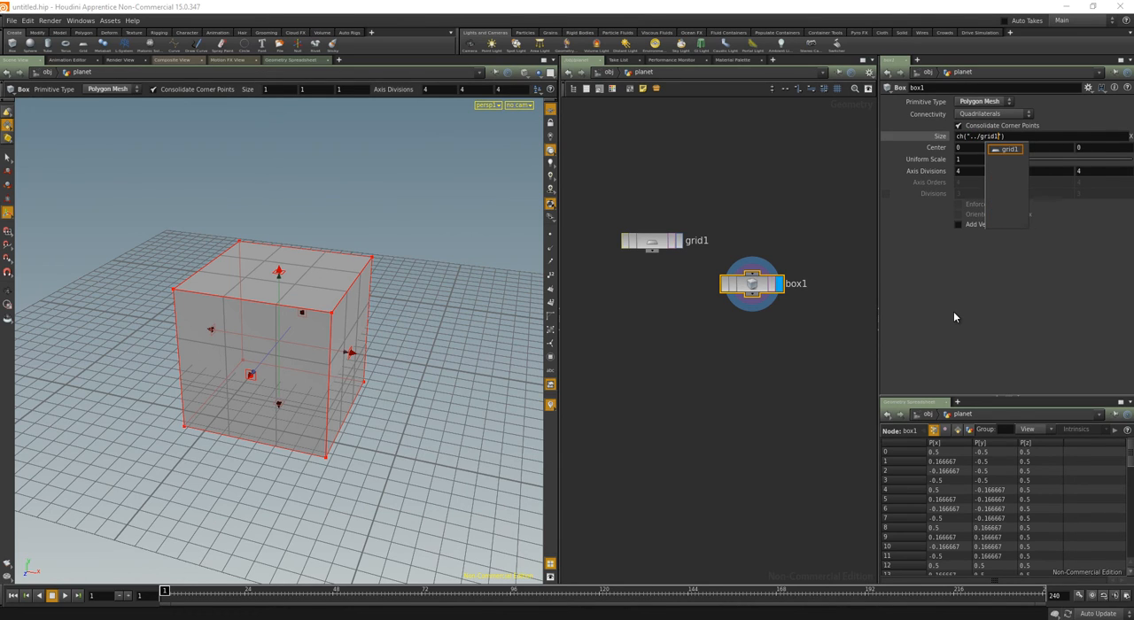
type("/sizex")
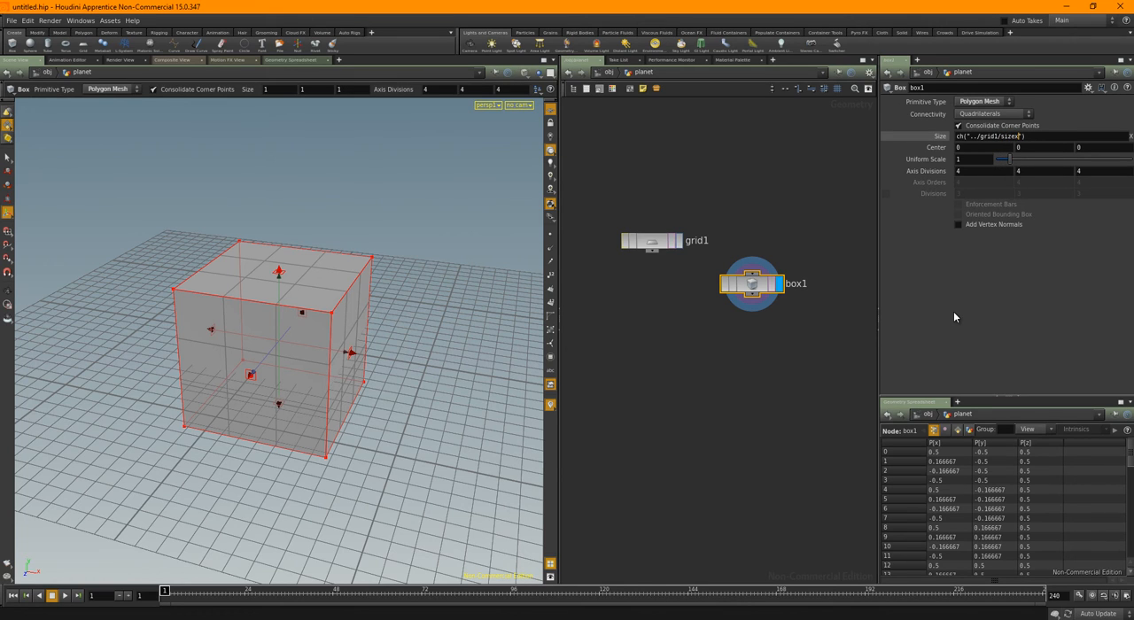
key("Return")
Link box1's Z size to the planet grid's Y size with the expression ch("../grid1/sizey")
type("ch(")
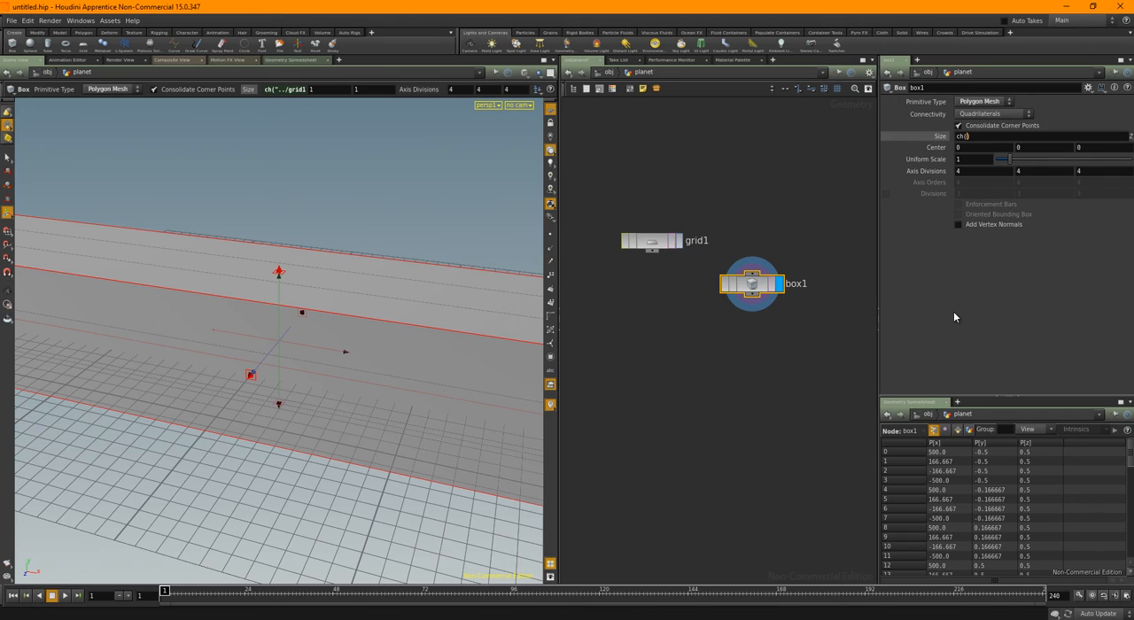
type("\"../grid1")
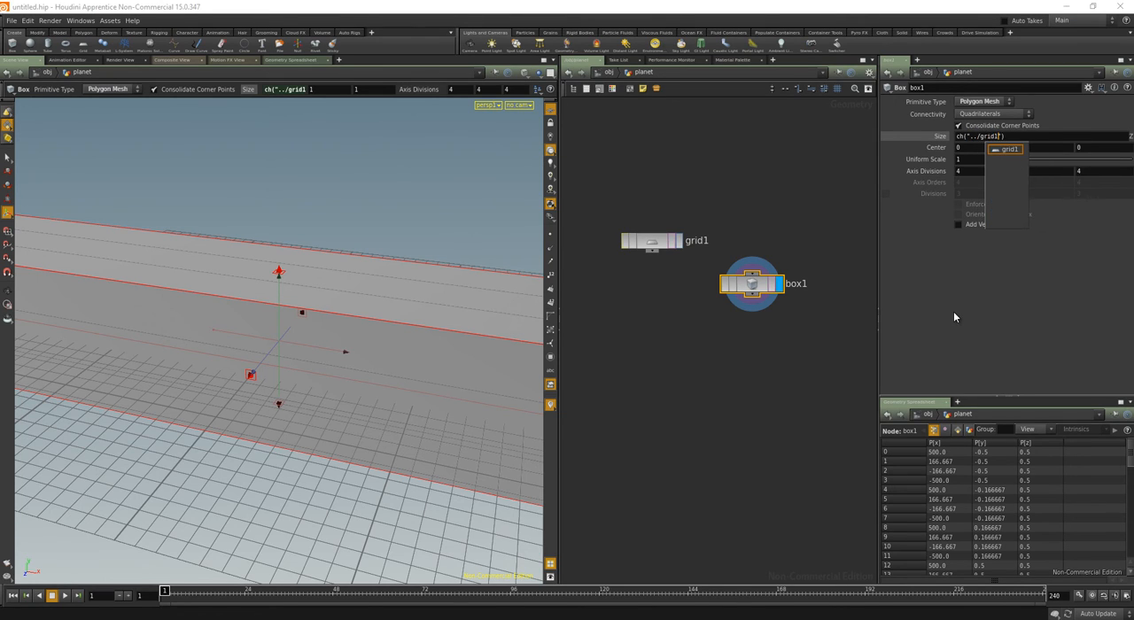
type("/size")
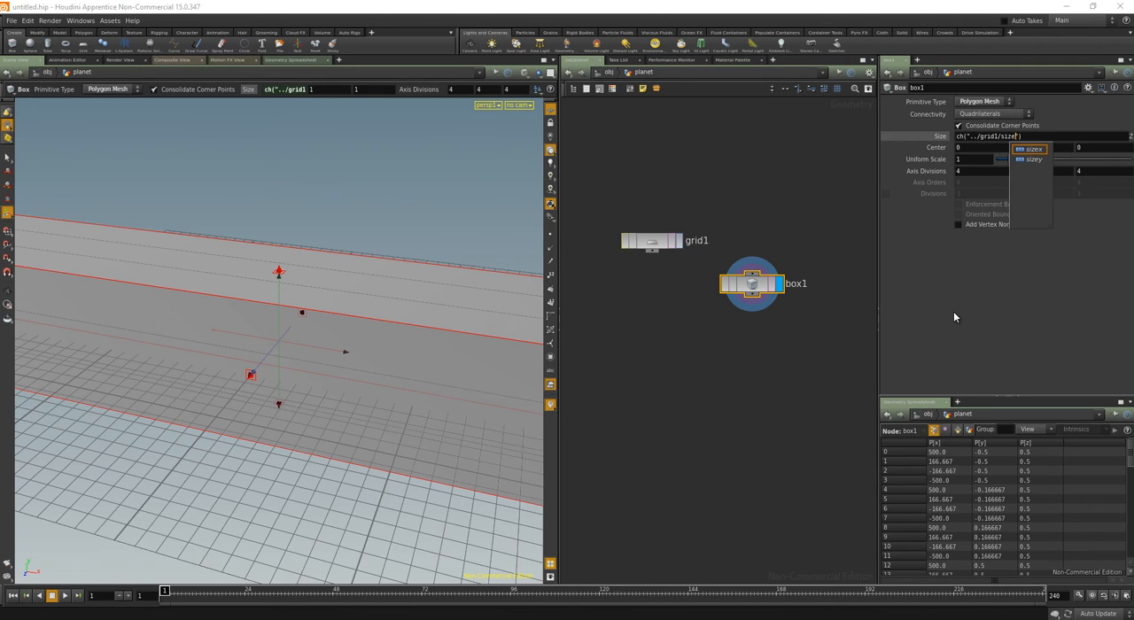
type("y")
key("Return")
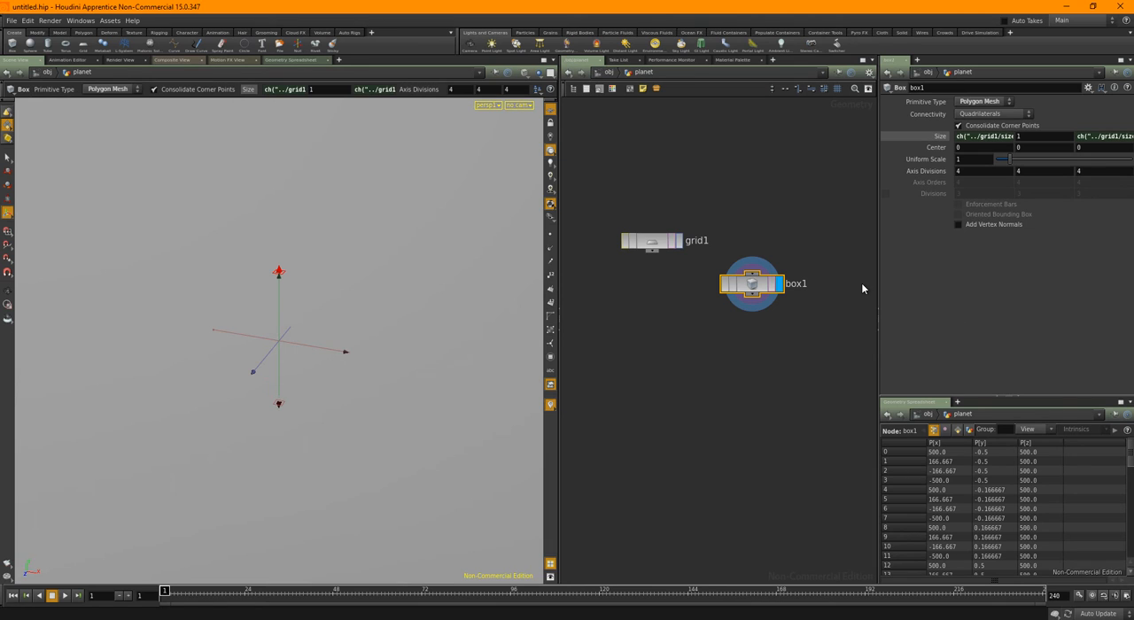
Frame the whole box in the viewport and compare its footprint with grid1
key("space+h")
left_click_drag(331, 417, 296, 396)
right_click_drag(296, 395, 380, 473)
left_click_drag(380, 473, 377, 471)
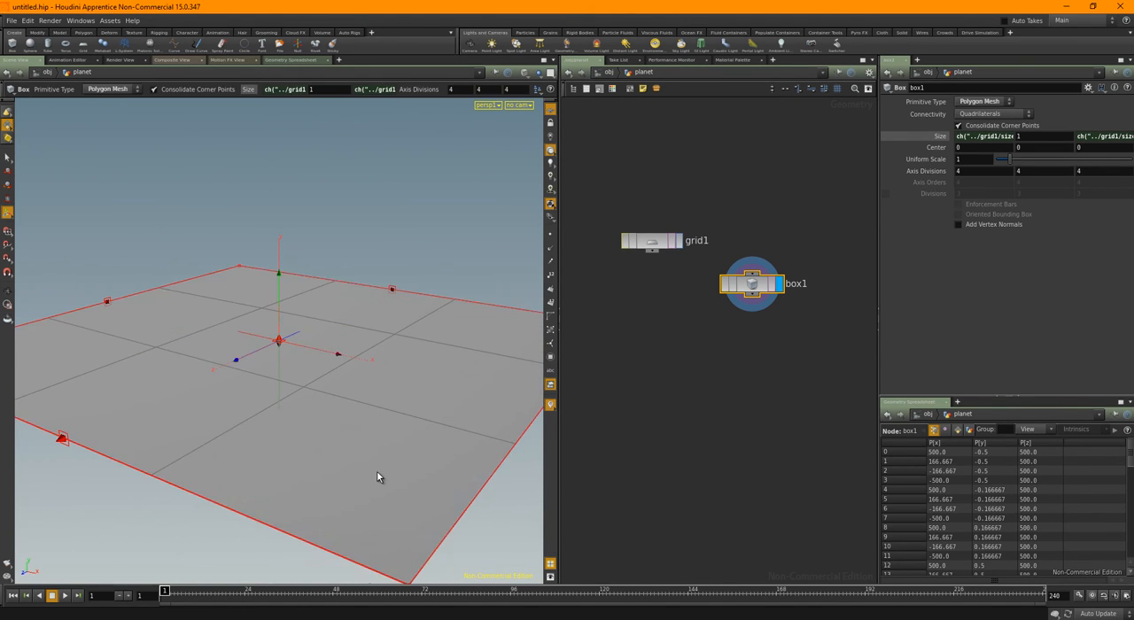
left_click(652, 240)
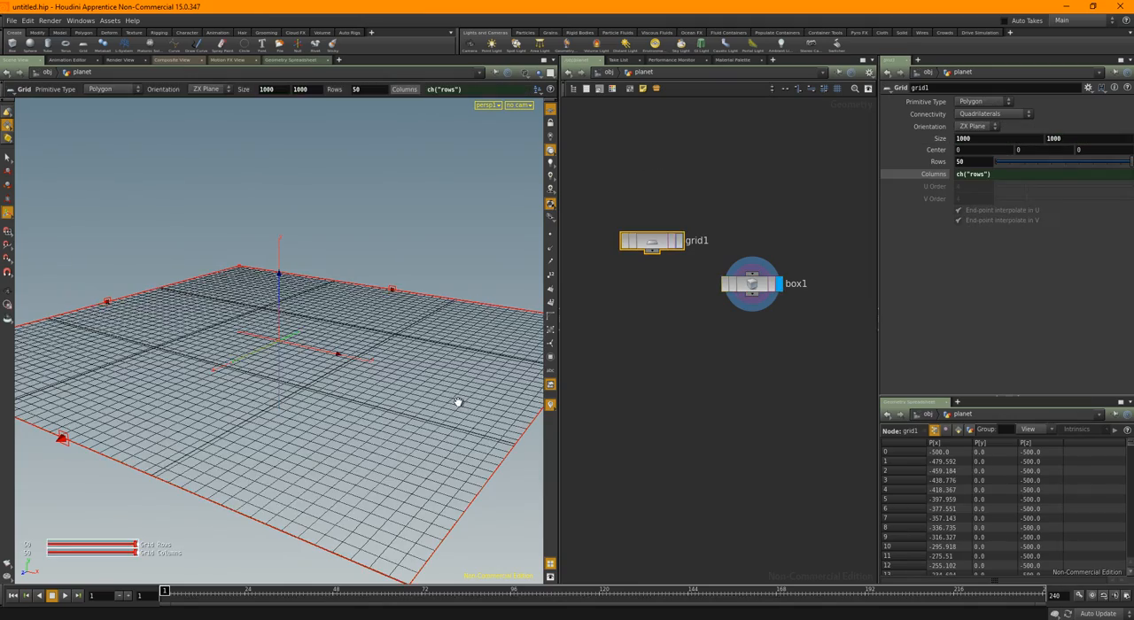
key("Escape")
mouse_move(458, 402)
left_mouse_down()
mouse_move(443, 337)
mouse_move(435, 375)
mouse_move(343, 400)
mouse_move(450, 384)
mouse_move(453, 372)
mouse_move(457, 384)
left_mouse_up()
middle_click_drag(732, 313, 743, 295)
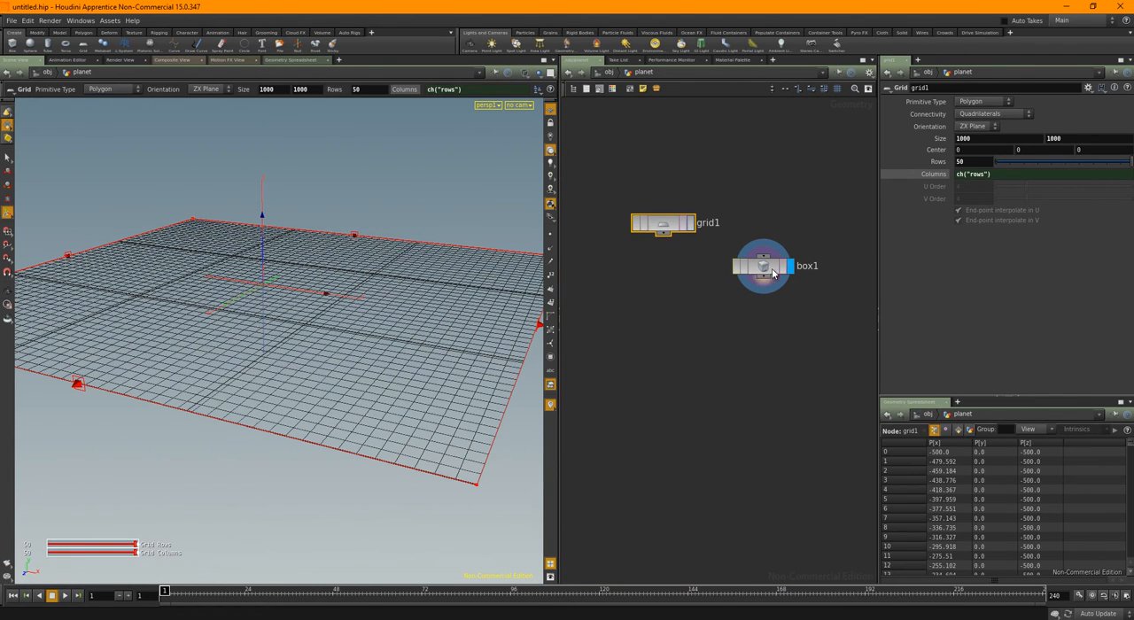
Set box1's Y size to 26 so the flat box encloses the planet grid
left_click(771, 270)
middle_click(1027, 136)
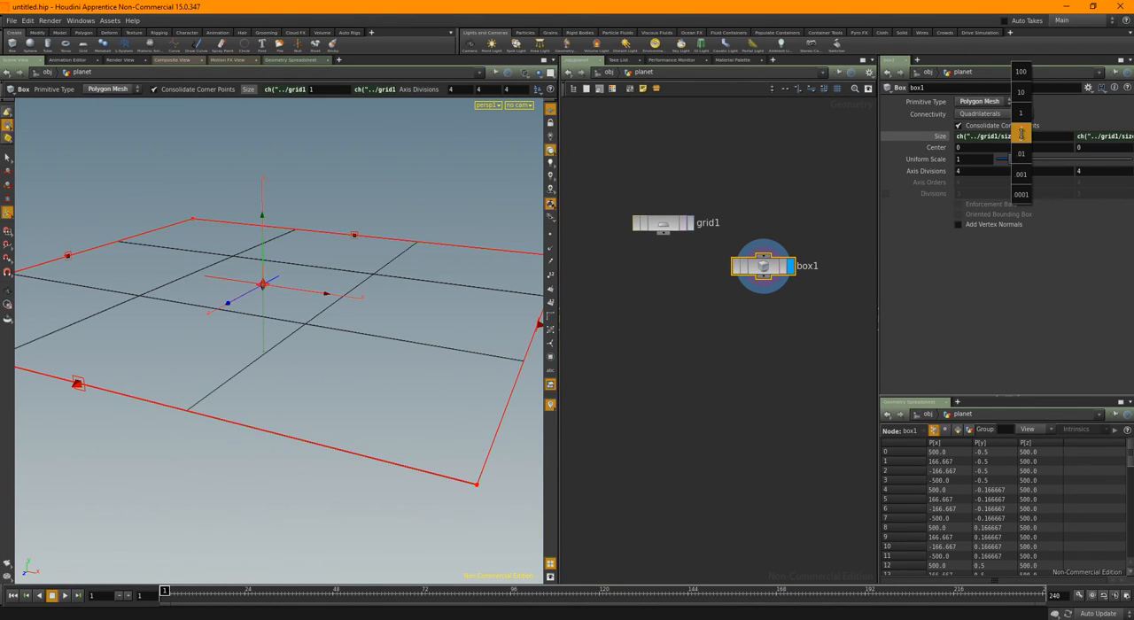
middle_click_drag(1026, 135, 1133, 120)
left_click_drag(386, 324, 423, 319, "alt")
right_click_drag(487, 315, 418, 316, "alt")
left_click_drag(417, 317, 499, 322, "alt")
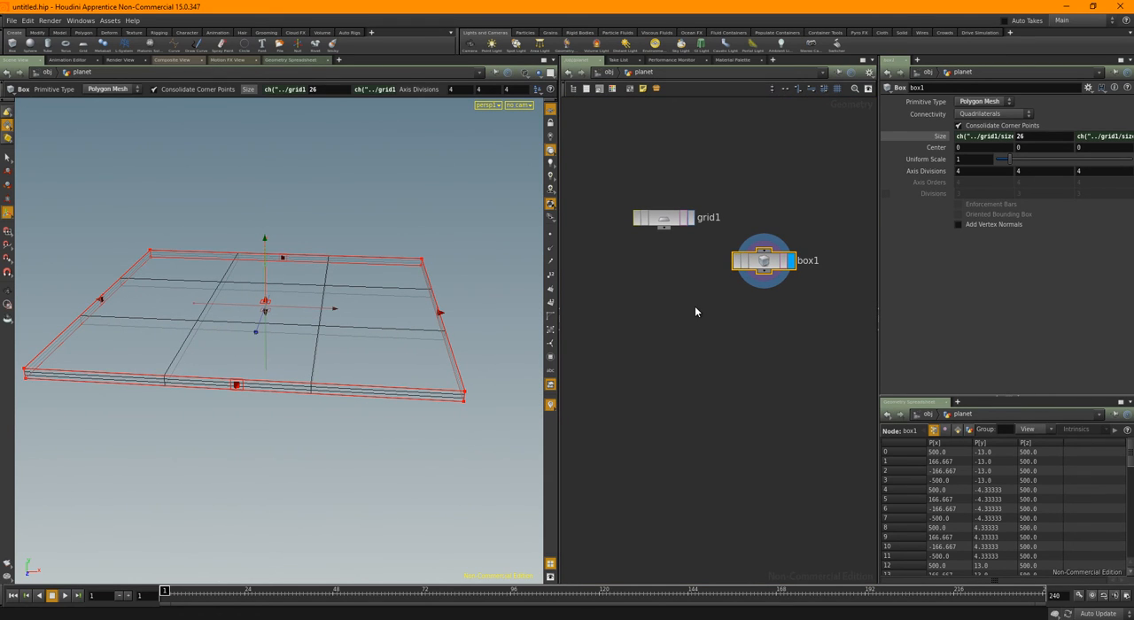
Add a Lattice node, feed grid1 into its first input, and display it
key("Tab")
type("att")
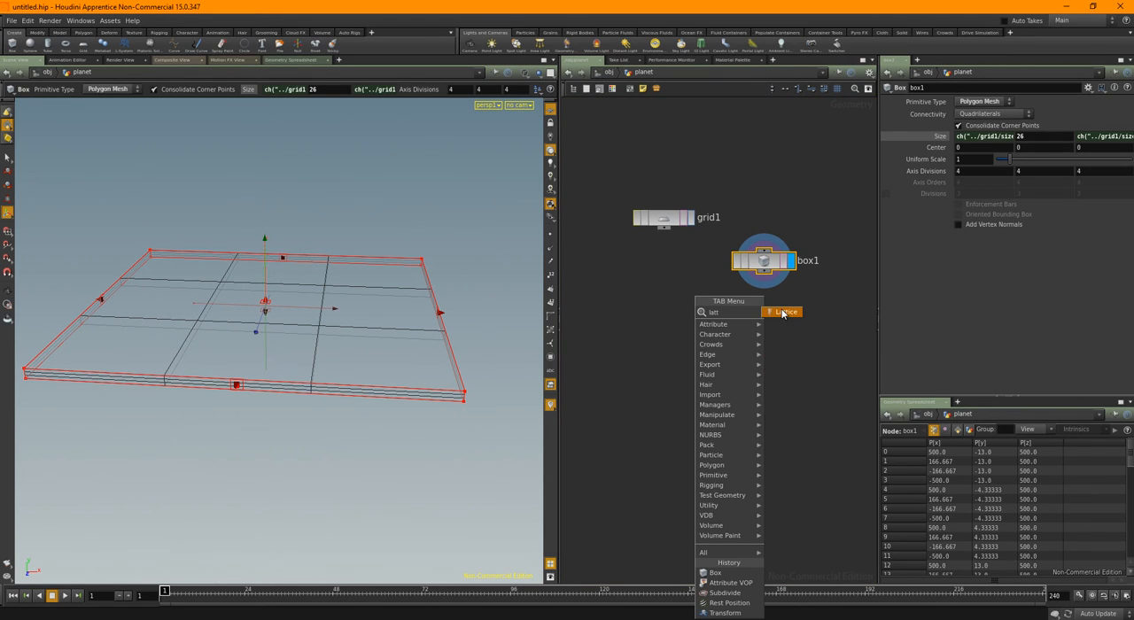
key("Return")
left_click(700, 363)
left_click_drag(666, 234, 679, 356)
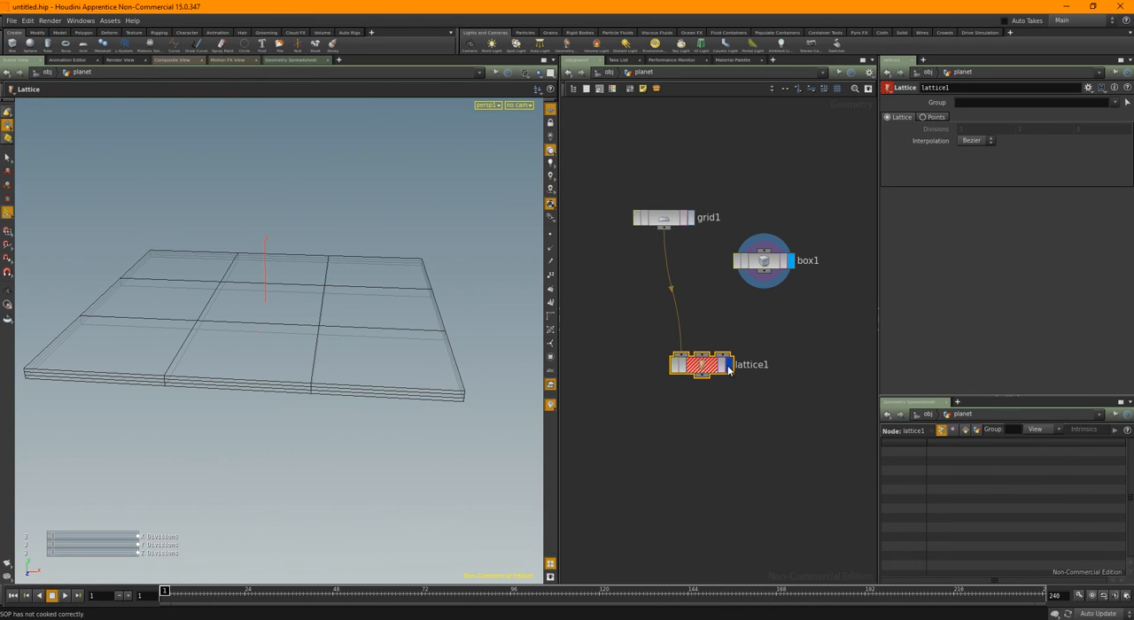
left_click(729, 366)
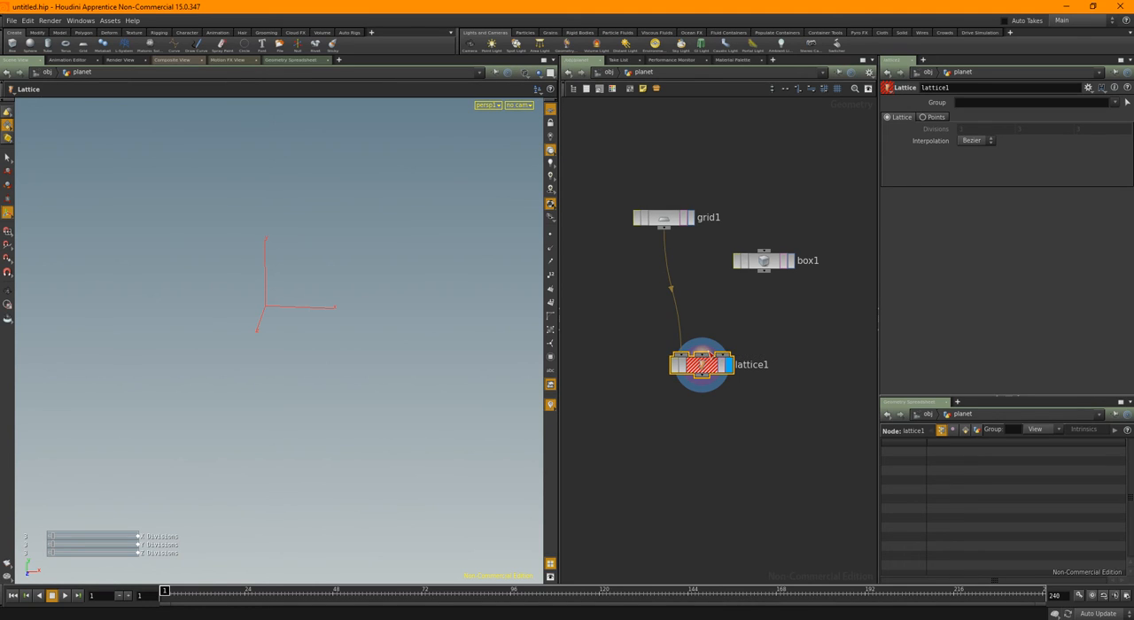
Connect box1 to both the second and third inputs of lattice1
left_click_drag(728, 354, 764, 271)
left_click(702, 356)
left_click(763, 261)
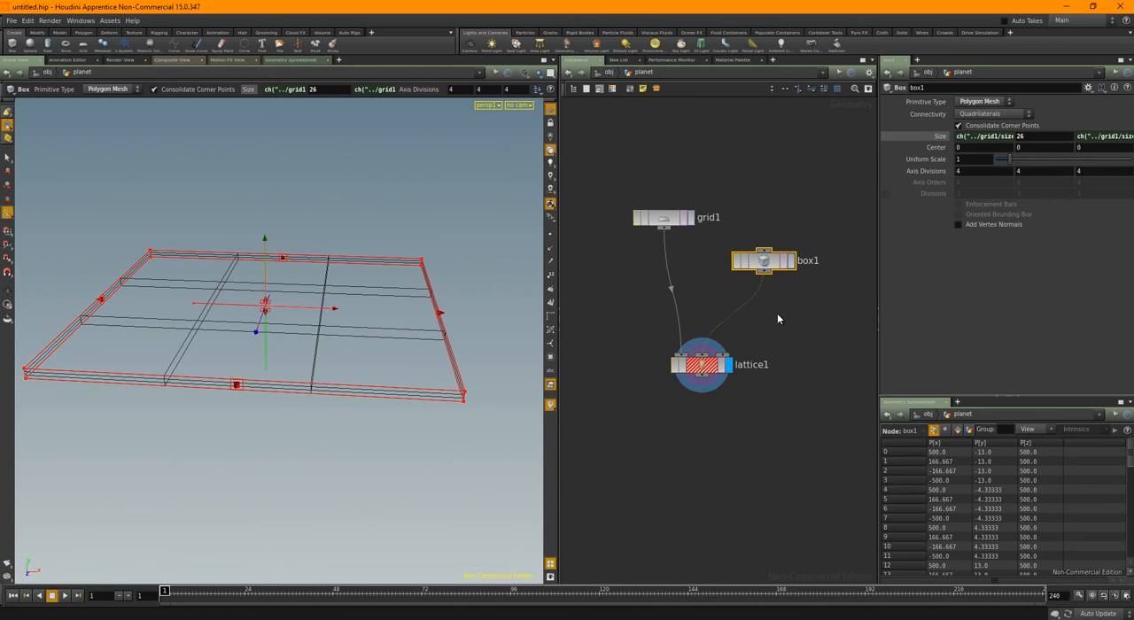
middle_click_drag(780, 350, 752, 320)
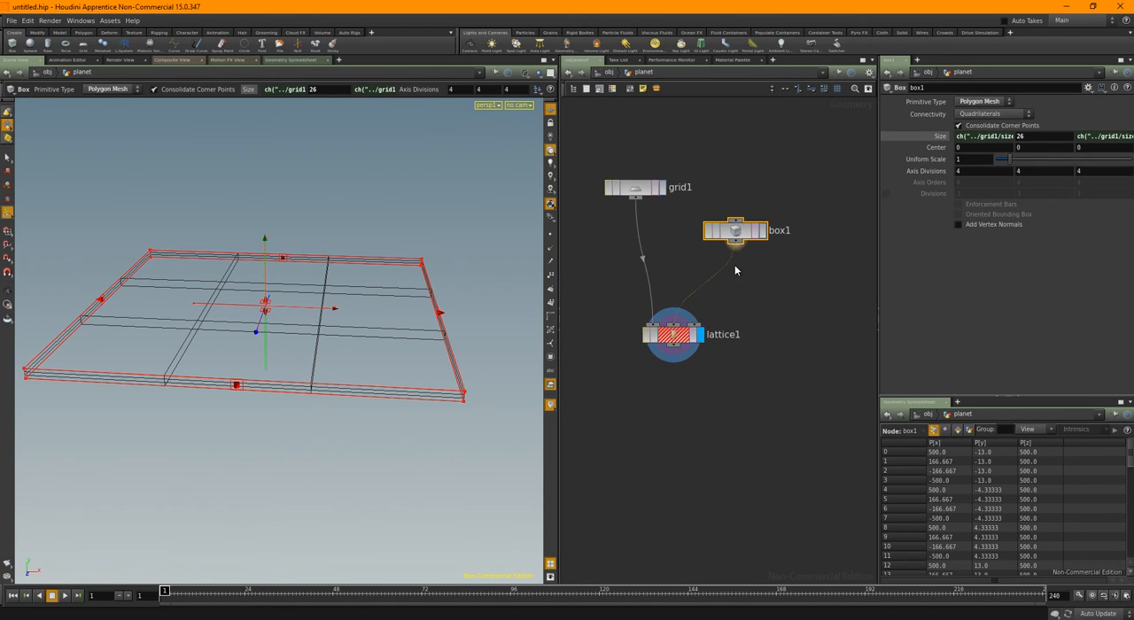
left_click(695, 325)
Check the error information on lattice1 and switch its deformation mode to Points
left_click(678, 335)
middle_click_drag(678, 337, 694, 387)
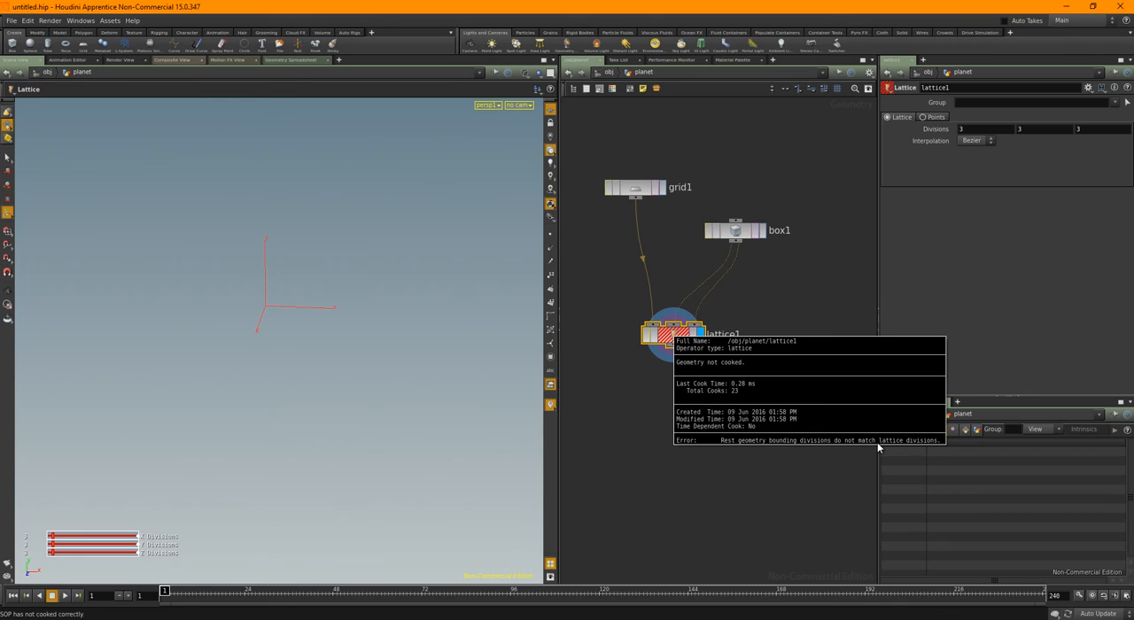
middle_click_drag(882, 448, 802, 414)
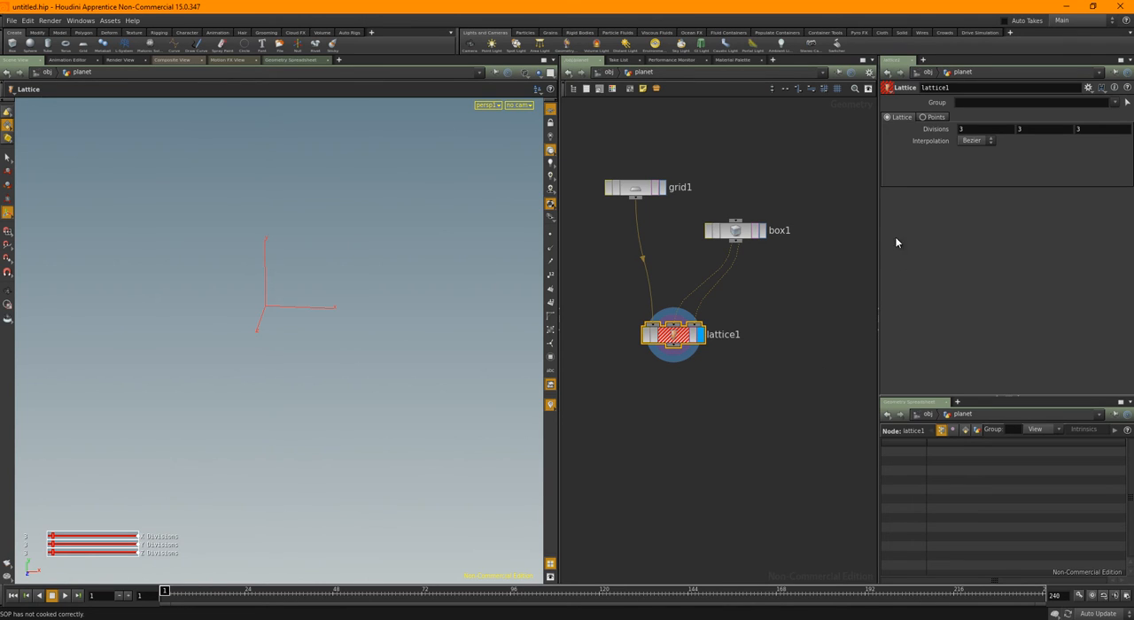
left_click(924, 117)
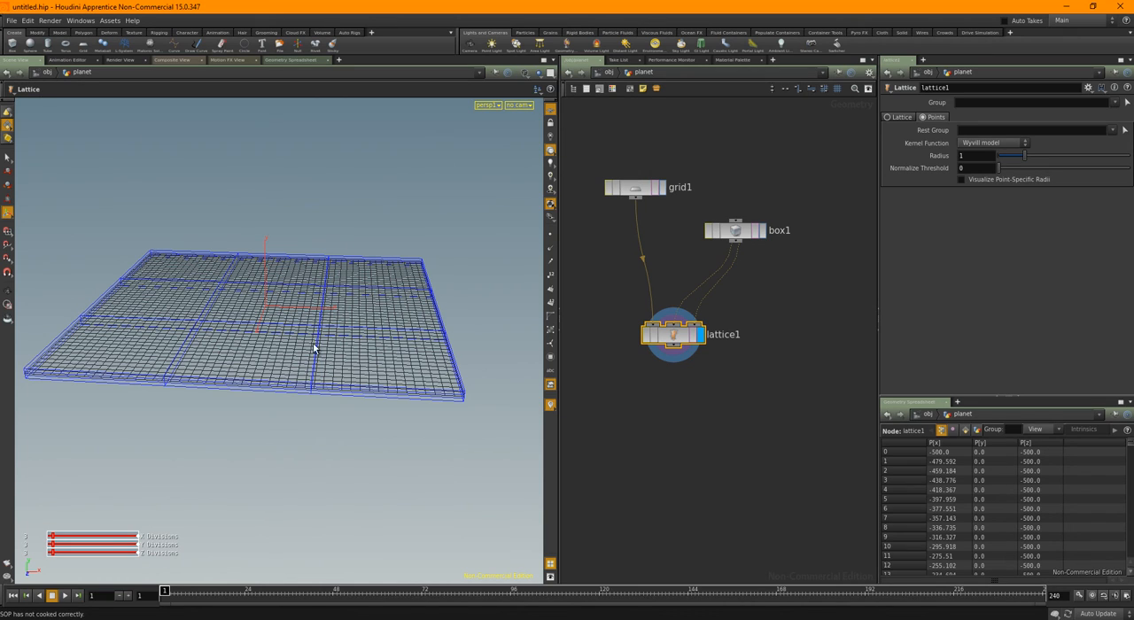
Insert an Edit node between box1 and the third input of lattice1, leaving the second input connected directly to box1
left_click_drag(656, 345, 655, 361)
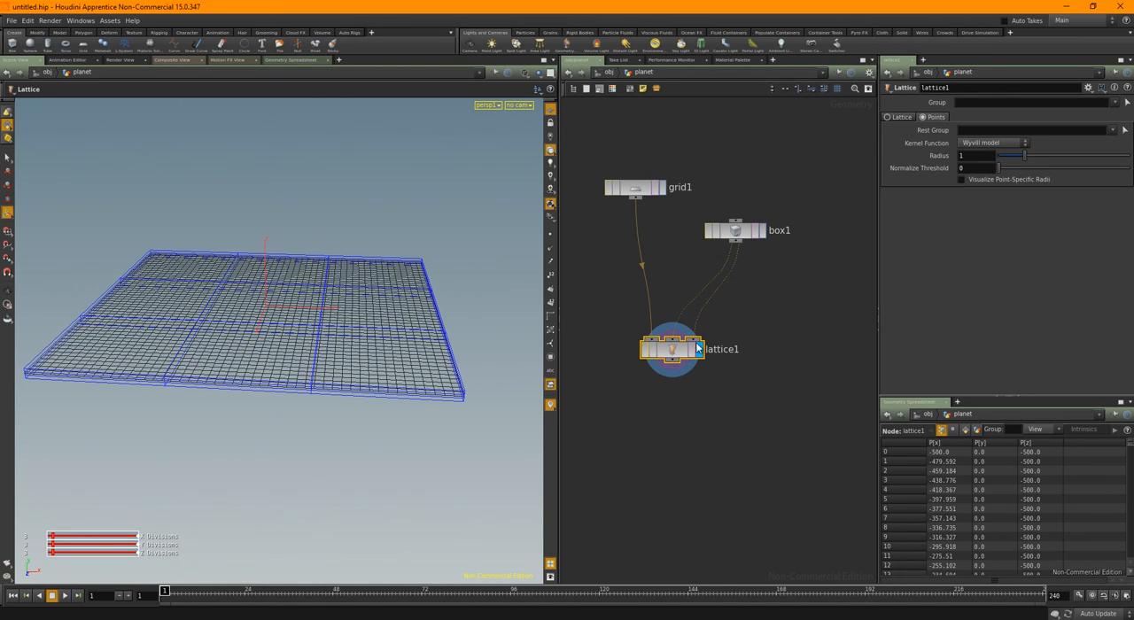
key("Tab")
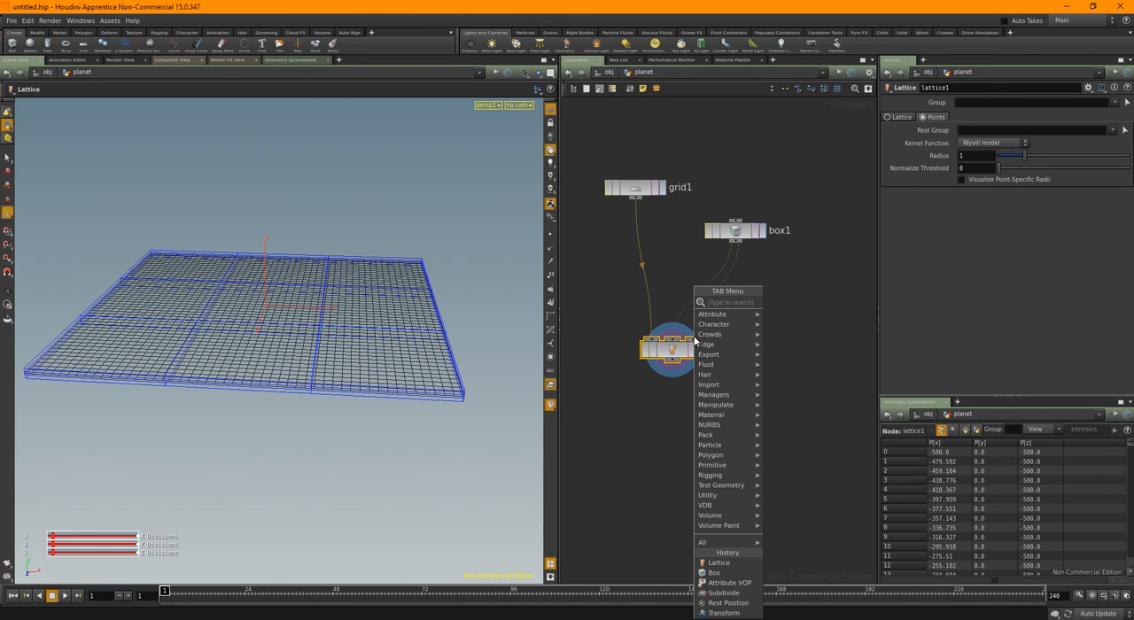
type("edit")
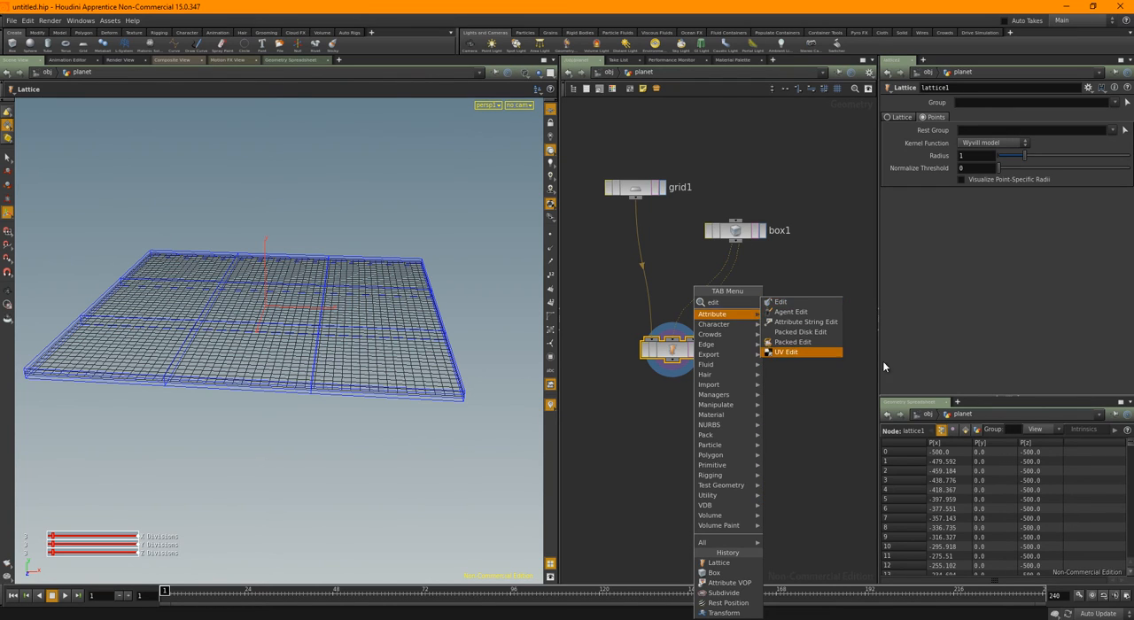
left_click(793, 302)
left_click(777, 315)
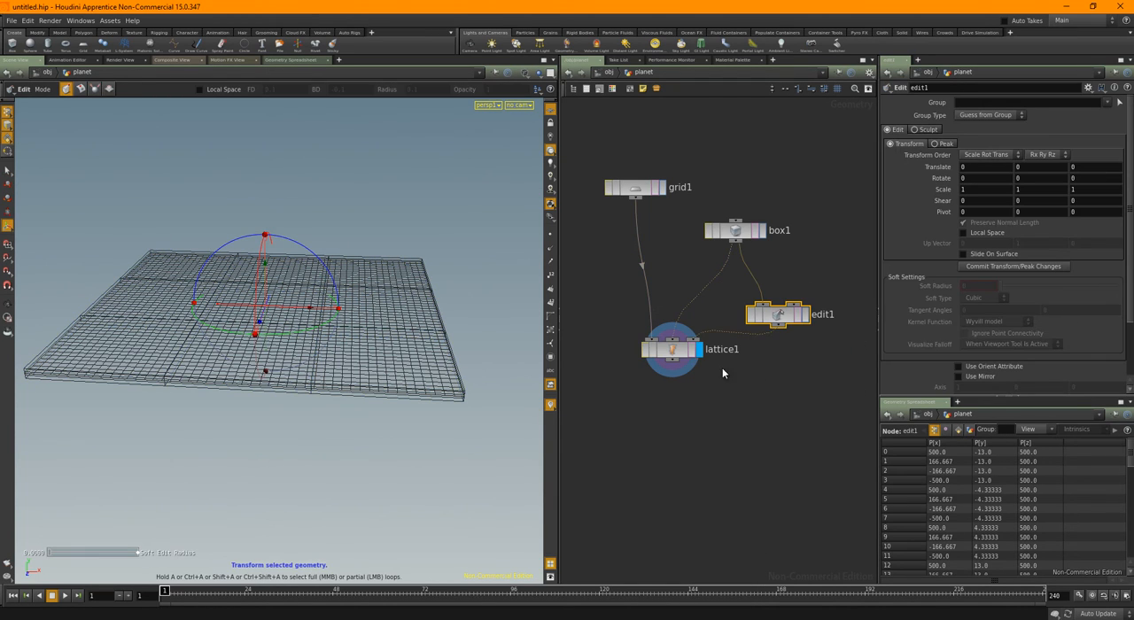
In edit1, move the box points along both opposite X ends downward, and select lattice1
left_click_drag(357, 391, 373, 384, "alt")
key("Return")
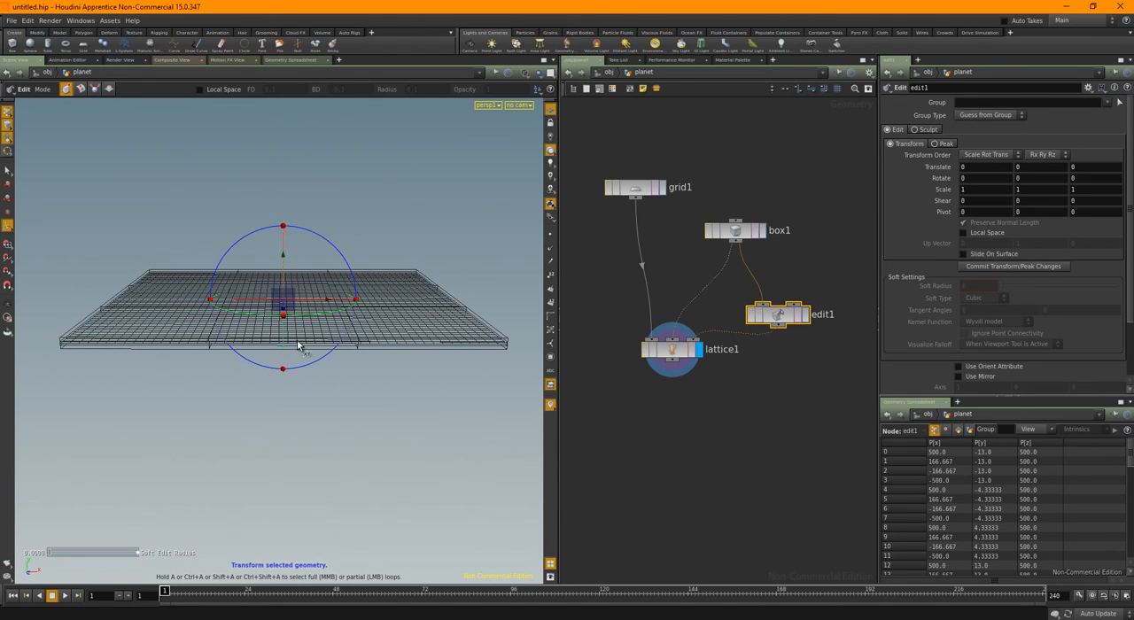
key("s")
key("2")
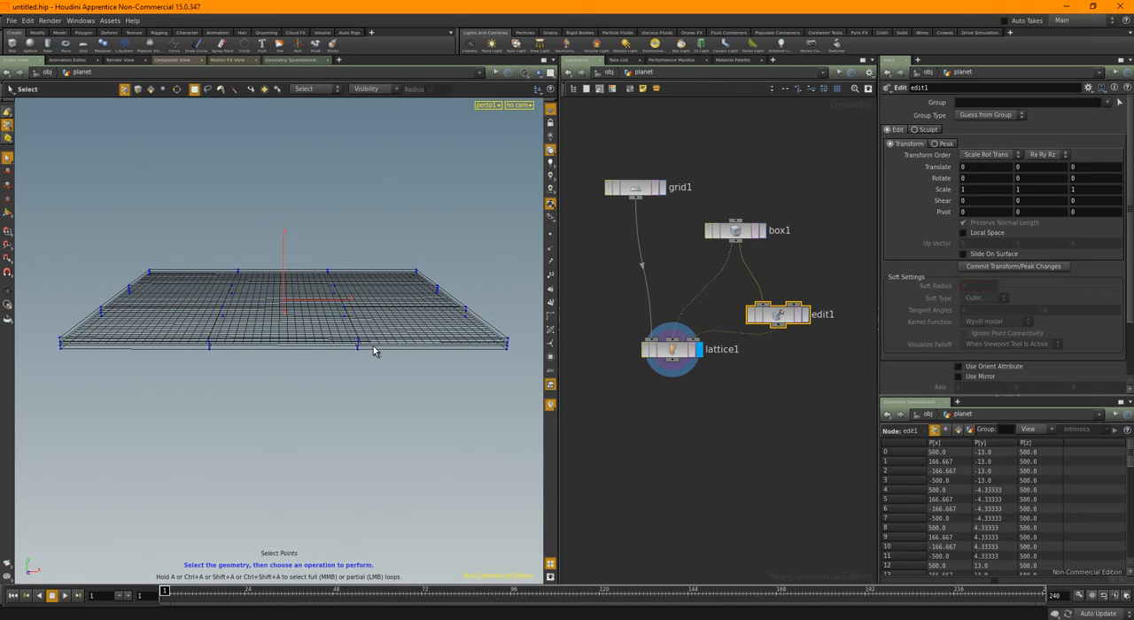
left_click_drag(395, 243, 537, 388)
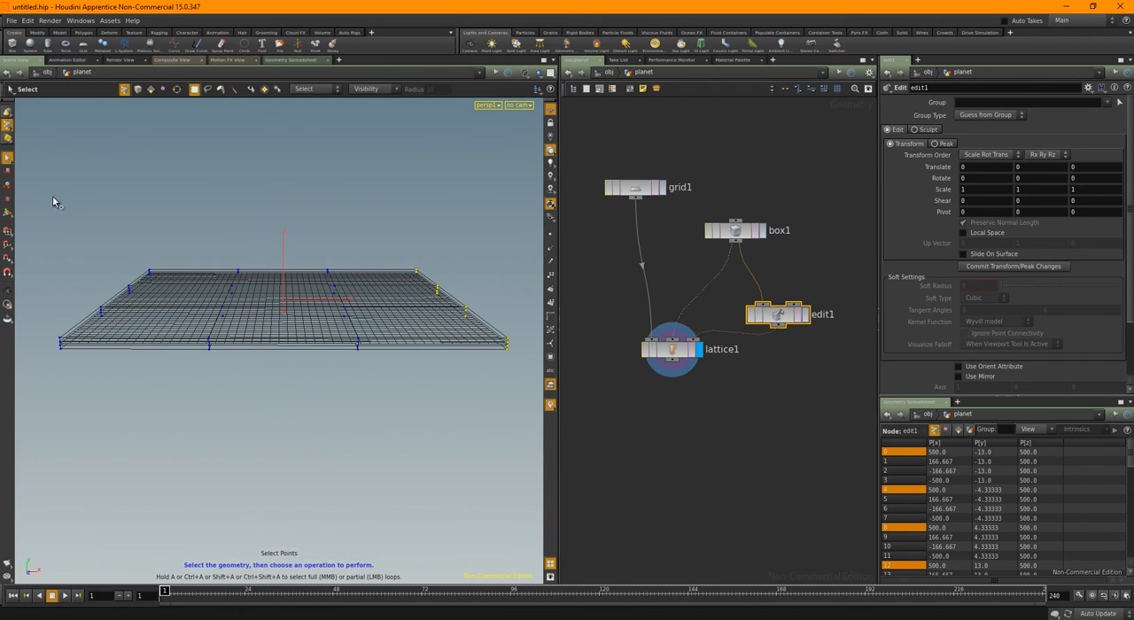
left_click_drag(52, 203, 133, 397, "shift")
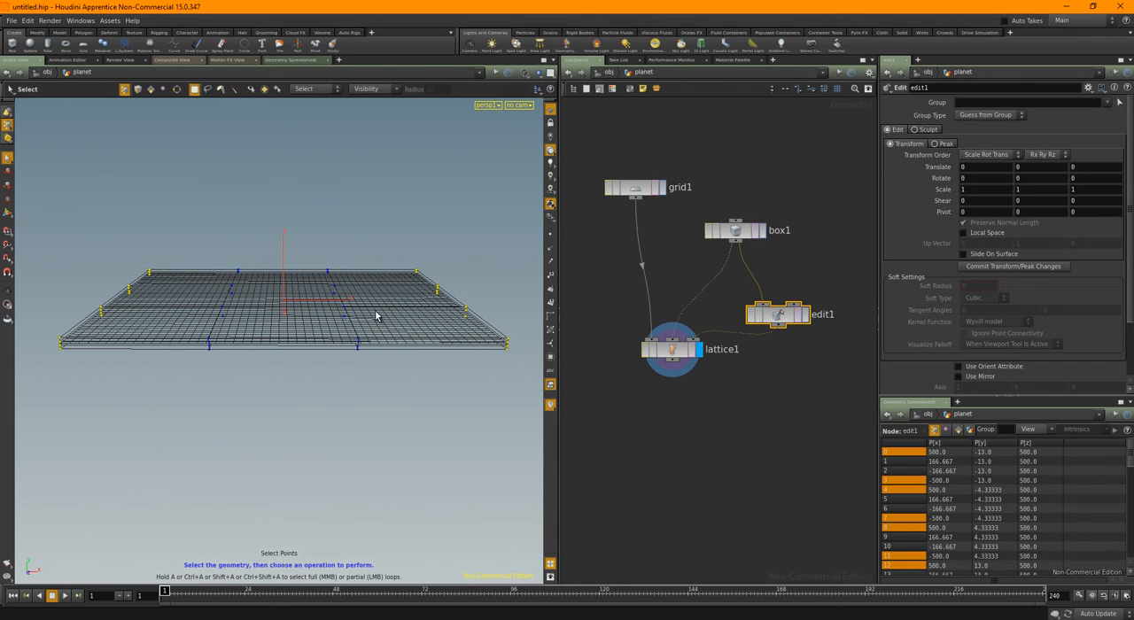
key("t")
left_click_drag(337, 367, 350, 360, "alt")
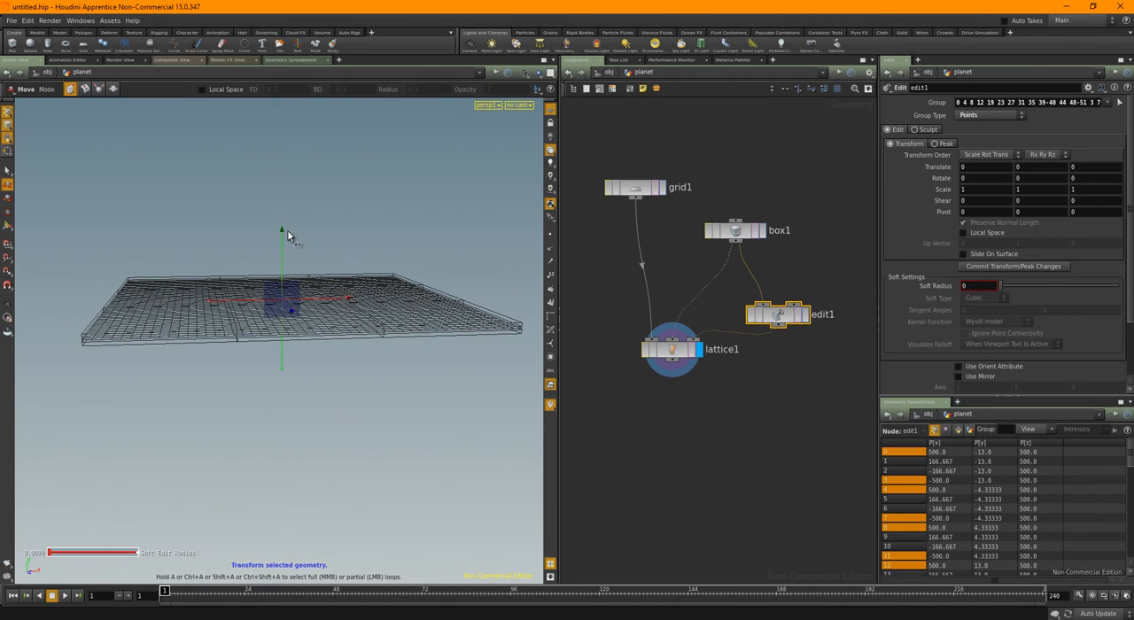
mouse_move(282, 232)
left_mouse_down()
mouse_move(295, 265)
mouse_move(282, 272)
mouse_move(283, 247)
mouse_move(288, 264)
left_mouse_up()
left_click_drag(707, 435, 638, 333)
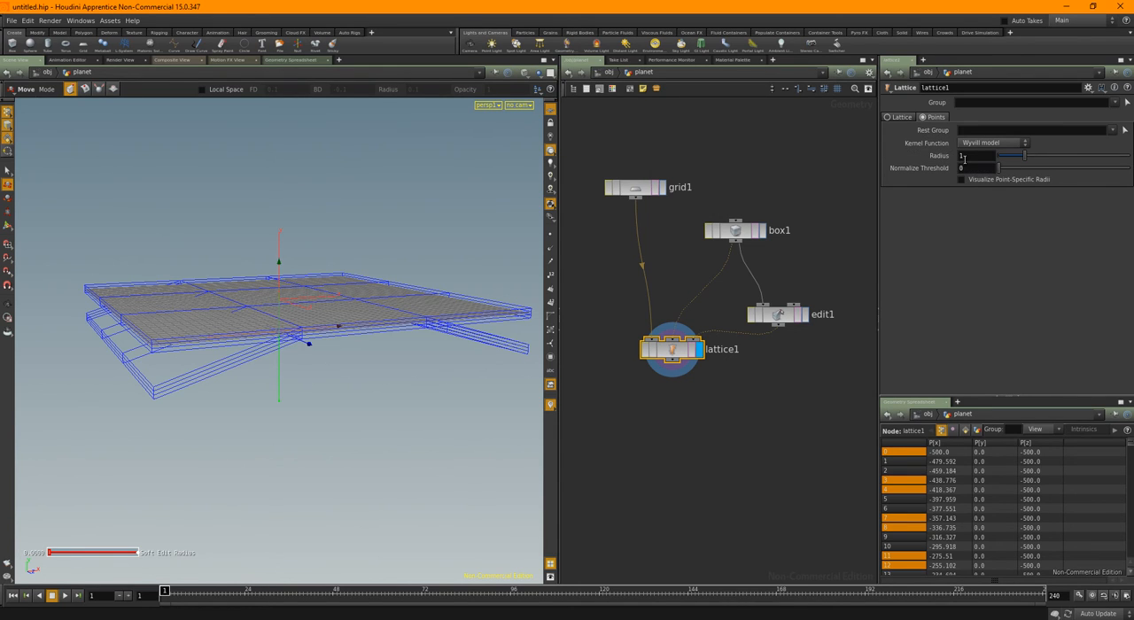
Set the Radius of lattice1 to 761 in its Points settings
middle_click_drag(399, 298, 386, 310, "alt")
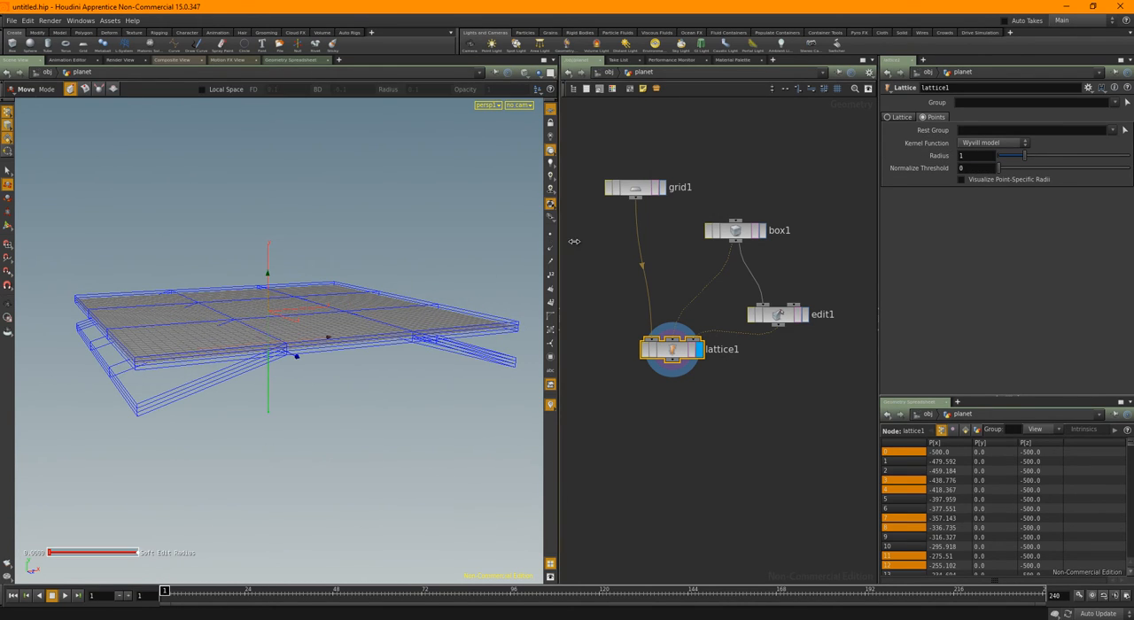
left_click_drag(575, 241, 740, 245)
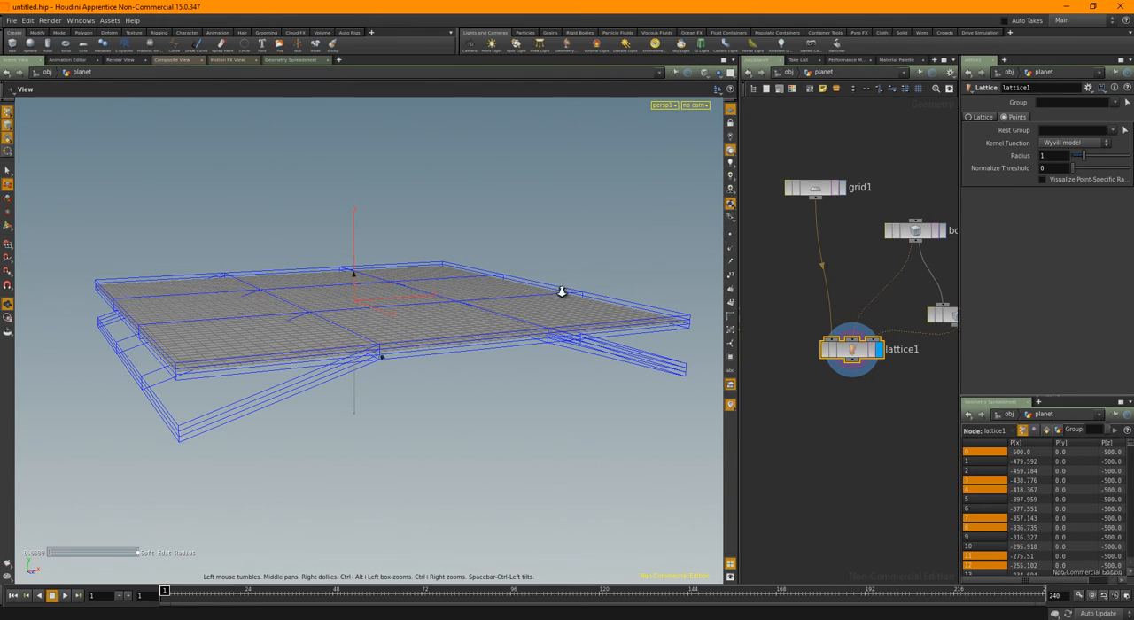
left_click_drag(561, 292, 582, 279)
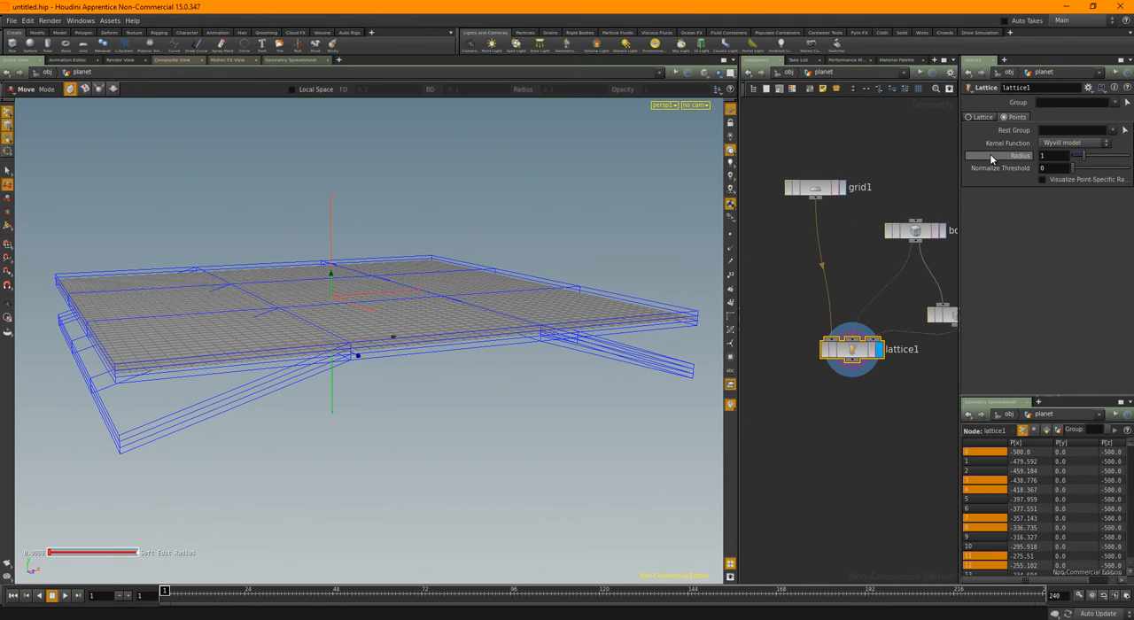
middle_click_drag(991, 158, 1133, 131)
key("Escape")
left_click_drag(491, 444, 563, 414)
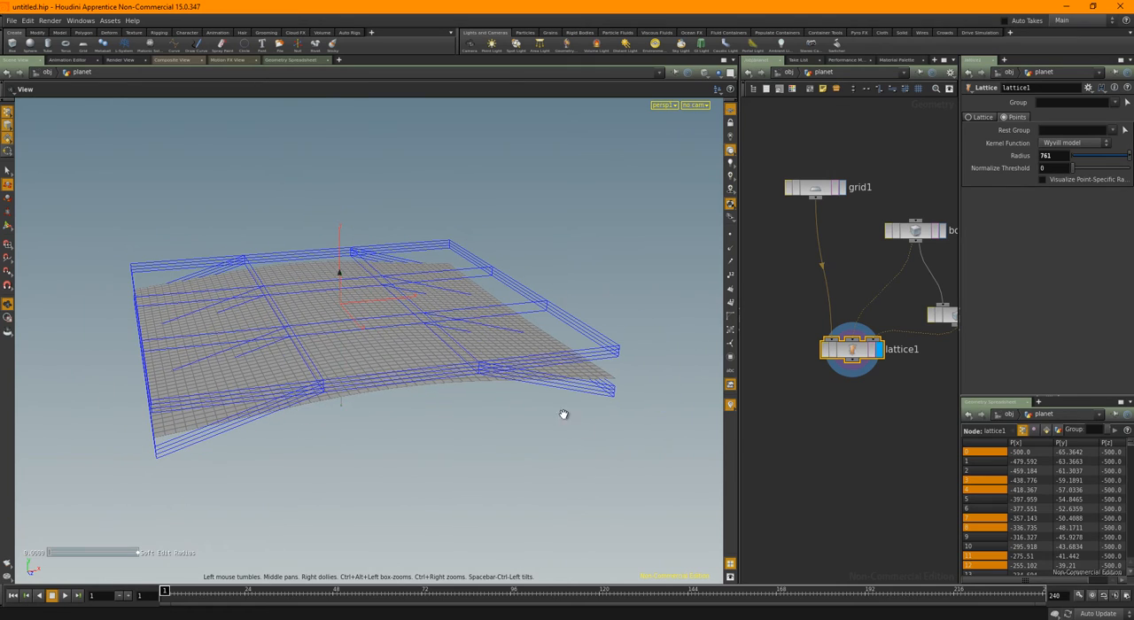
Duplicate lattice1 and feed the original lattice1's output into the first input of the copy, lattice2
key("t")
left_click_drag(738, 262, 545, 266)
scroll(744, 392, "down", 1)
mouse_move(762, 388)
middle_mouse_down()
mouse_move(726, 378)
mouse_move(743, 379)
middle_mouse_up()
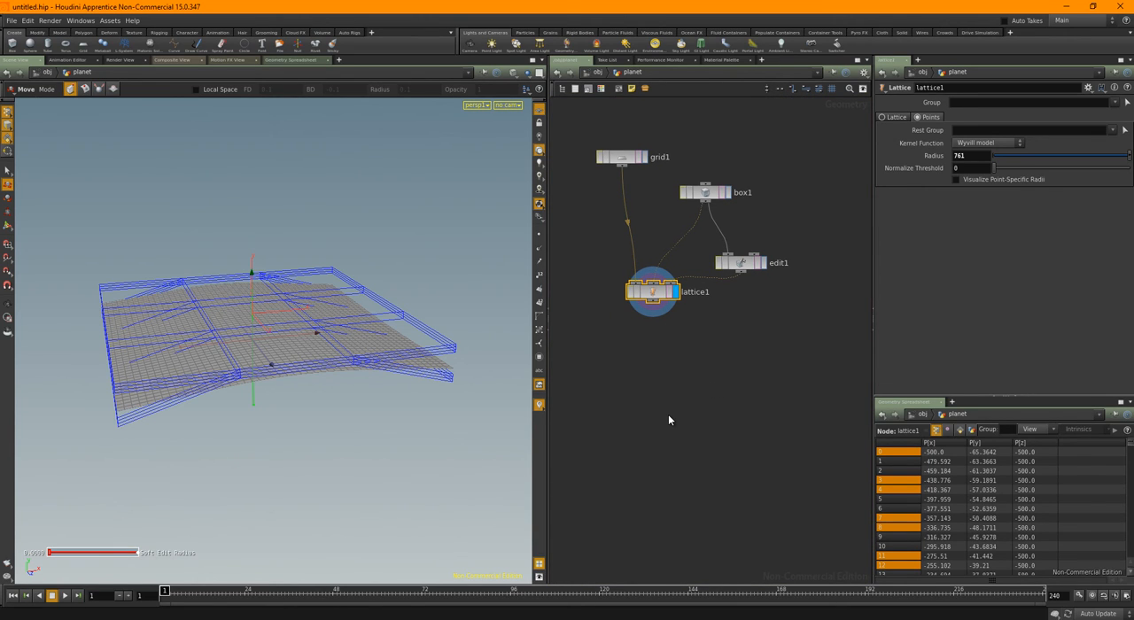
key("ctrl+v")
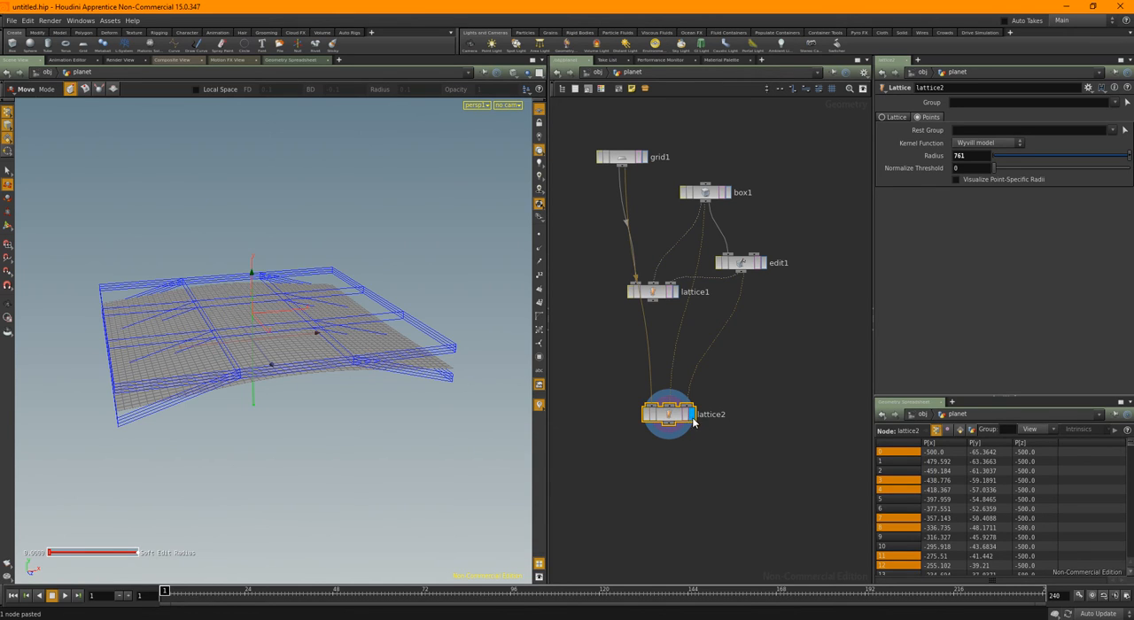
left_click_drag(673, 417, 710, 408)
left_click(622, 365)
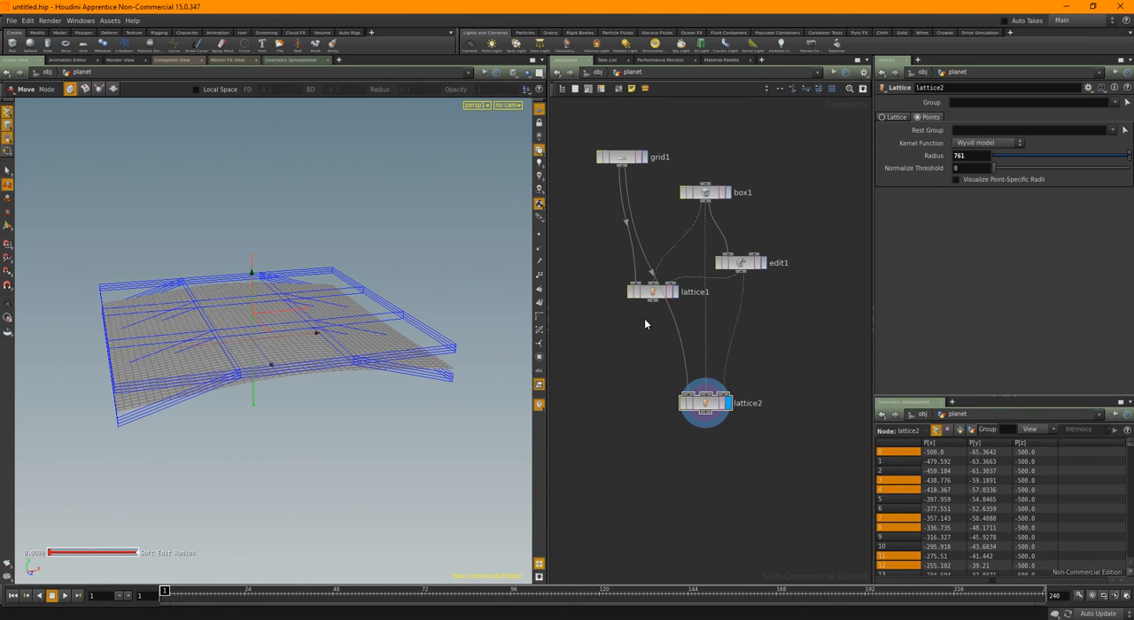
left_click(690, 393)
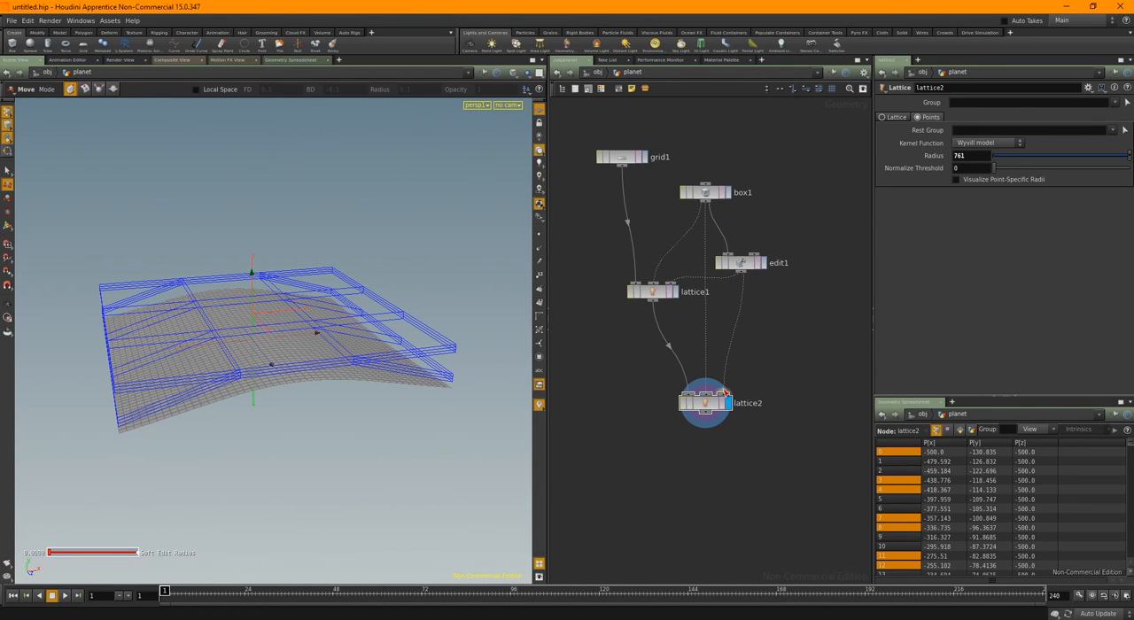
Disconnect edit1 from lattice2 and feed its third input from box1 through a new Edit node
left_click_drag(759, 363, 772, 343)
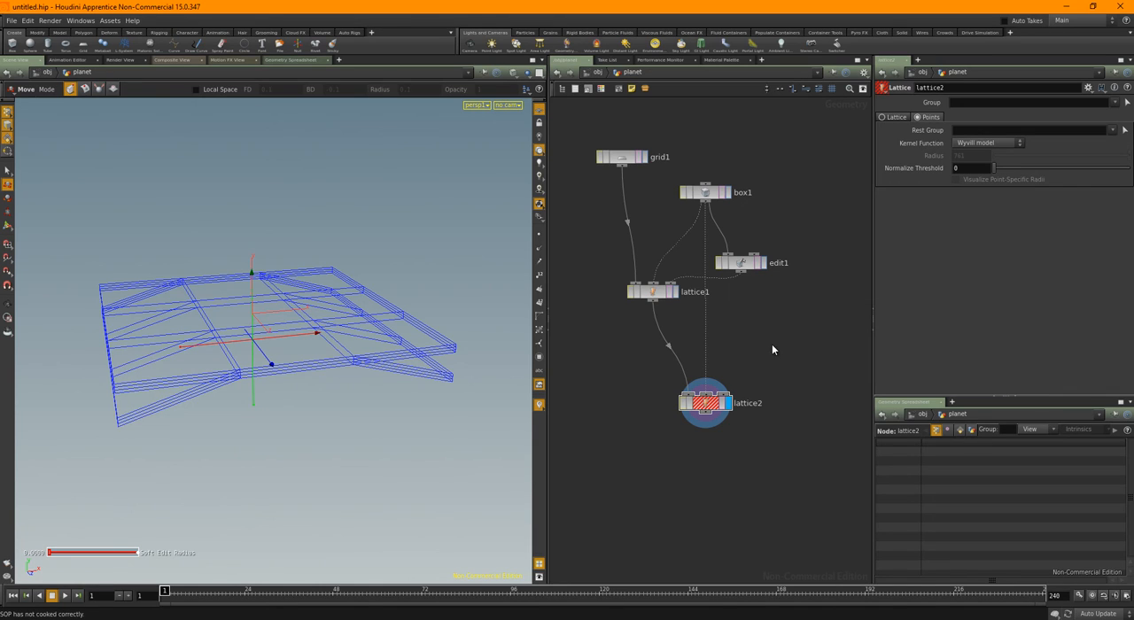
left_click_drag(750, 271, 764, 273)
left_click_drag(708, 209, 723, 396)
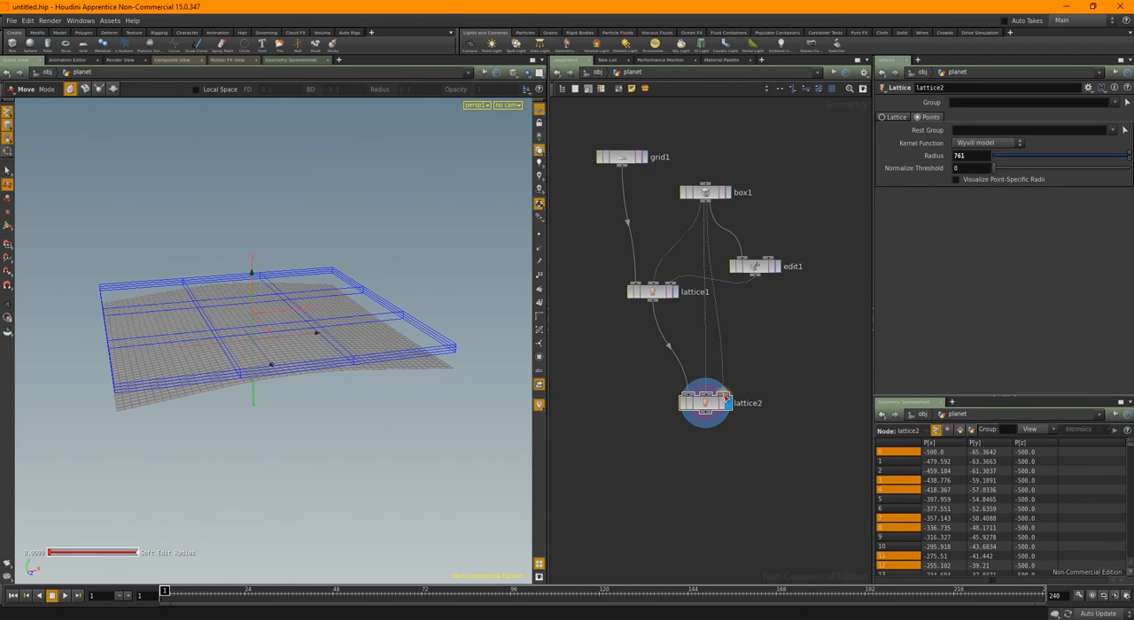
key("Tab")
left_click(747, 562)
left_click(761, 343)
In edit2, move the box points along both opposite Z ends down to a Y translate of about -98.6, and select lattice2
key("s")
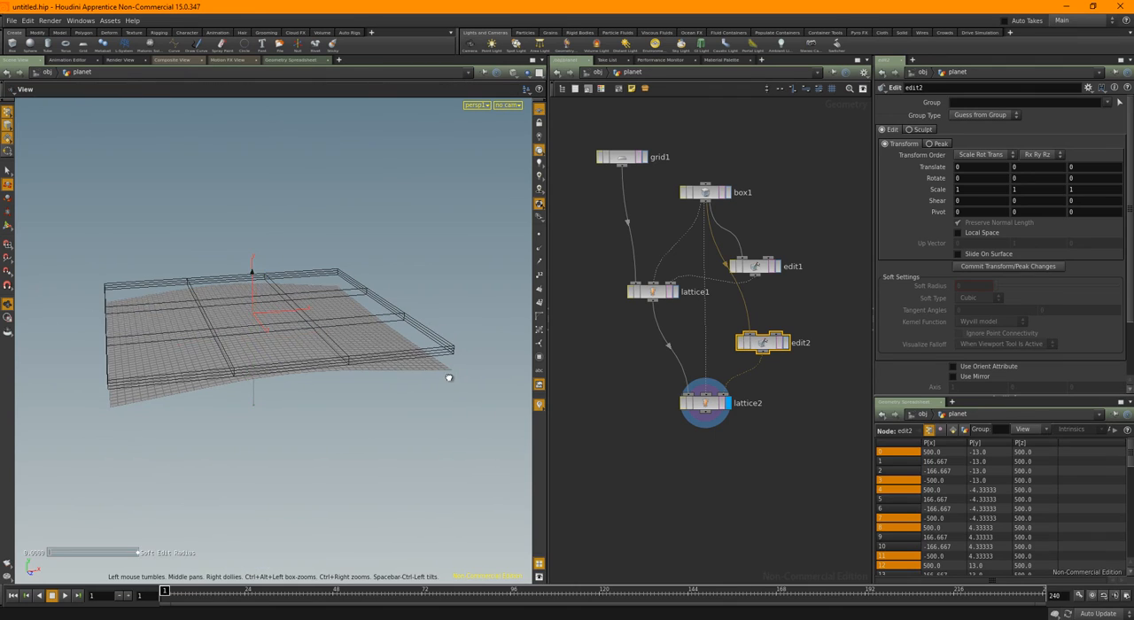
left_click_drag(332, 399, 365, 390, "alt")
left_click_drag(387, 223, 459, 438)
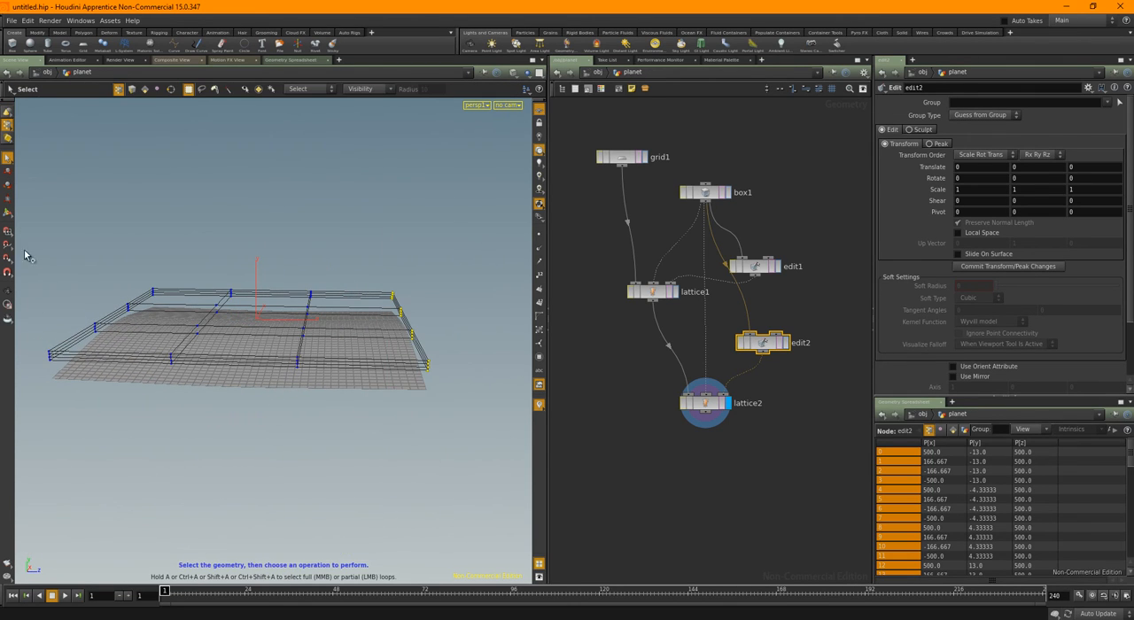
left_click_drag(25, 189, 158, 438)
key("t")
mouse_move(300, 279)
left_mouse_down("alt")
mouse_move(235, 256)
mouse_move(254, 257)
mouse_move(255, 275)
mouse_move(358, 292)
mouse_move(380, 284)
mouse_move(289, 286)
mouse_move(363, 289)
mouse_move(345, 307)
mouse_move(286, 284)
mouse_move(374, 299)
mouse_move(399, 281)
mouse_move(314, 286)
left_mouse_up("alt")
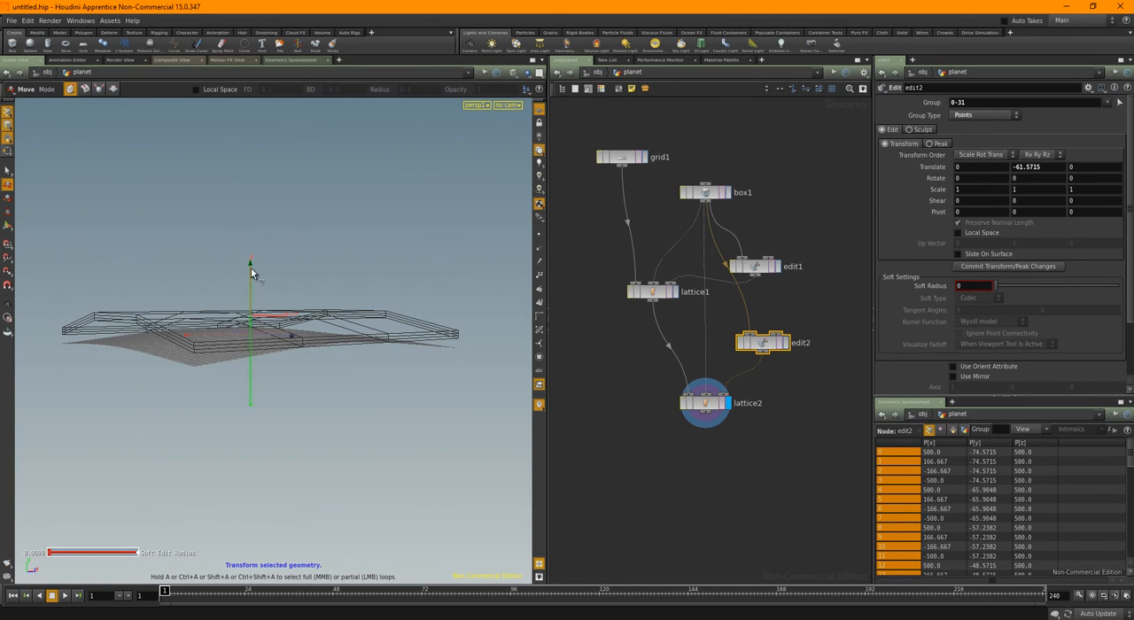
mouse_move(251, 268)
left_mouse_down()
mouse_move(251, 257)
mouse_move(253, 280)
left_mouse_up()
left_click(705, 404)
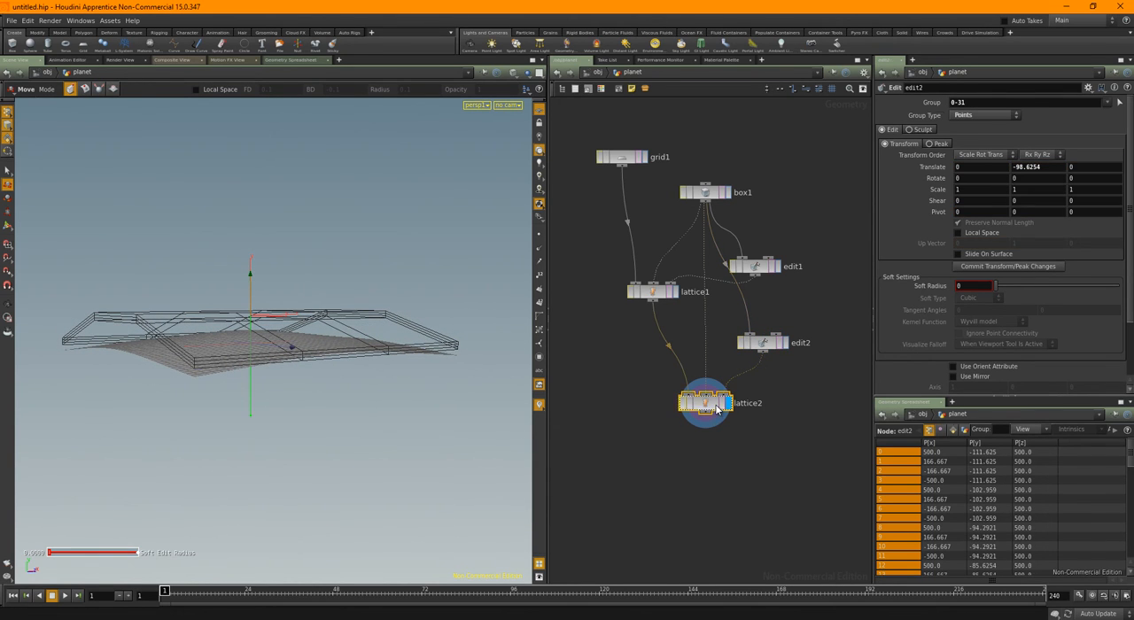
key("Escape")
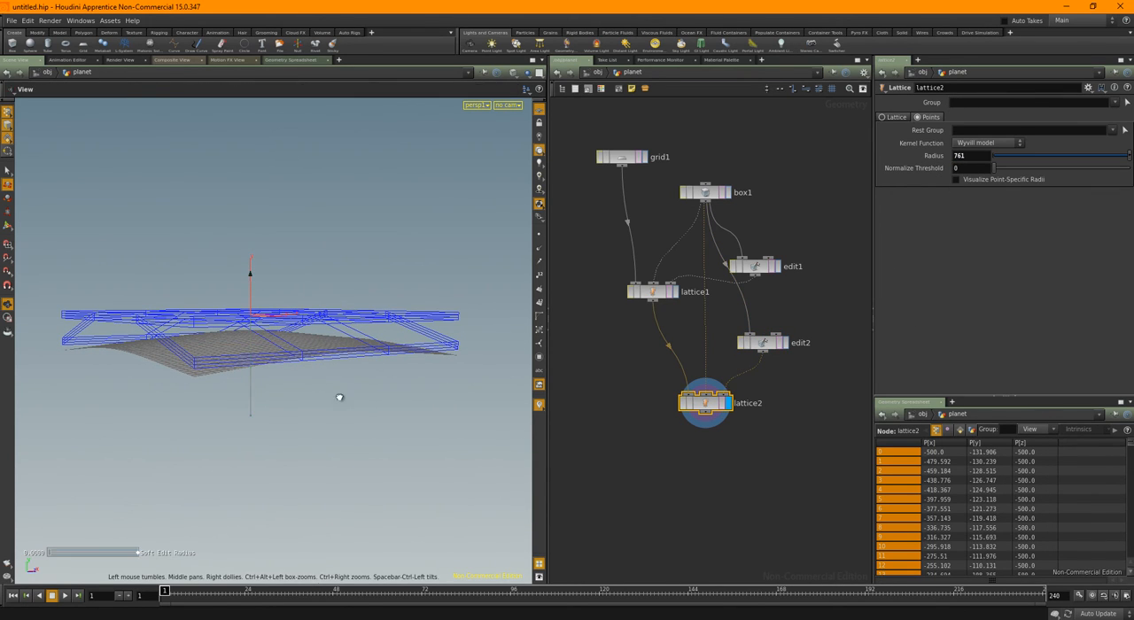
left_click_drag(339, 396, 420, 416)
key("t")
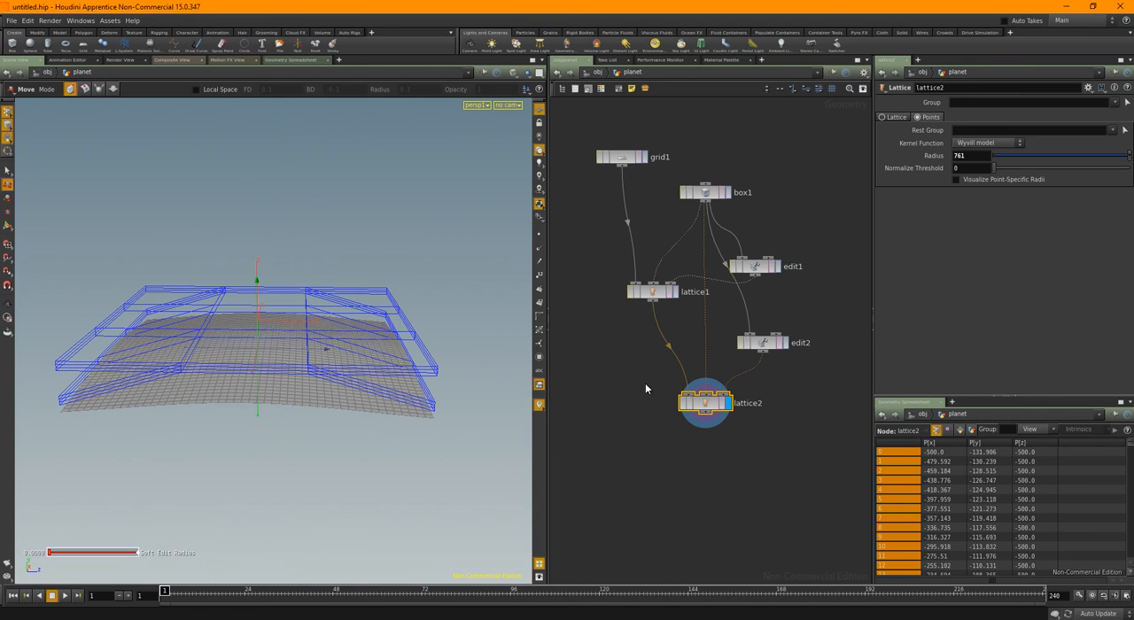
Make room below grid1 and insert a UV Project node between grid1 and lattice1
middle_click_drag(647, 383, 693, 433)
mouse_move(607, 280)
middle_mouse_down()
mouse_move(622, 309)
mouse_move(597, 276)
middle_mouse_up()
scroll(613, 289, "down", 2)
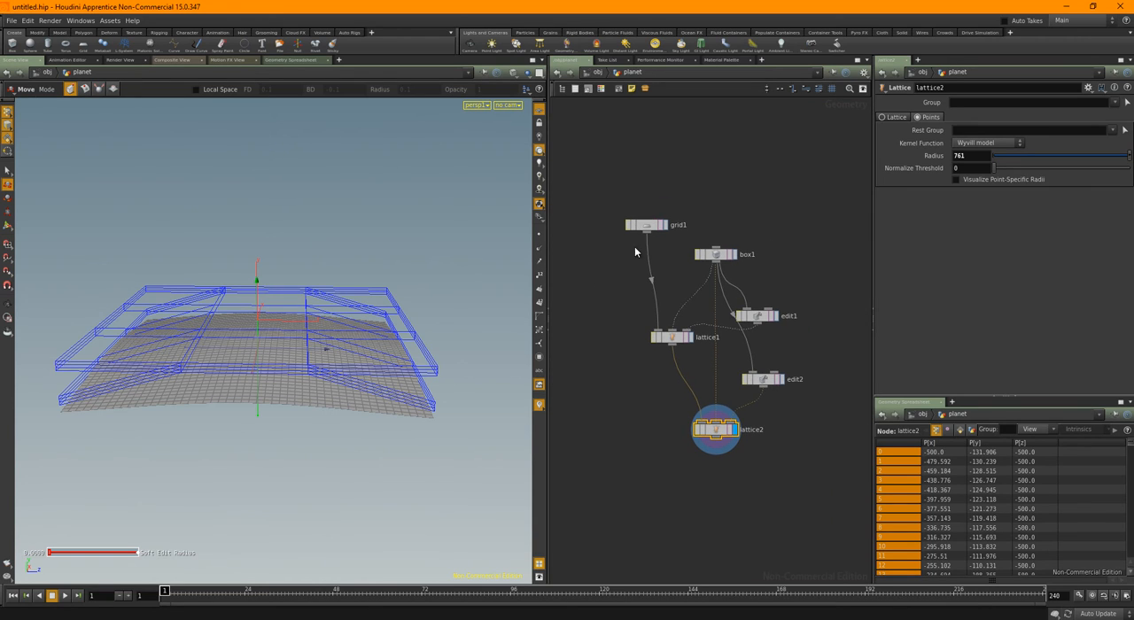
left_click_drag(648, 231, 633, 193)
key("Tab")
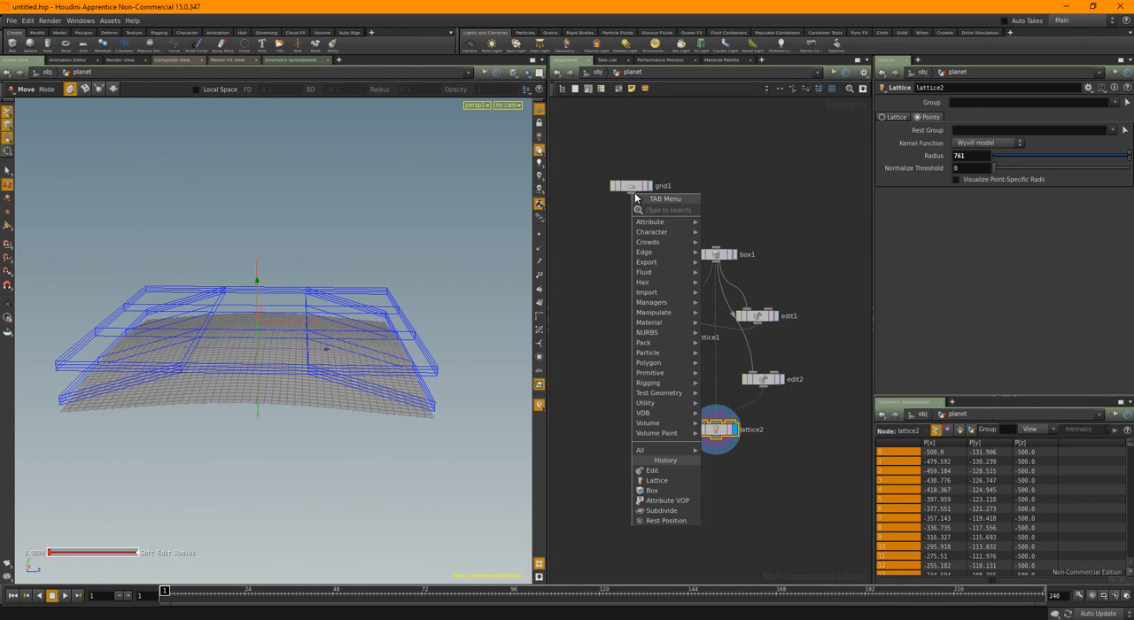
type("uv")
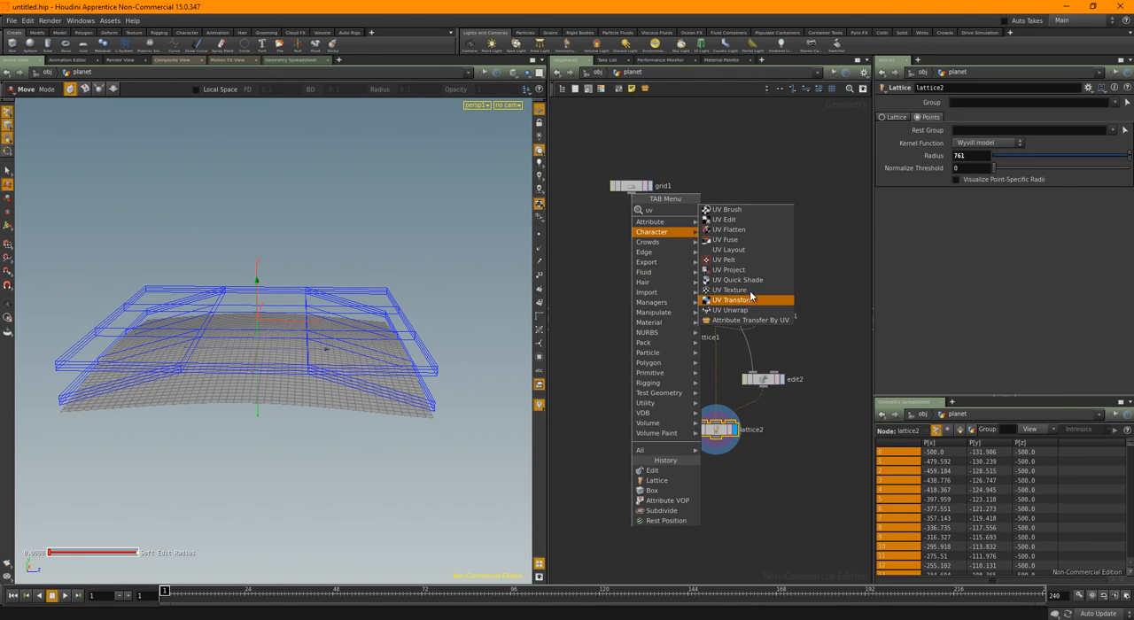
left_click(732, 270)
left_click(678, 227)
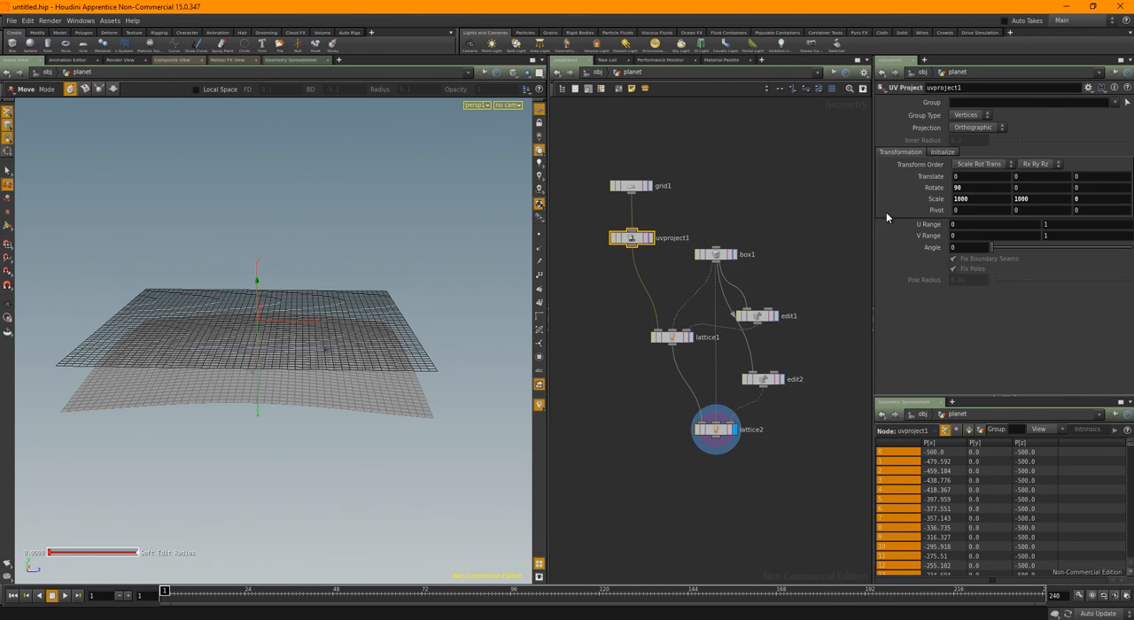
Examine the projection settings of uvproject1, the attributes on lattice2, and the per-vertex UV values in the geometry spreadsheet
left_click(952, 151)
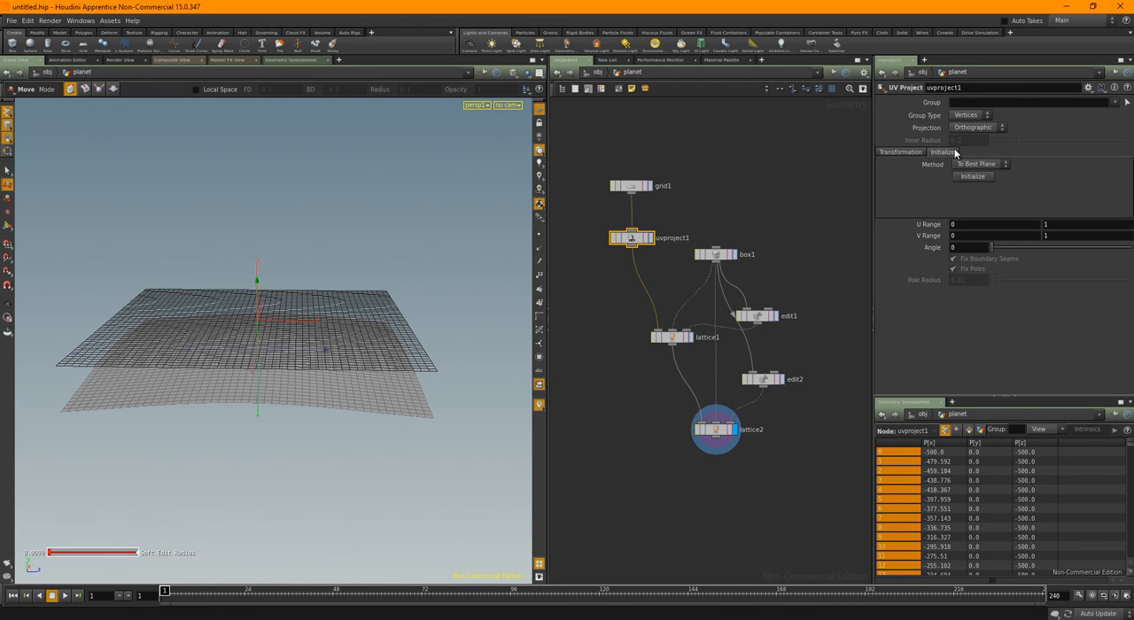
left_click(911, 154)
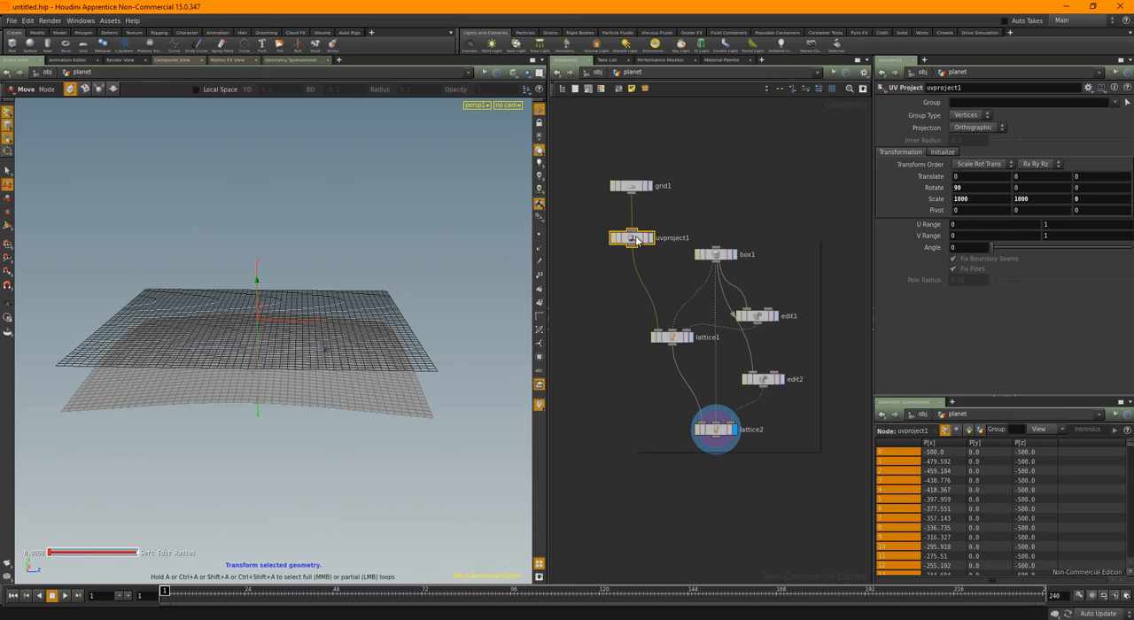
middle_click_drag(637, 240, 735, 493)
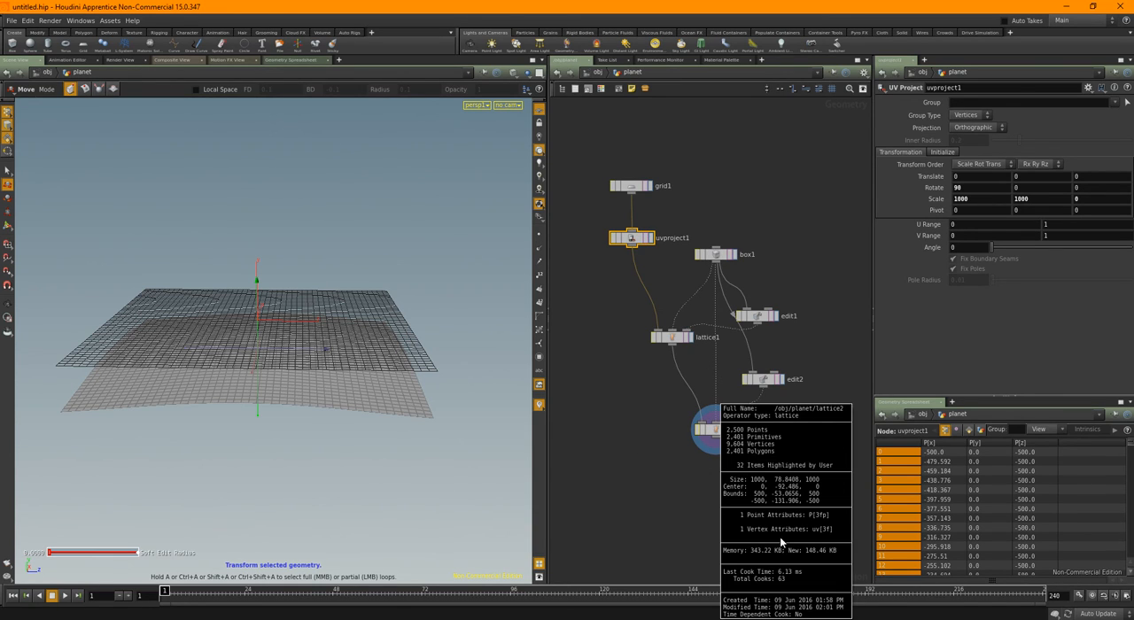
middle_click_drag(820, 535, 823, 538)
left_click_drag(876, 282, 781, 282)
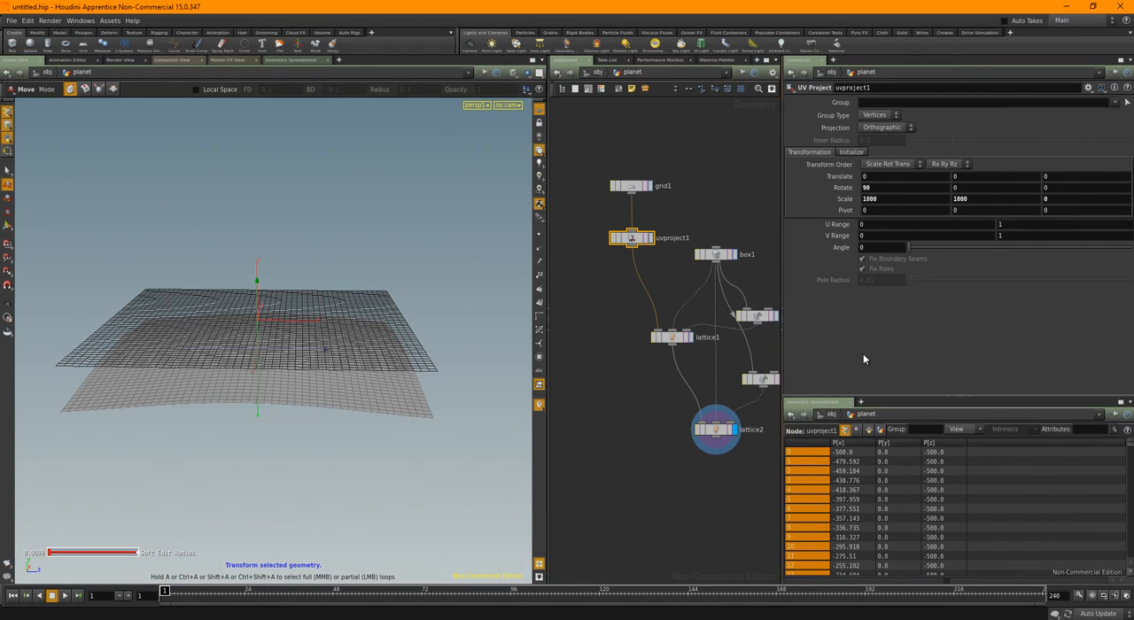
left_click(857, 432)
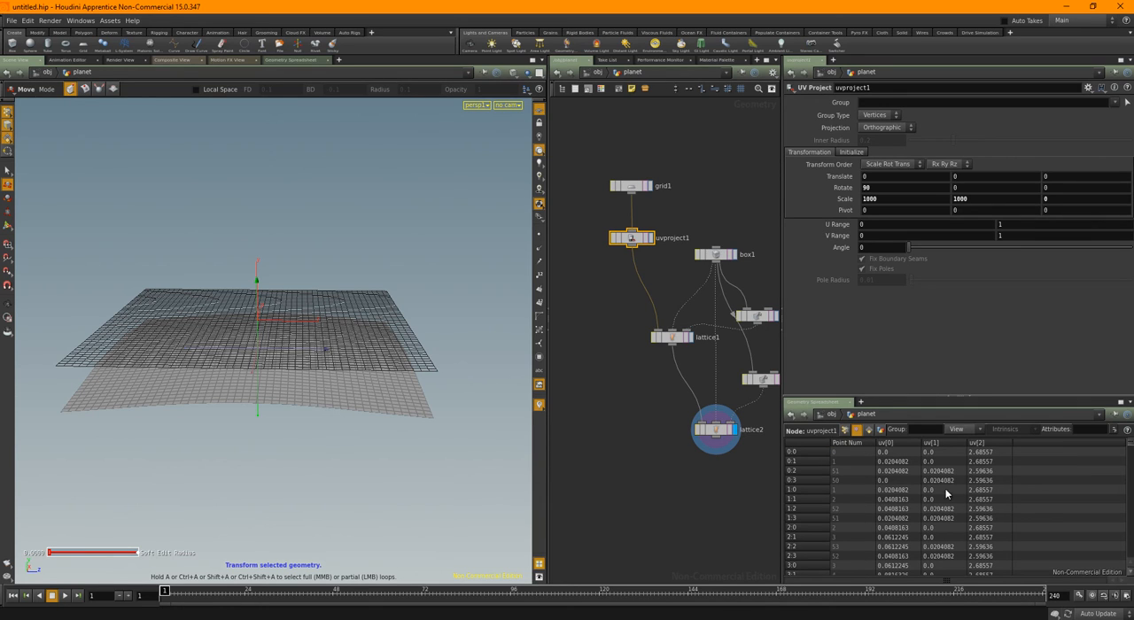
scroll(944, 529, "down", 4)
scroll(939, 531, "up", 4)
left_click(845, 431)
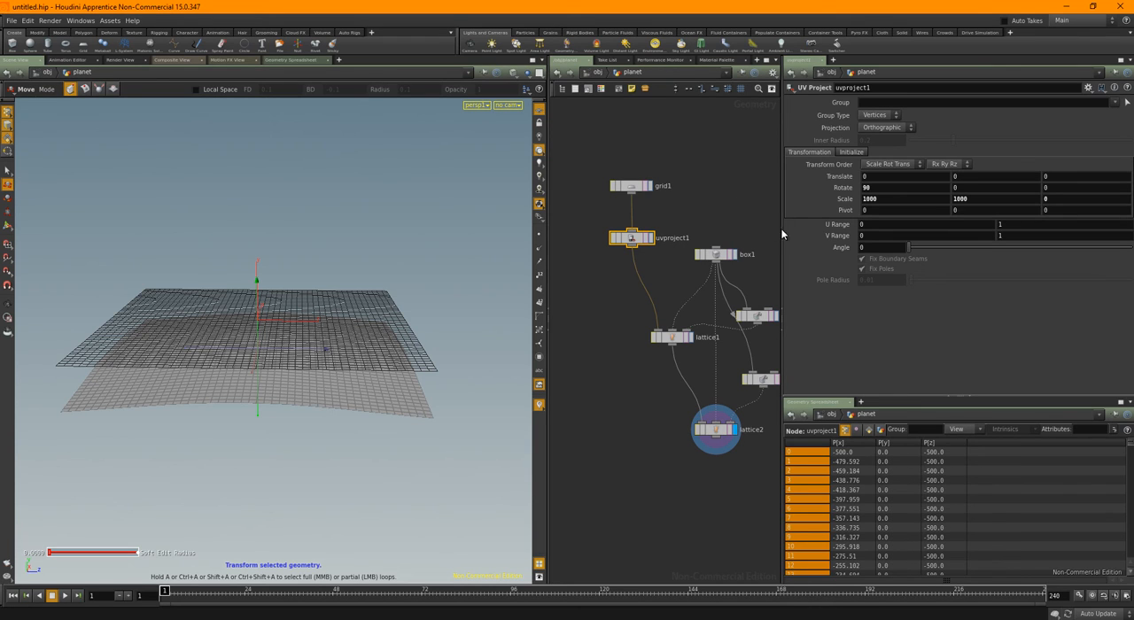
left_click_drag(788, 232, 883, 248)
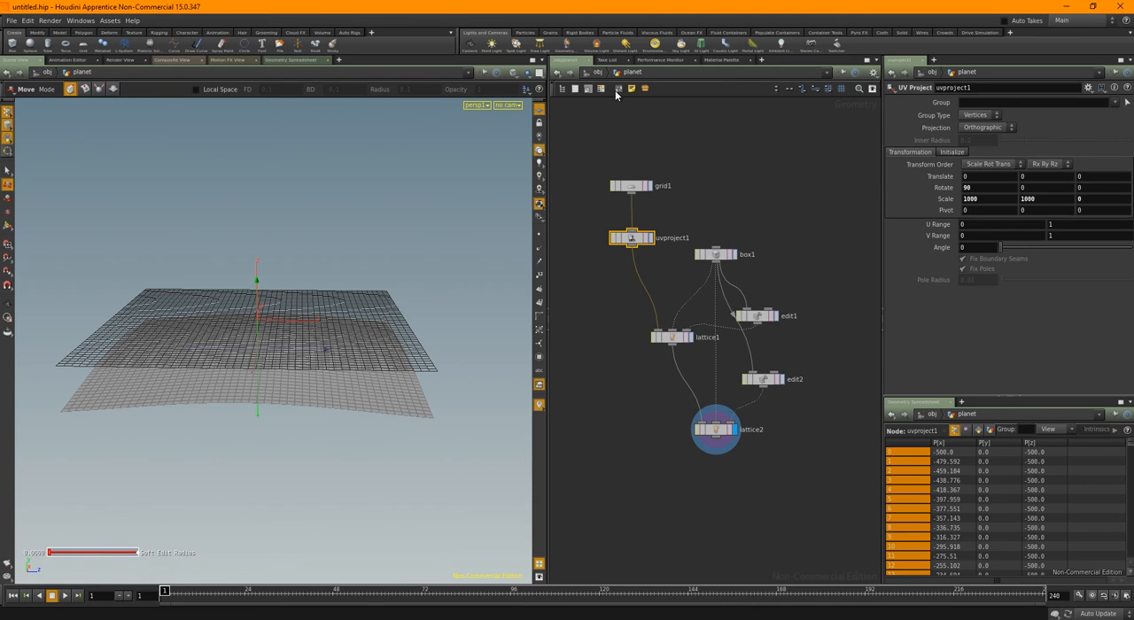
Return to the object level and delete the herolight and asteroid_GI lights
left_click(618, 393)
left_click(597, 74)
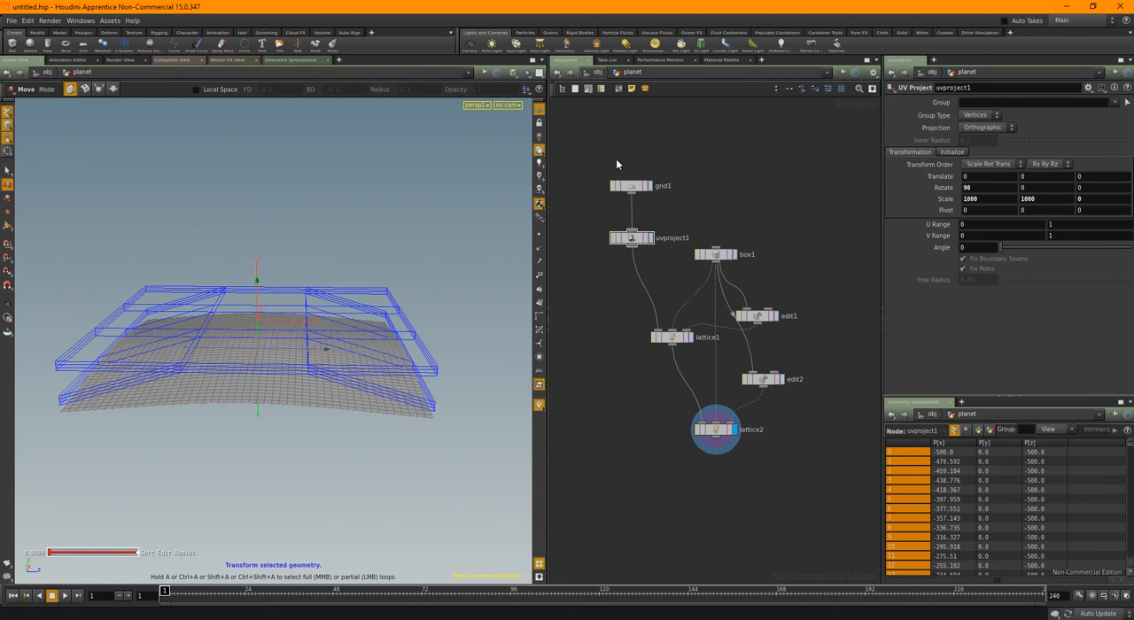
key("Escape")
left_click_drag(428, 360, 390, 351)
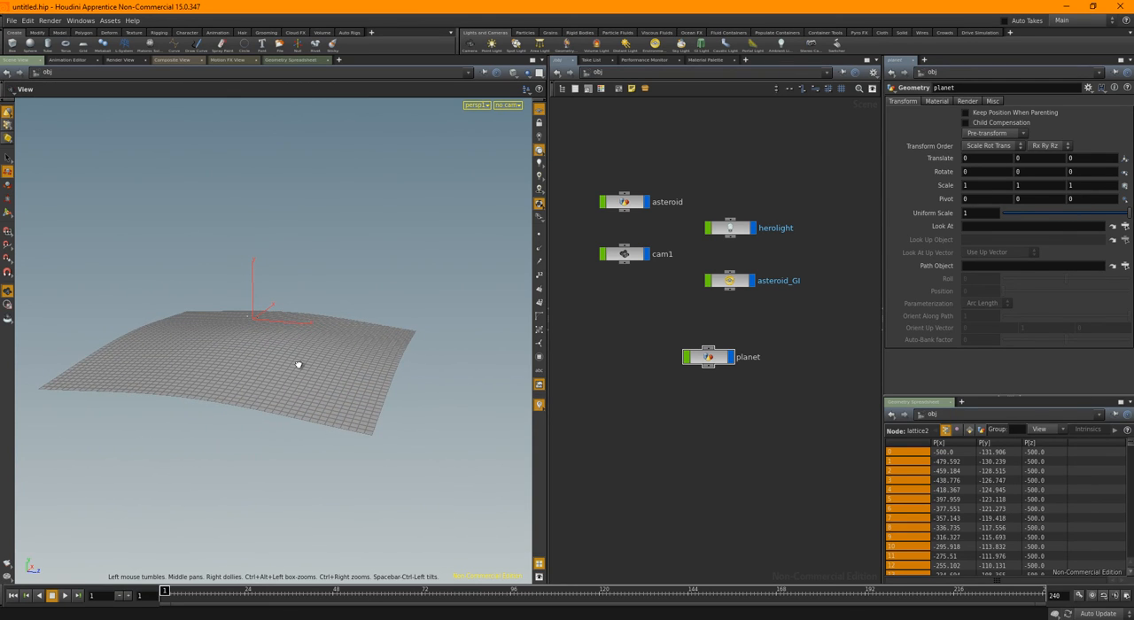
mouse_move(296, 364)
left_mouse_down()
mouse_move(450, 359)
mouse_move(322, 337)
mouse_move(315, 356)
left_mouse_up()
left_click_drag(233, 342, 506, 352)
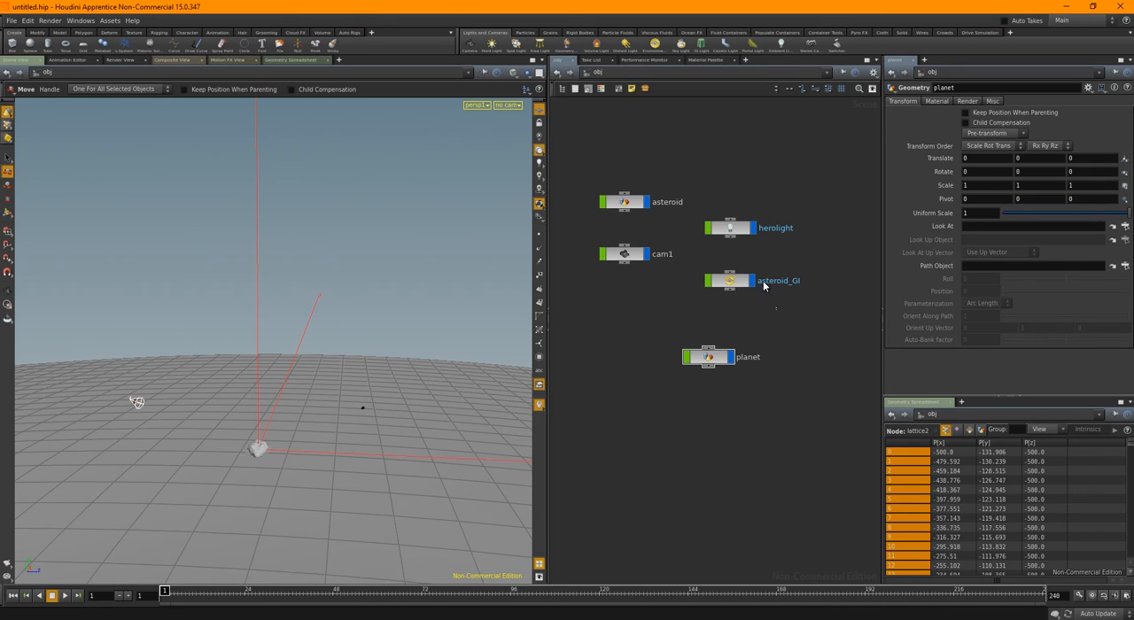
left_click_drag(763, 281, 731, 184)
key("Delete")
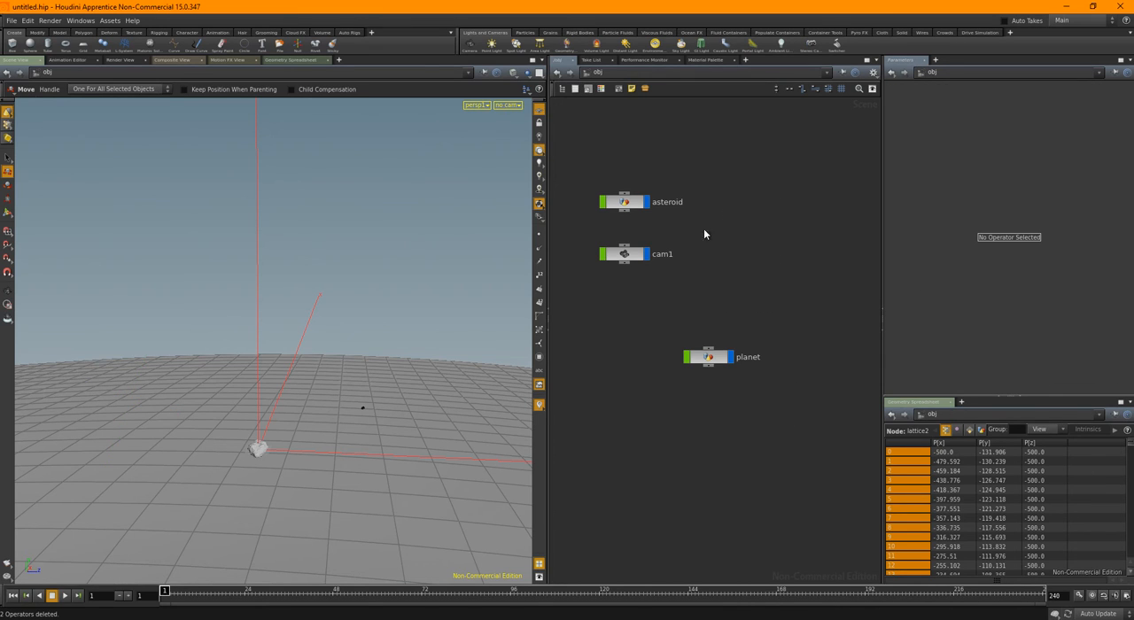
Delete the existing cam1 and create a new camera from a low view across the planet surface toward its curved horizon
left_click(634, 256)
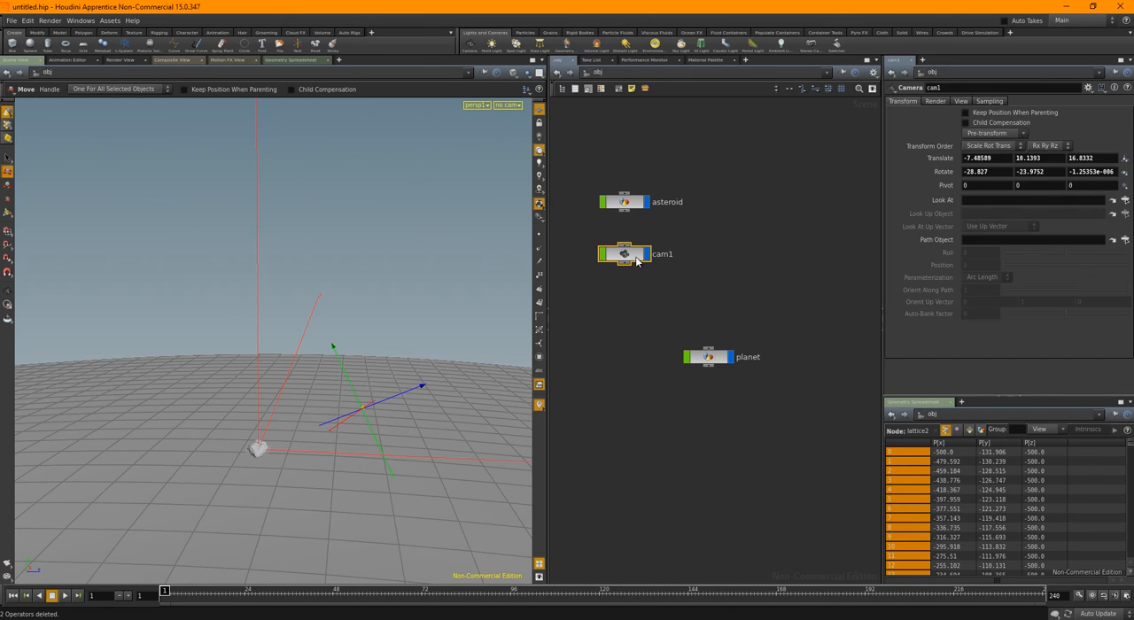
key("Delete")
left_click_drag(407, 324, 395, 354)
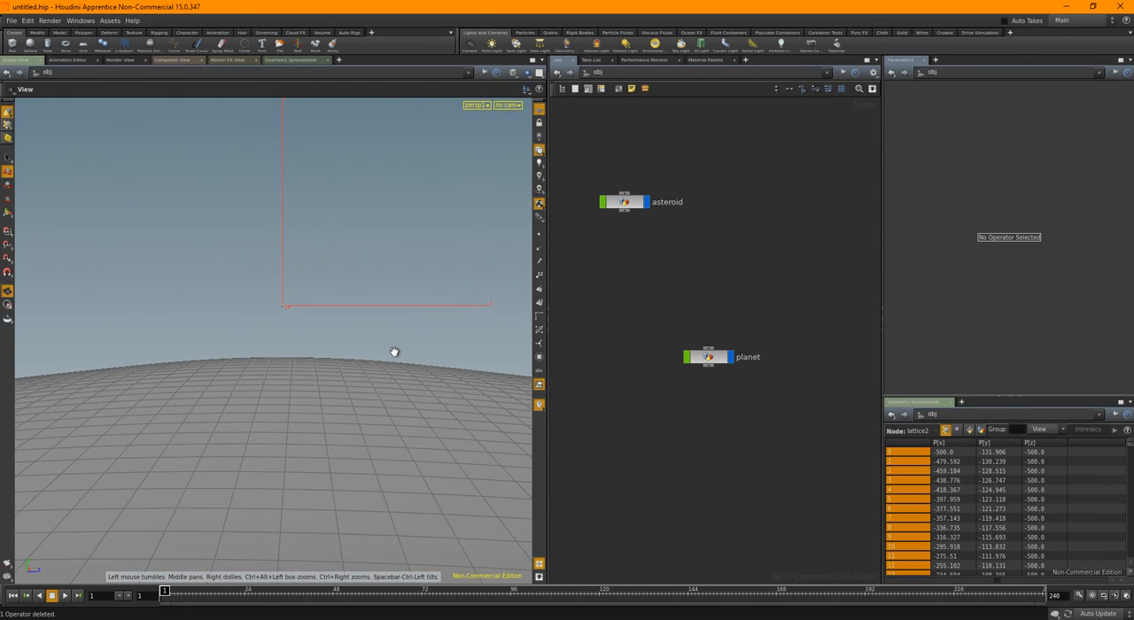
left_click(516, 106)
left_click(518, 139)
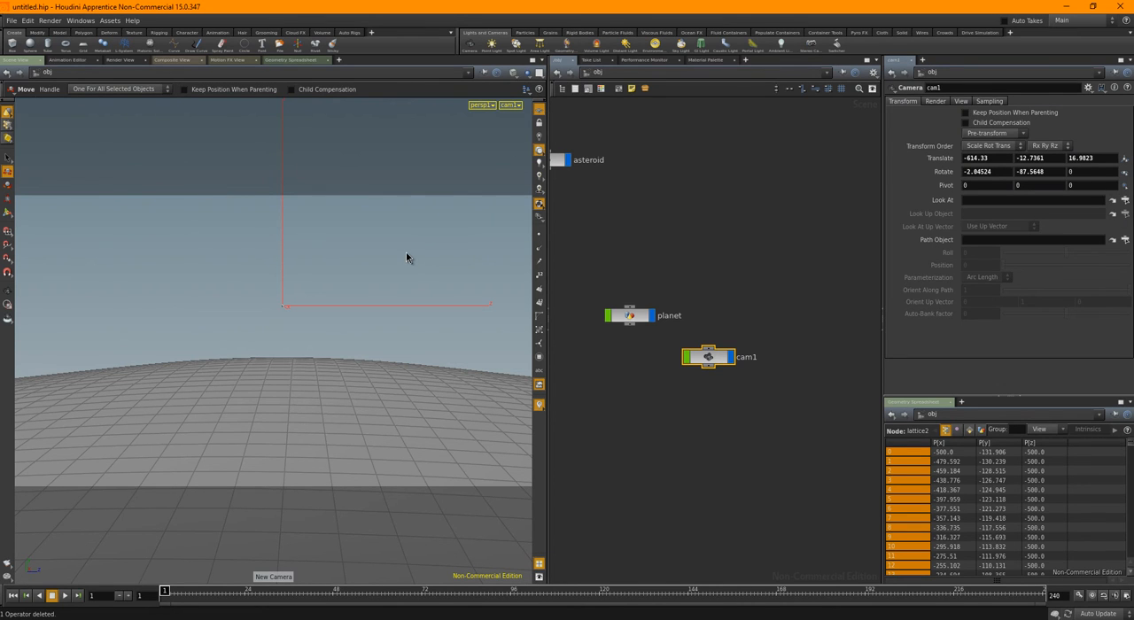
Undo the accidental move of the asteroid object and automatically arrange the object nodes in the network
left_click_drag(241, 274, 343, 362)
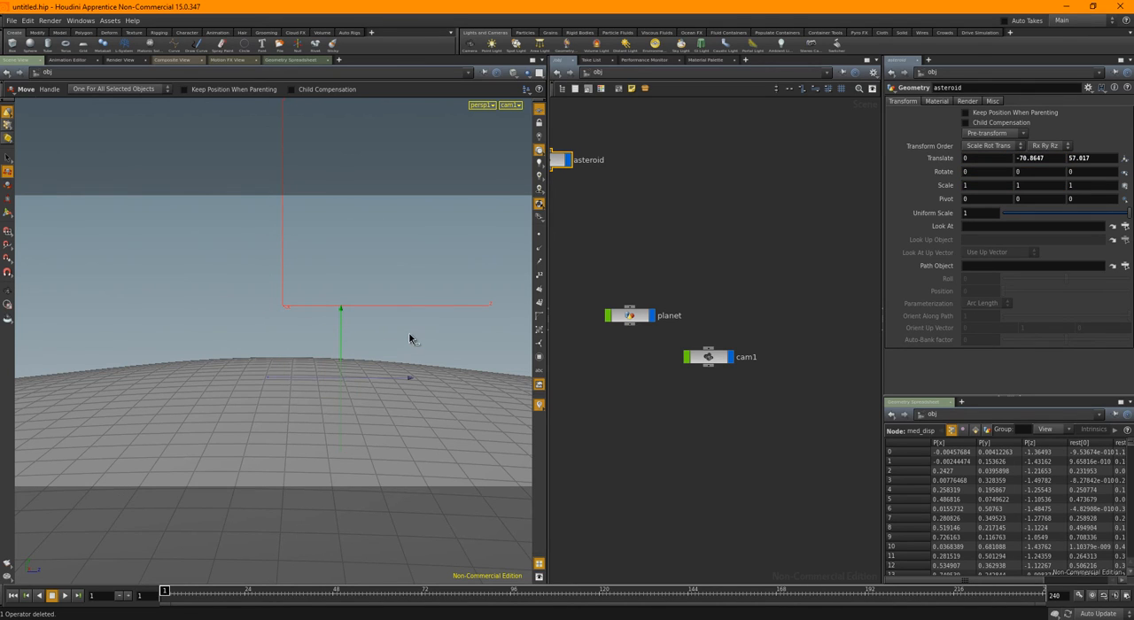
key("ctrl+z")
left_click(643, 245)
key("l")
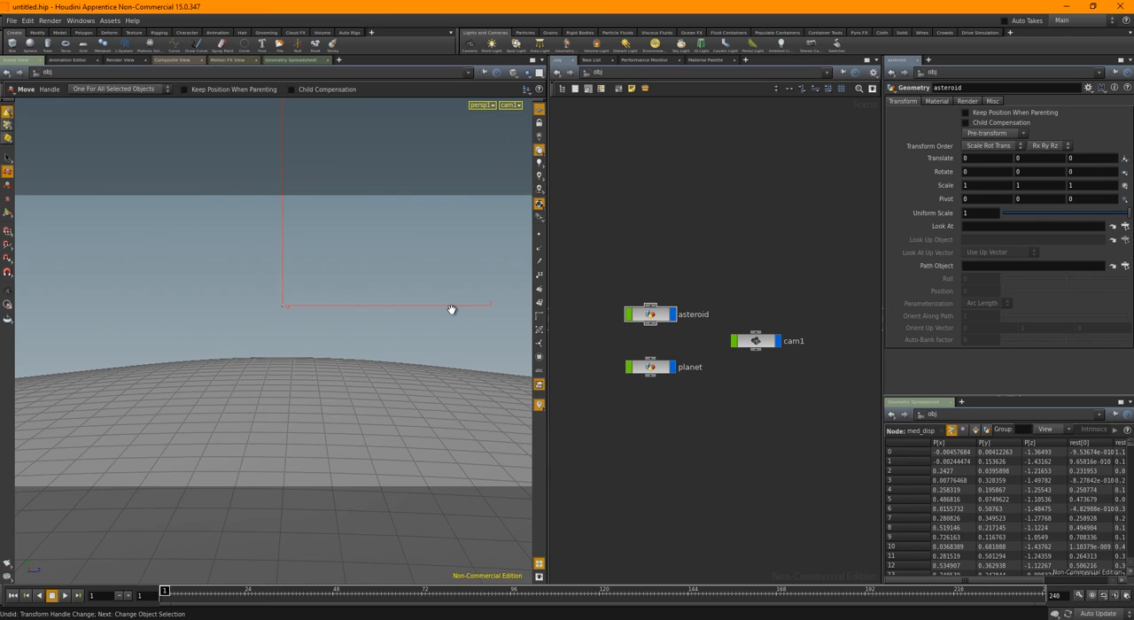
key("Escape")
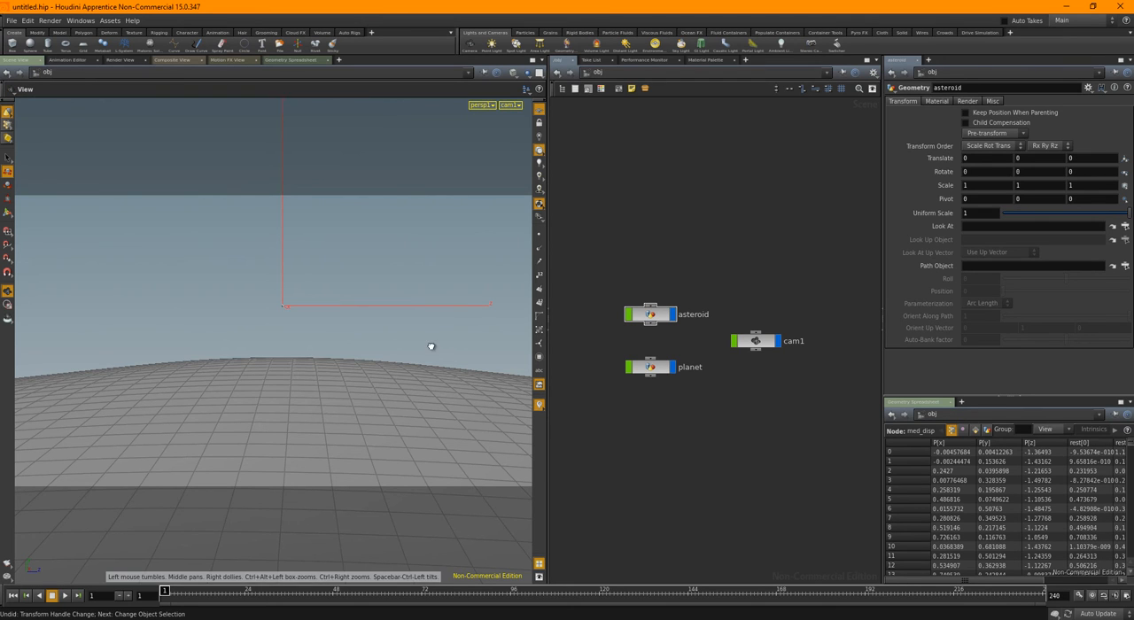
Leave the camera view and set the icon scale of cam1 to 291
left_click_drag(430, 346, 280, 374)
key("t")
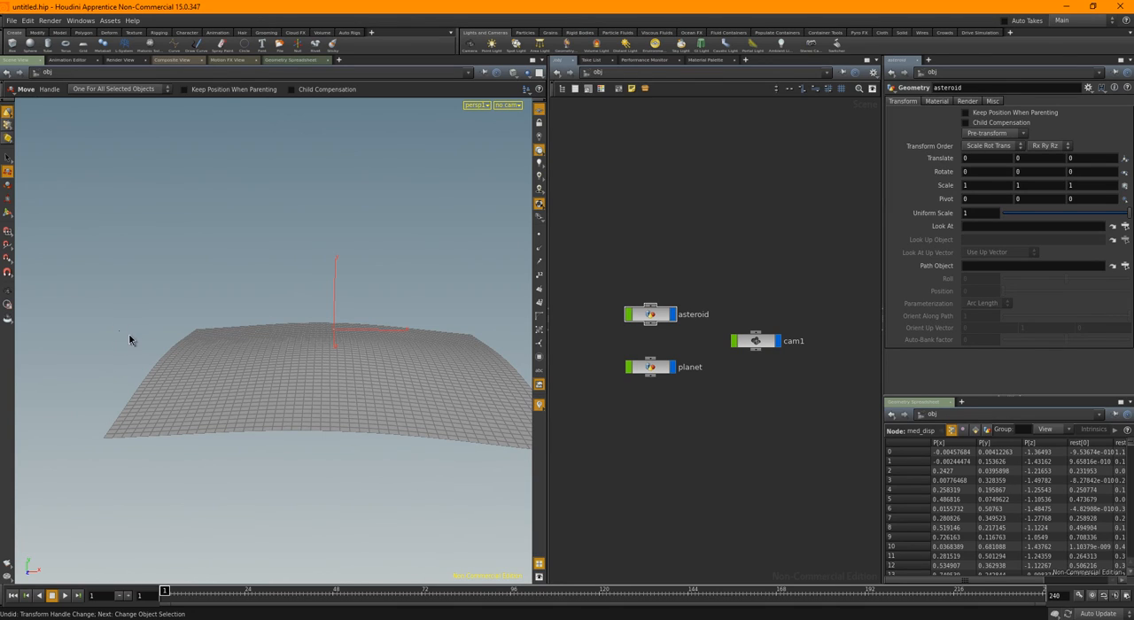
left_click_drag(106, 316, 134, 345)
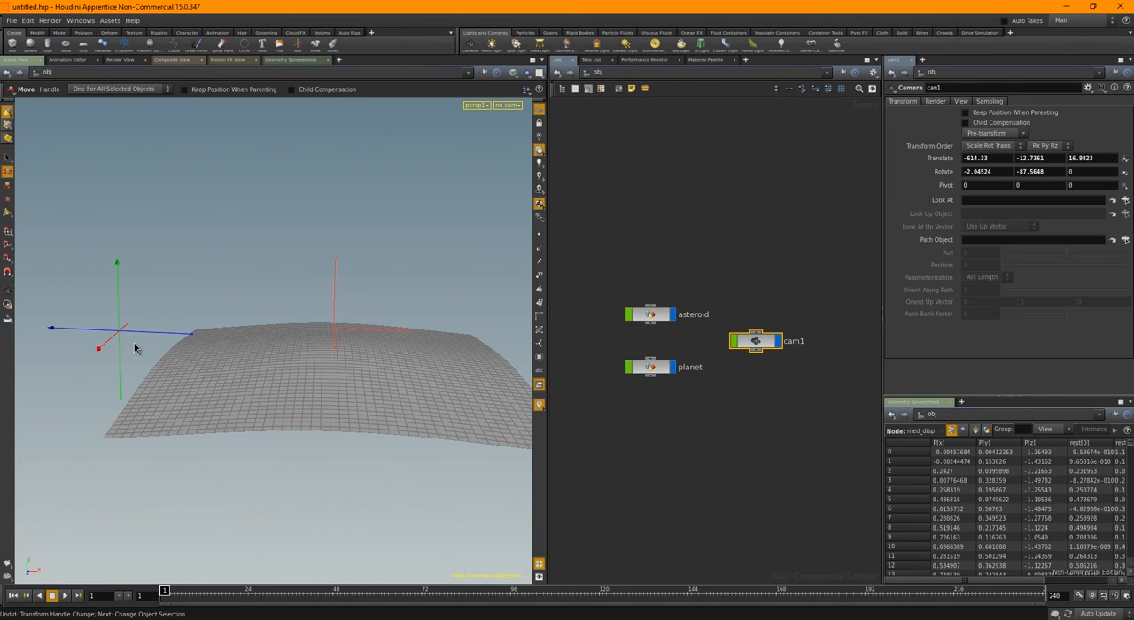
left_click(962, 102)
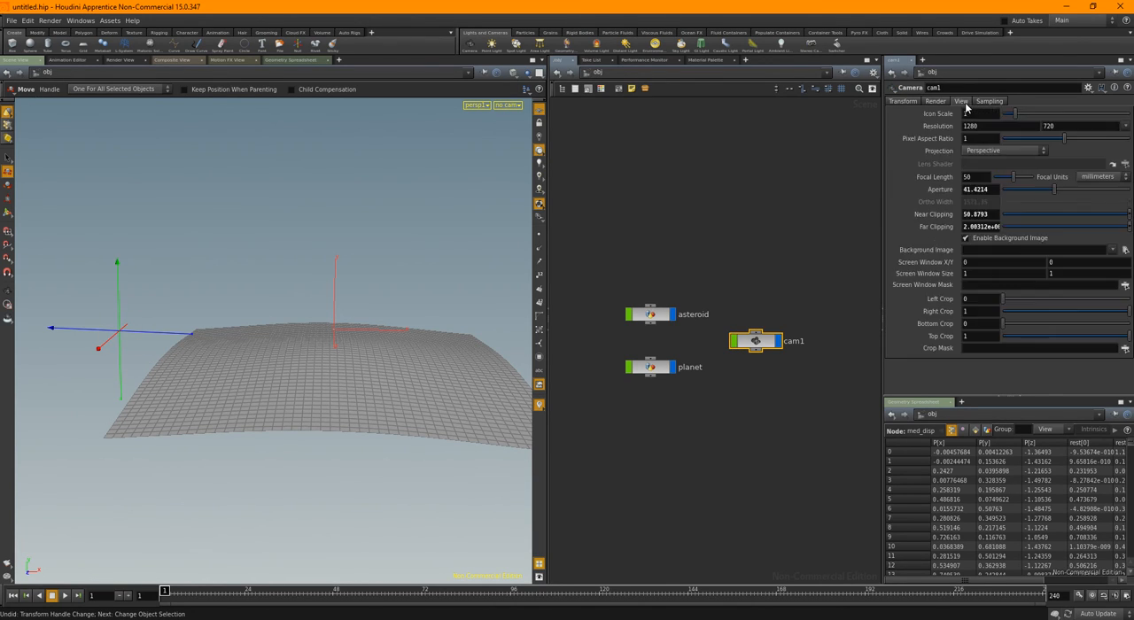
middle_click_drag(927, 113, 1072, 98)
left_click(733, 237)
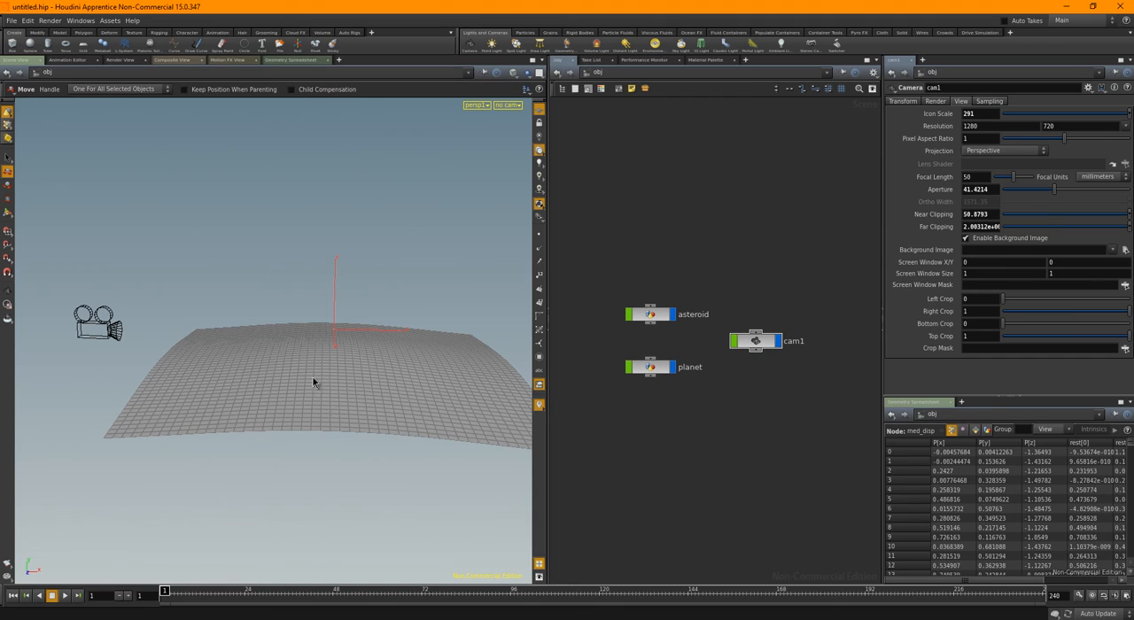
Draw a straight two-point polygon curve in the front plane from about (-690, -114) to (676, -110), extending past both planet edges
key("space+2")
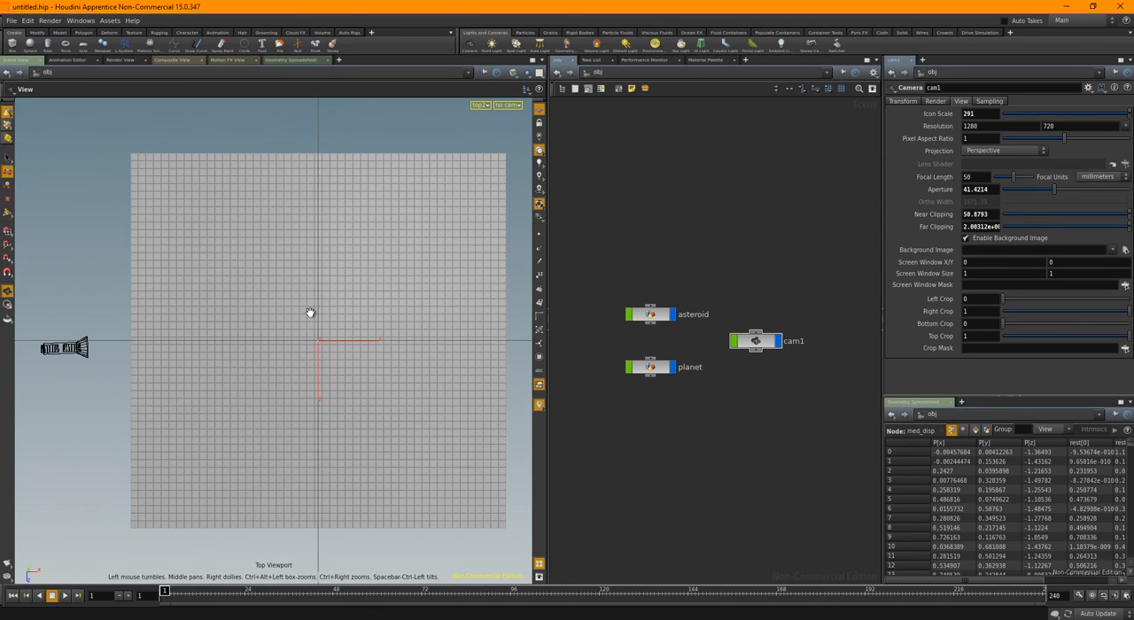
key("space+3")
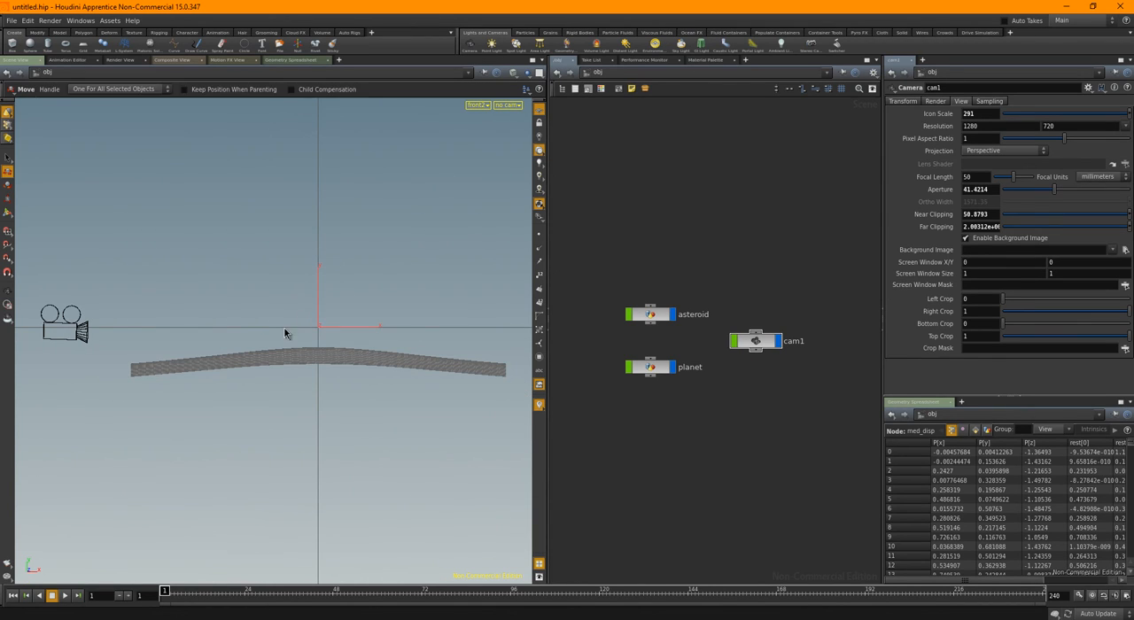
middle_click_drag(142, 342, 171, 343)
right_click_drag(207, 350, 281, 351)
middle_click_drag(334, 342, 301, 341)
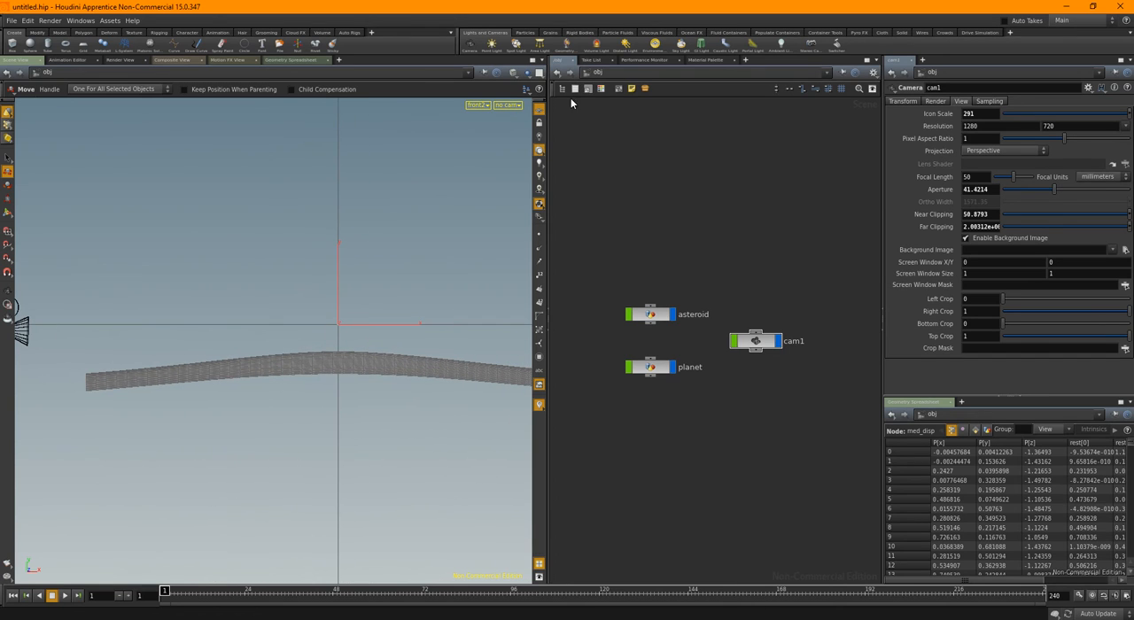
left_click(533, 60)
right_click_drag(749, 305, 812, 286)
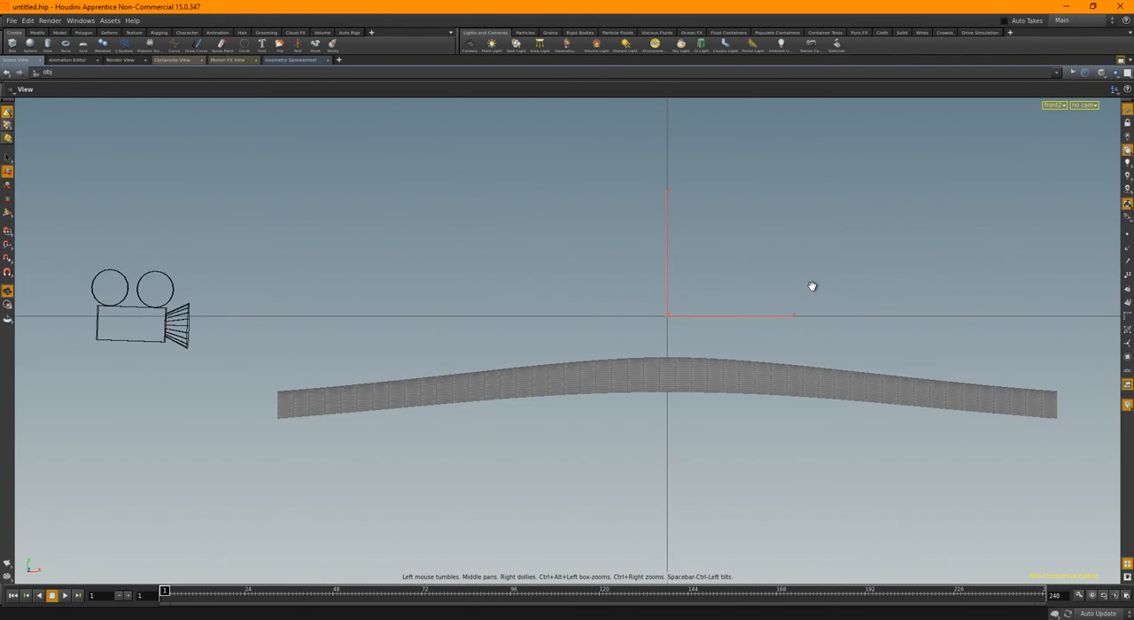
middle_click_drag(813, 286, 703, 273)
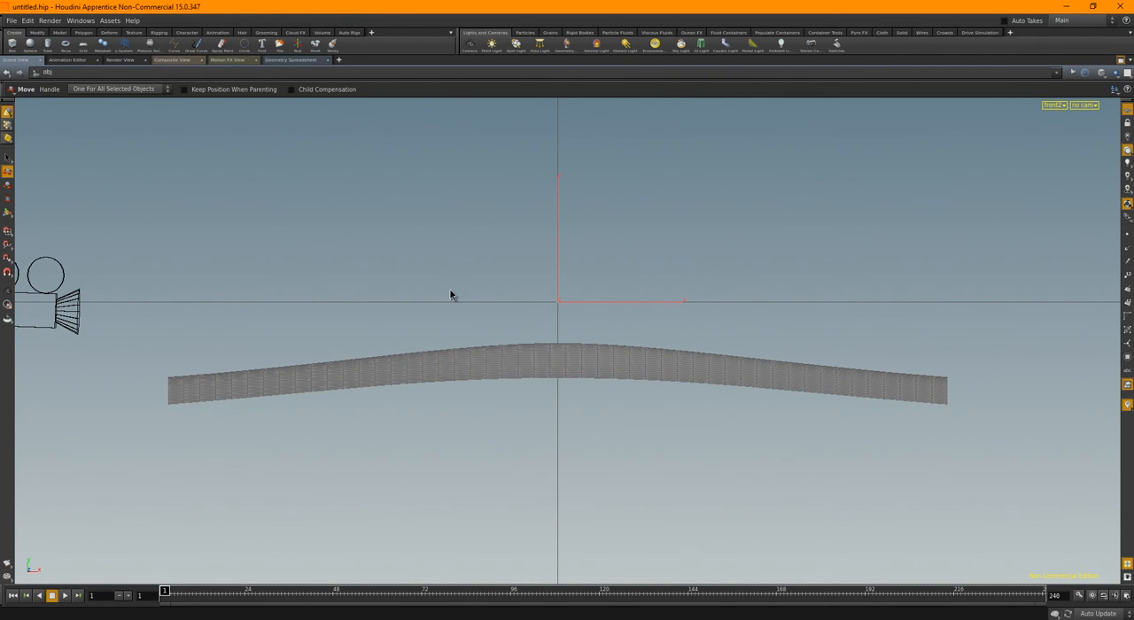
key("Tab")
type("cue")
key("BackSpace")
key("BackSpace")
key("BackSpace")
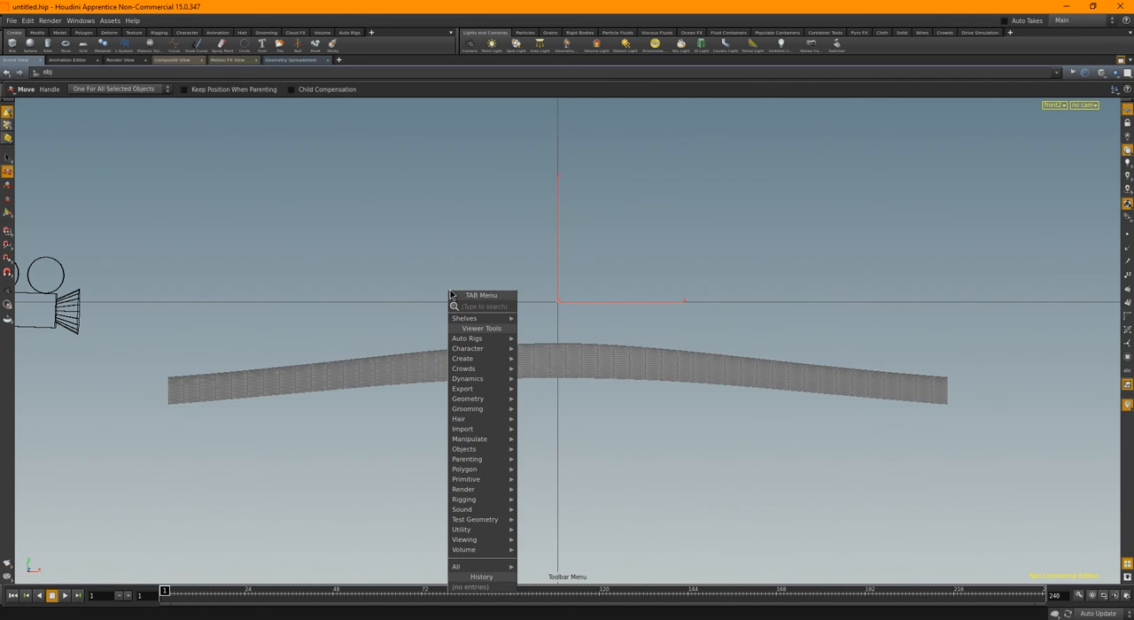
type("curve")
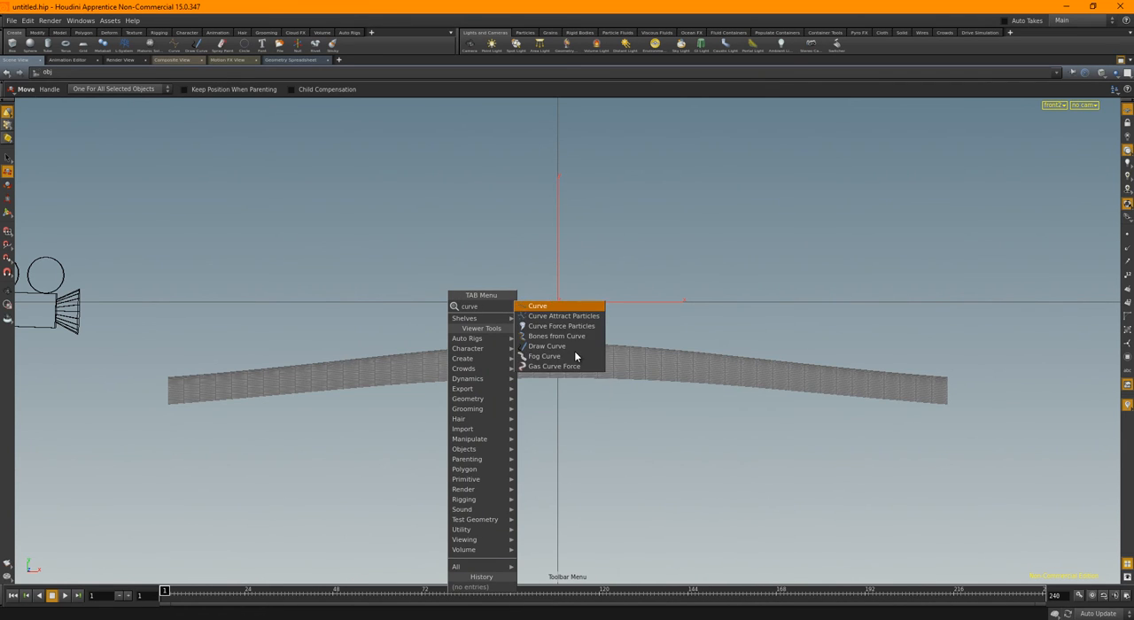
left_click(538, 306)
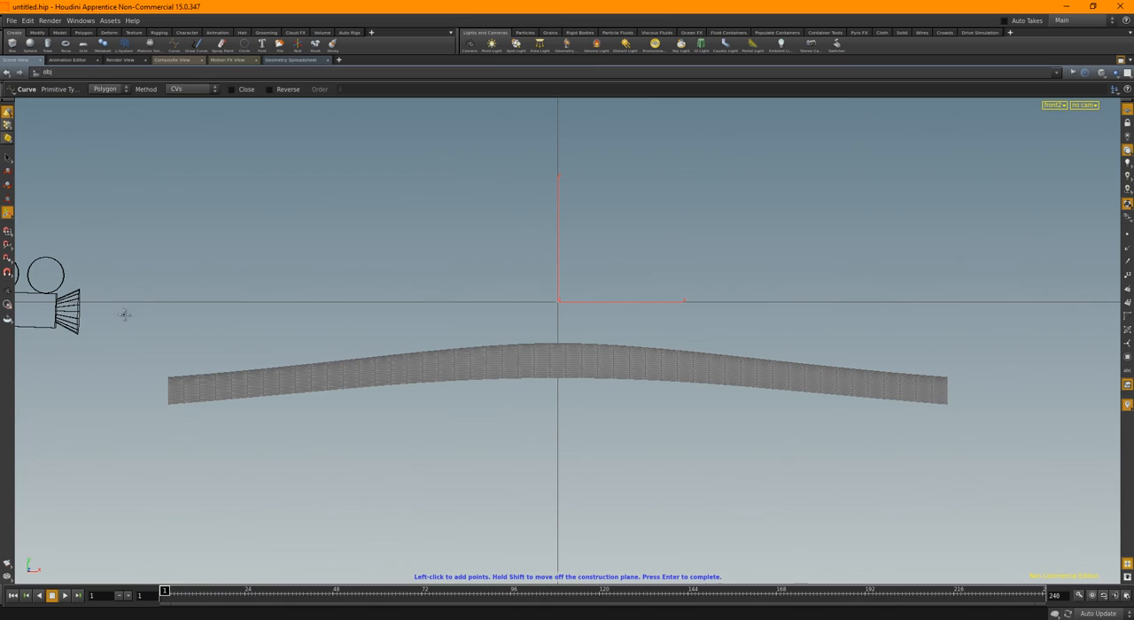
left_click(21, 390)
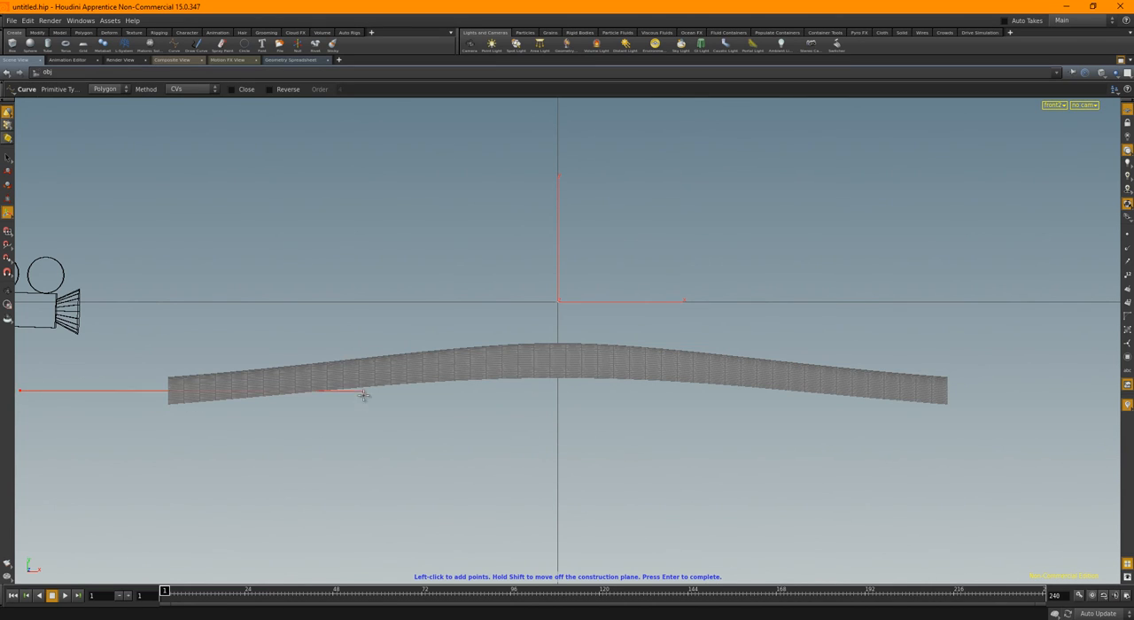
left_click(1085, 387)
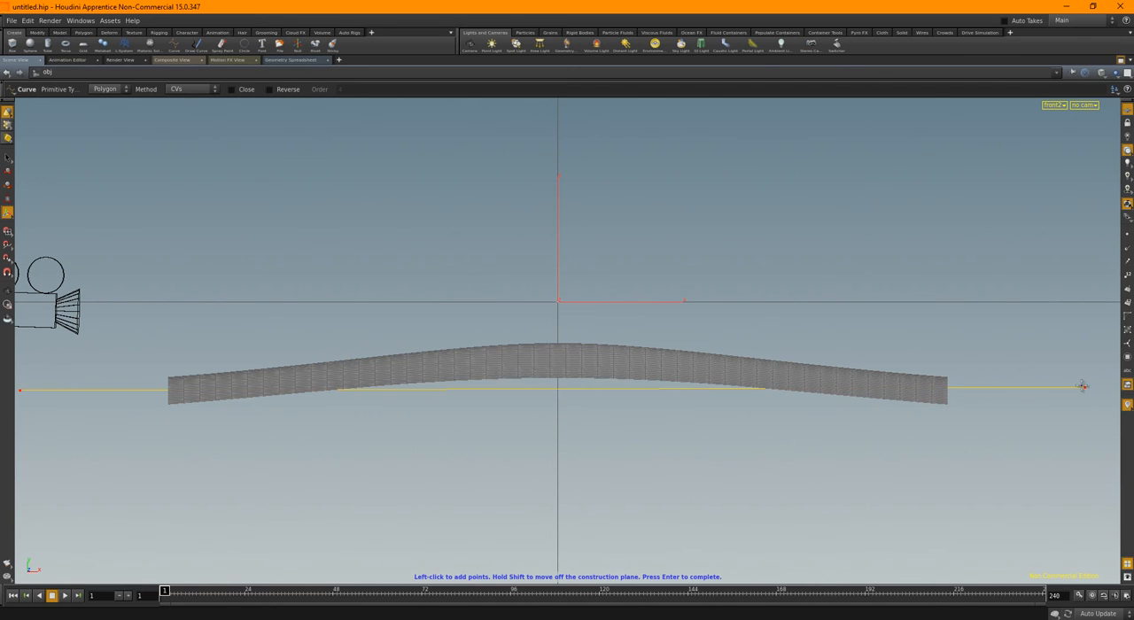
key("Return")
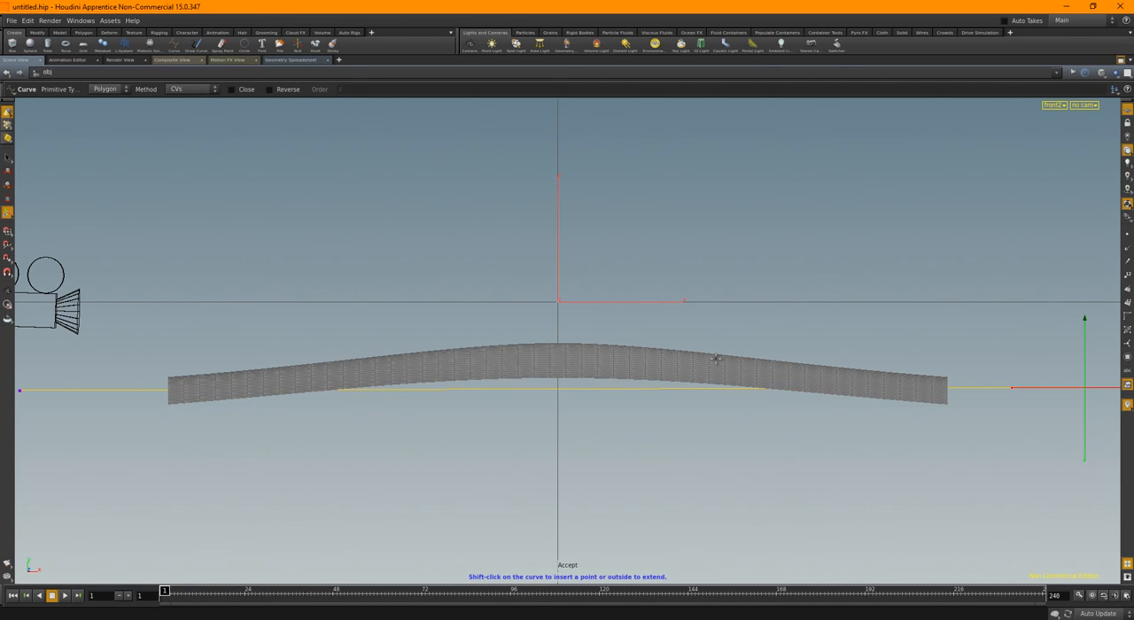
Return to the perspective view with the network visible and rename the new curve object asteroid_path
key("space+1")
mouse_move(625, 355)
left_mouse_down("alt")
mouse_move(792, 339)
mouse_move(625, 340)
left_mouse_up("alt")
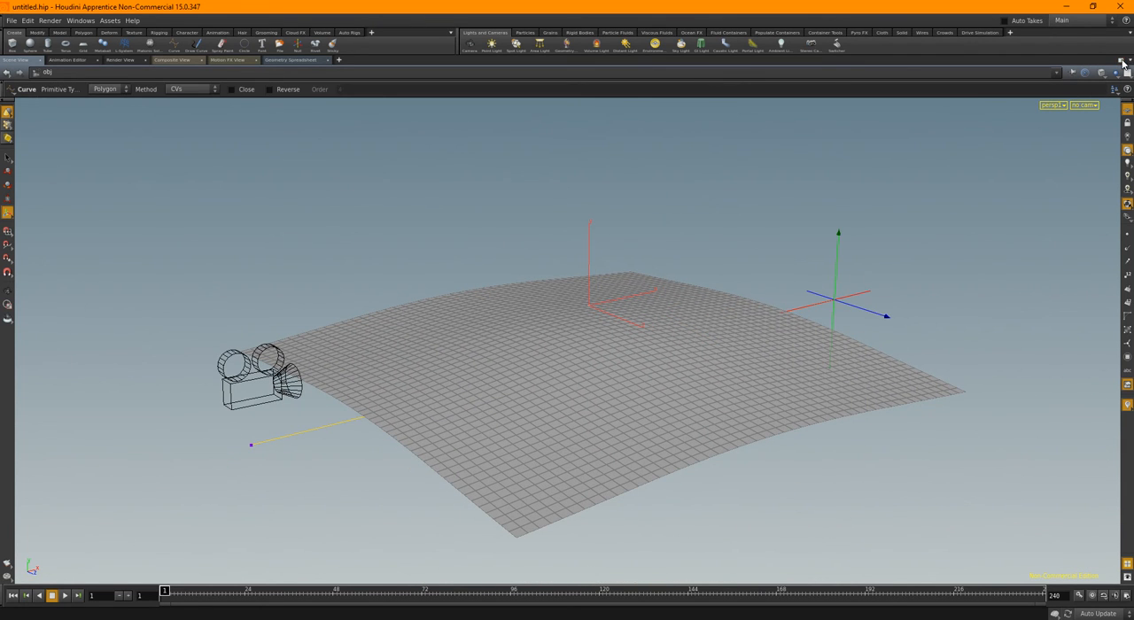
left_click(1122, 61)
middle_click_drag(674, 396, 740, 378)
left_click(764, 352)
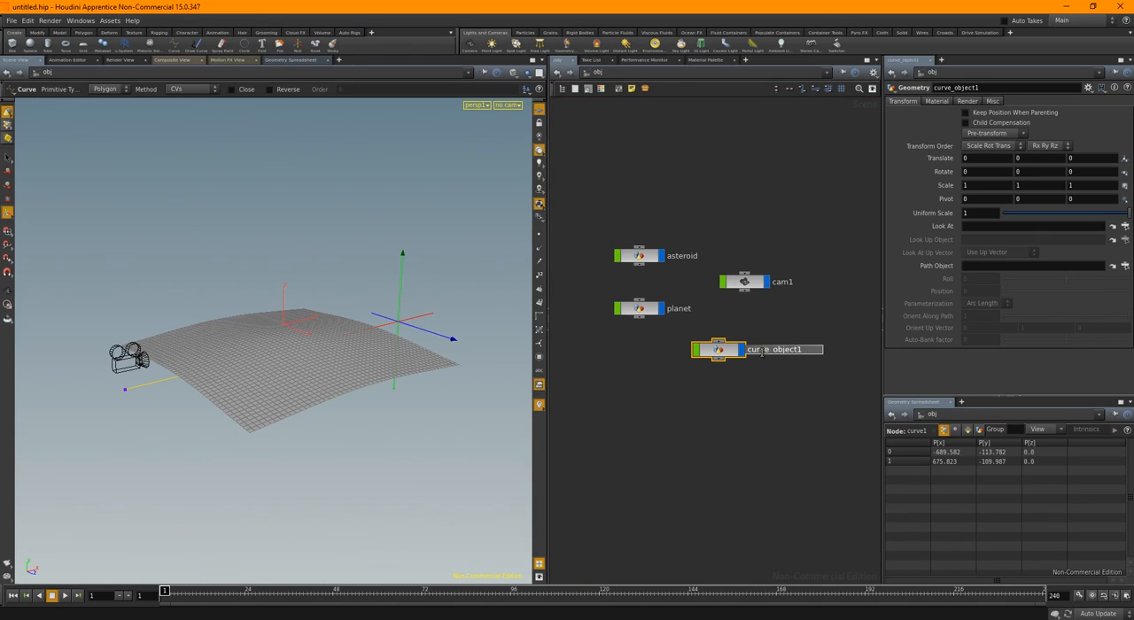
key("ctrl+a")
type("asteroid_path")
key("Return")
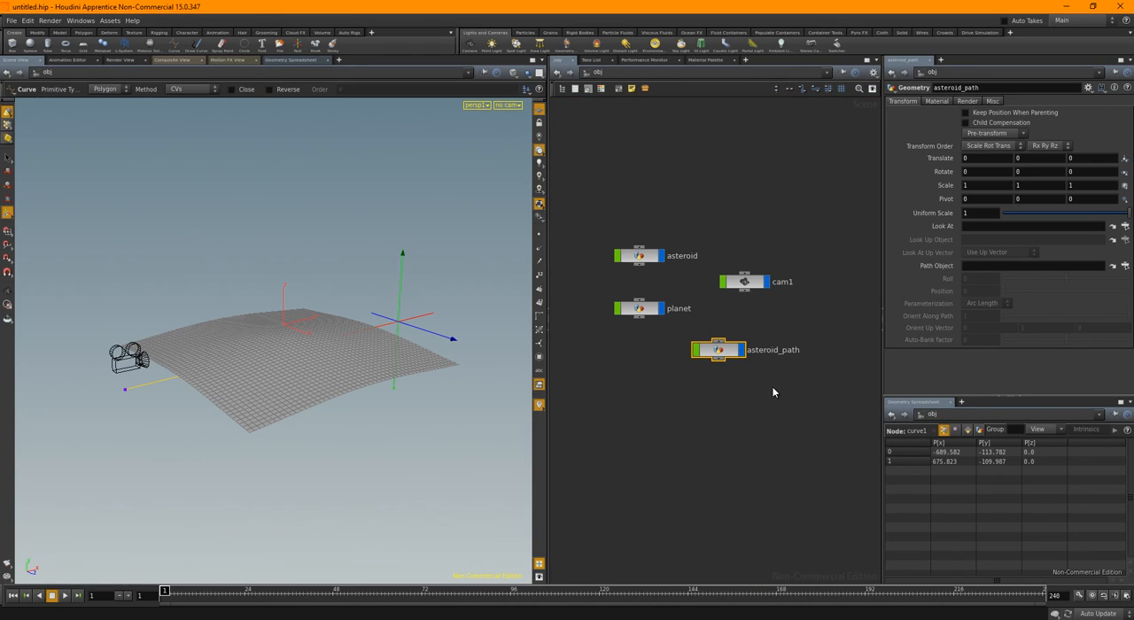
Go inside asteroid_path and turn on point number display for the curve in the viewport
key("i")
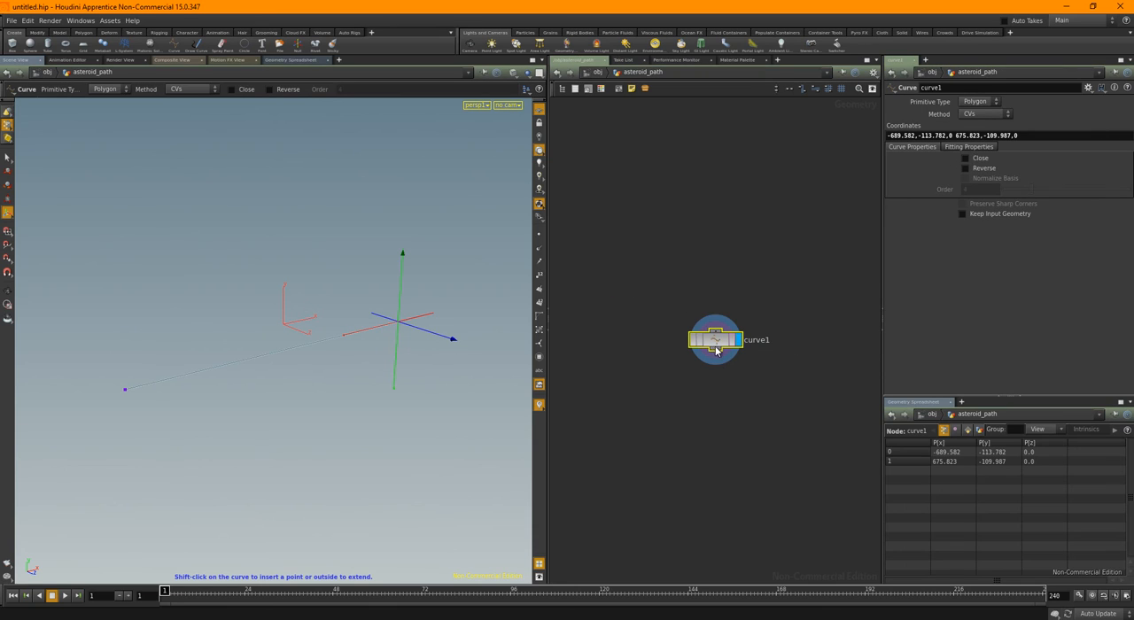
left_click_drag(712, 344, 713, 326)
left_click(538, 276)
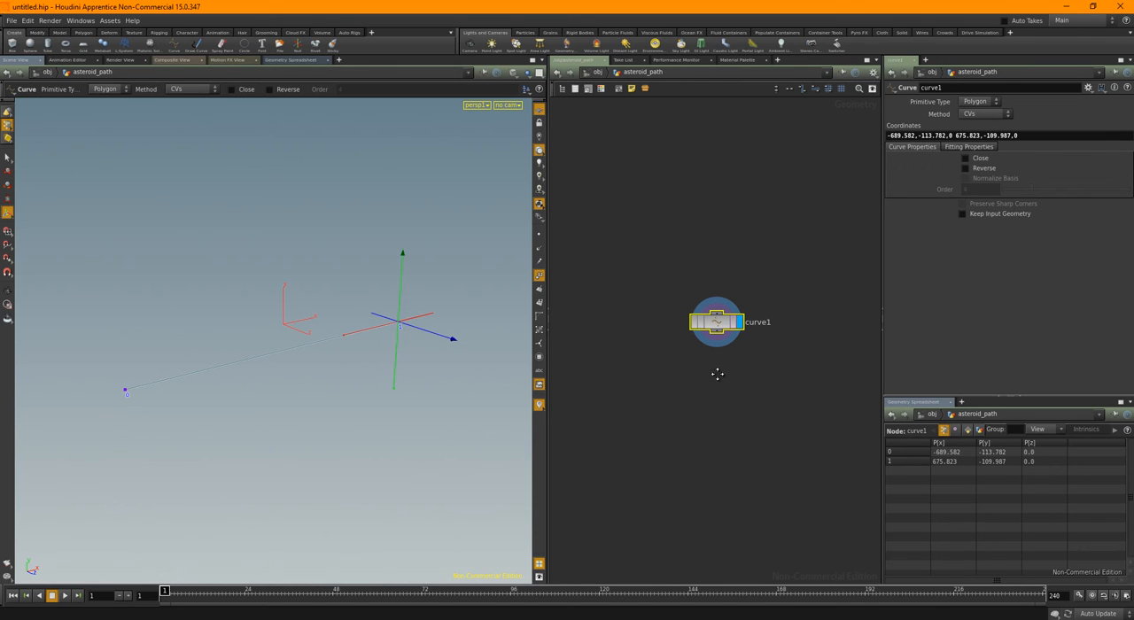
middle_click_drag(718, 375, 707, 345)
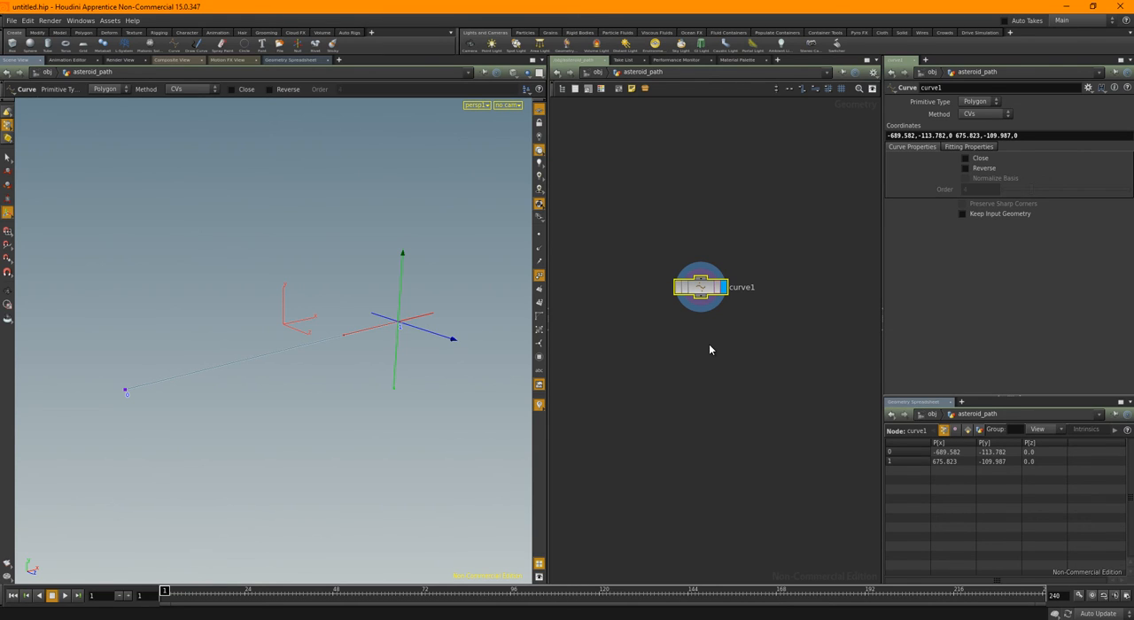
Append a Resample node after curve1 and make it the displayed node
key("Tab")
type("resd")
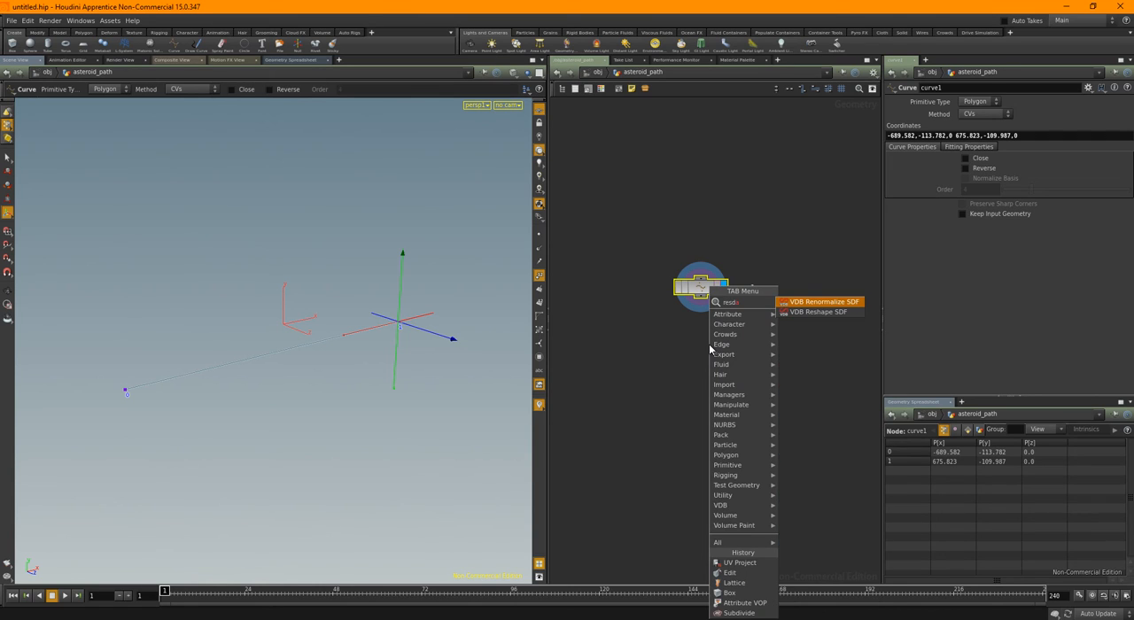
key("Escape")
key("Tab")
type("resa")
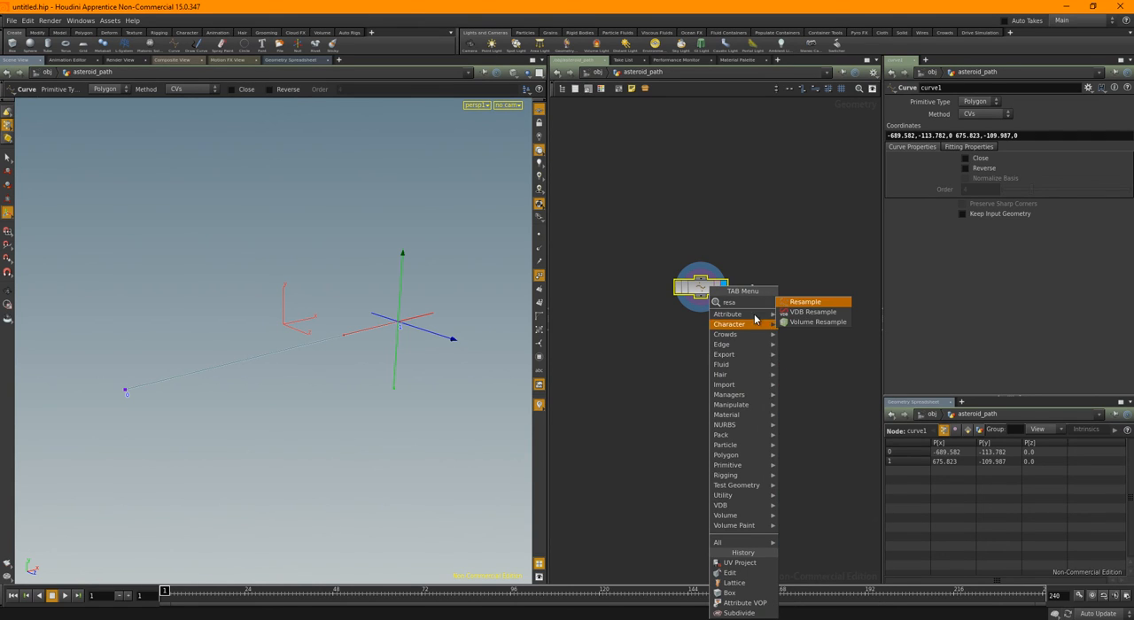
left_click(804, 303)
left_click(705, 343)
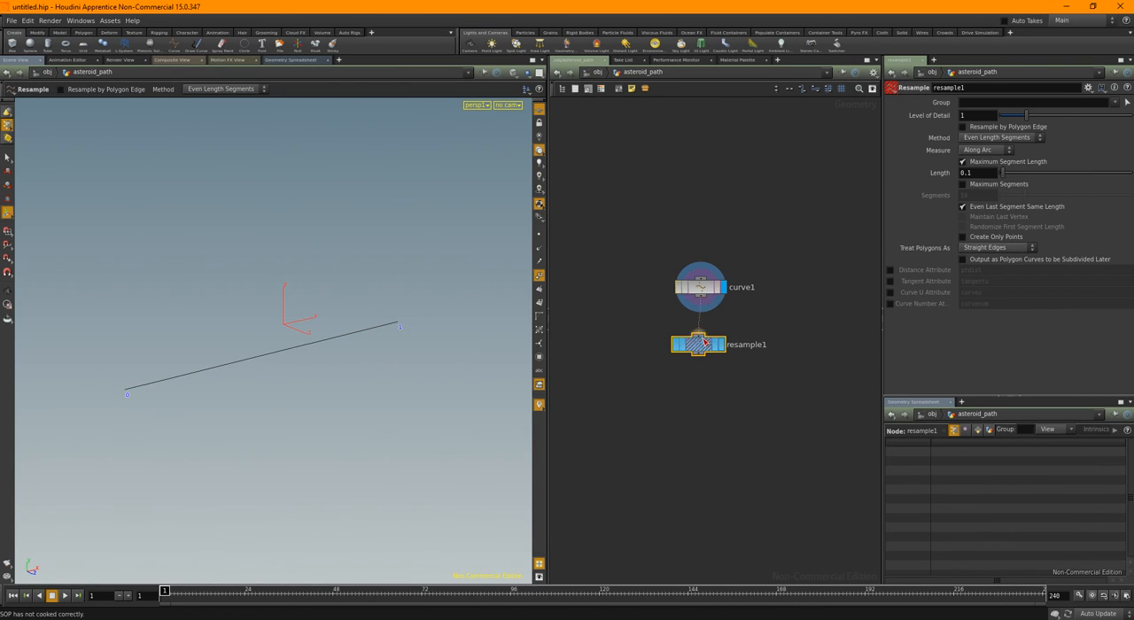
left_click(721, 344)
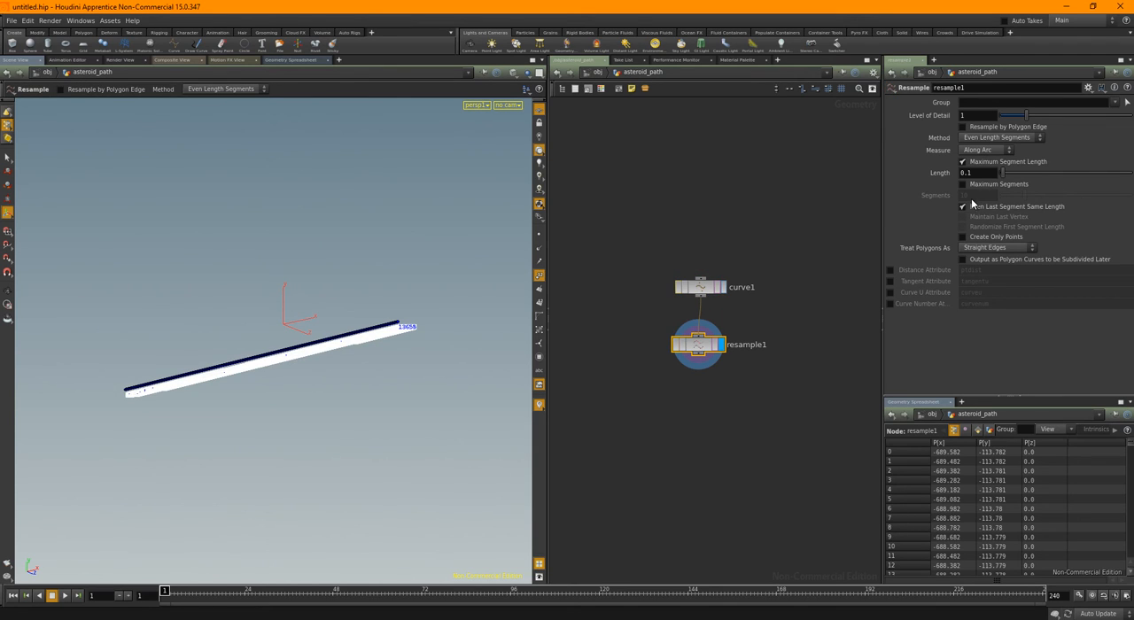
Disable the maximum segment length on resample1, enable maximum segments and set the segment count to 4
left_click(963, 161)
left_click(964, 184)
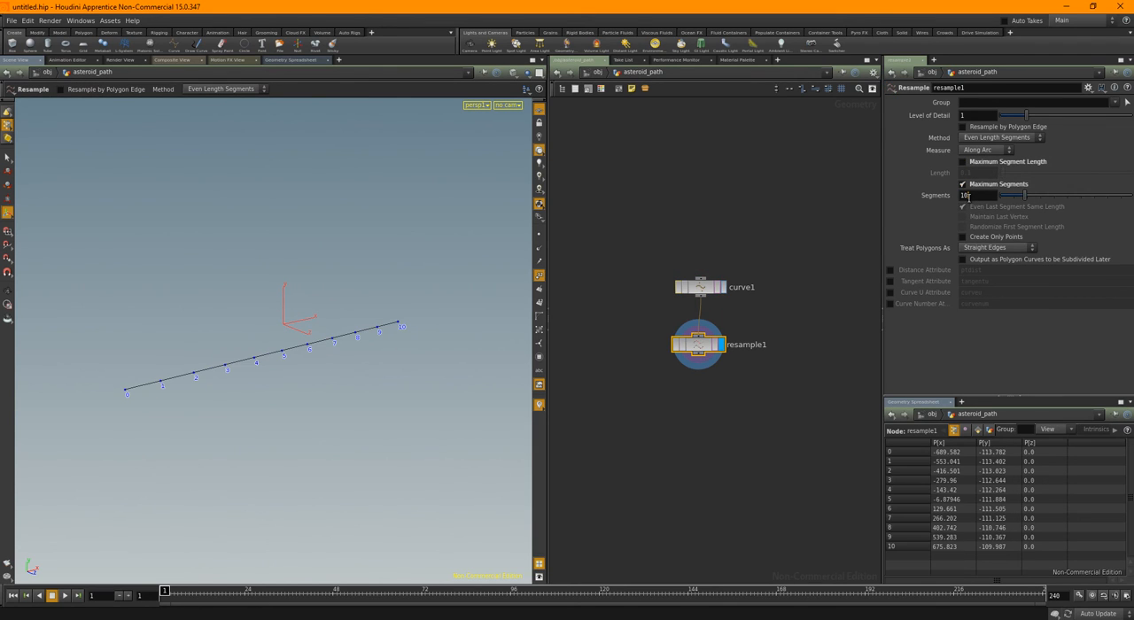
left_click(969, 197)
type("5")
key("Return")
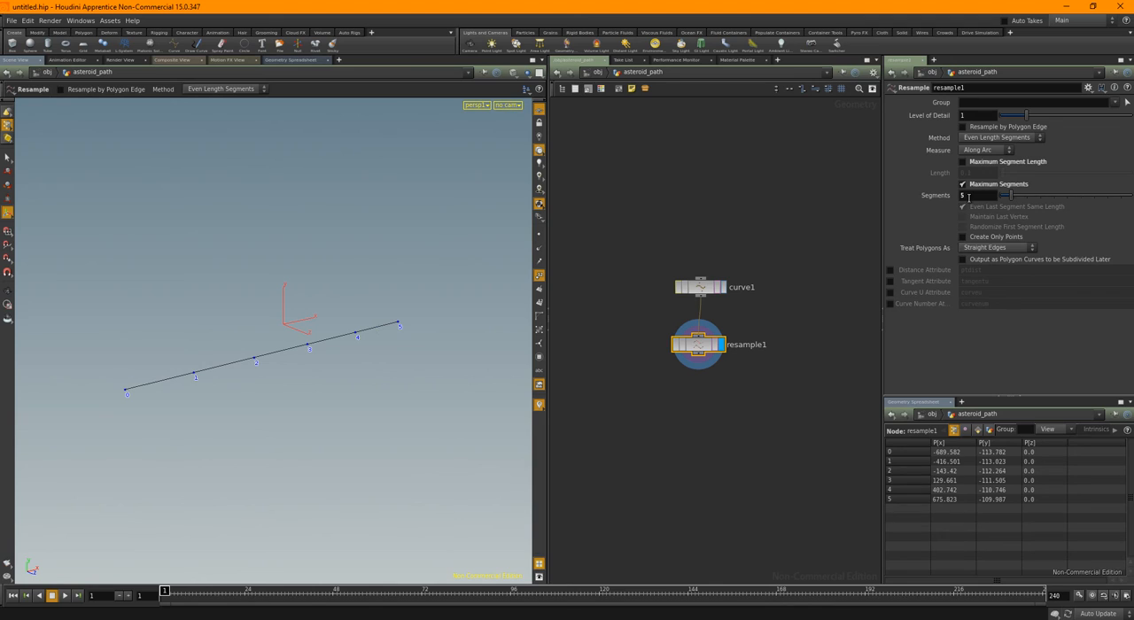
type("4")
key("Return")
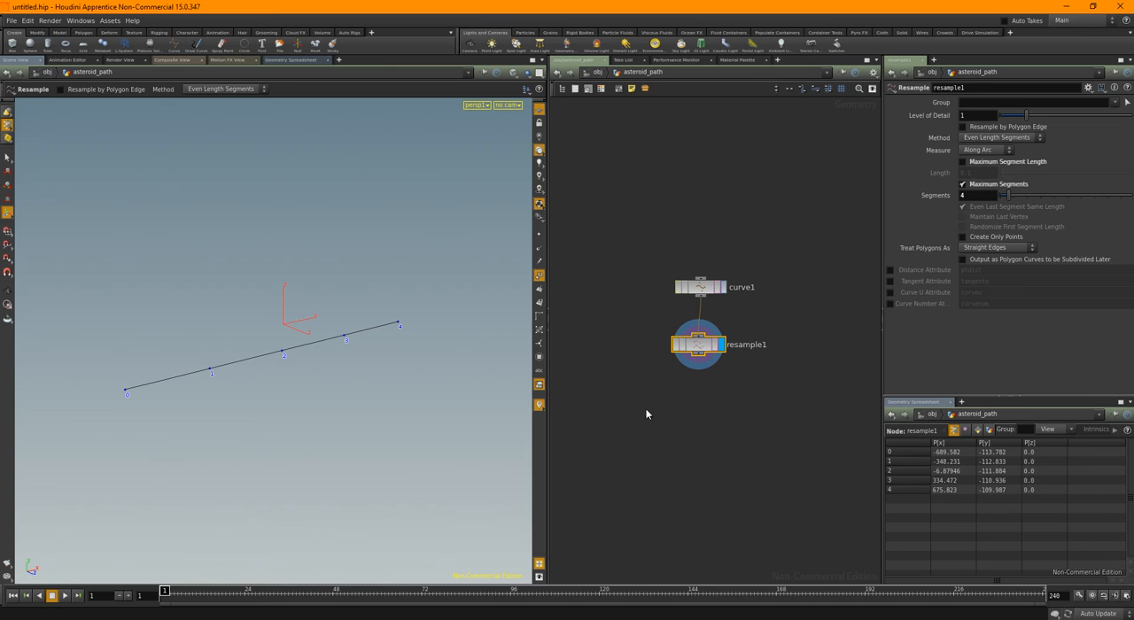
Append a Convert node after resample1 in the asteroid_path network
middle_click_drag(646, 414, 657, 382)
key("Tab")
type("conver")
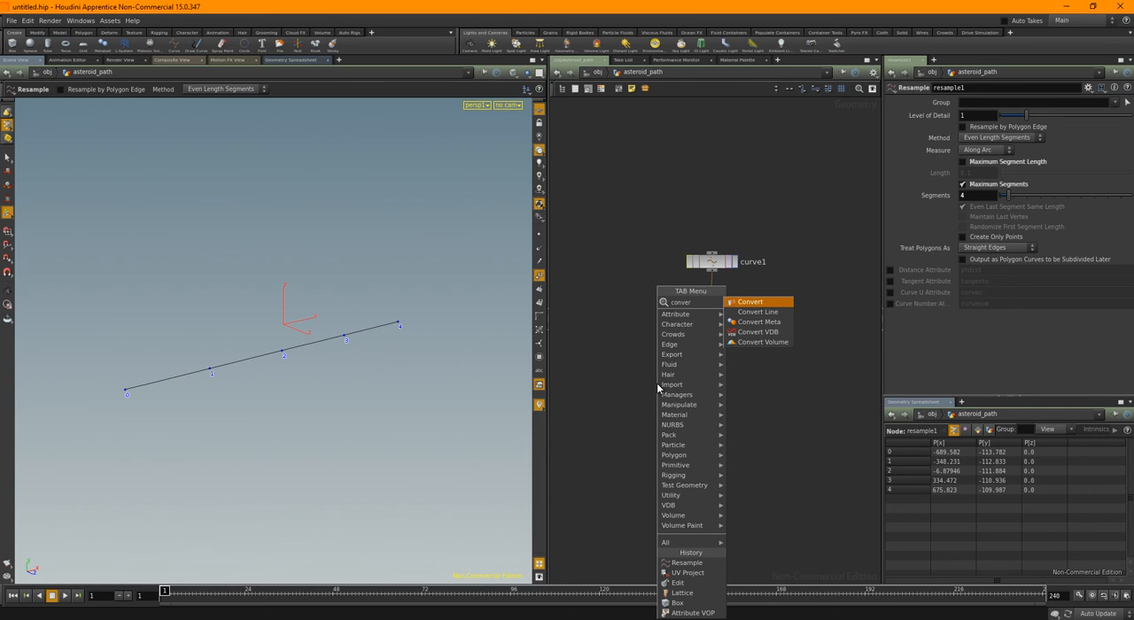
key("Return")
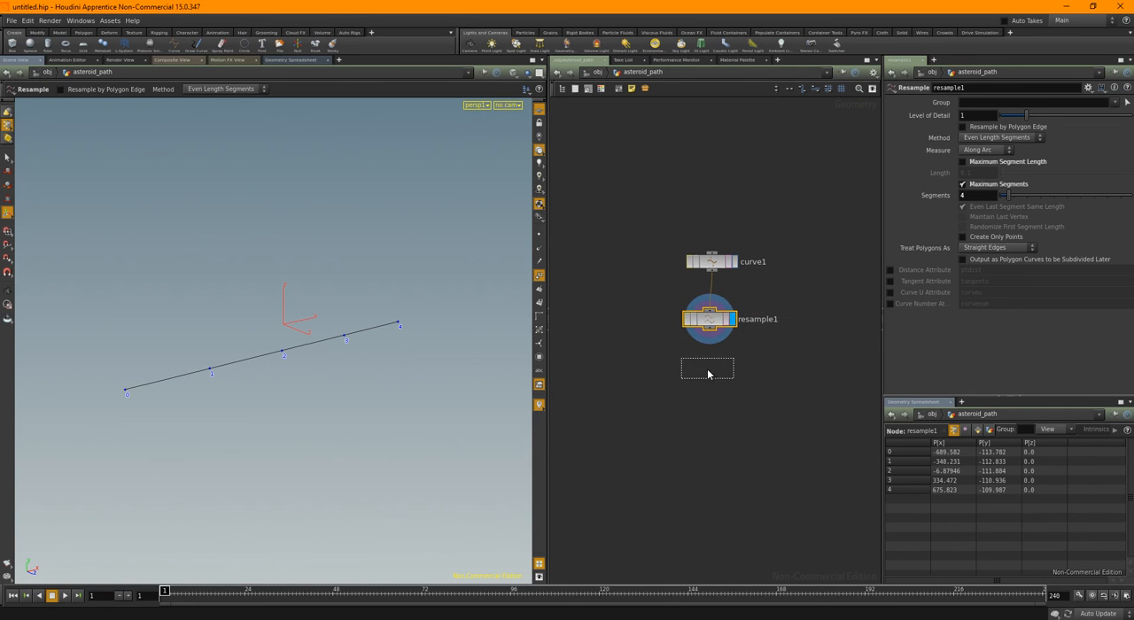
left_click(709, 369)
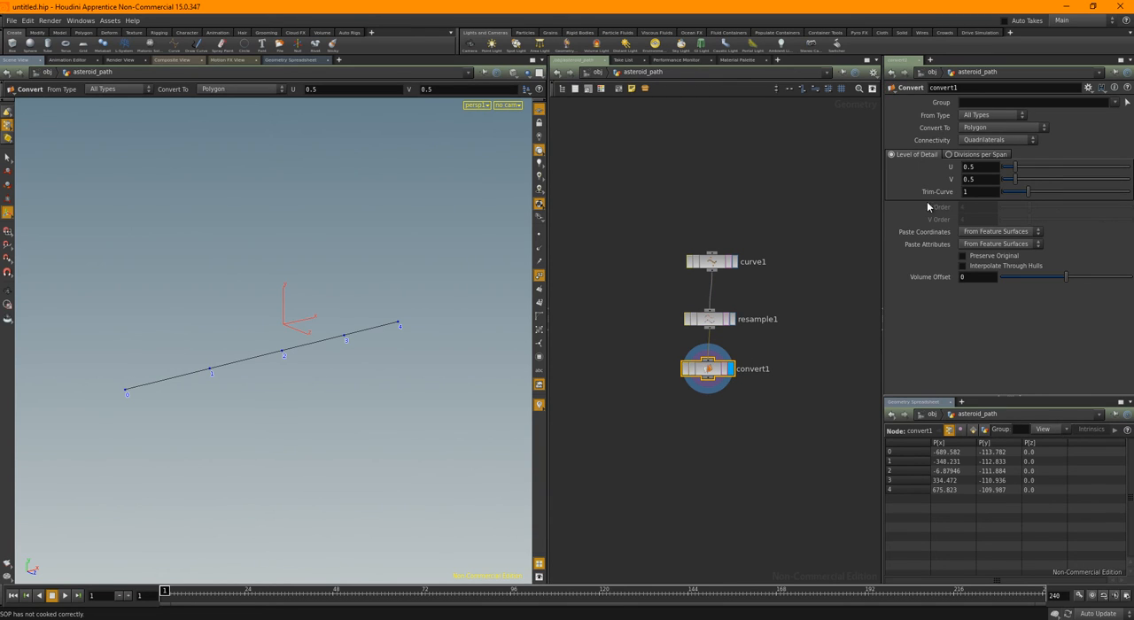
Set convert1 to convert to a NURBS Curve and compare its geometry info with that of resample1
left_click(999, 130)
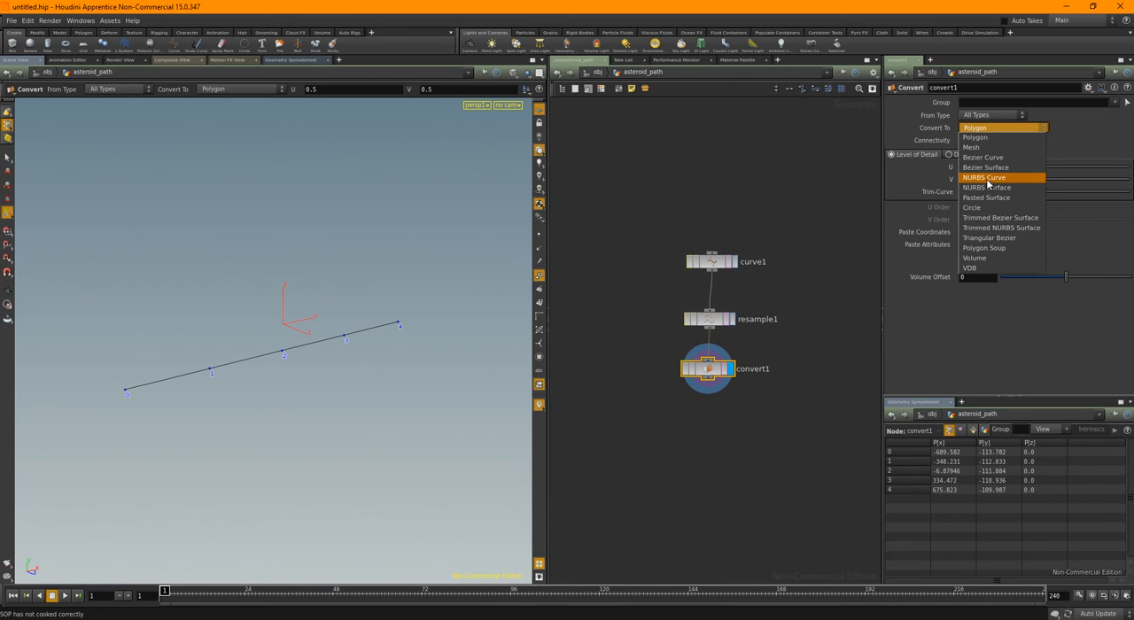
left_click(988, 181)
middle_click(714, 372)
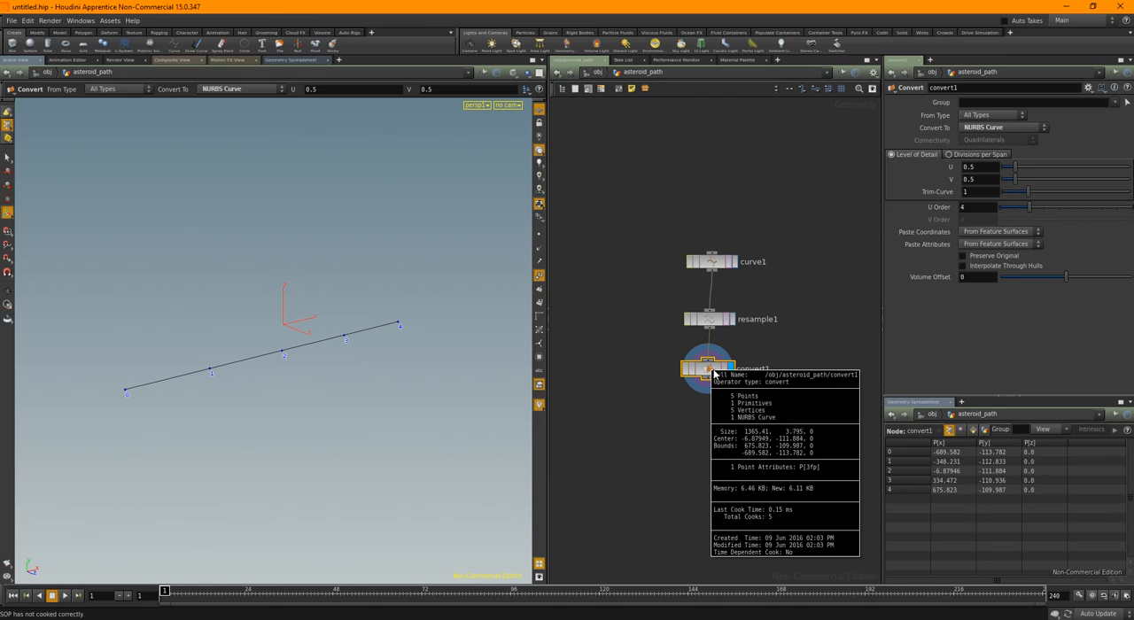
middle_click_drag(711, 320, 736, 363)
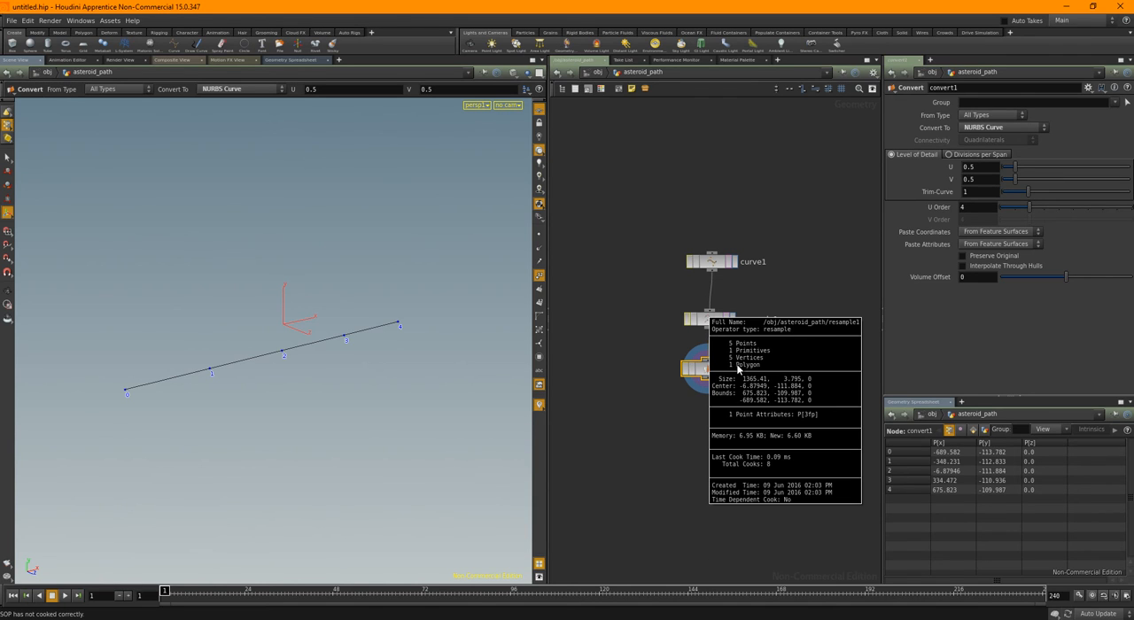
middle_click(716, 381)
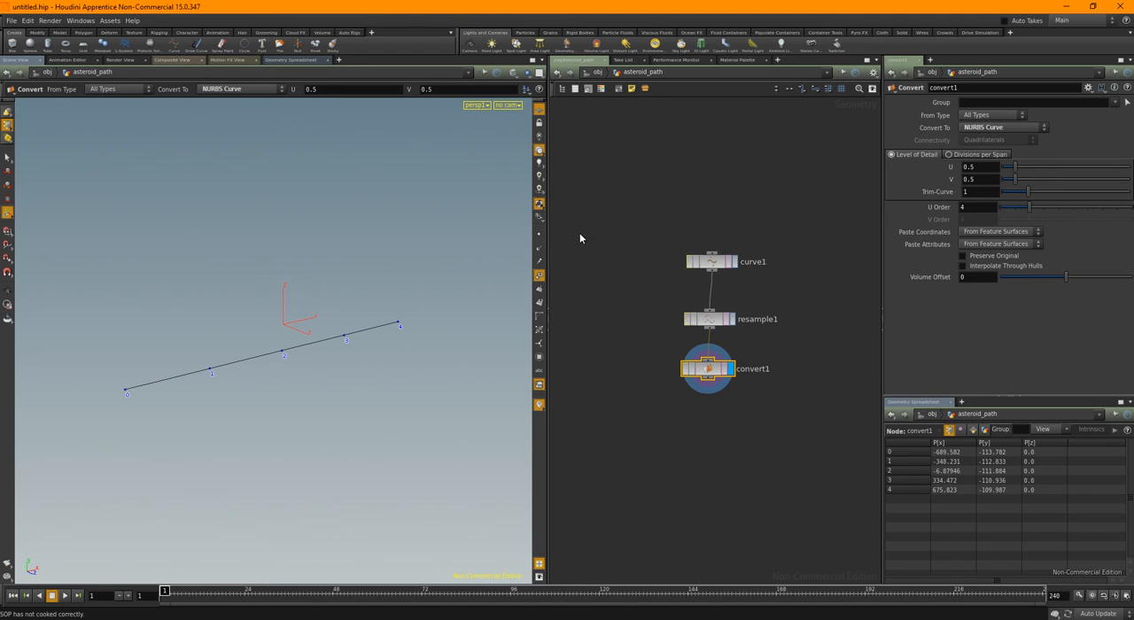
Show the other scene objects alongside the curve and switch to a maximized front view
left_click(527, 74)
left_click(535, 94)
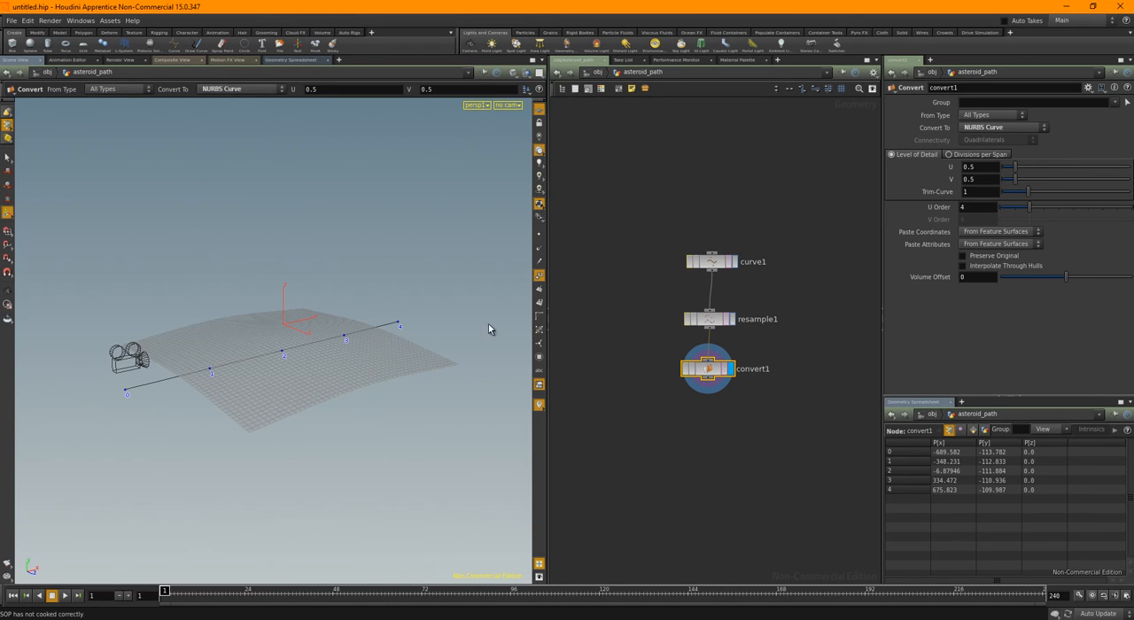
key("space+3")
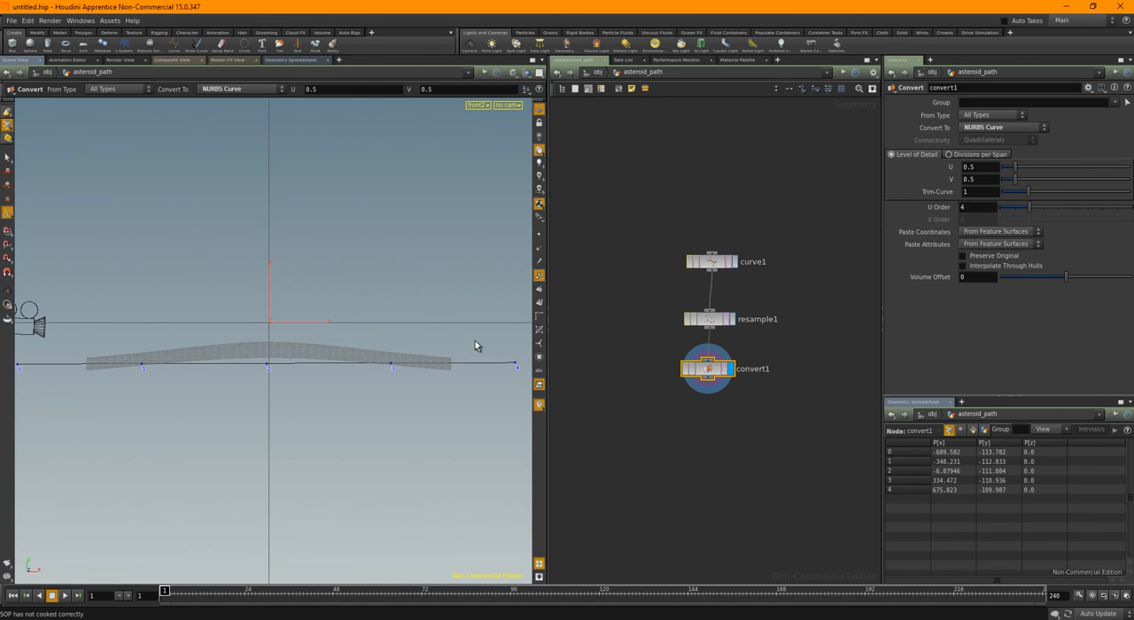
left_click_drag(552, 189, 732, 195)
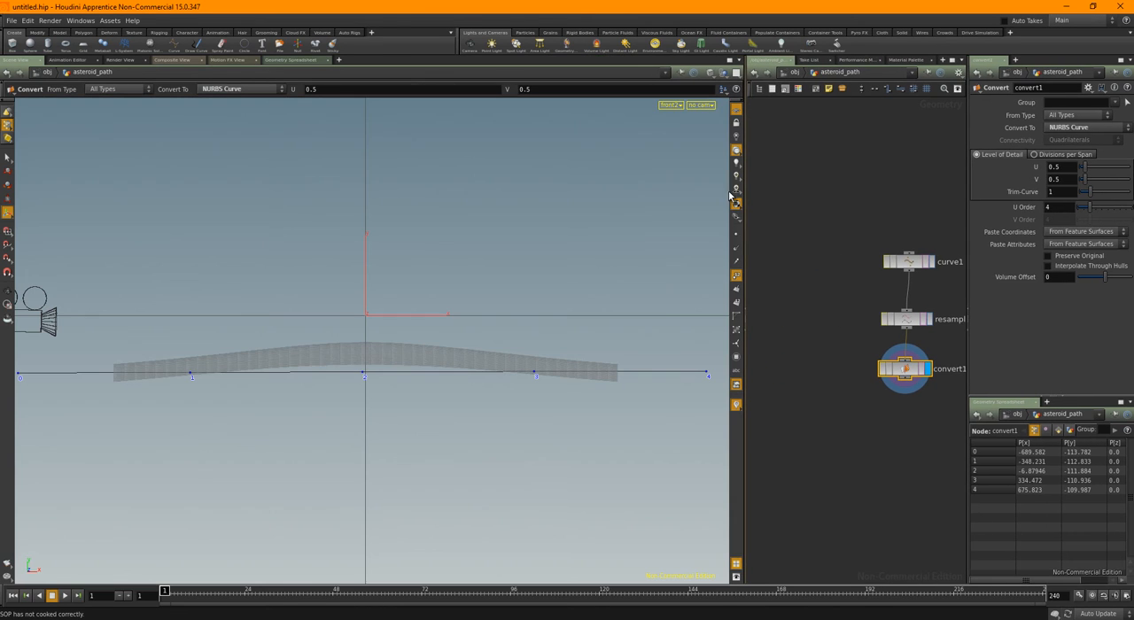
left_click(729, 64)
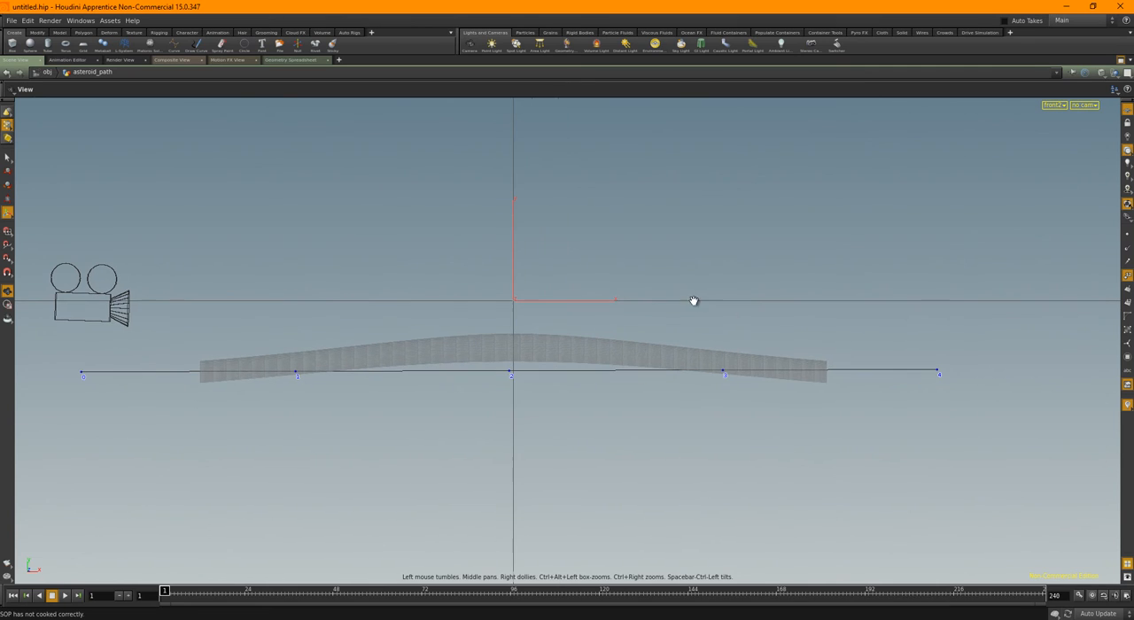
Raise the curve's middle point 2 above the planet surface to about 40 in Y
key("s")
left_click_drag(491, 400, 534, 364)
key("t")
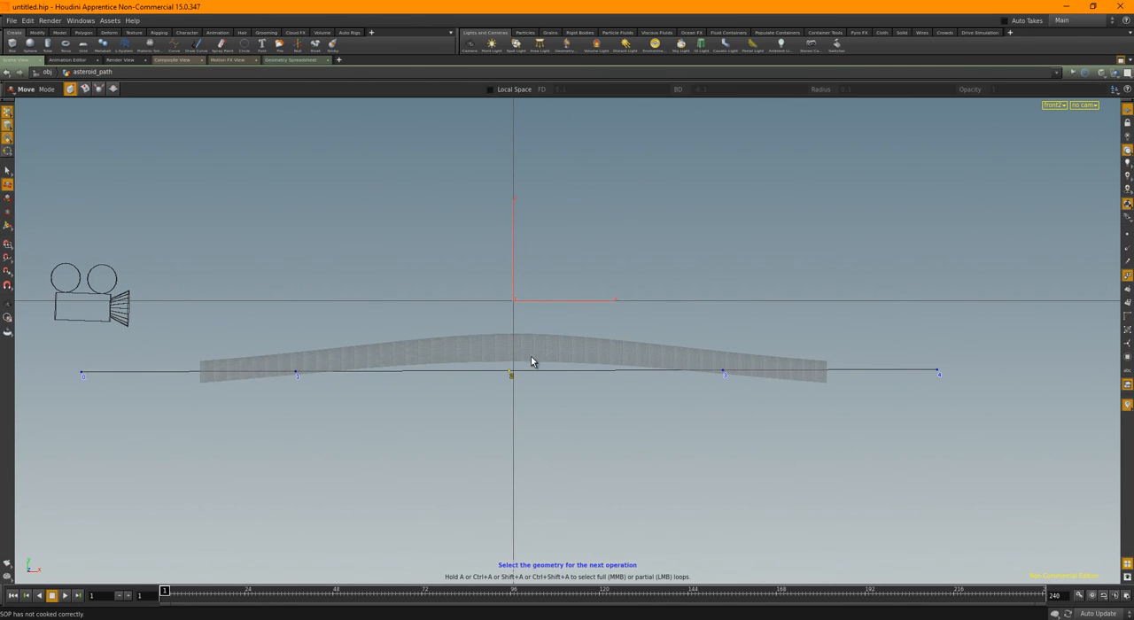
left_click_drag(509, 312, 519, 214)
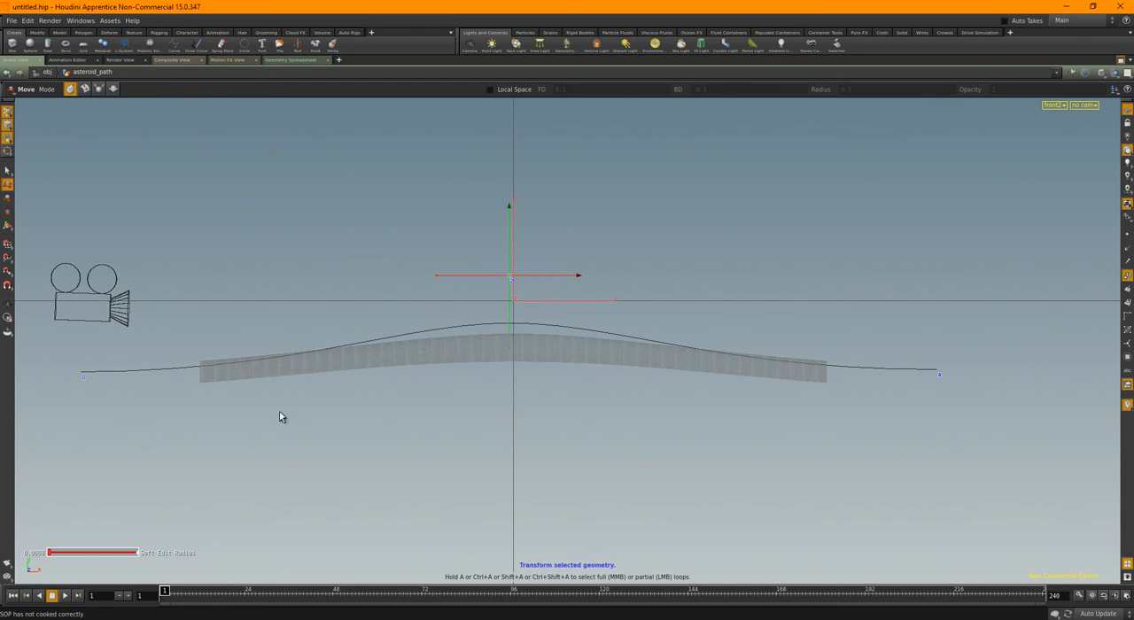
Raise the curve's points 1 and 3 to about -84 and -75 in Y so the path clears the planet
left_click(296, 371)
left_click_drag(300, 321, 298, 301)
left_click_drag(666, 456, 783, 336)
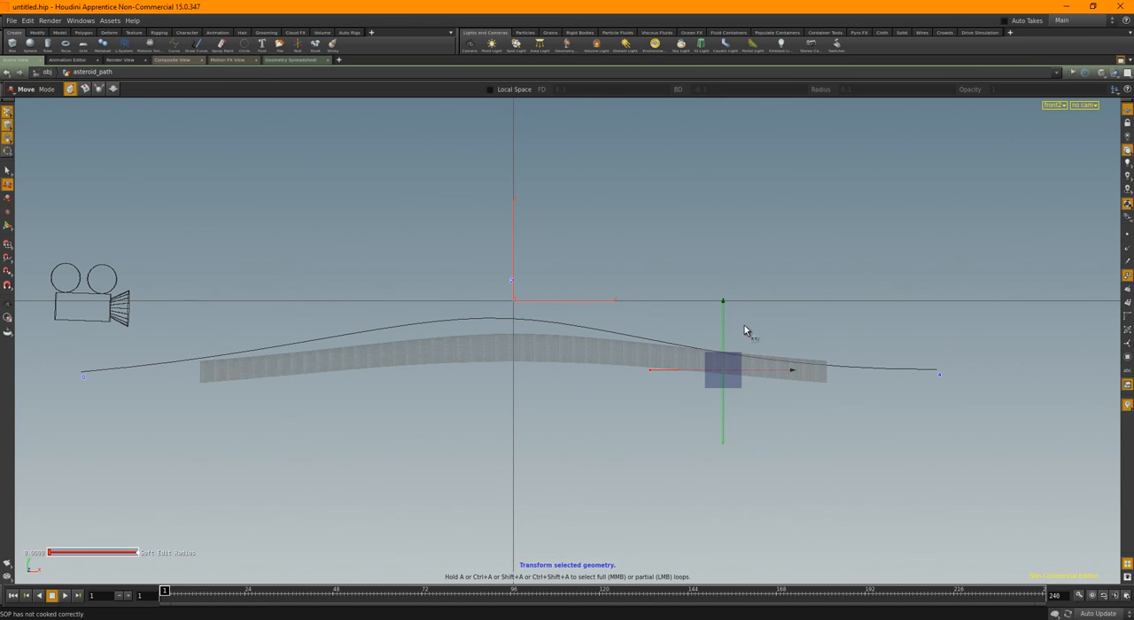
left_click_drag(725, 312, 727, 297)
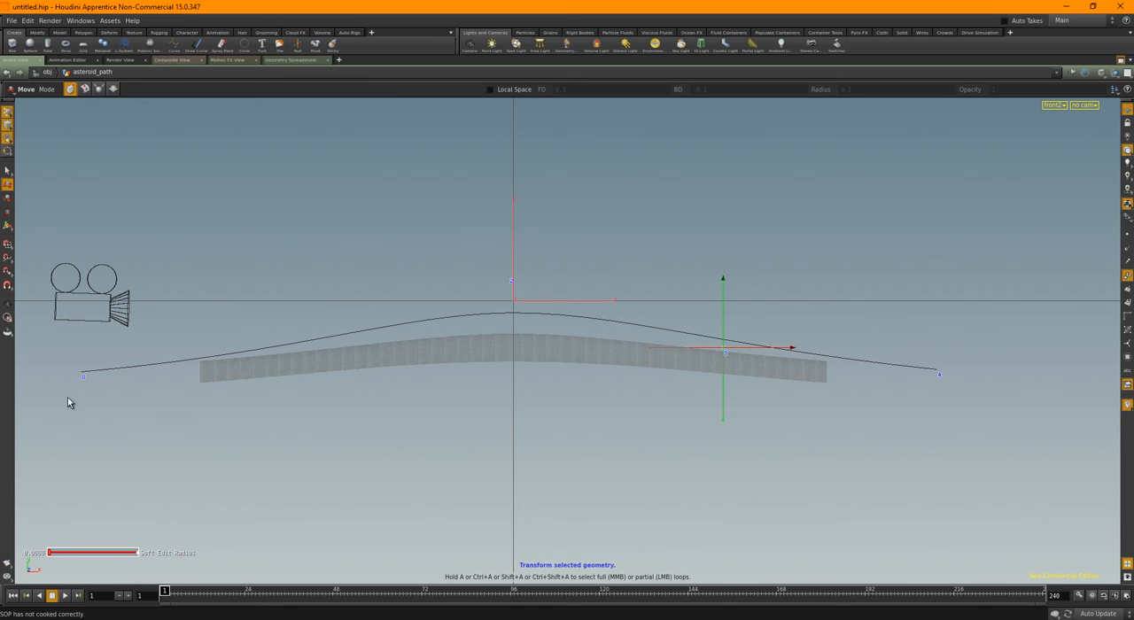
Raise the curve's end points 0 and 4 to about -97 and -93 in Y
left_click_drag(68, 397, 135, 352)
left_click_drag(83, 399, 84, 386)
left_click_drag(905, 328, 961, 384)
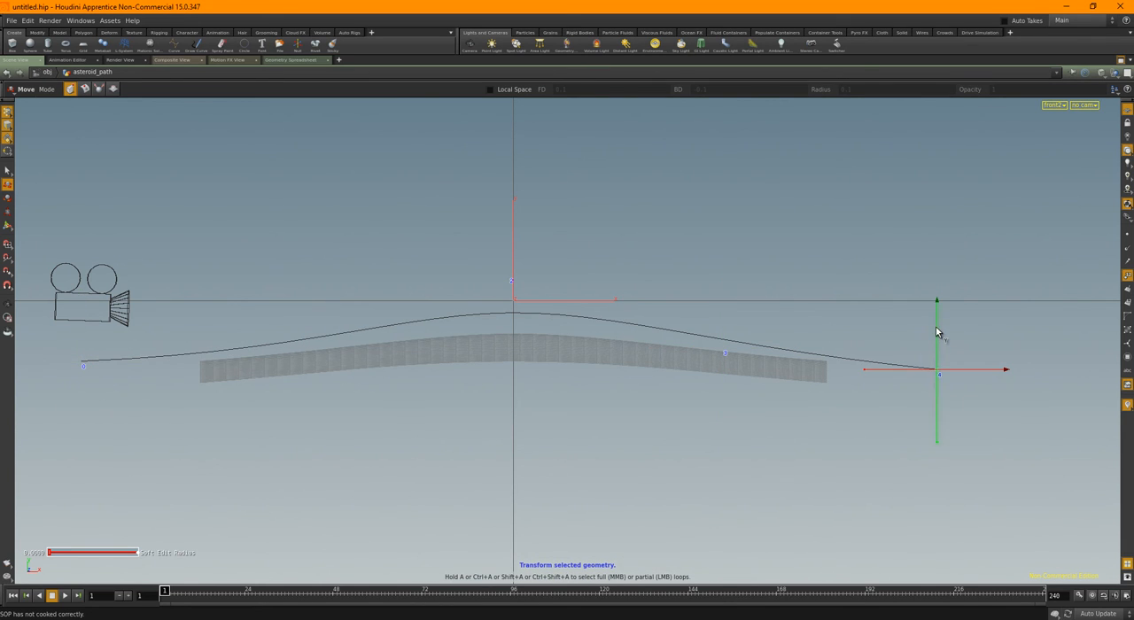
left_click_drag(936, 328, 936, 320)
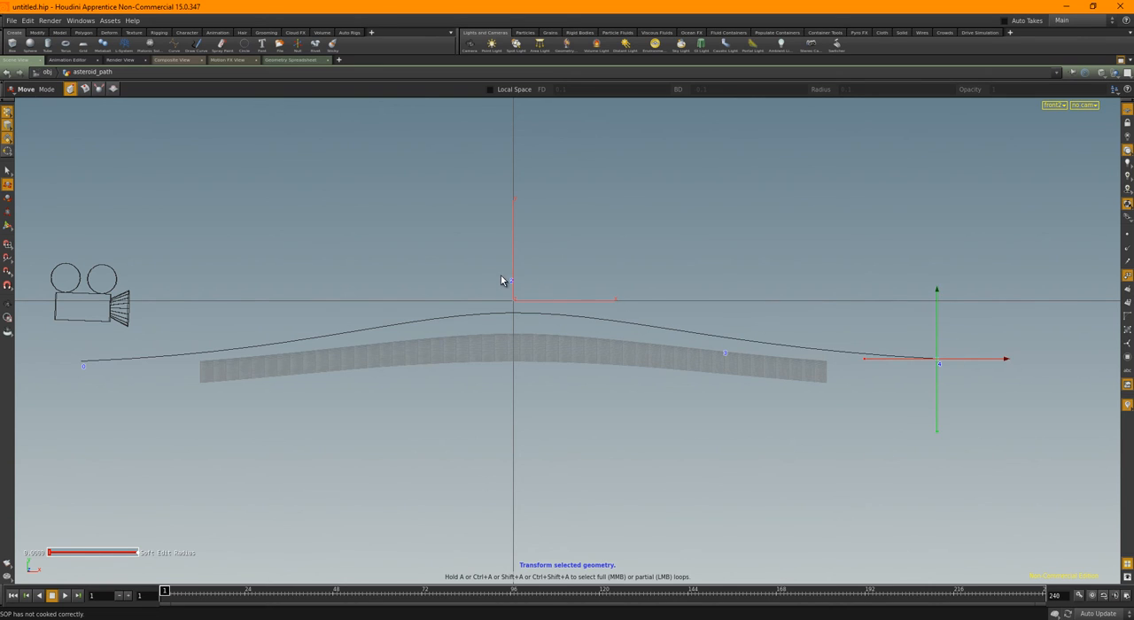
Lower the curve's middle point 2 to about 7 in Y, and return to the perspective view with the network visible
left_click_drag(462, 264, 523, 313)
left_click_drag(510, 241, 508, 260)
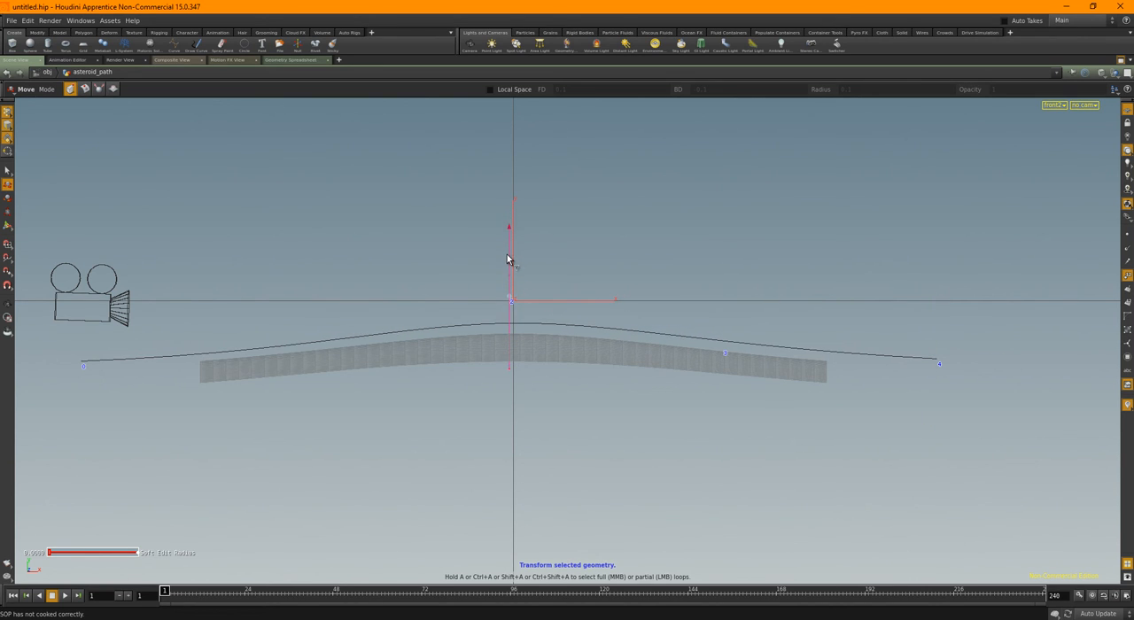
key("space+1")
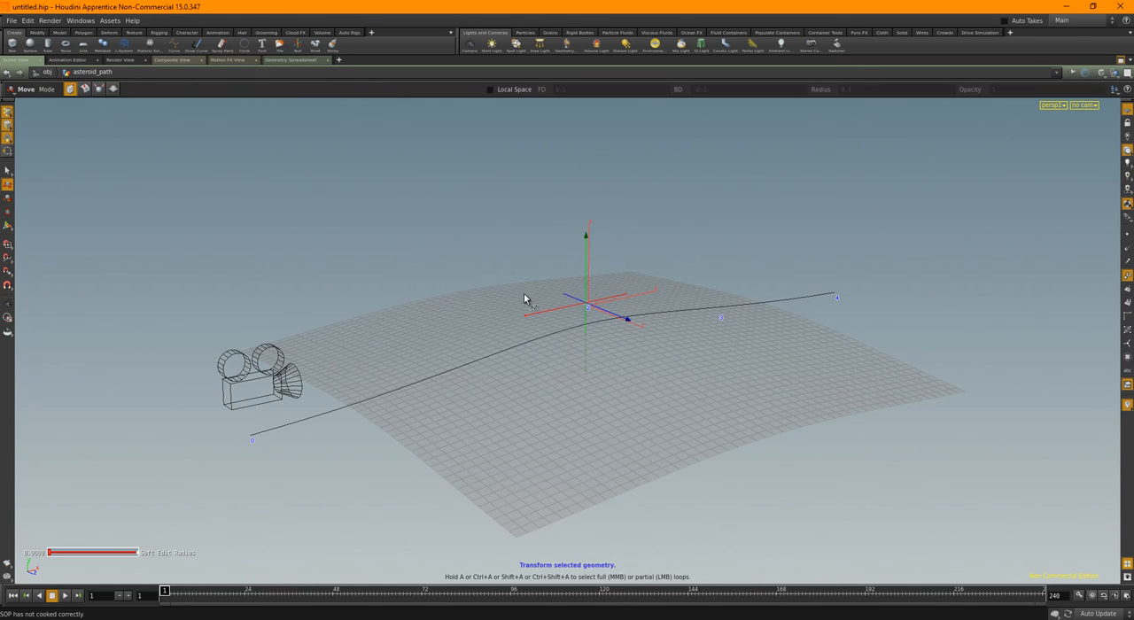
left_click_drag(811, 383, 848, 384)
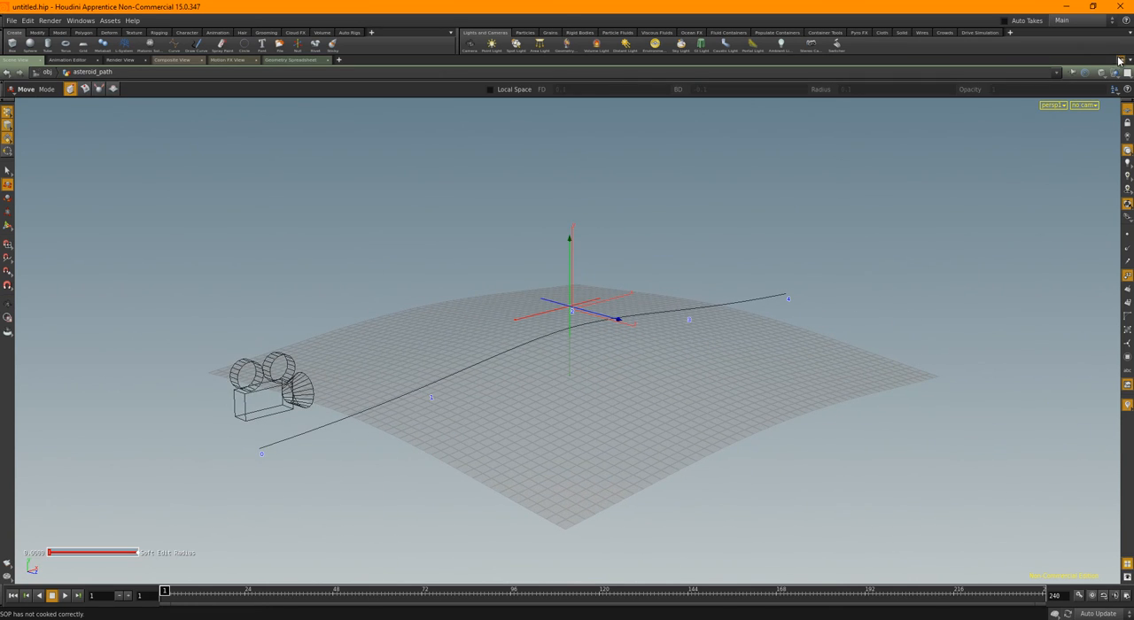
left_click(1122, 62)
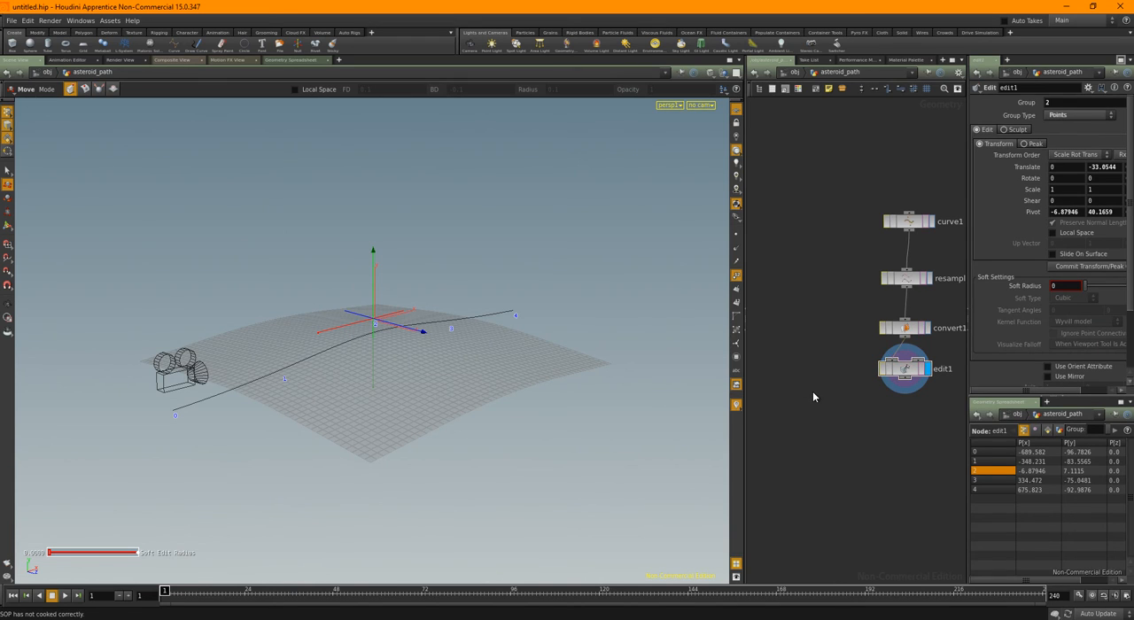
Look through cam1, lock the camera to the view and reorient it so the asteroid path runs straight ahead through the center
left_click(699, 105)
left_click(709, 152)
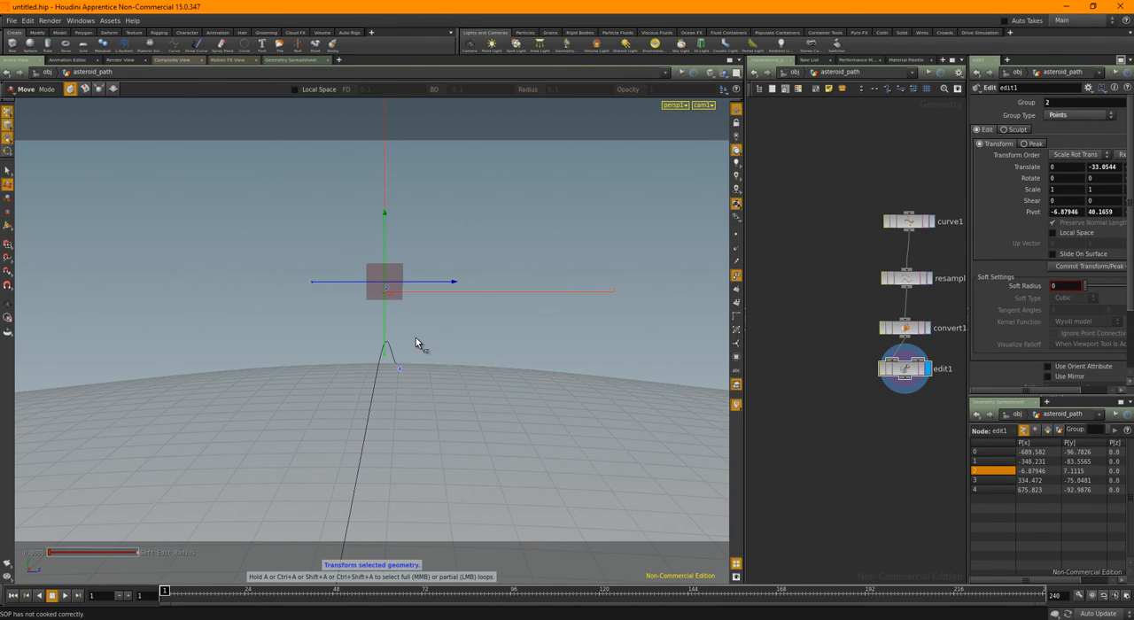
left_click(736, 123)
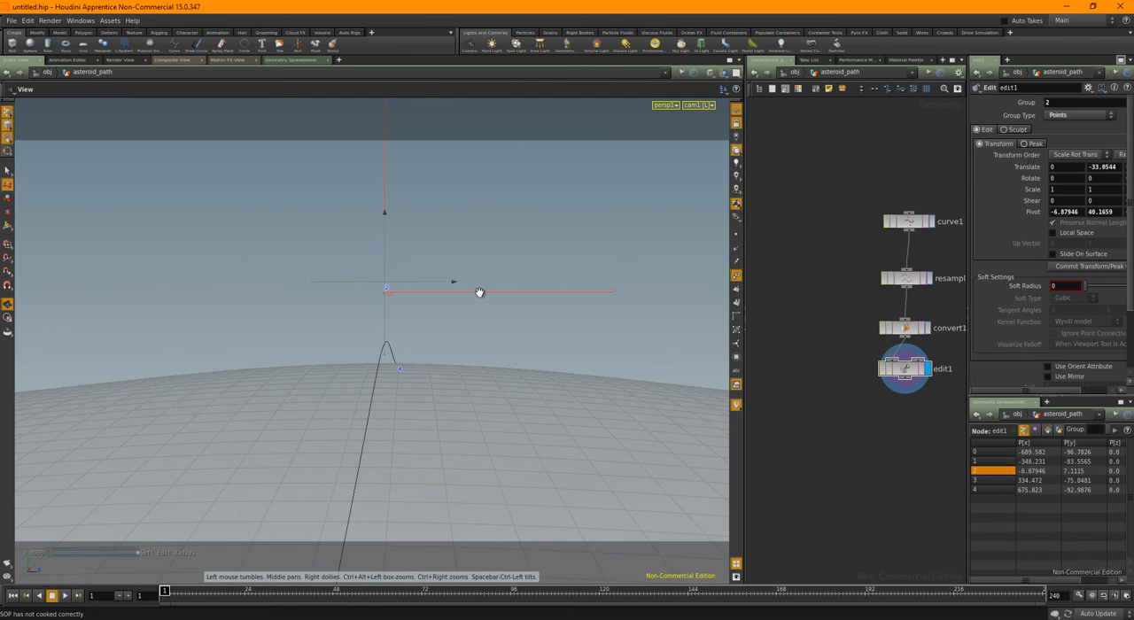
left_click_drag(498, 300, 373, 326, "alt")
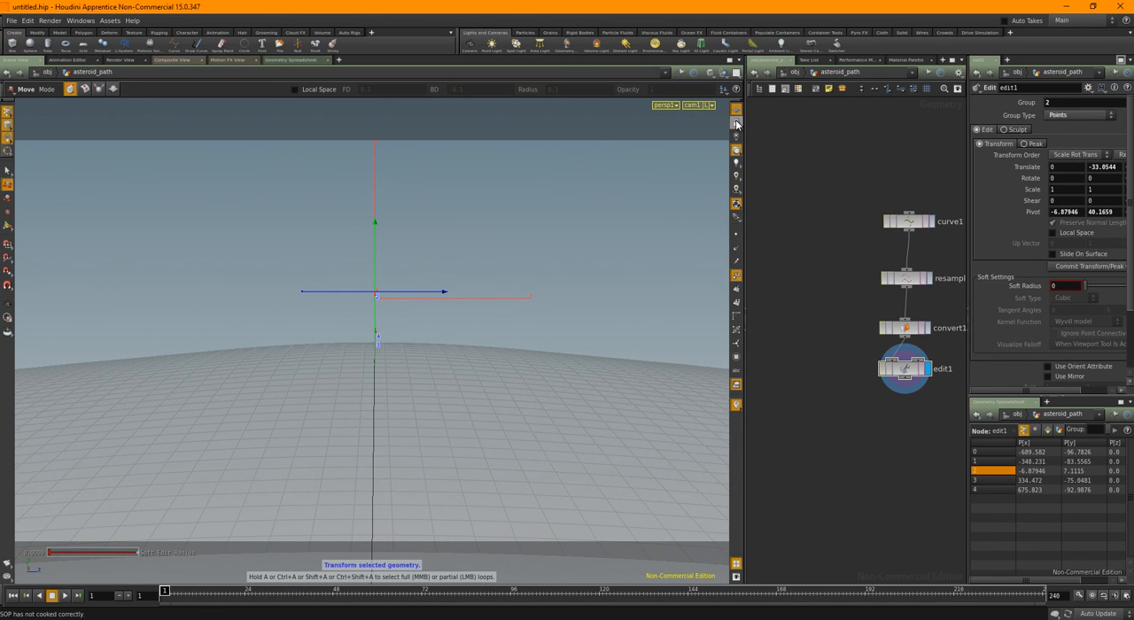
Go inside the planet object and turn off point number display in the viewport
left_click(793, 72)
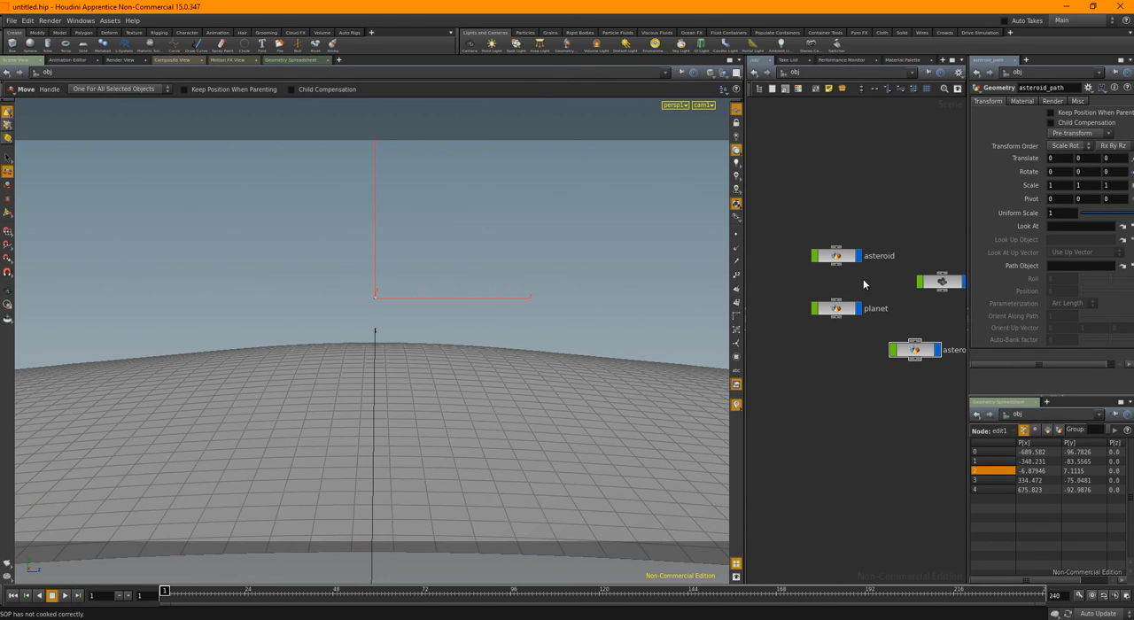
double_click(840, 310)
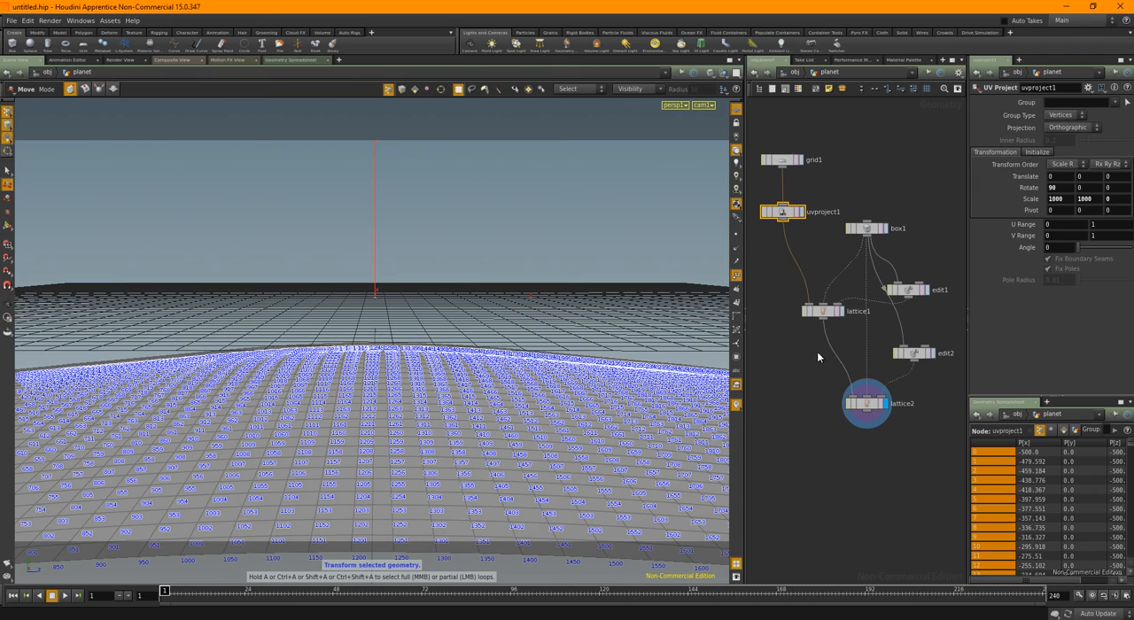
left_click(736, 276)
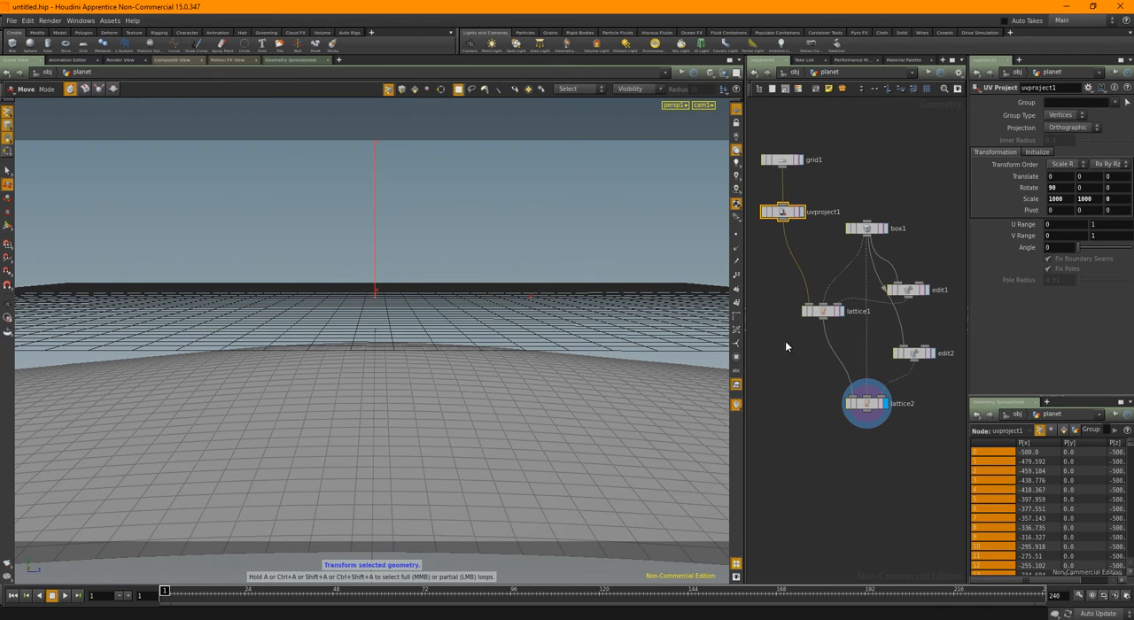
Leave the camera view, select the outermost lattice points on two opposite sides in the planet's edit1 node and adjust them with the Move tool
left_click(913, 295)
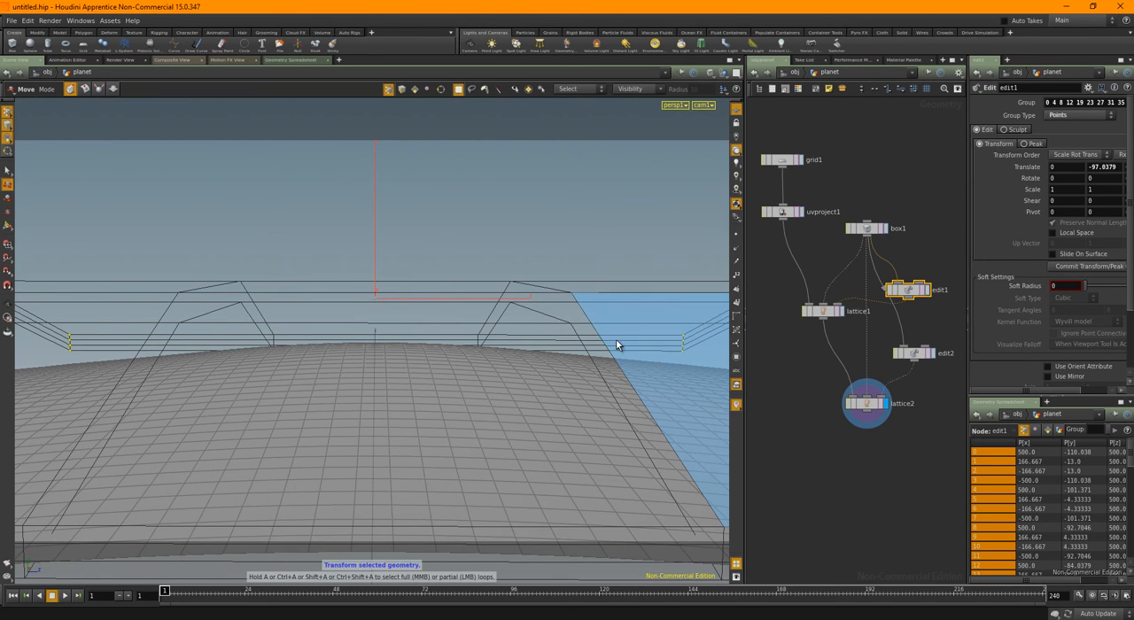
key("Escape")
left_click_drag(612, 313, 532, 375)
key("t")
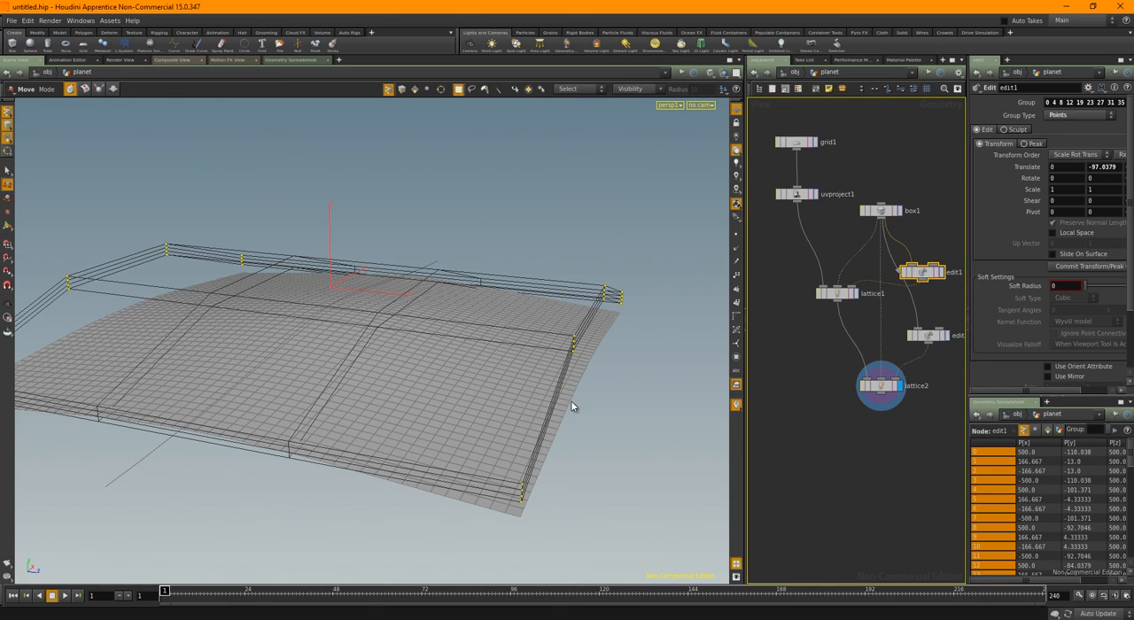
left_click_drag(557, 409, 662, 469, "alt")
left_click_drag(403, 374, 349, 380, "alt")
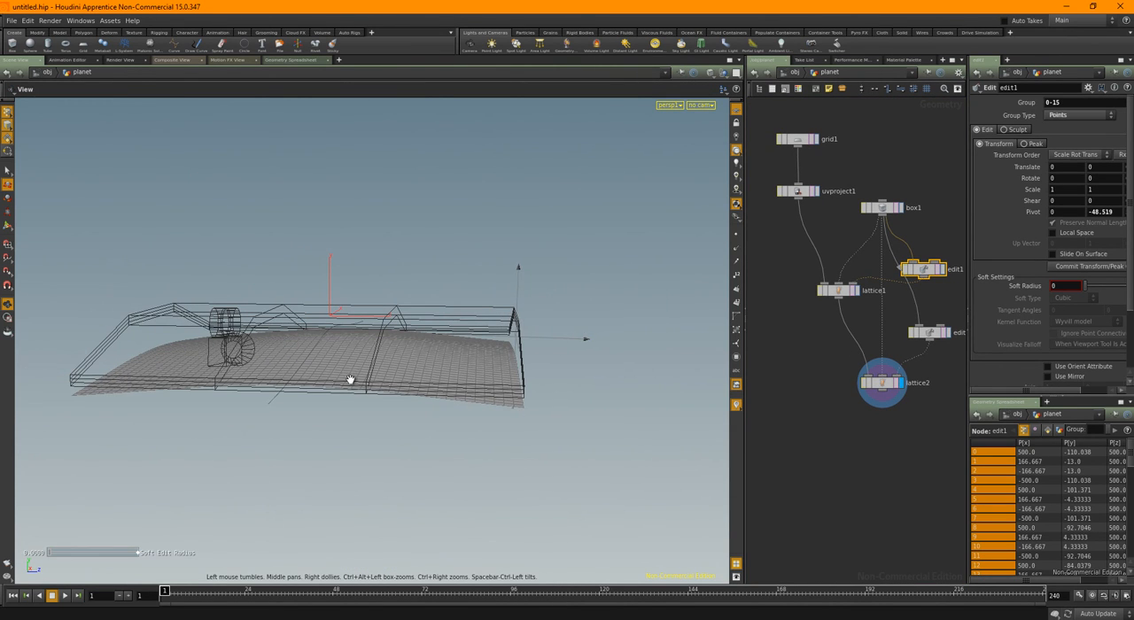
key("s")
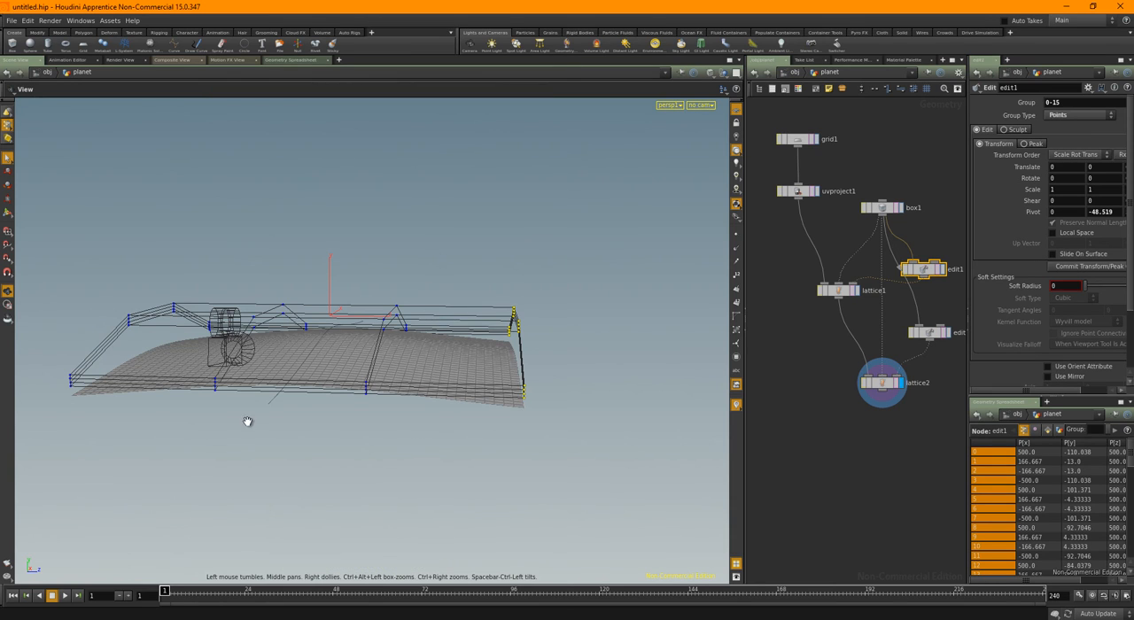
left_click_drag(246, 422, 390, 433, "alt")
left_click_drag(164, 220, 298, 448)
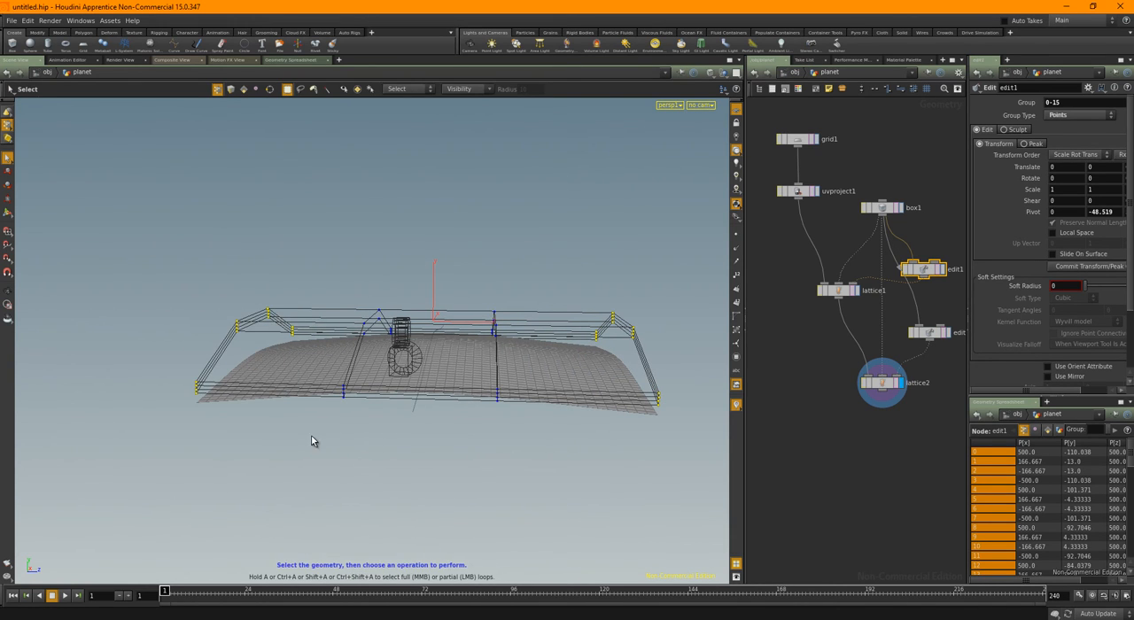
key("t")
left_click_drag(436, 290, 461, 375)
In the planet's edit2 node, select the outermost lattice points on two opposite sides and raise them about 21 in Y
left_click(930, 333)
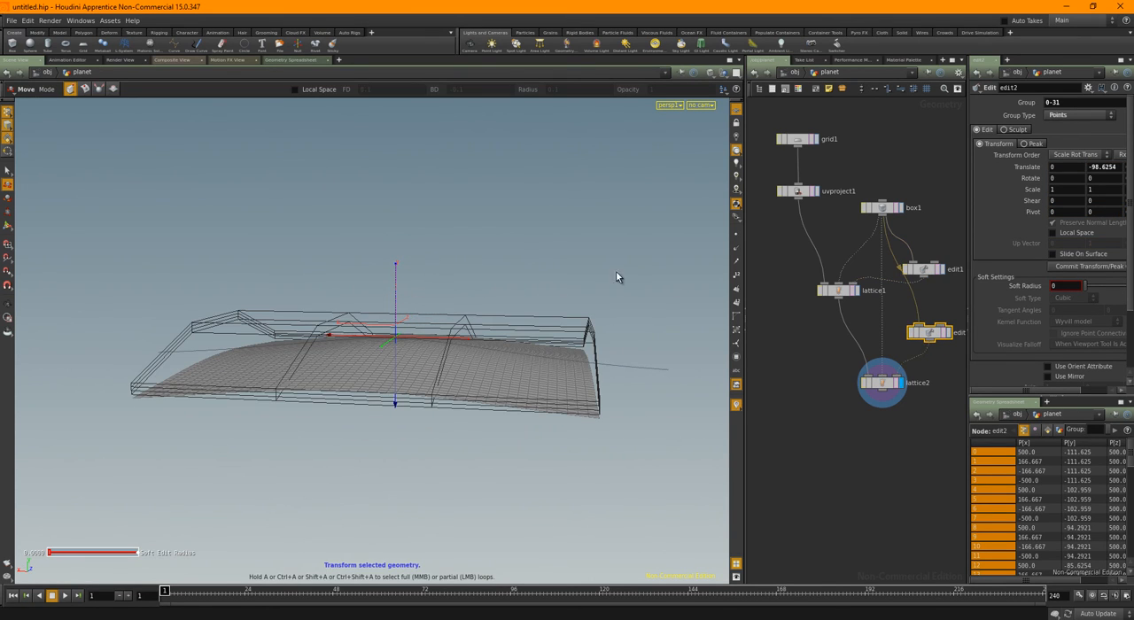
left_click_drag(538, 245, 642, 383)
left_click_drag(186, 326, 239, 424)
left_click_drag(130, 218, 238, 452)
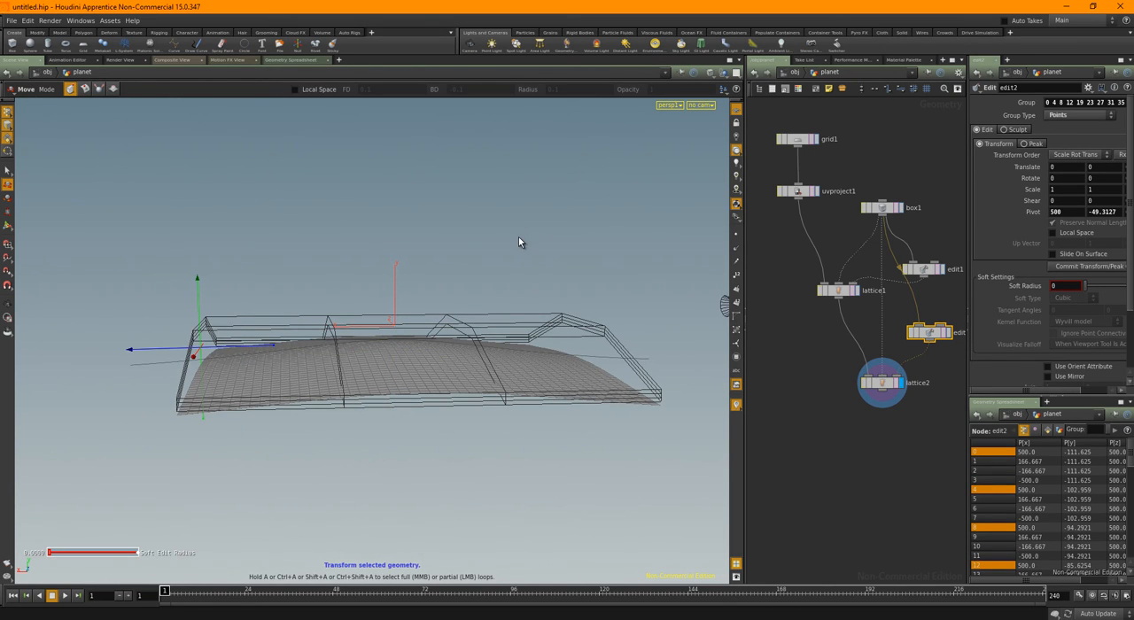
key("s")
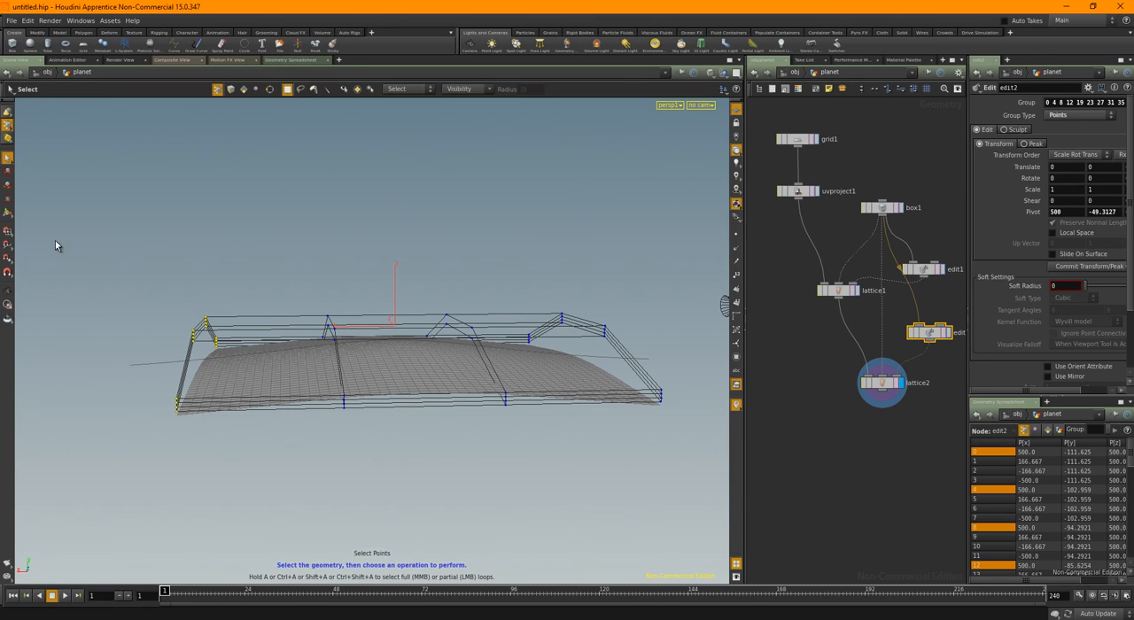
left_click_drag(516, 260, 689, 436, "shift")
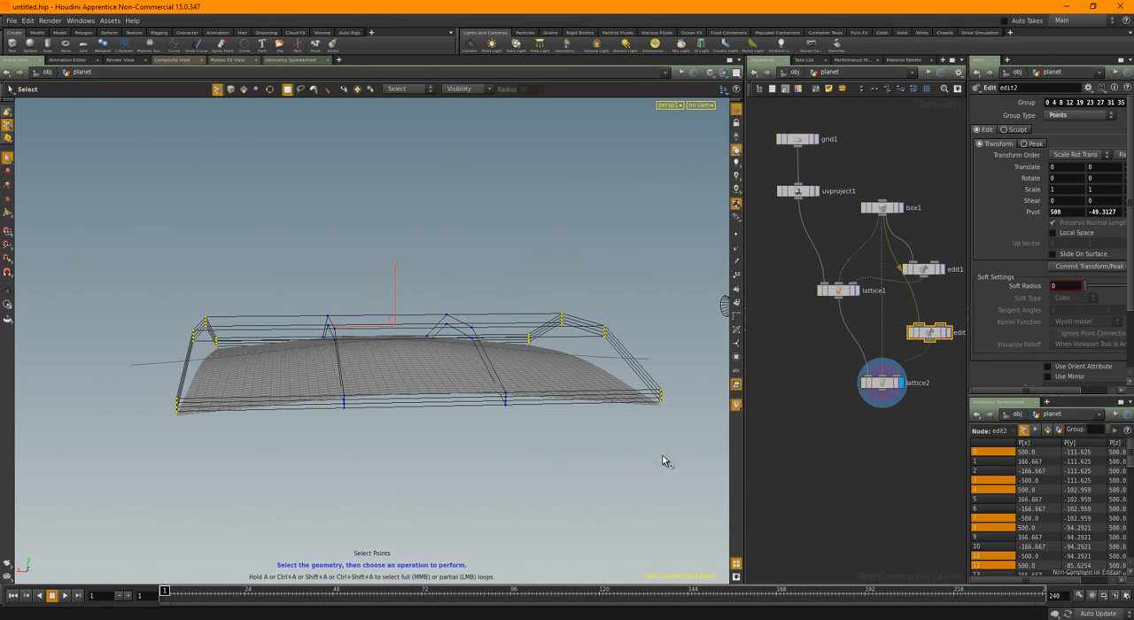
key("t")
left_click_drag(398, 284, 393, 273)
Look through cam1, lock the camera to the view and tilt it up slightly over the planet surface
left_click(701, 104)
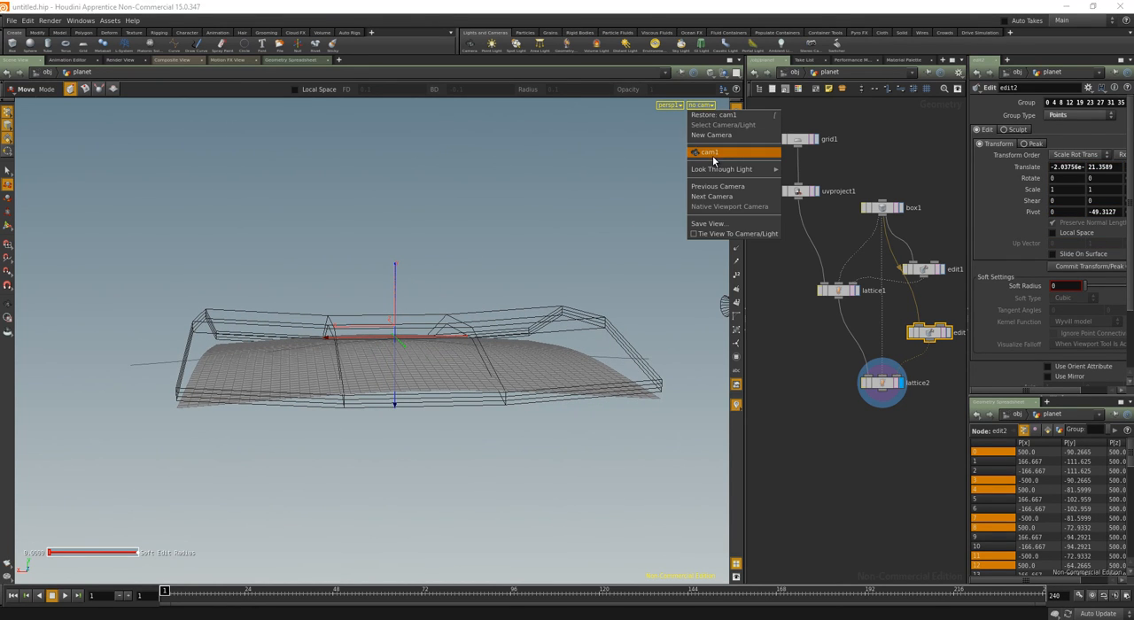
left_click(713, 153)
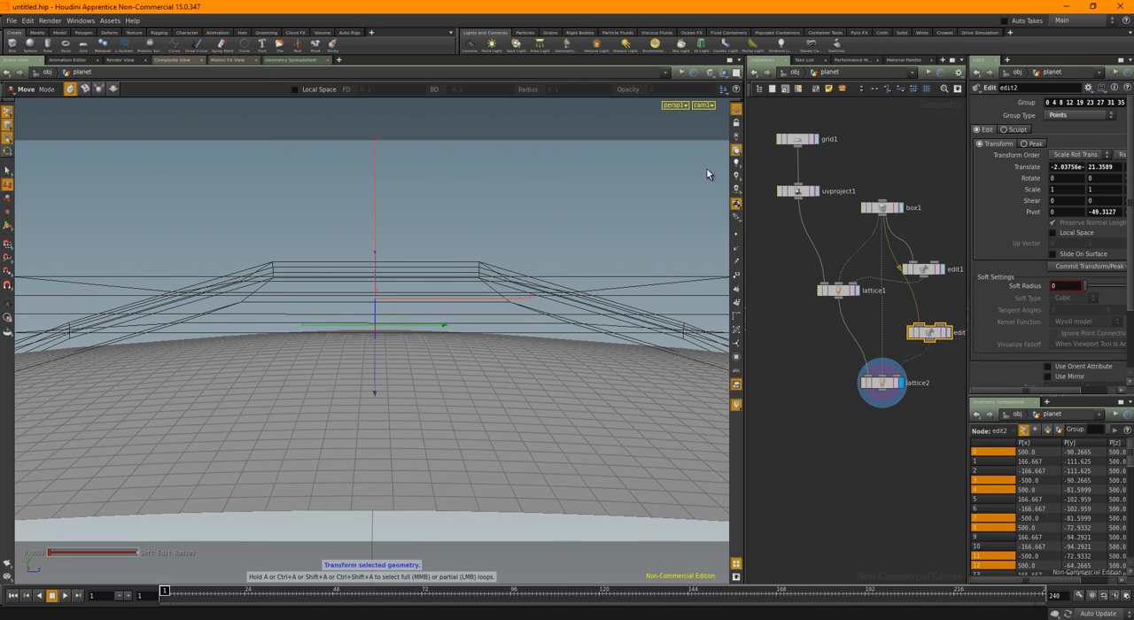
left_click(736, 122)
middle_click_drag(521, 260, 521, 289)
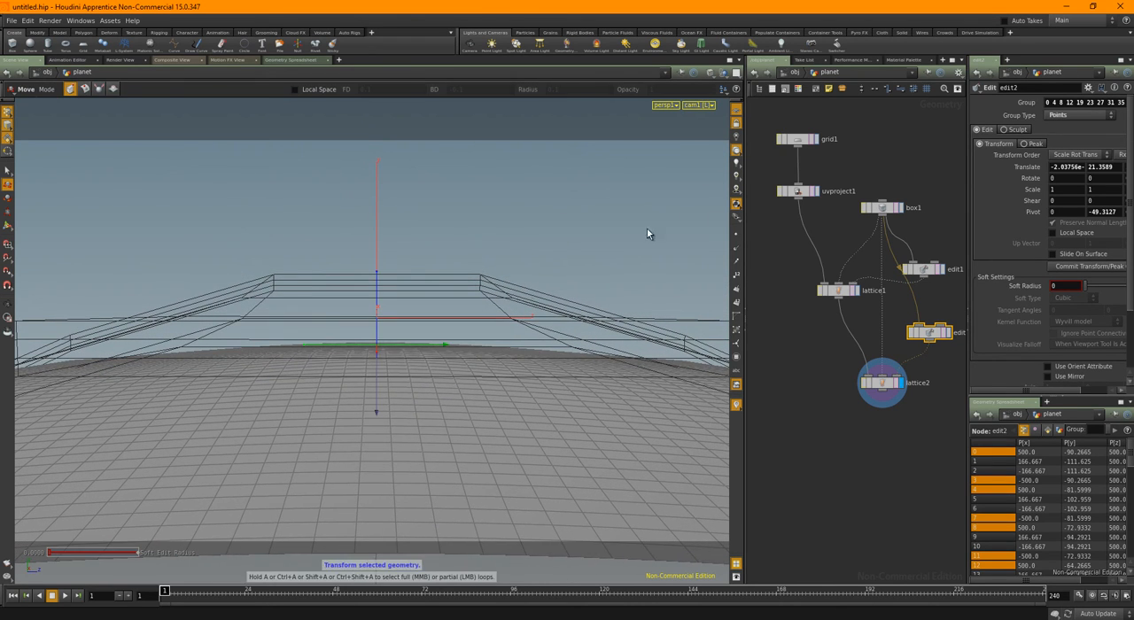
Return to the object level, unlock the camera from the view and clear the selection
left_click(795, 72)
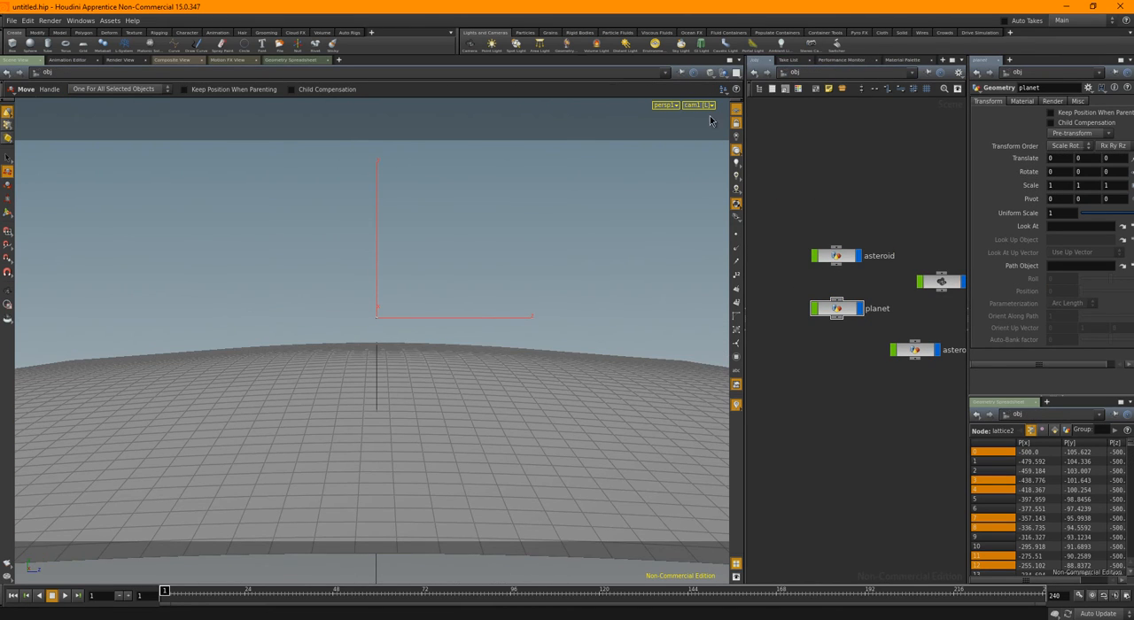
left_click(735, 123)
left_click(544, 401)
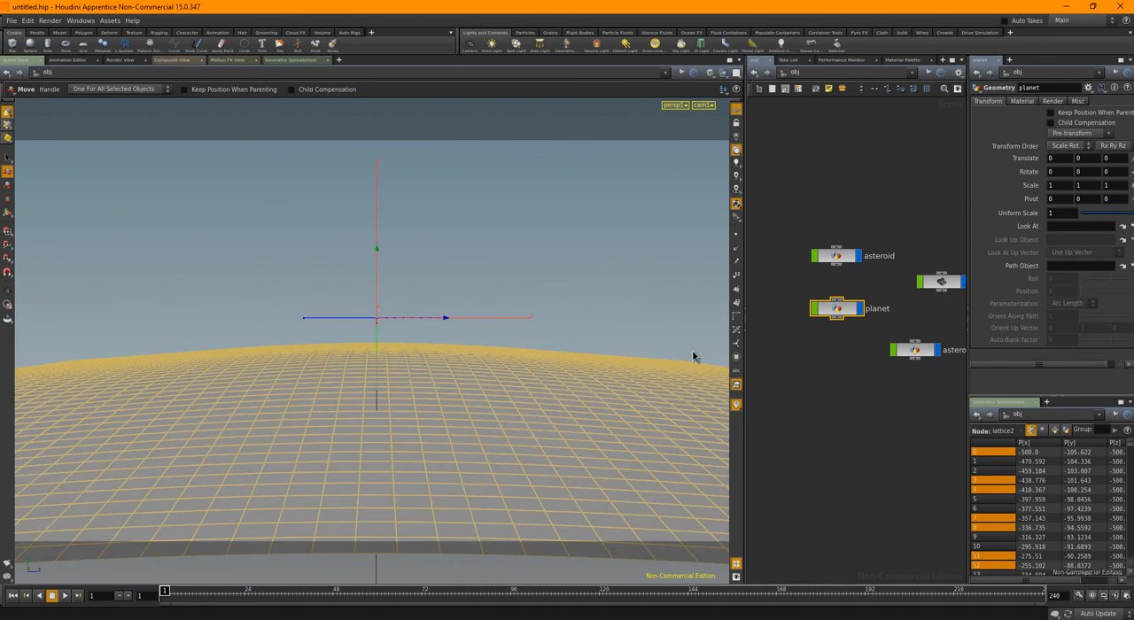
left_click(823, 203)
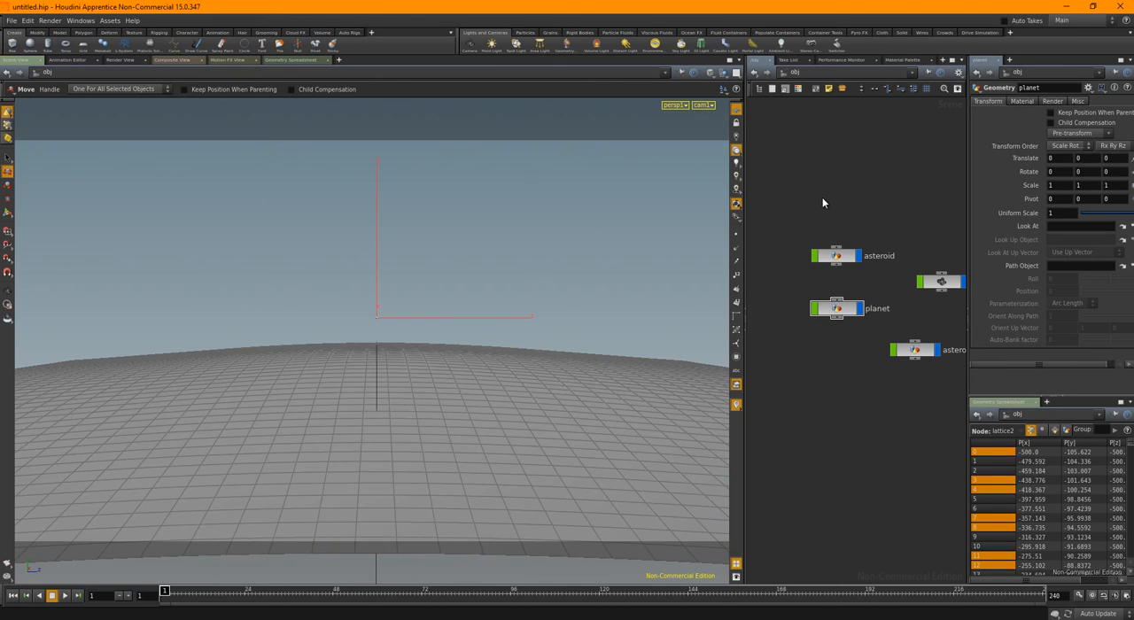
Add a Mantra Surface material to the scene from the material palette and assign it to the planet surface
left_click(903, 59)
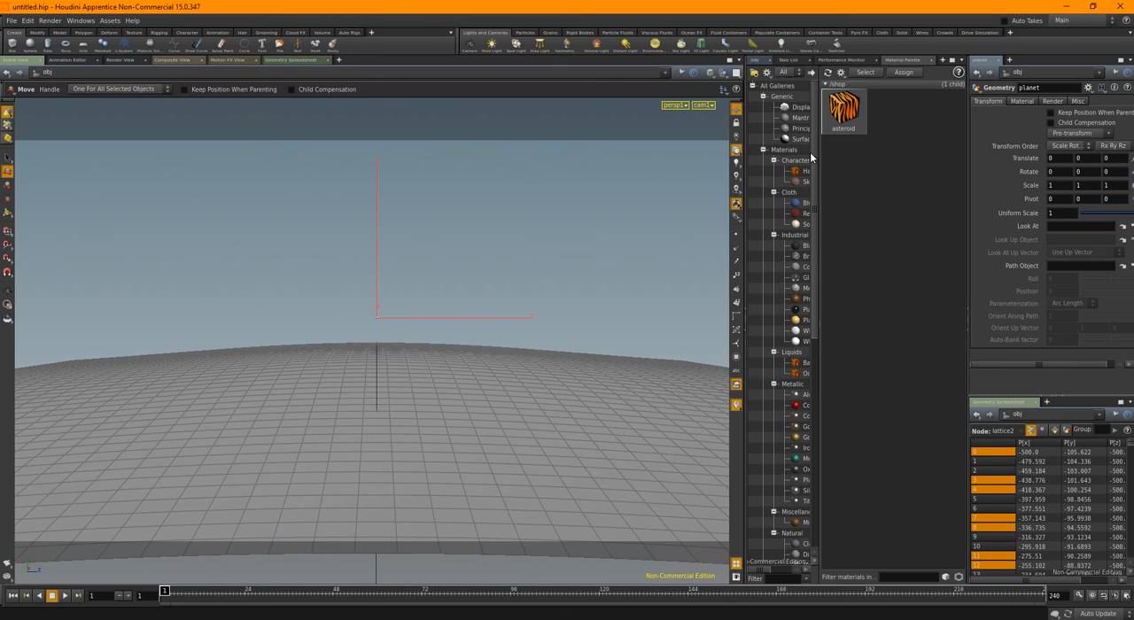
left_click_drag(796, 118, 900, 122)
left_click(900, 121)
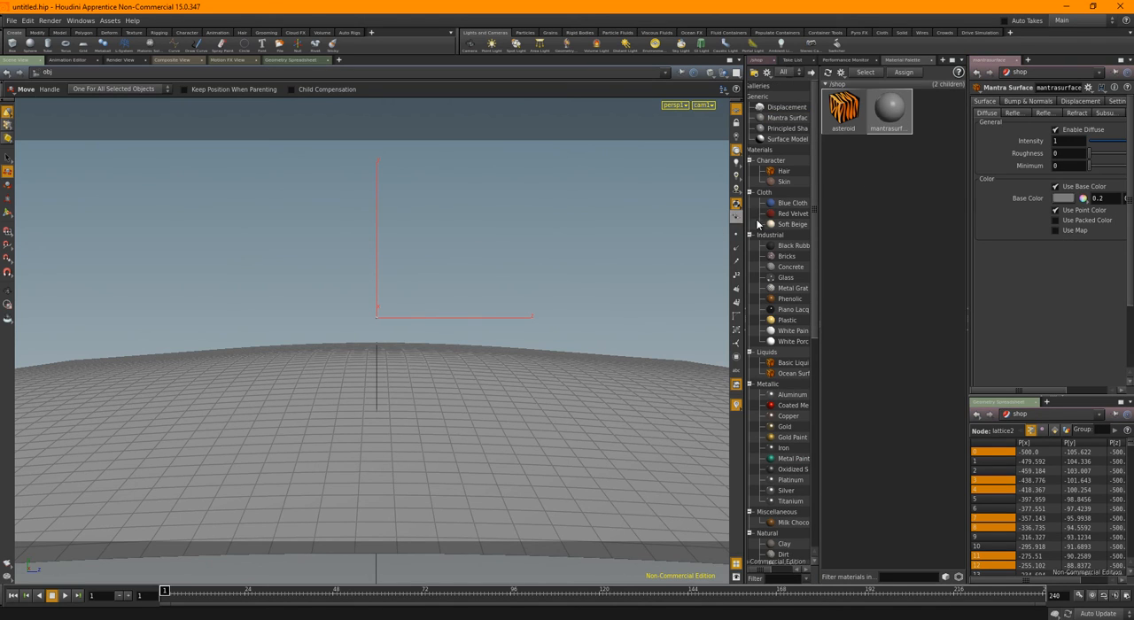
left_click_drag(745, 220, 539, 222)
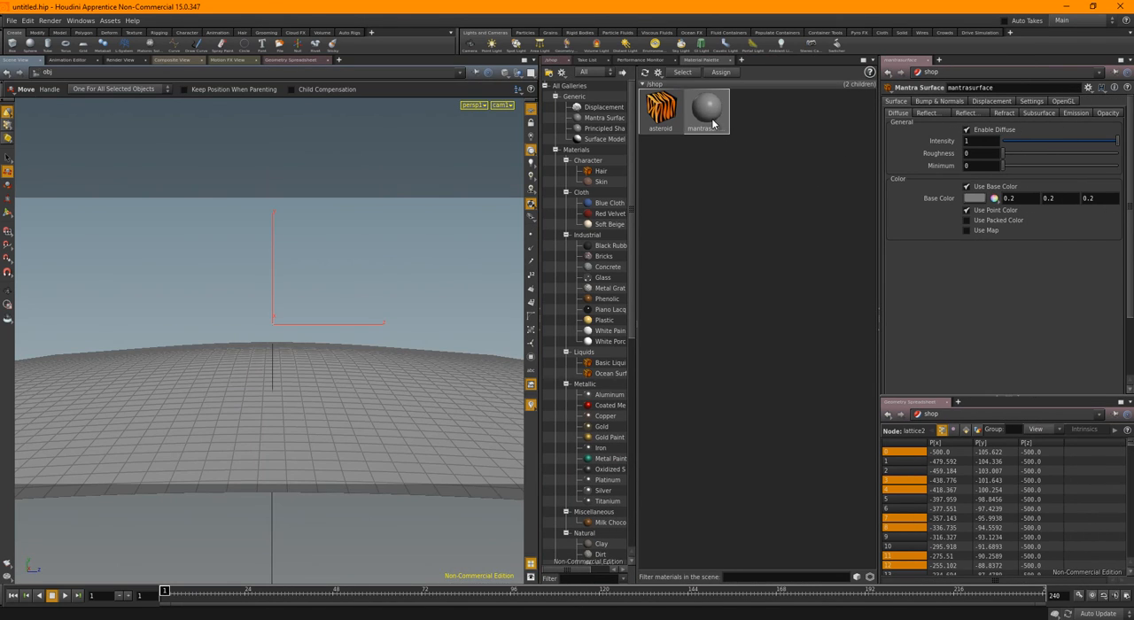
left_click_drag(713, 124, 390, 438)
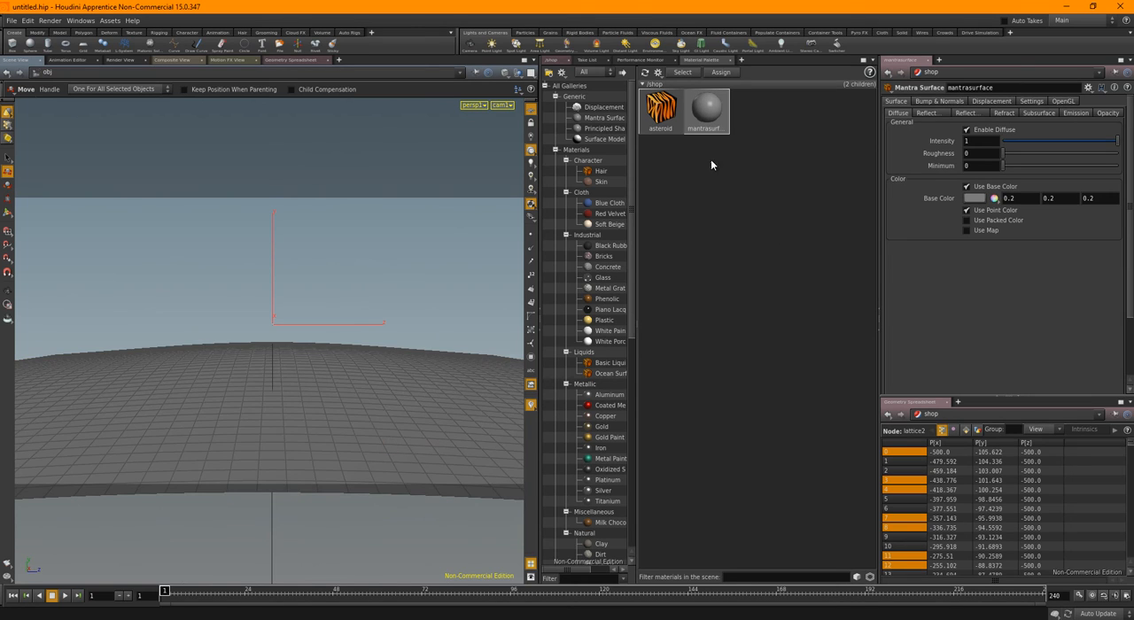
Rename the new Mantra Surface material as planet
double_click(980, 88)
type("planet")
key("Return")
Switch to Chrome, dismissing the chat notification, and search the web for "bluemarble maps"
left_click(192, 619)
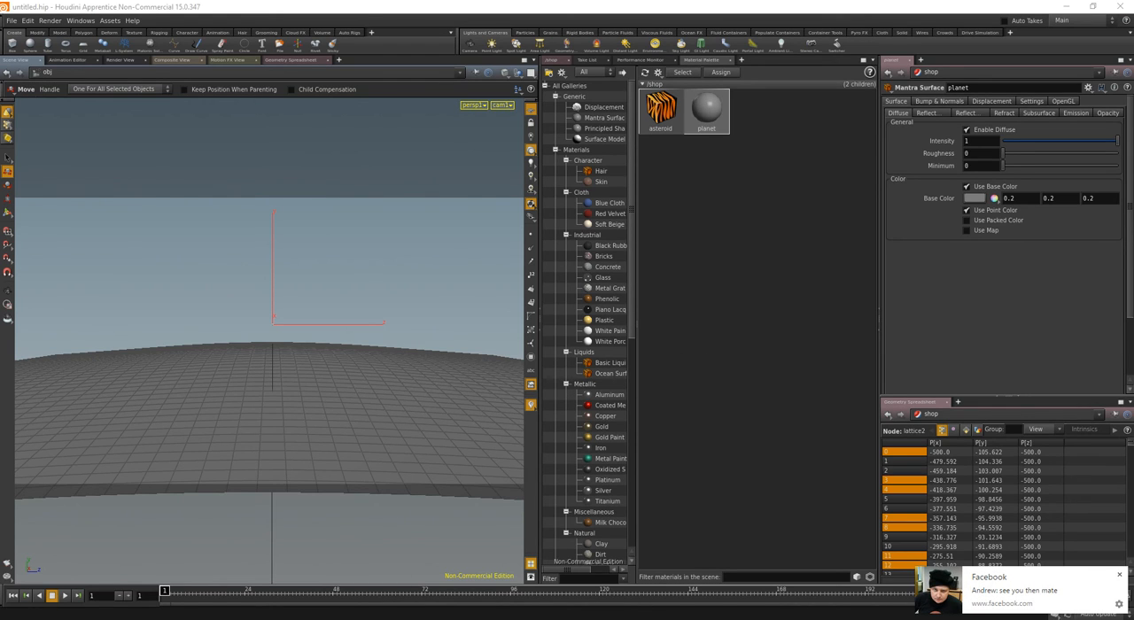
left_click(1119, 576)
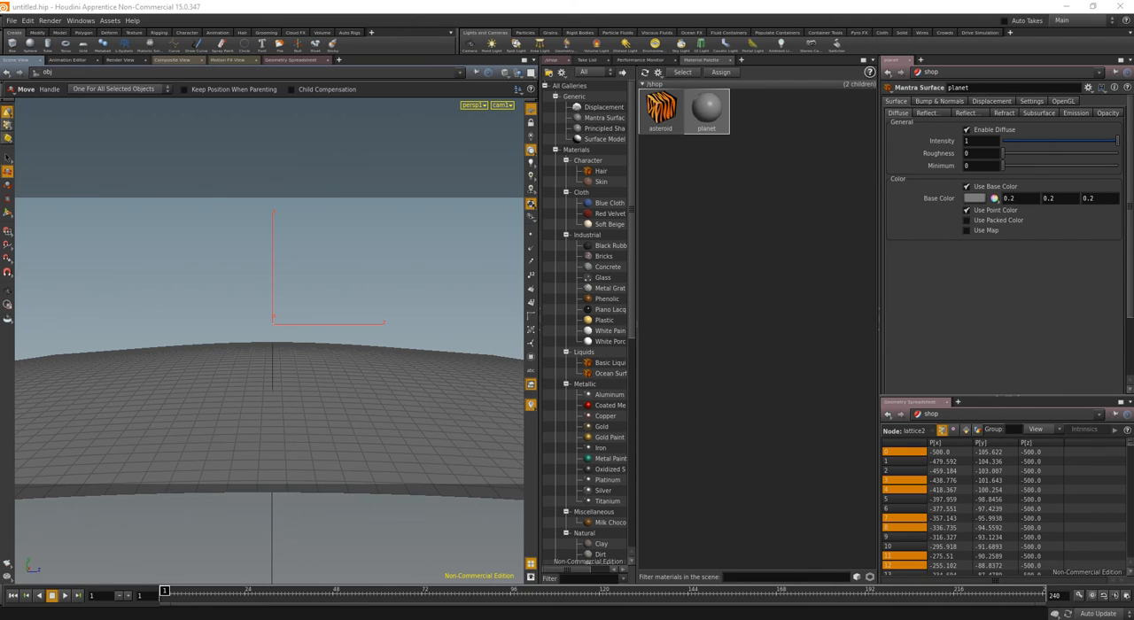
left_click_drag(0, 55, 592, 1)
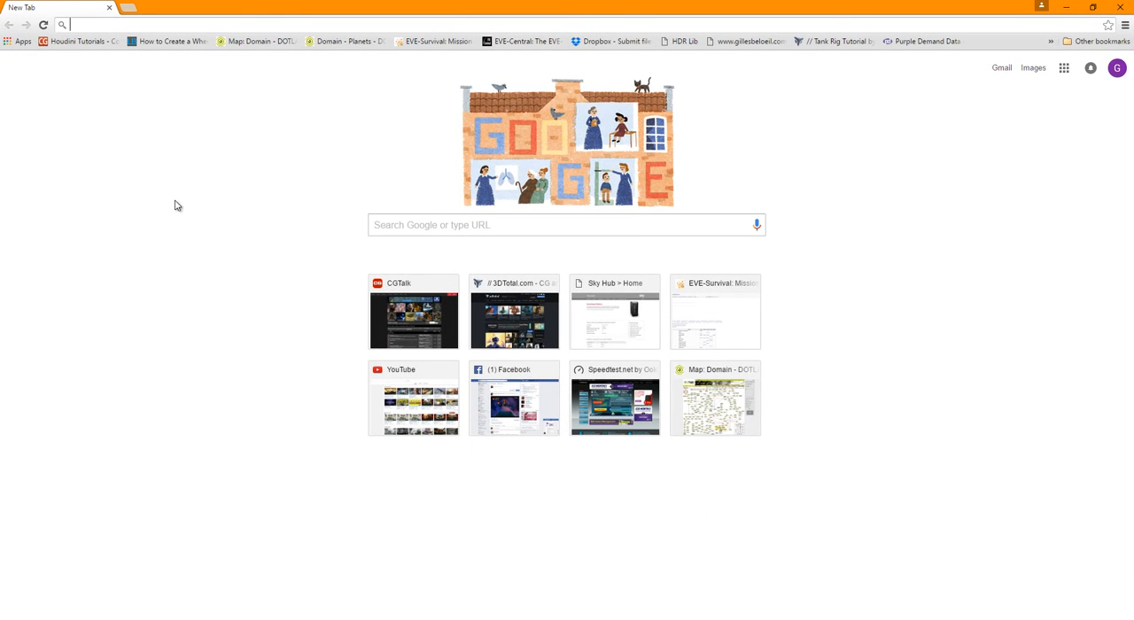
type("blue")
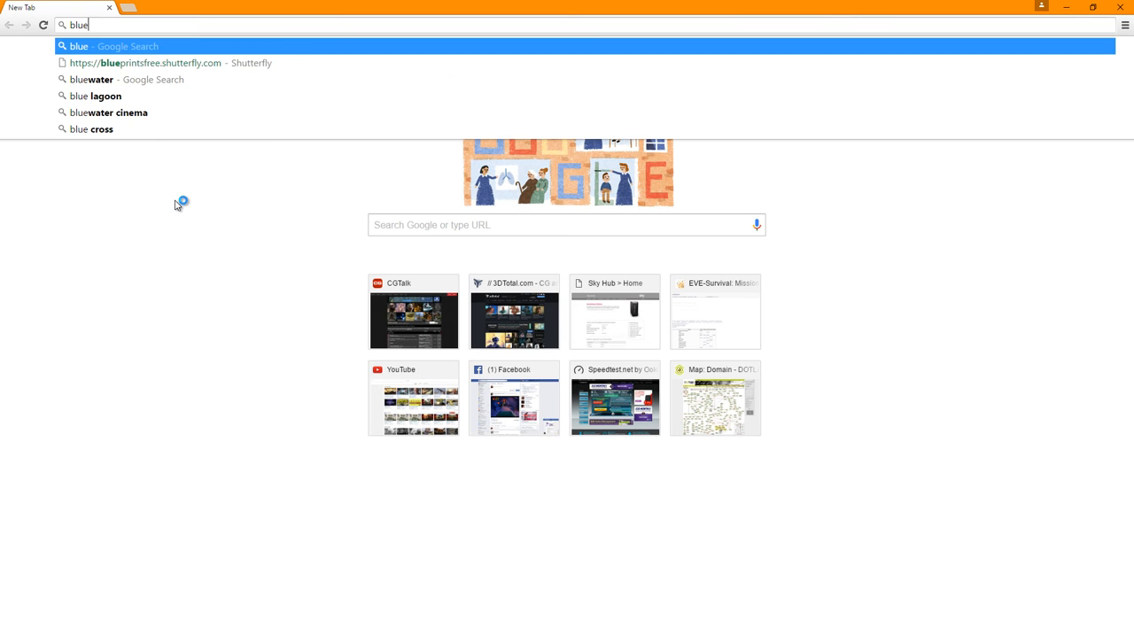
type("marble maps")
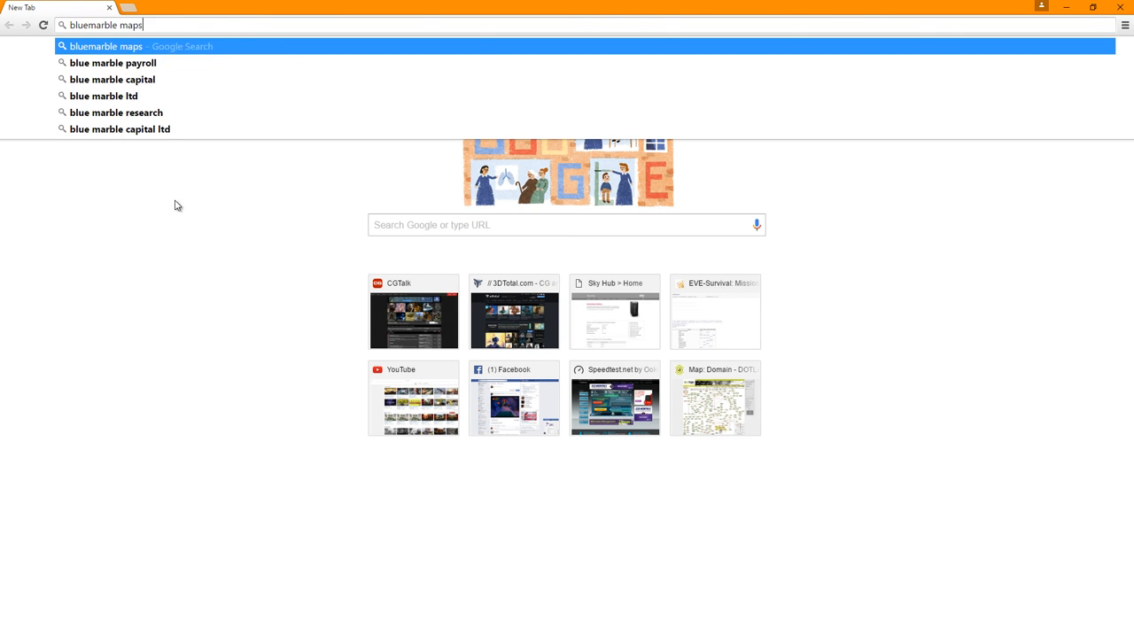
key("Return")
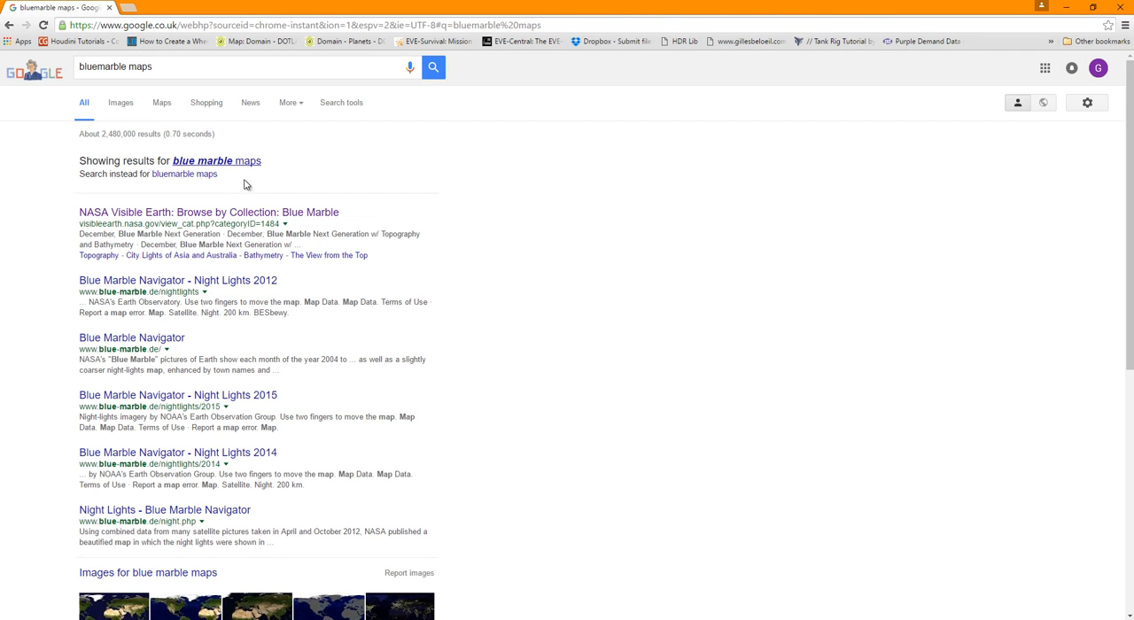
Open NASA Visible Earth's Blue Marble search result, go to the site's Collections category and look through its first page
left_click(263, 213)
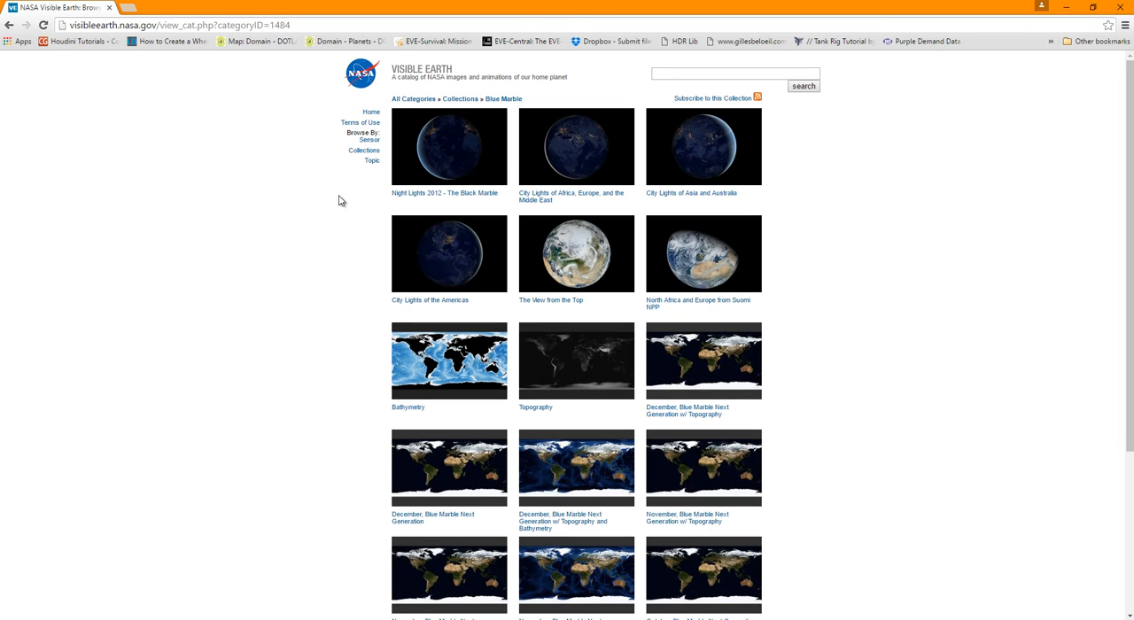
left_click(364, 150)
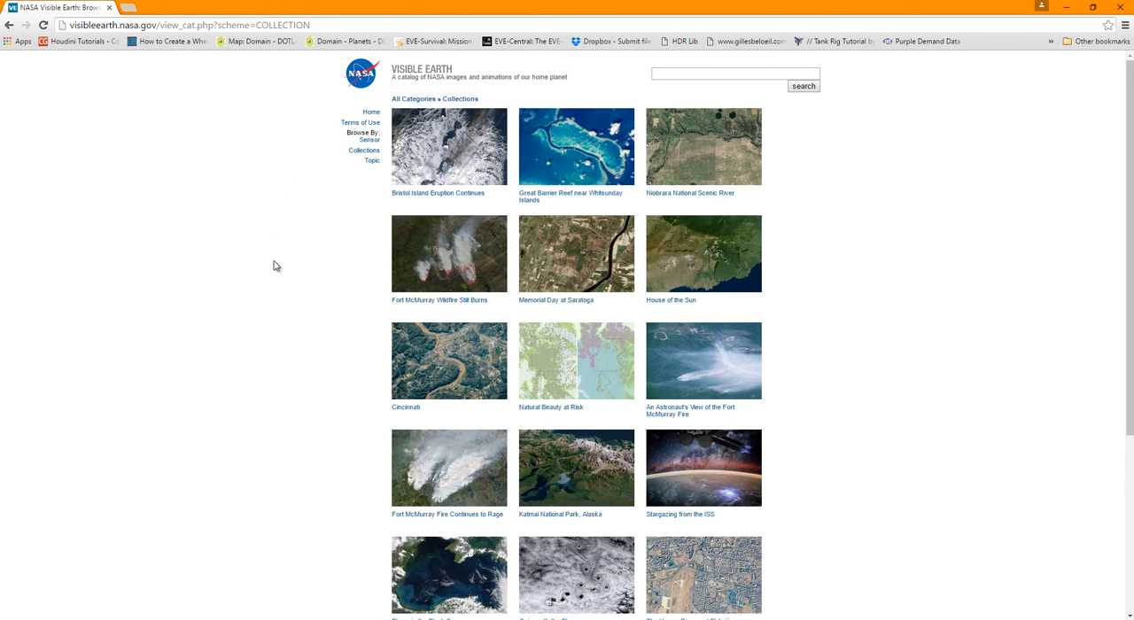
scroll(280, 274, "down", 3)
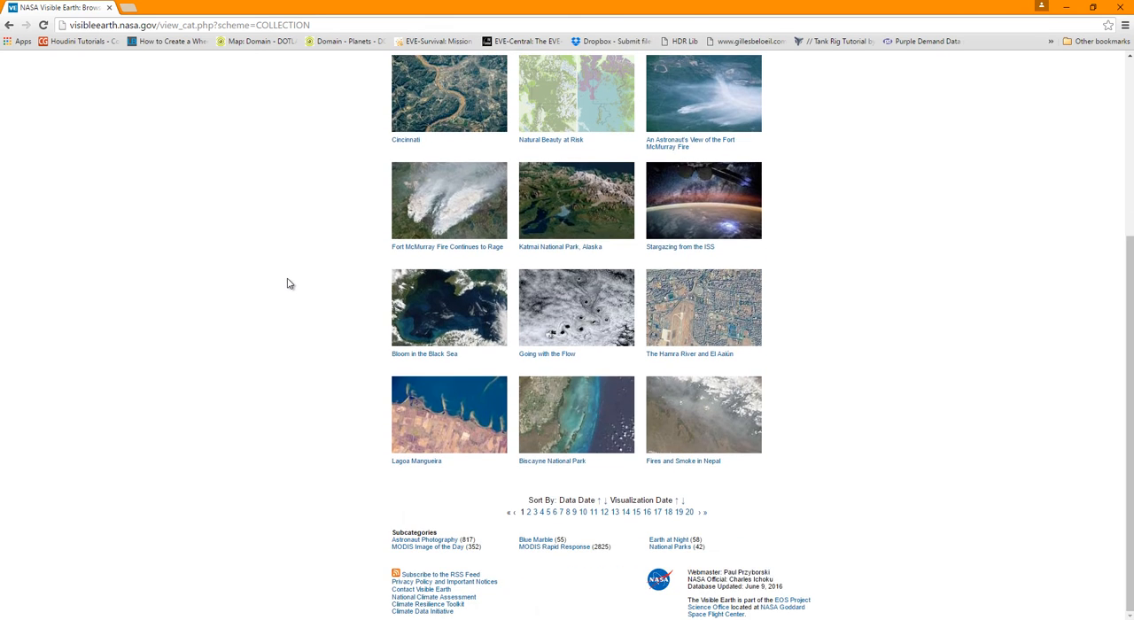
scroll(288, 284, "up", 3)
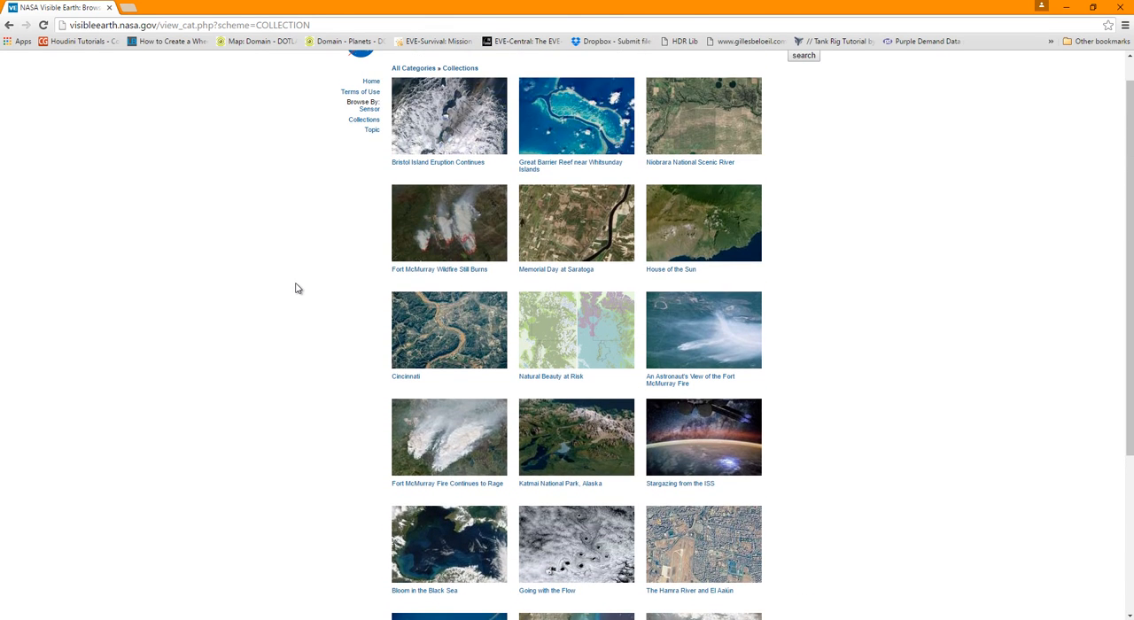
scroll(297, 288, "up", 1)
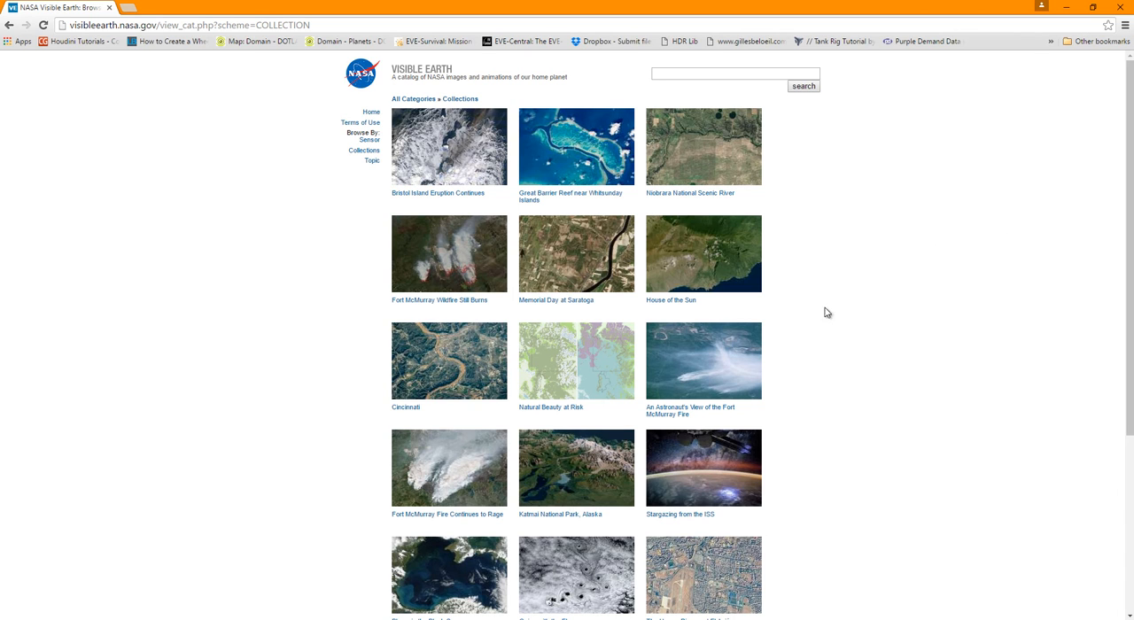
Examine the House of the Sun and Niobrara National Scenic River entries, view niobrara_oli_2015197_wide.jpg and return to the Collections listing
left_click(746, 262)
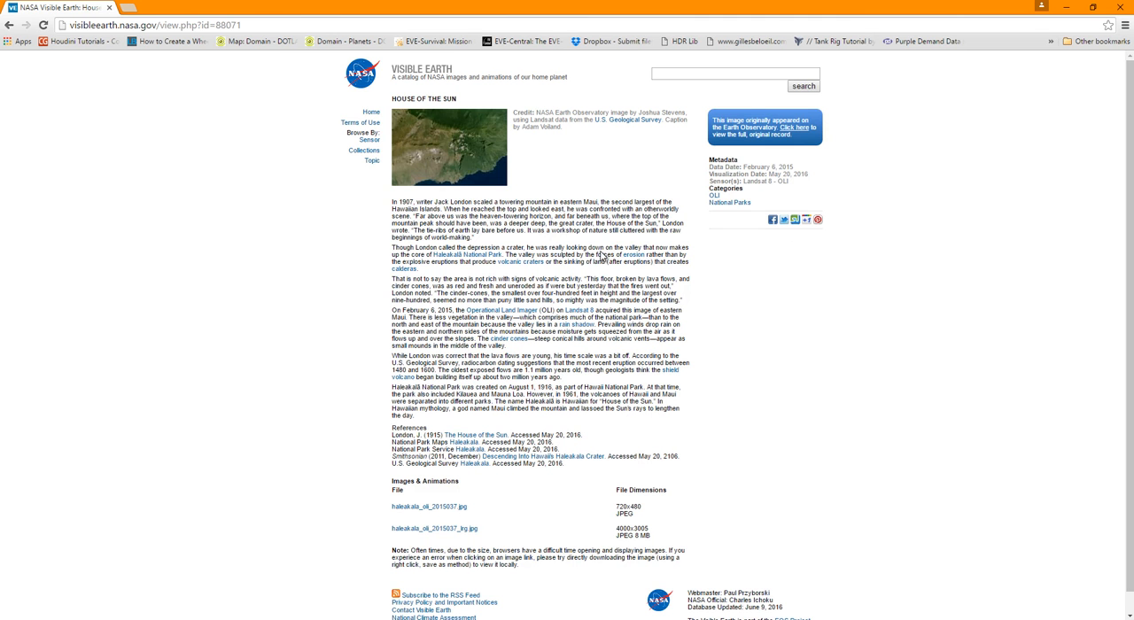
key("alt+Left")
left_click(747, 152)
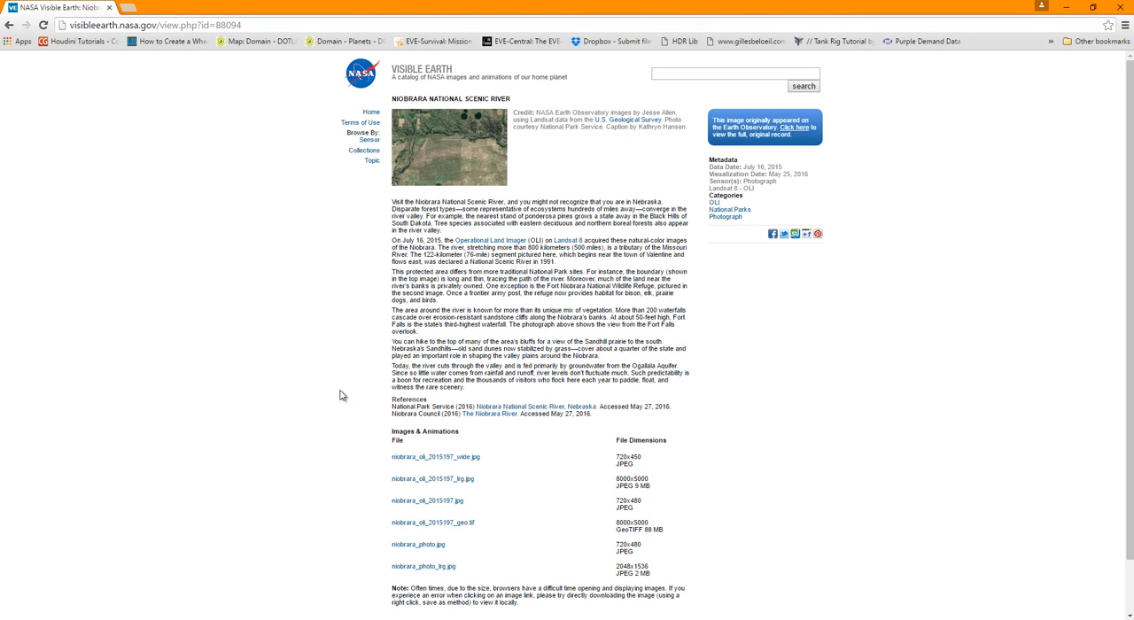
scroll(342, 398, "down", 1)
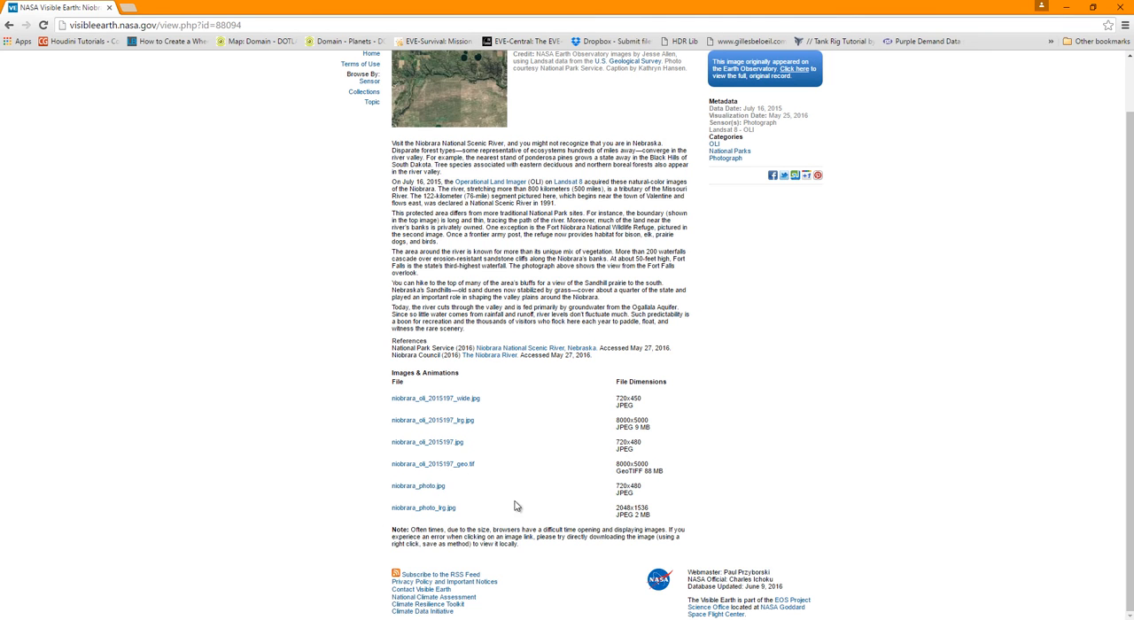
left_click(436, 399)
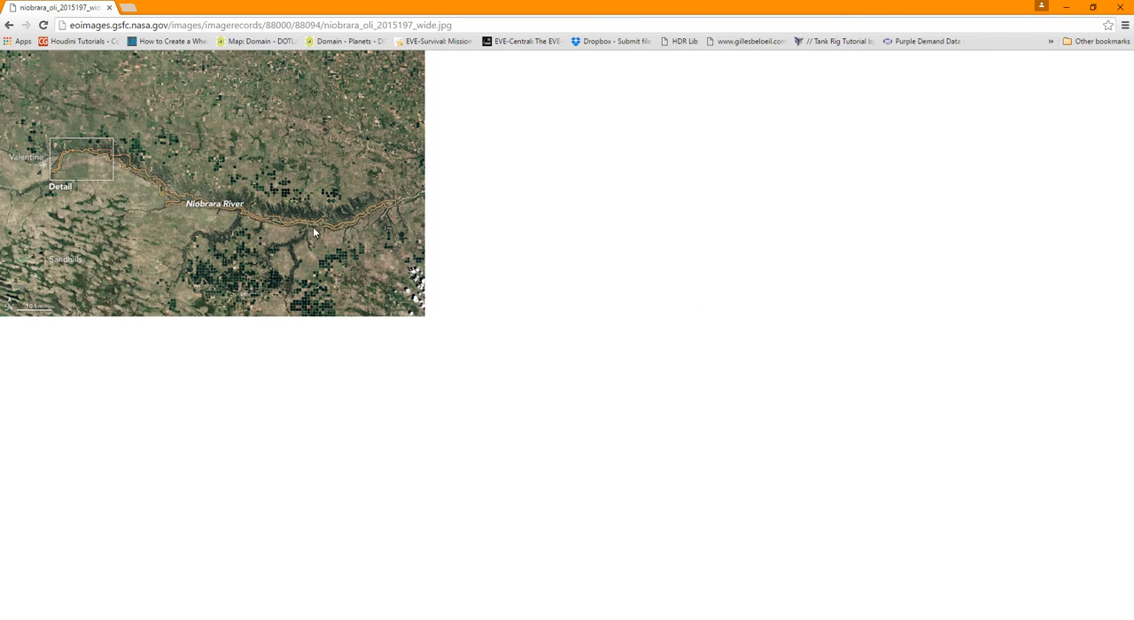
key("alt+Left")
key("alt+Left")
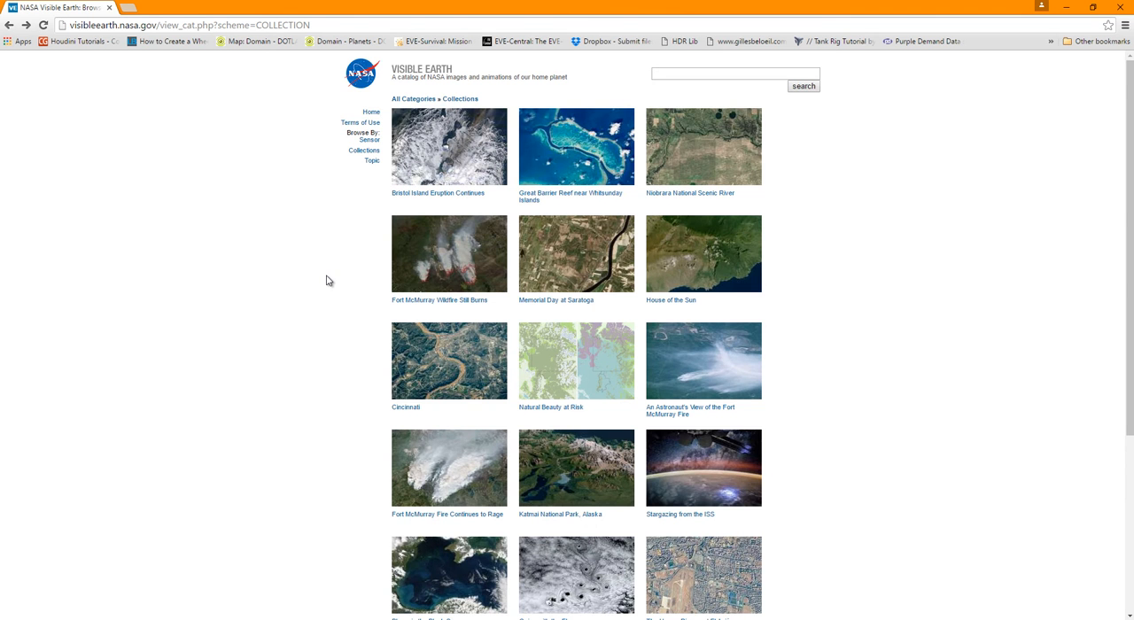
Look through page 2 of the Collections listing for suitable terrain images and continue to page 3
scroll(327, 281, "down", 3)
scroll(327, 284, "down", 1)
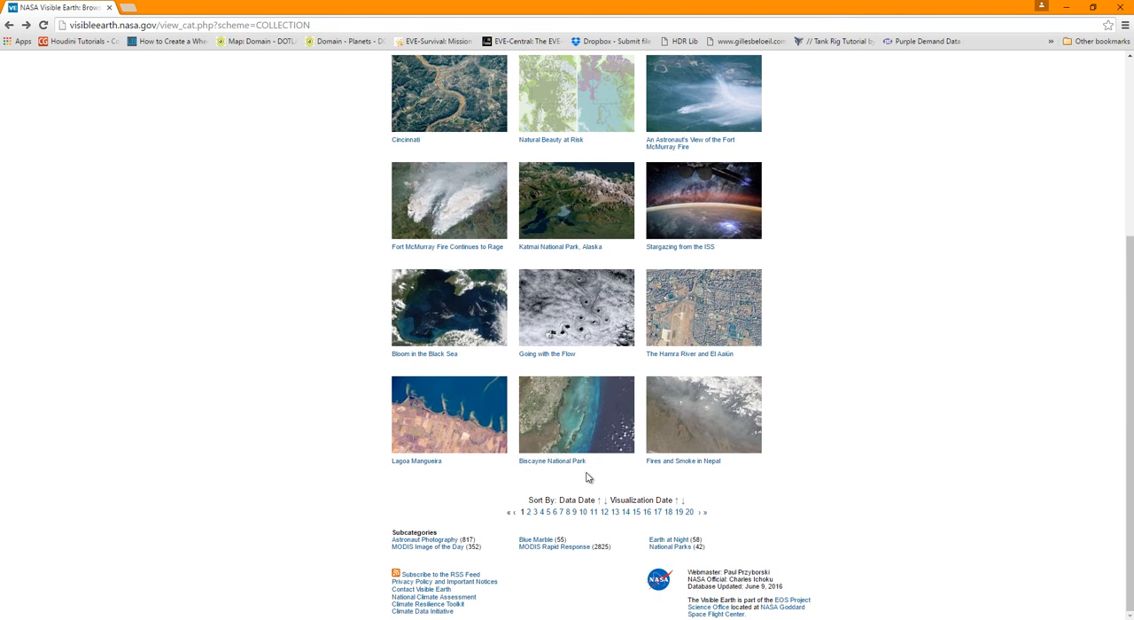
left_click(529, 512)
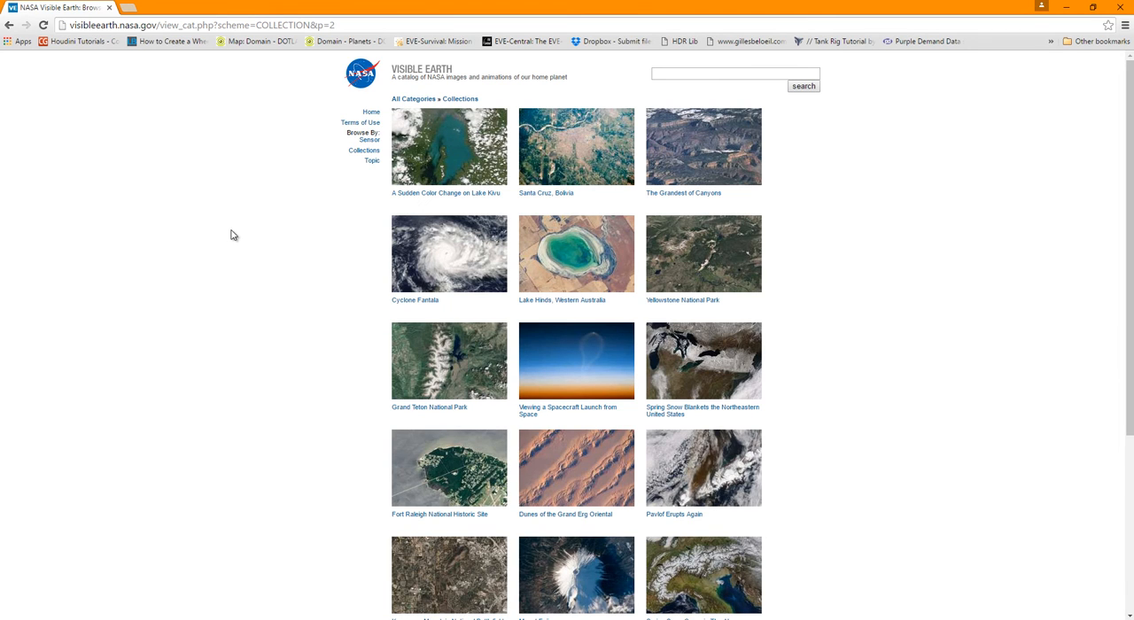
scroll(230, 234, "down", 3)
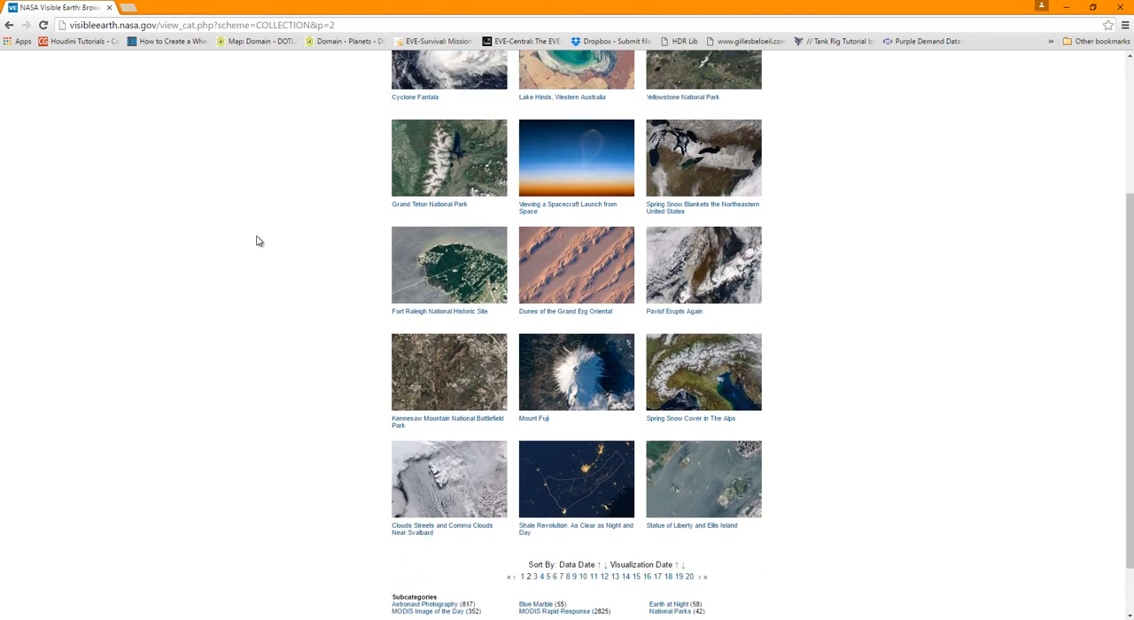
scroll(258, 241, "down", 1)
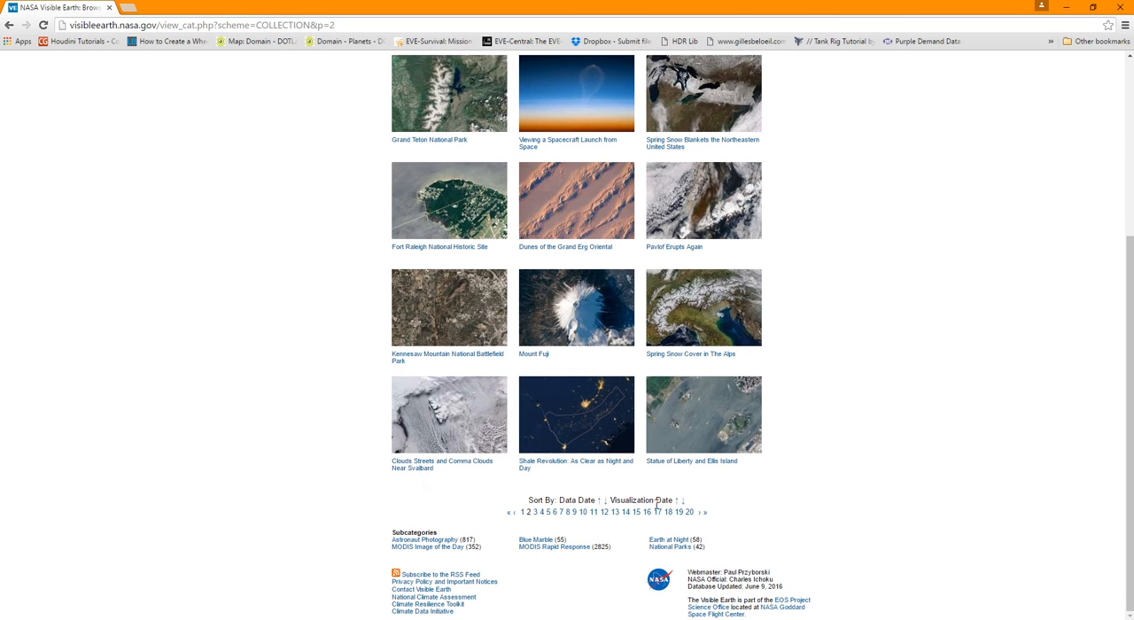
left_click(534, 513)
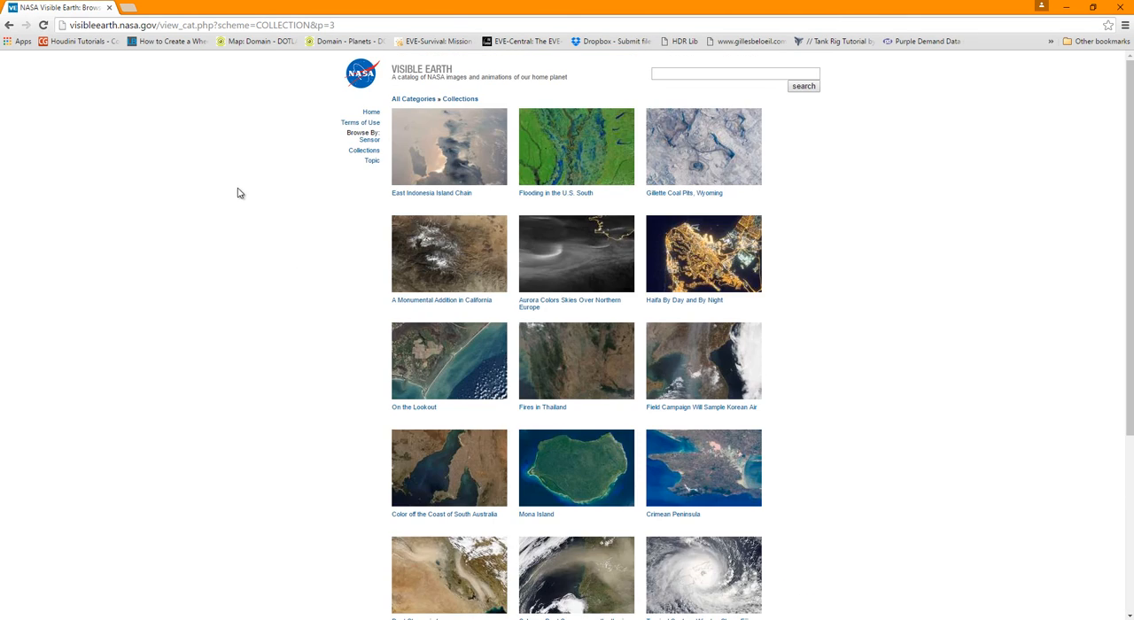
Look through page 3 of the Collections listing, open the Crimean Peninsula entry and view its small image iss039e020171.jpg
scroll(257, 197, "down", 2)
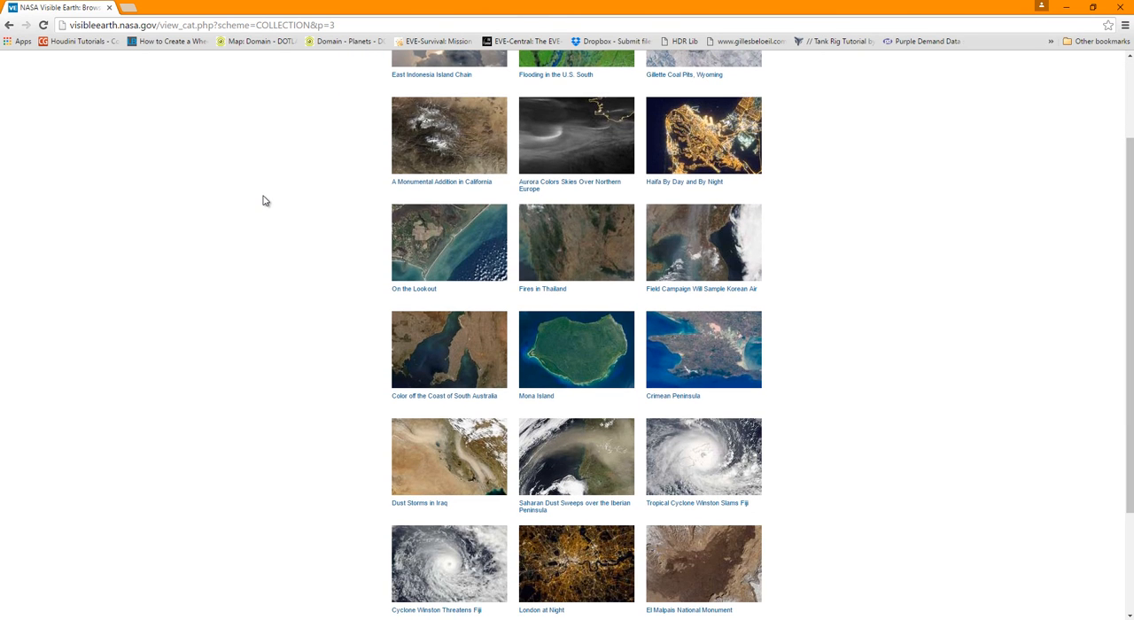
scroll(315, 199, "down", 1)
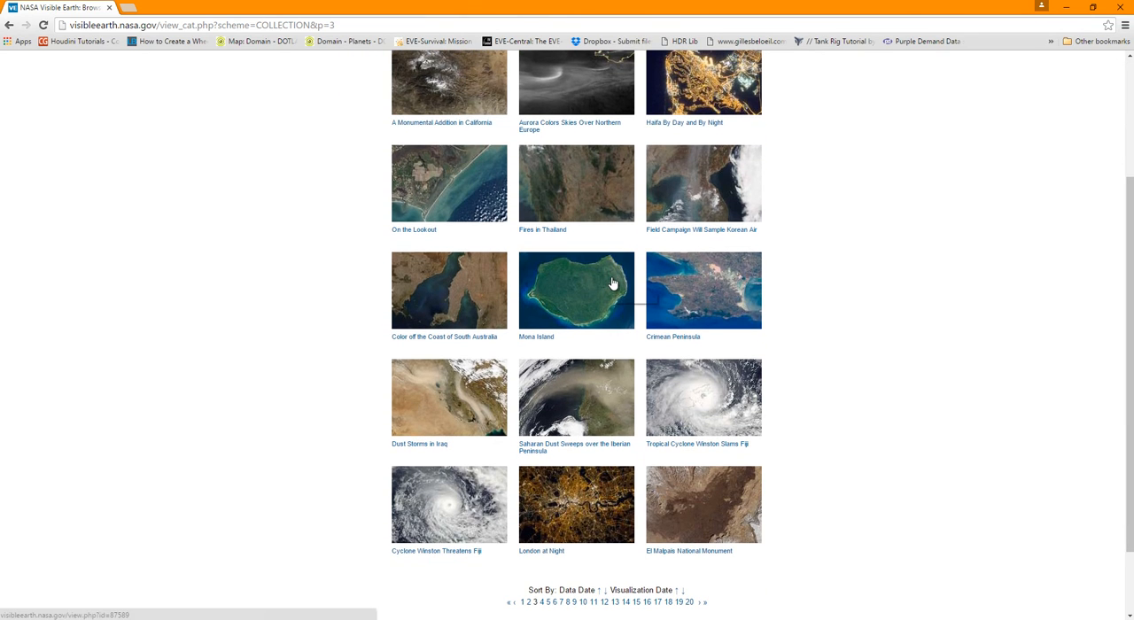
left_click(722, 306)
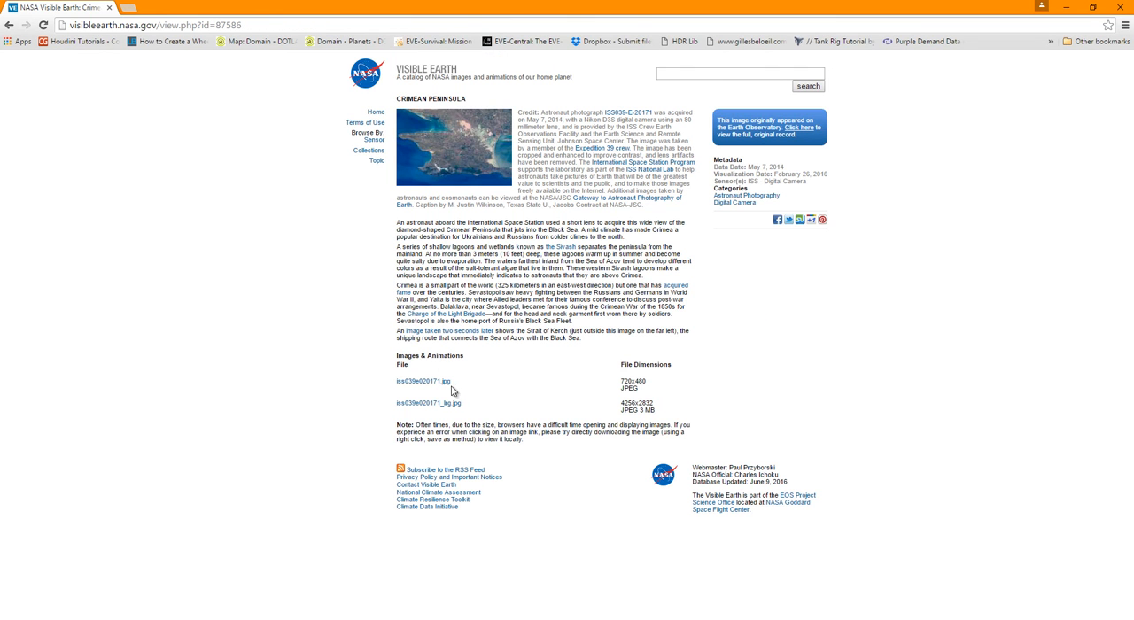
left_click(426, 382)
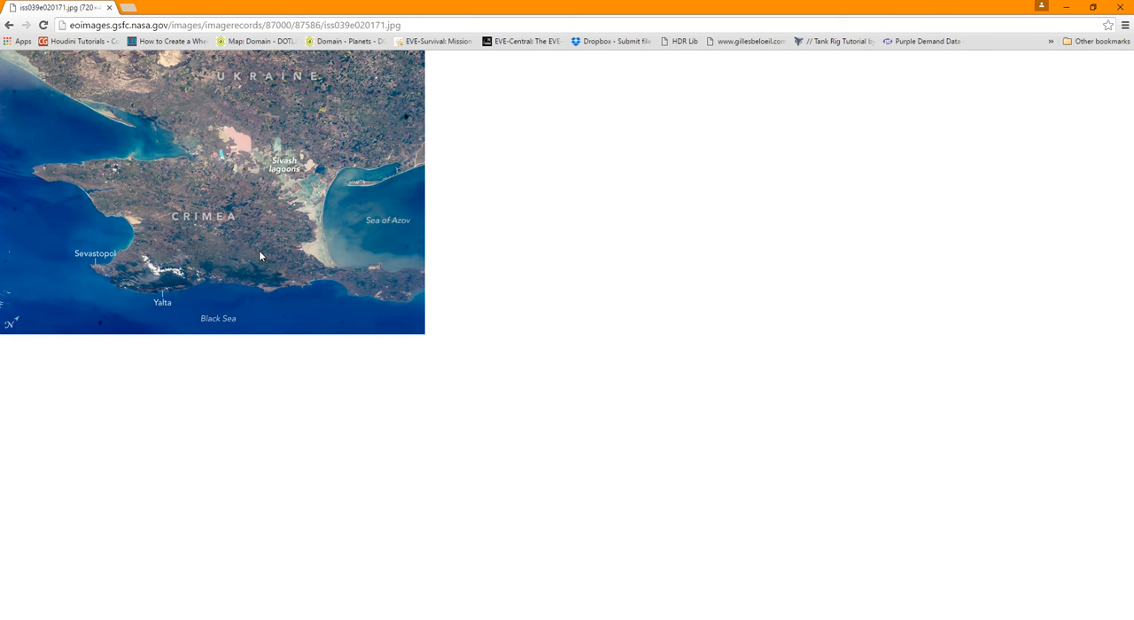
key("alt+Left")
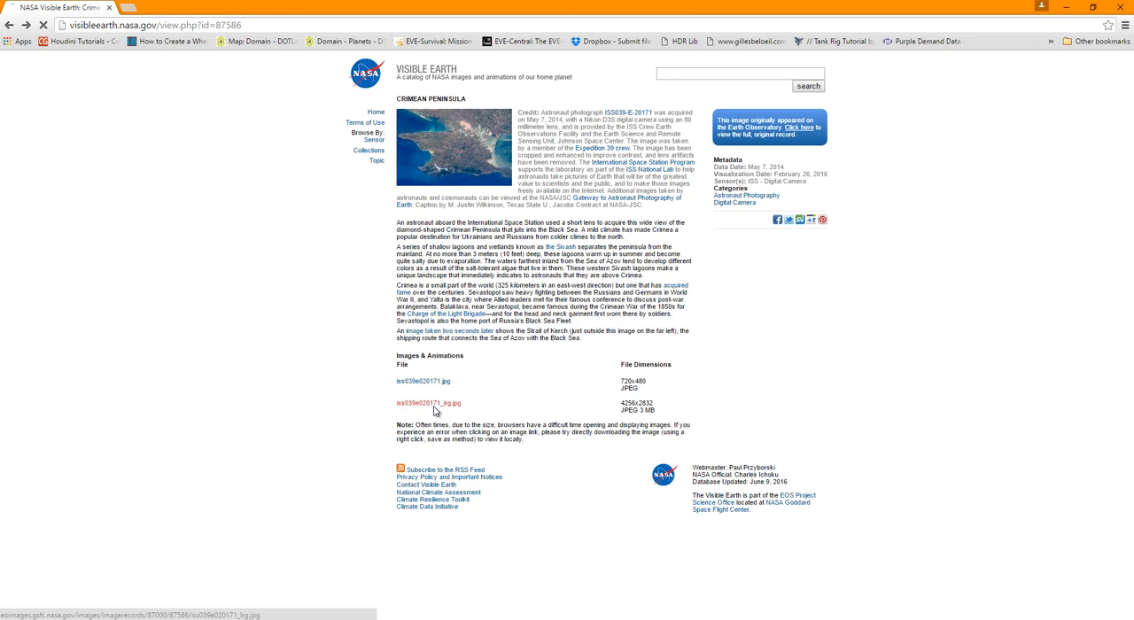
Open the large Crimean Peninsula image iss039e020171_lrg.jpg and inspect its terrain detail at full size
left_click(431, 408)
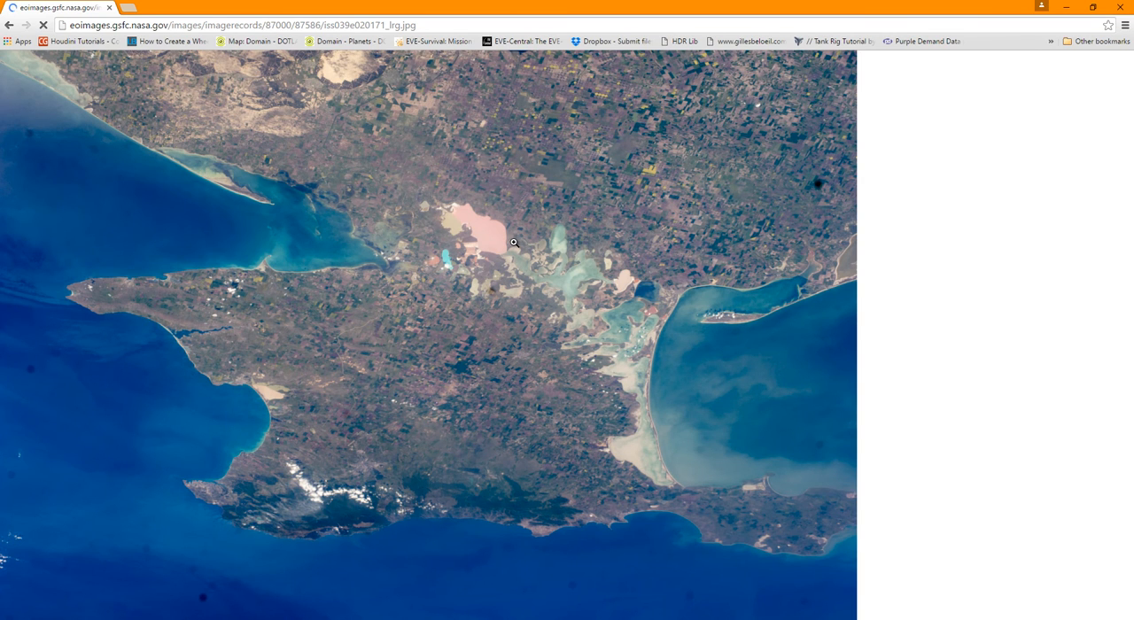
left_click(495, 356)
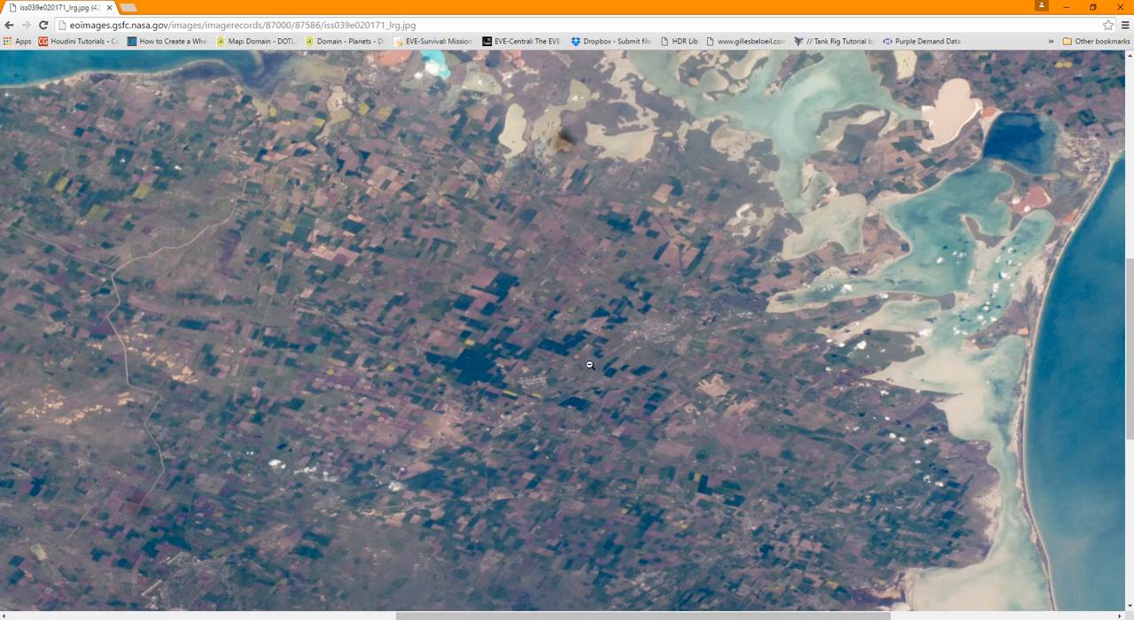
left_click(536, 377)
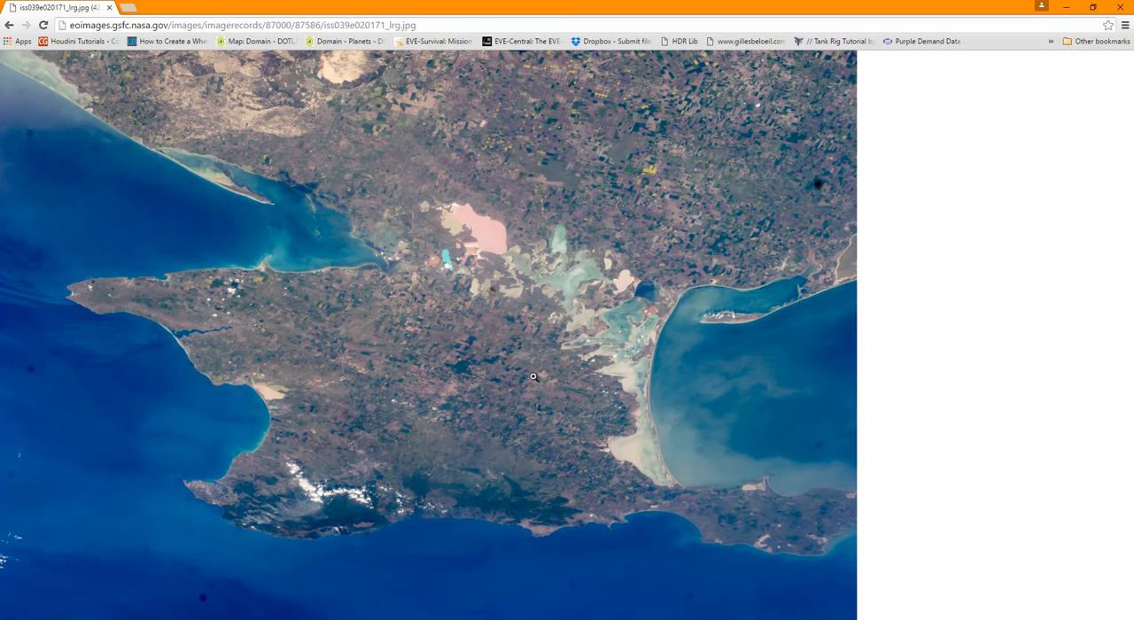
left_click(337, 491)
left_click(670, 366)
Save the large Crimean Peninsula image into the Pictures folder as imageEarth in JPEG format
right_click(535, 211)
left_click(592, 236)
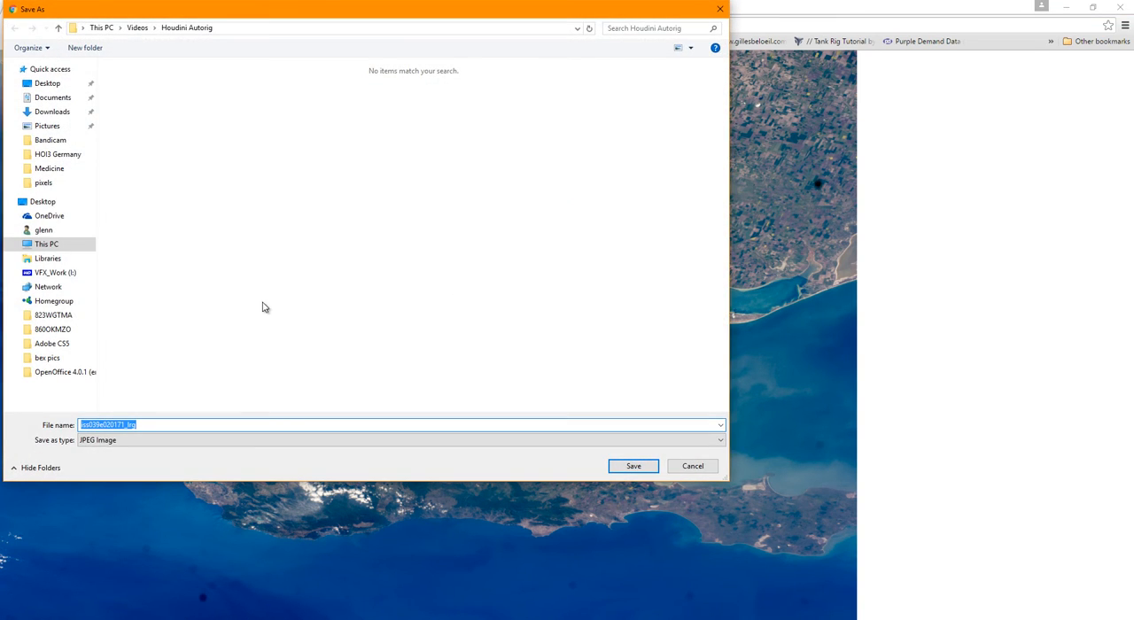
left_click(50, 129)
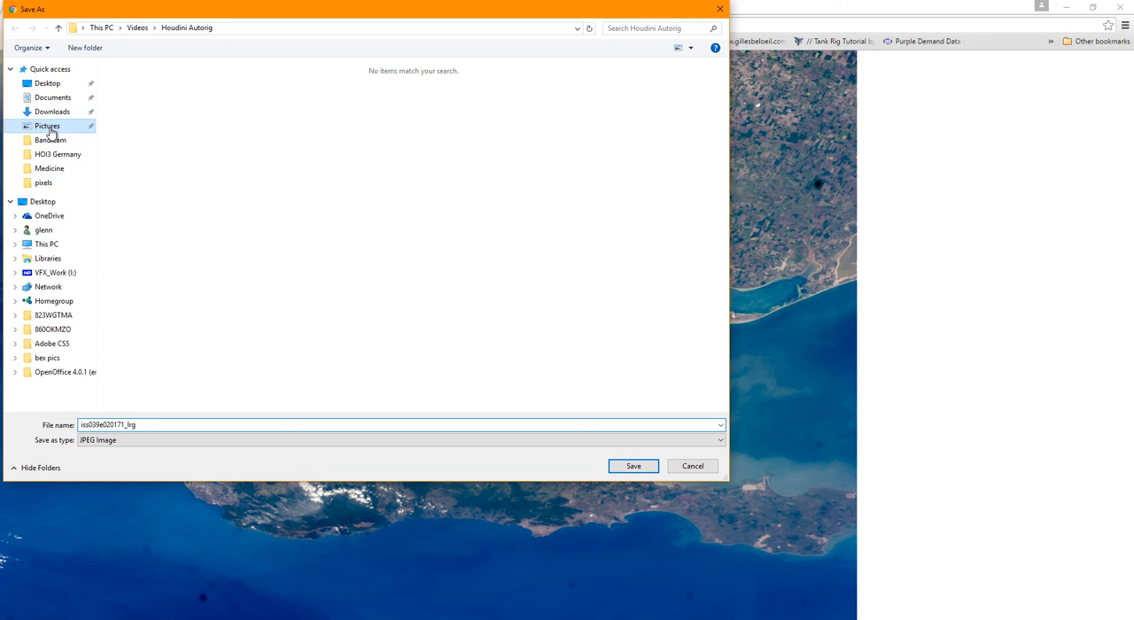
double_click(142, 424)
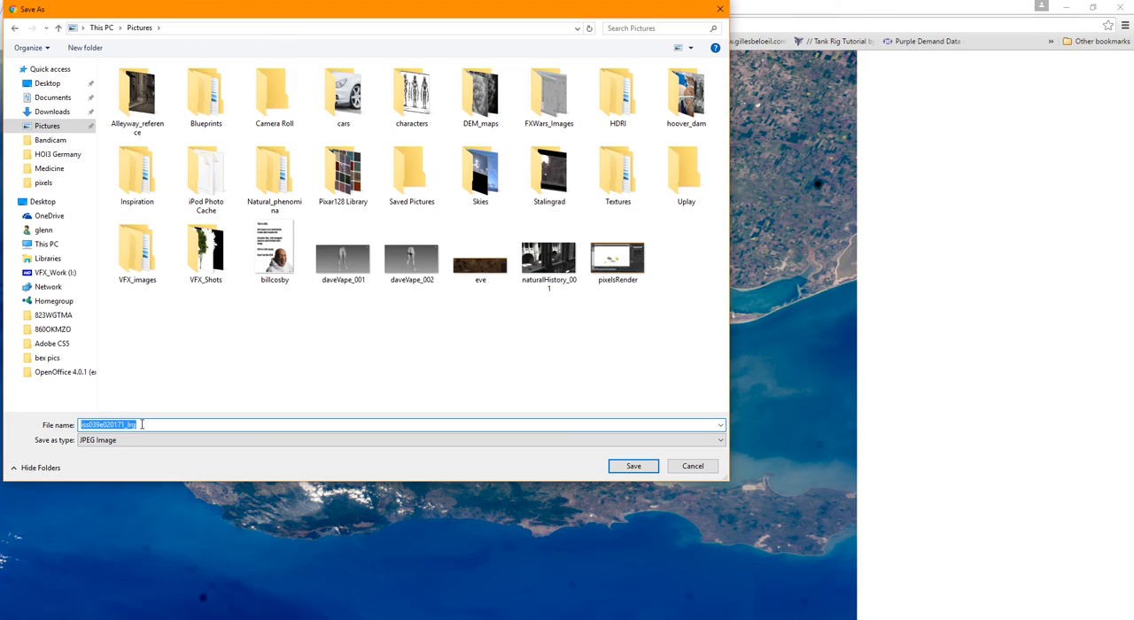
type("imageEarth")
key("Return")
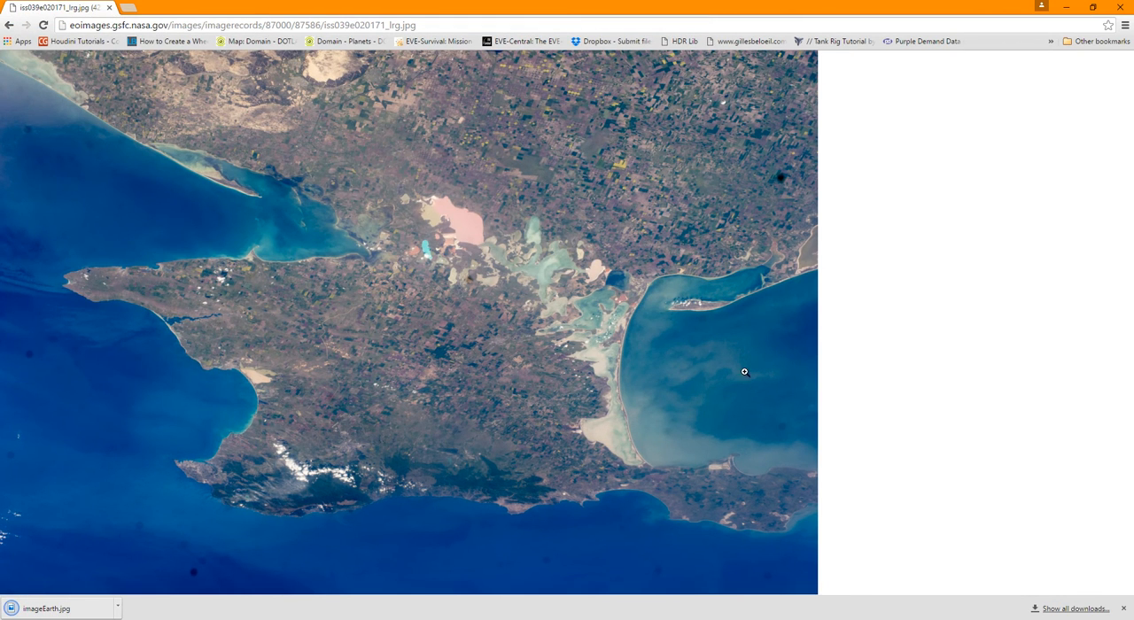
Switch to Houdini and enable the use of a diffuse color map on the planet material
left_click_drag(602, 7, 0, 35)
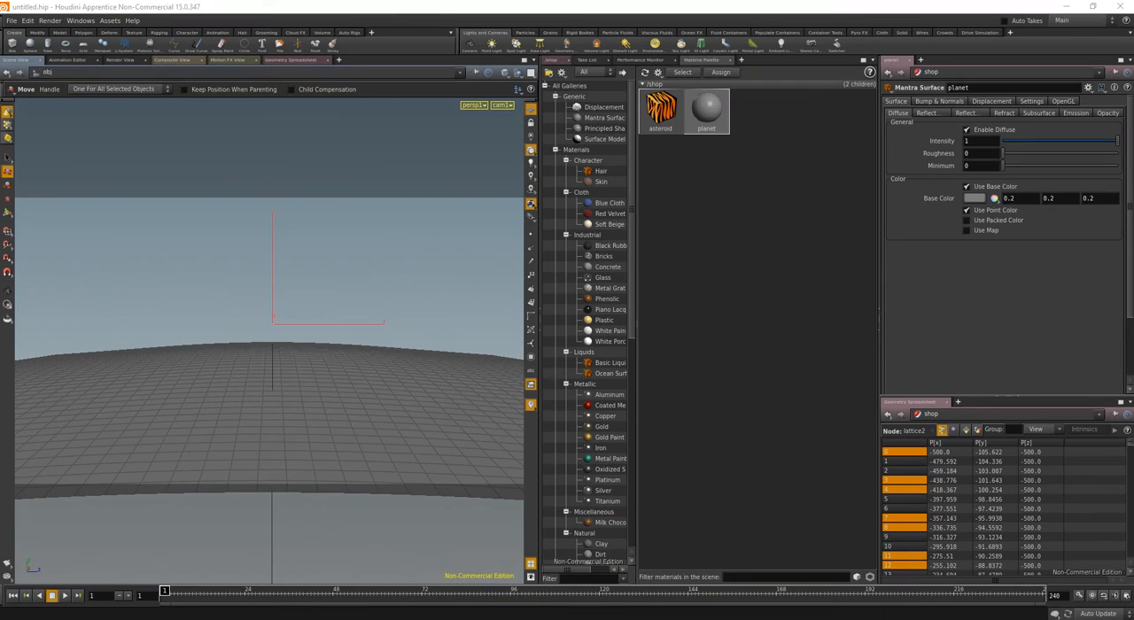
left_click(740, 135)
left_click(975, 234)
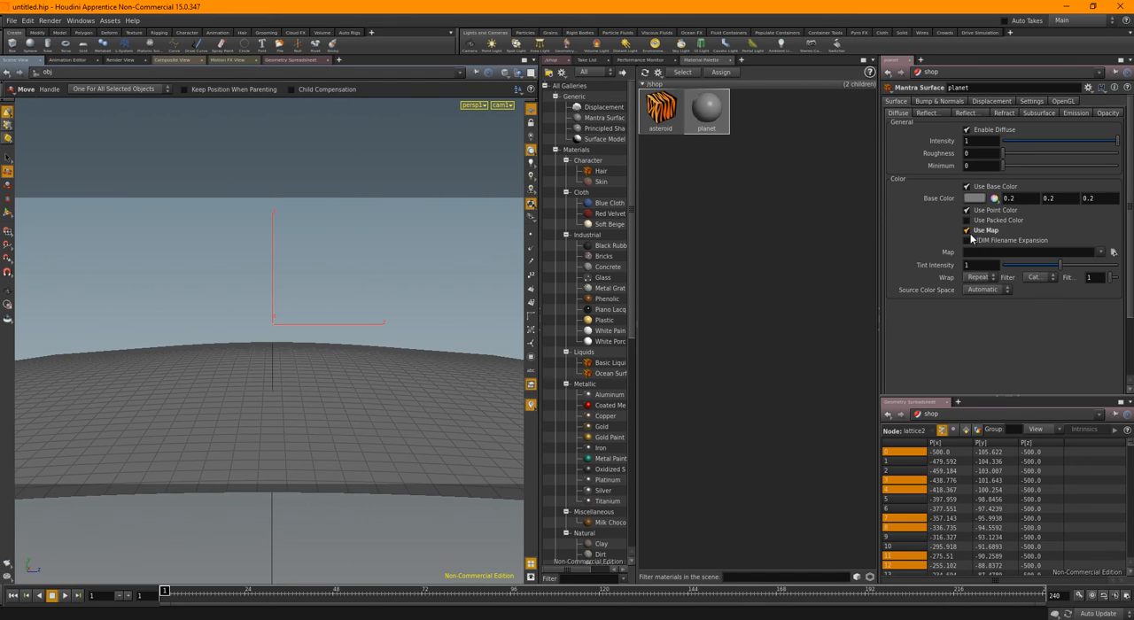
Load imageEarth.jpg from $HIP/Pictures as the planet material's diffuse map, with sequences not shown as one entry
left_click(1115, 254)
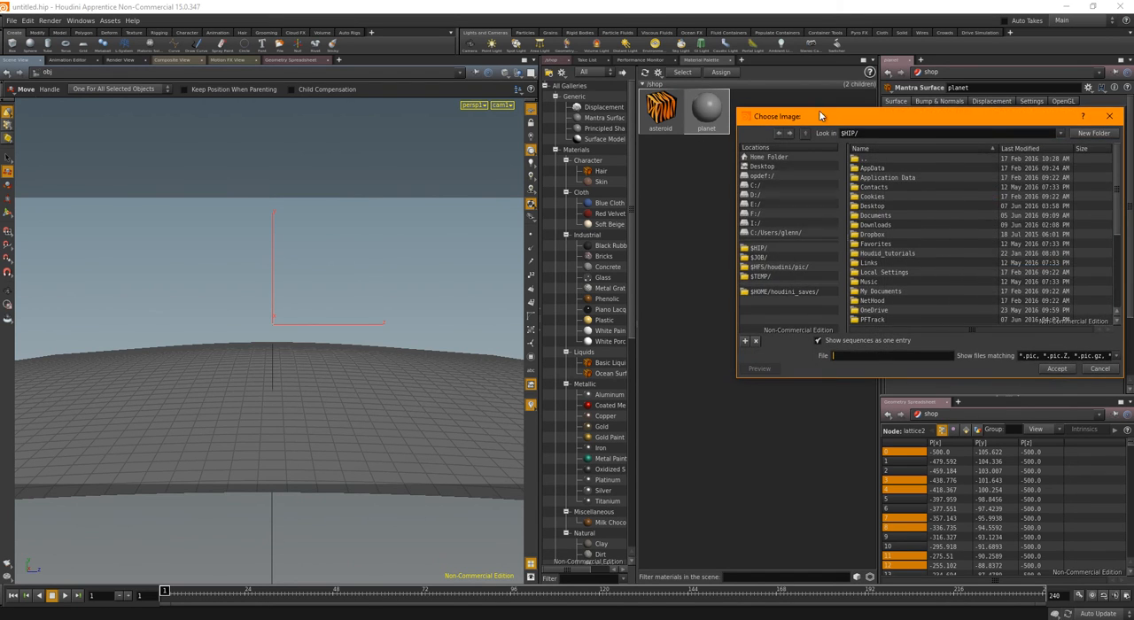
left_click_drag(821, 116, 387, 91)
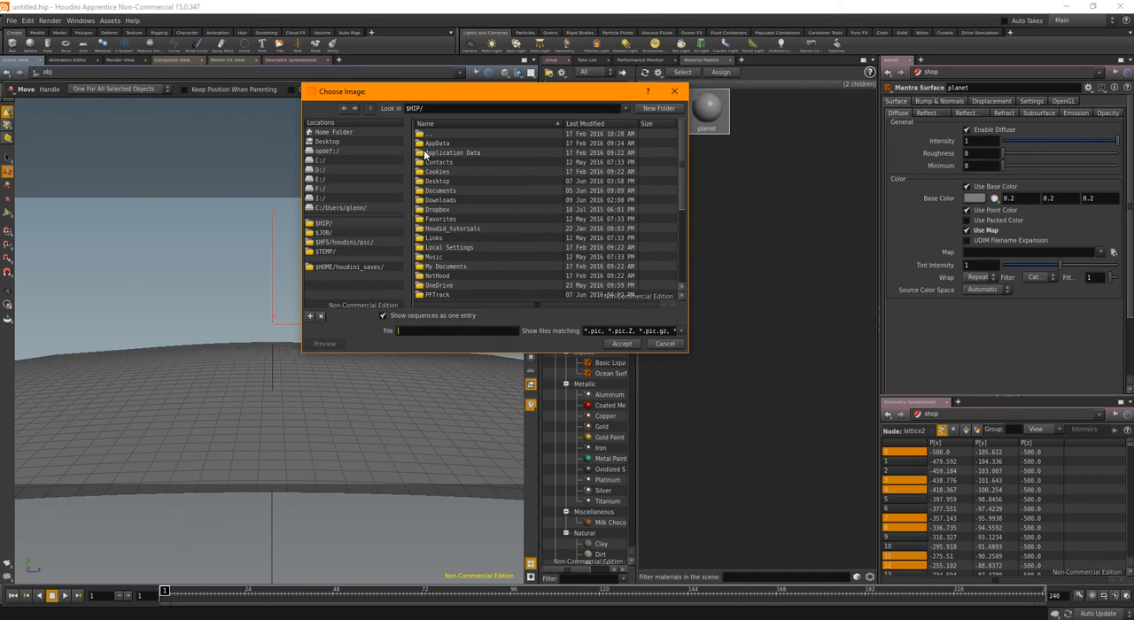
scroll(448, 266, "down", 1)
double_click(446, 278)
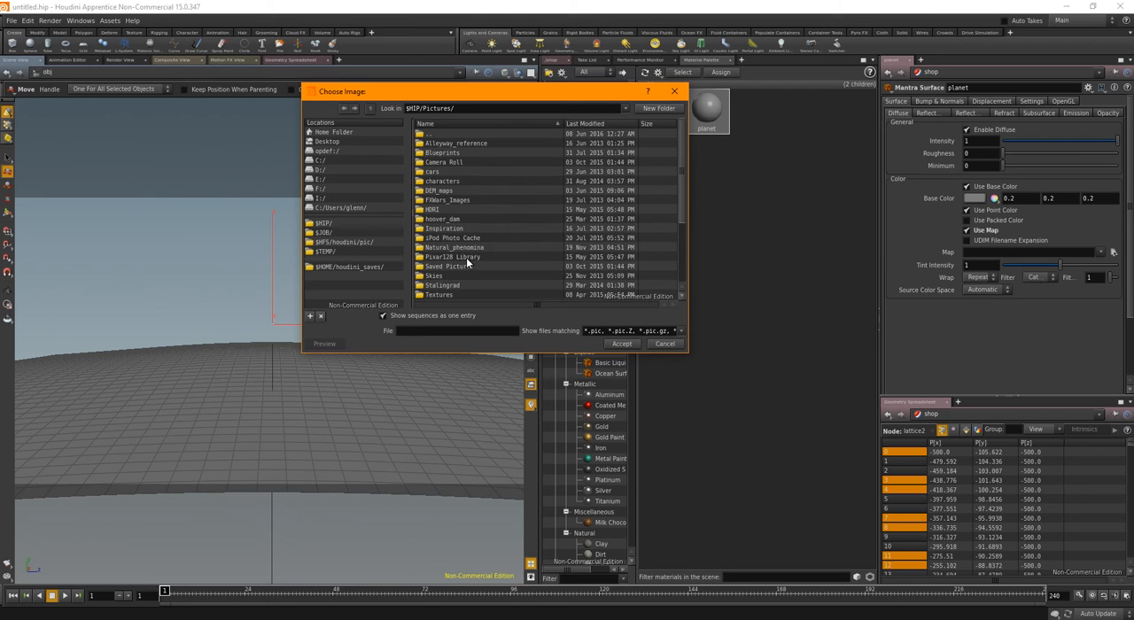
scroll(492, 230, "down", 3)
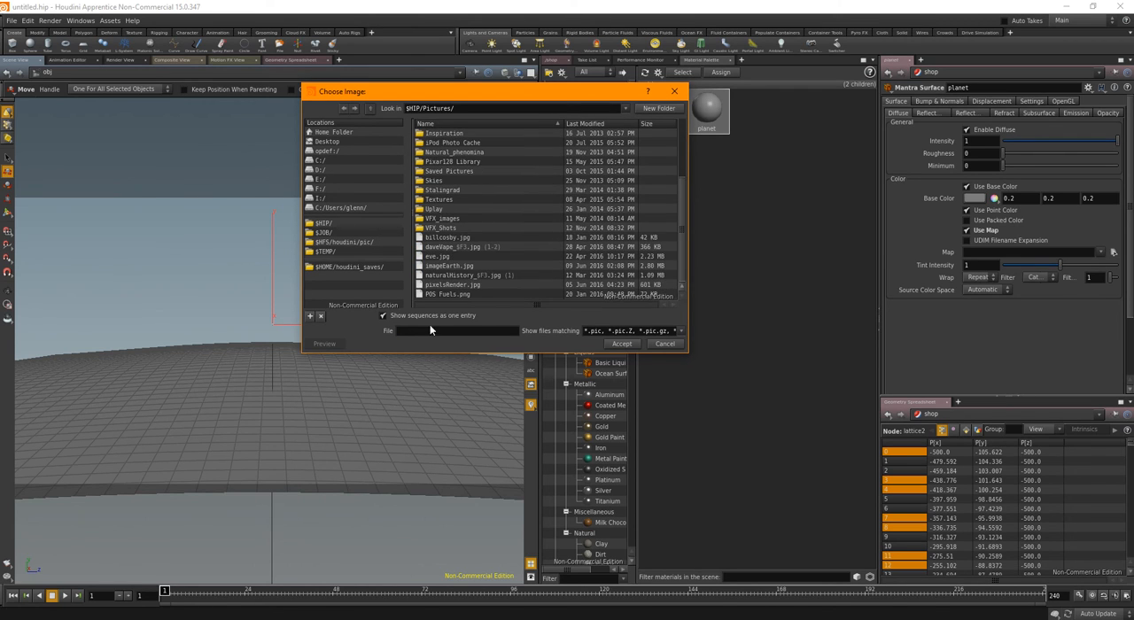
left_click(398, 316)
left_click(446, 266)
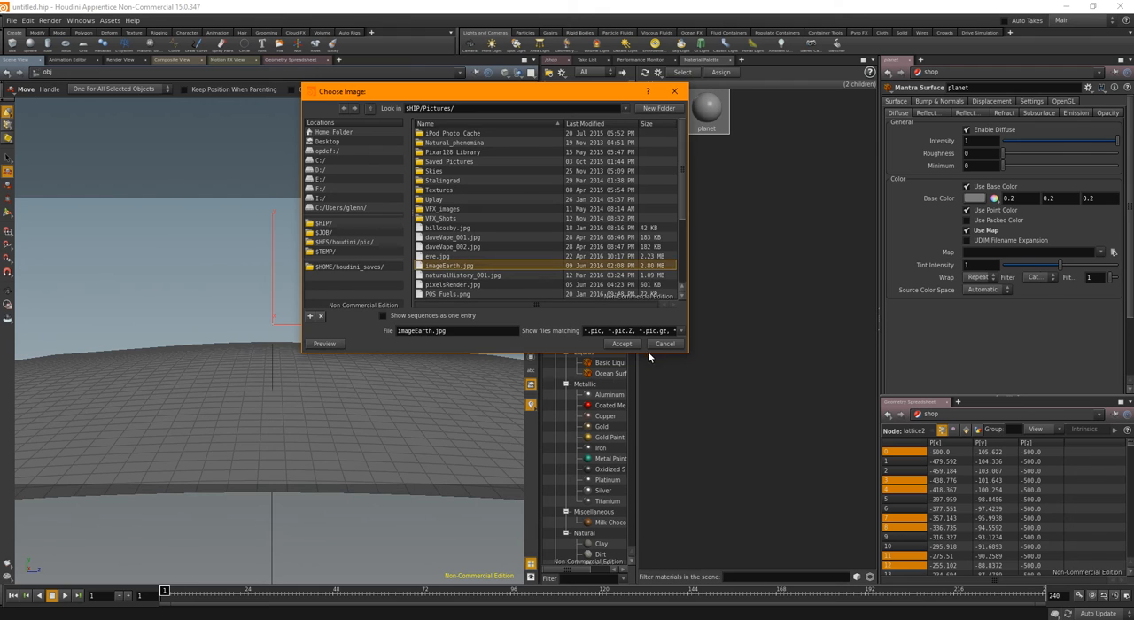
left_click(623, 344)
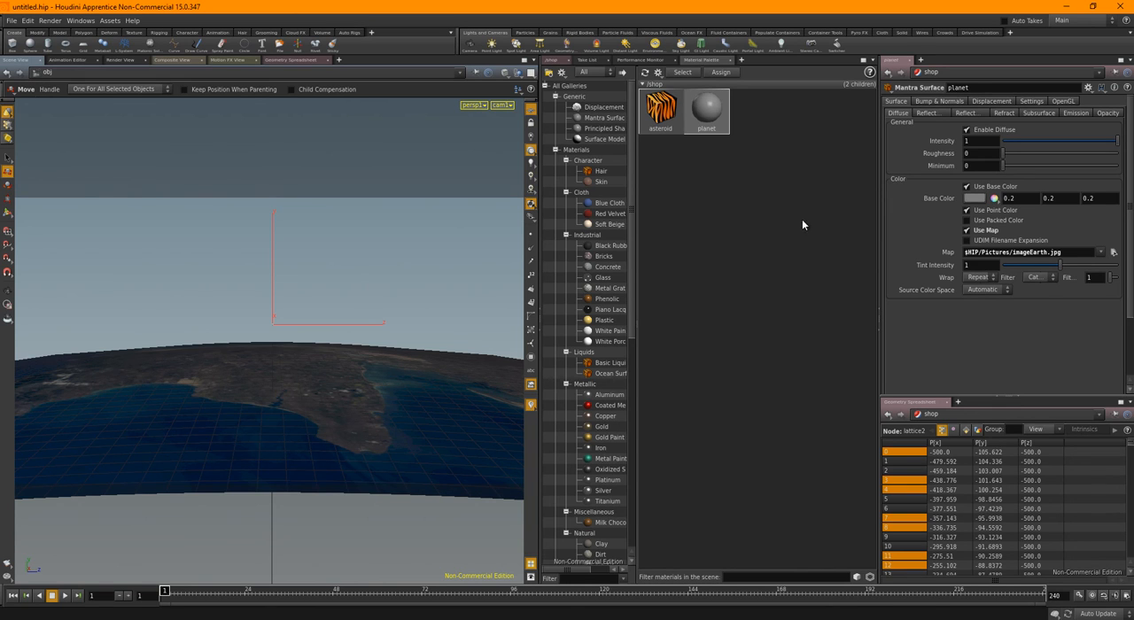
Enable texture displacement on the planet material and link its texture path to the diffuse map by copied reference
right_click(942, 256)
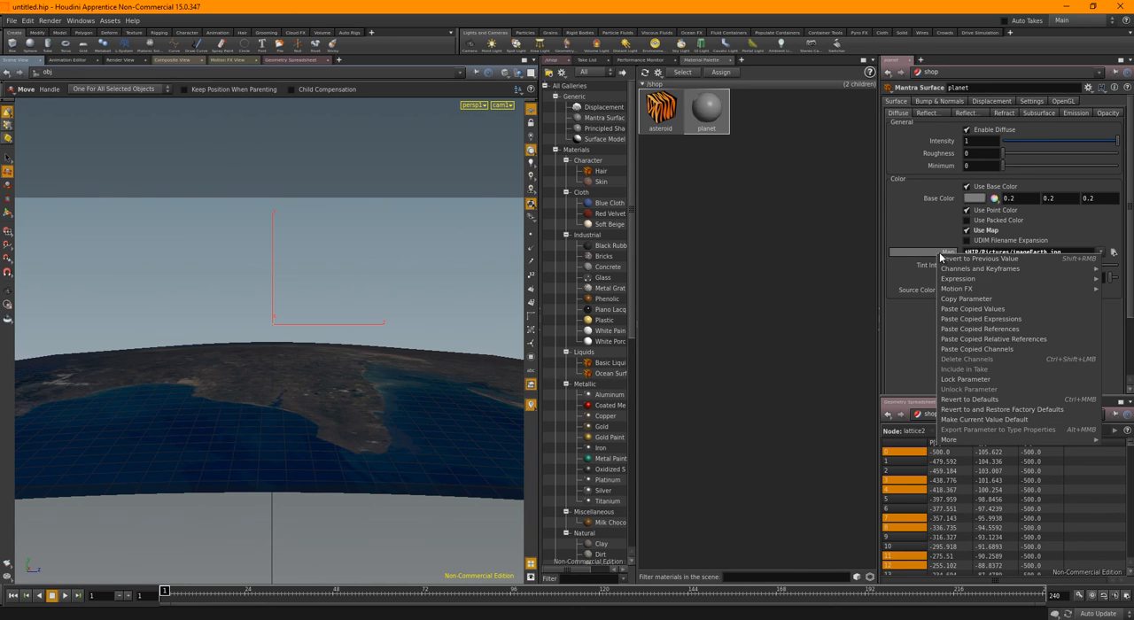
left_click(964, 299)
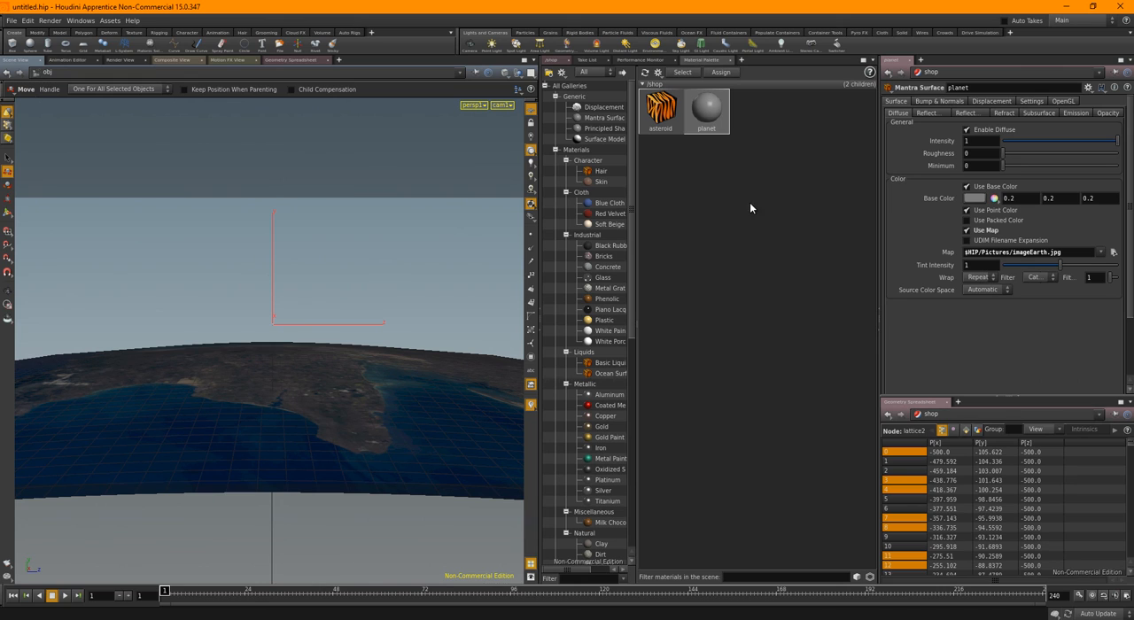
left_click(993, 102)
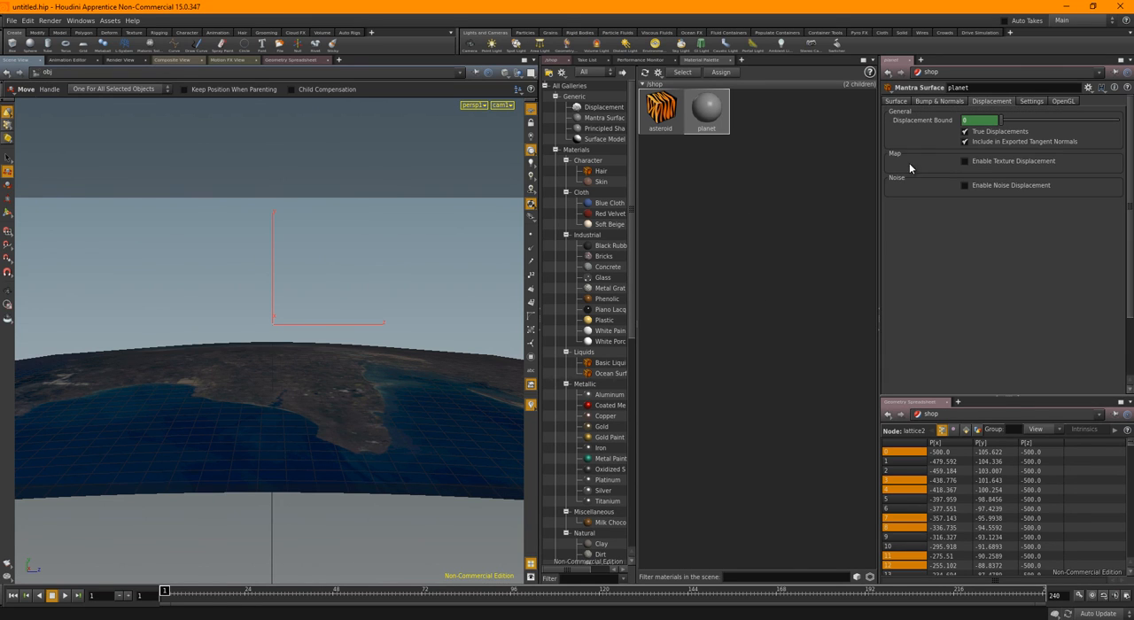
left_click(974, 163)
right_click(942, 223)
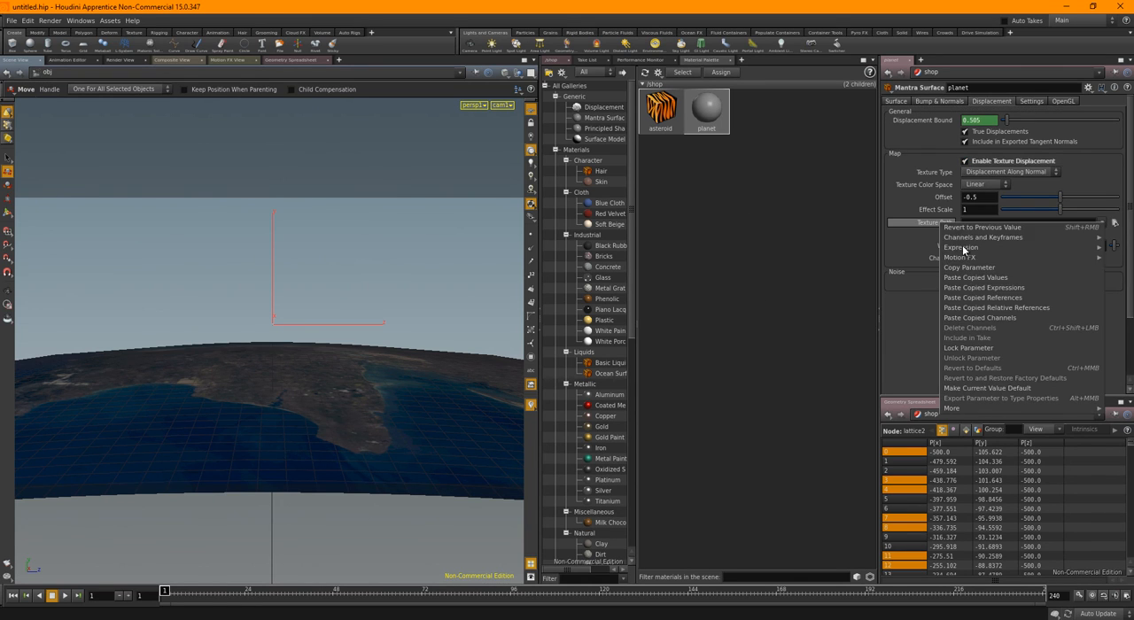
left_click(978, 298)
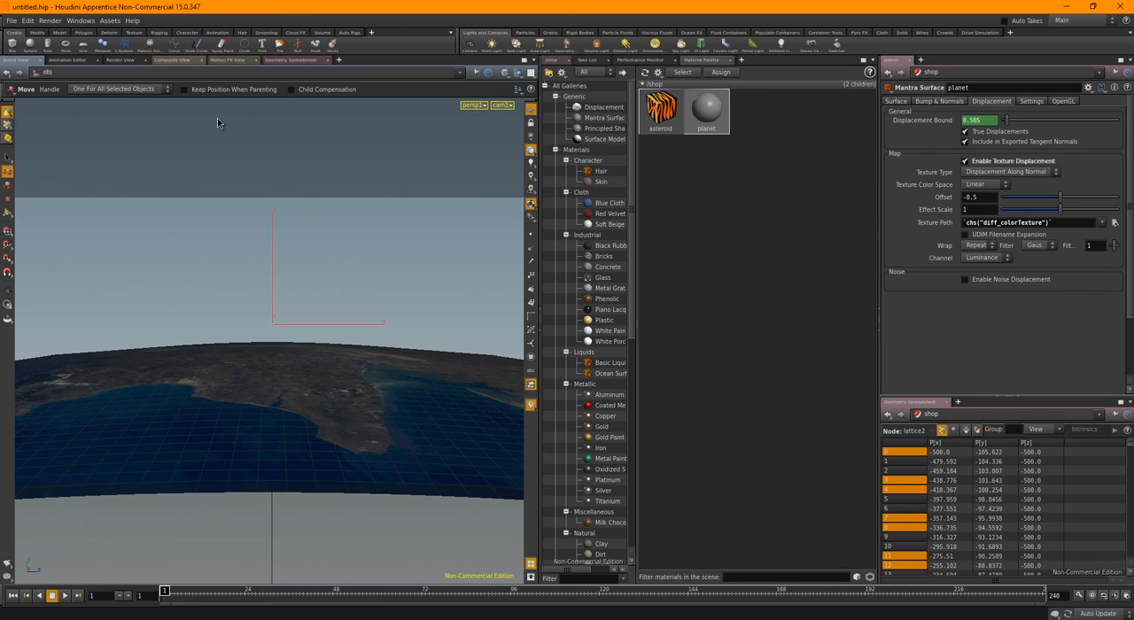
Leave the camera view and add a spotlight from a distant viewpoint above the planet surface
left_click(125, 59)
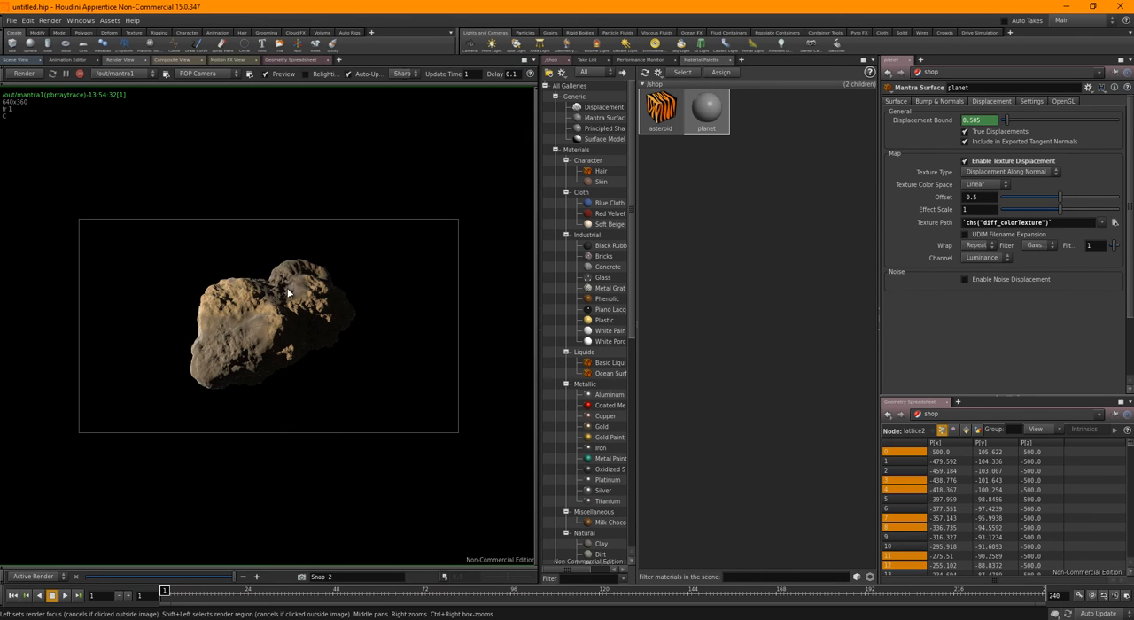
left_click(19, 60)
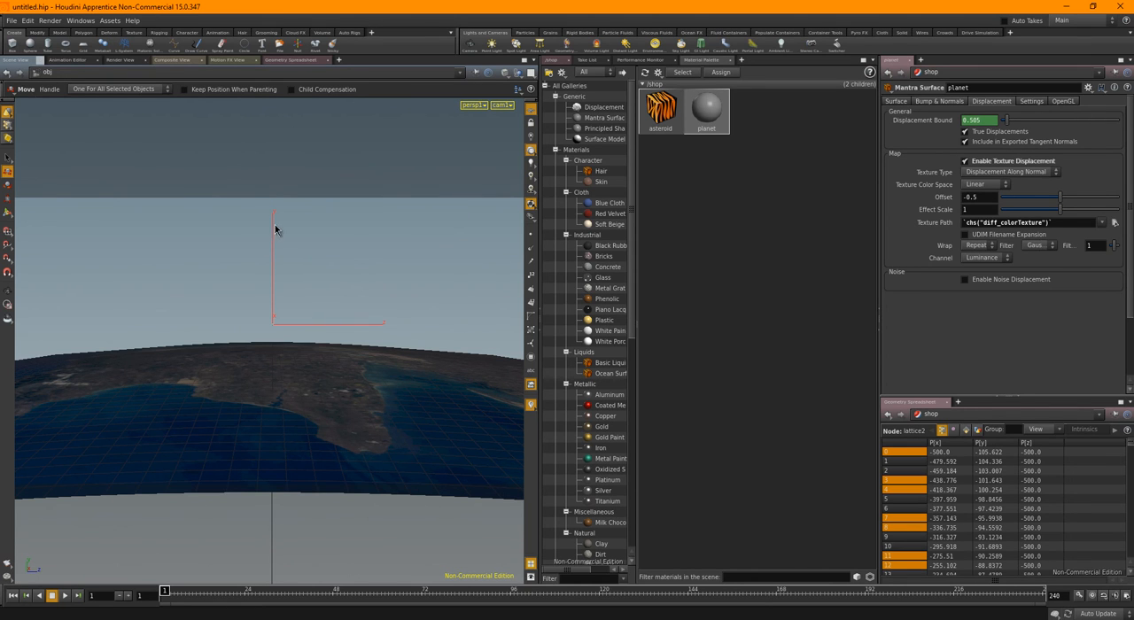
key("Escape")
left_click_drag(221, 192, 412, 229)
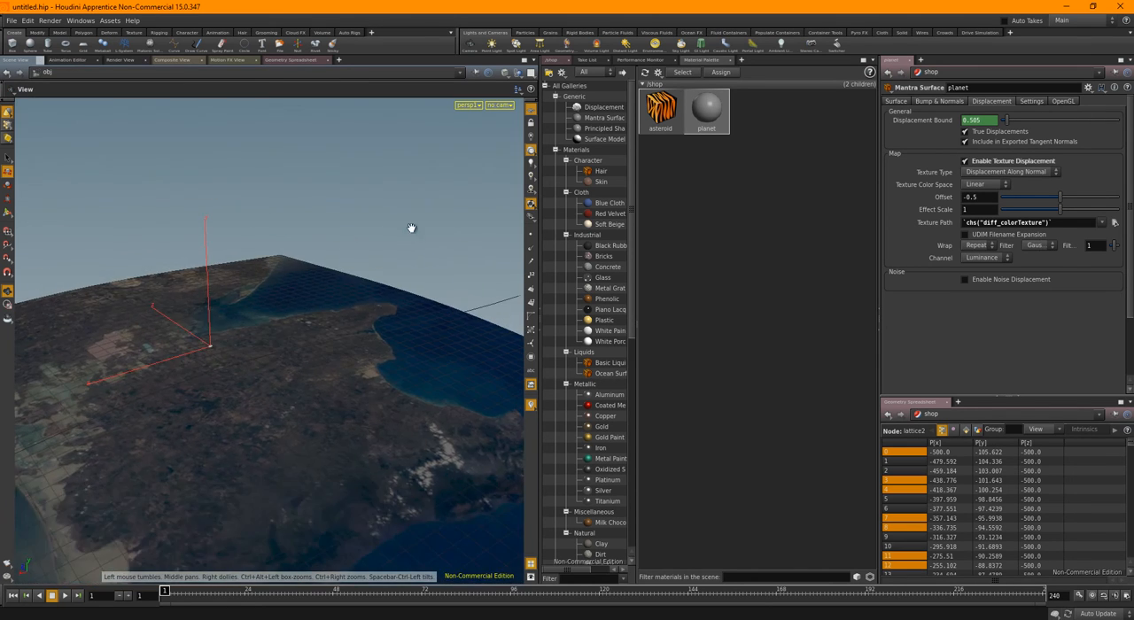
right_click_drag(412, 229, 362, 319)
left_click_drag(362, 319, 352, 346)
right_click_drag(363, 334, 199, 320)
left_click(518, 45, "ctrl")
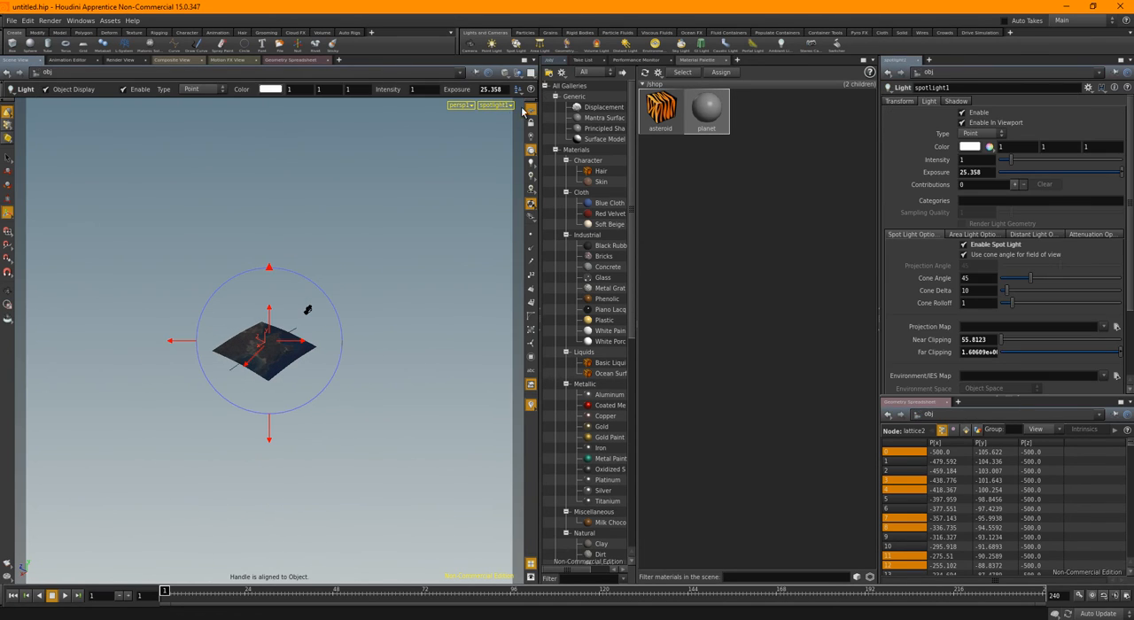
Return the viewport to cam1 and start a render of /out/mantra1 in the render view
left_click(498, 105)
left_click(505, 145)
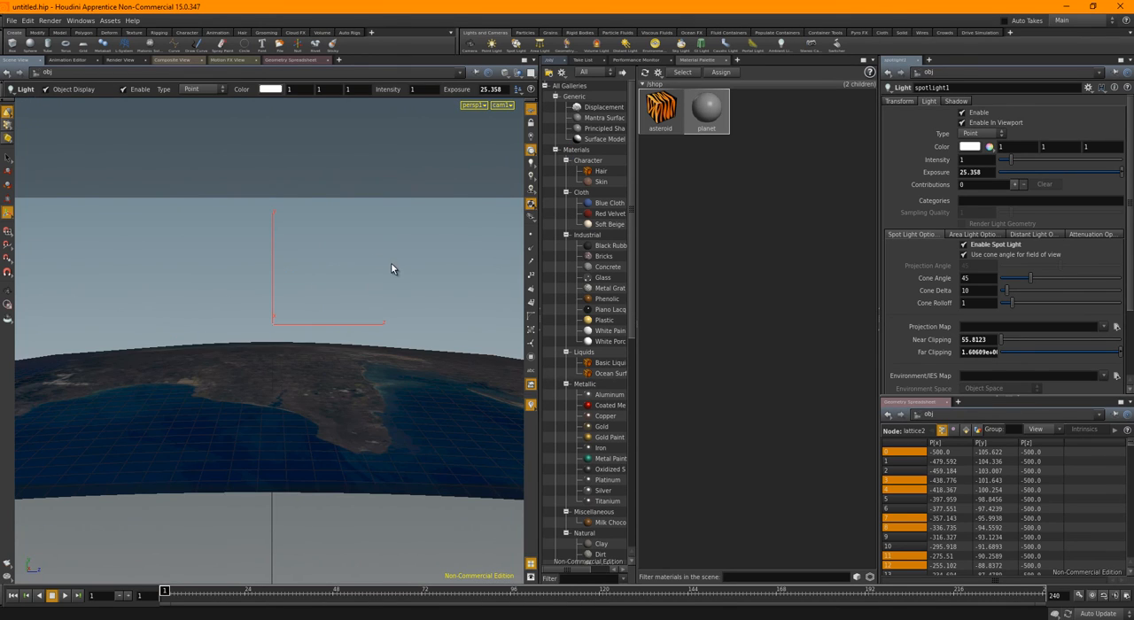
left_click(113, 60)
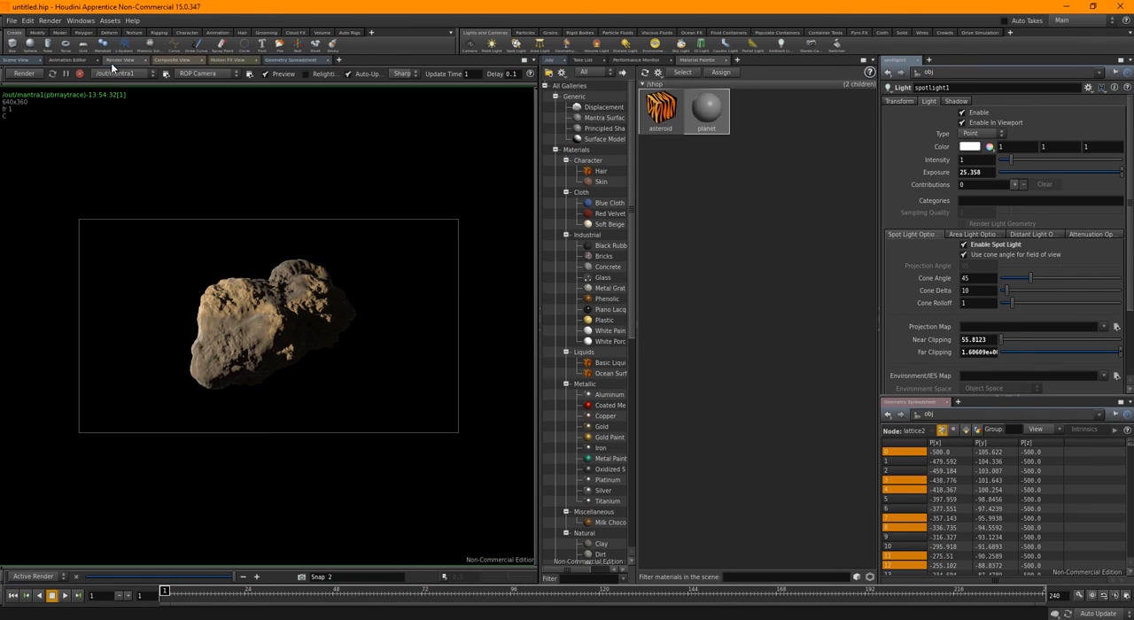
left_click(27, 74)
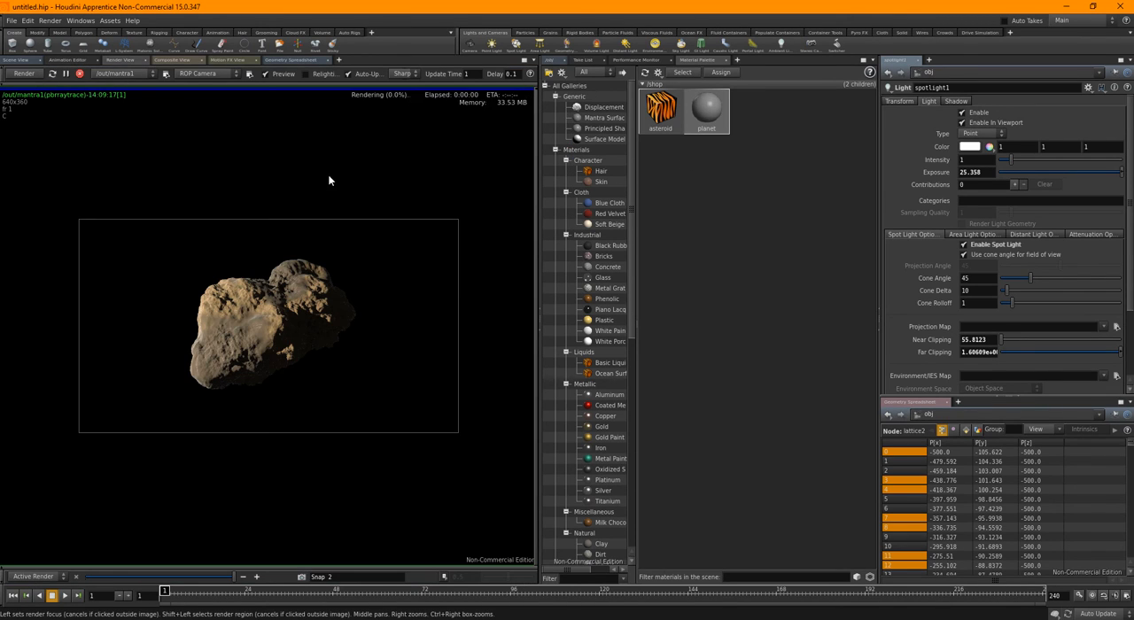
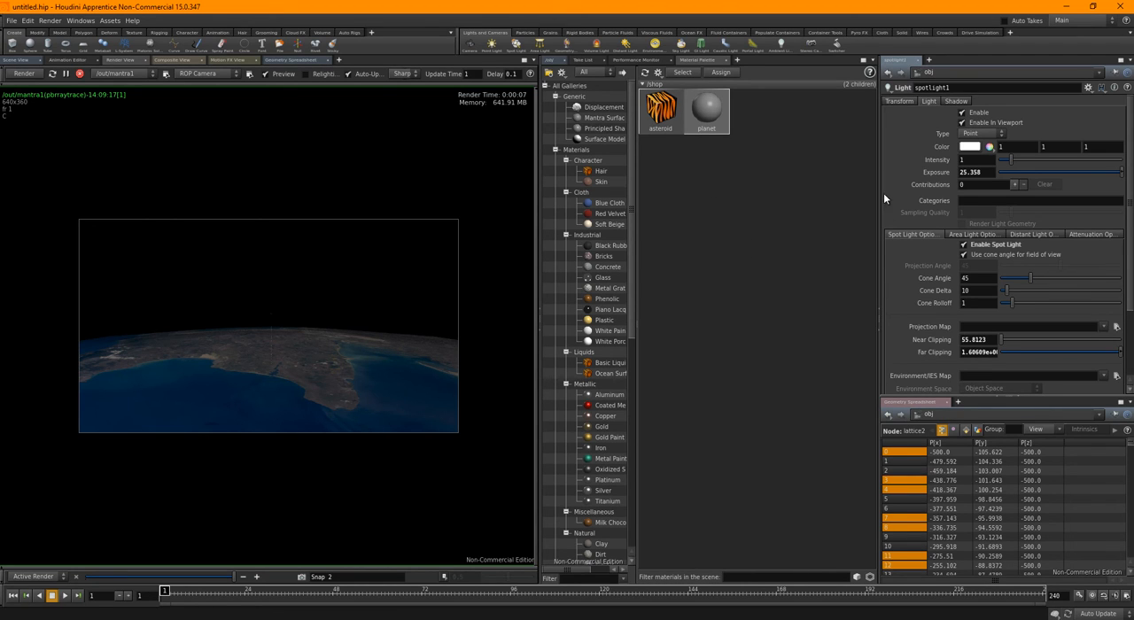
Look through spotlight1, lock the view to the light, and orbit slightly to re-aim it at the planet surface
left_click(553, 60)
left_click(18, 59)
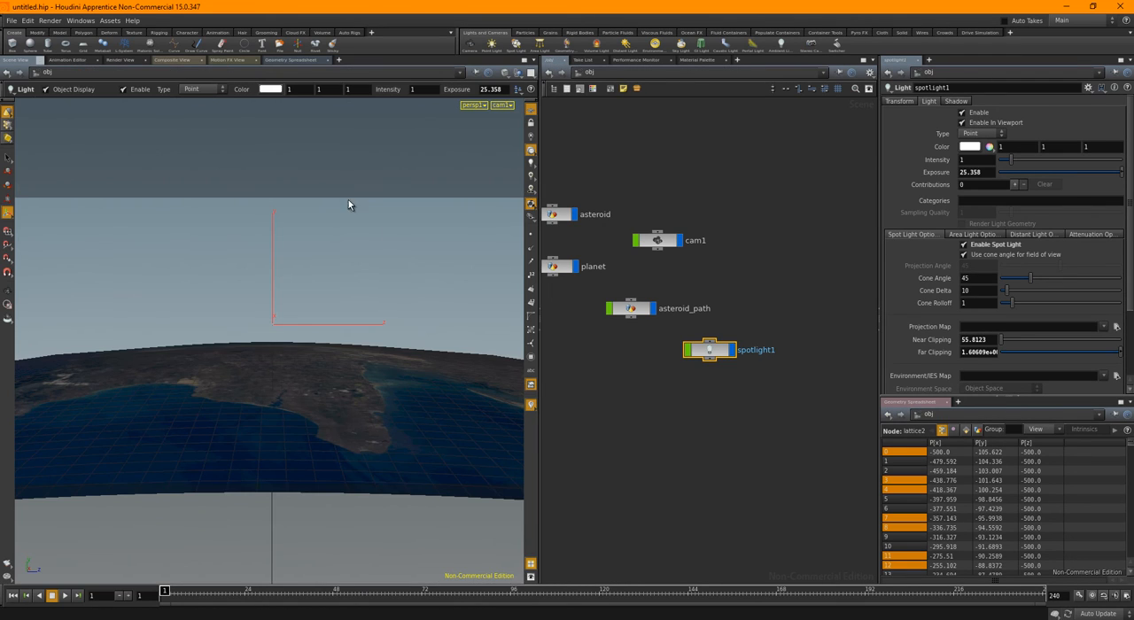
left_click(503, 104)
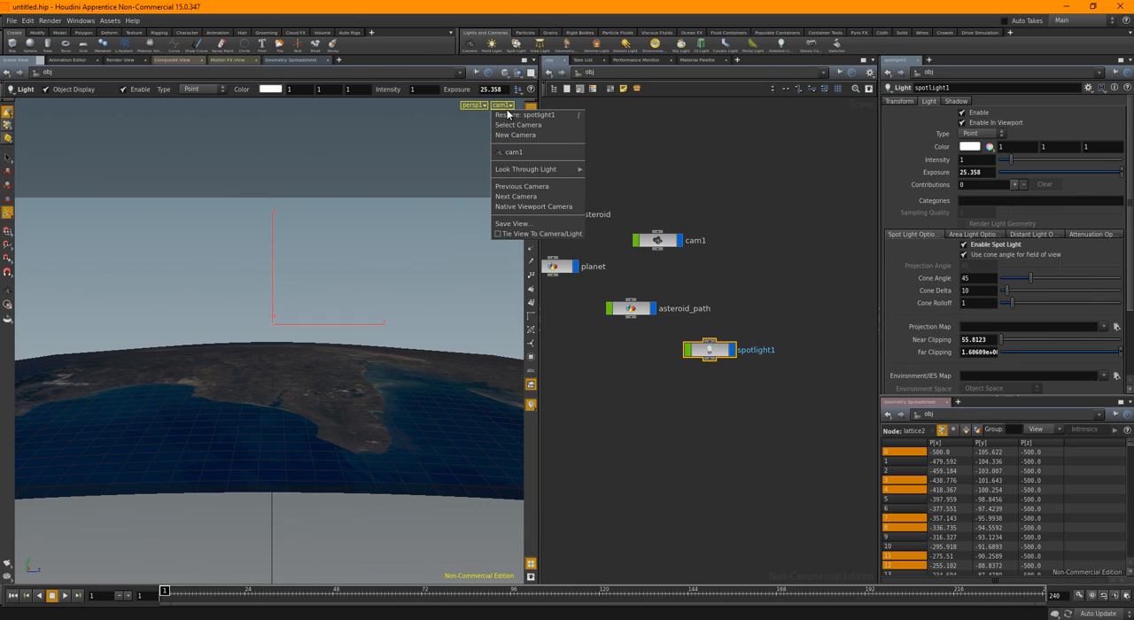
mouse_move(529, 168)
left_click(613, 179)
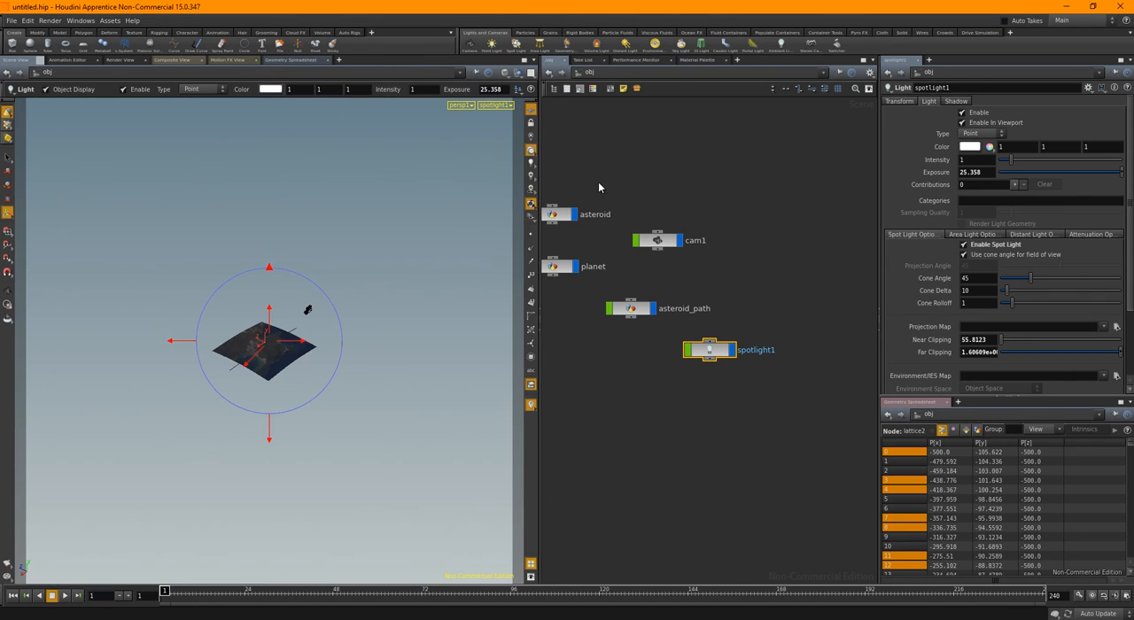
left_click(531, 122)
key("Escape")
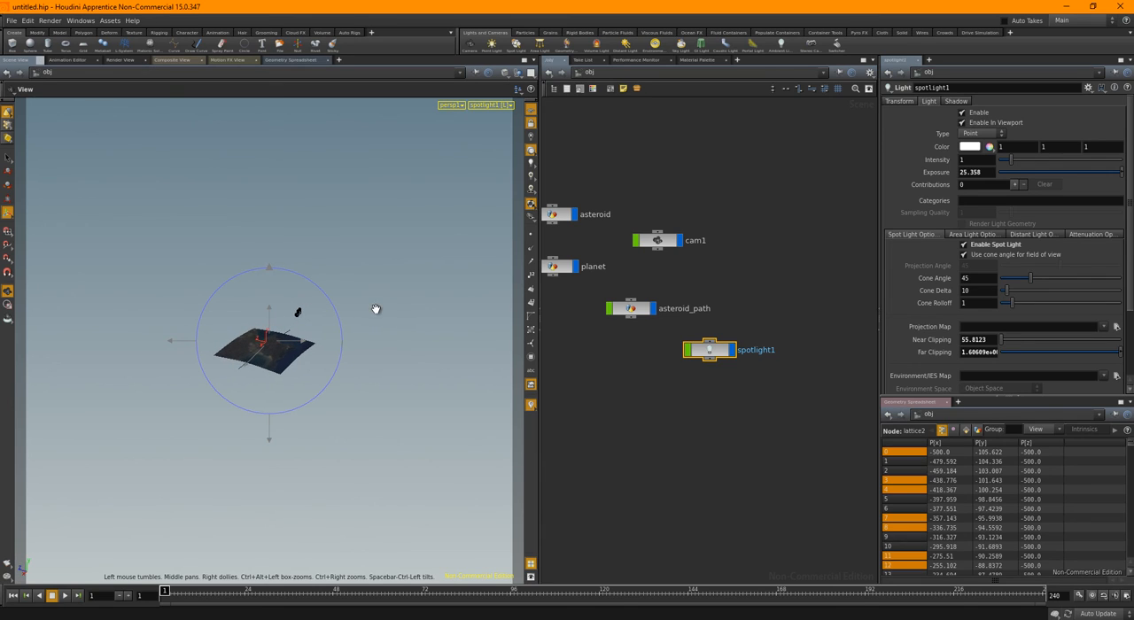
key("Return")
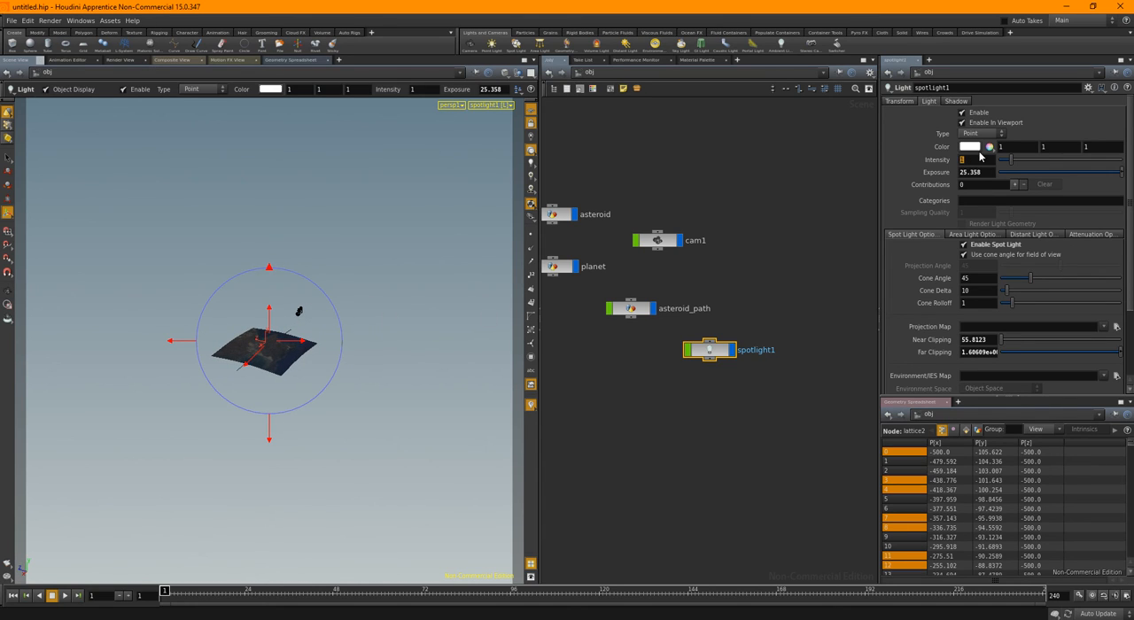
Raise the spotlight's intensity to 3, check it in the render view, and increase the intensity to 4
type("3")
key("Return")
left_click(123, 58)
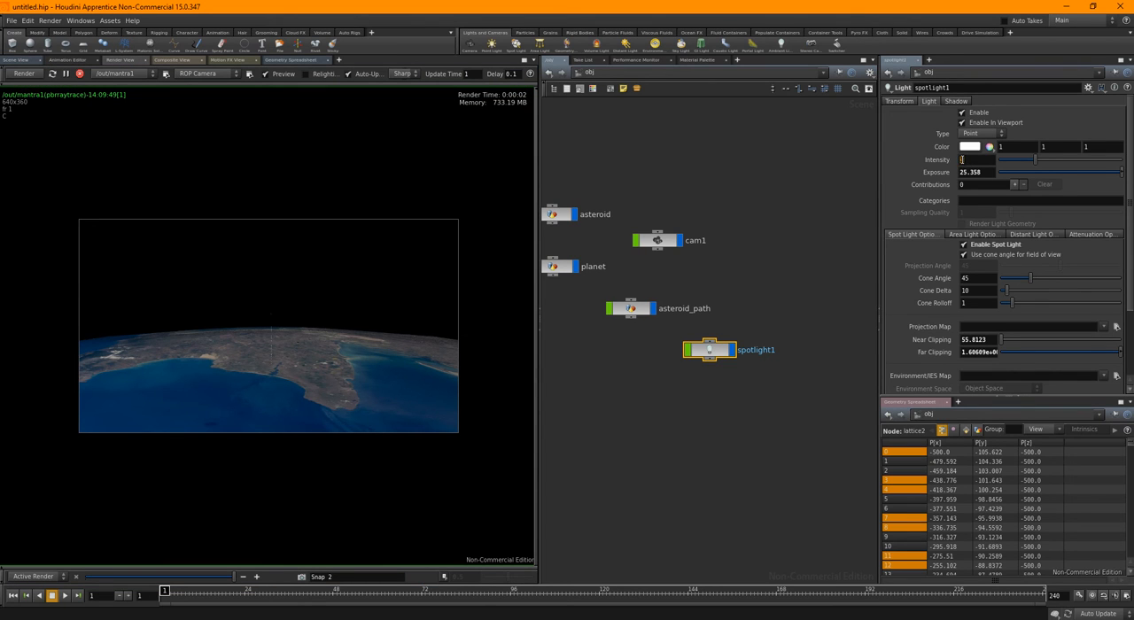
type("4")
key("Return")
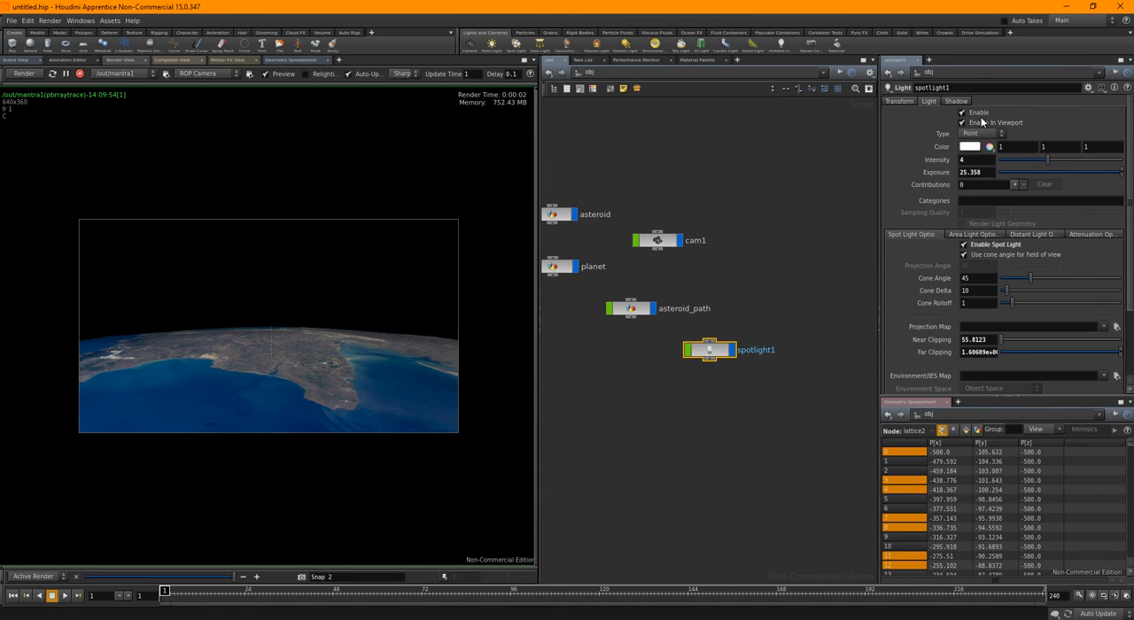
Reduce the planet material's texture displacement effect scale to 0.2 and further to 0.1
left_click(698, 59)
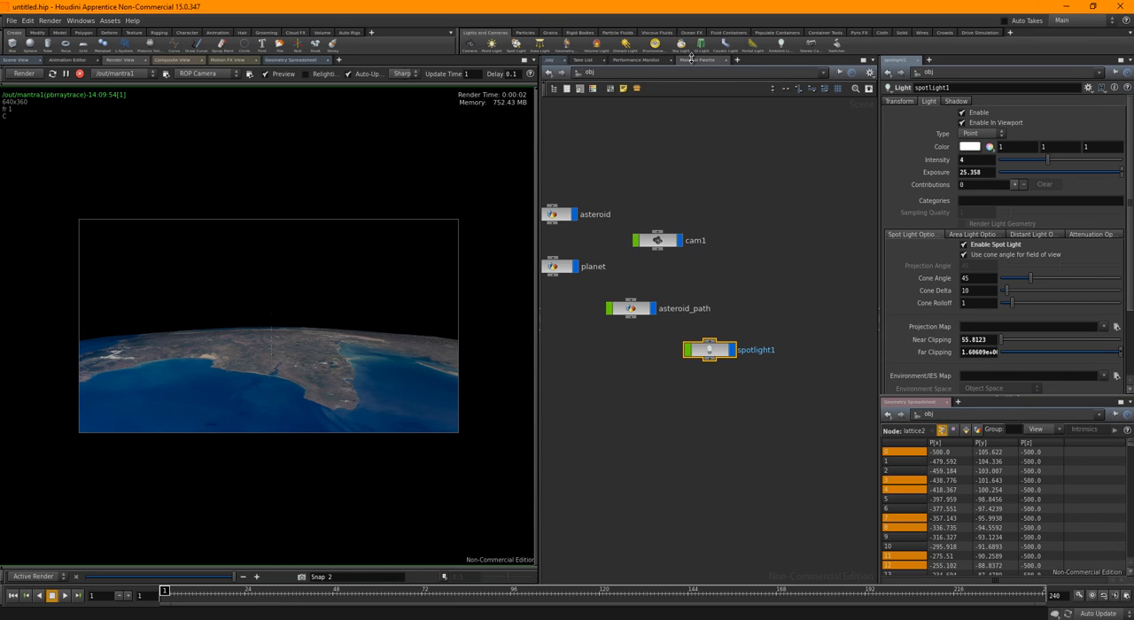
left_click(709, 113)
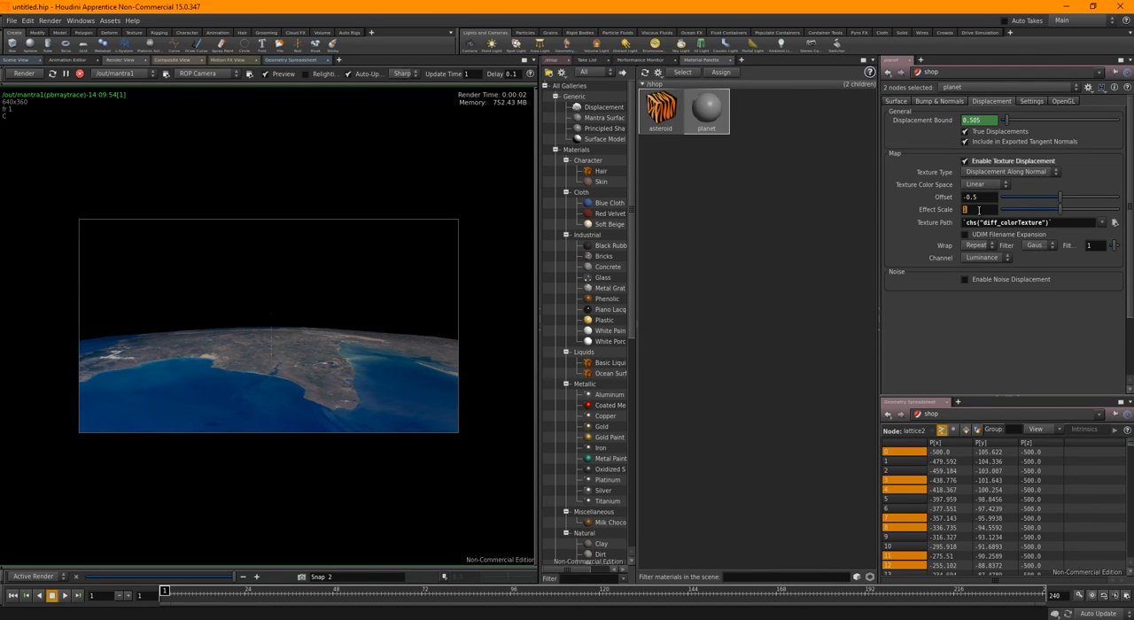
type("0.2")
key("Return")
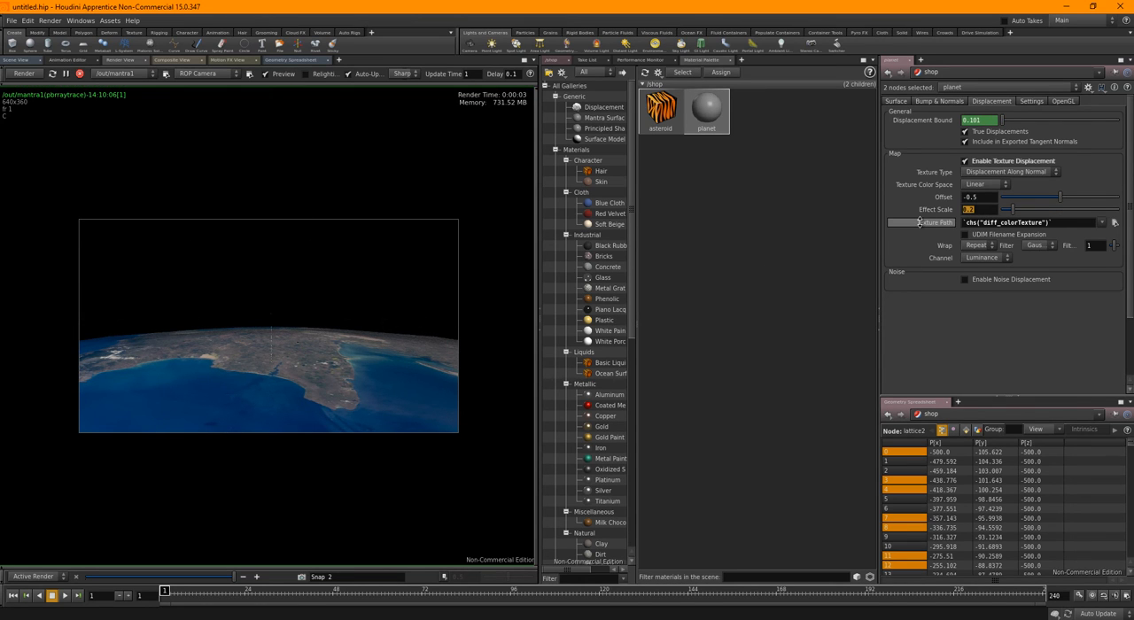
key("ctrl+z")
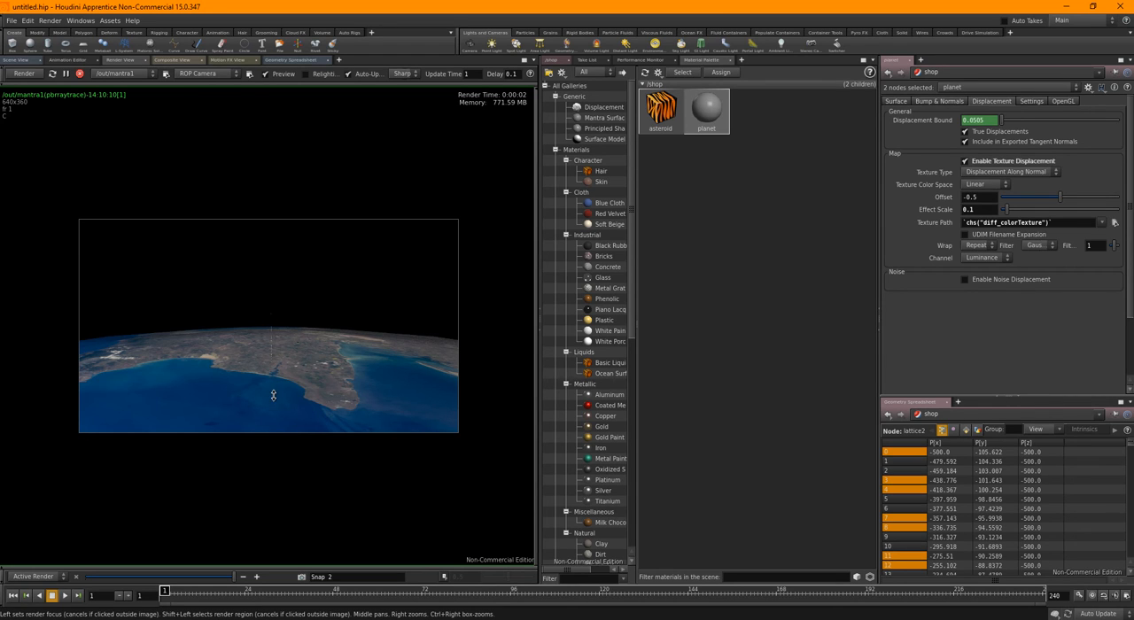
Turn off the camera resolution override on the mantra1 render node and close its parameters
left_click(165, 74)
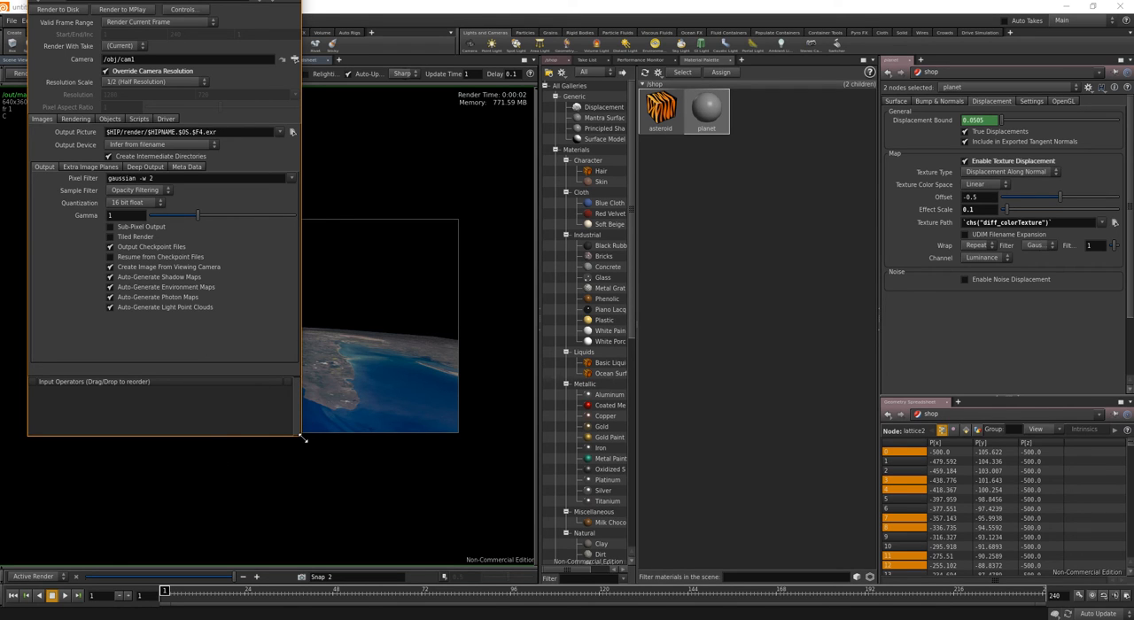
left_click_drag(302, 437, 312, 450)
left_click_drag(175, 9, 498, 92)
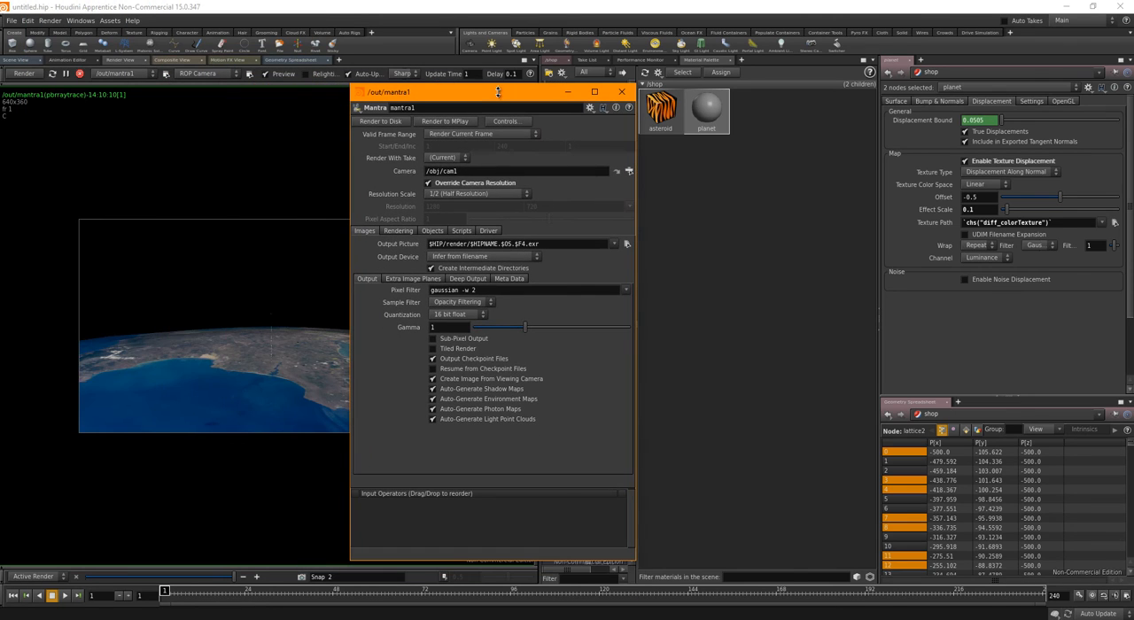
left_click(443, 184)
left_click(621, 91)
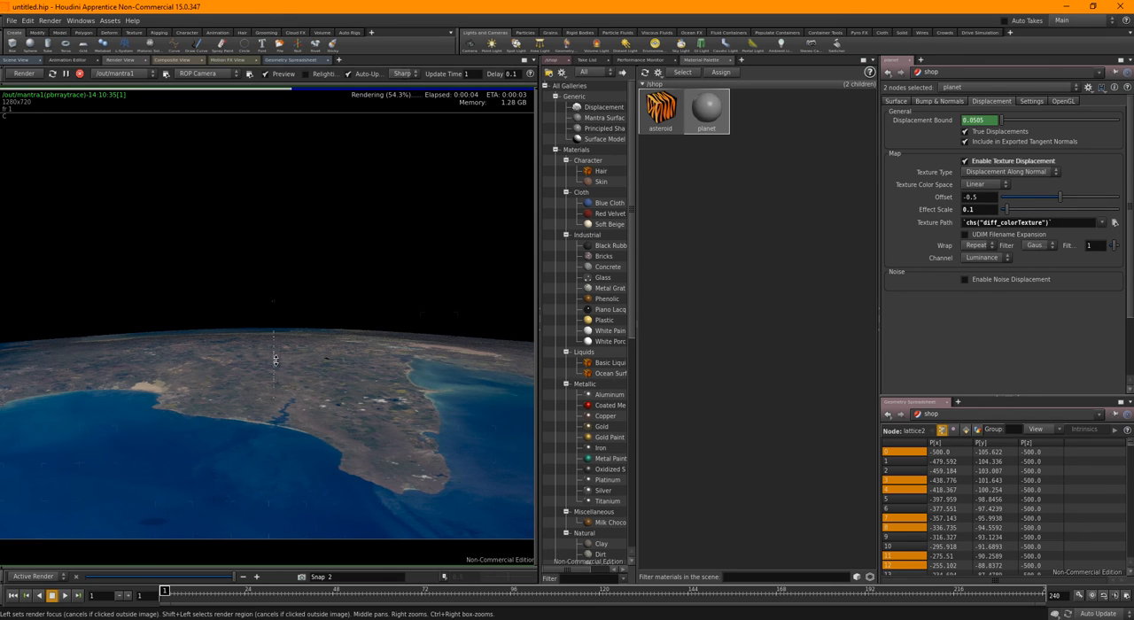
Return to the object network and hide the asteroid_path object
left_click(552, 59)
left_click(661, 73)
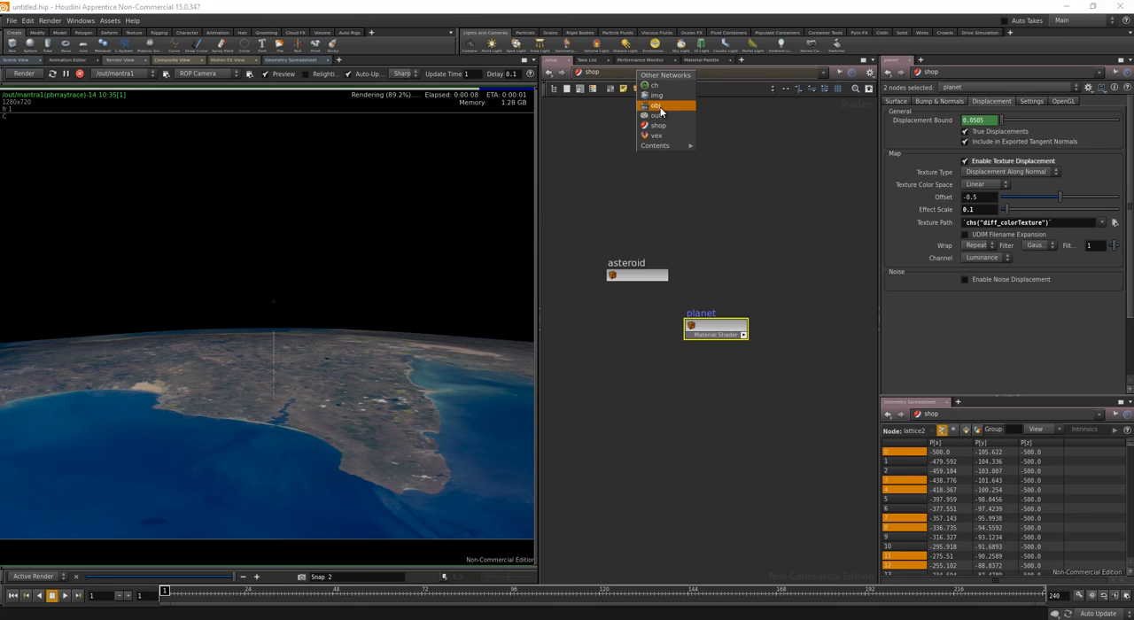
left_click(660, 105)
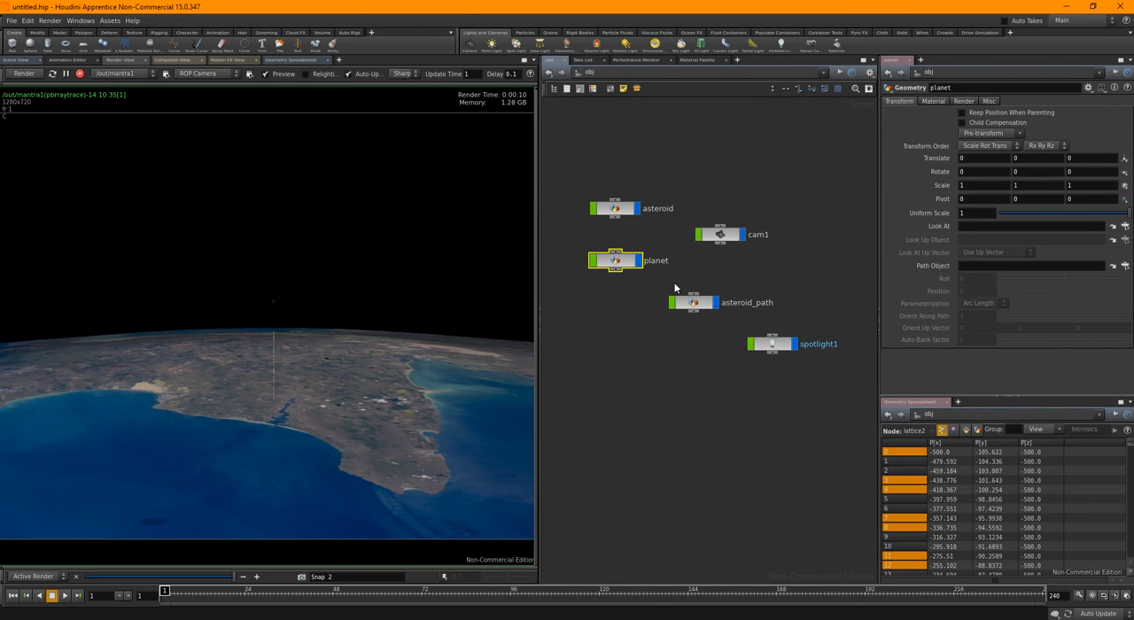
left_click(716, 305)
Duplicate the planet object and rename the copy environment
key("ctrl+v")
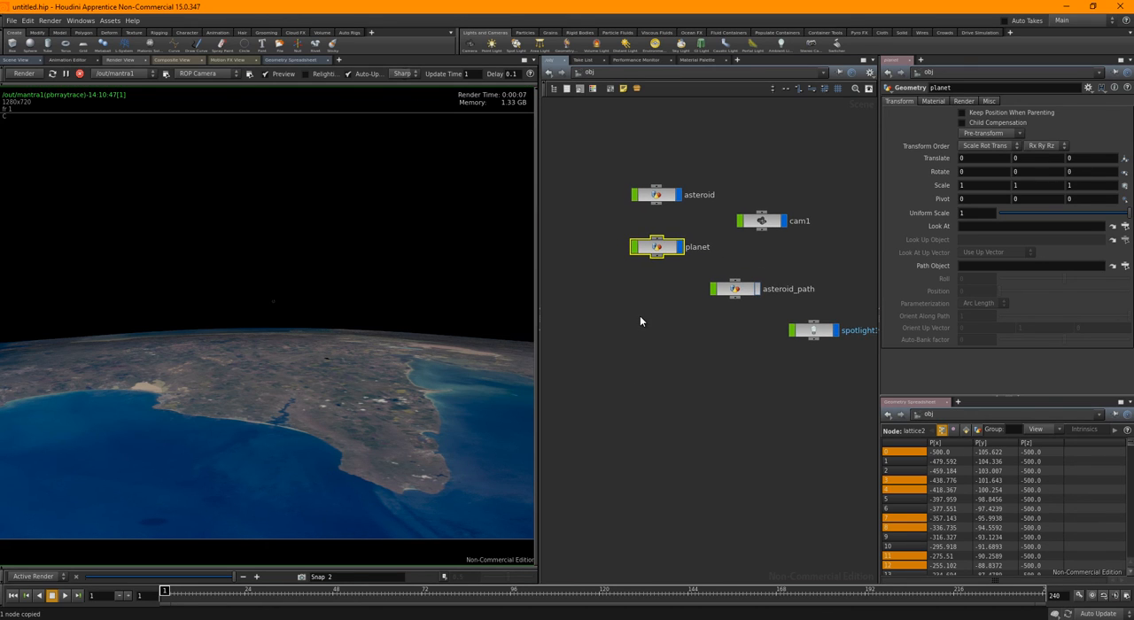
double_click(684, 317)
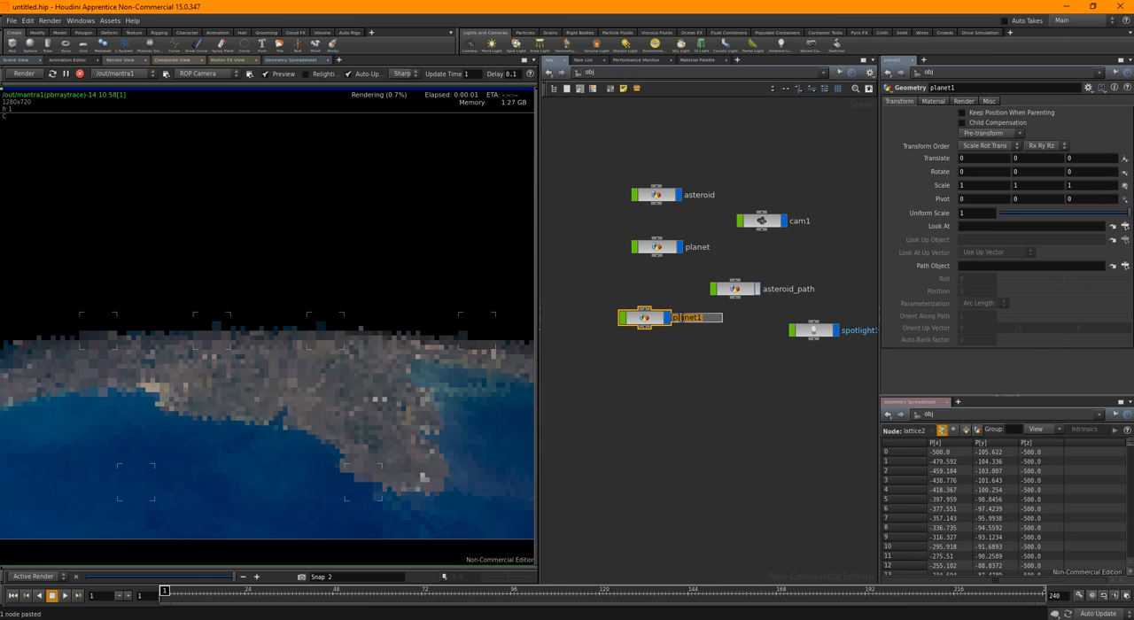
type("e")
type("nvironme")
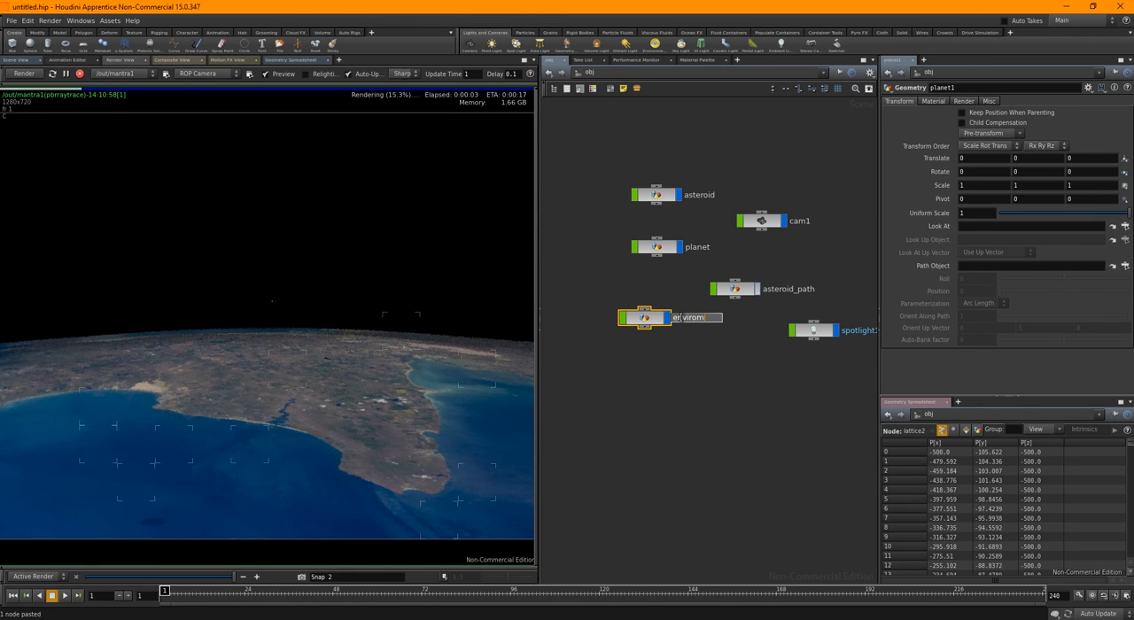
type("nt")
key("Return")
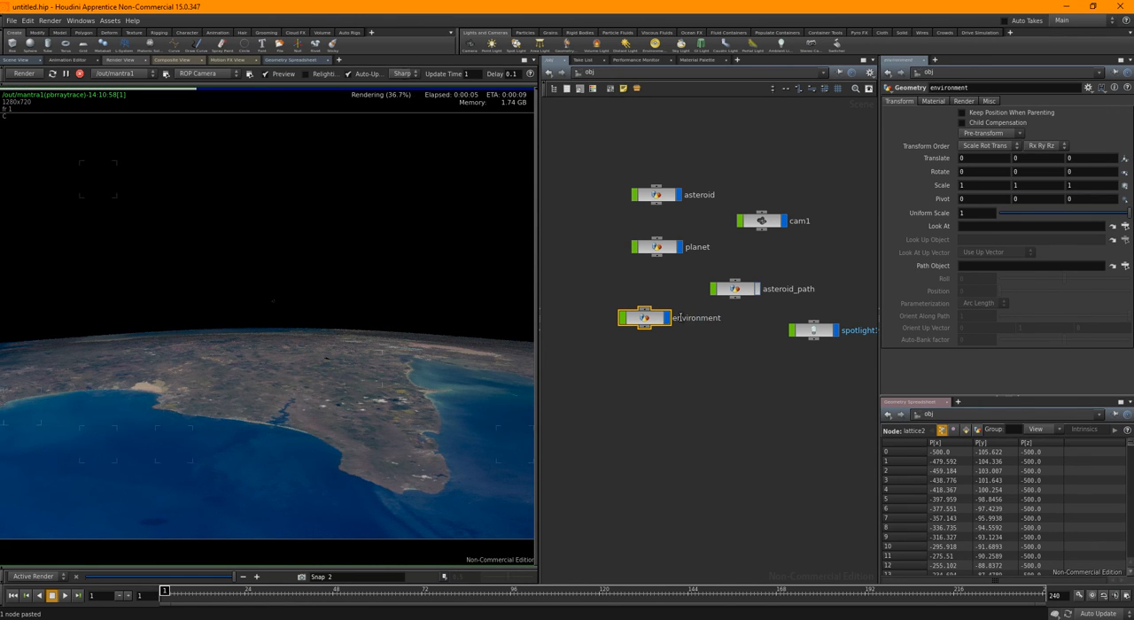
Inside the environment object, append a displayed Transform node below lattice2 with a Y translation of 0.1
key("i")
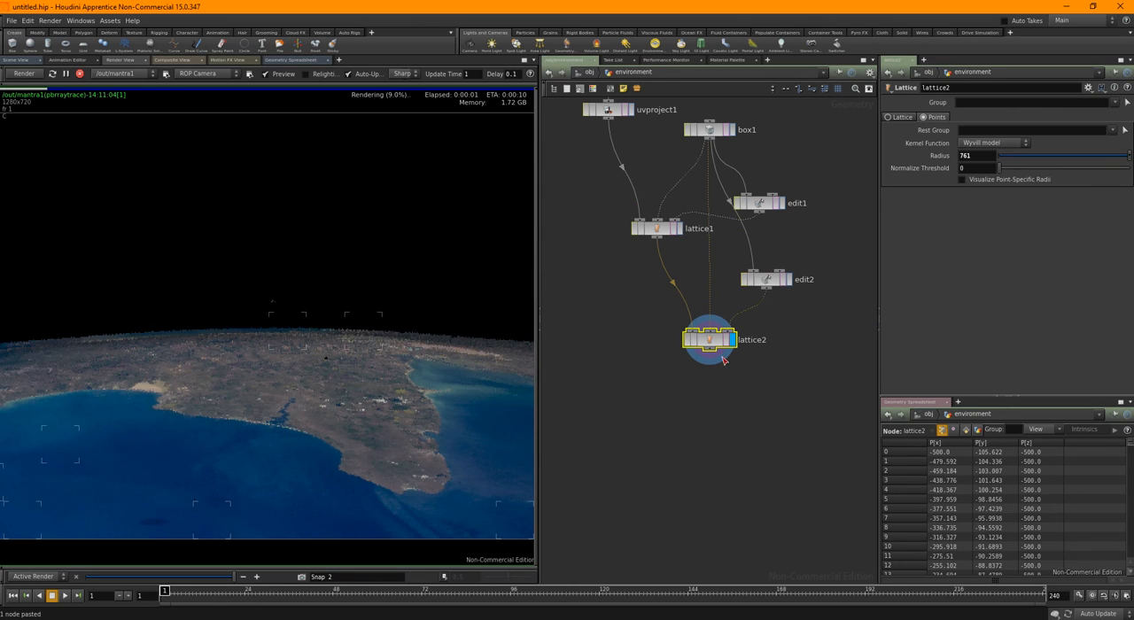
key("Tab")
type("tr")
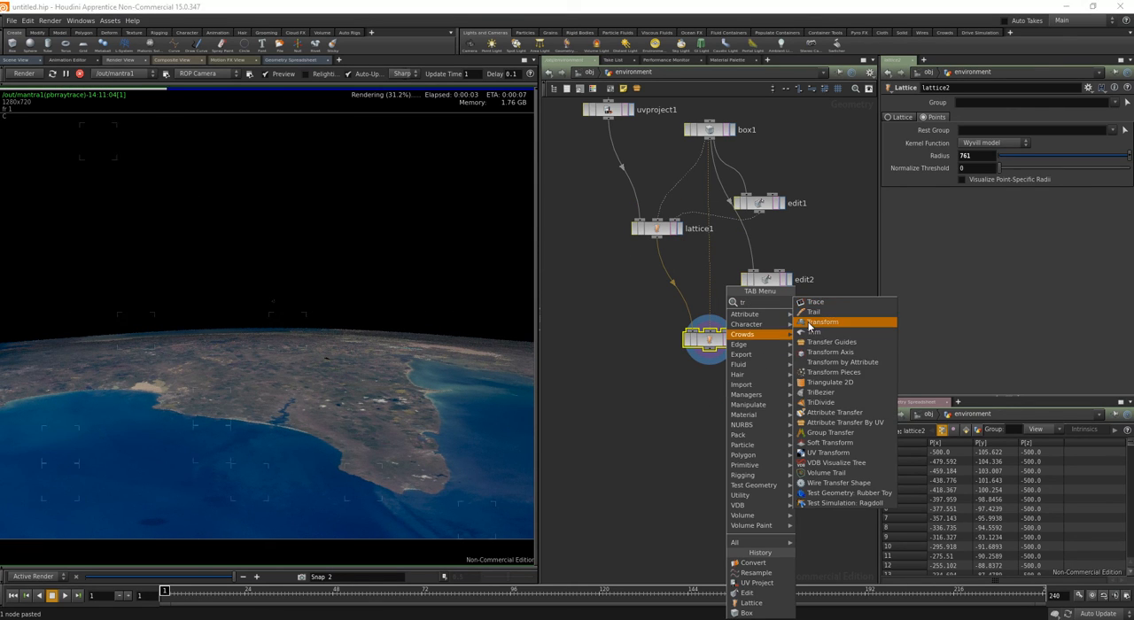
left_click(808, 322)
left_click(708, 388)
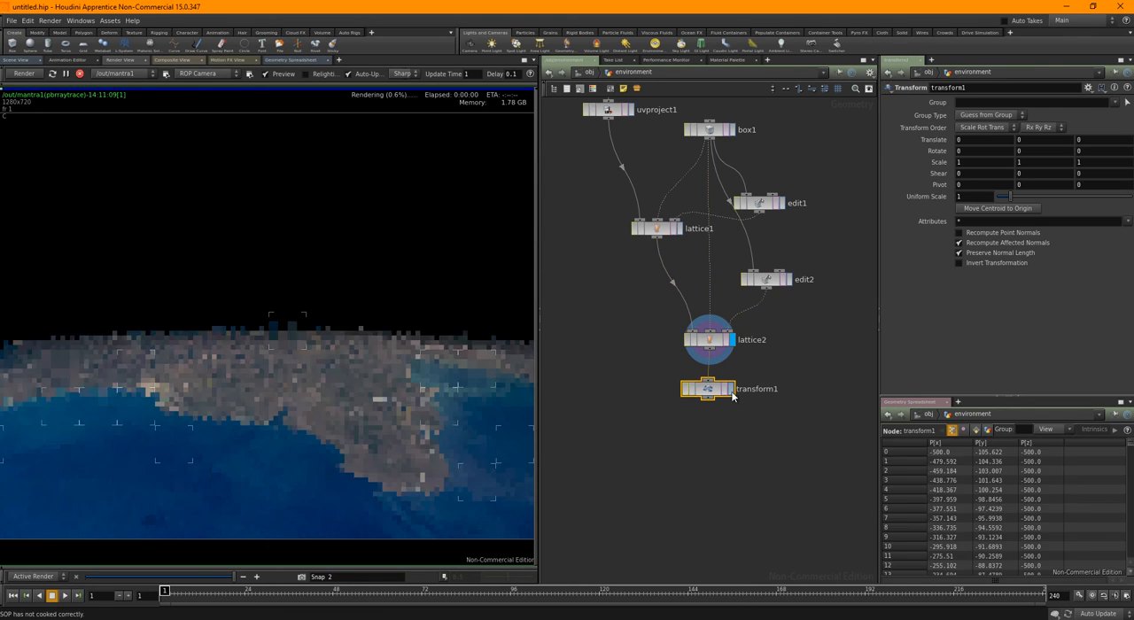
left_click(731, 389)
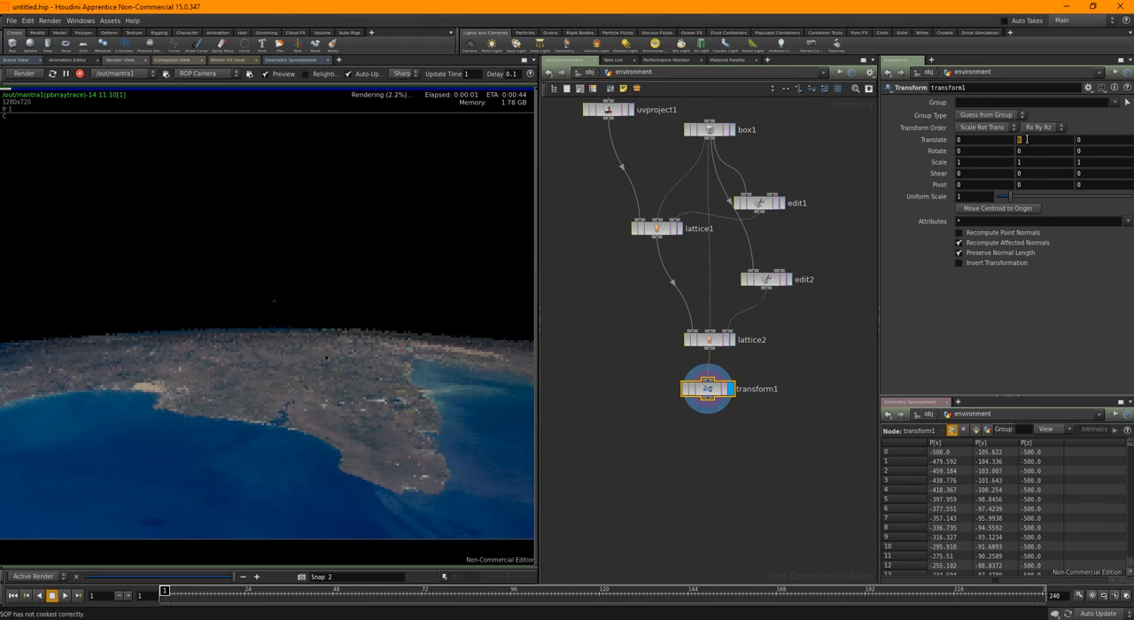
type("0.1")
key("Return")
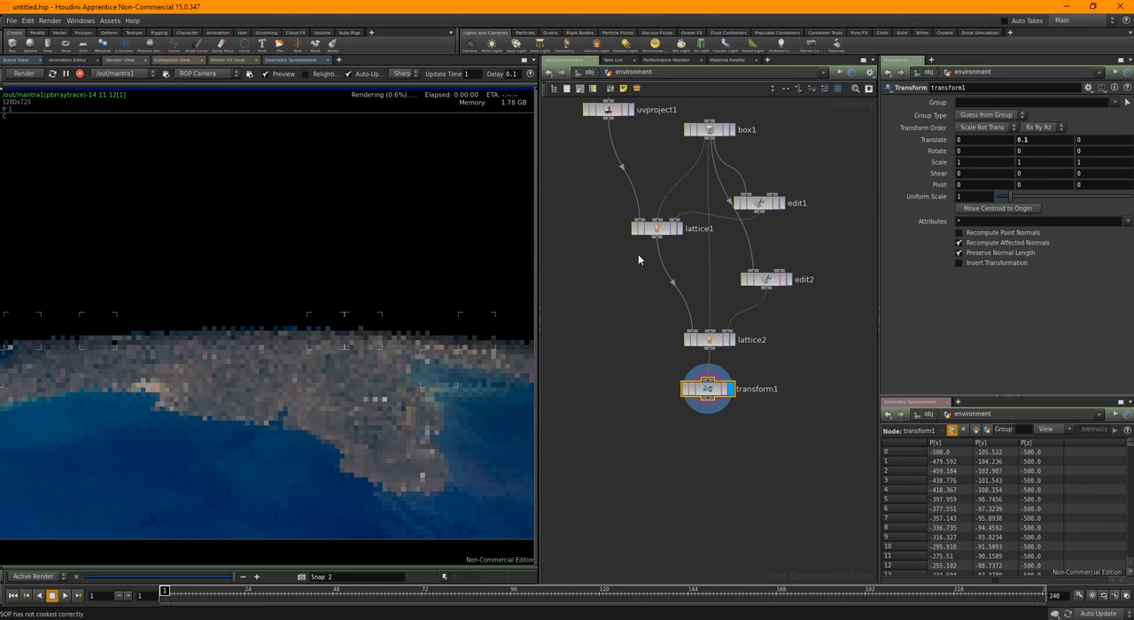
Leave the environment network and add the Glow material from the Utility gallery to the scene materials
key("u")
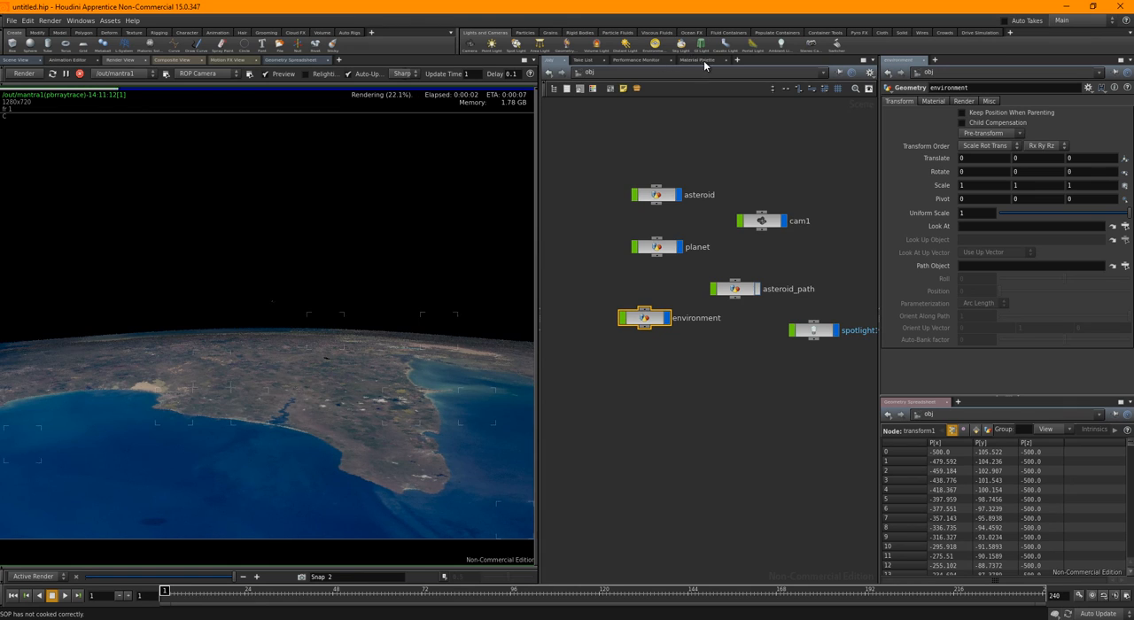
left_click(694, 60)
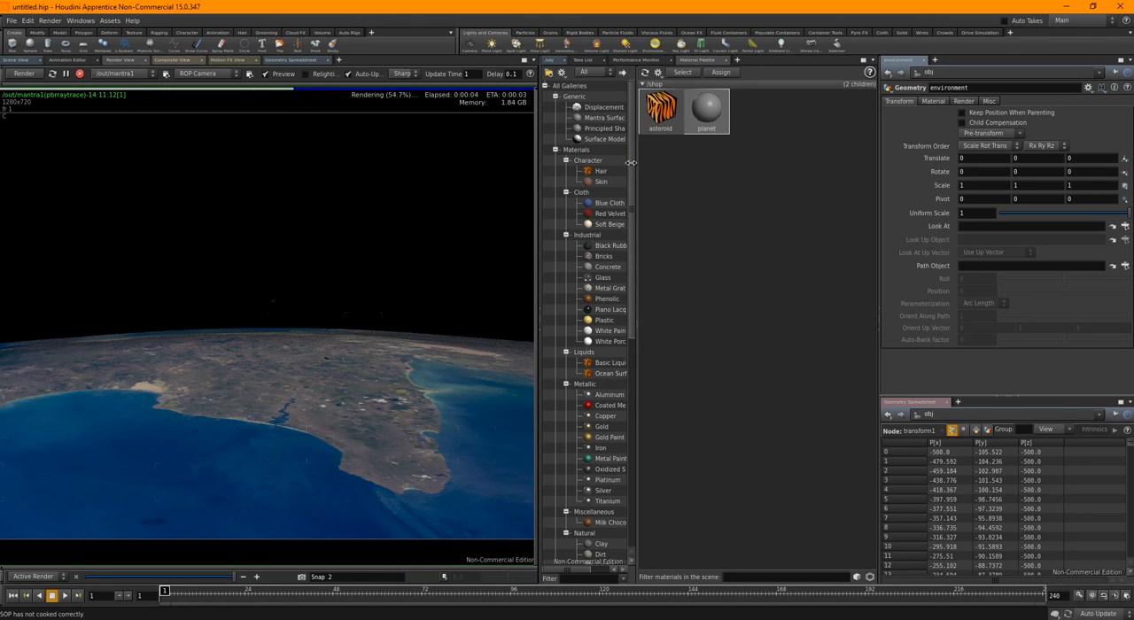
left_click_drag(631, 160, 635, 409)
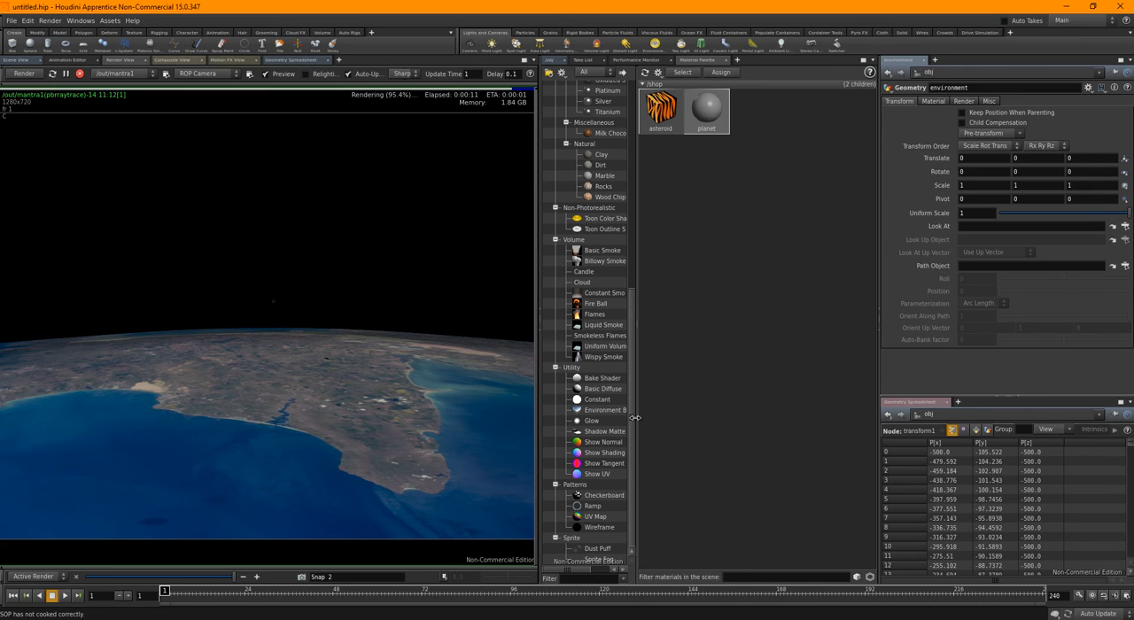
left_click_drag(604, 424, 752, 110)
left_click(752, 110)
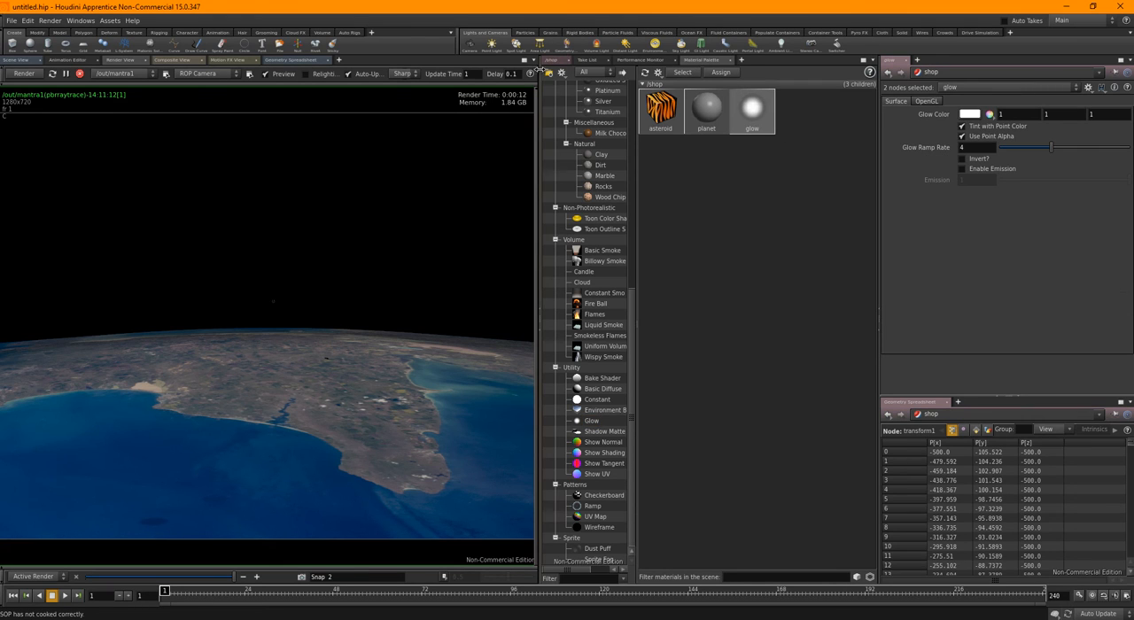
Assign the /shop/glow material to the environment object in place of its planet material
left_click(551, 59)
left_click(625, 76)
left_click(652, 114)
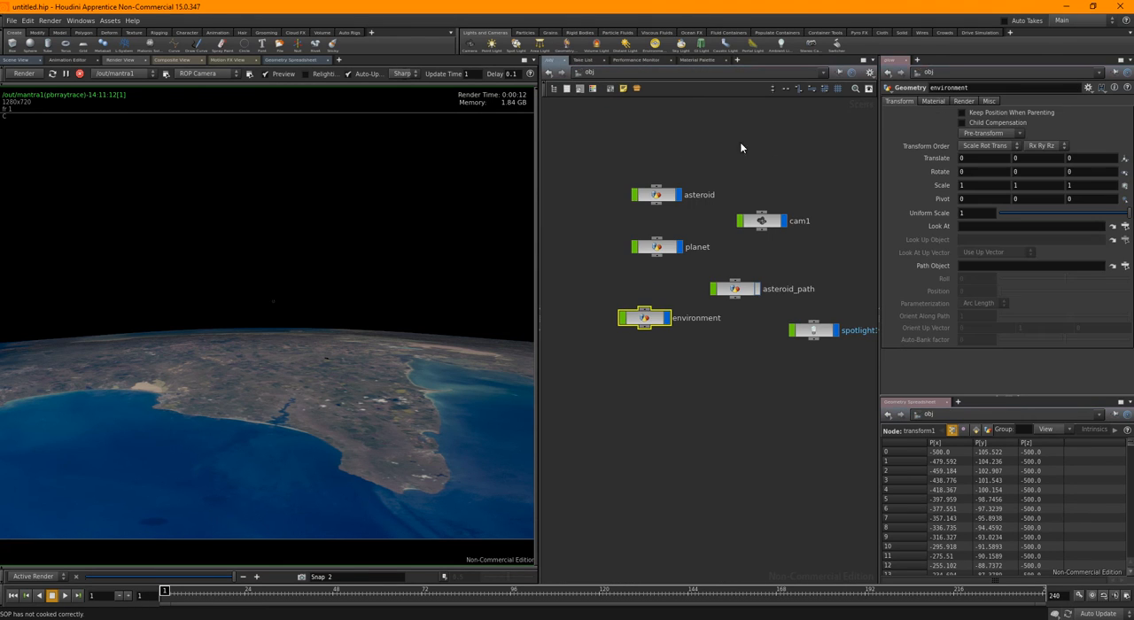
left_click(938, 102)
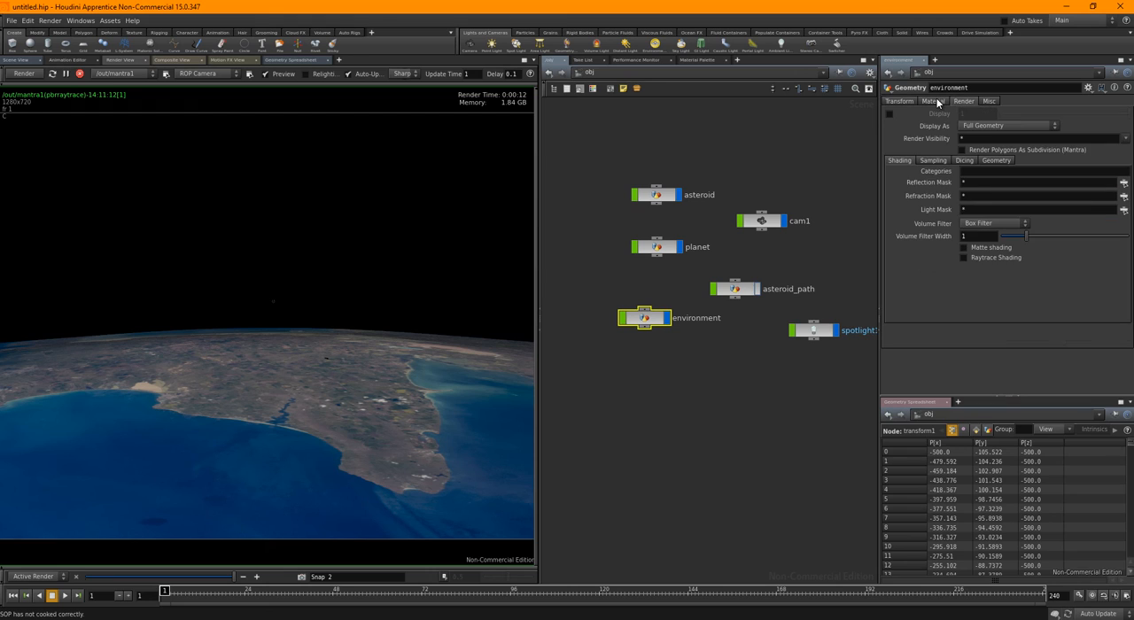
left_click(1110, 114)
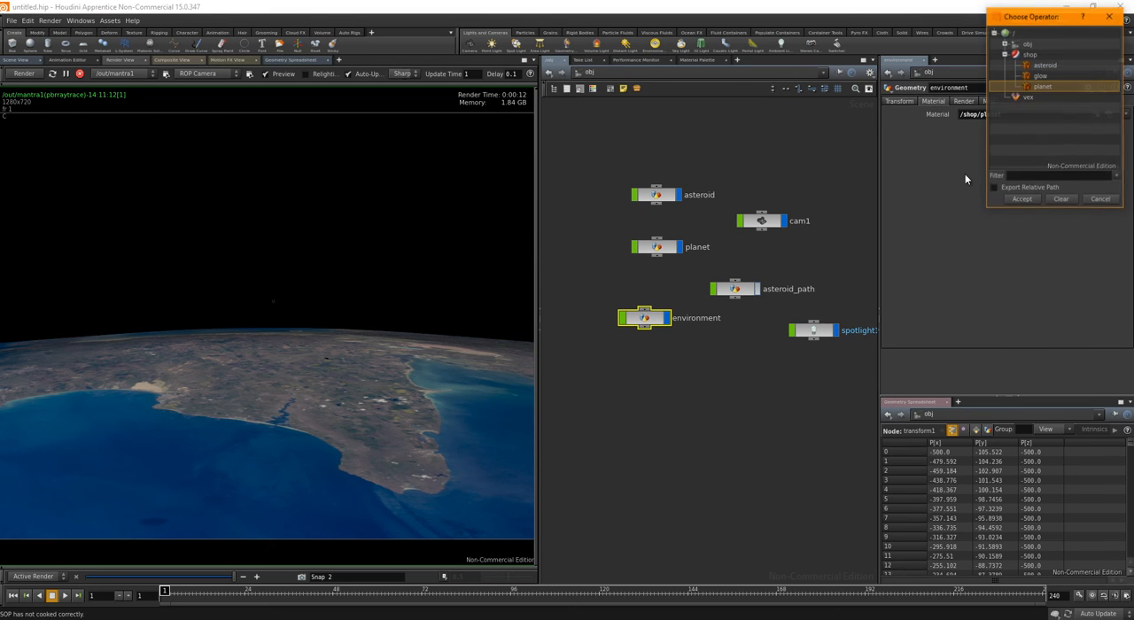
left_click_drag(1062, 20, 681, 109)
left_click(656, 165)
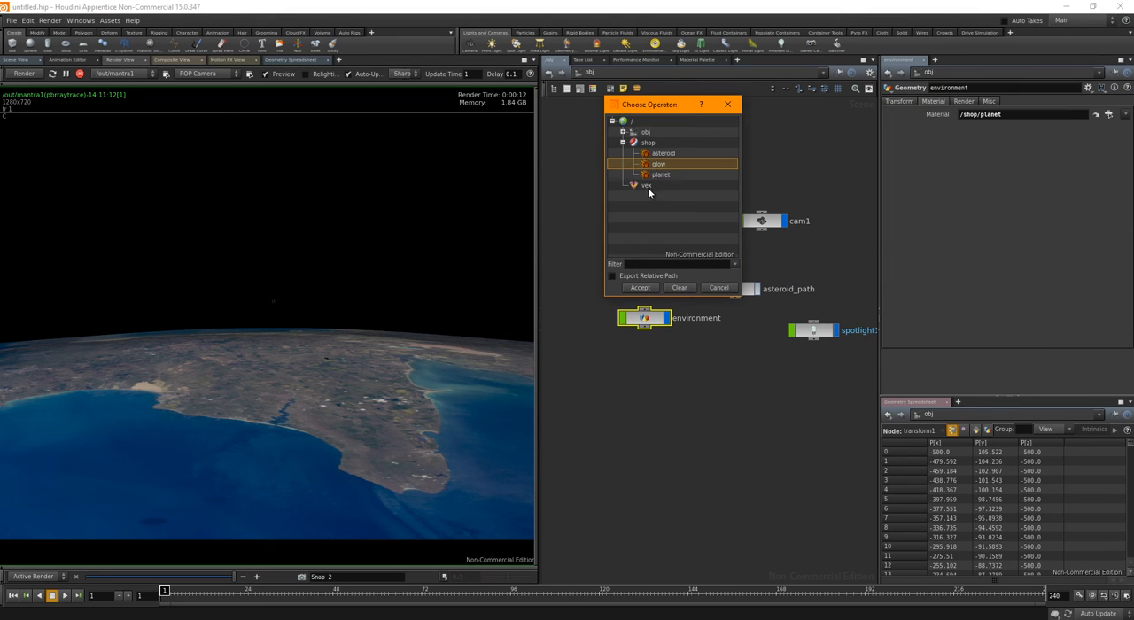
left_click(642, 287)
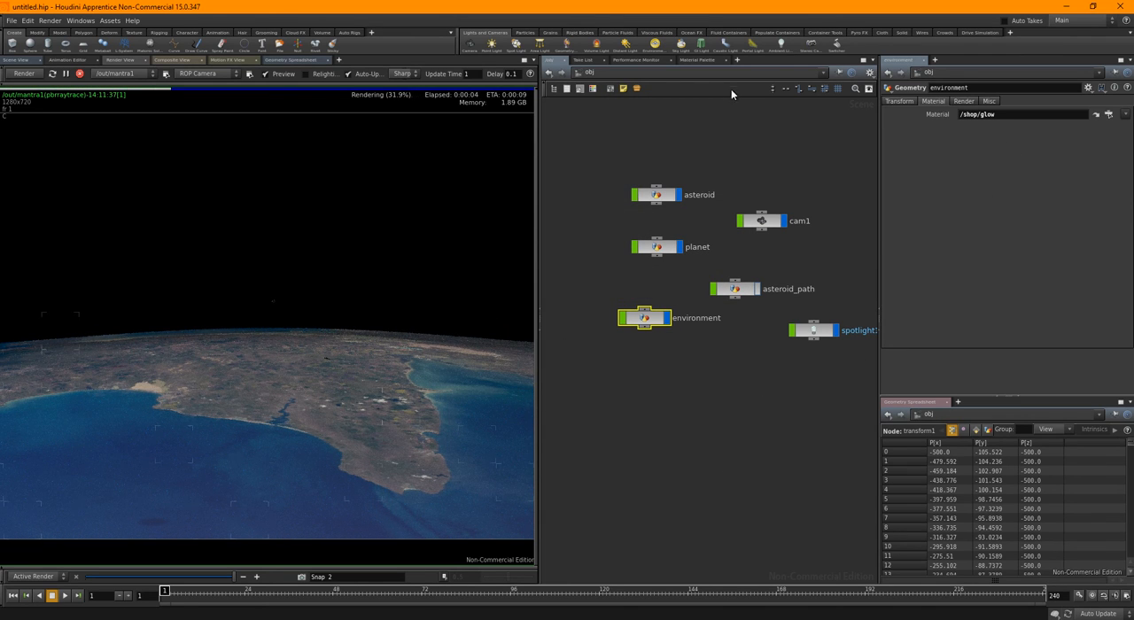
Set the glow material's Glow Color to light blue with RGB values 0.2304, 0.5652 and 0.9
left_click(688, 60)
left_click(757, 112)
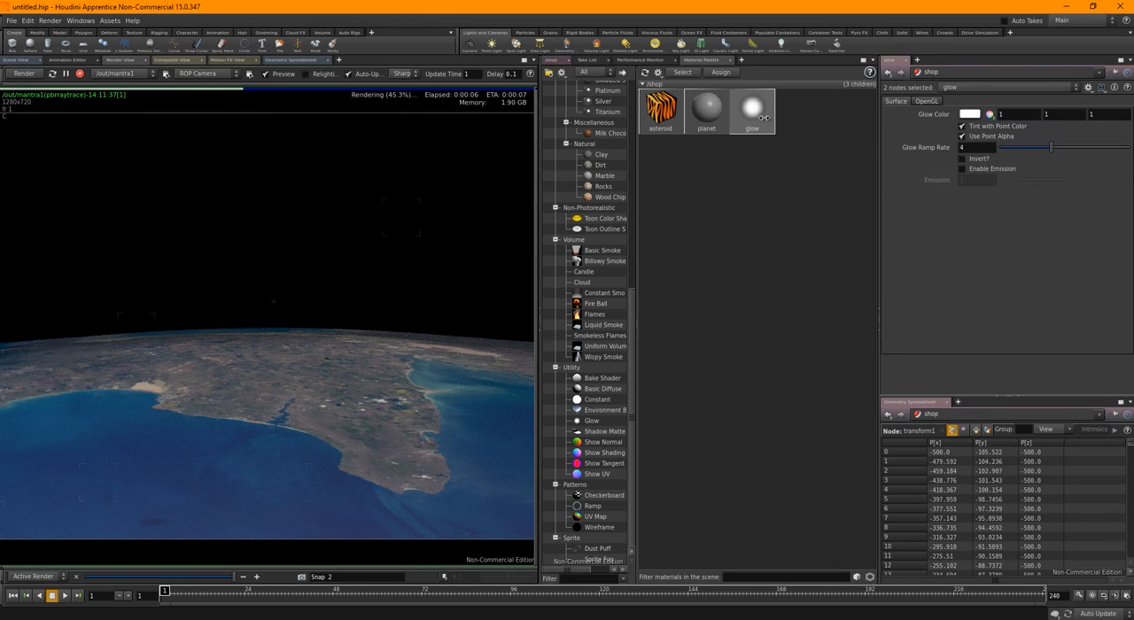
left_click(973, 115)
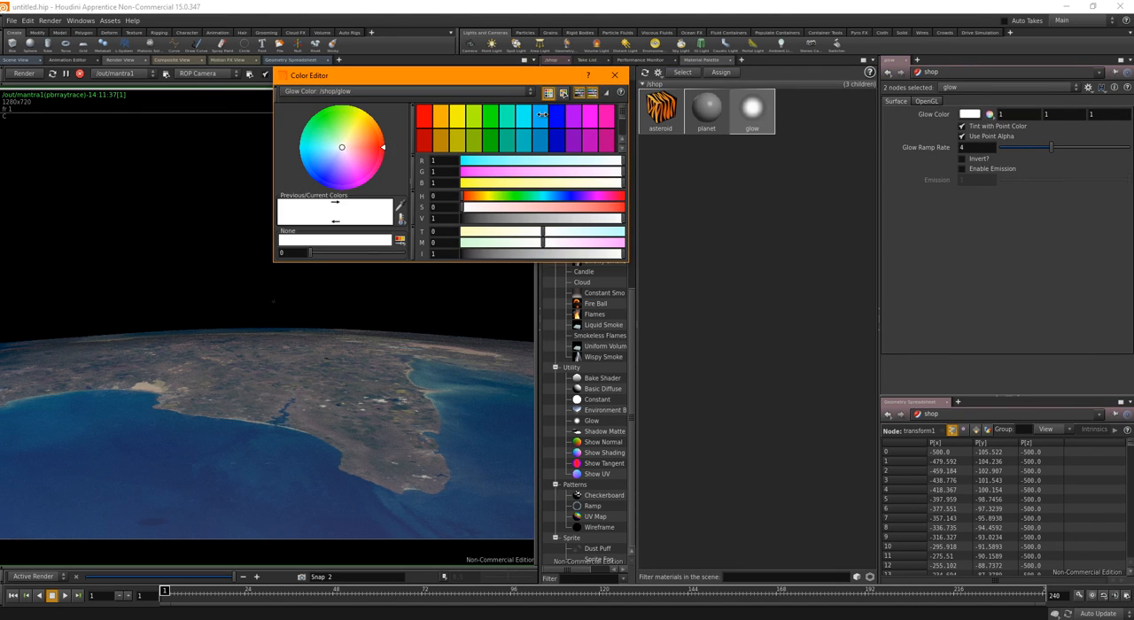
left_click(542, 114)
left_click_drag(541, 207, 582, 192)
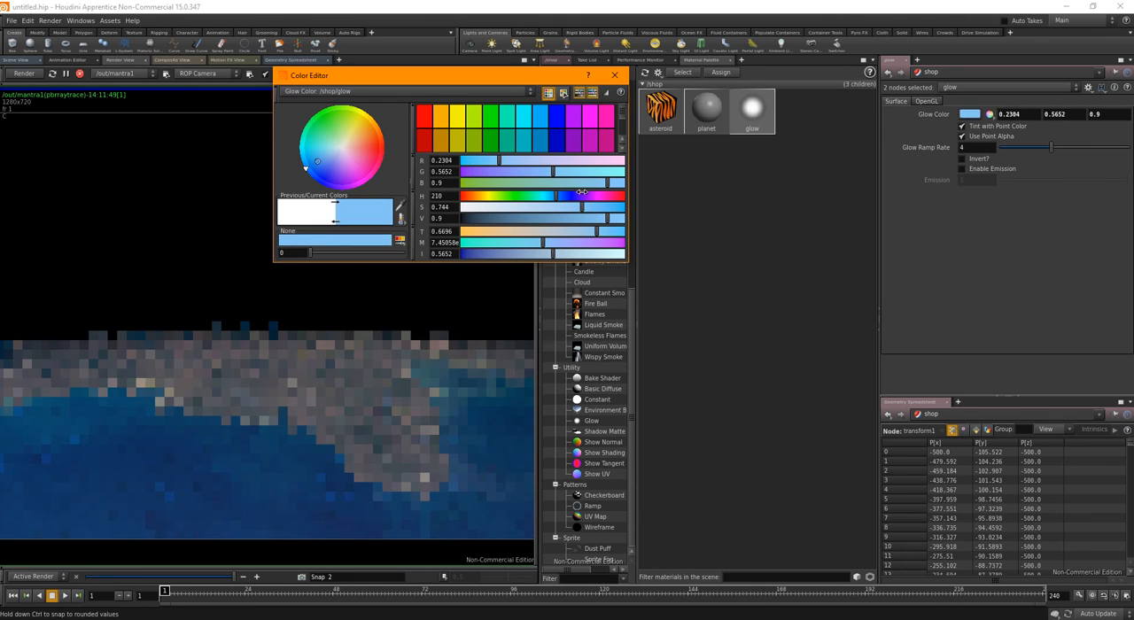
Invert the glow material's falloff and set its Glow Ramp Rate to 10
left_click(963, 160)
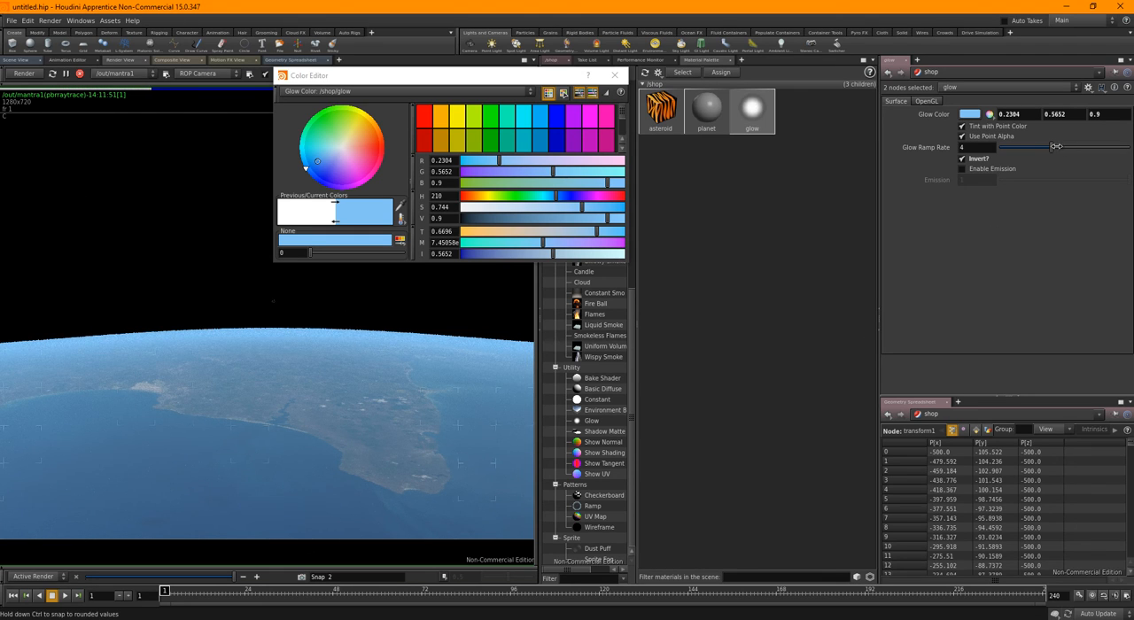
left_click_drag(1057, 147, 1129, 146)
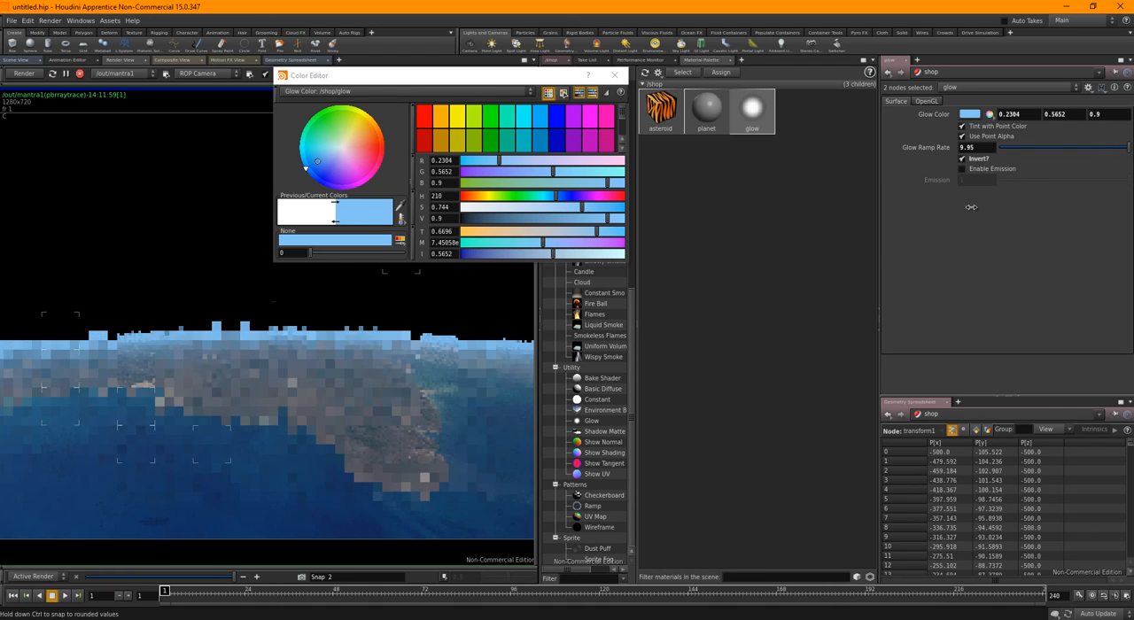
double_click(976, 146)
type("10")
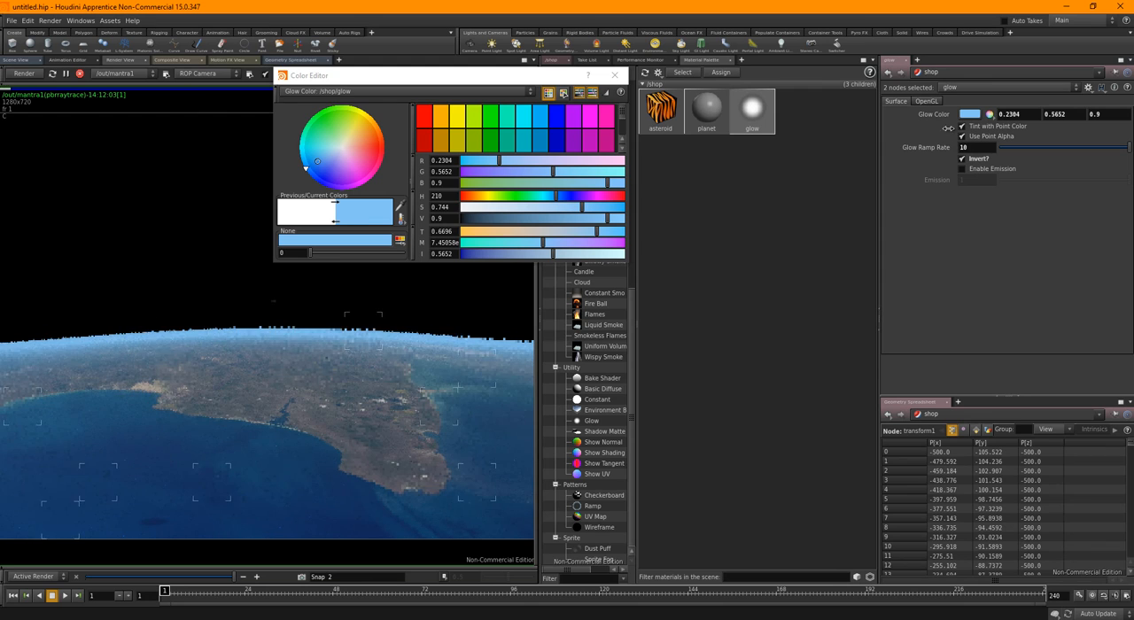
Enable emission on the glow material with an Emission value of 2, and dismiss the color editor
left_click(968, 169)
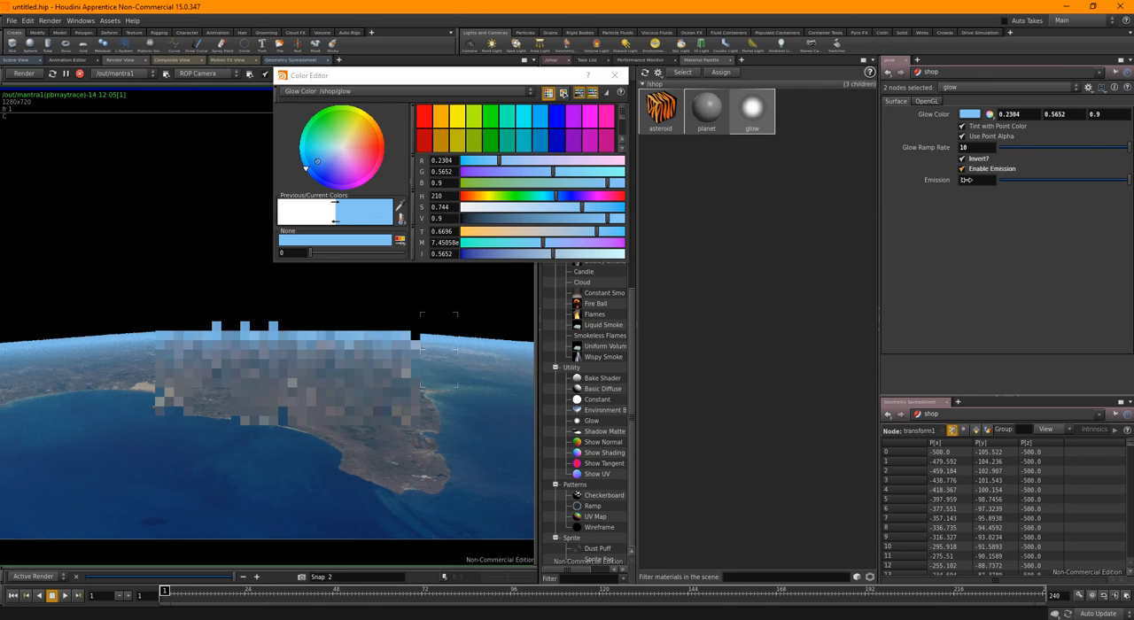
double_click(969, 179)
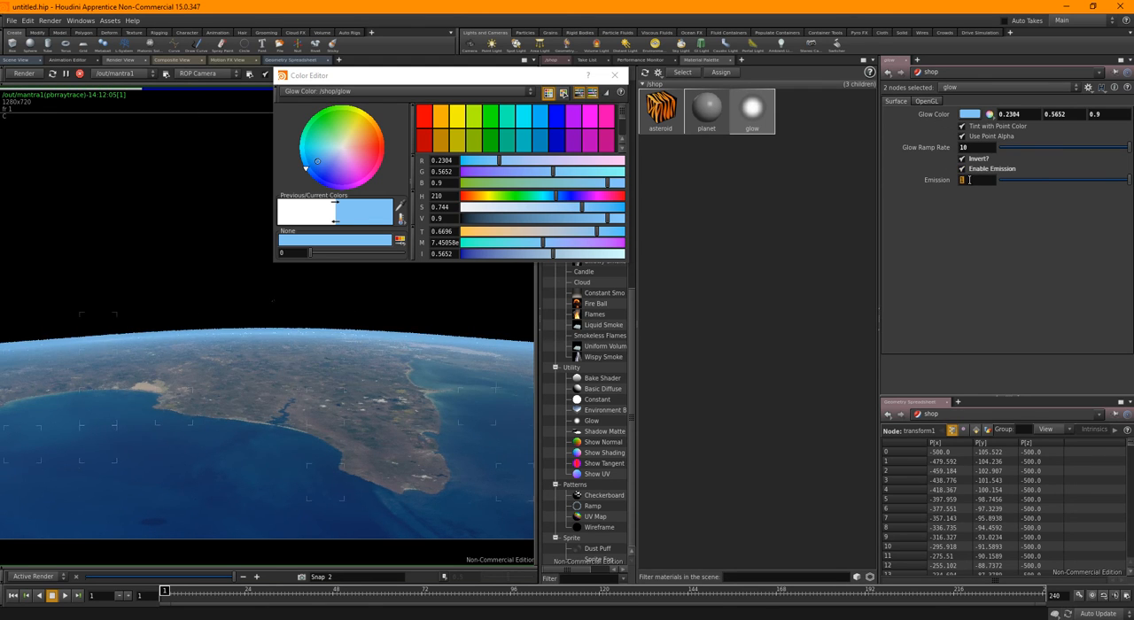
key("Return")
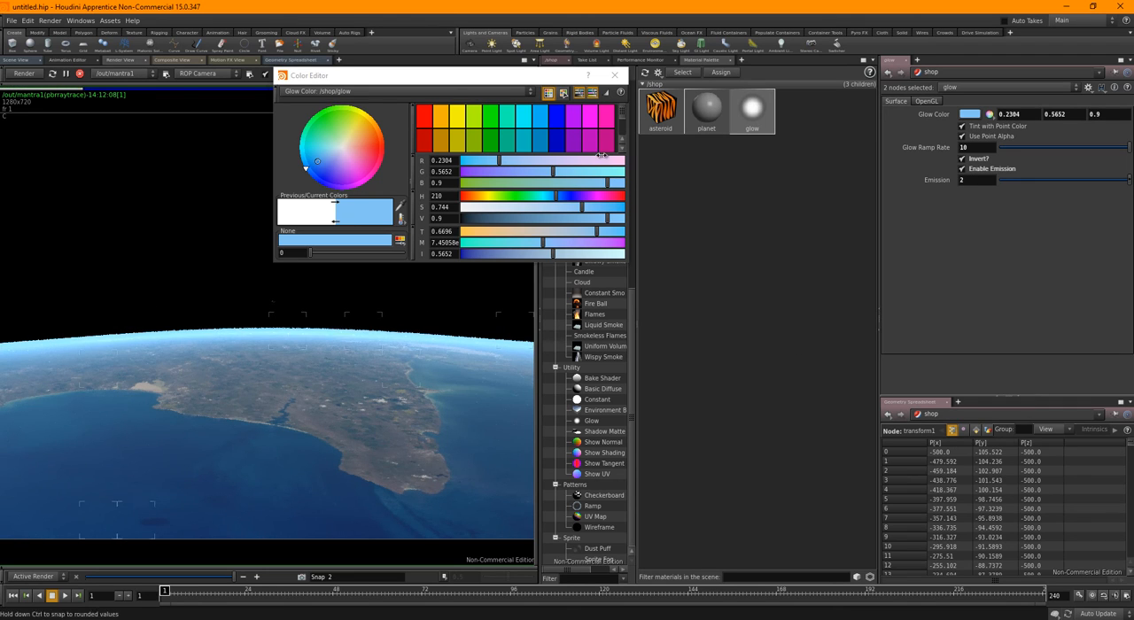
left_click(615, 75)
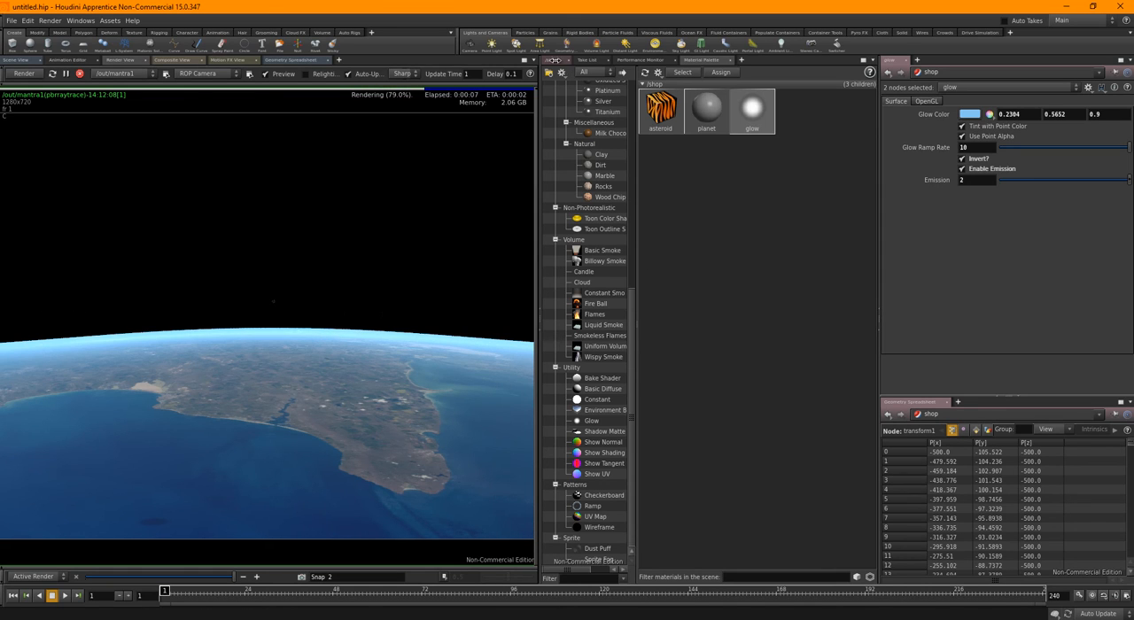
Stop the running render and return to the 3D scene and the object-level network
left_click(551, 59)
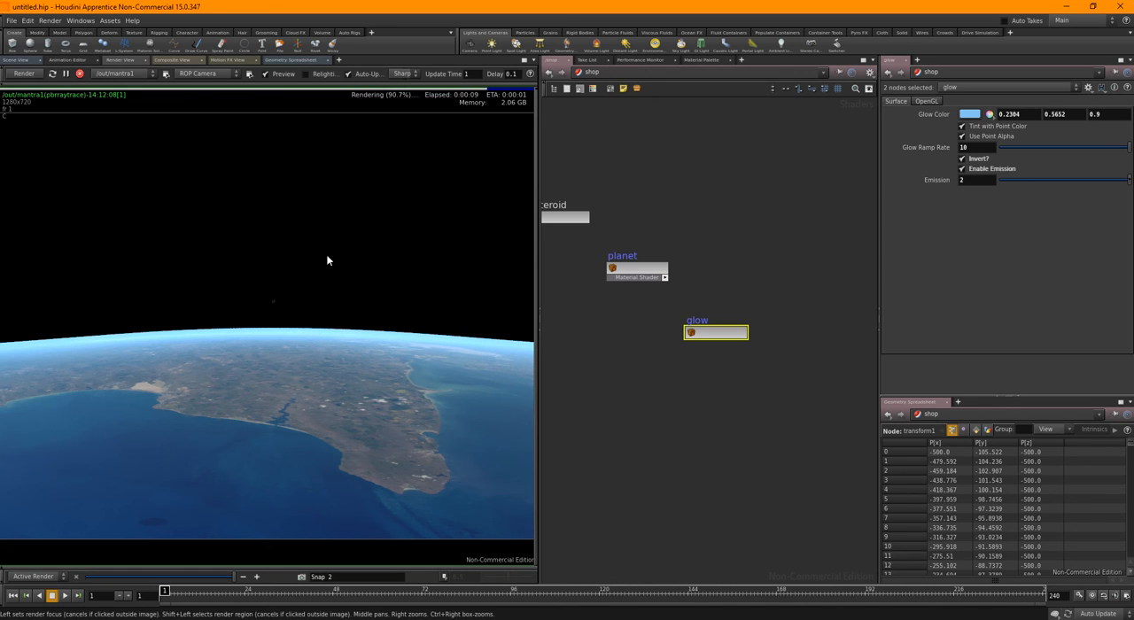
left_click(79, 76)
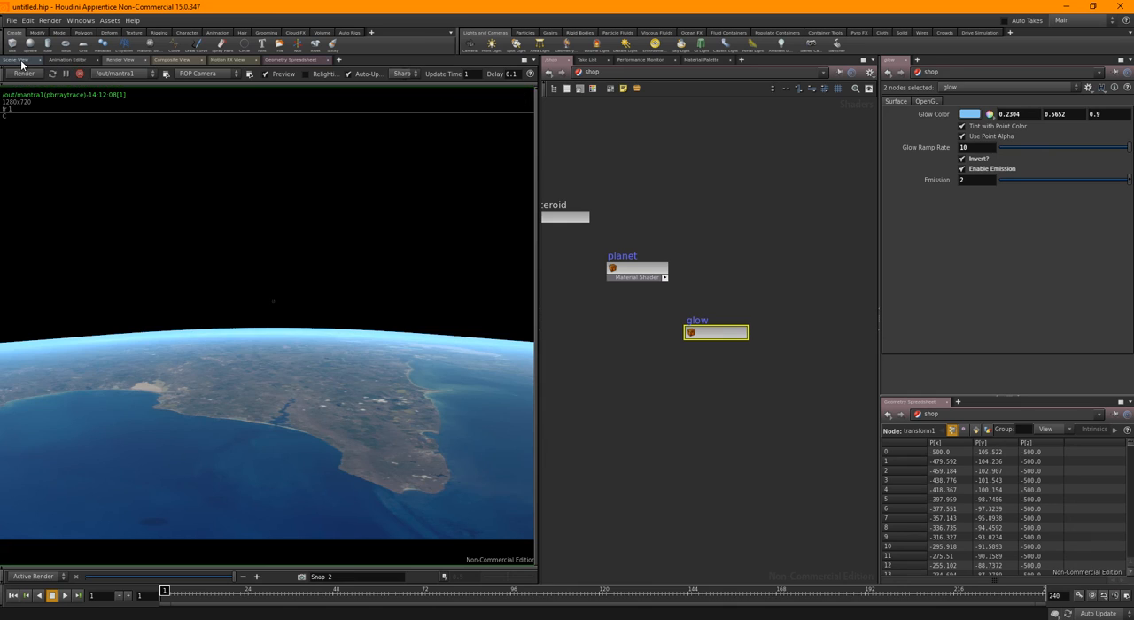
left_click(22, 61)
left_click(786, 456)
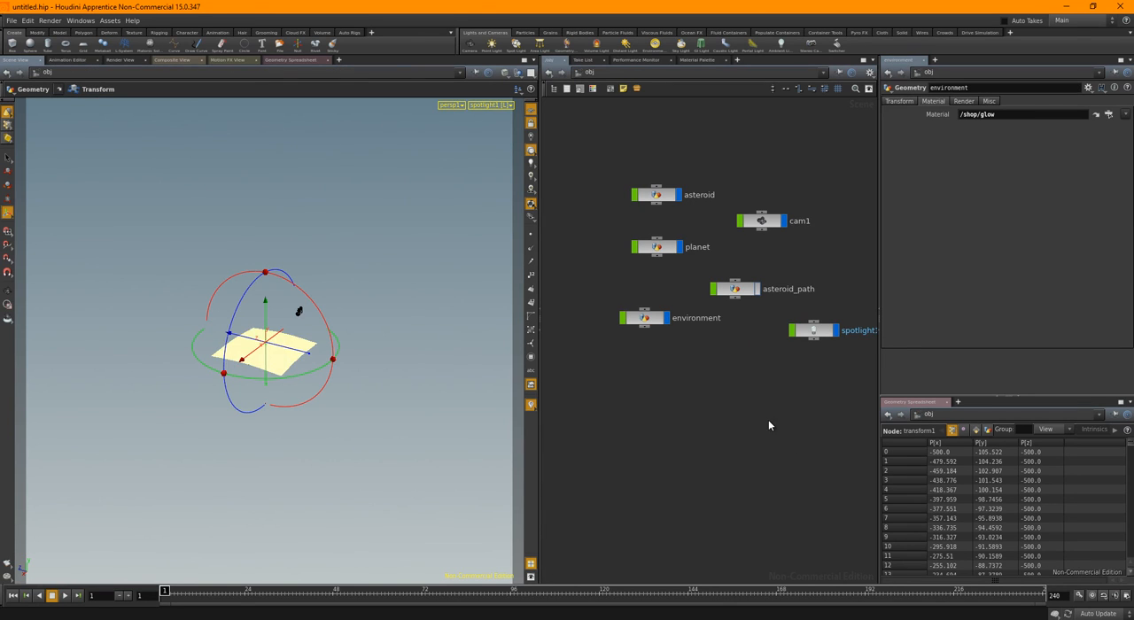
Look through cam1 in the viewport and automatically lay out the object nodes
left_click(505, 106)
left_click(505, 156)
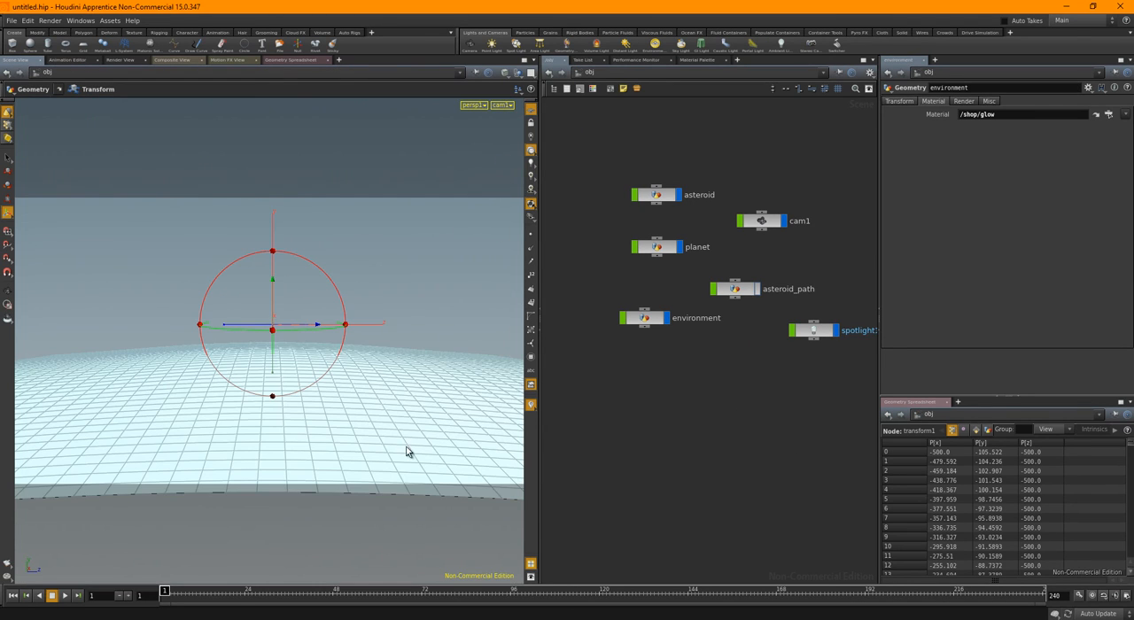
key("l")
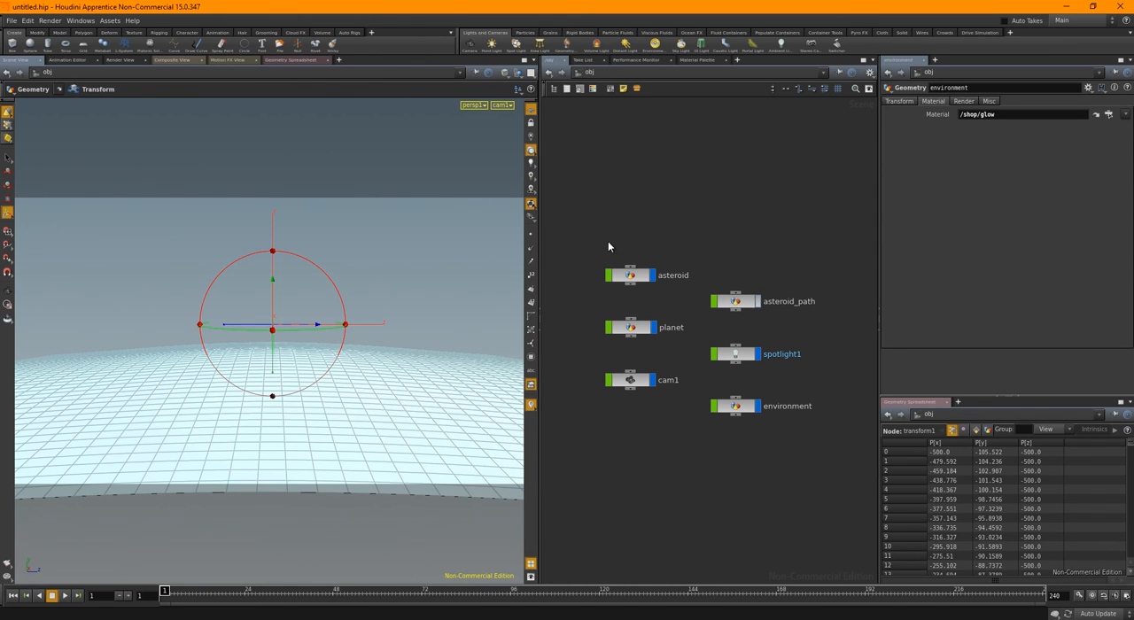
Assign asteroid_path as the asteroid's Path Object using a relative path, and set its Position along the path to 0.27
left_click(630, 275)
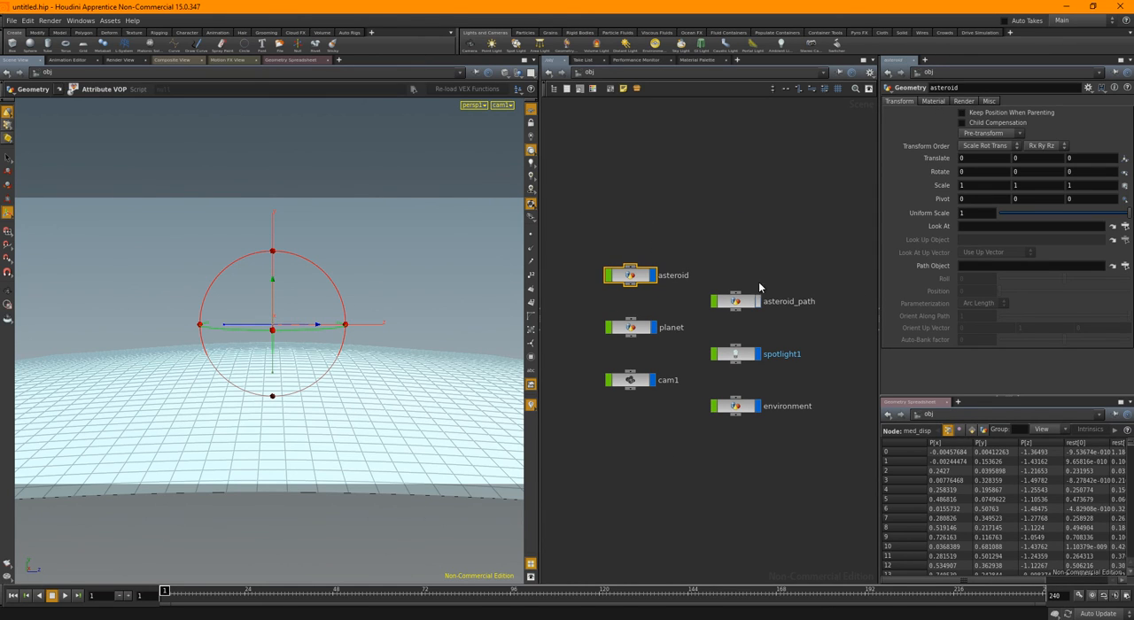
left_click(1126, 266)
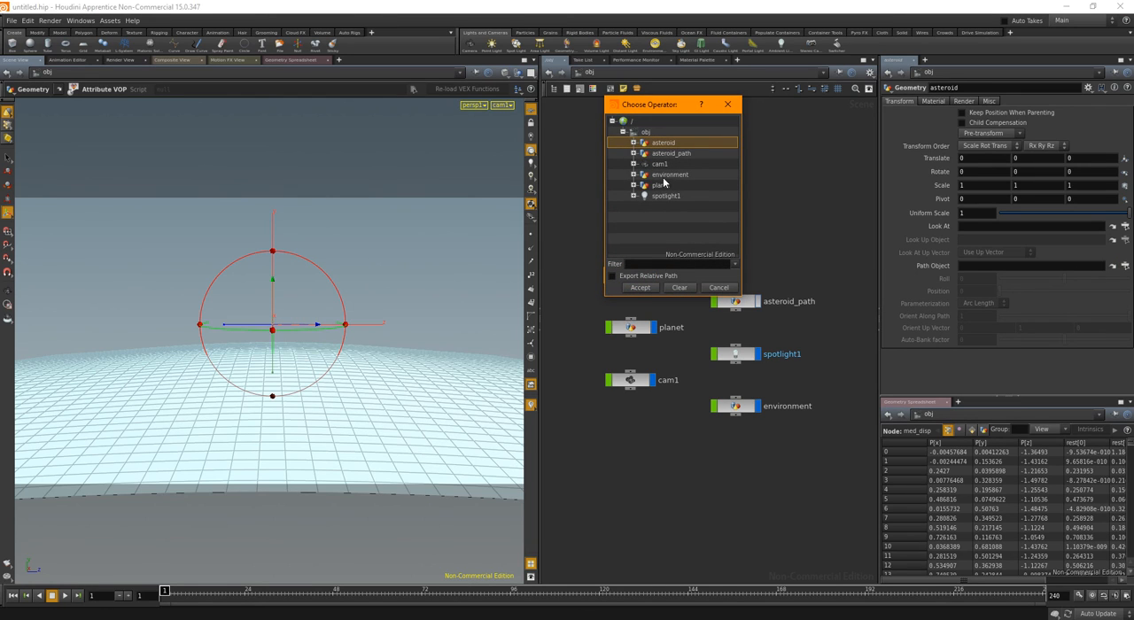
left_click(671, 155)
left_click(614, 277)
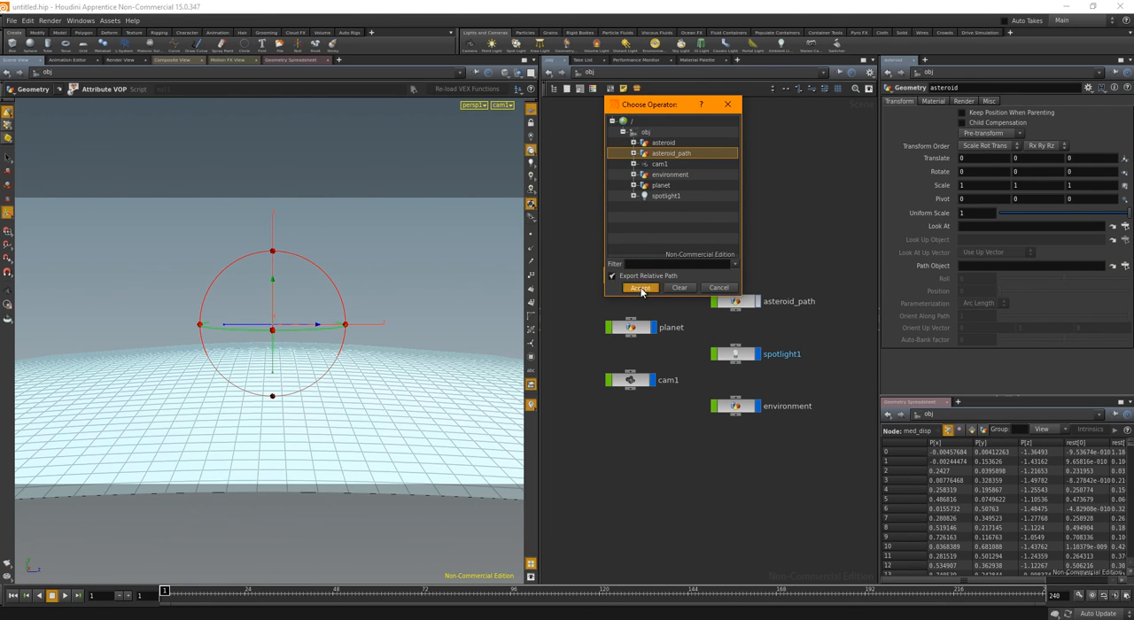
left_click(640, 287)
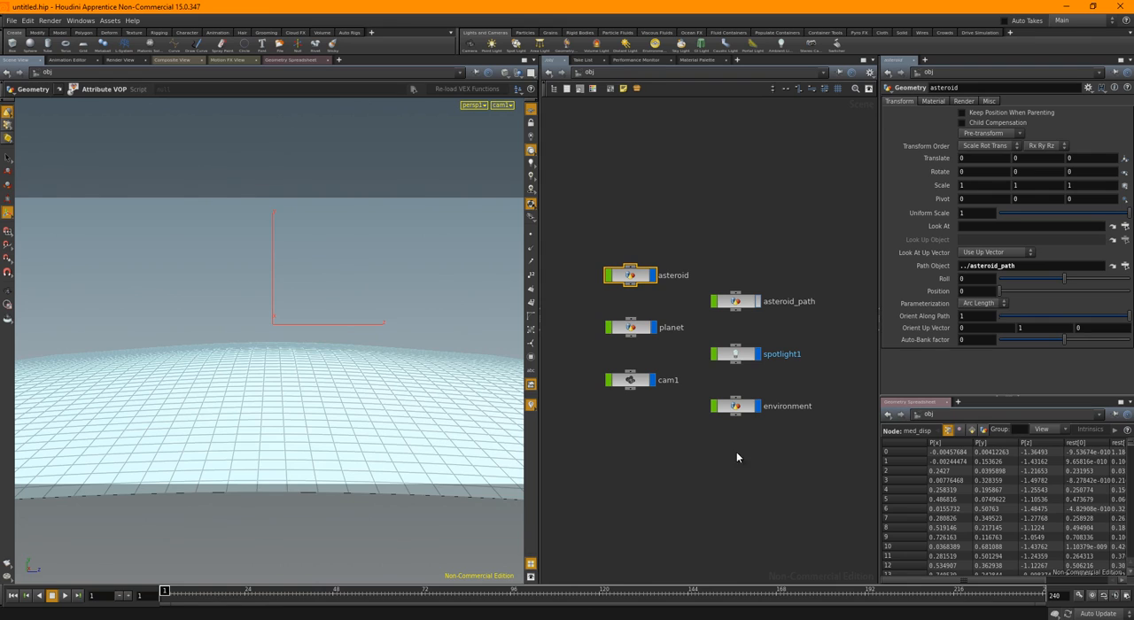
left_click_drag(1002, 294, 1004, 295)
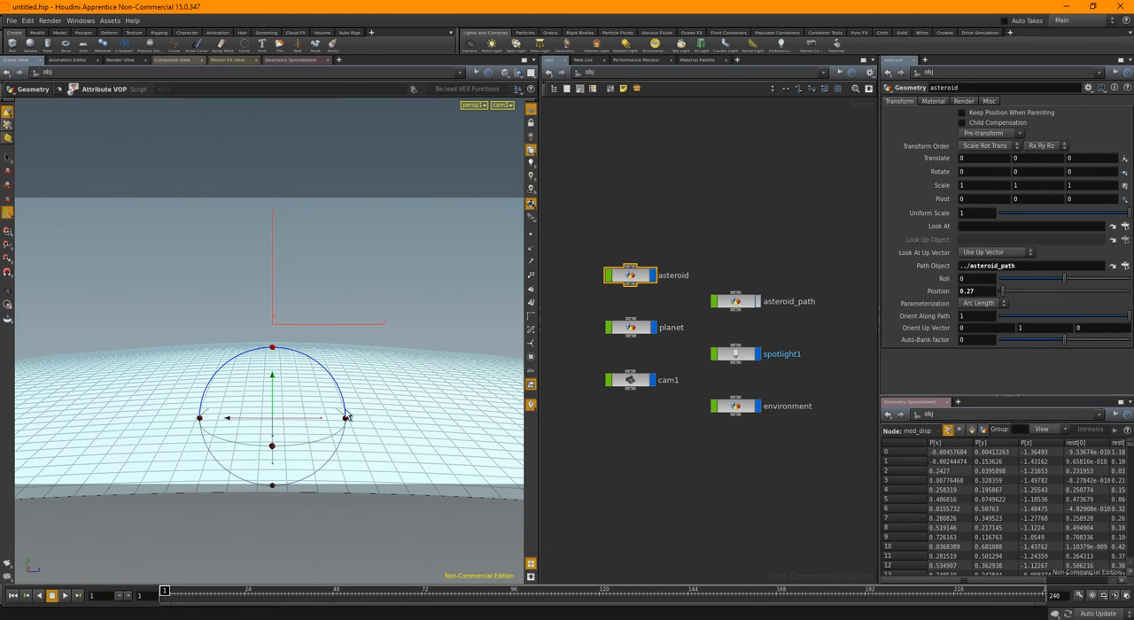
Inside the asteroid object, append a displayed Transform node below med_disp with a Uniform Scale of 43
double_click(634, 277)
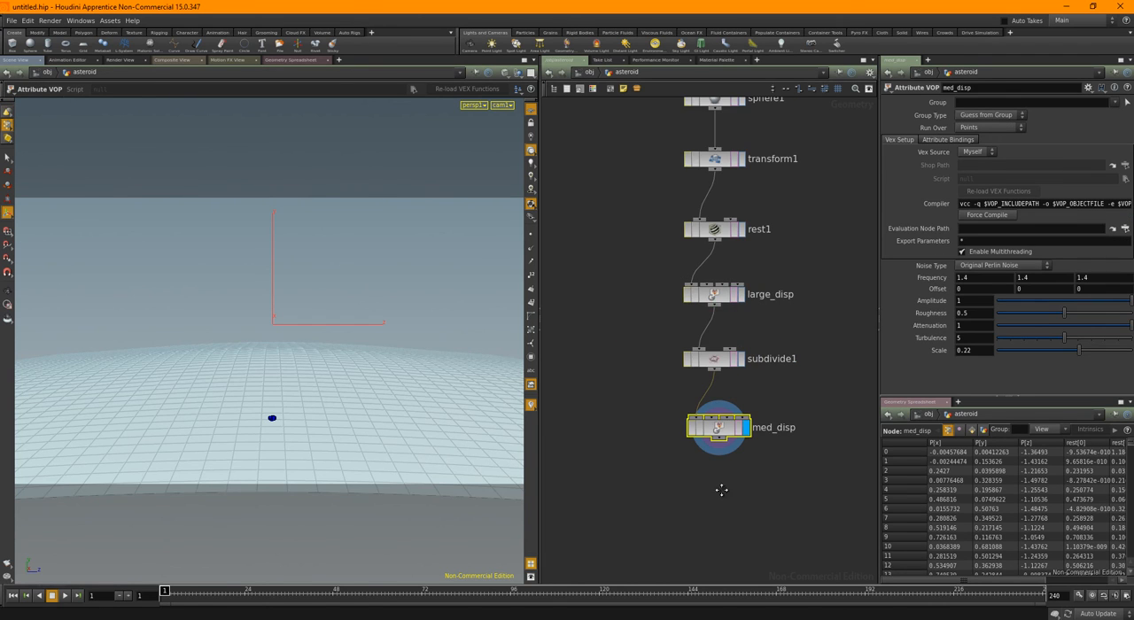
middle_click_drag(722, 488, 721, 450)
key("Tab")
type("tr")
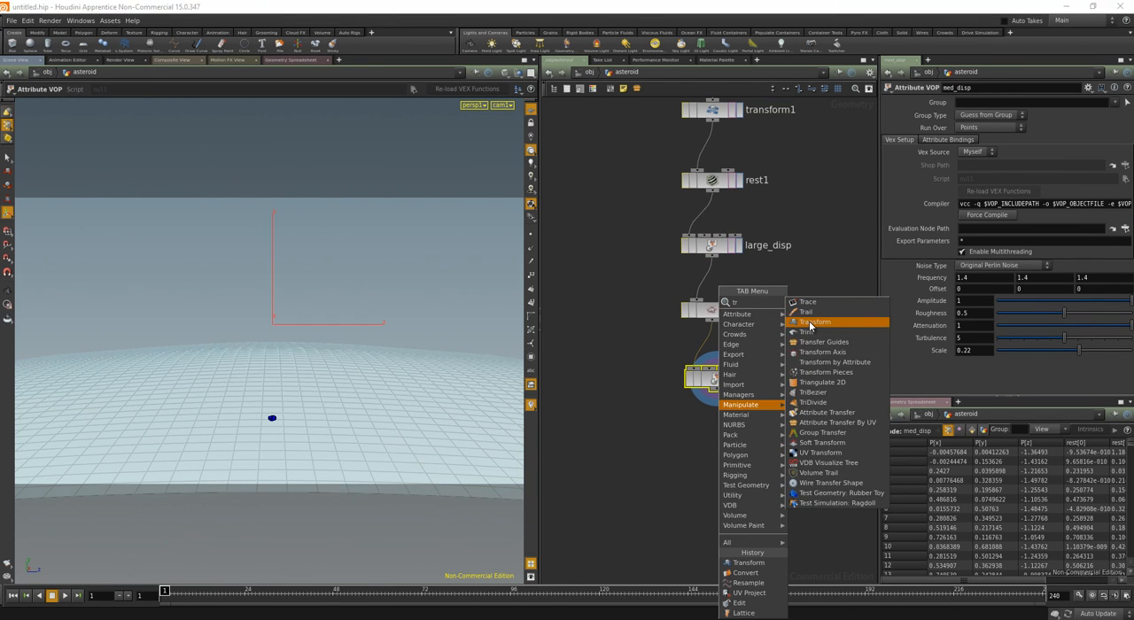
left_click(814, 321)
left_click(715, 433)
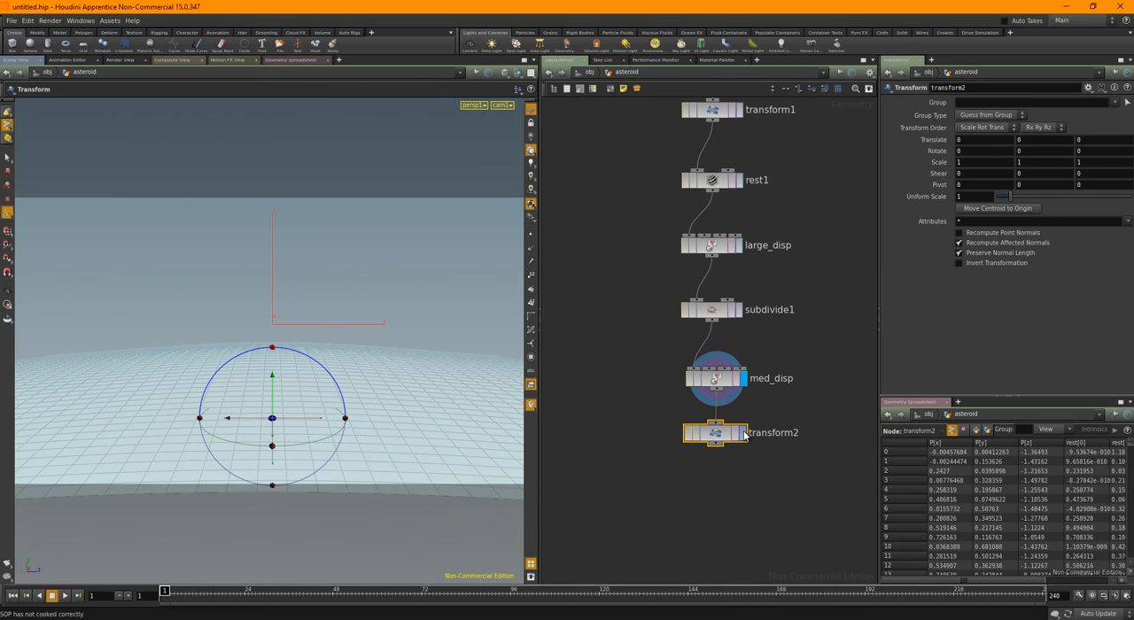
left_click(743, 432)
left_click_drag(1012, 201, 1131, 199)
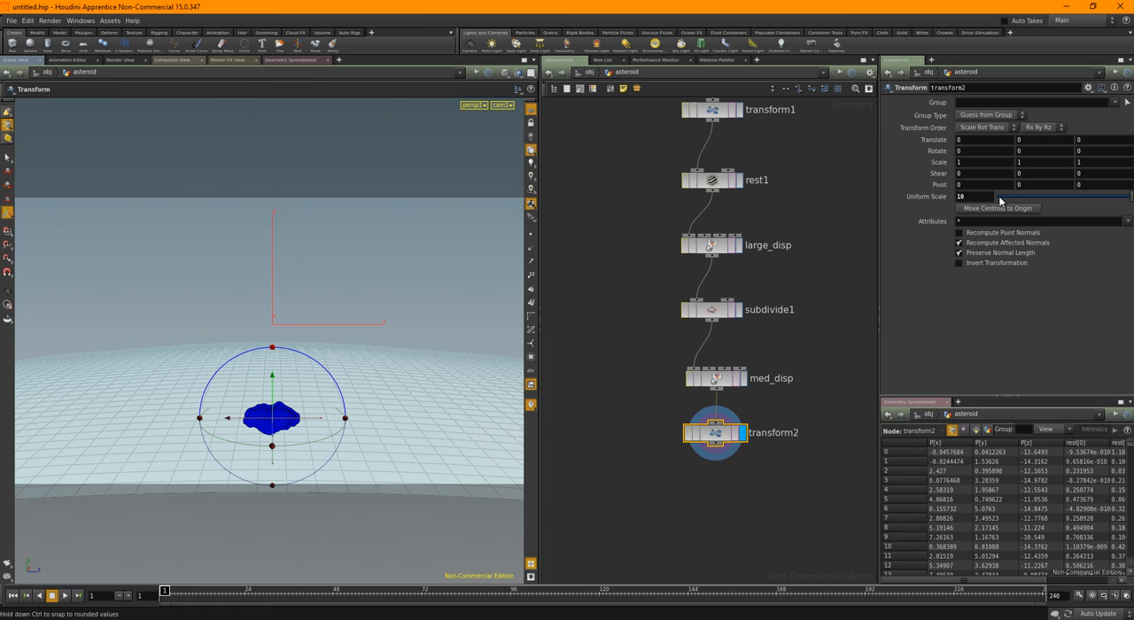
middle_click_drag(969, 196, 1132, 195)
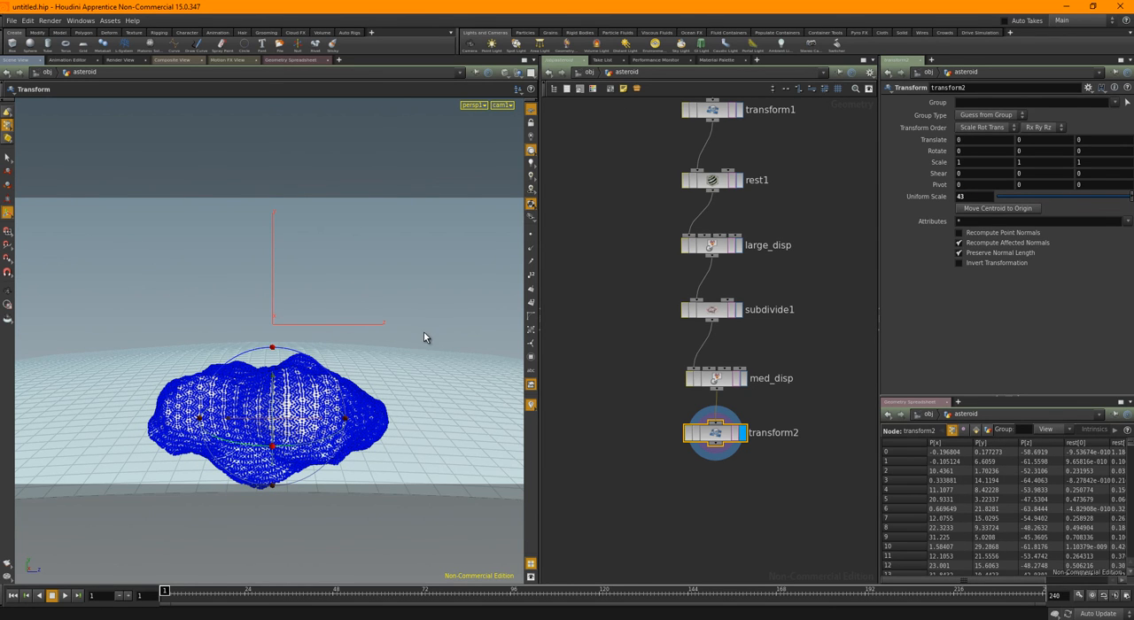
Leave the asteroid network and raise the asteroid_path object to a Y translation of about 93.19
key("Escape")
left_click_drag(456, 339, 341, 346)
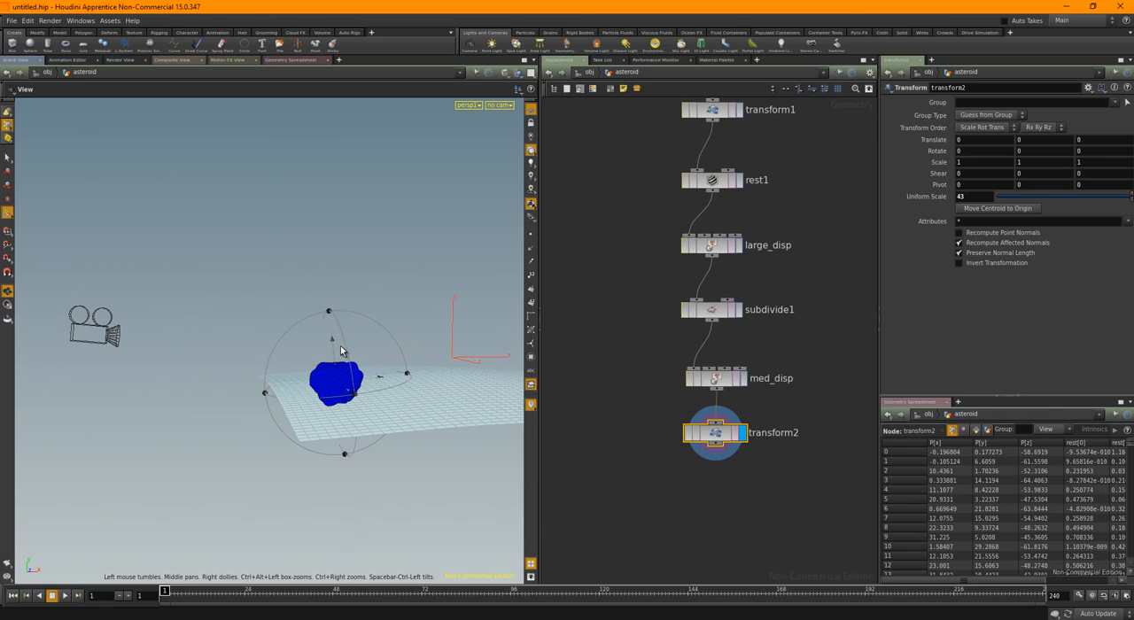
key("Return")
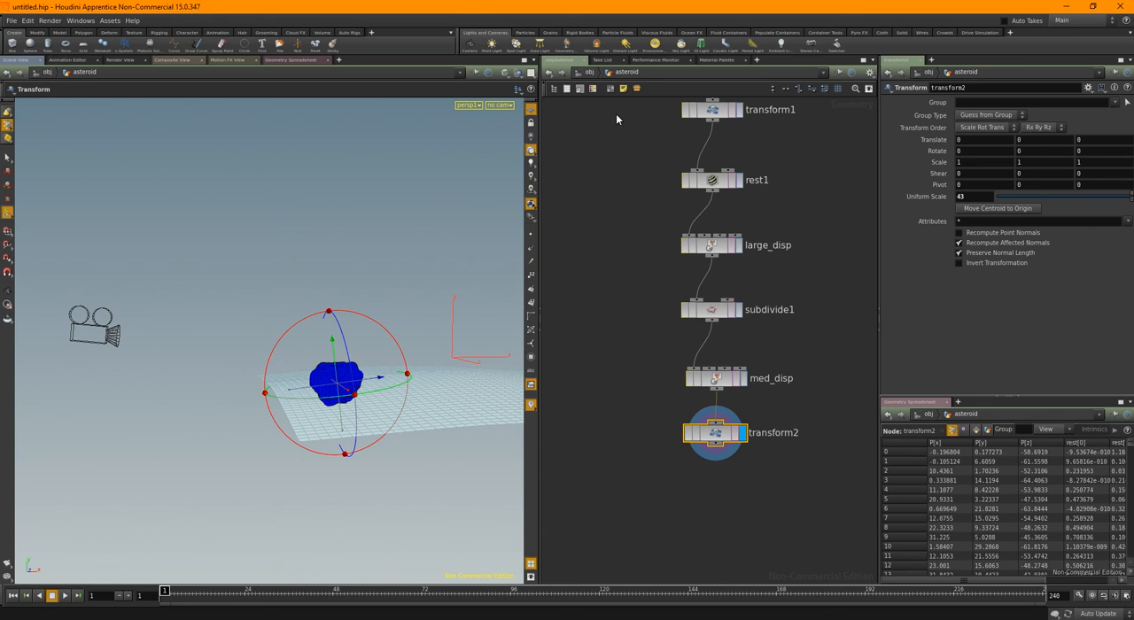
middle_click_drag(629, 142, 626, 251)
left_click(590, 72)
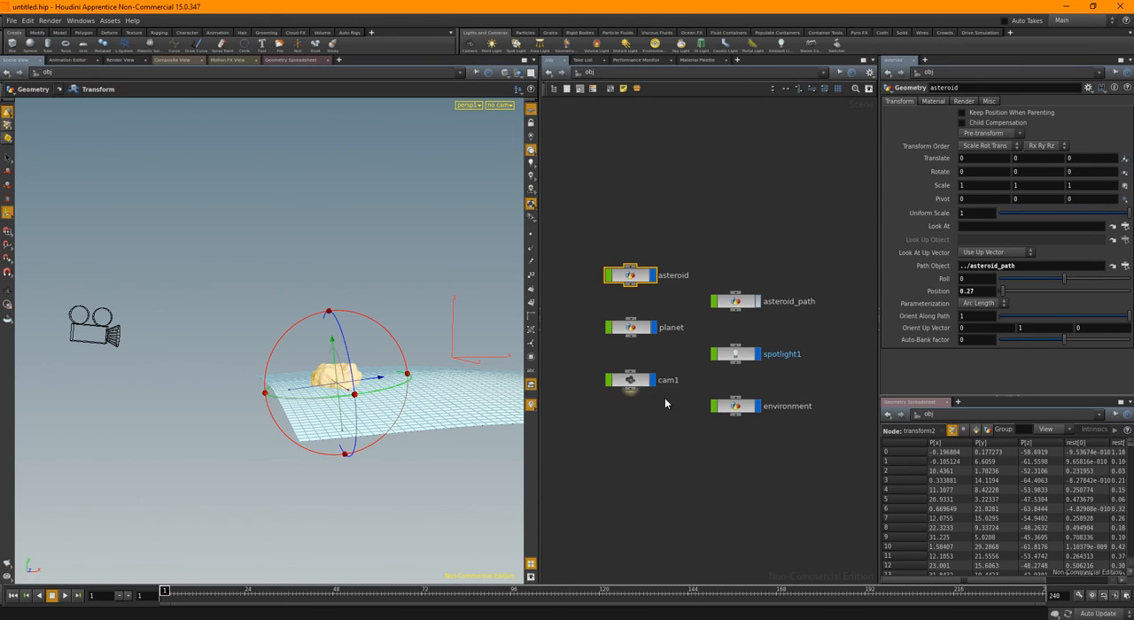
left_click(767, 307)
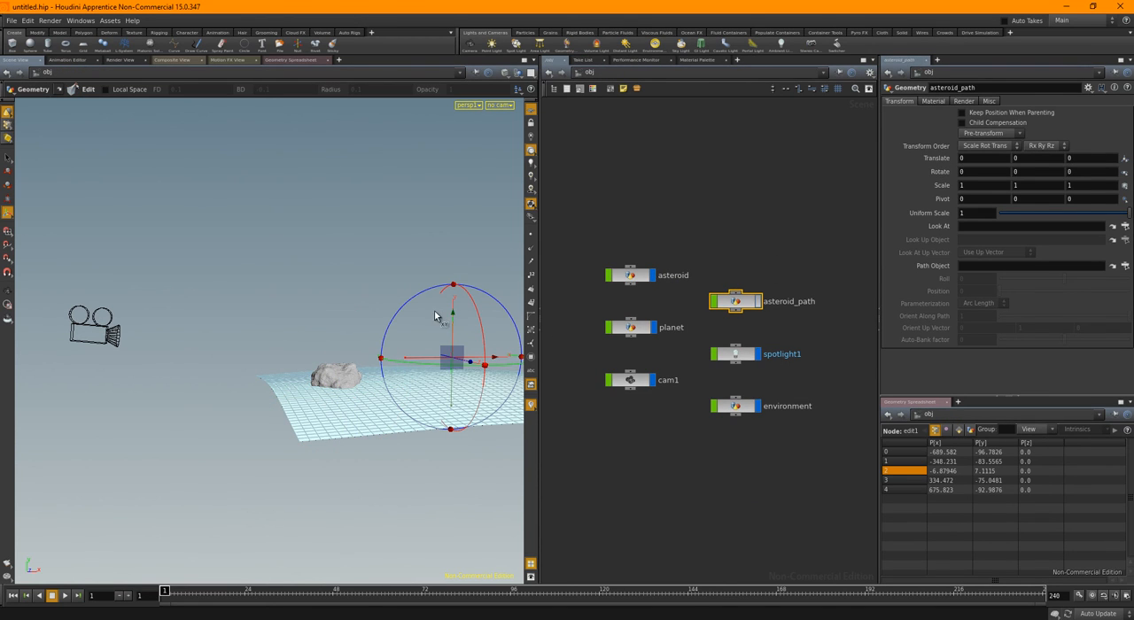
left_click_drag(455, 322, 465, 283)
key("r")
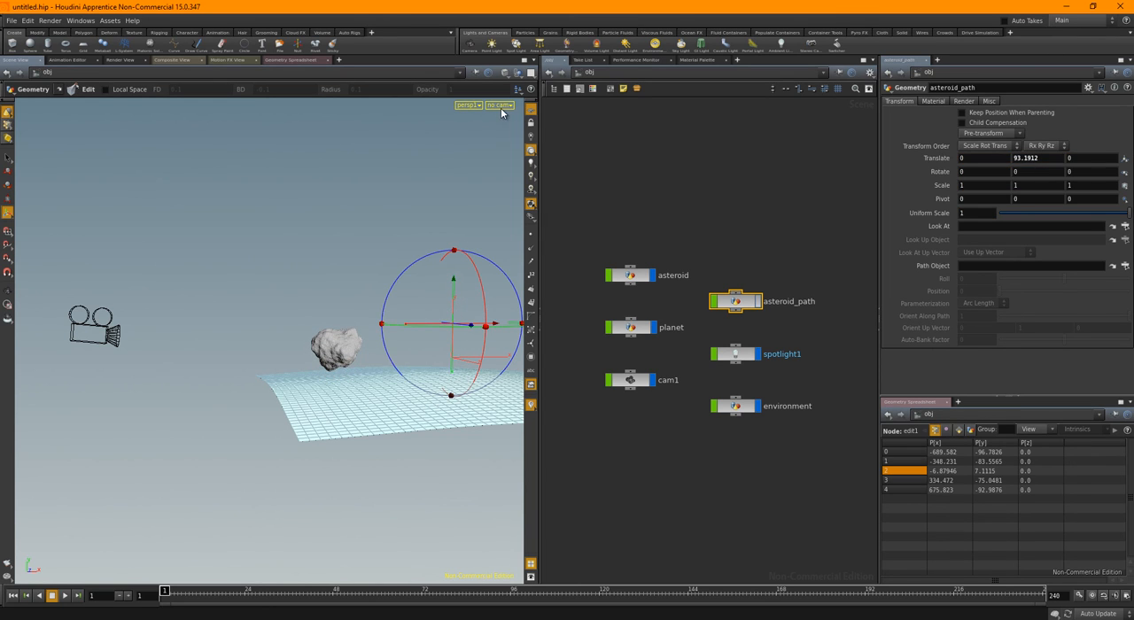
Look through cam1 and set the asteroid's Position along its path to 0
left_click(501, 107)
left_click(506, 150)
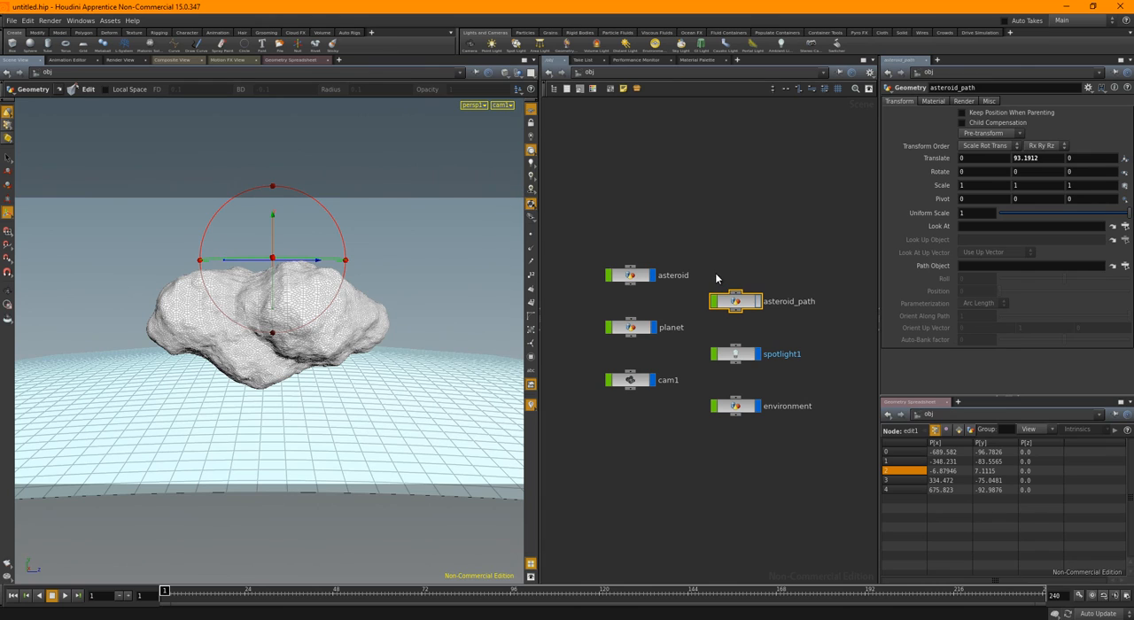
left_click(629, 275)
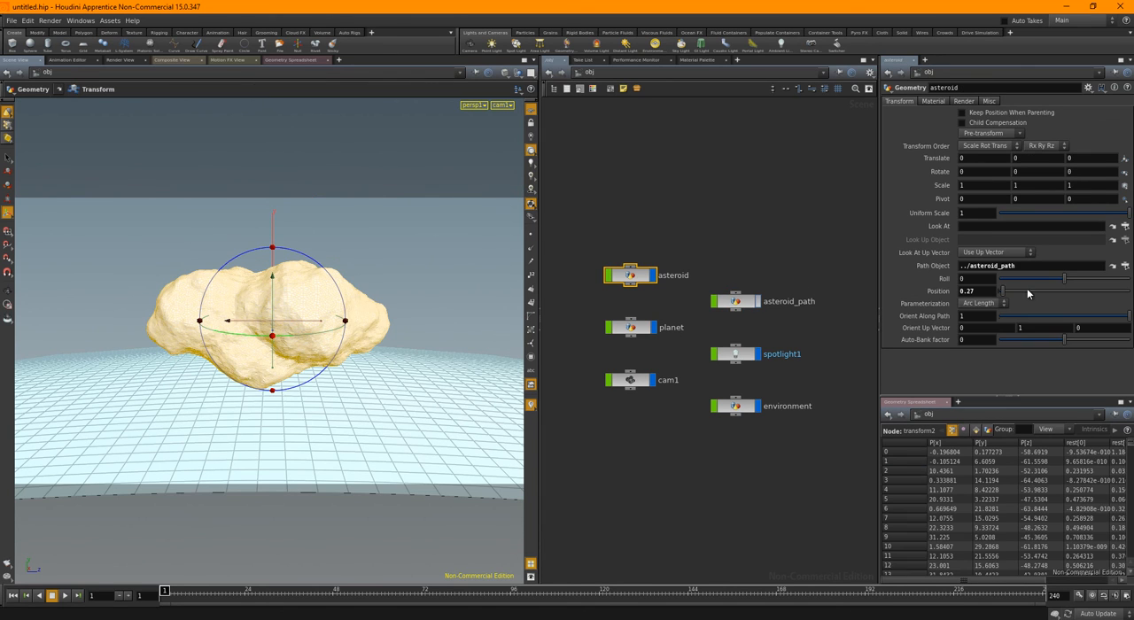
left_click_drag(1004, 296, 998, 296)
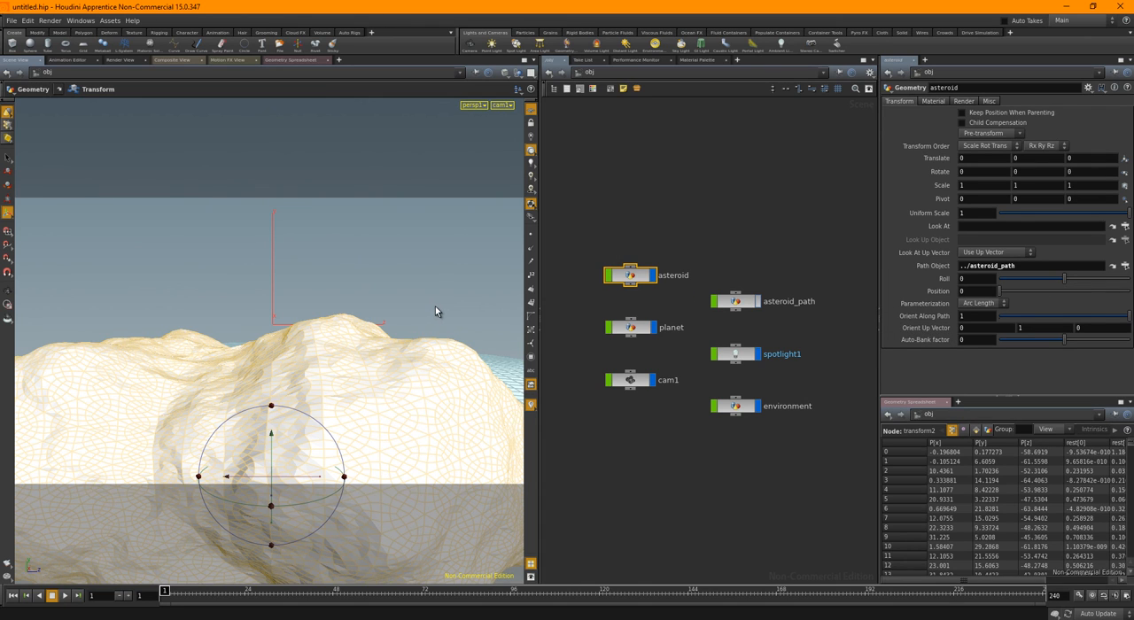
Examine the asteroid at the start of its path beside the planet's edge in the front view
key("space+2")
key("space+3")
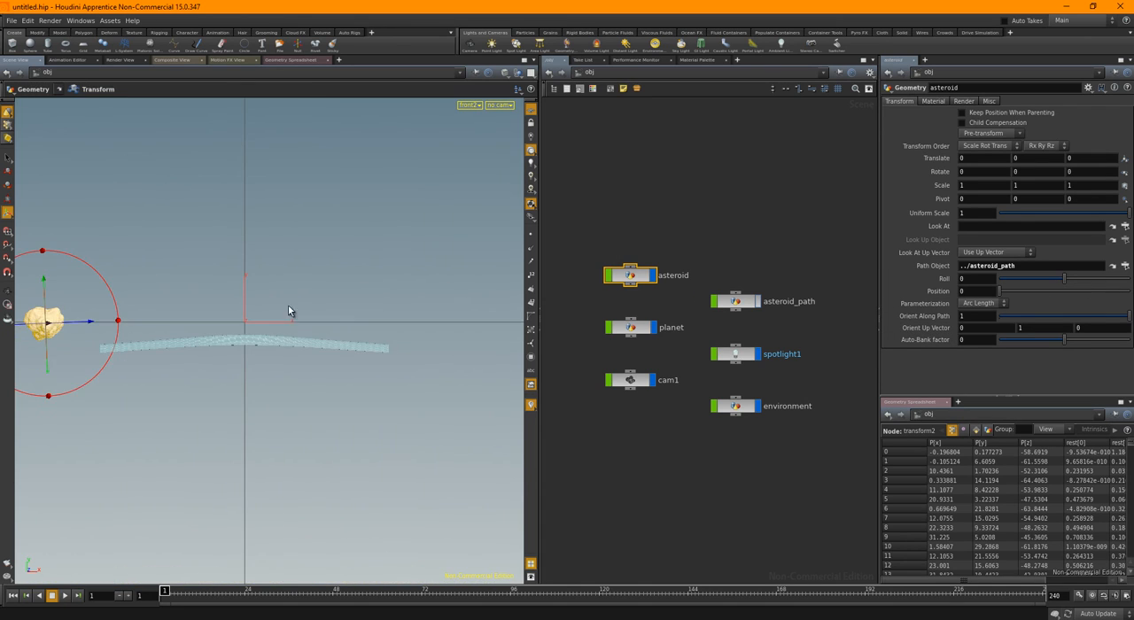
middle_click_drag(232, 302, 395, 297)
right_click_drag(394, 297, 425, 339)
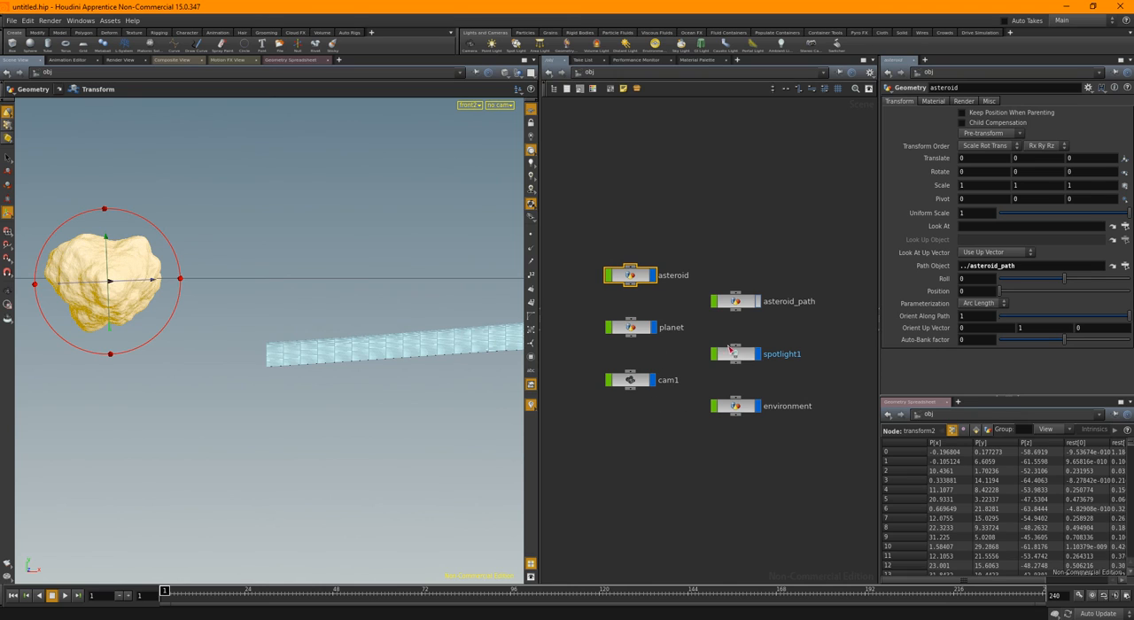
Inside asteroid_path, move the curve's starting point (point 0) by about -189.36 in X and -33.21 in Y
double_click(743, 304)
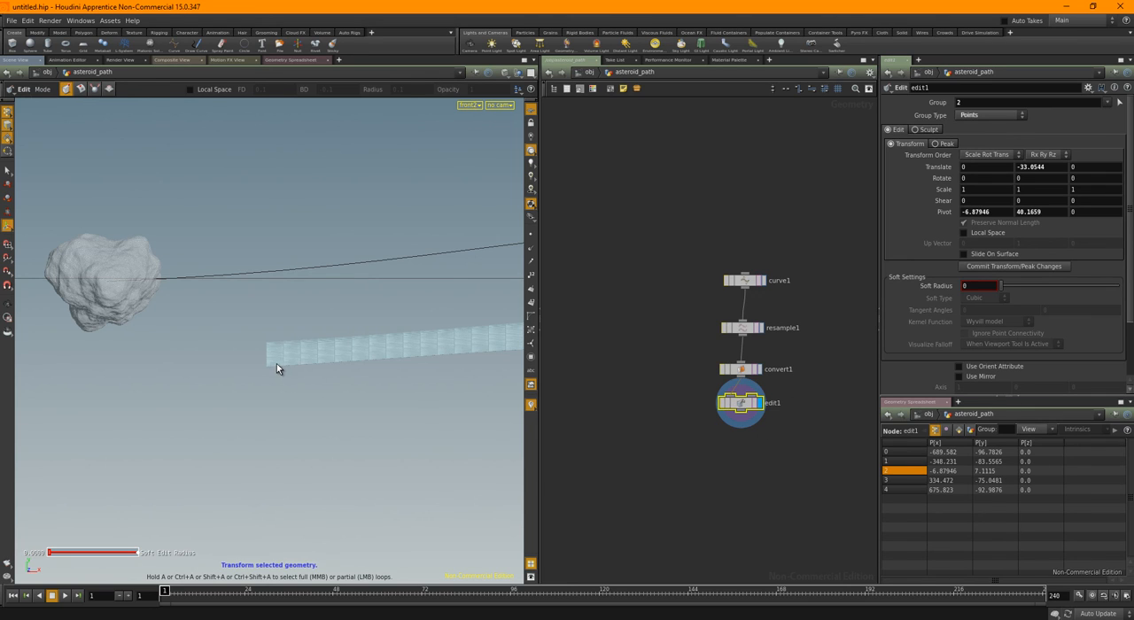
key("s")
middle_click_drag(157, 316, 324, 343)
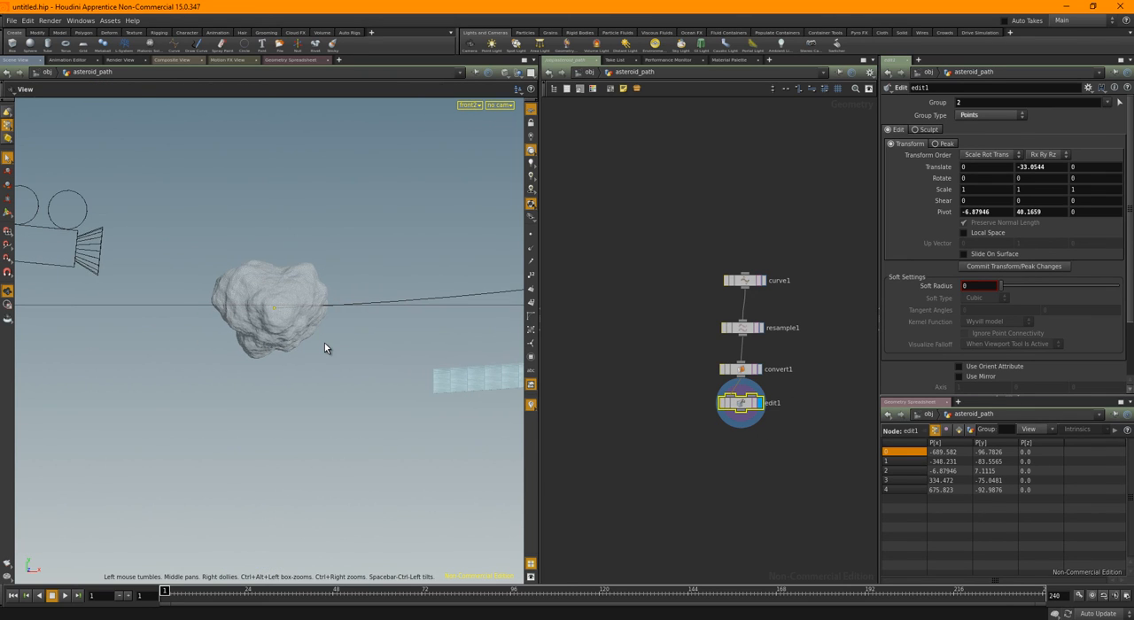
key("t")
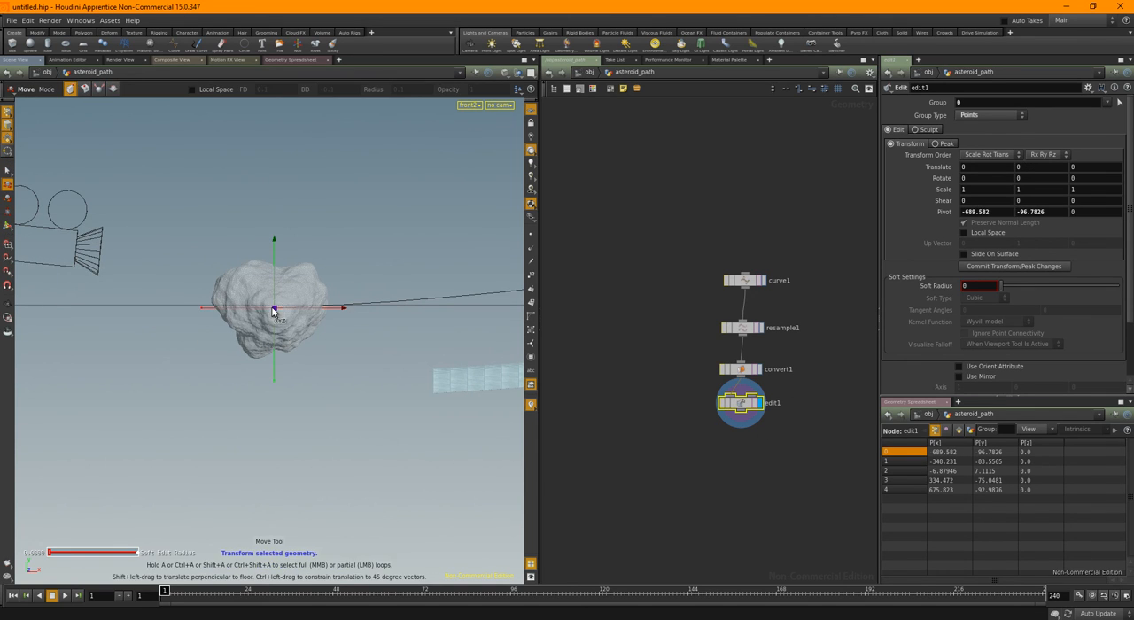
left_click_drag(329, 312, 225, 317)
left_click_drag(158, 260, 159, 281)
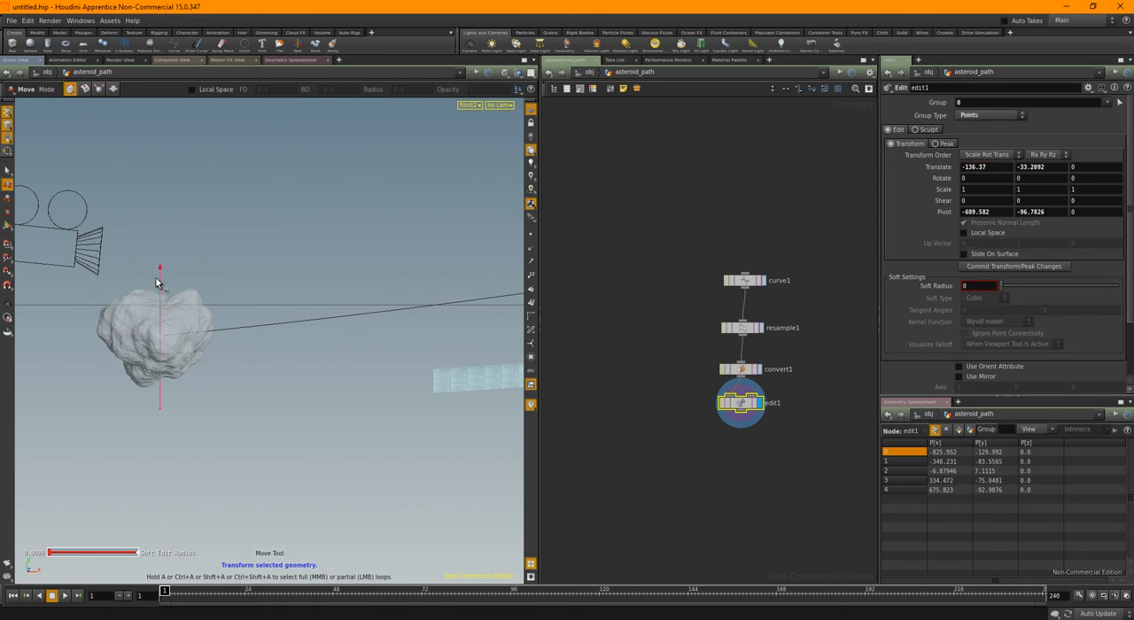
left_click_drag(199, 336, 159, 336)
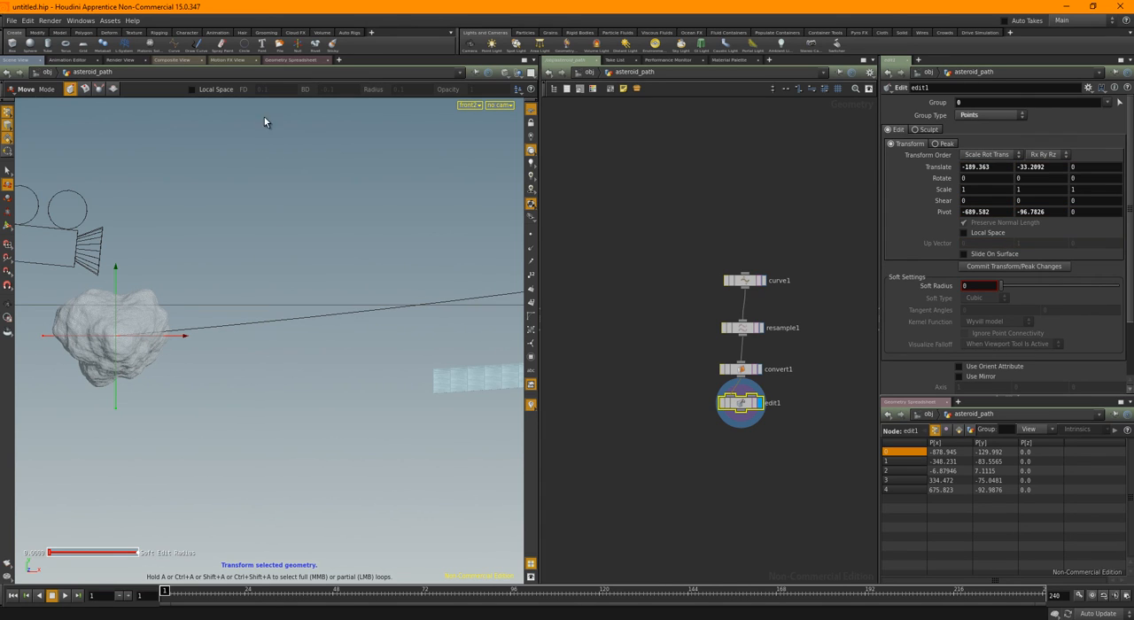
Look through cam1 and, back at object level, set the asteroid's Position along its path to 0.13
left_click(508, 107)
left_click(512, 153)
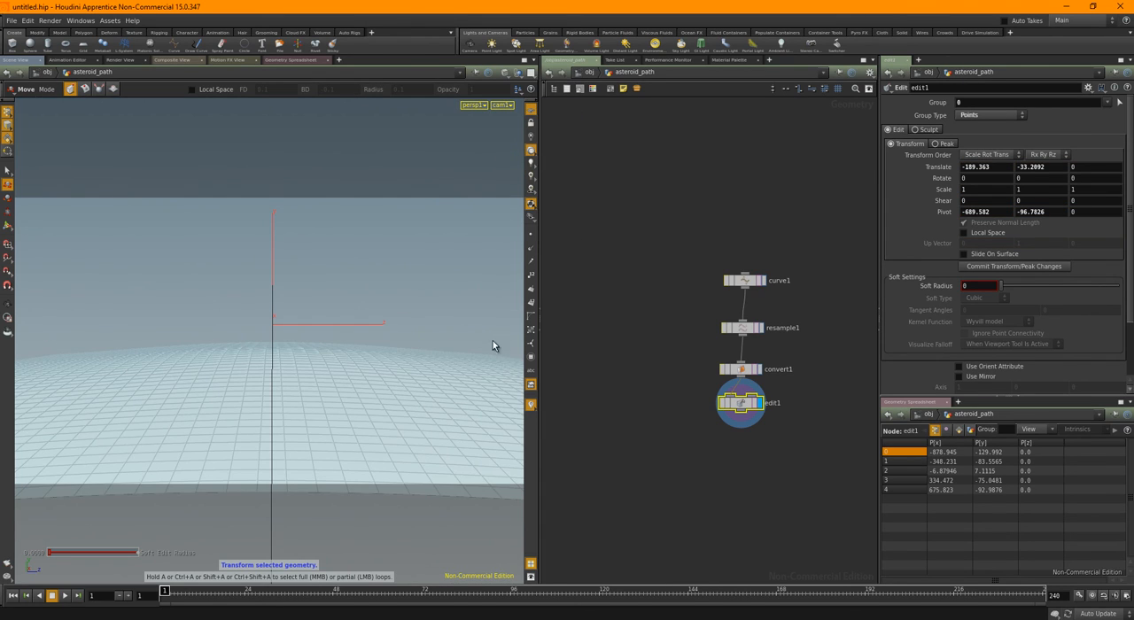
left_click(591, 73)
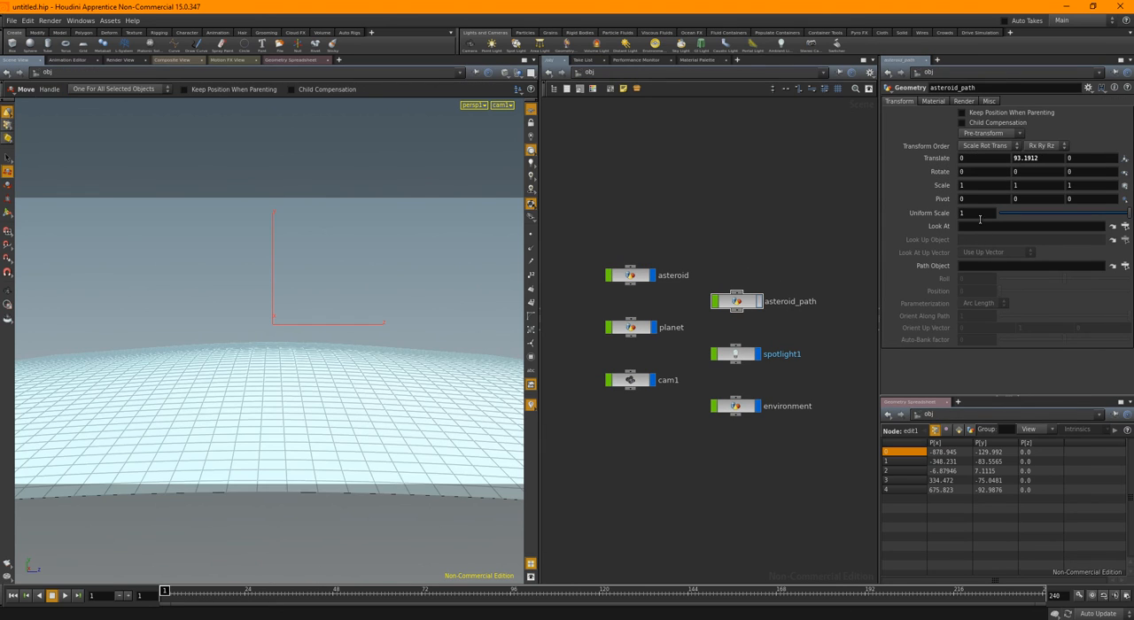
left_click(630, 274)
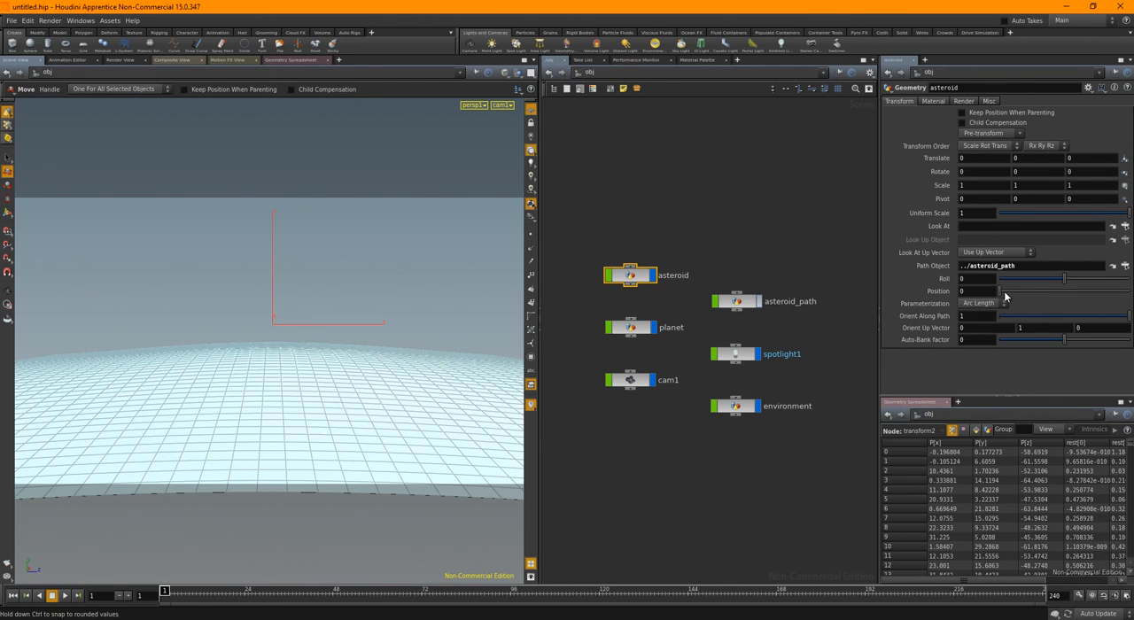
left_click_drag(1002, 295, 991, 300)
middle_click_drag(985, 294, 986, 338)
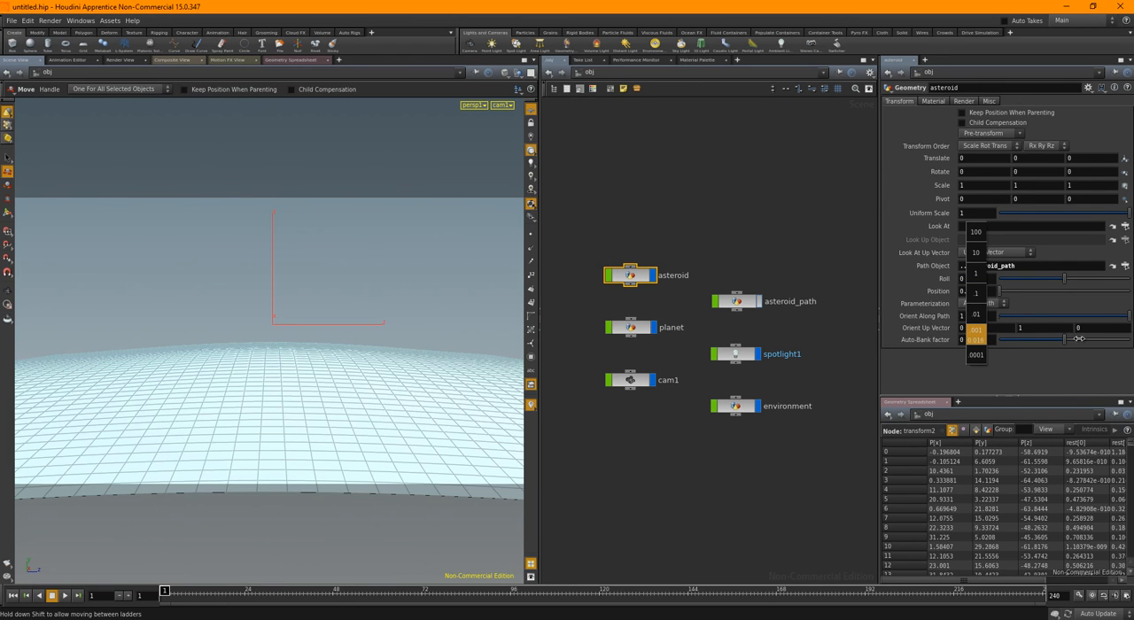
middle_click_drag(1080, 339, 1047, 329)
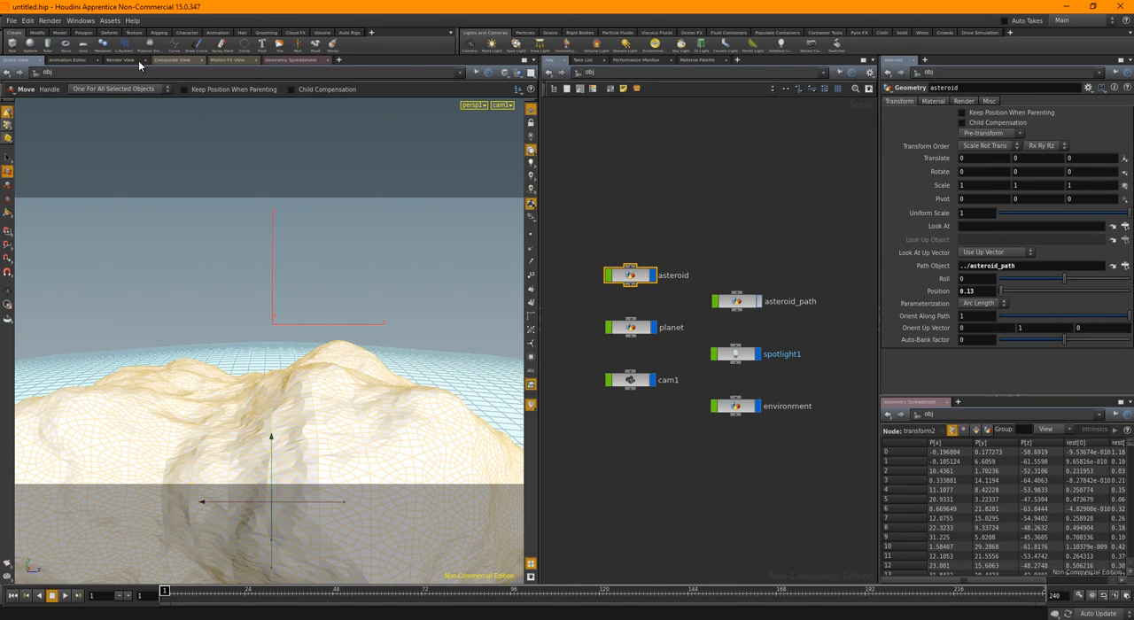
Render the cam1 shot with mantra1 to check the asteroid close to the camera, and stop the render partway
left_click(133, 60)
left_click(27, 74)
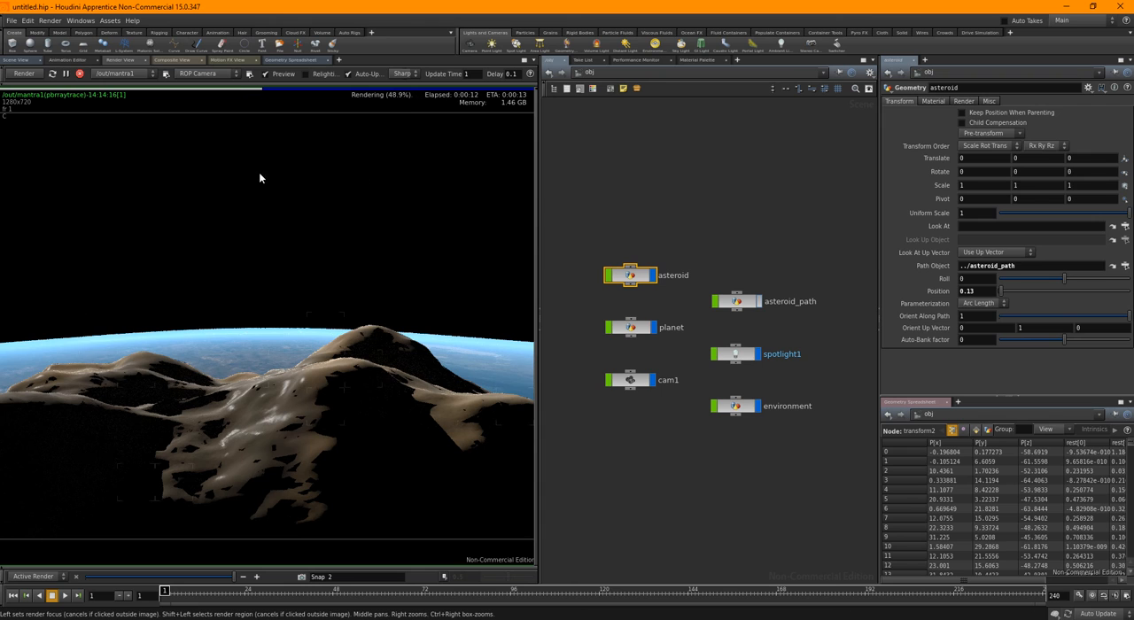
left_click(80, 73)
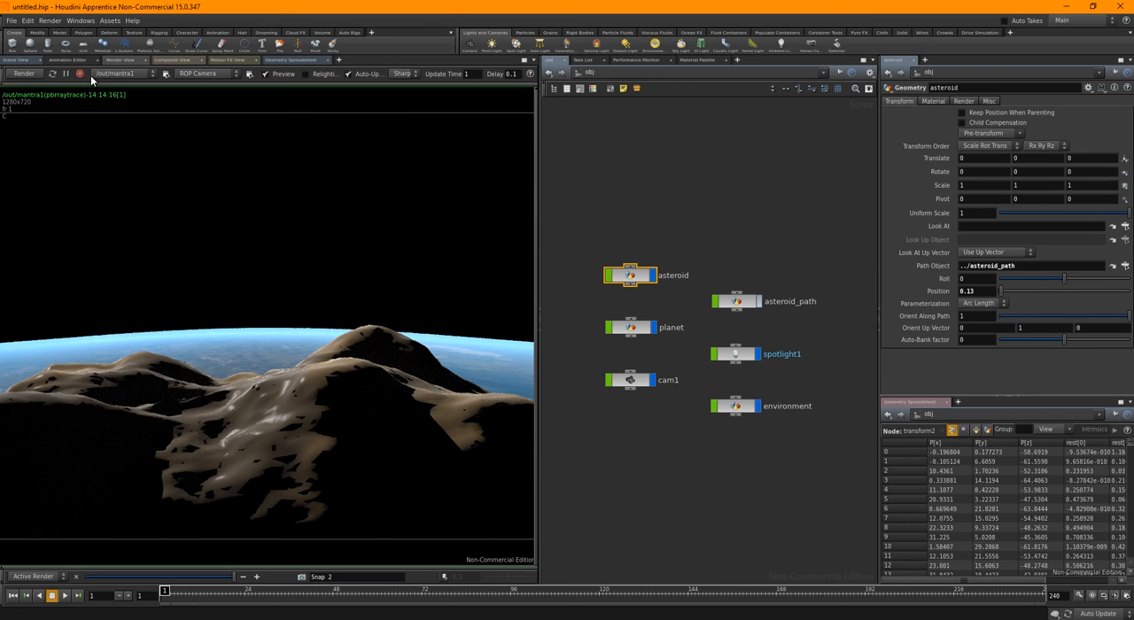
Add an Environment Light with a pale blue colour of 0.5013, 0.70065, 0.9 and a Light Intensity of 0.1
left_click(659, 43)
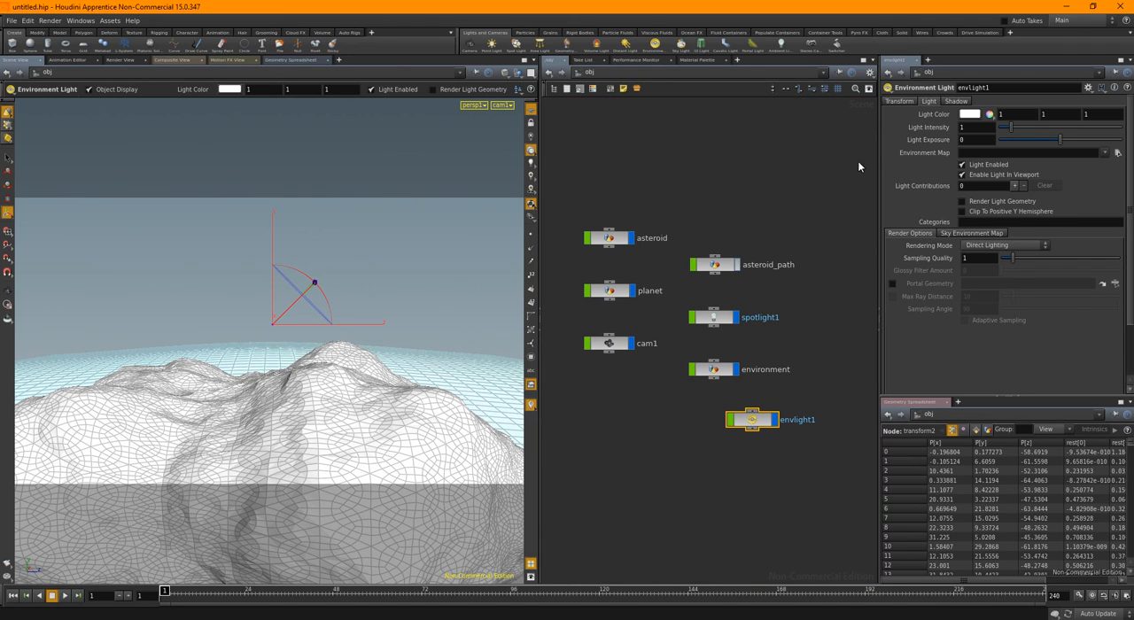
left_click(968, 116)
left_click(537, 123)
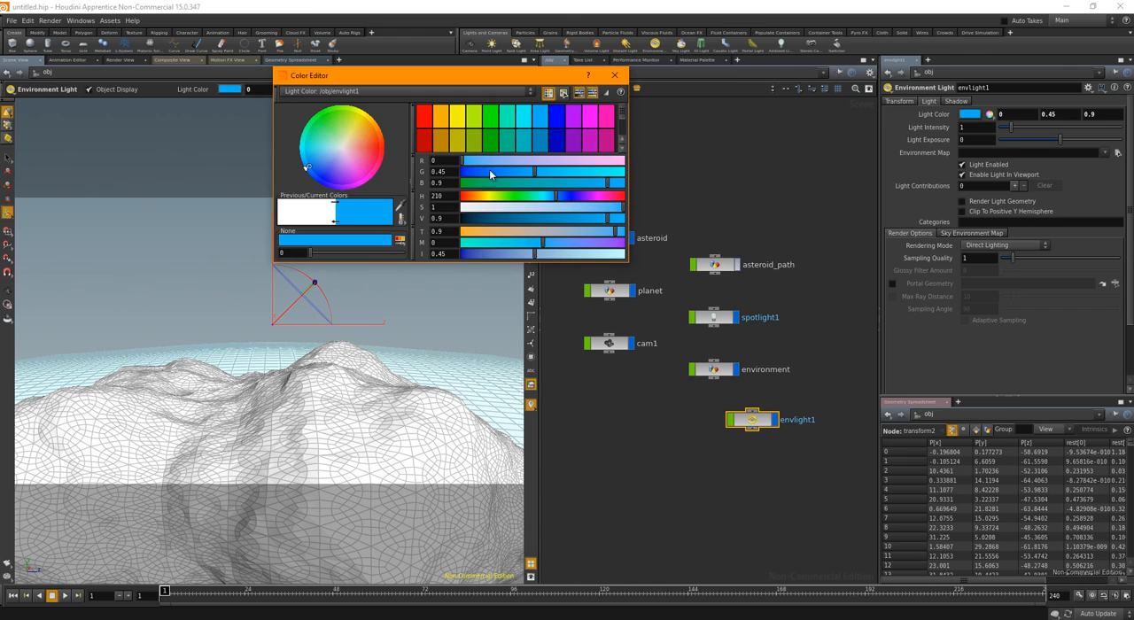
left_click_drag(499, 213, 534, 213)
left_click(615, 75)
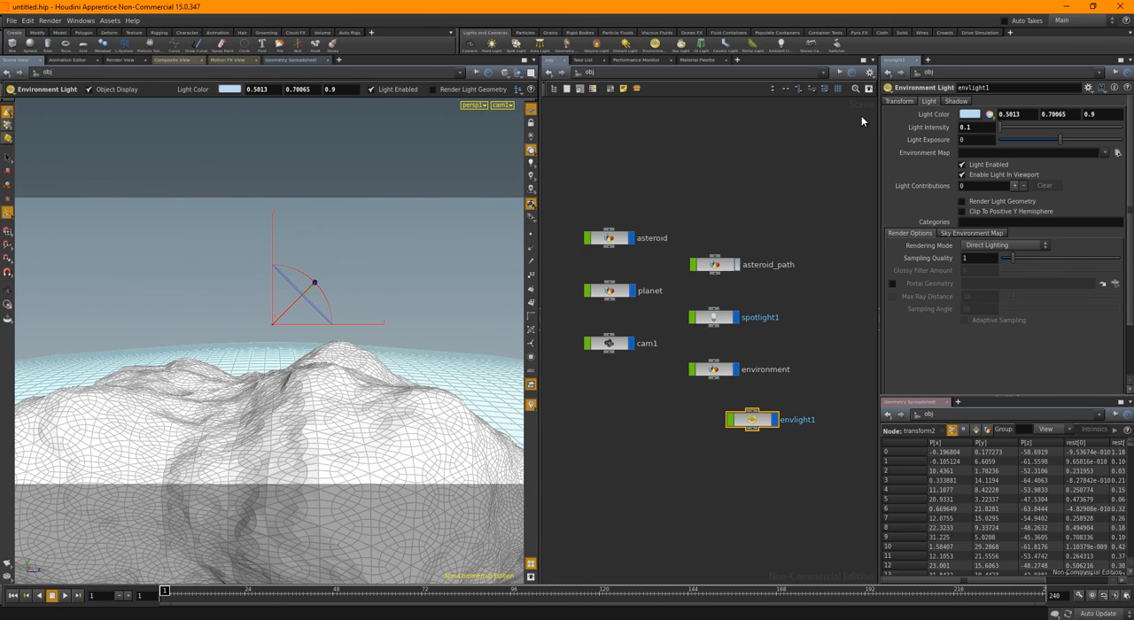
Render the shot to check the environment light's fill on the asteroid, stop the render and return to the scene view
left_click(124, 60)
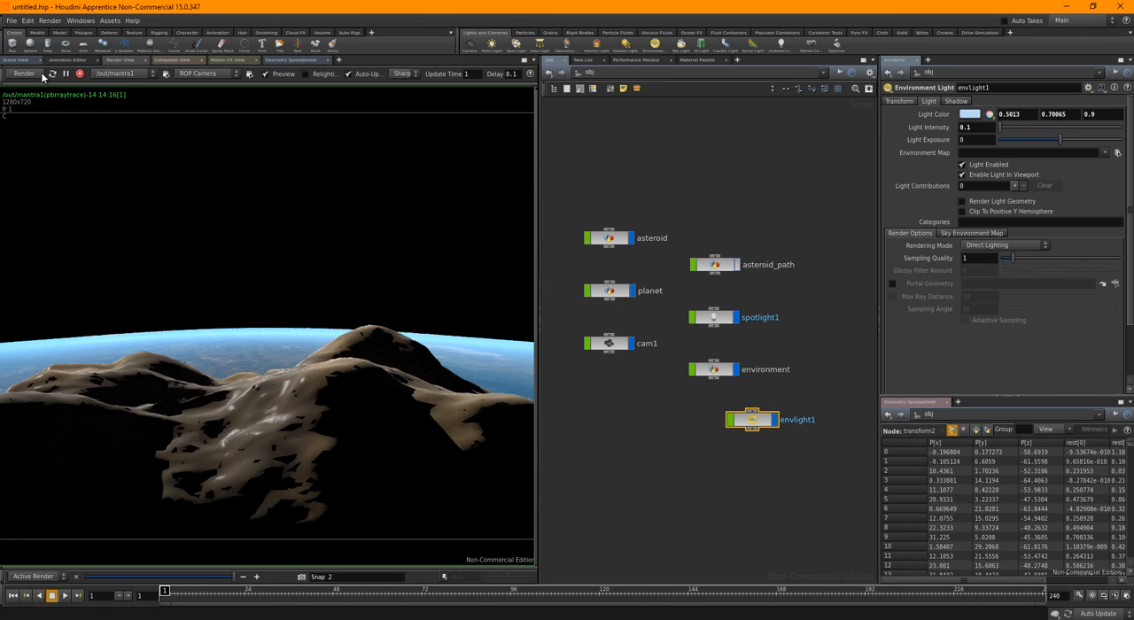
left_click(26, 74)
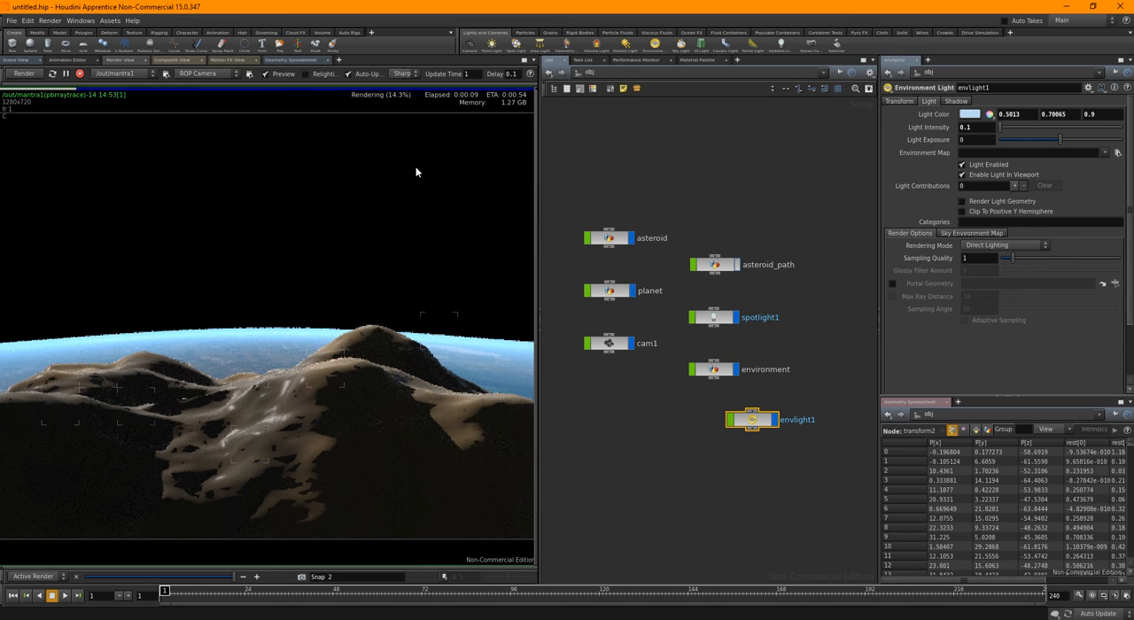
left_click(79, 73)
left_click(26, 63)
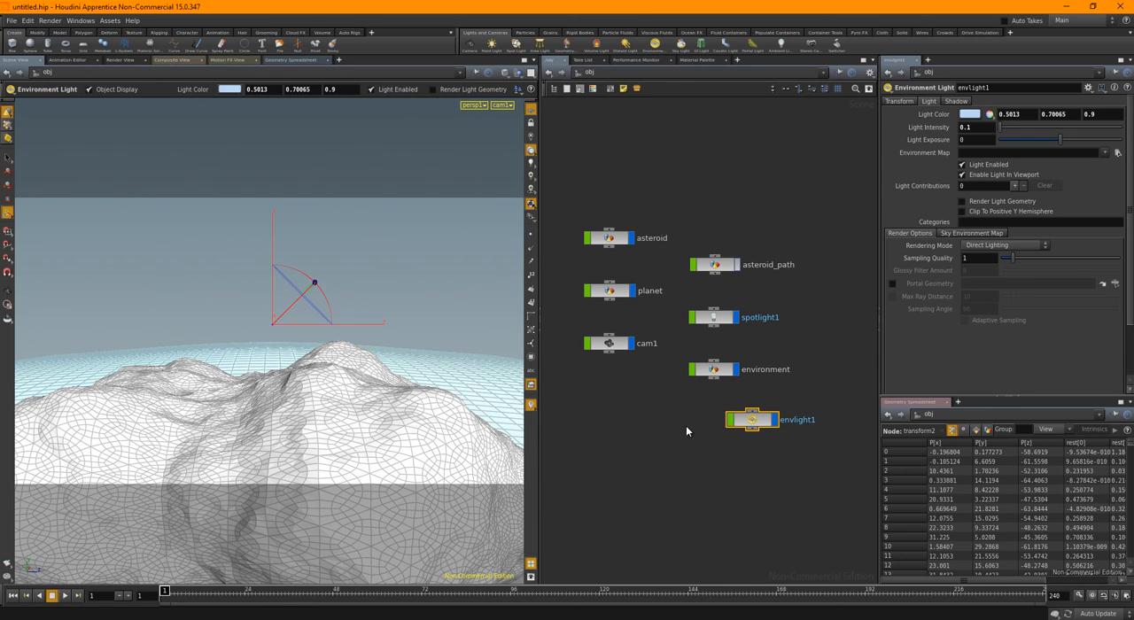
Set the asteroid's Position along its path to 0.55 and test-render the shot, stopping it partway
left_click(608, 238)
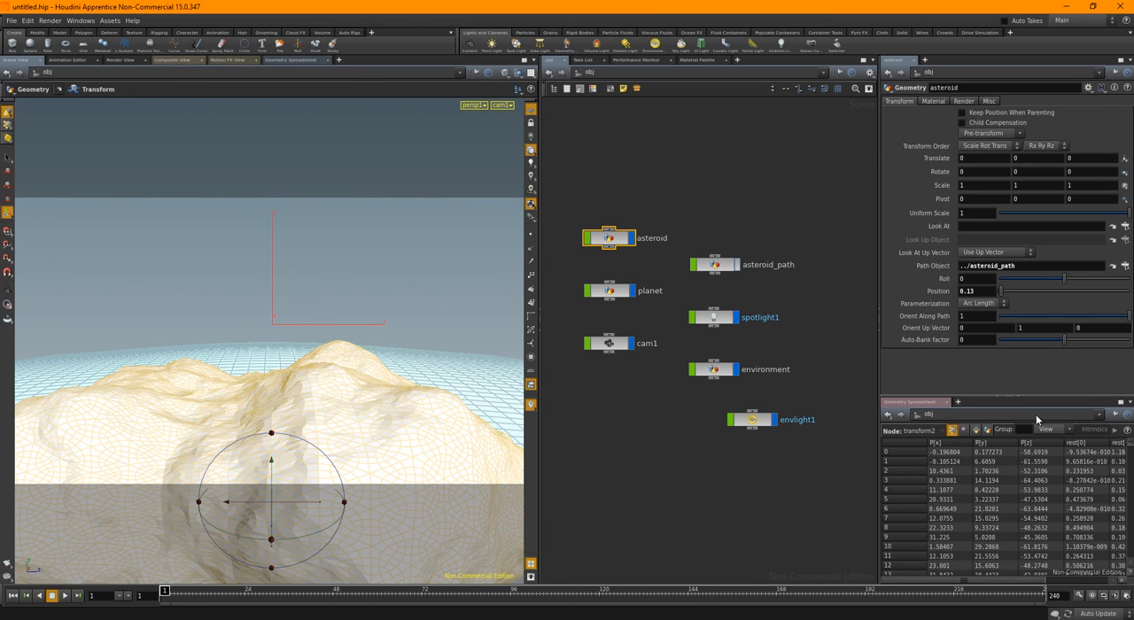
mouse_move(1003, 295)
left_mouse_down()
mouse_move(1035, 290)
mouse_move(1006, 293)
left_mouse_up()
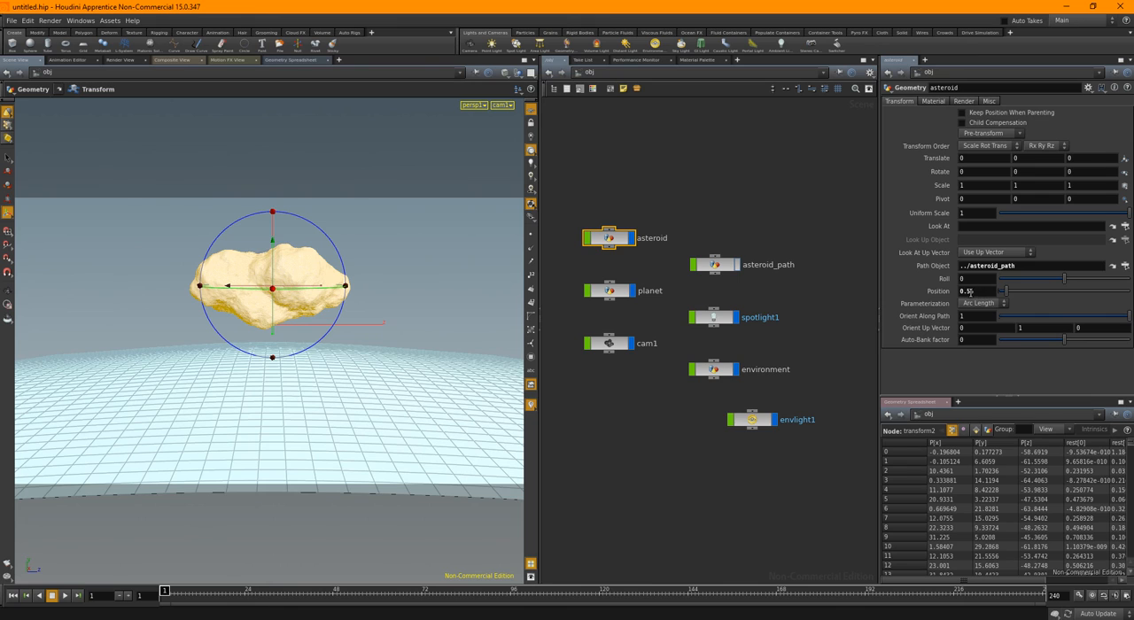
left_click(126, 60)
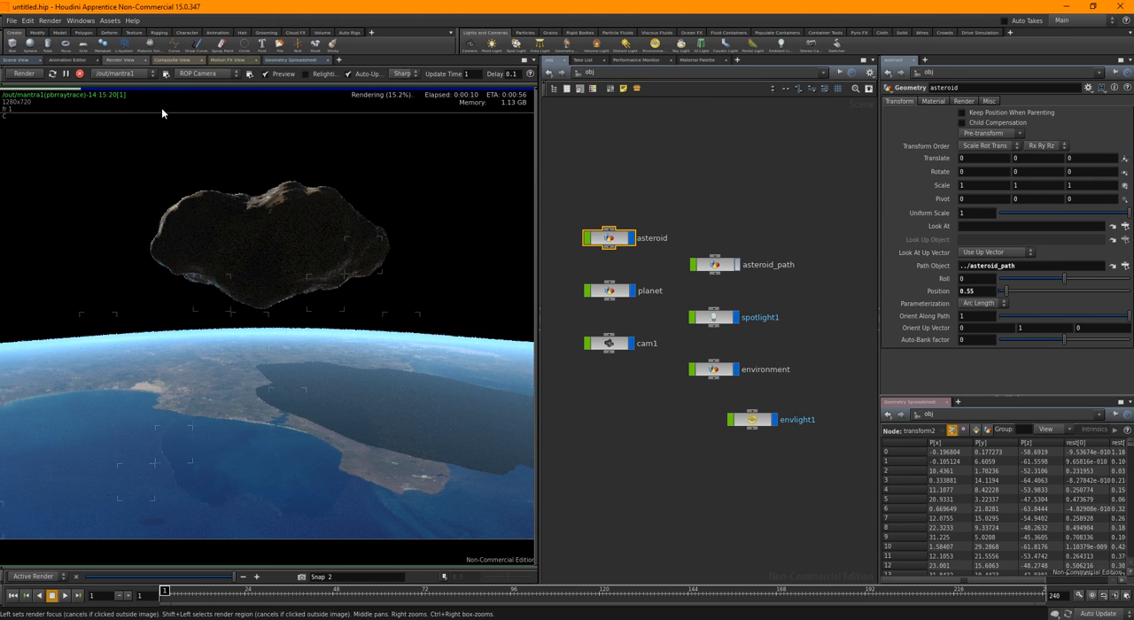
left_click(80, 73)
Turn off Preview rendering and restrict the render to a region over the left half of the asteroid
left_click(289, 75)
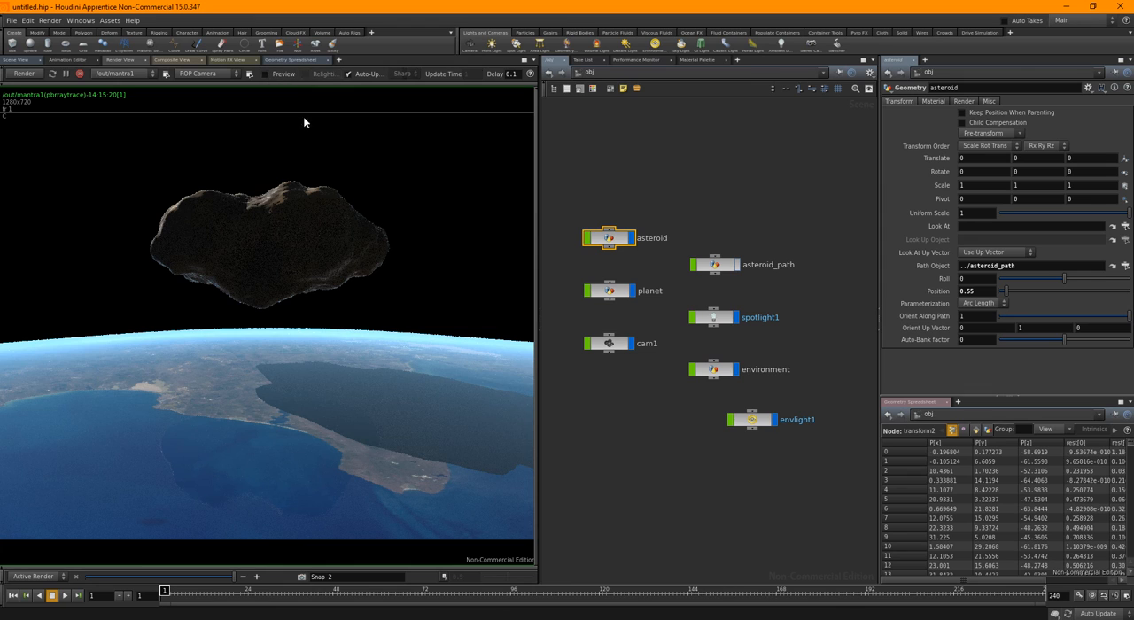
left_click_drag(143, 168, 259, 307)
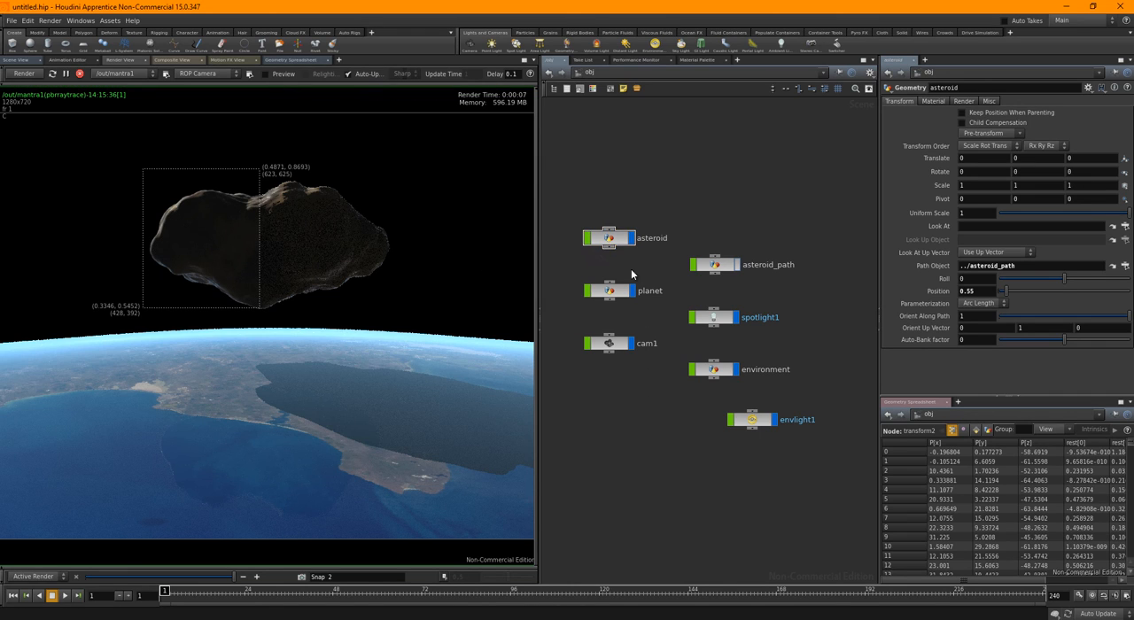
Open the asteroid material's shader network and bring its displacement nodes into view
double_click(637, 238)
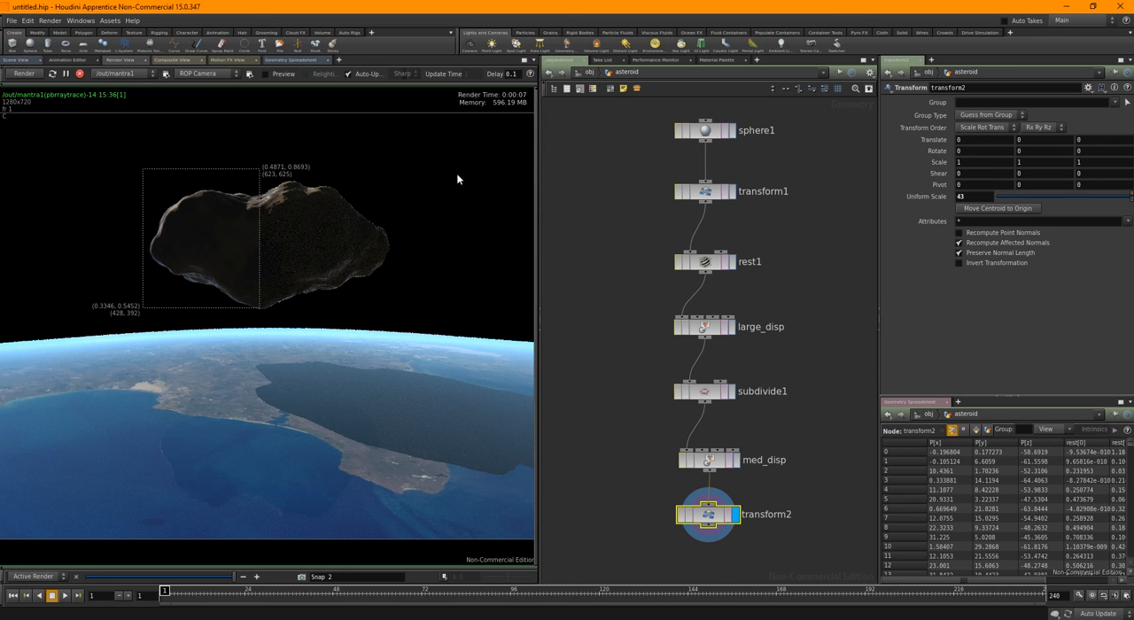
left_click(584, 73)
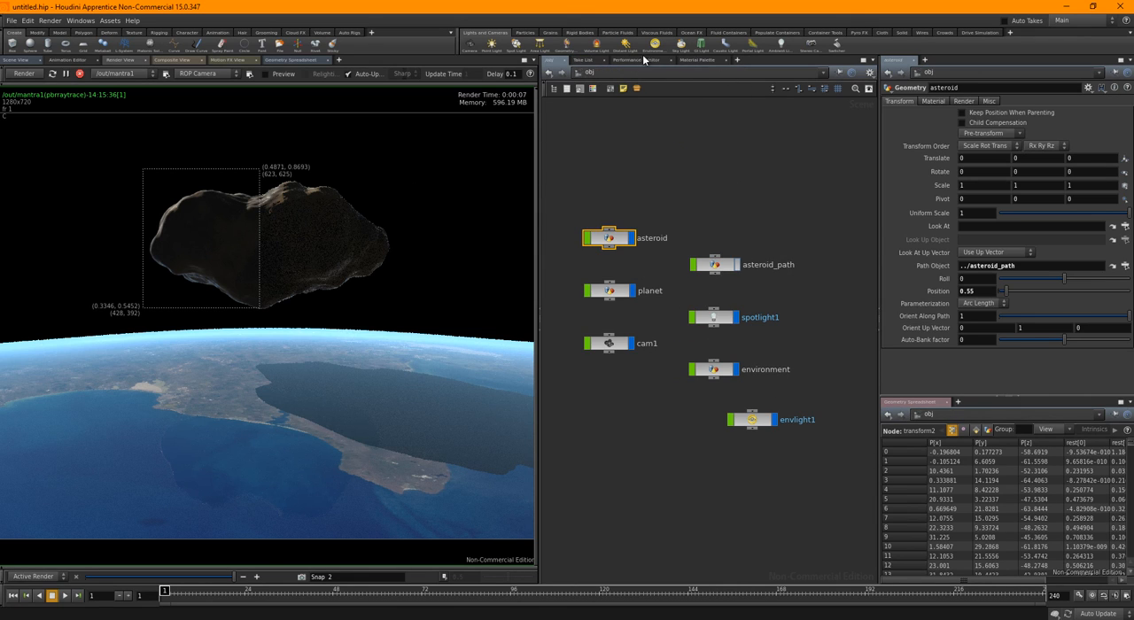
left_click(701, 61)
left_click(662, 114)
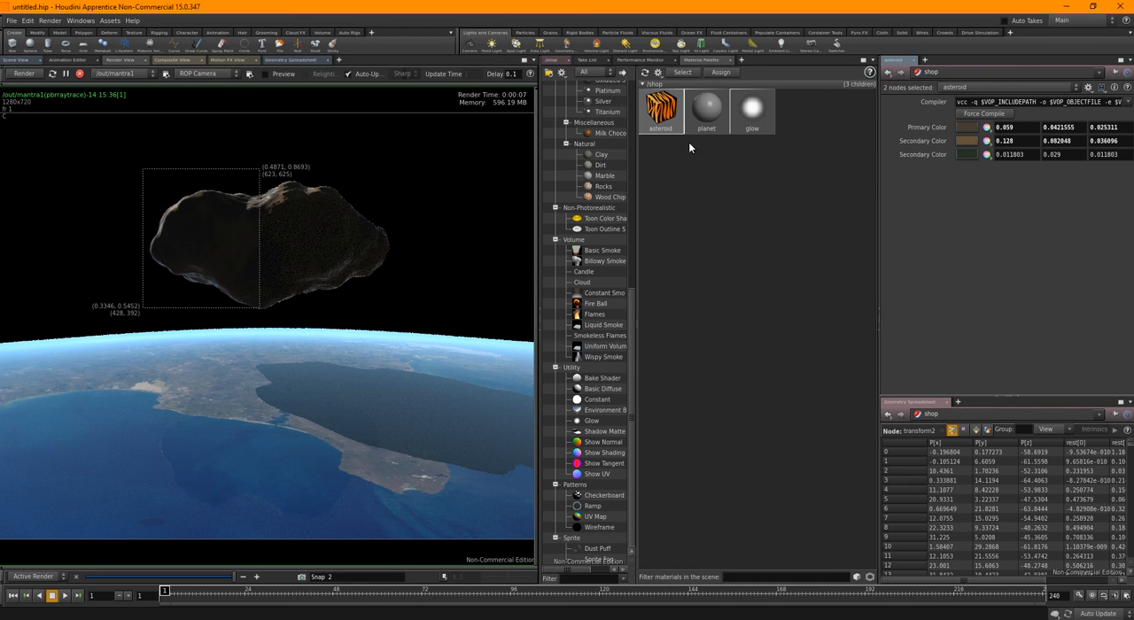
double_click(670, 115)
scroll(777, 360, "down", 1)
middle_click_drag(762, 253, 731, 258)
scroll(762, 199, "down", 1)
scroll(761, 198, "down", 1)
middle_click_drag(792, 410, 677, 333)
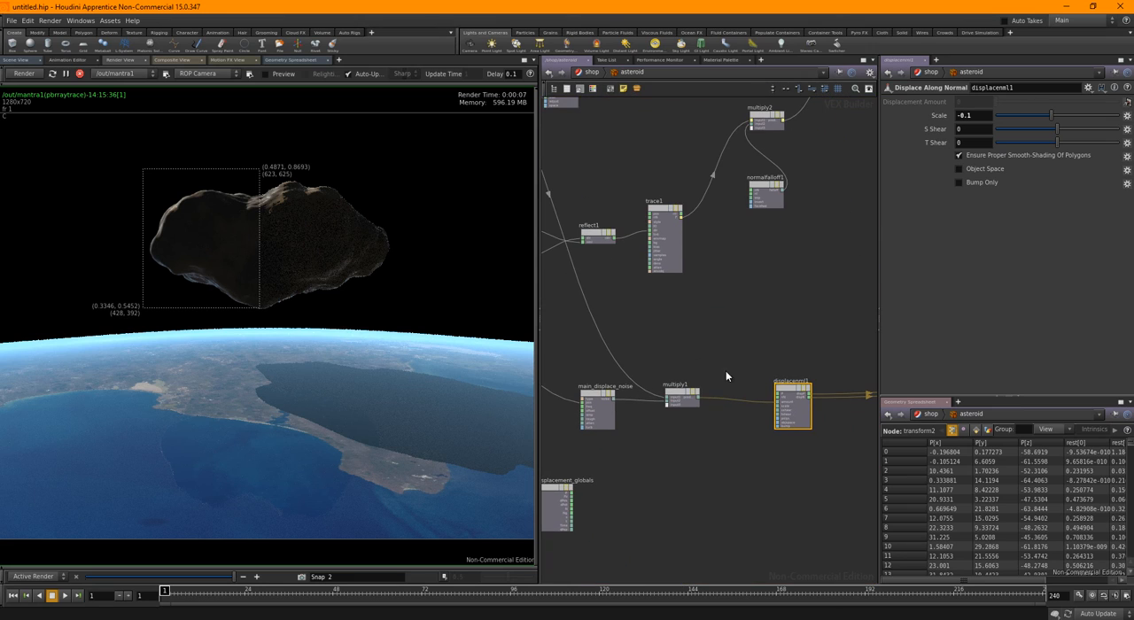
Try a Scale of -1 on the displacenml1 node, restore it to -0.1 and stop the region render
left_click_drag(974, 117, 950, 124)
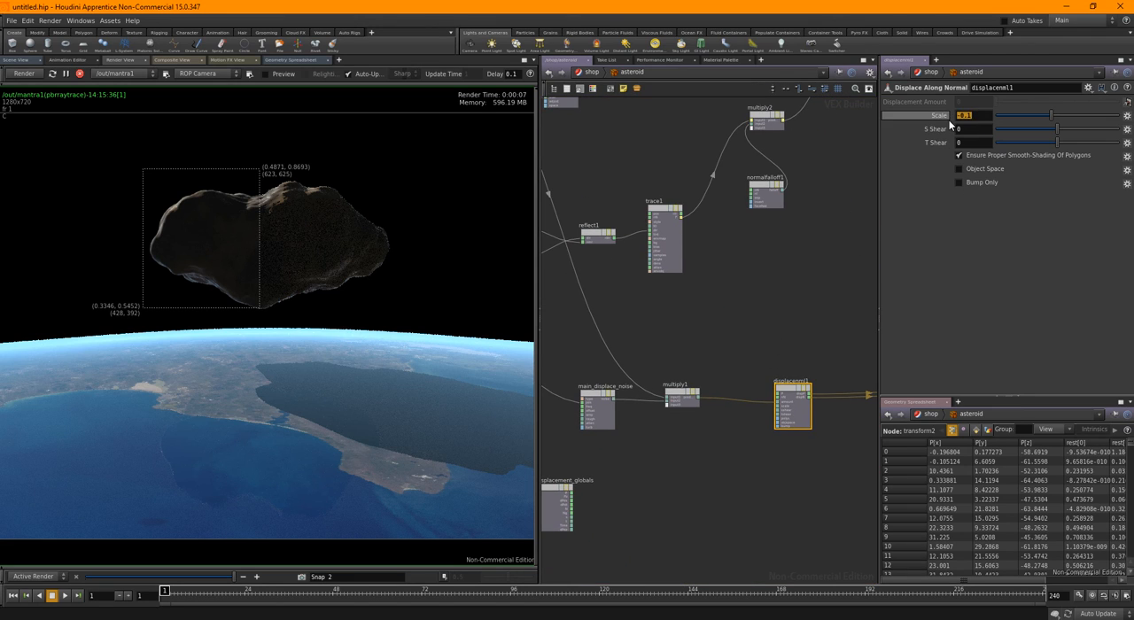
type("-1")
key("Return")
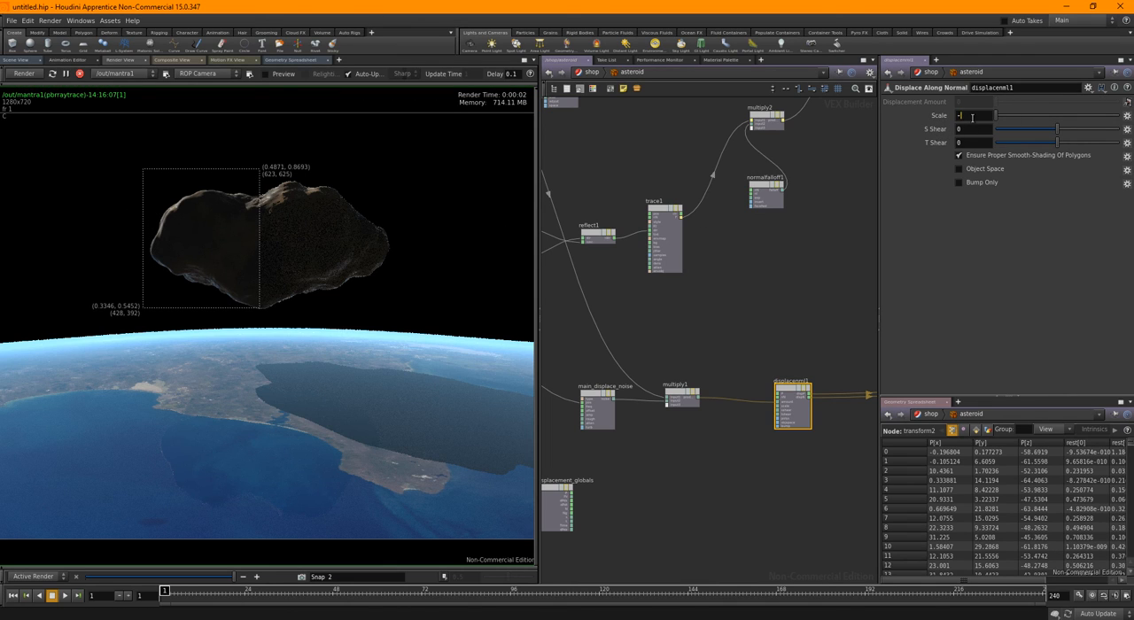
key("Return")
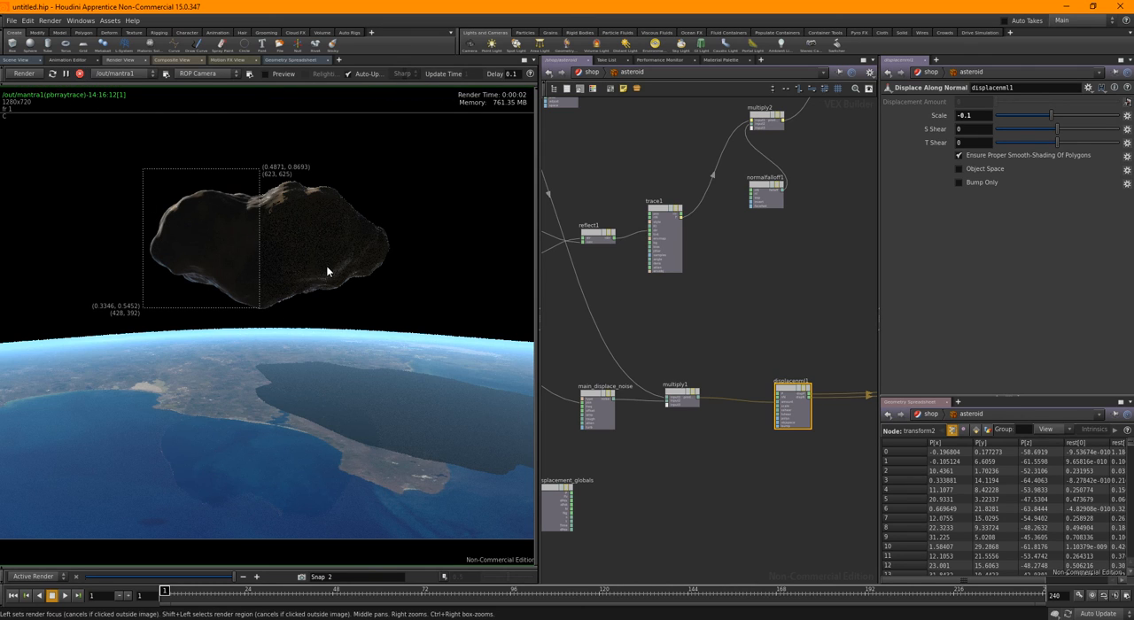
left_click(80, 75)
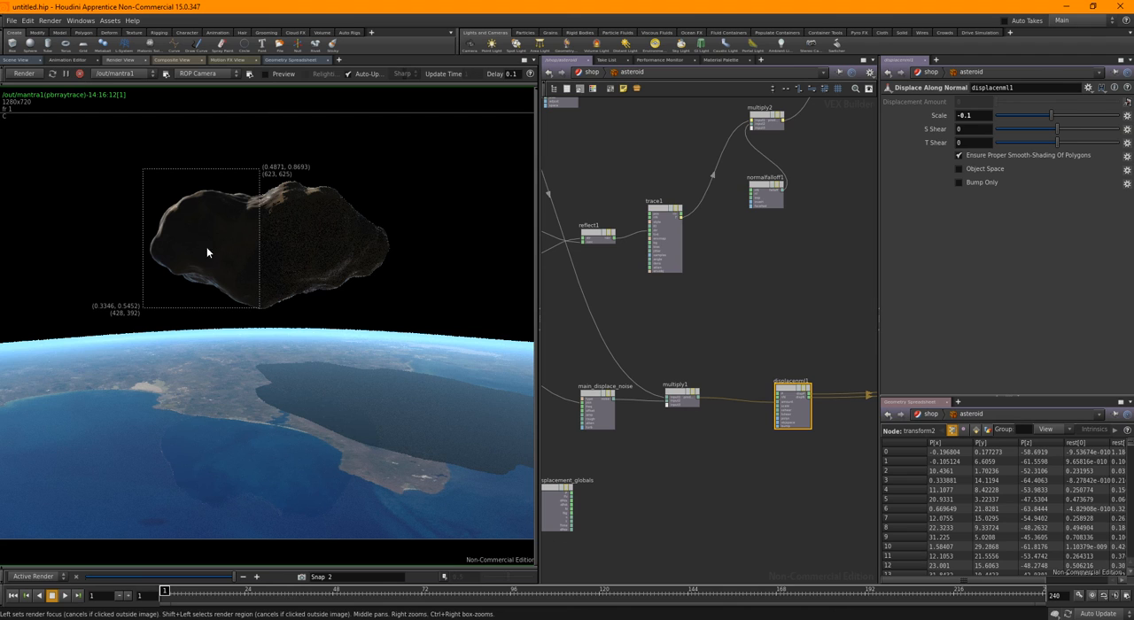
Connect the P output of the surface globals node to the P input of restpos1
middle_click_drag(715, 296, 783, 315)
scroll(697, 273, "down", 3)
scroll(630, 291, "up", 4)
scroll(630, 290, "up", 3)
middle_click_drag(635, 296, 681, 378)
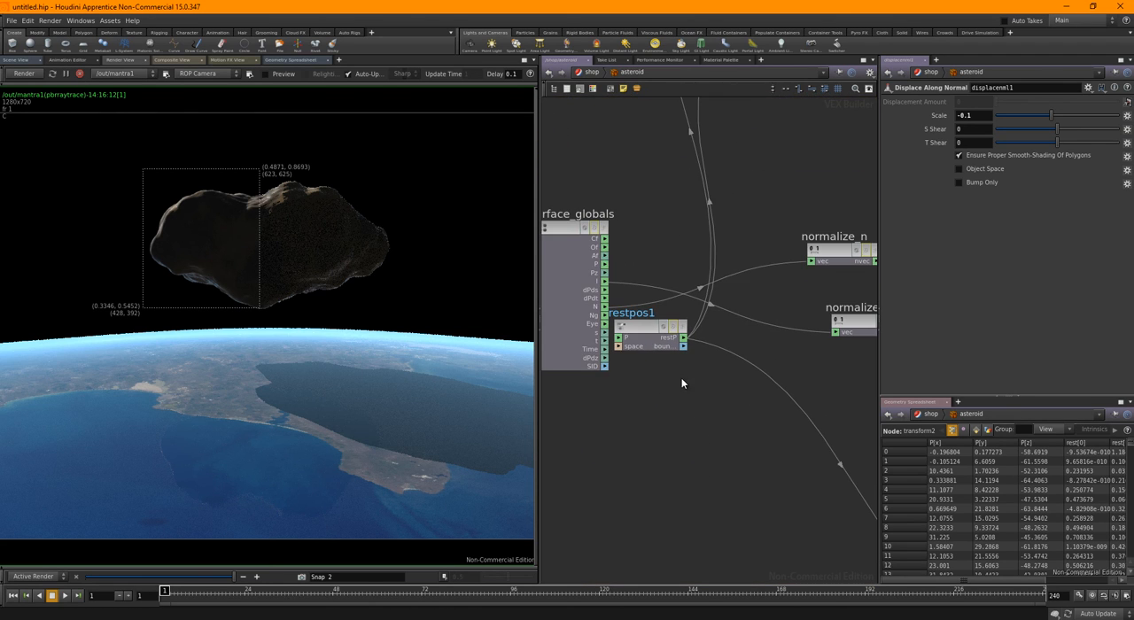
left_click_drag(633, 326, 671, 354)
left_click_drag(606, 266, 663, 365)
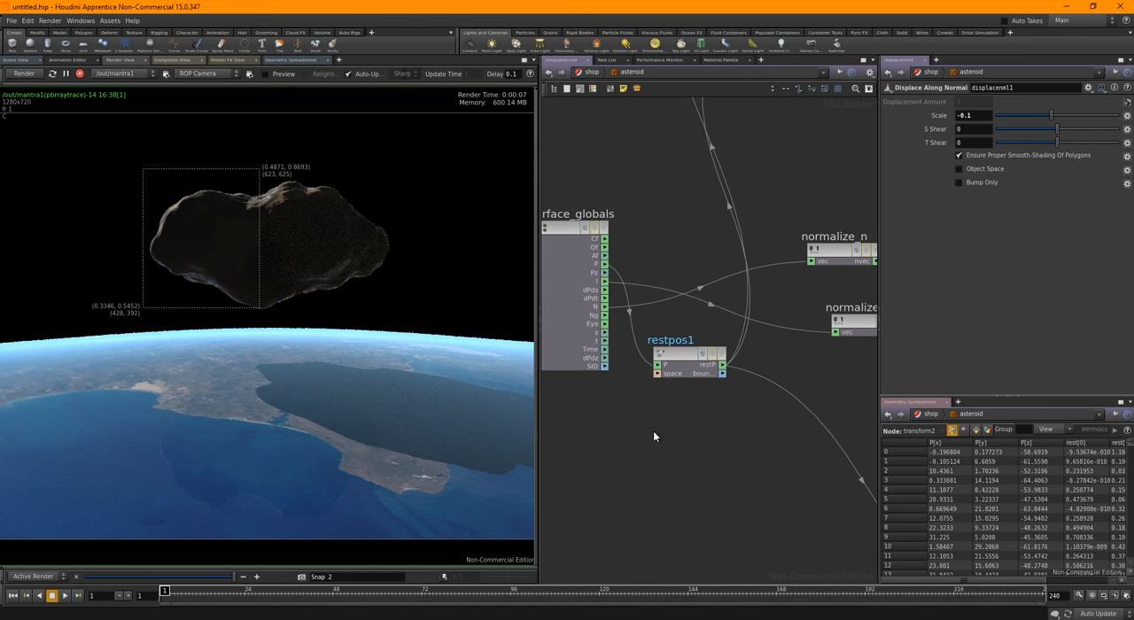
Try displacement Scale values of -1, -0.1 and -10 on the displacenml1 node, comparing the region render
scroll(709, 444, "down", 5)
middle_click_drag(791, 503, 633, 438)
middle_click_drag(750, 486, 677, 464)
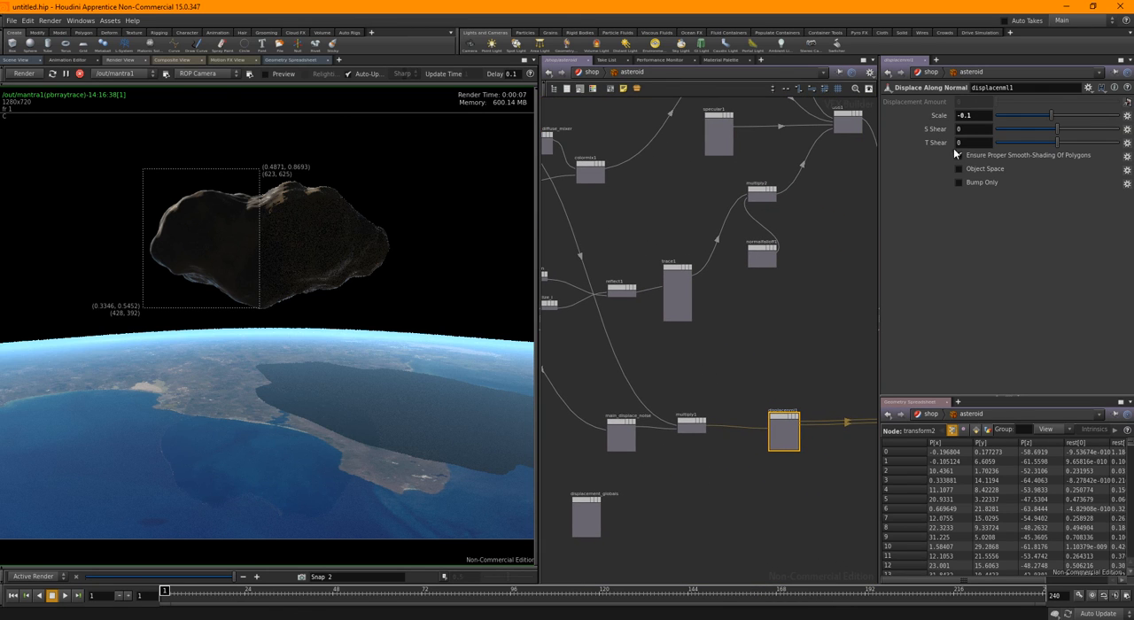
left_click_drag(981, 114, 933, 127)
key("Return")
left_click_drag(961, 116, 936, 126)
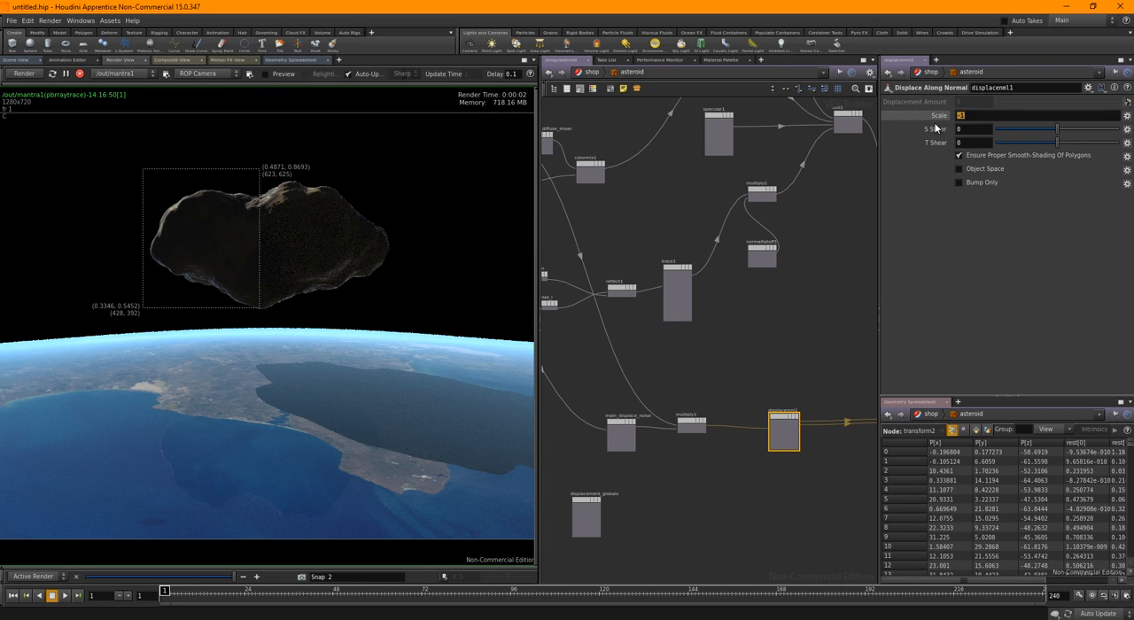
type("-0.1")
key("Return")
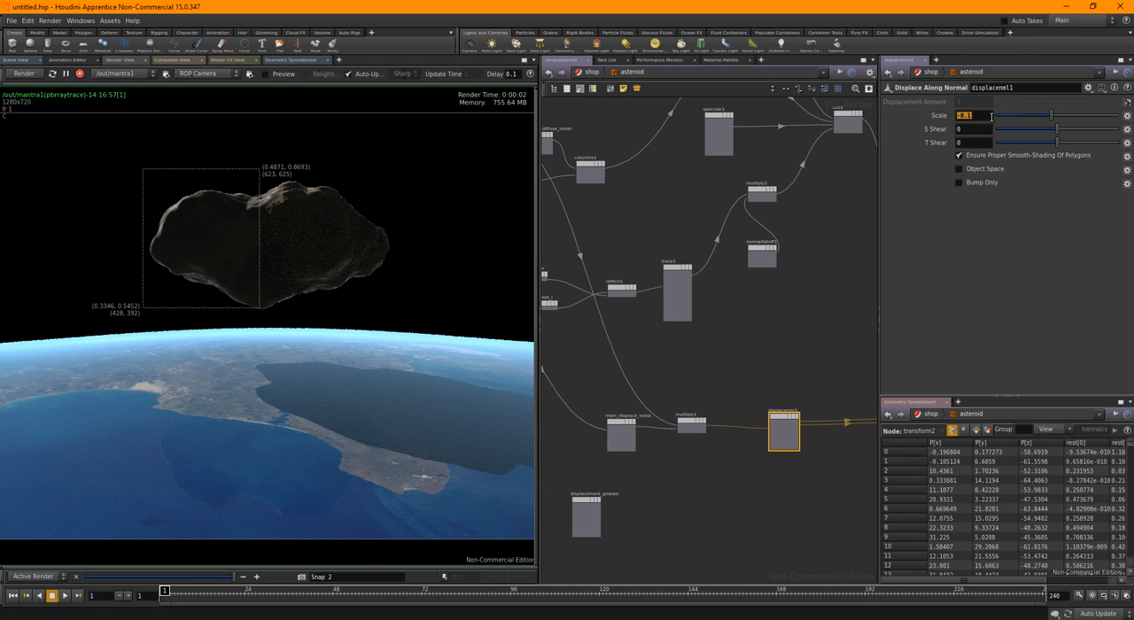
type("-10")
key("Return")
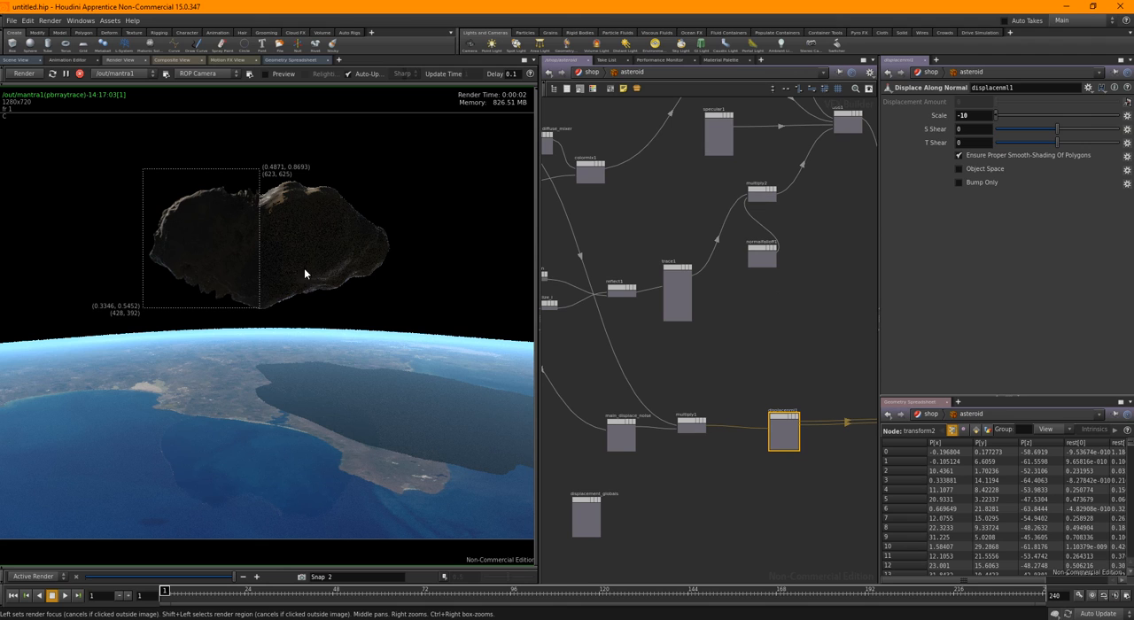
Disconnect the surface globals P output from the P input of restpos1
middle_click_drag(583, 351, 750, 375)
scroll(631, 347, "up", 4)
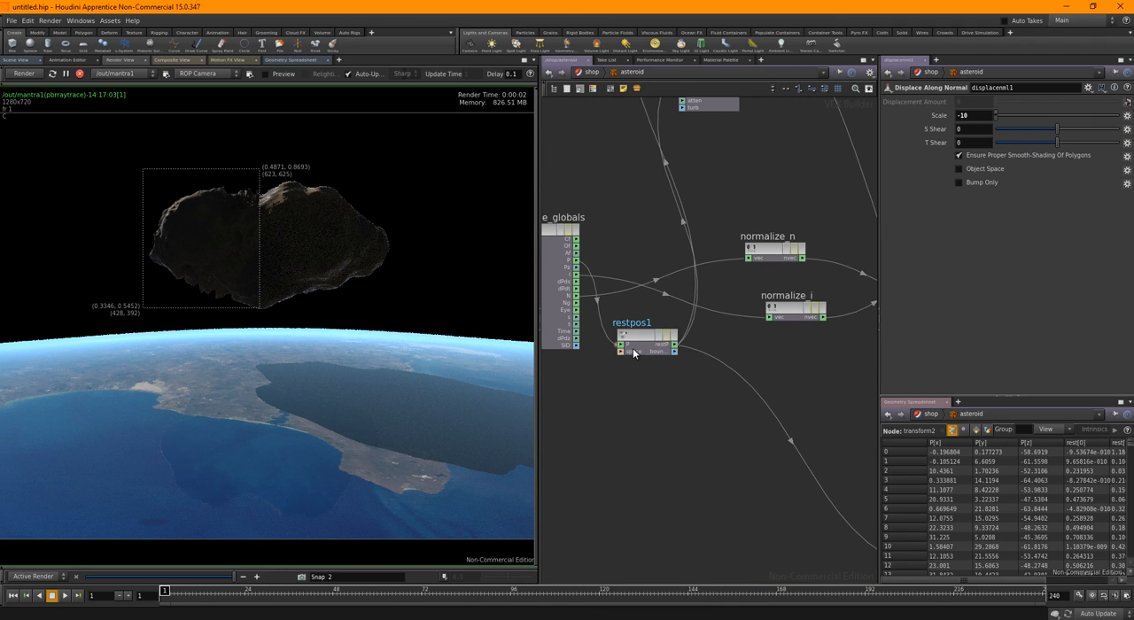
left_click_drag(577, 385, 583, 386)
Set the displacenml1 Scale to -5 and render a region enclosing the whole asteroid
type("-5")
key("Return")
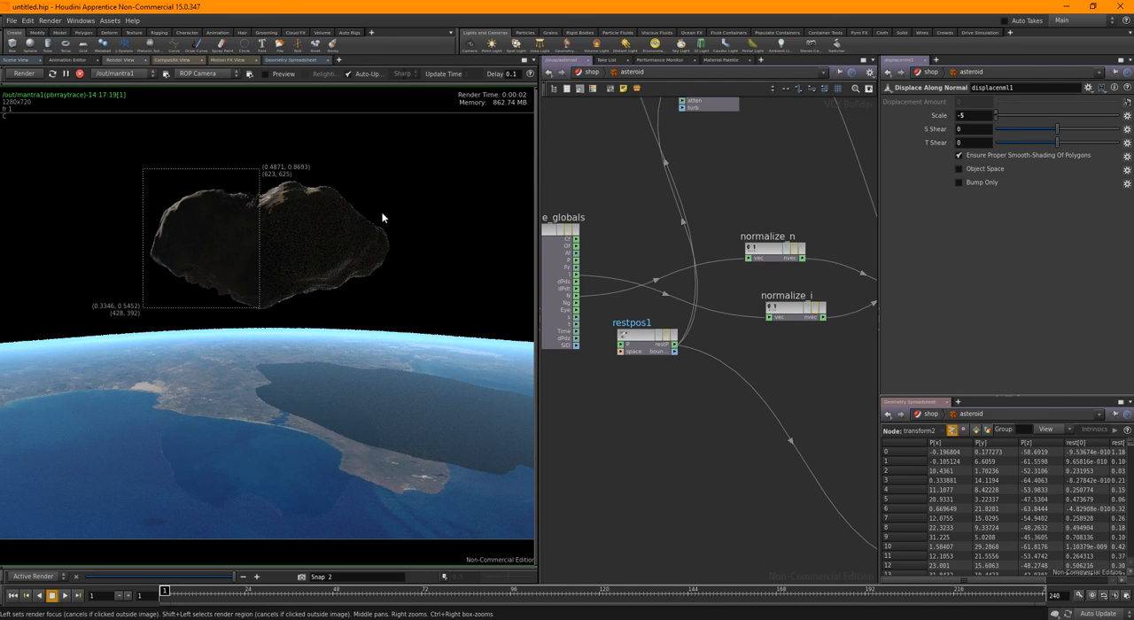
left_click_drag(145, 162, 399, 319, "shift")
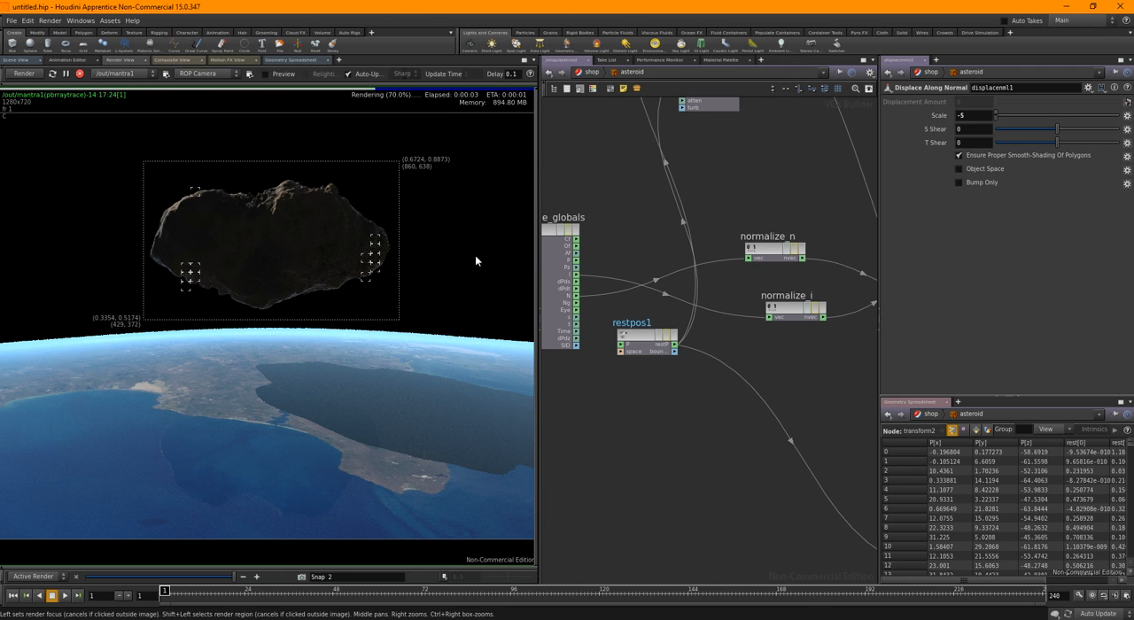
Move the asteroid to Position 0.18 along its path and render the full camera frame without a region
left_click(28, 61)
left_click(29, 46)
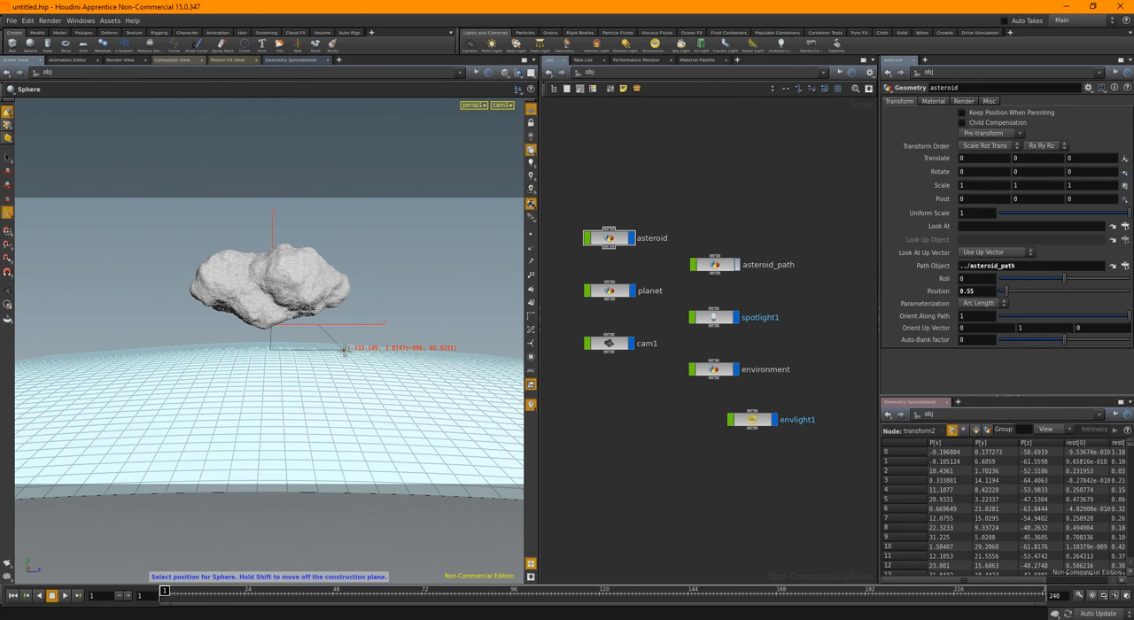
key("Escape")
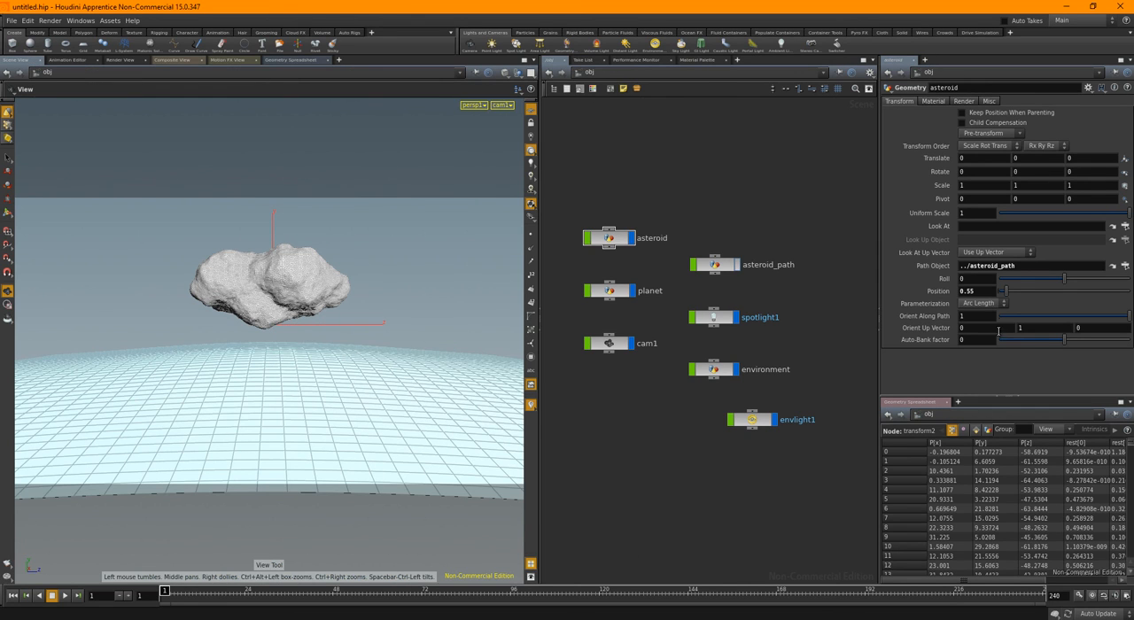
left_click_drag(1007, 293, 1003, 298)
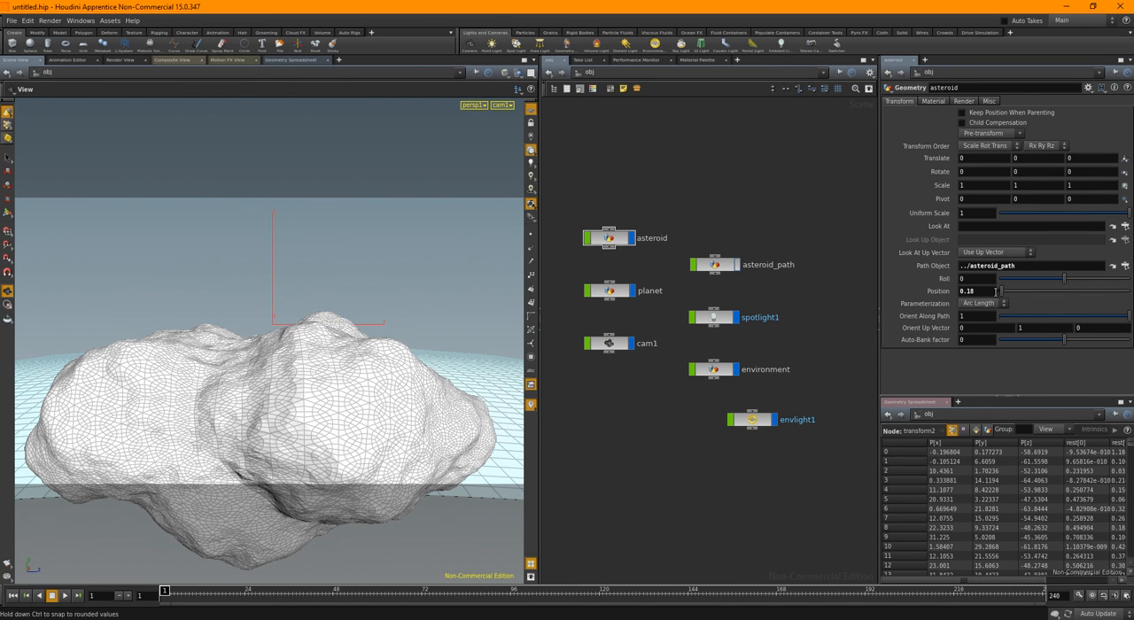
left_click(107, 60)
left_click(38, 75)
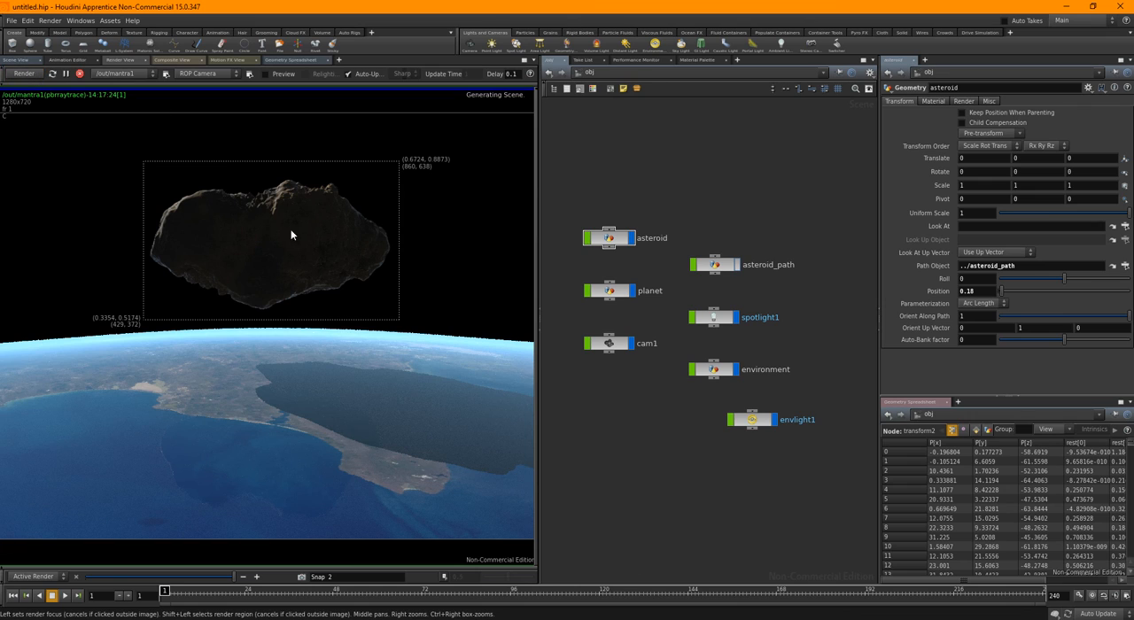
left_click(150, 98, "shift")
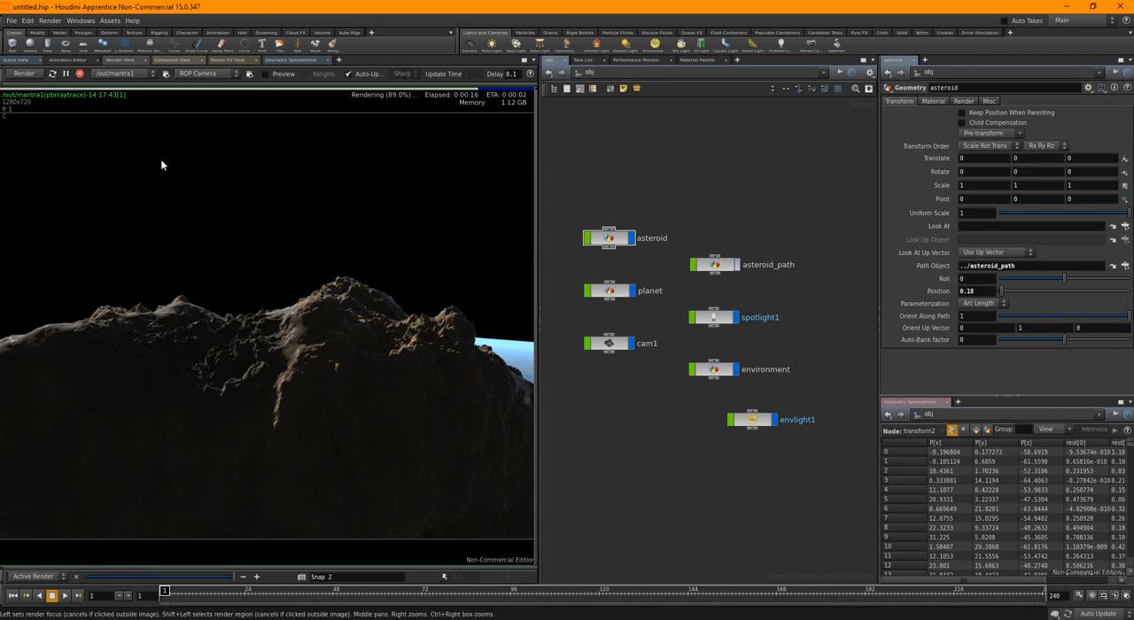
Create a spotlight from a distant view framing the textured planet, asteroid and camera, and look through cam1 again
left_click(26, 60)
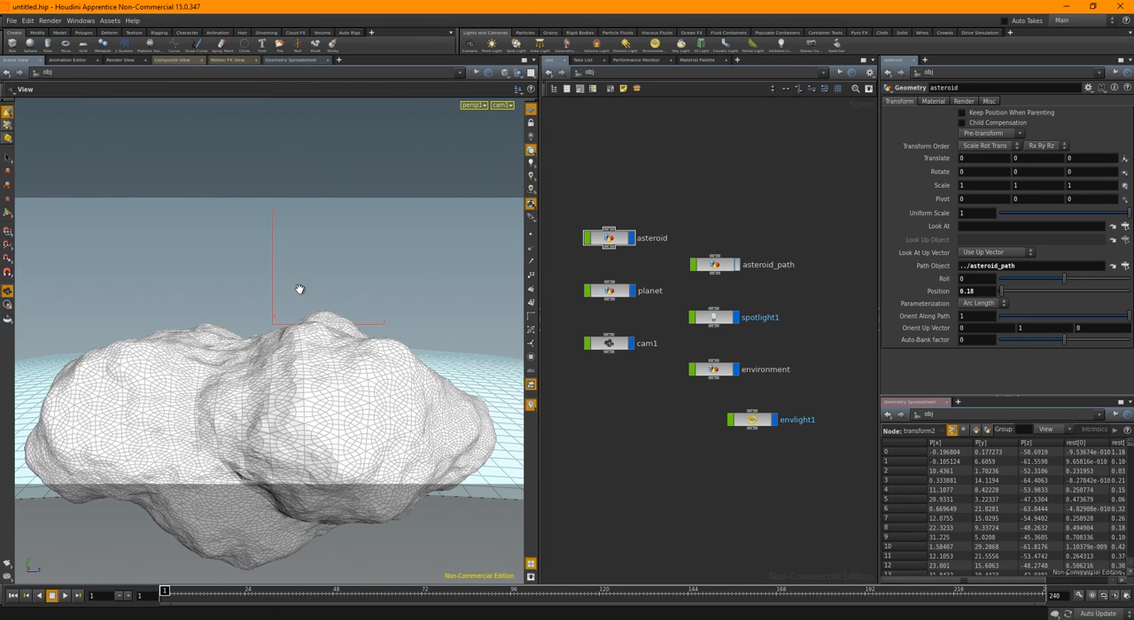
right_click_drag(412, 300, 200, 304)
left_click_drag(289, 349, 258, 261)
right_click_drag(258, 261, 176, 346)
middle_click_drag(175, 346, 190, 248)
left_click_drag(277, 341, 297, 404)
right_click_drag(297, 404, 240, 381)
mouse_move(240, 381)
left_mouse_down()
mouse_move(256, 391)
mouse_move(237, 389)
left_mouse_up()
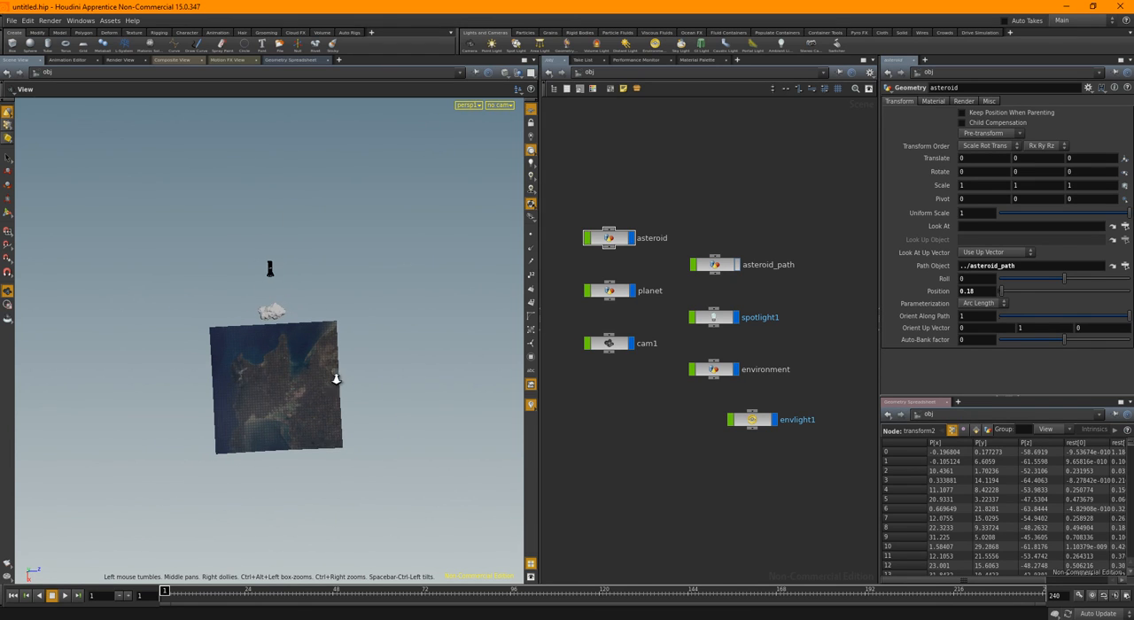
right_click_drag(337, 380, 220, 388)
left_click_drag(221, 388, 238, 392)
right_click_drag(238, 392, 328, 387)
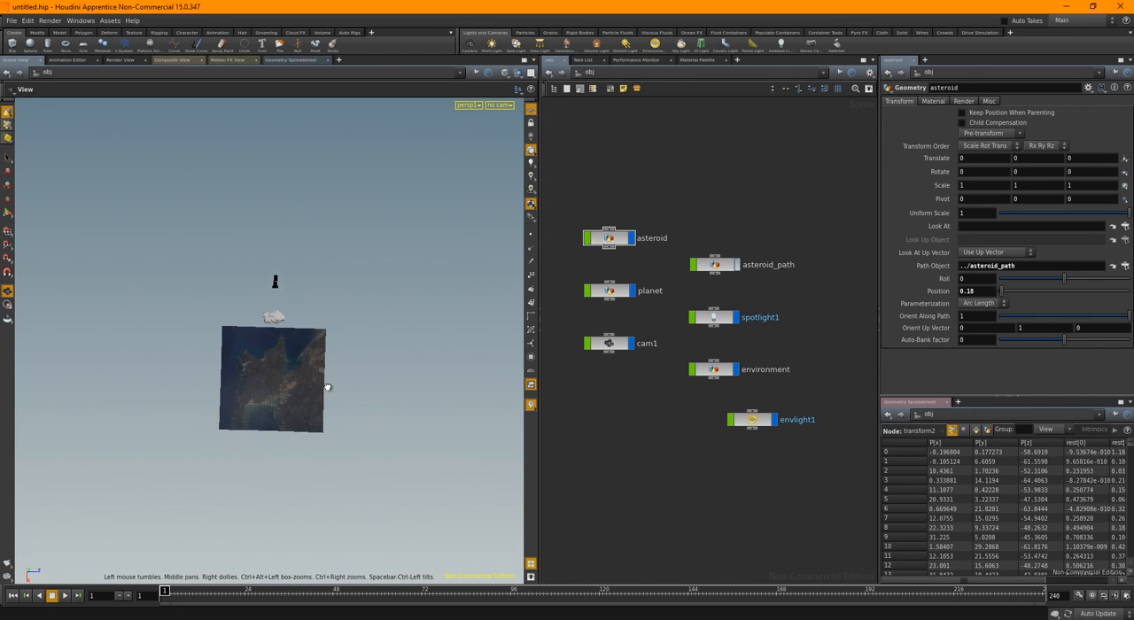
left_click_drag(328, 387, 320, 388)
right_click_drag(320, 388, 364, 395)
middle_click_drag(337, 357, 332, 324)
right_click_drag(332, 324, 449, 339)
mouse_move(448, 339)
left_mouse_down()
mouse_move(435, 347)
mouse_move(438, 322)
left_mouse_up()
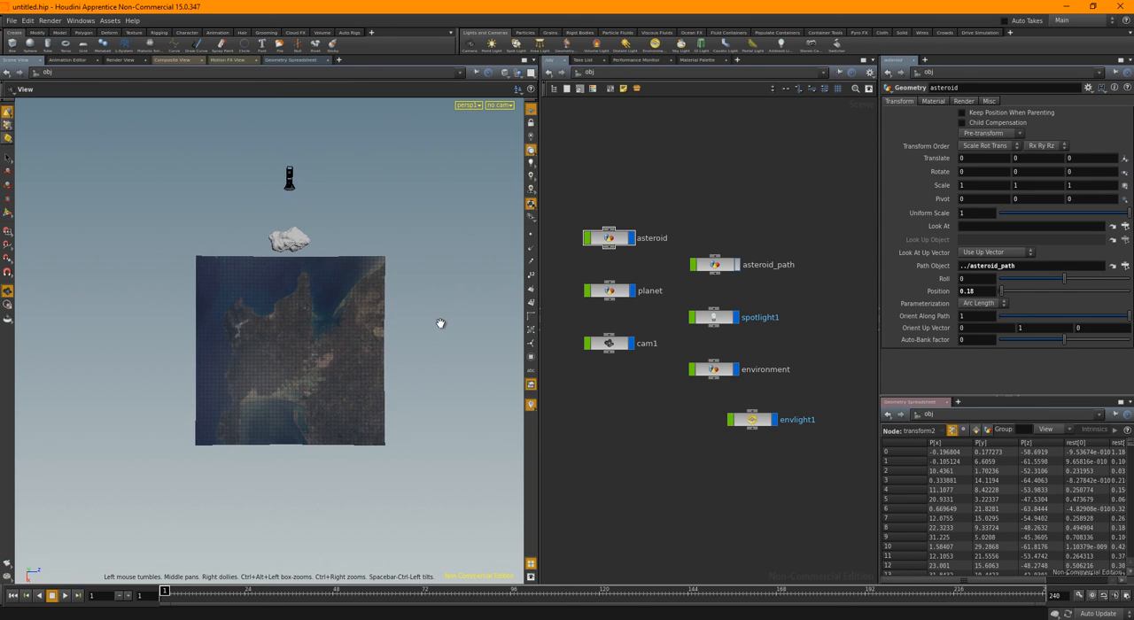
left_click(517, 46)
left_click(495, 105)
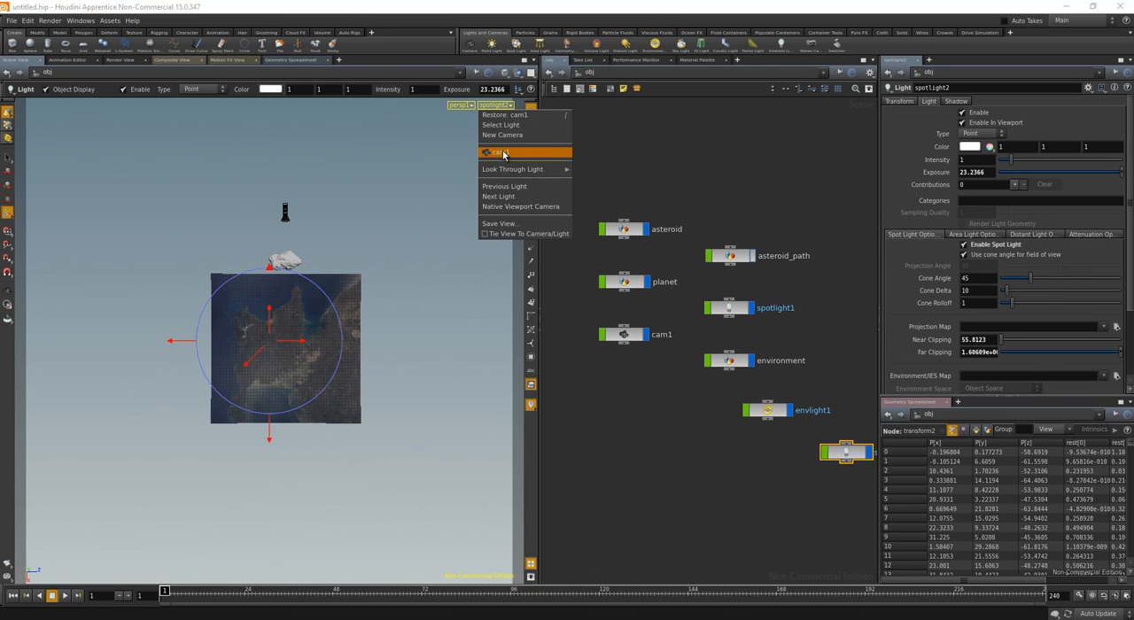
left_click(504, 155)
Place the new spotlight node below cam1 in the network and rename it earth_glow
left_click_drag(845, 454, 626, 460)
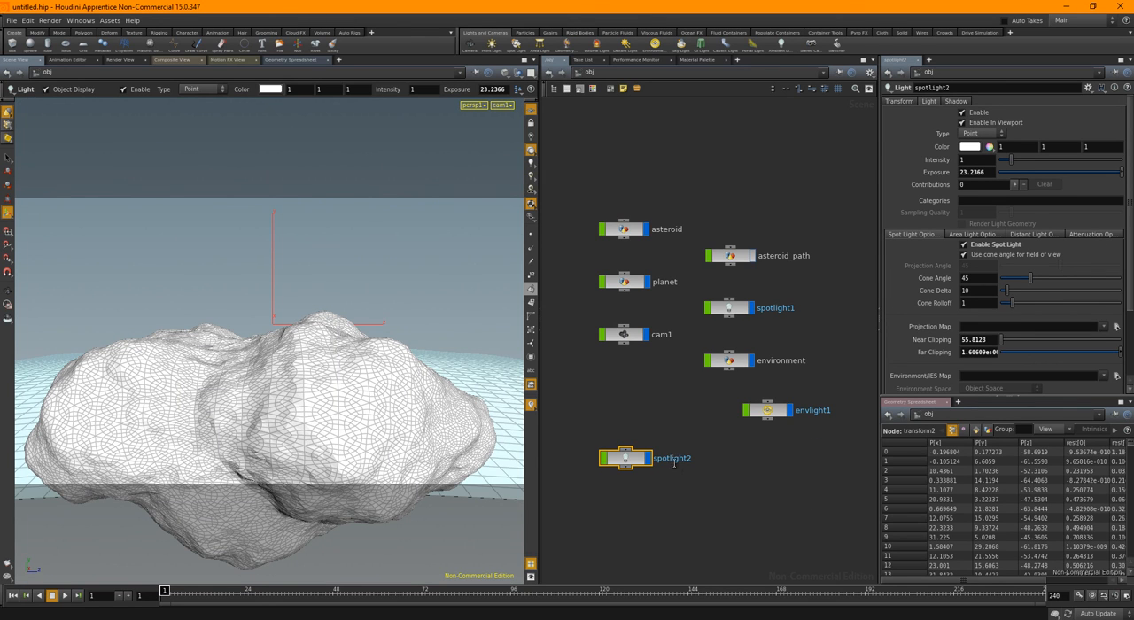
left_click(673, 459)
type("earth_glow")
key("Return")
Set the earth_glow light's color to pale blue (0.4356, 0.6678, 0.9) and move the envlight1 node closer to it
left_click(969, 147)
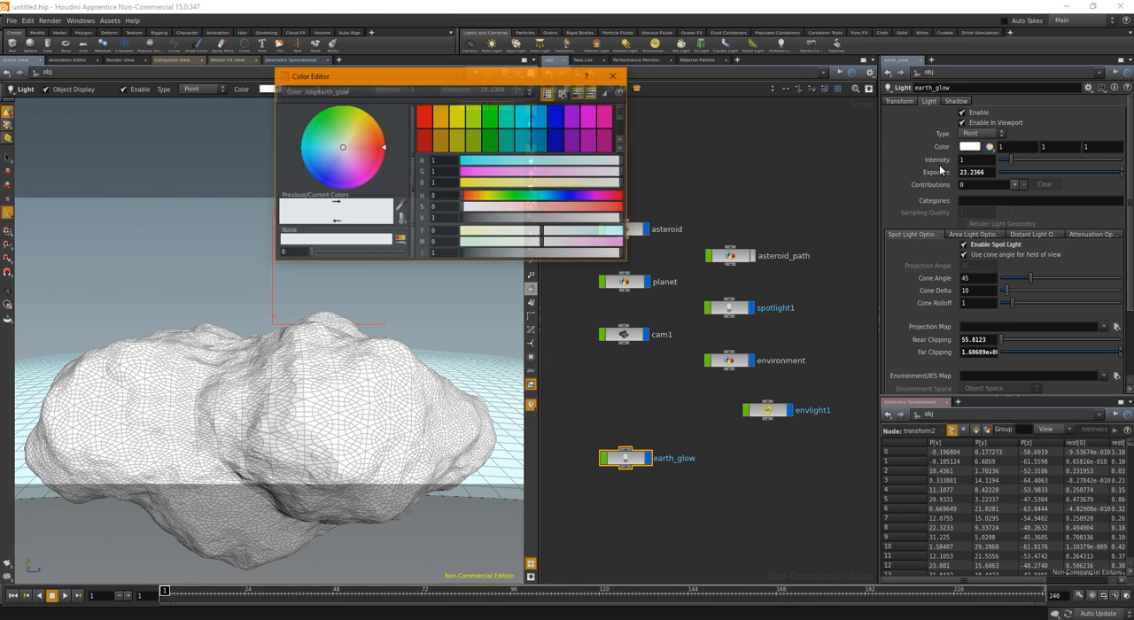
left_click(537, 125)
left_click_drag(506, 209, 545, 207)
left_click(615, 76)
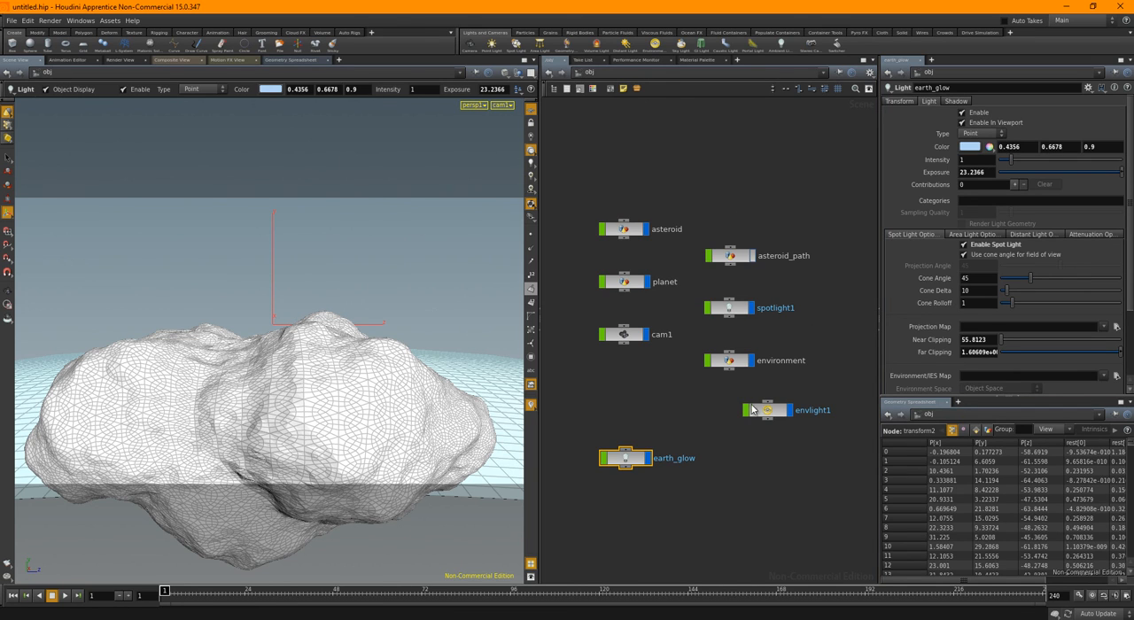
left_click_drag(752, 409, 636, 400)
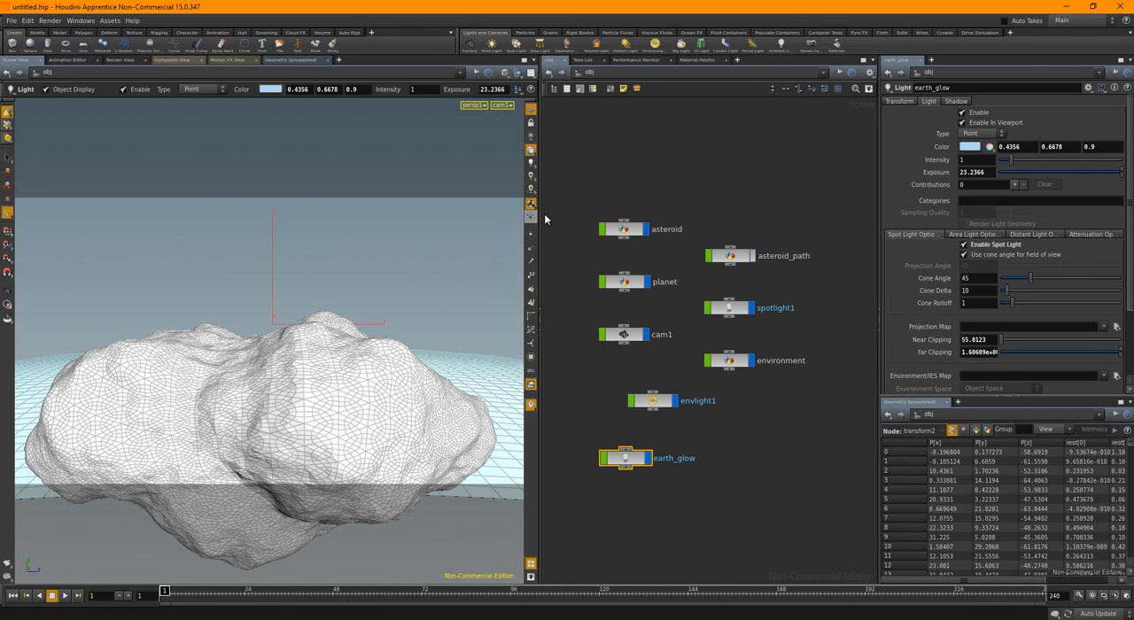
left_click_drag(539, 216, 502, 216)
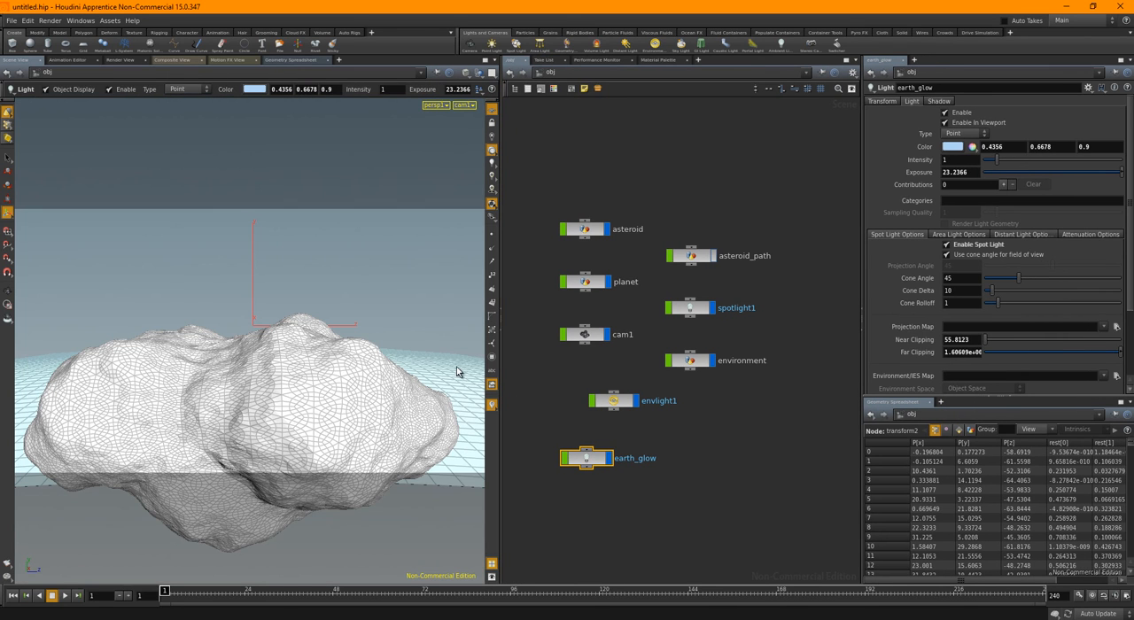
Use the Light Linker to restrict earth_glow to the asteroid object only, and return to the light's parameters
left_click(940, 102)
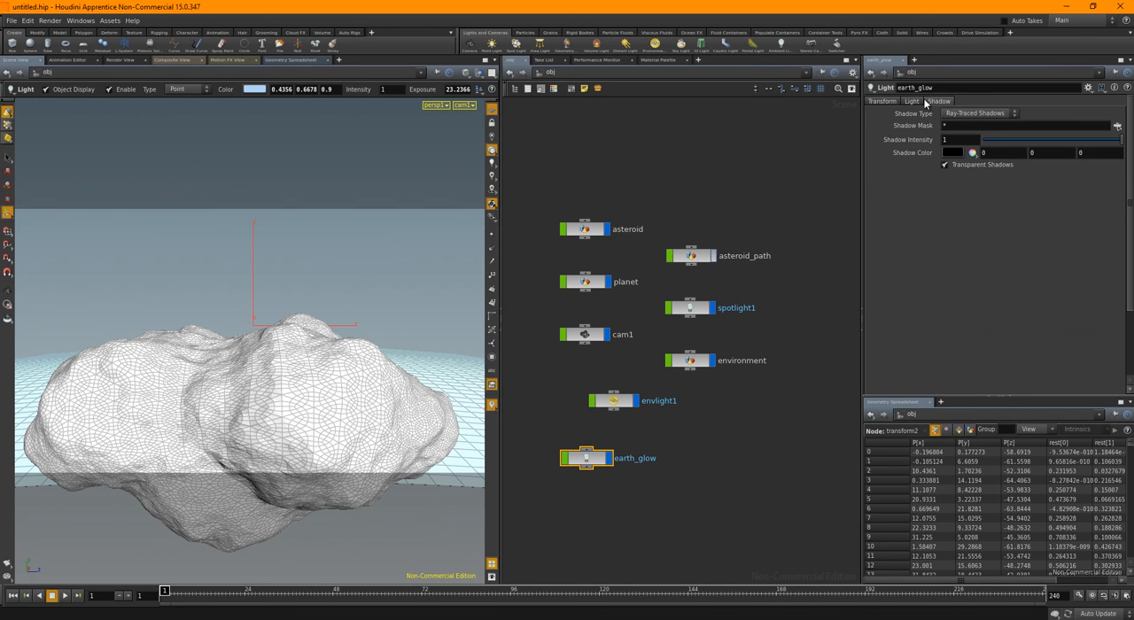
left_click(915, 102)
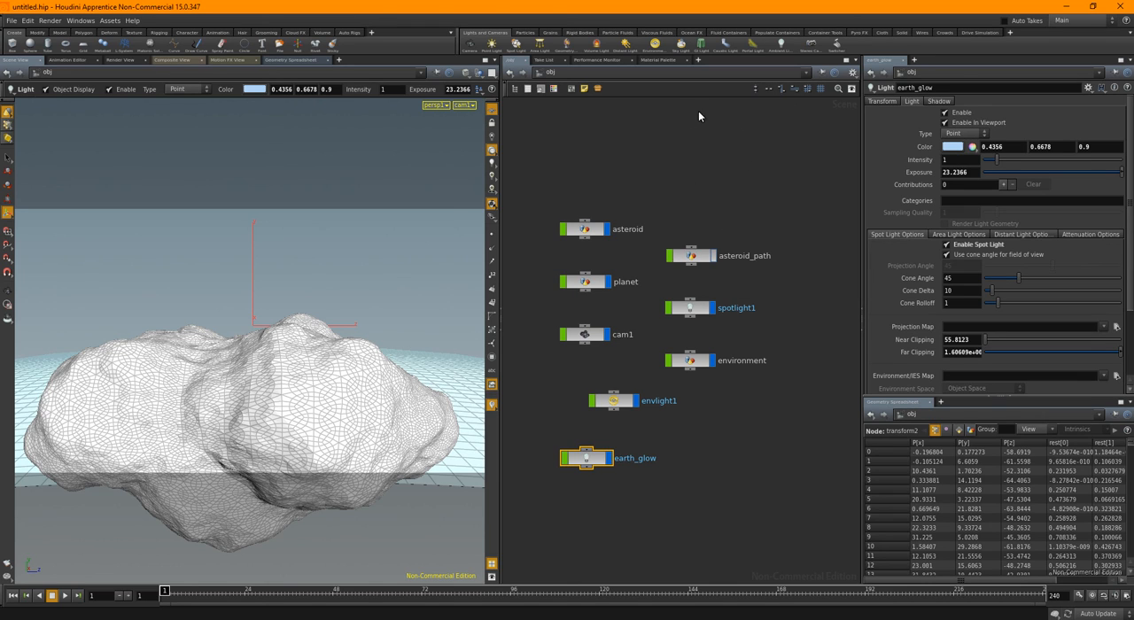
left_click(914, 60)
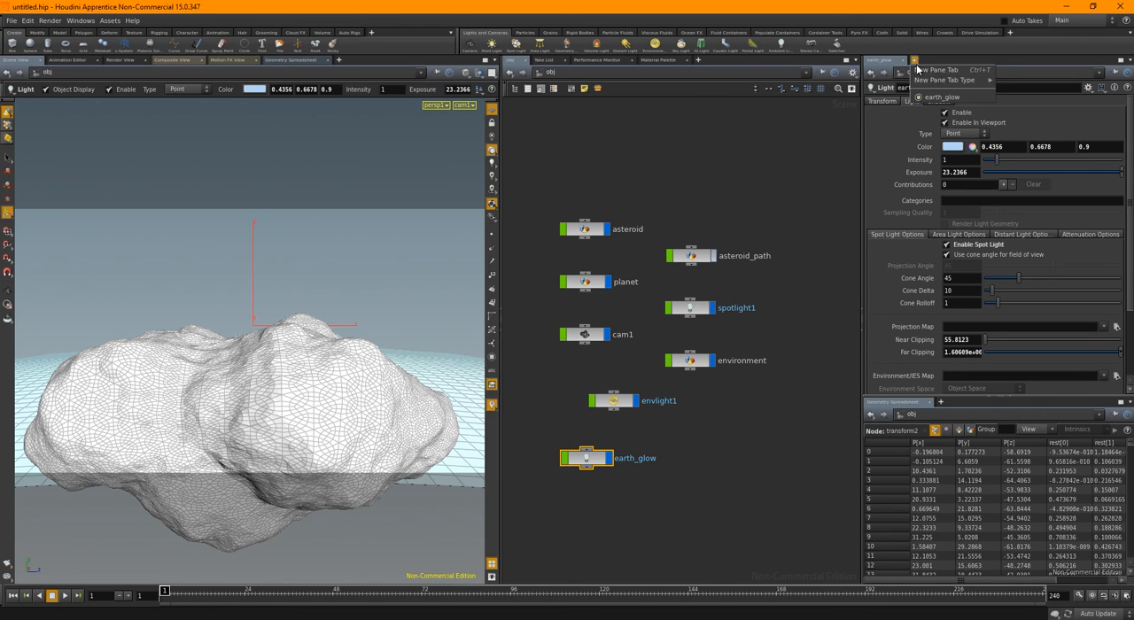
mouse_move(984, 80)
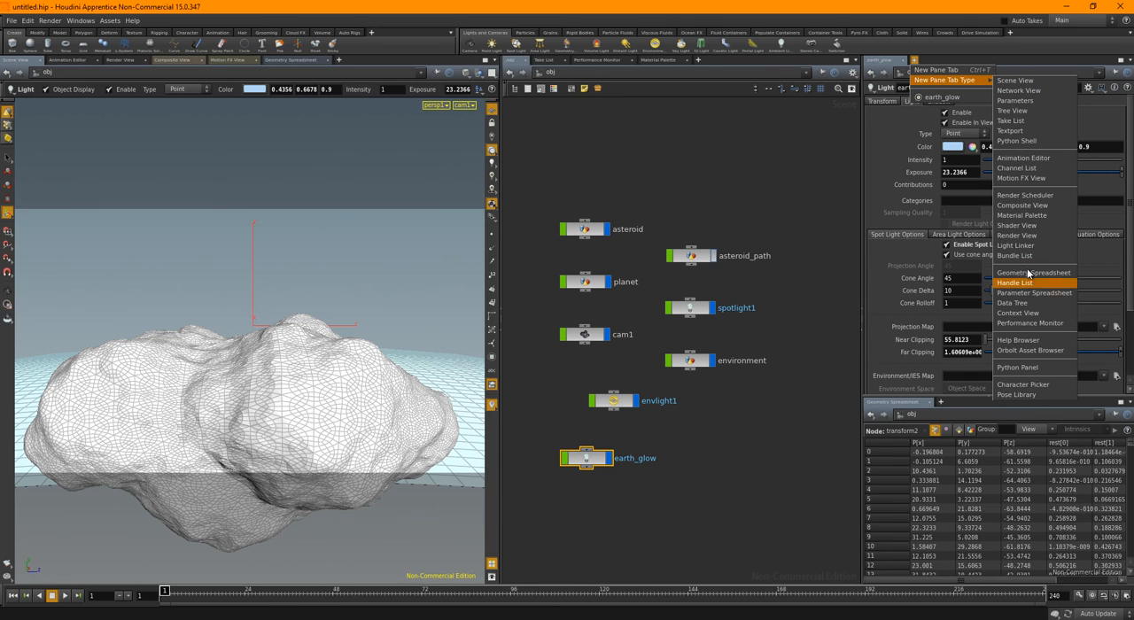
left_click(1016, 245)
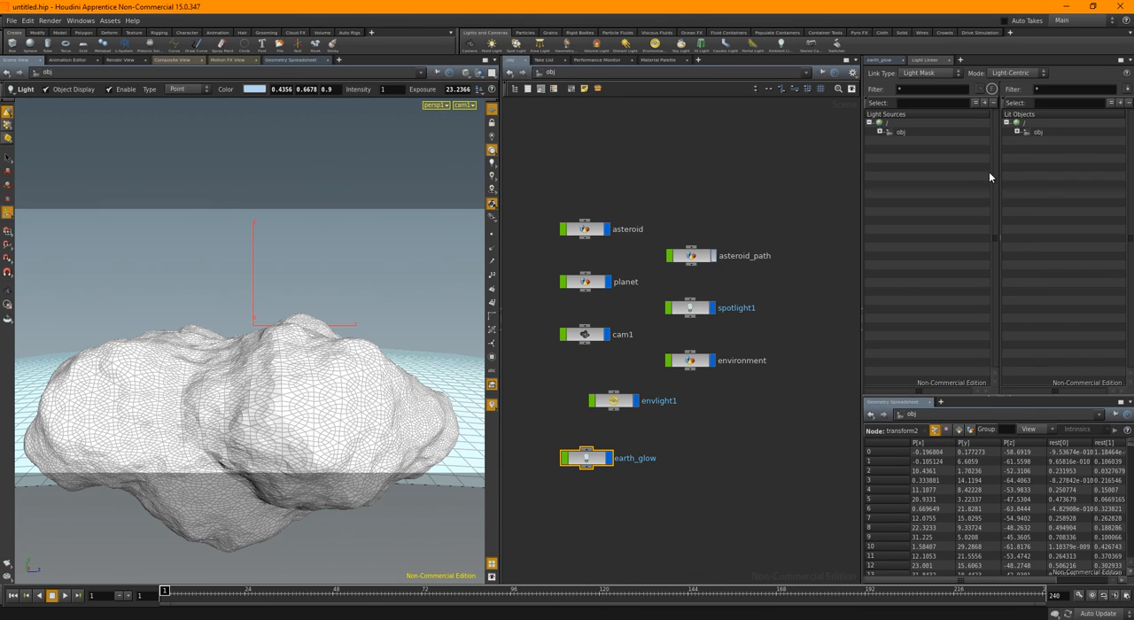
left_click(880, 131)
left_click(922, 140)
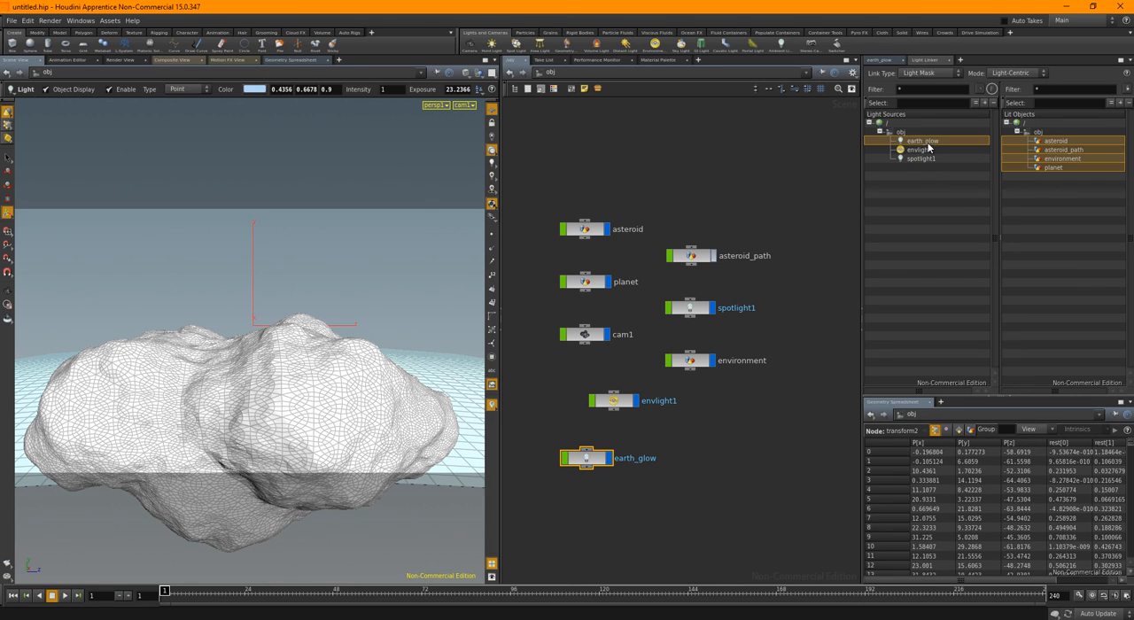
left_click(1063, 142)
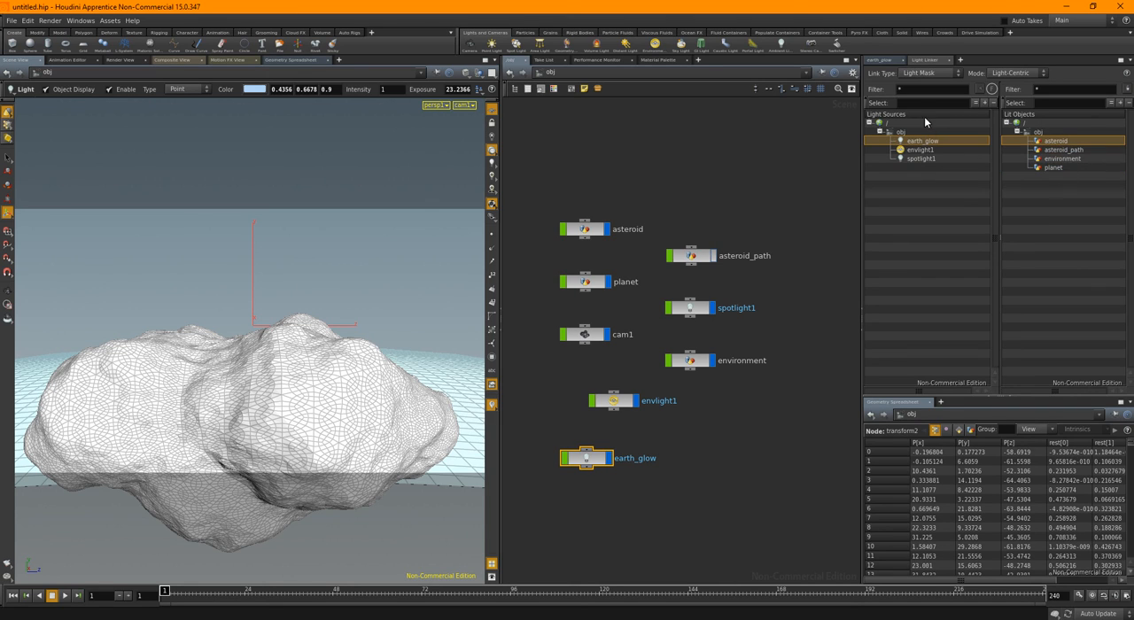
left_click(881, 61)
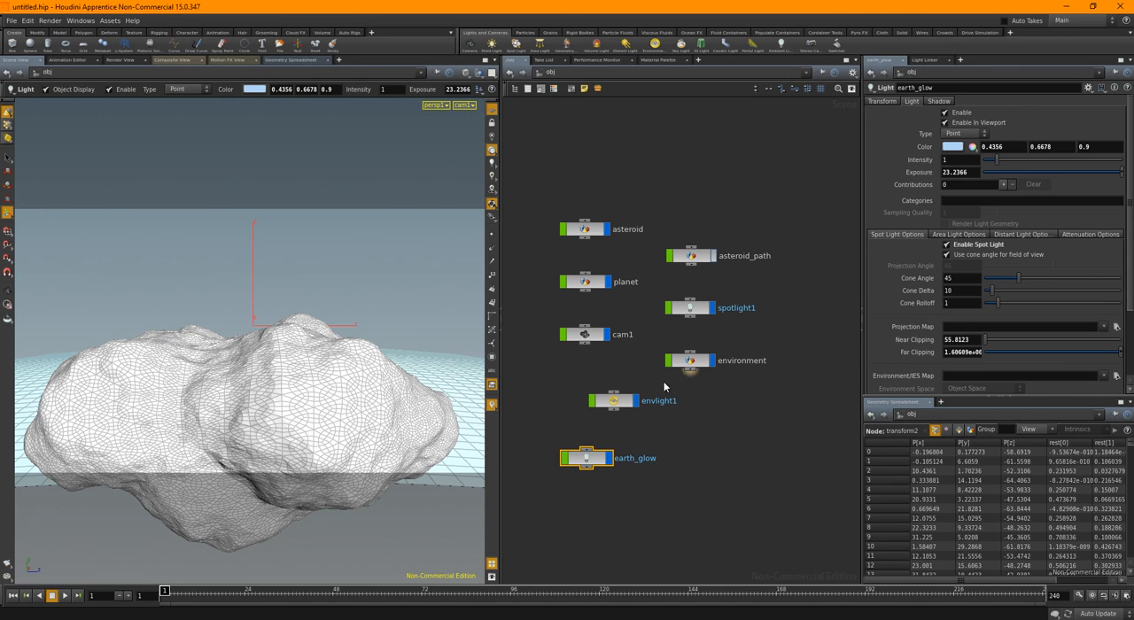
Set the asteroid's path Position to 0.33 and render a region over its lower-right underside
left_click(650, 247)
left_click(592, 230)
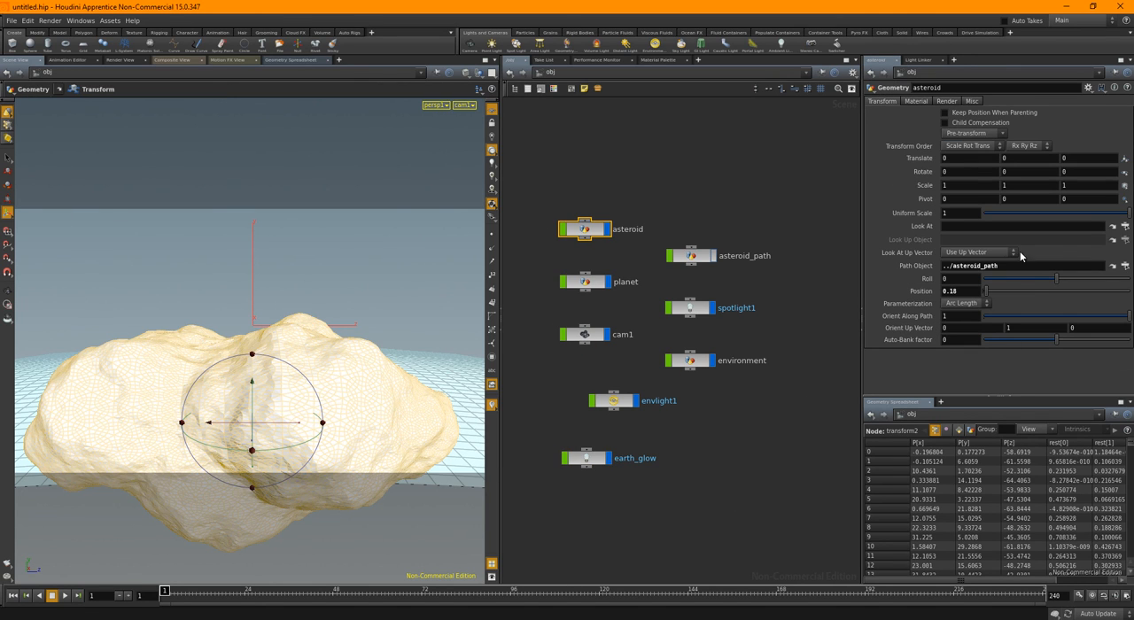
left_click_drag(988, 295, 991, 295)
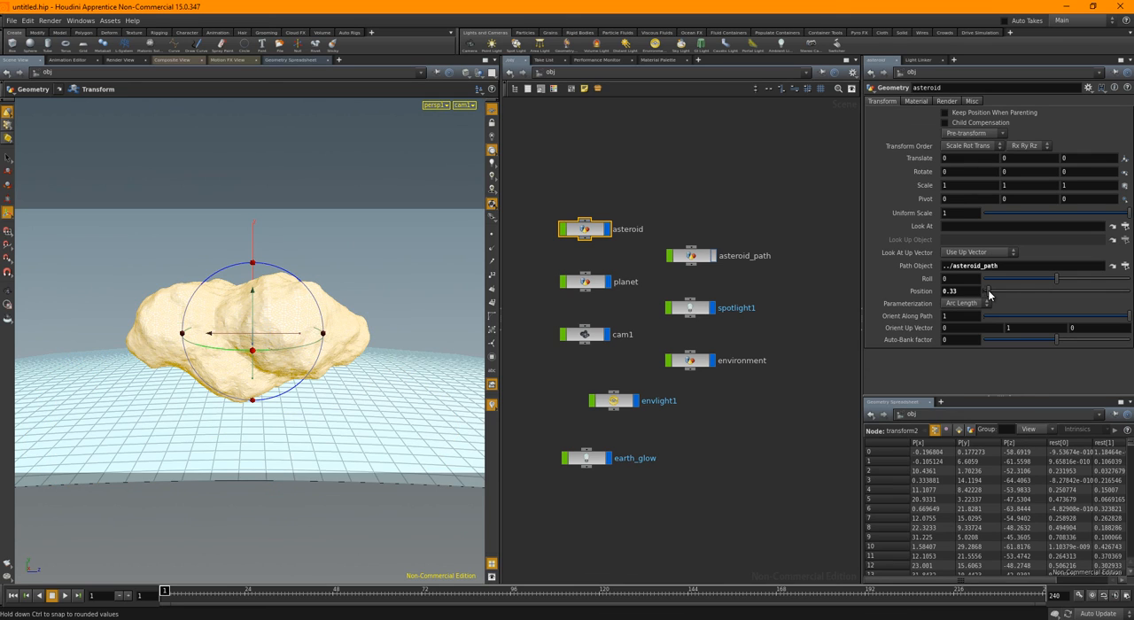
left_click(121, 59)
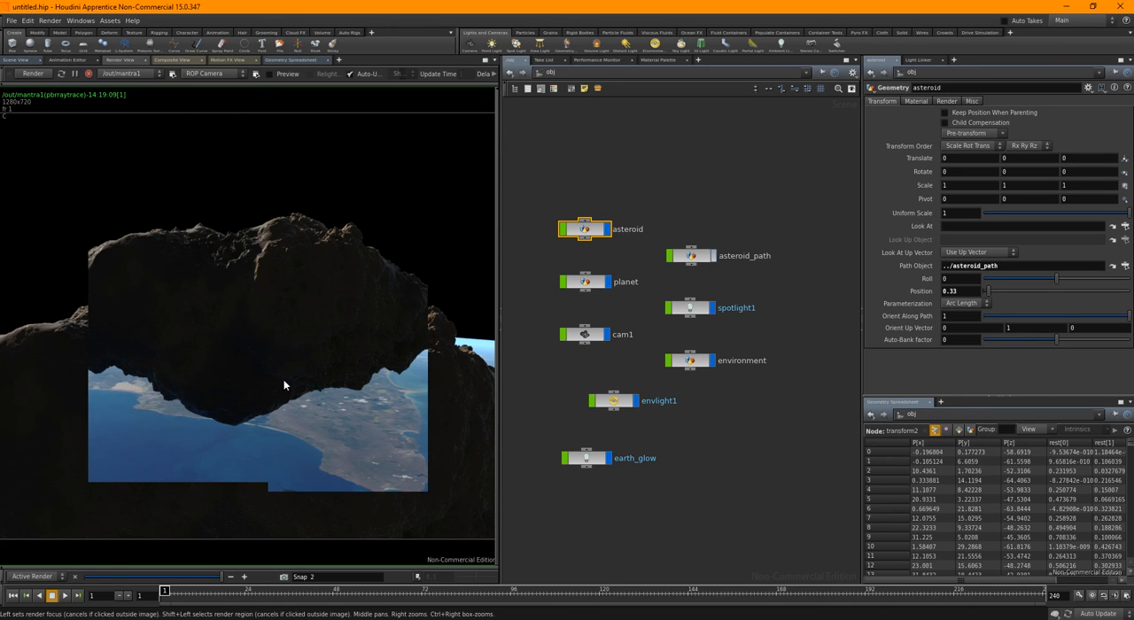
left_click_drag(253, 334, 390, 432, "shift")
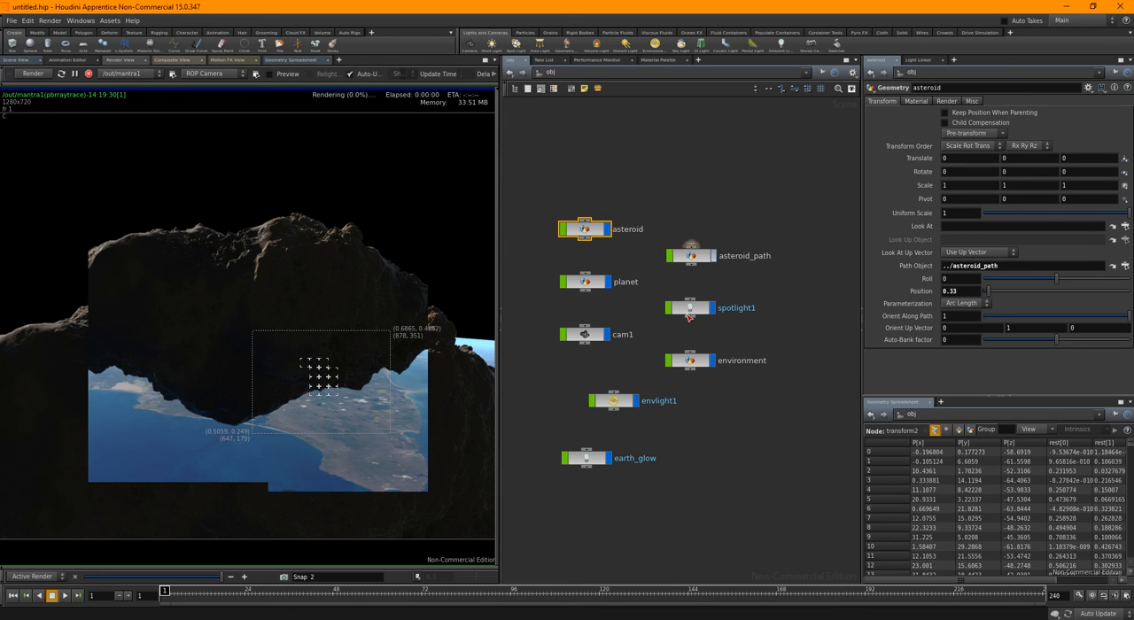
Raise the earth_glow light's intensity in stages up to 10 and re-render the asteroid preview
left_click(587, 458)
double_click(963, 160)
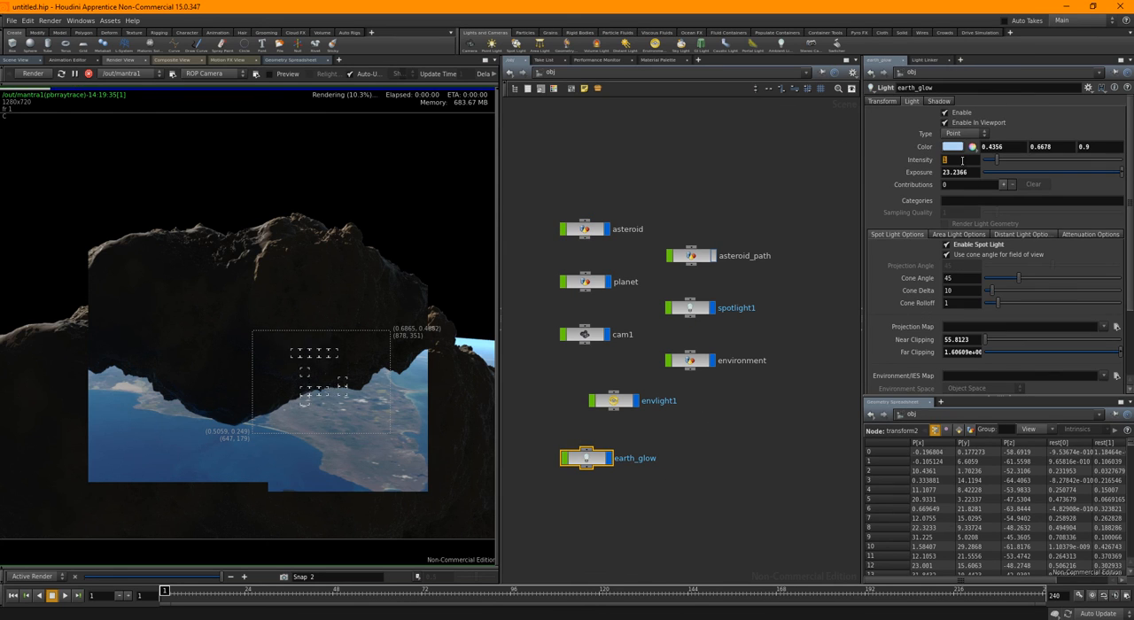
type("2")
key("Return")
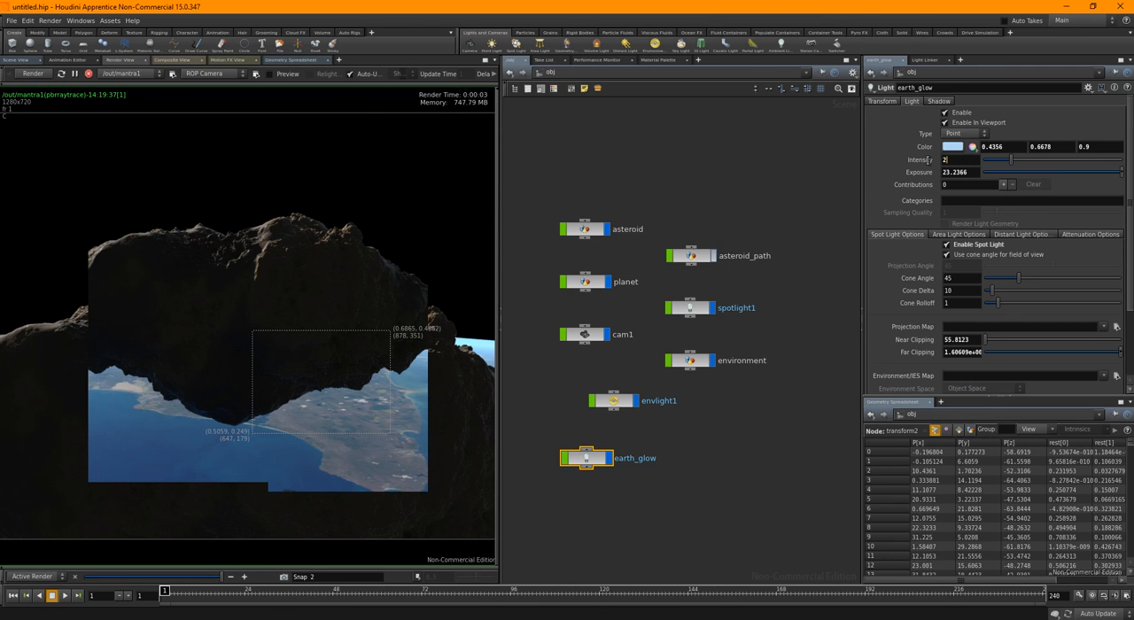
left_click_drag(952, 161, 923, 163)
type("3")
key("Return")
type("10")
key("Return")
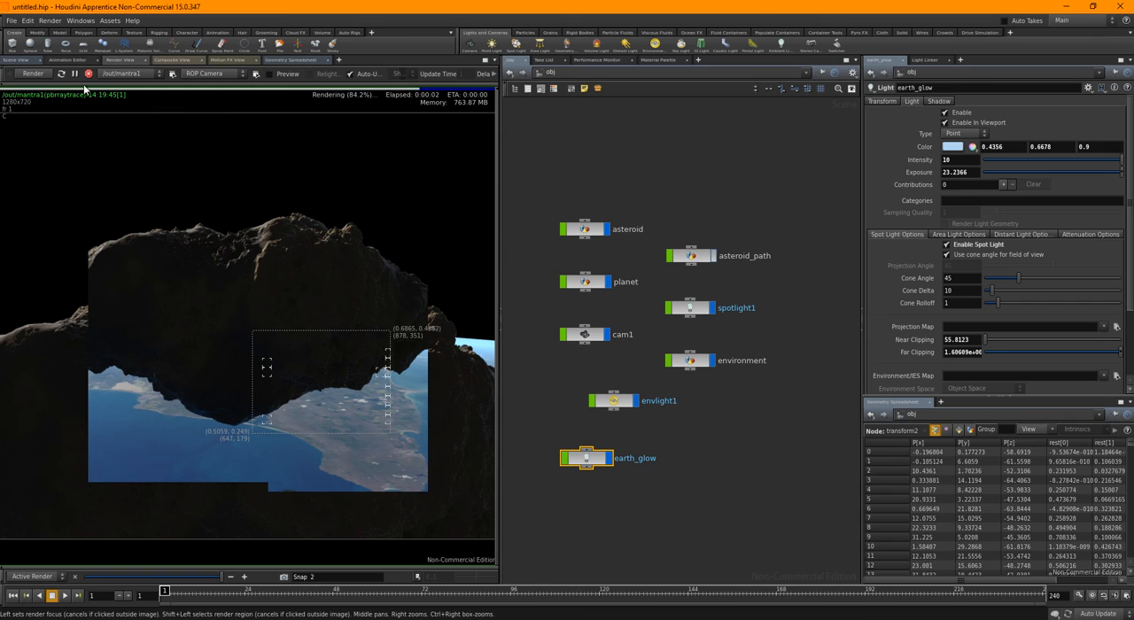
left_click(46, 75)
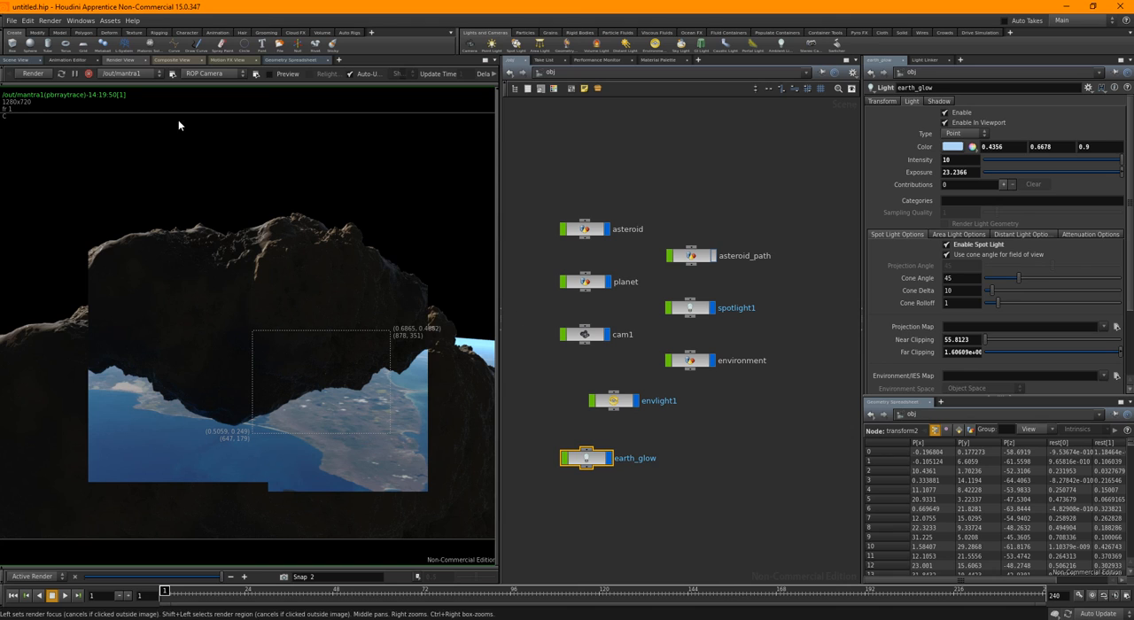
Keyframe the asteroid's path Position at 0 on frame 1 and 0.99 on frame 240, and play back the animation
left_click(16, 59)
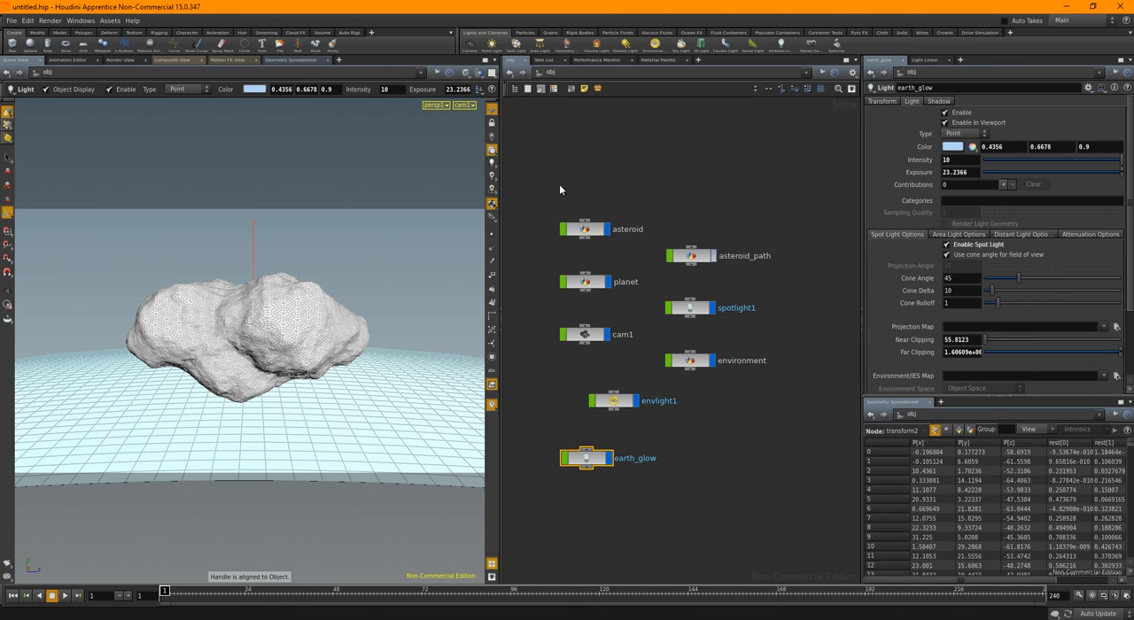
left_click(585, 229)
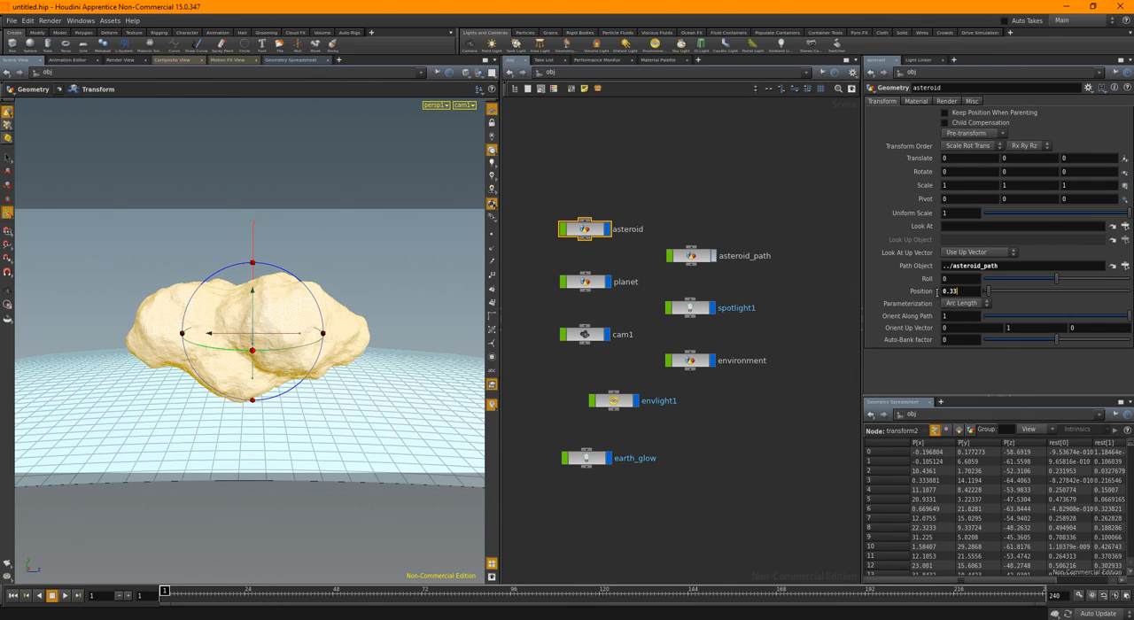
left_click_drag(960, 292, 937, 292)
type("0")
key("Return")
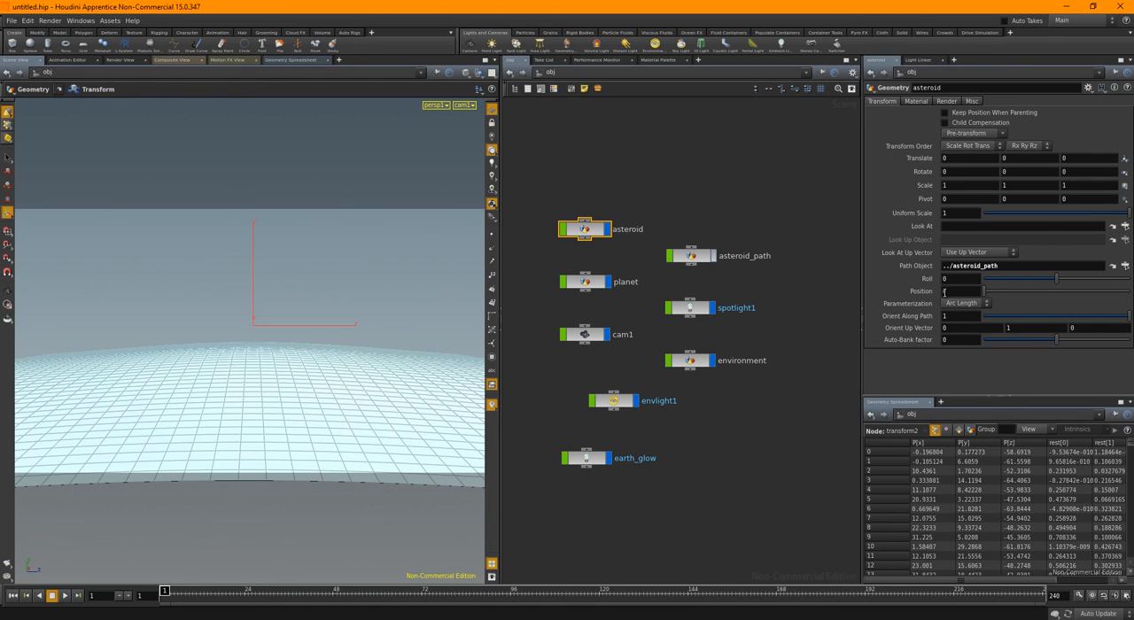
left_click(944, 291, "alt")
left_click_drag(167, 591, 1036, 591)
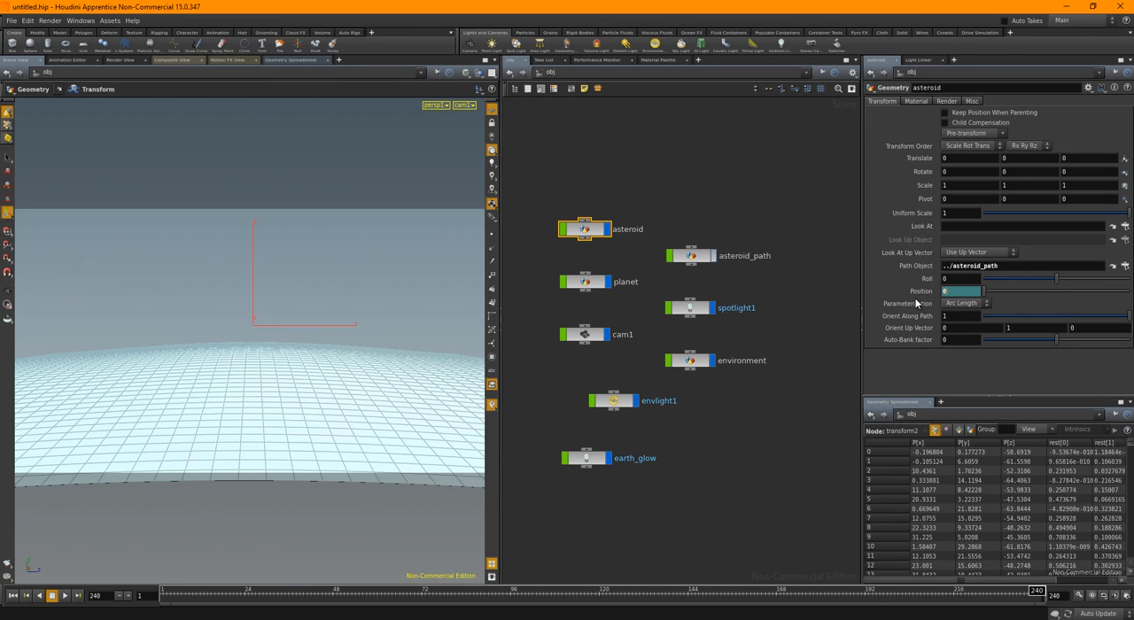
type("1")
key("Return")
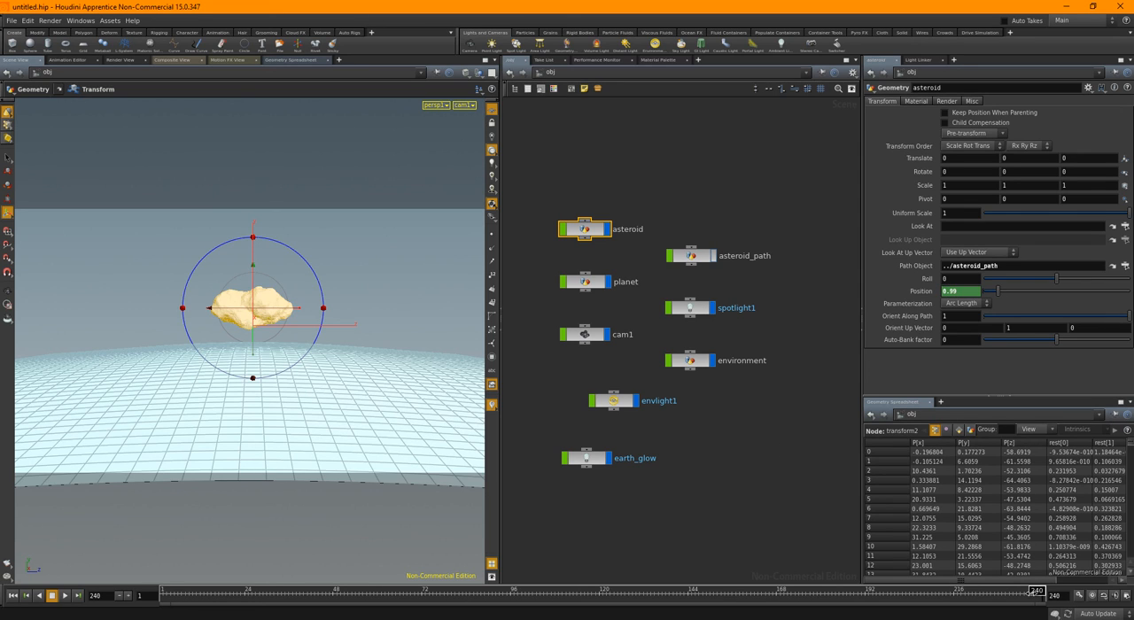
mouse_move(1031, 594)
left_mouse_down()
mouse_move(721, 608)
mouse_move(81, 609)
left_mouse_up()
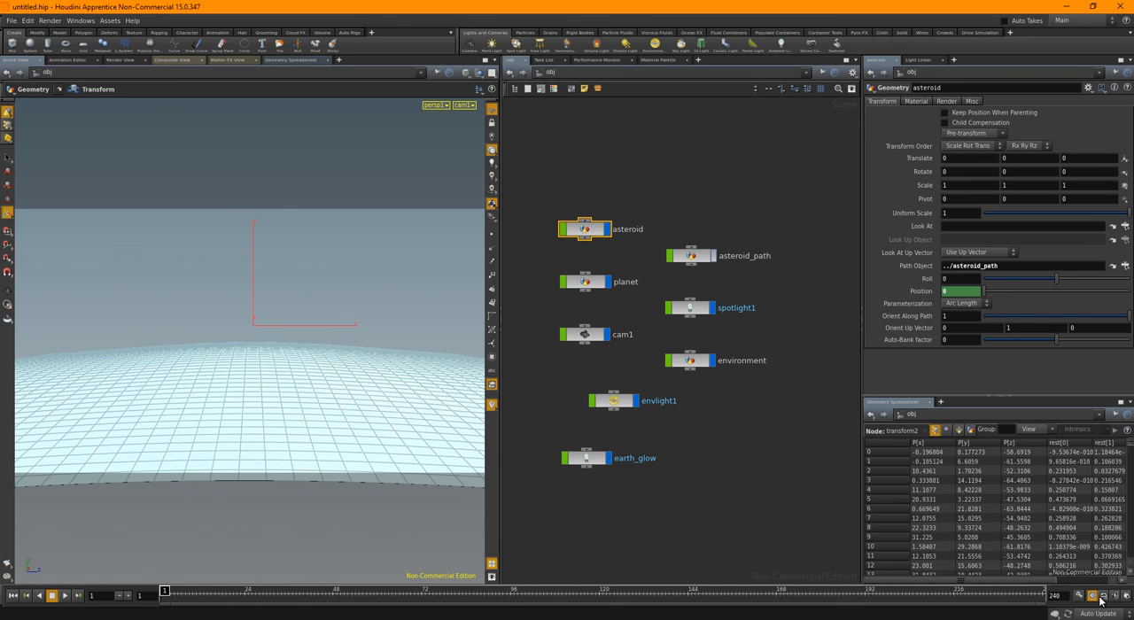
key("Up")
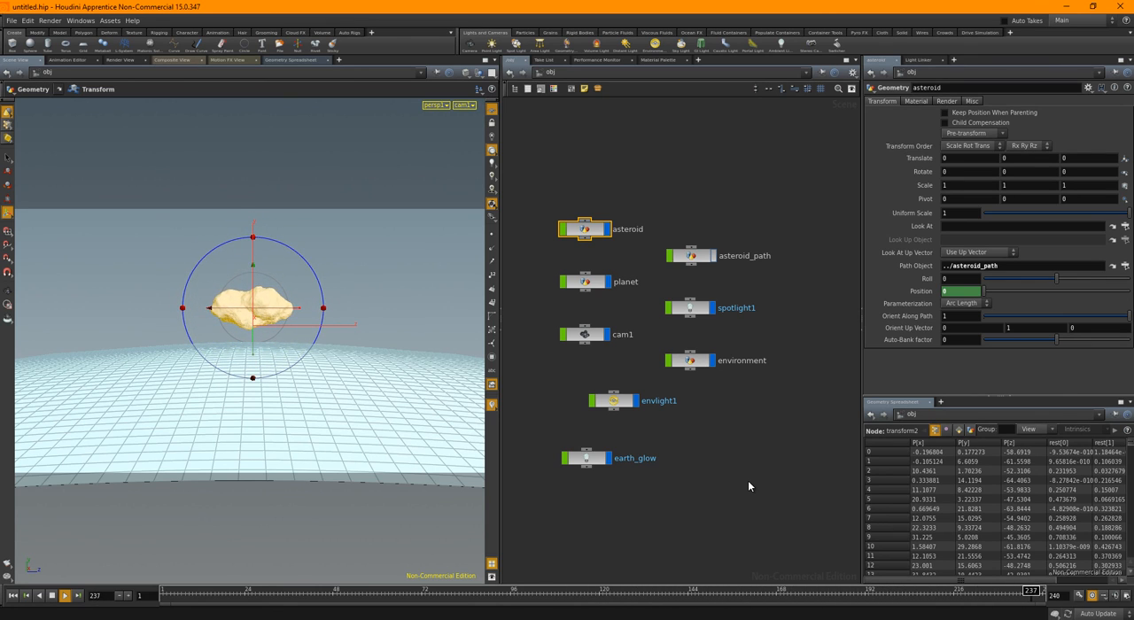
key("ctrl+Up")
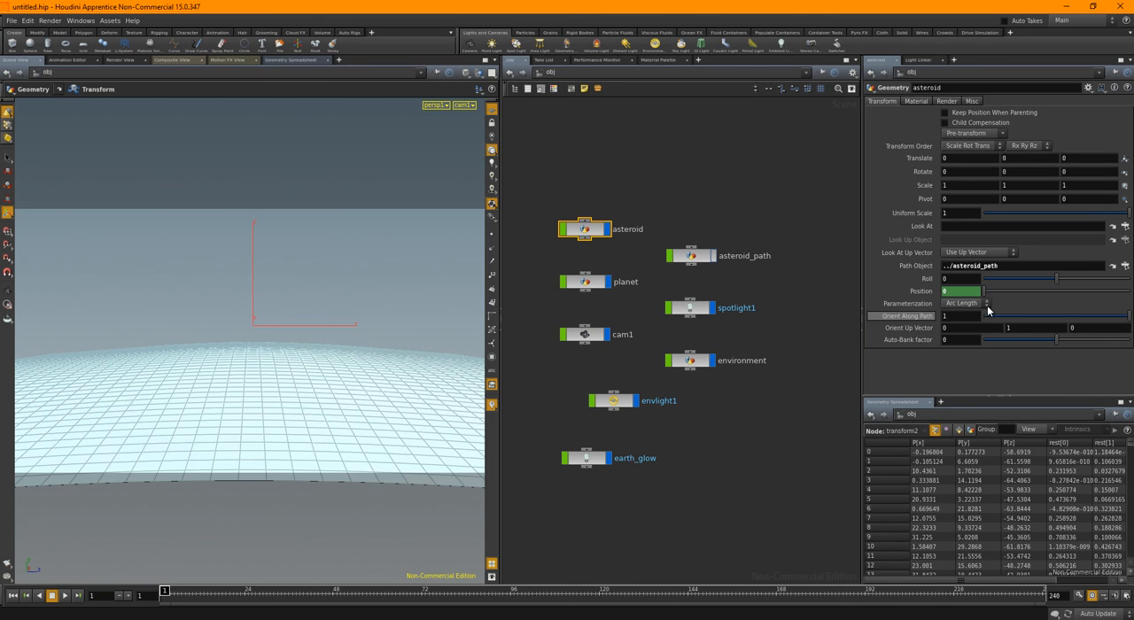
Change the asteroid's Position curve to the linear() function in the Animation Editor and review the motion up to frame 70
left_click(925, 290, "shift")
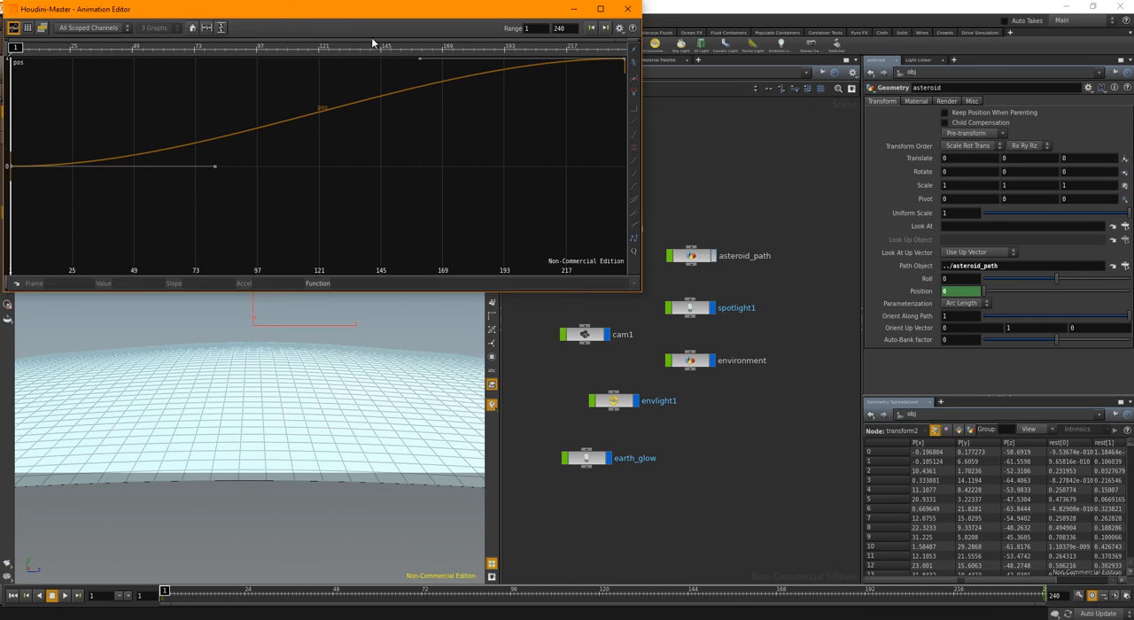
left_click_drag(373, 9, 529, 82)
key("h")
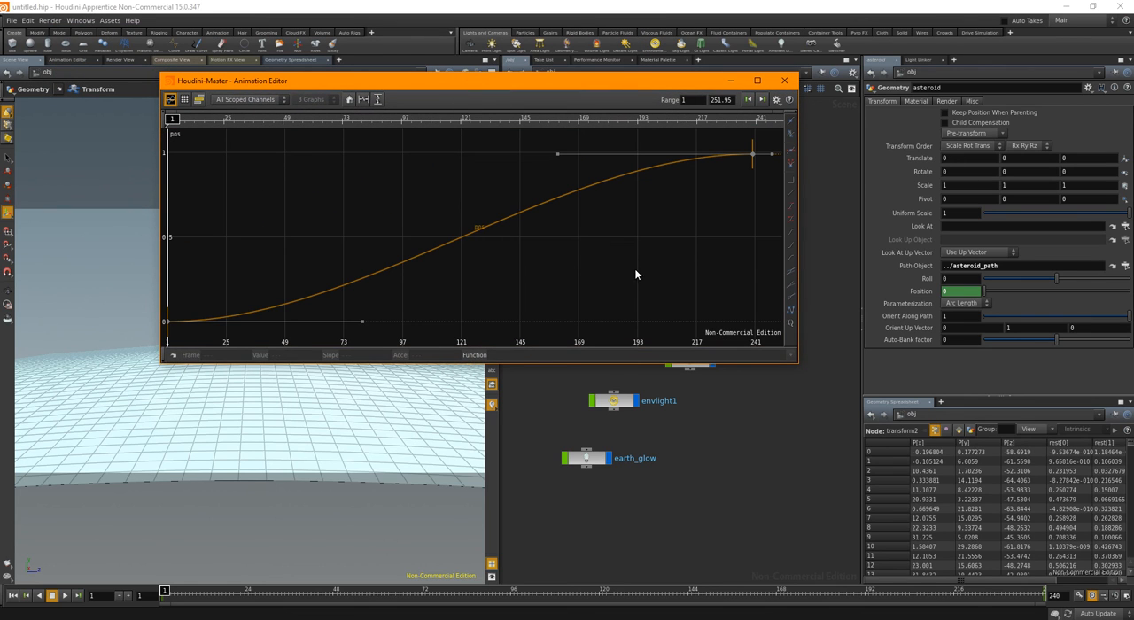
left_click_drag(412, 197, 559, 253)
left_click_drag(523, 357, 446, 350)
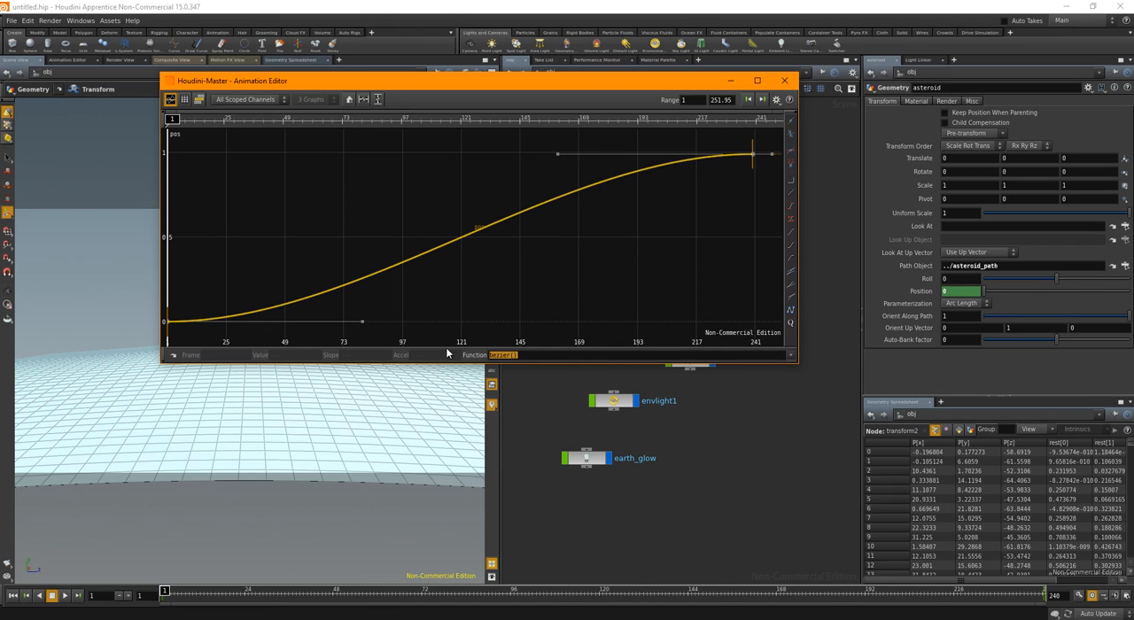
type("linear()")
key("Return")
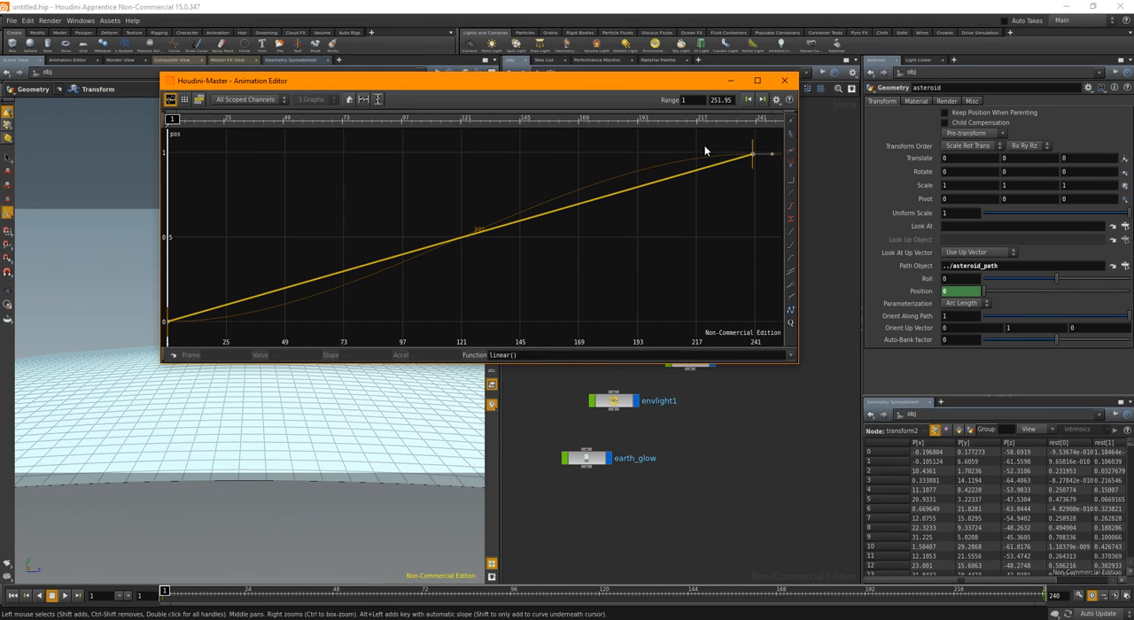
left_click(784, 81)
key("Up")
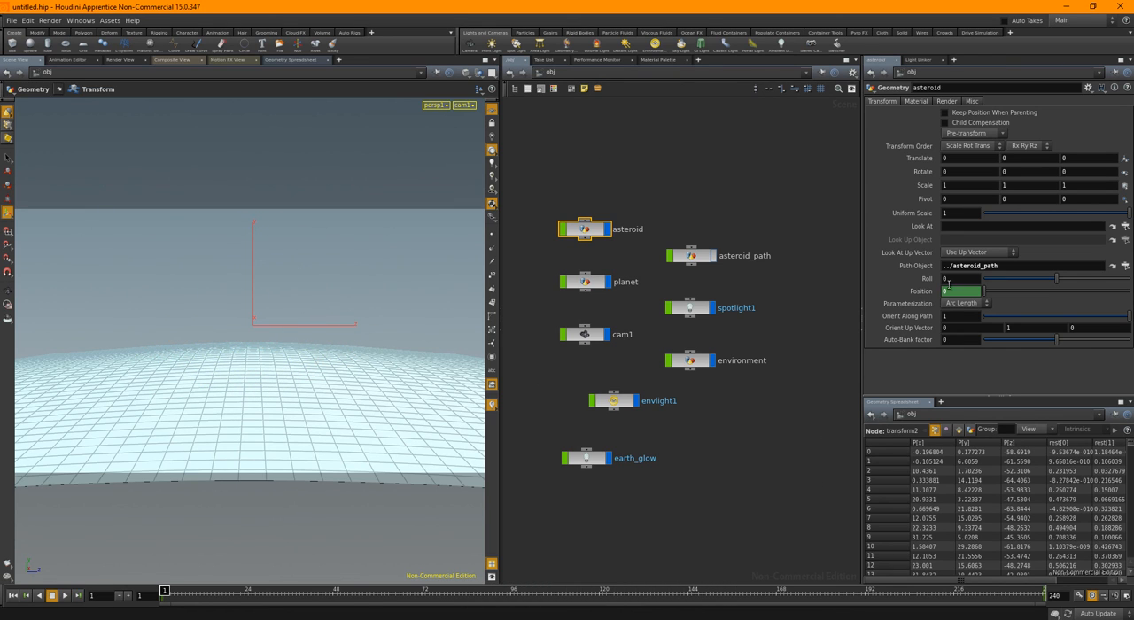
left_click_drag(182, 592, 415, 598)
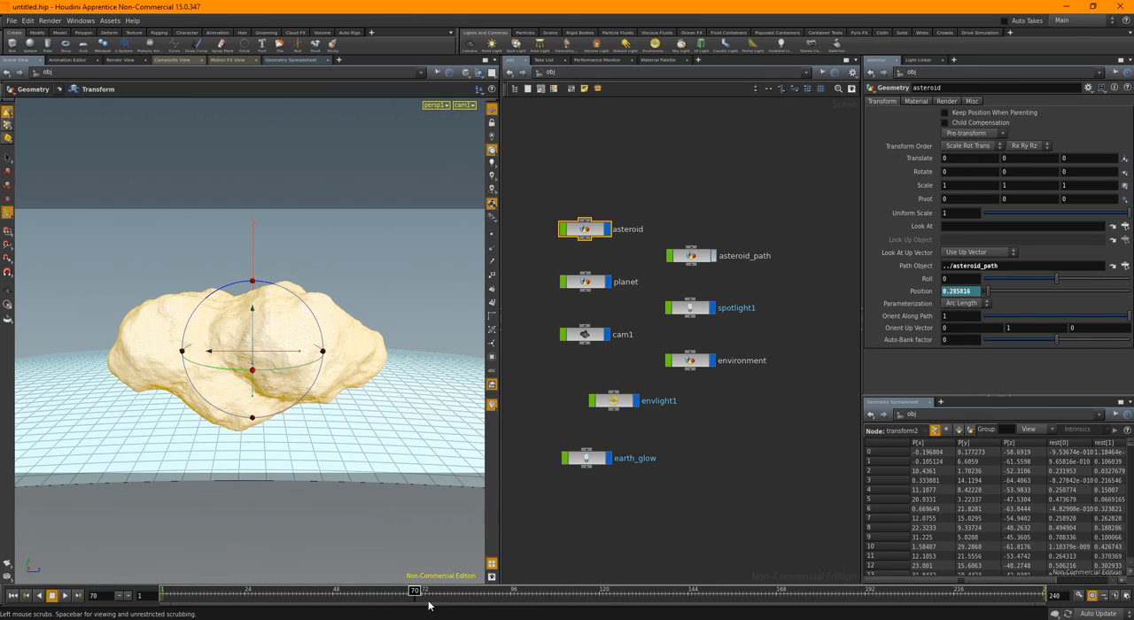
Set the asteroid's Roll to the expression $FF*0.1 and play the animation from the first frame
mouse_move(951, 276)
middle_mouse_down()
mouse_move(953, 257)
mouse_move(966, 258)
mouse_move(959, 284)
middle_mouse_up()
type("$FF")
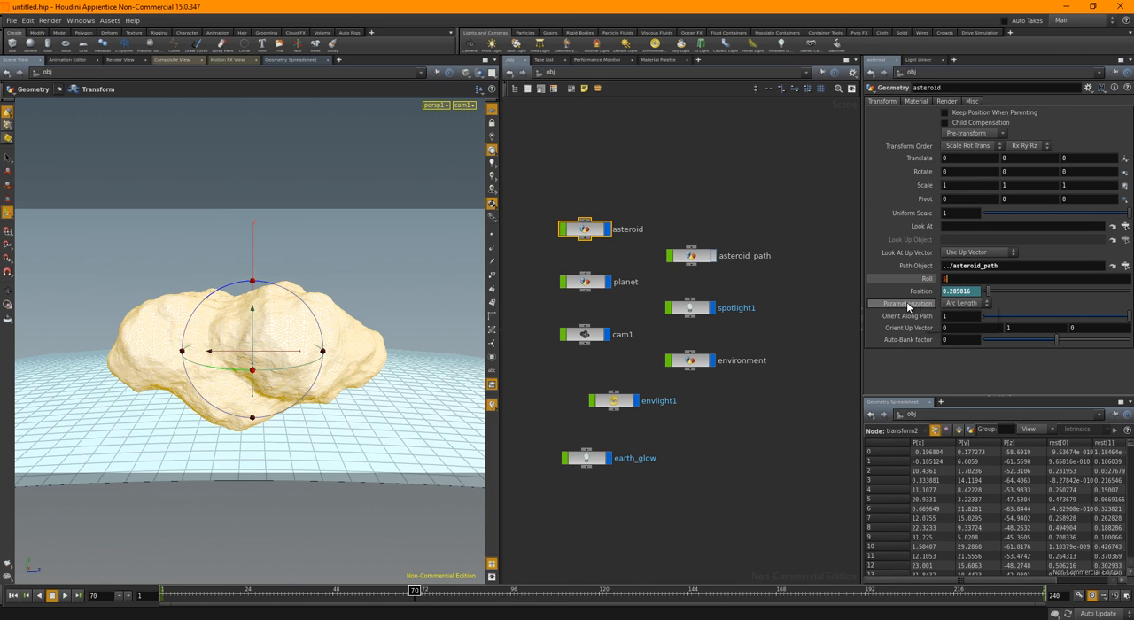
type("*0")
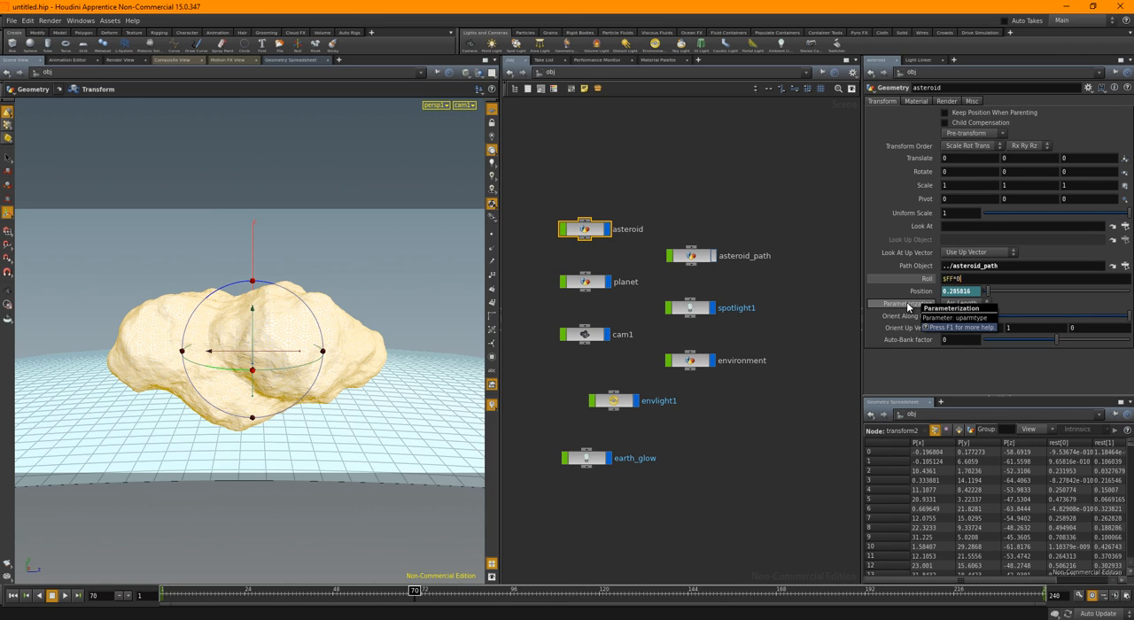
type(".1")
key("Return")
key("ctrl+Up")
key("Up")
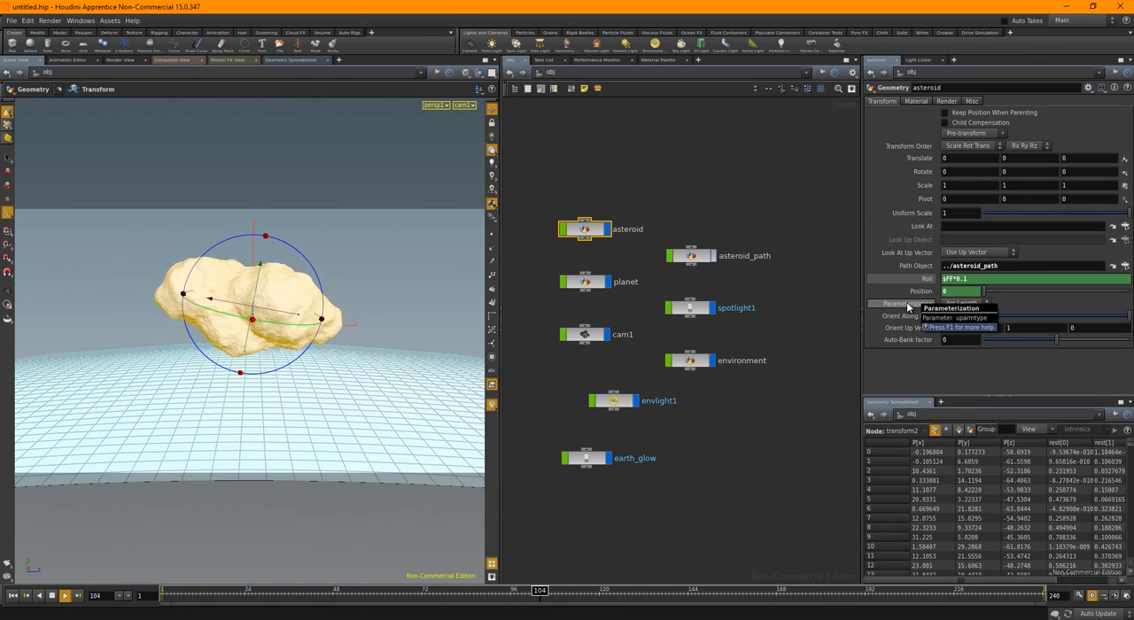
Change the asteroid's Roll expression to $FF*0.3, play back the faster spin and return to frame 1
key("ctrl+Up")
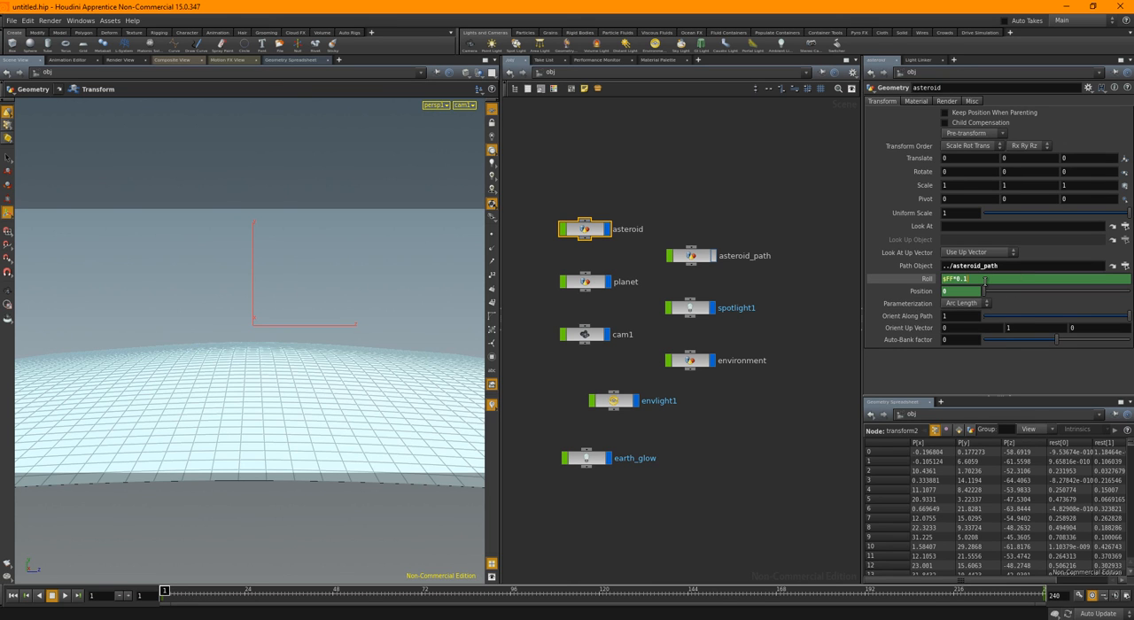
key("Up")
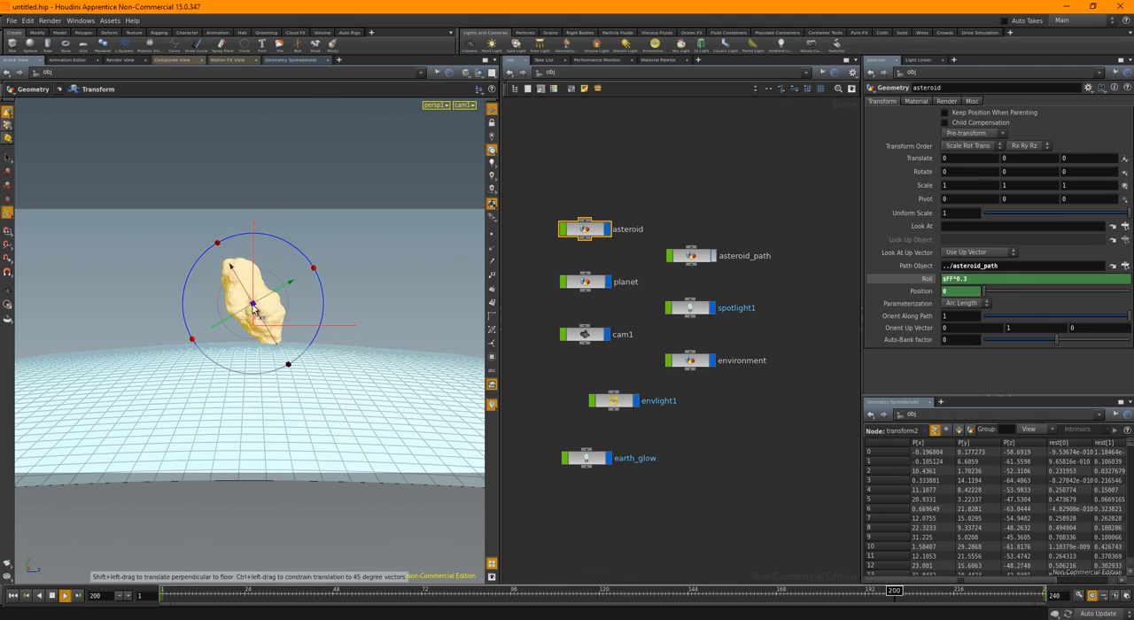
left_click(54, 598)
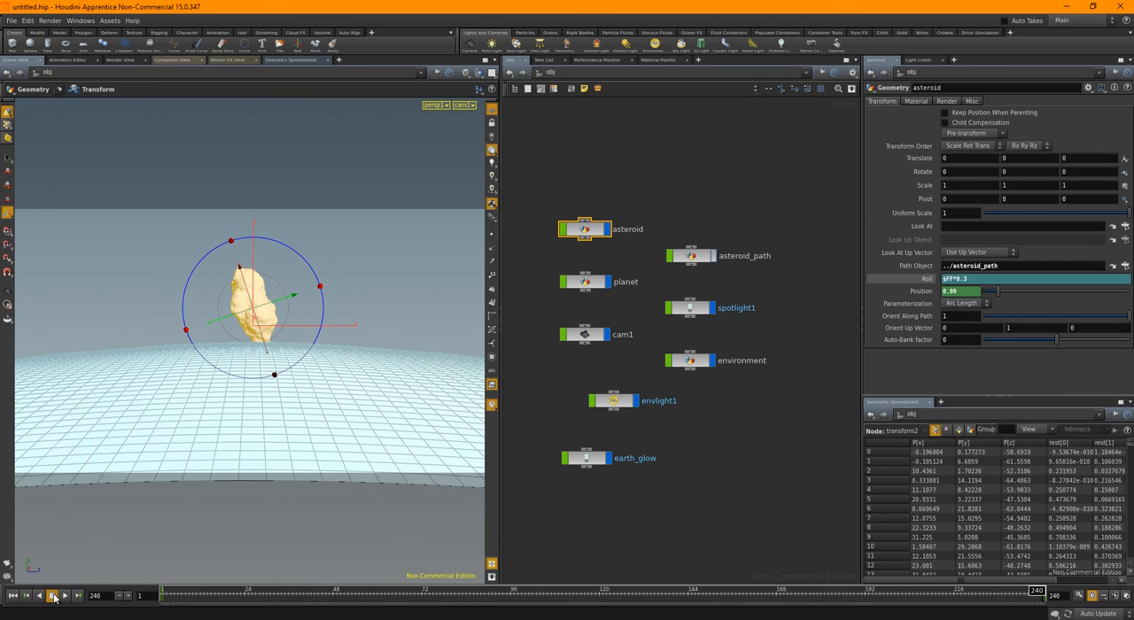
left_click(13, 597)
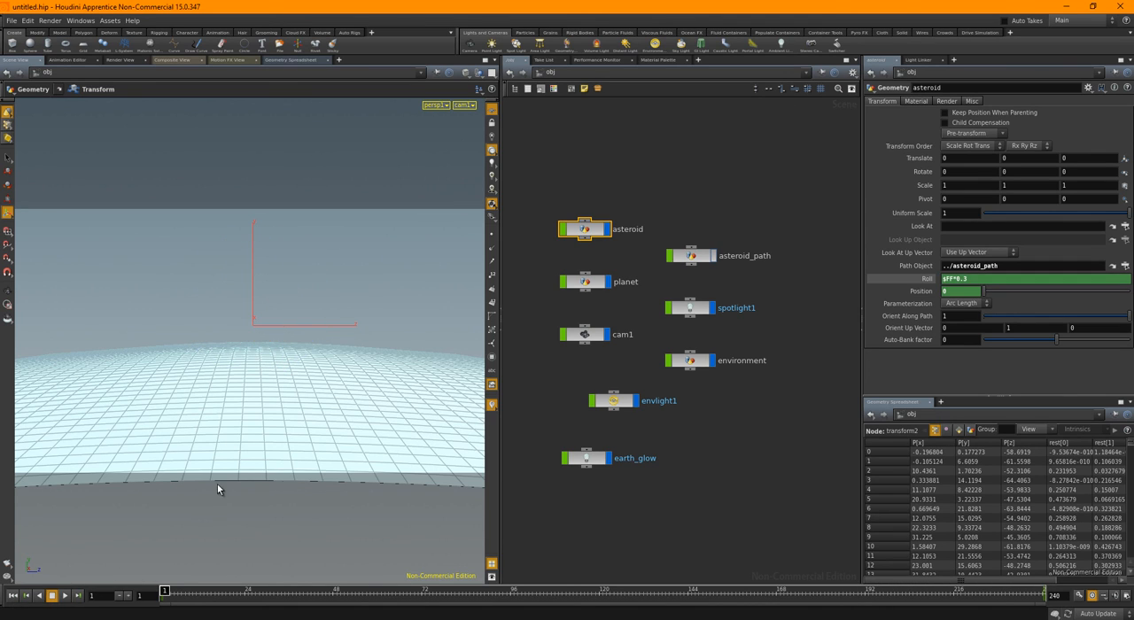
Set the Uniform Scale of transform2 inside the asteroid to 35, review it in playback, and return to the object level
double_click(596, 233)
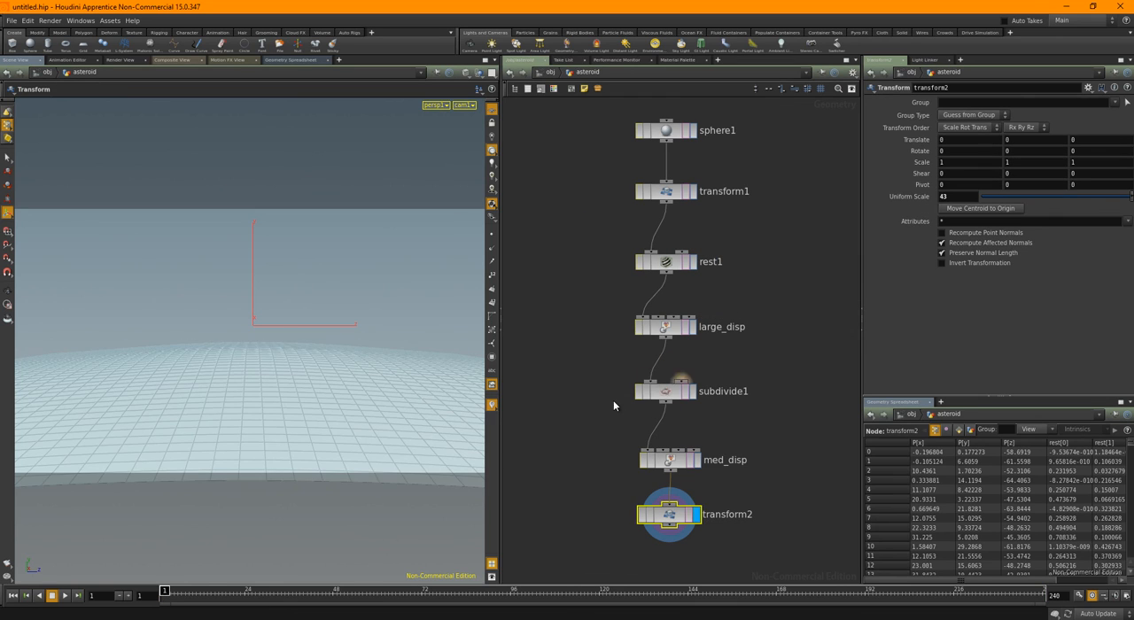
left_click_drag(562, 501, 753, 527)
type("40")
key("Return")
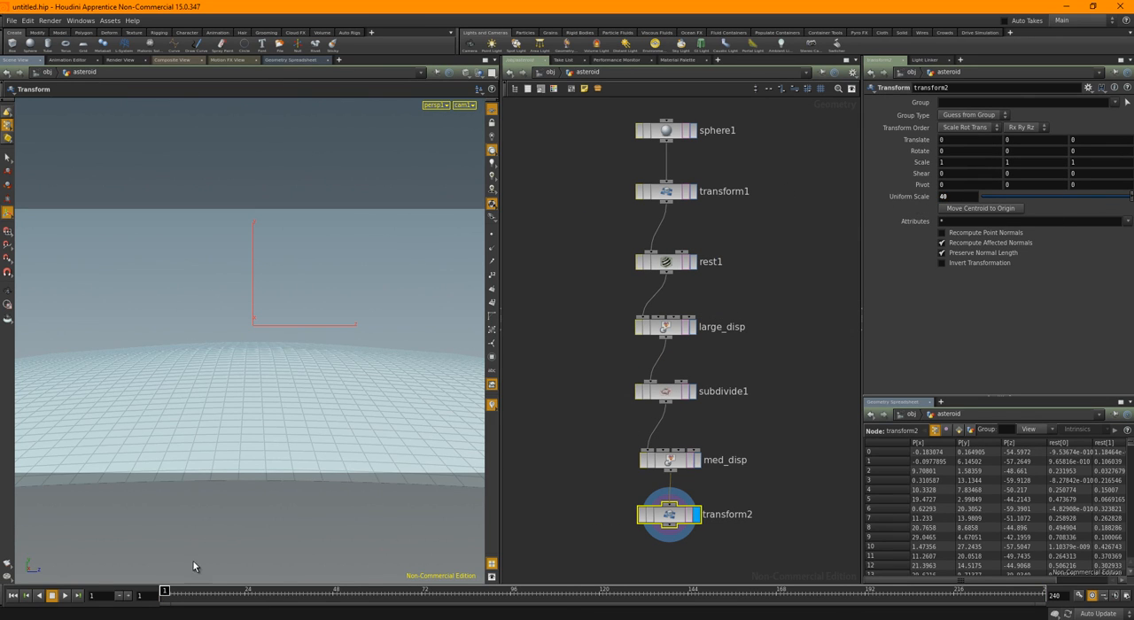
left_click_drag(173, 593, 277, 596)
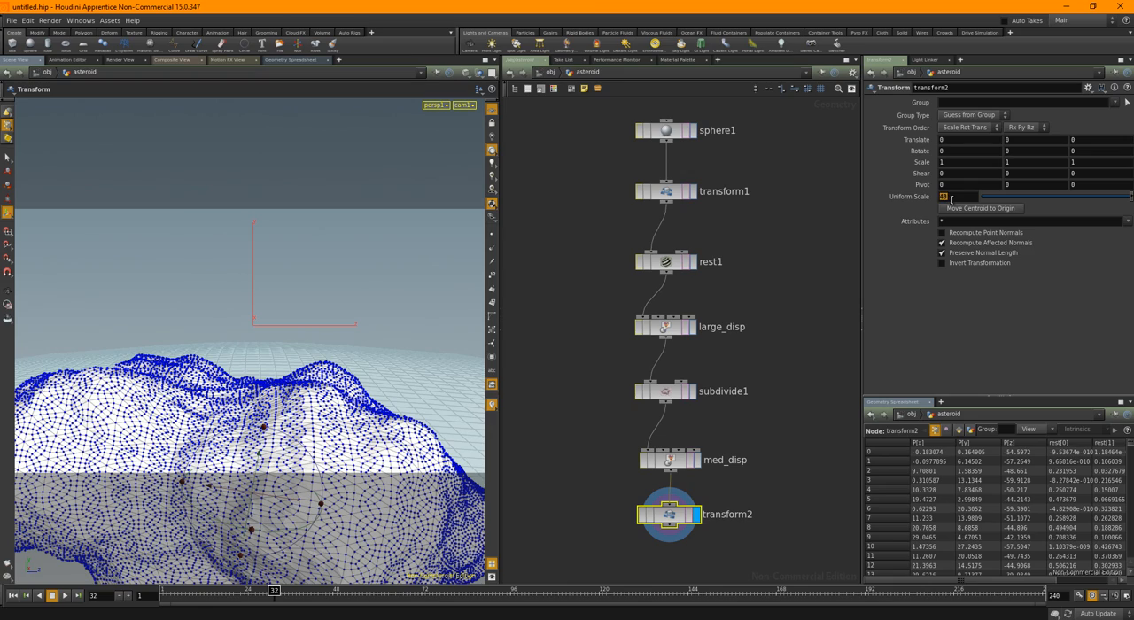
key("Return")
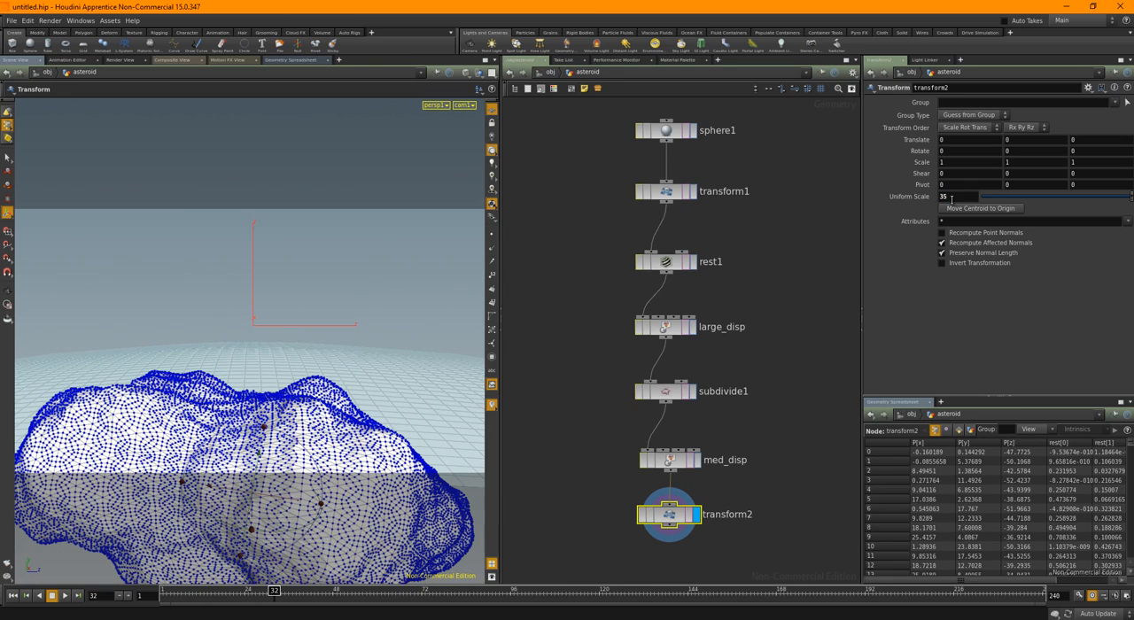
left_click(13, 595)
left_click(65, 595)
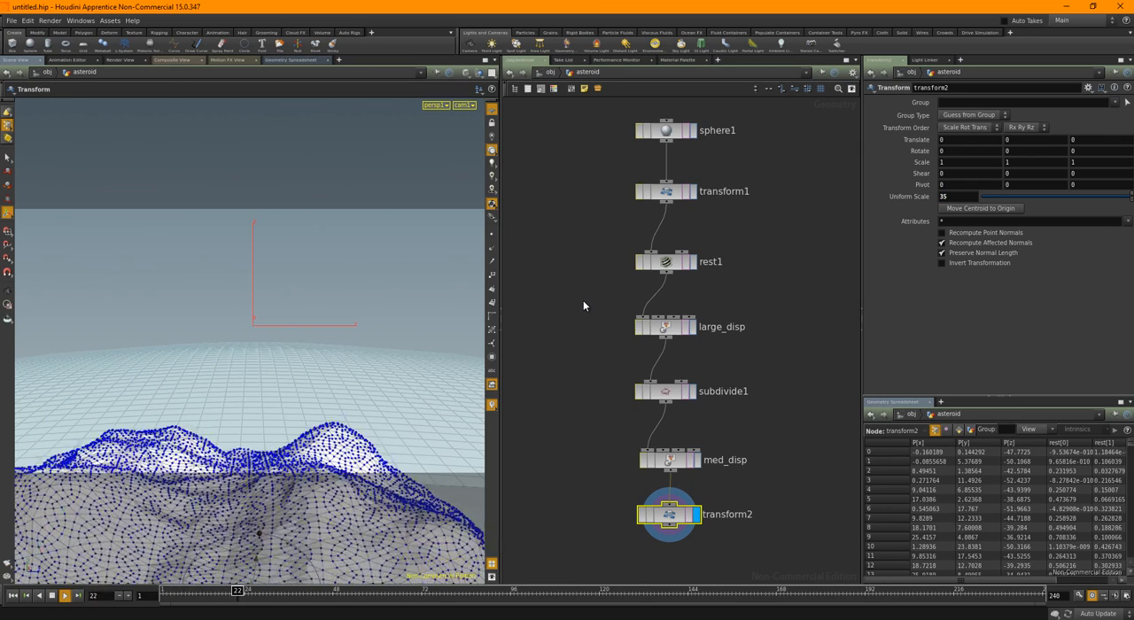
left_click(583, 302)
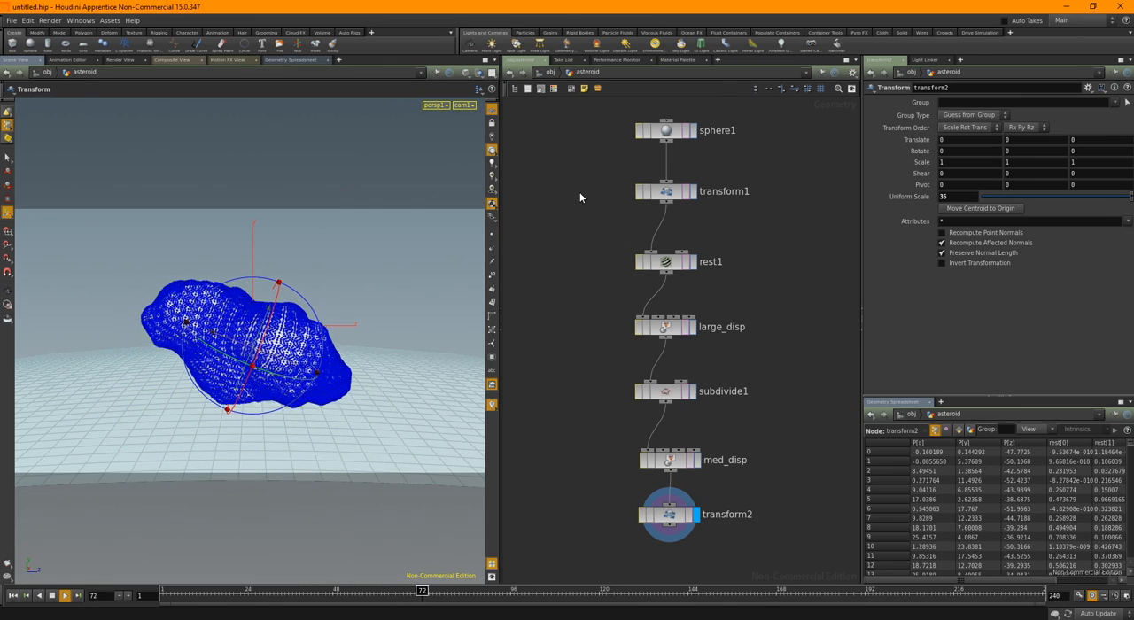
left_click(551, 73)
left_click(541, 355)
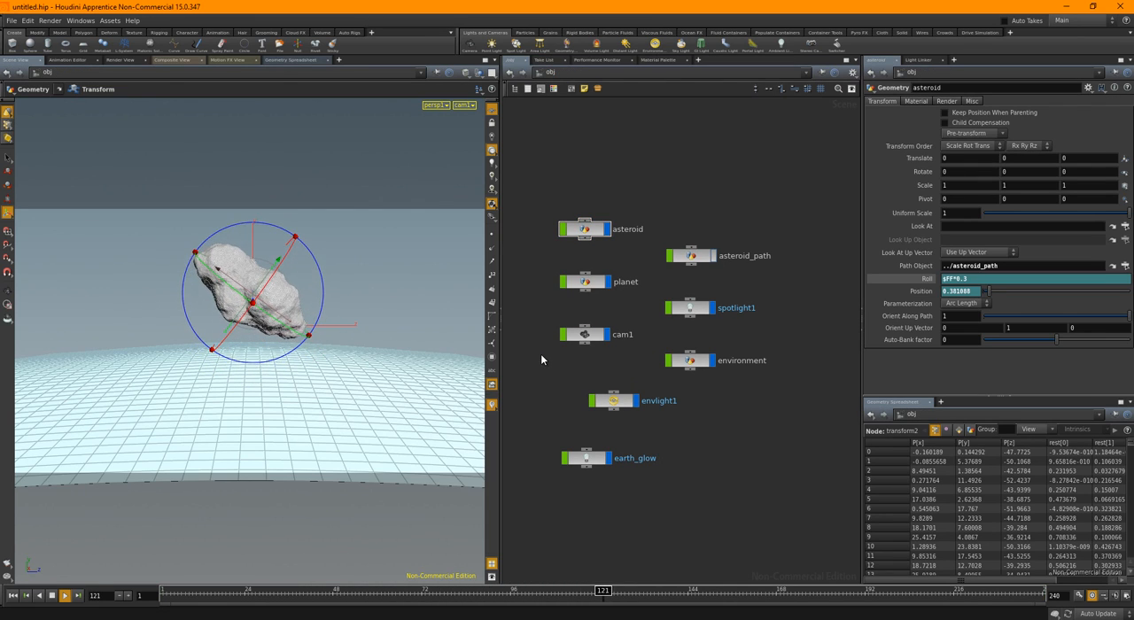
Stop playback at frame 131, render that frame to examine the asteroid's lighting, and return to the scene viewport
key("Up")
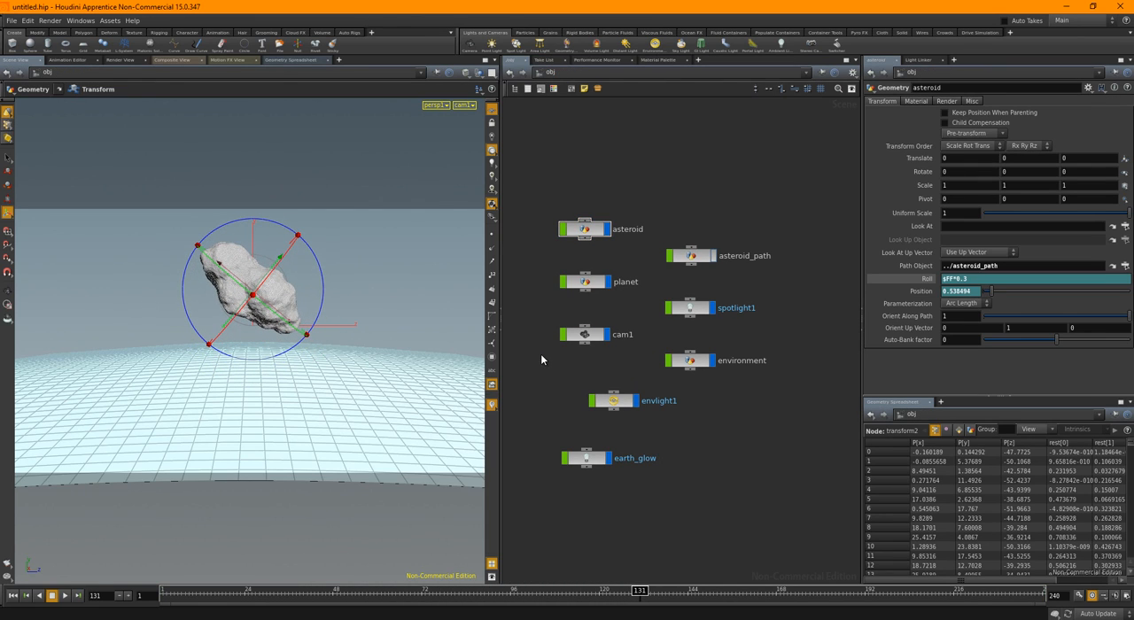
left_click(124, 60)
left_click(286, 105, "shift")
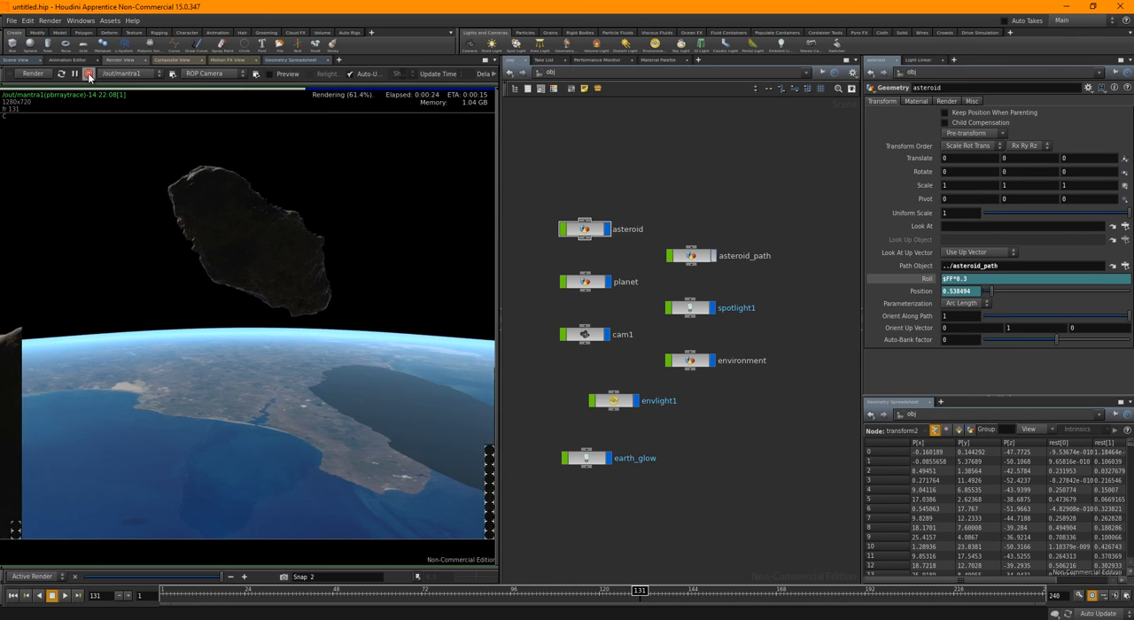
left_click(88, 75)
left_click(27, 60)
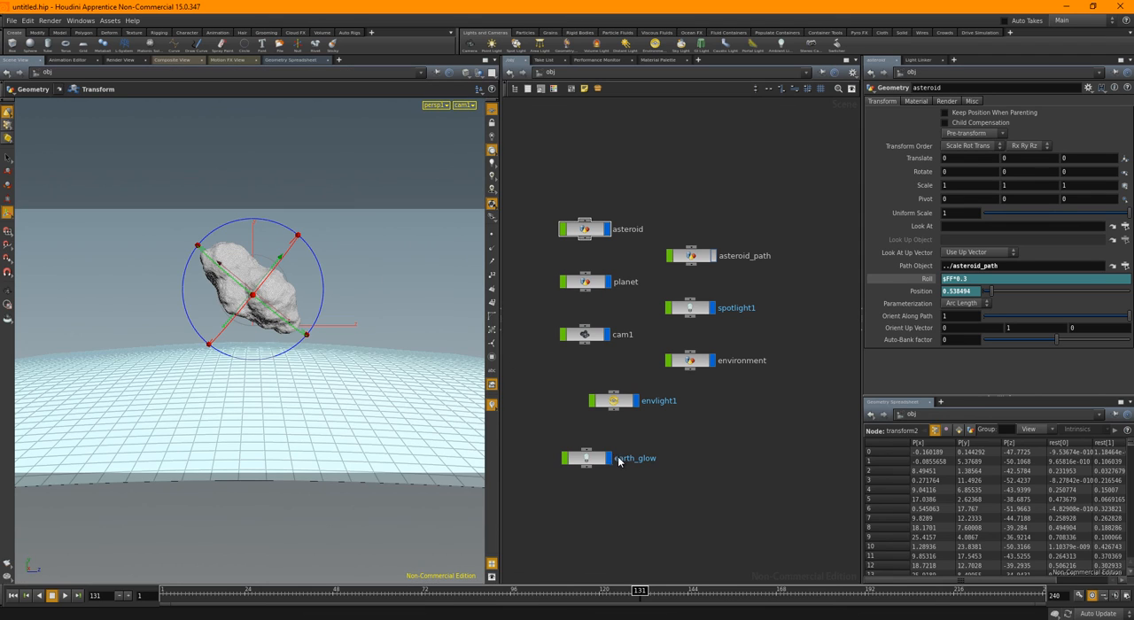
Tilt cam1 so the planet's horizon slopes diagonally, and reposition it to about -837, 85, -3 with the camera temporarily locked to the view
left_click(589, 336)
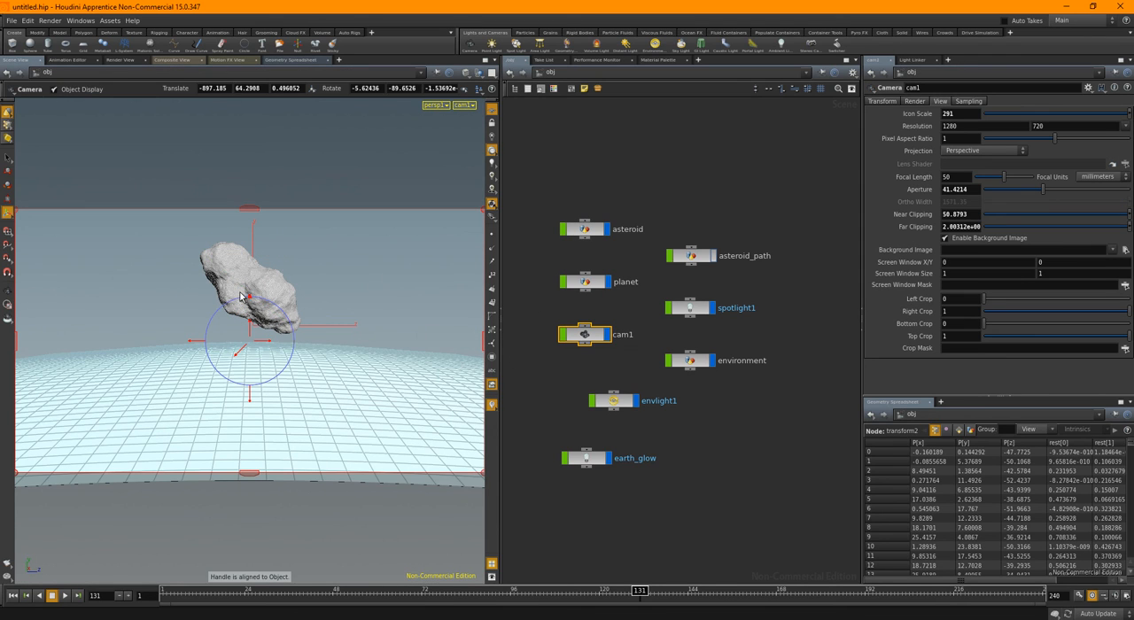
left_click_drag(249, 298, 266, 303)
left_click(488, 125)
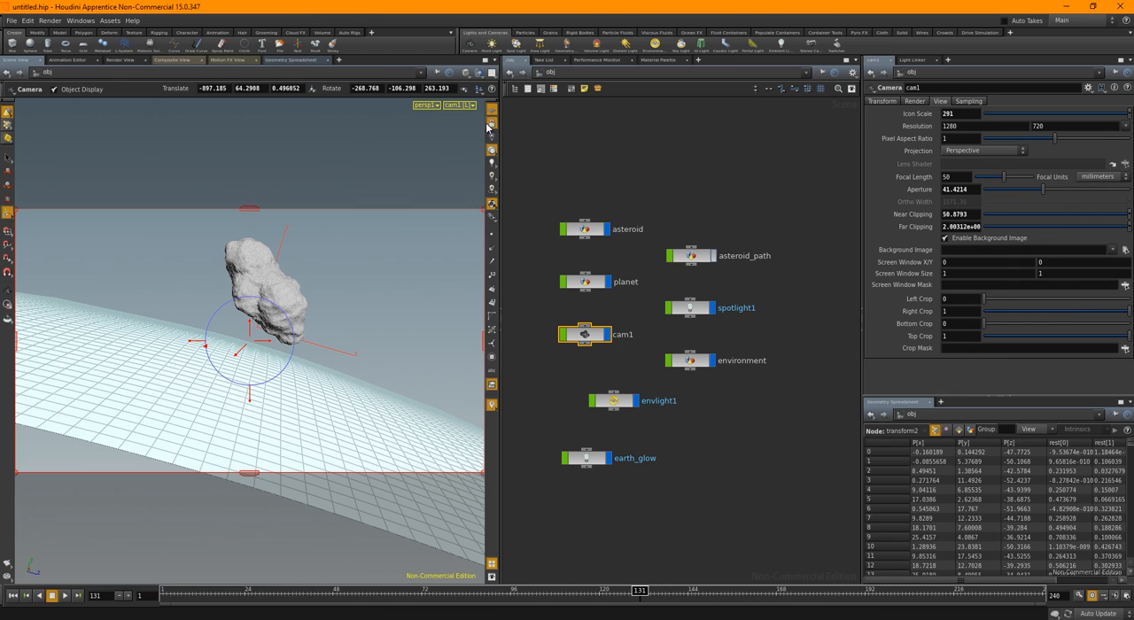
key("Escape")
left_click_drag(325, 296, 340, 312)
key("Return")
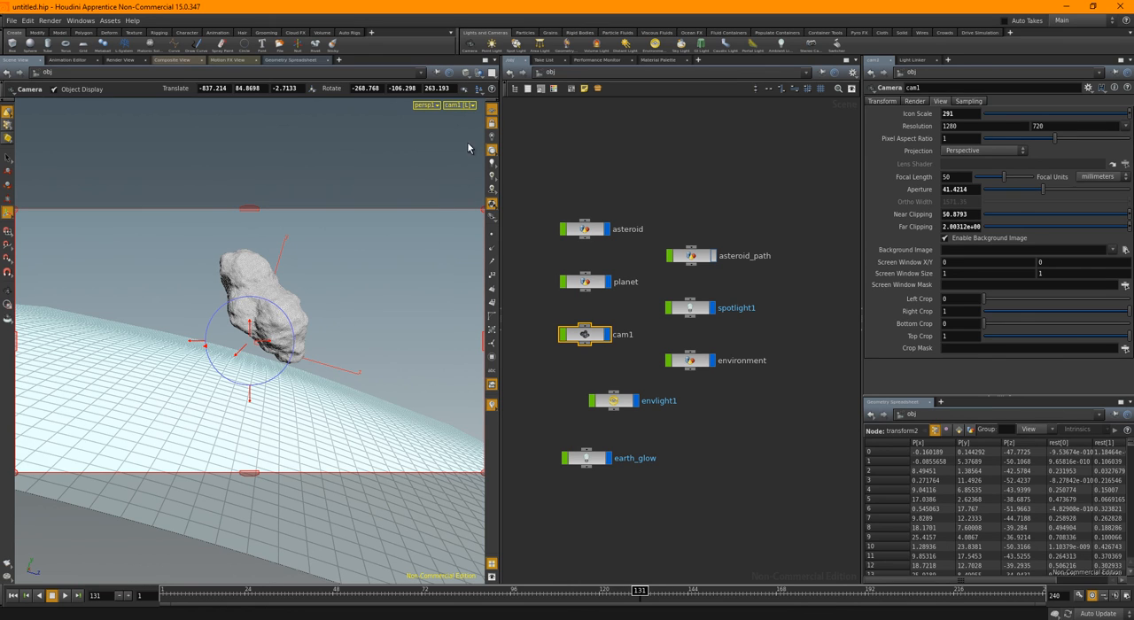
left_click(492, 126)
Render frame 71 through the tilted camera and widen the render view to examine the asteroid against the planet
left_click_drag(317, 594, 426, 617)
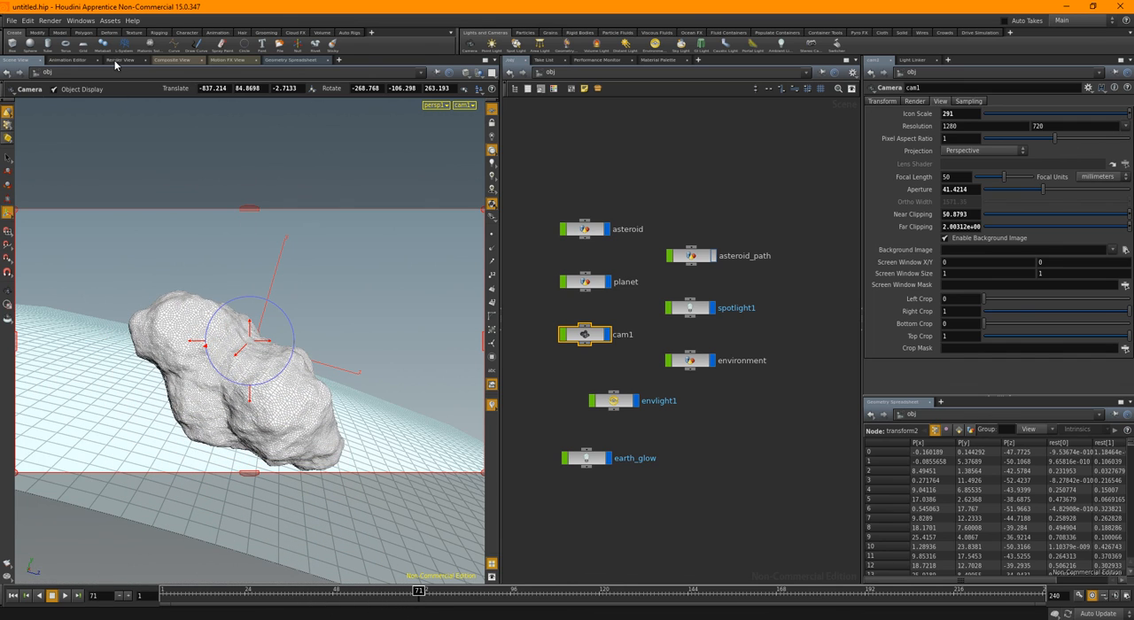
left_click(117, 61)
left_click(31, 80)
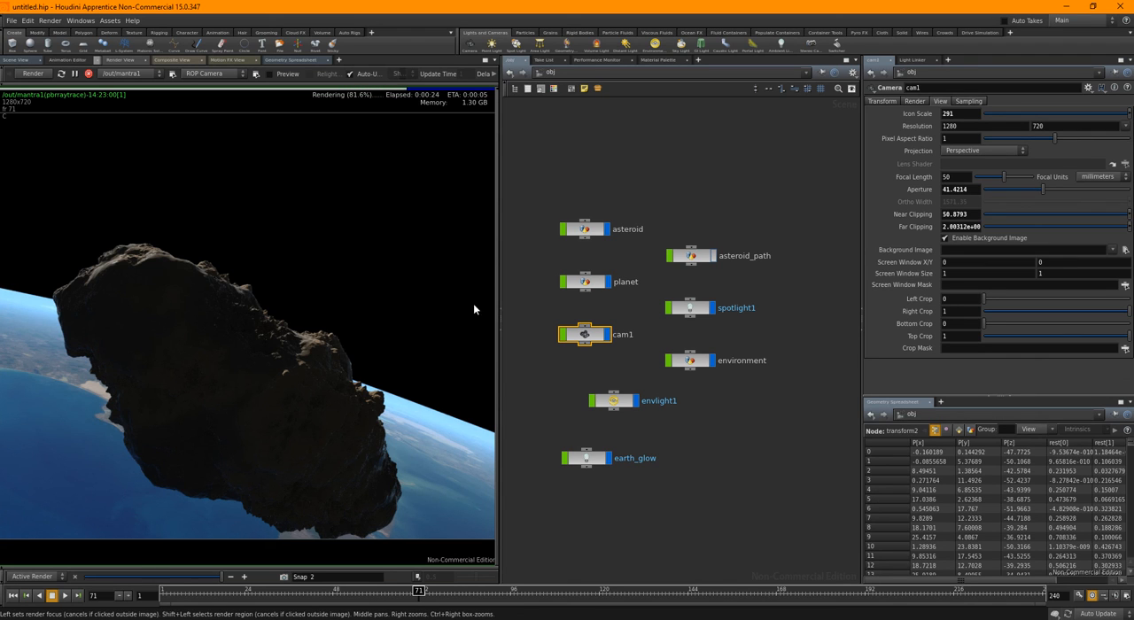
left_click_drag(503, 278, 807, 301)
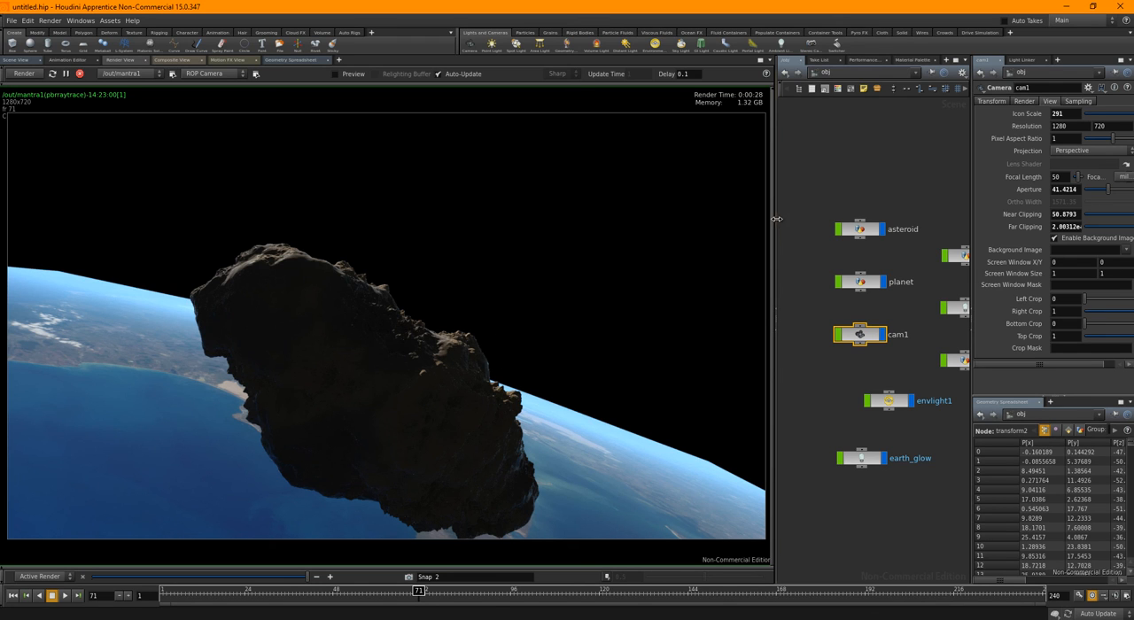
left_click_drag(773, 228, 573, 221)
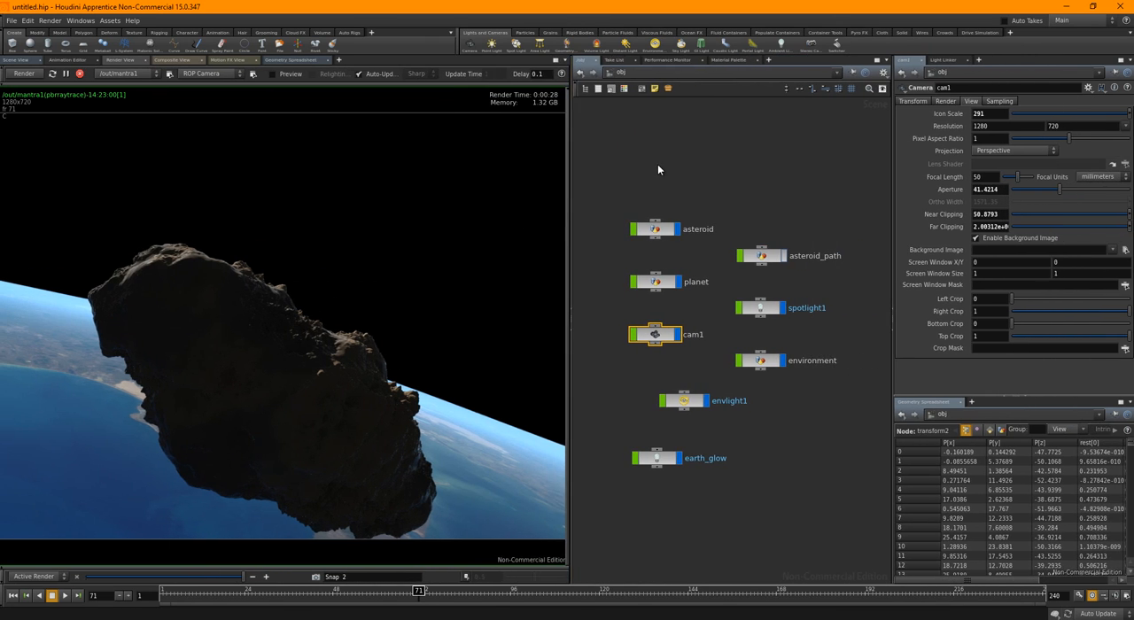
middle_click_drag(784, 504, 785, 492)
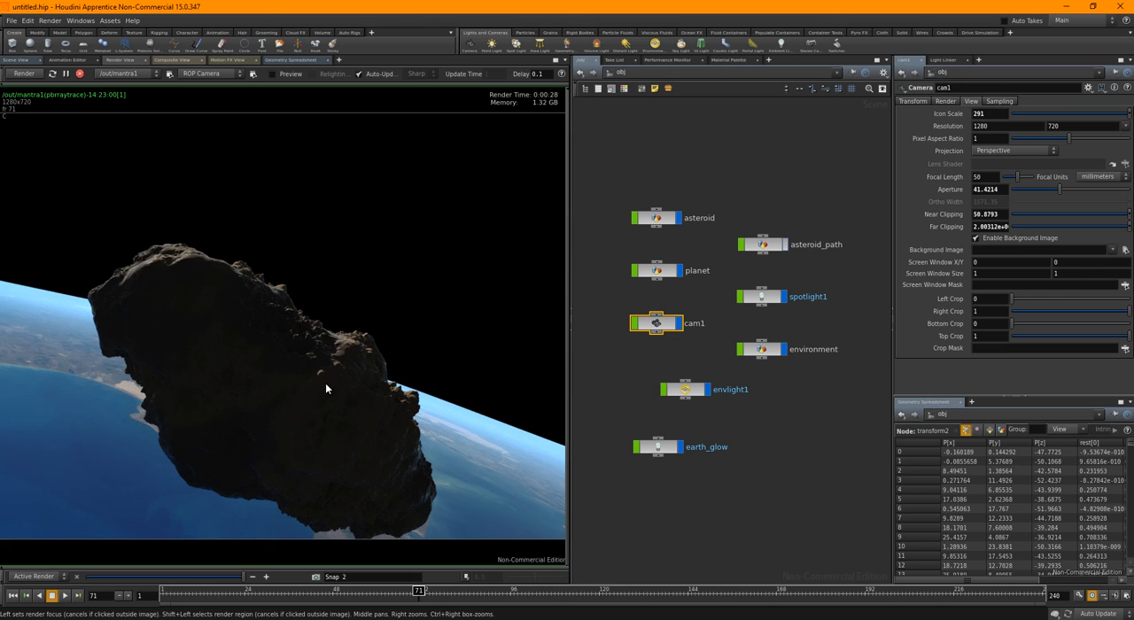
Move the animation to frame 98 and start a render of that frame
left_click(21, 60)
left_click_drag(419, 591, 519, 590)
left_click(122, 60)
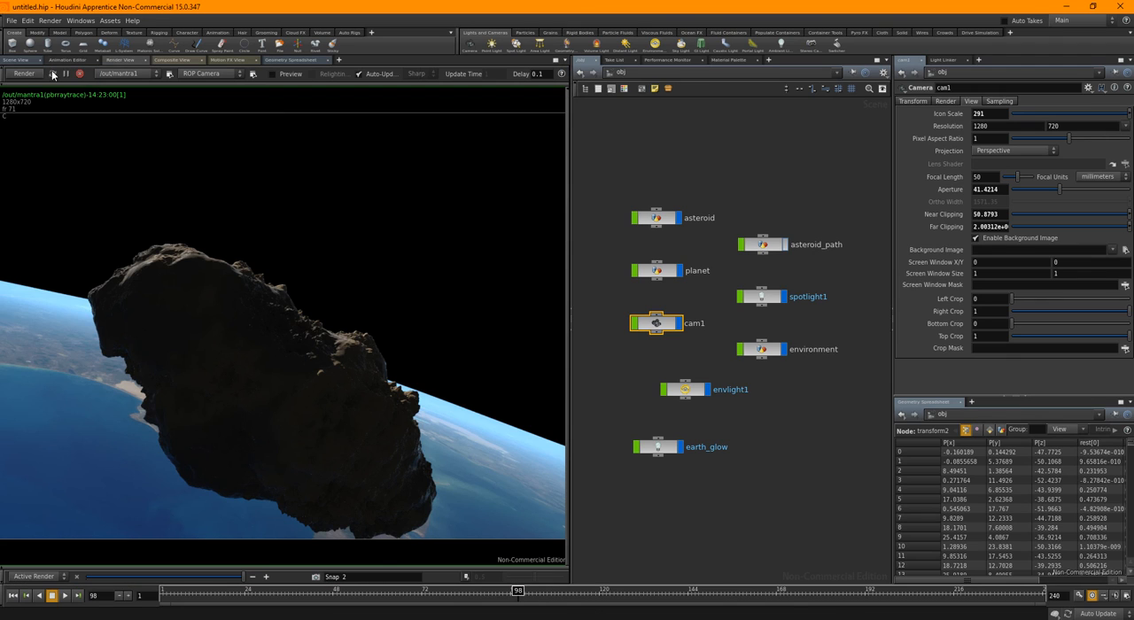
left_click(24, 74)
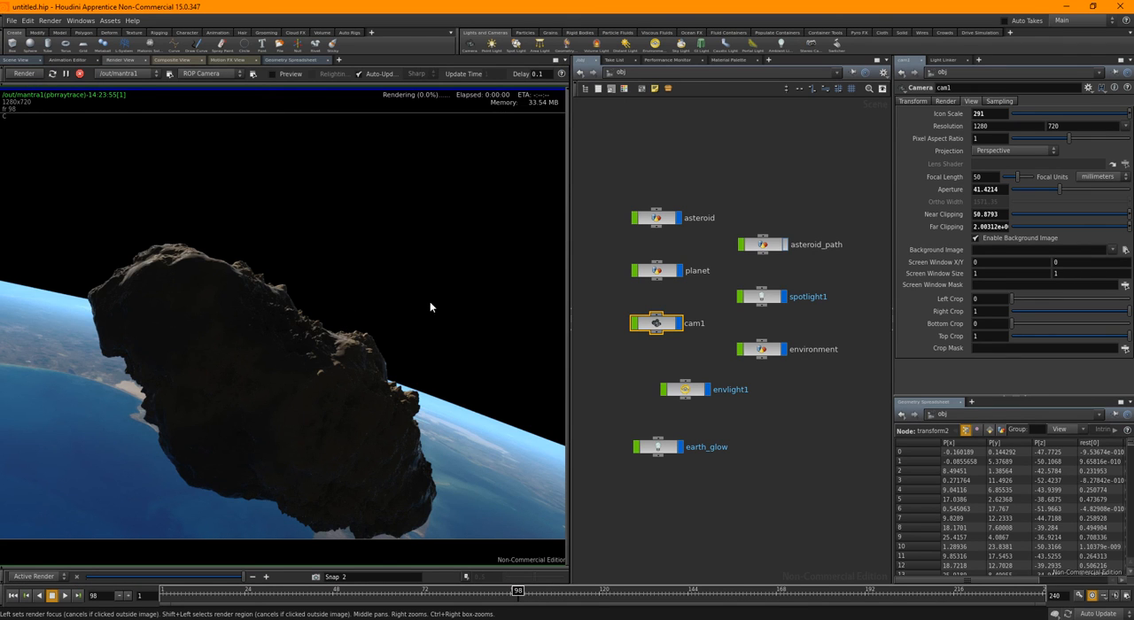